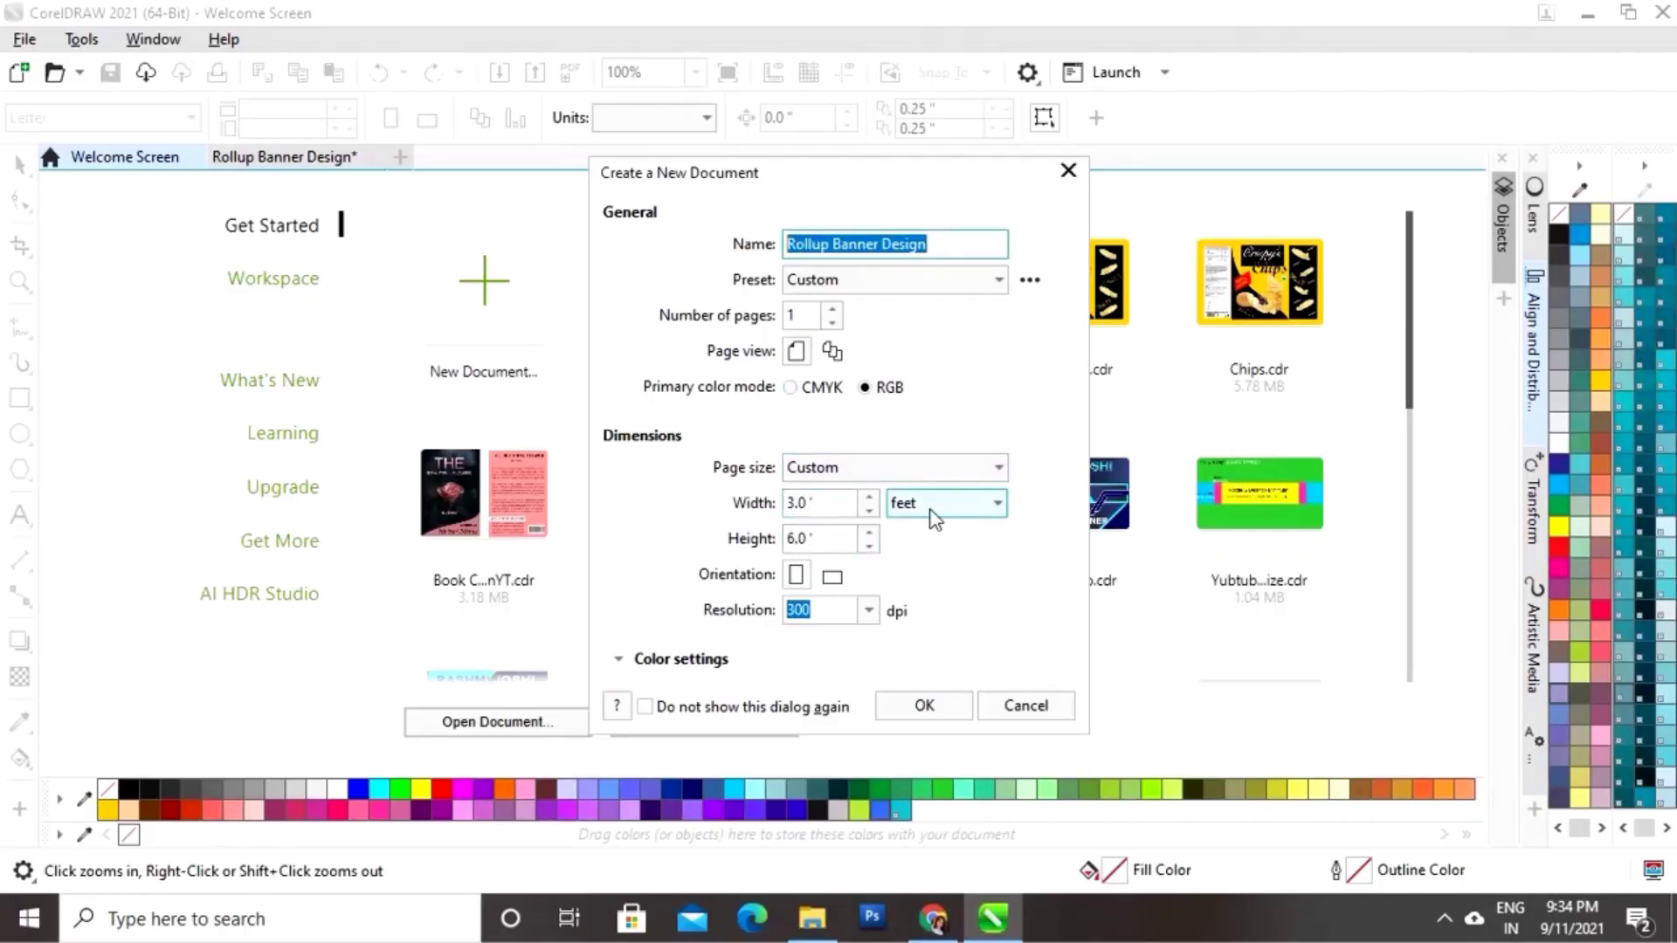
# Step: Create the Rollup Banner Design document at 3 × 6 ft, RGB, 300 dpi
pyautogui.click(924, 706)
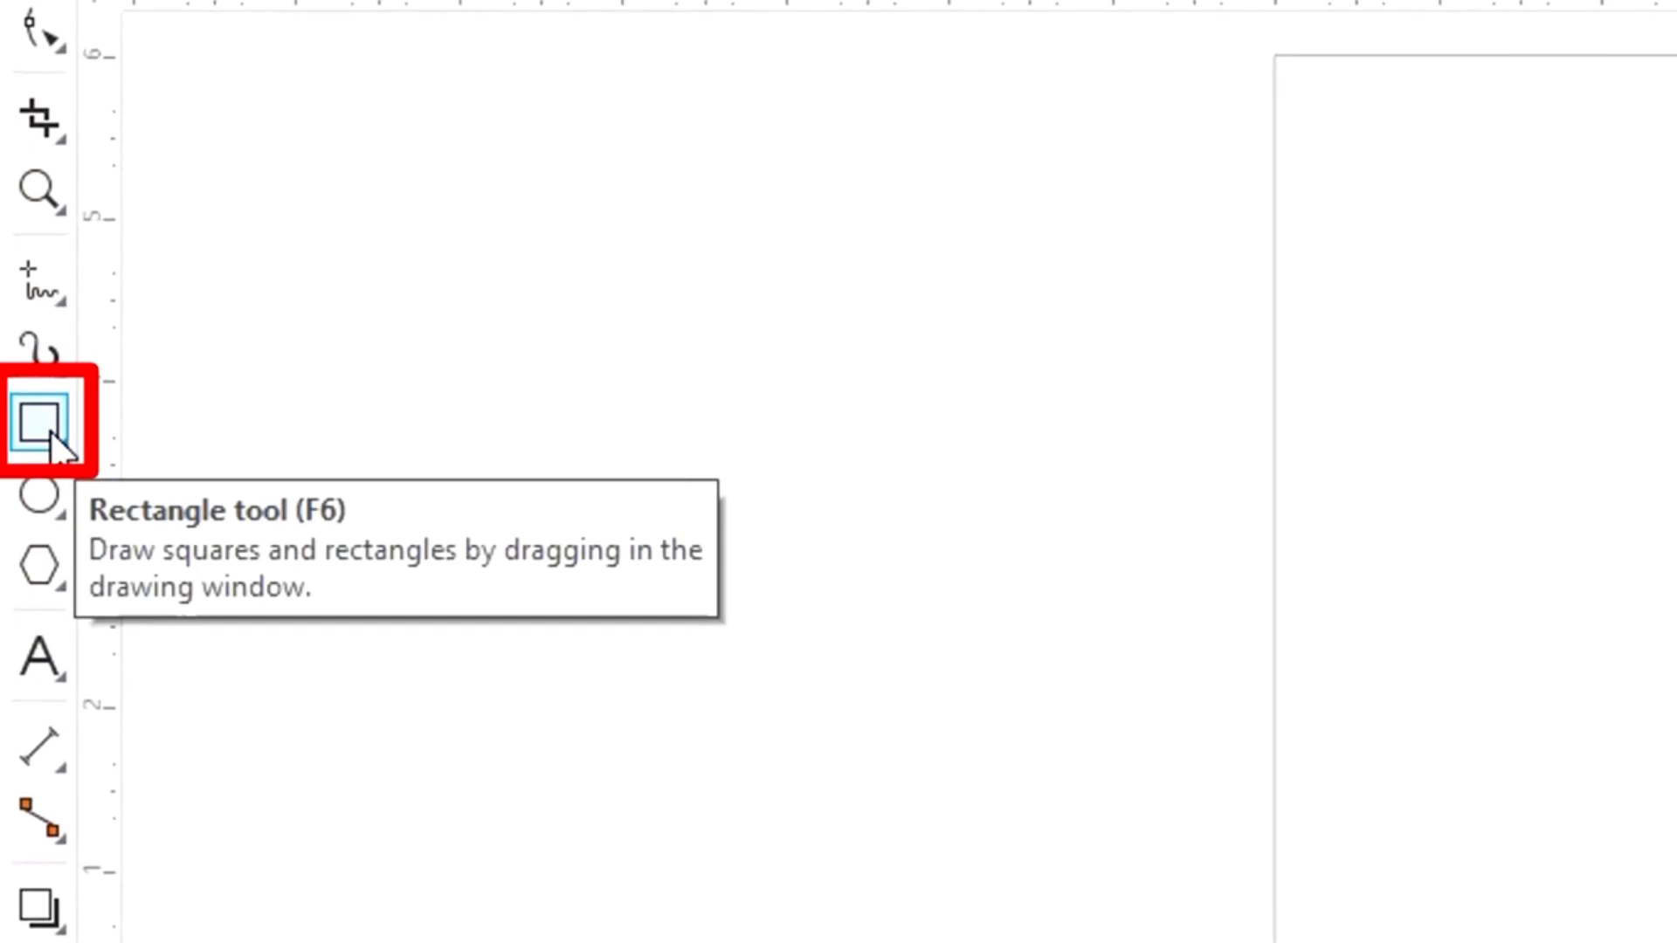
# Step: Draw a rectangle over the page and size it to 3 × 6 ft
pyautogui.click(50, 431)
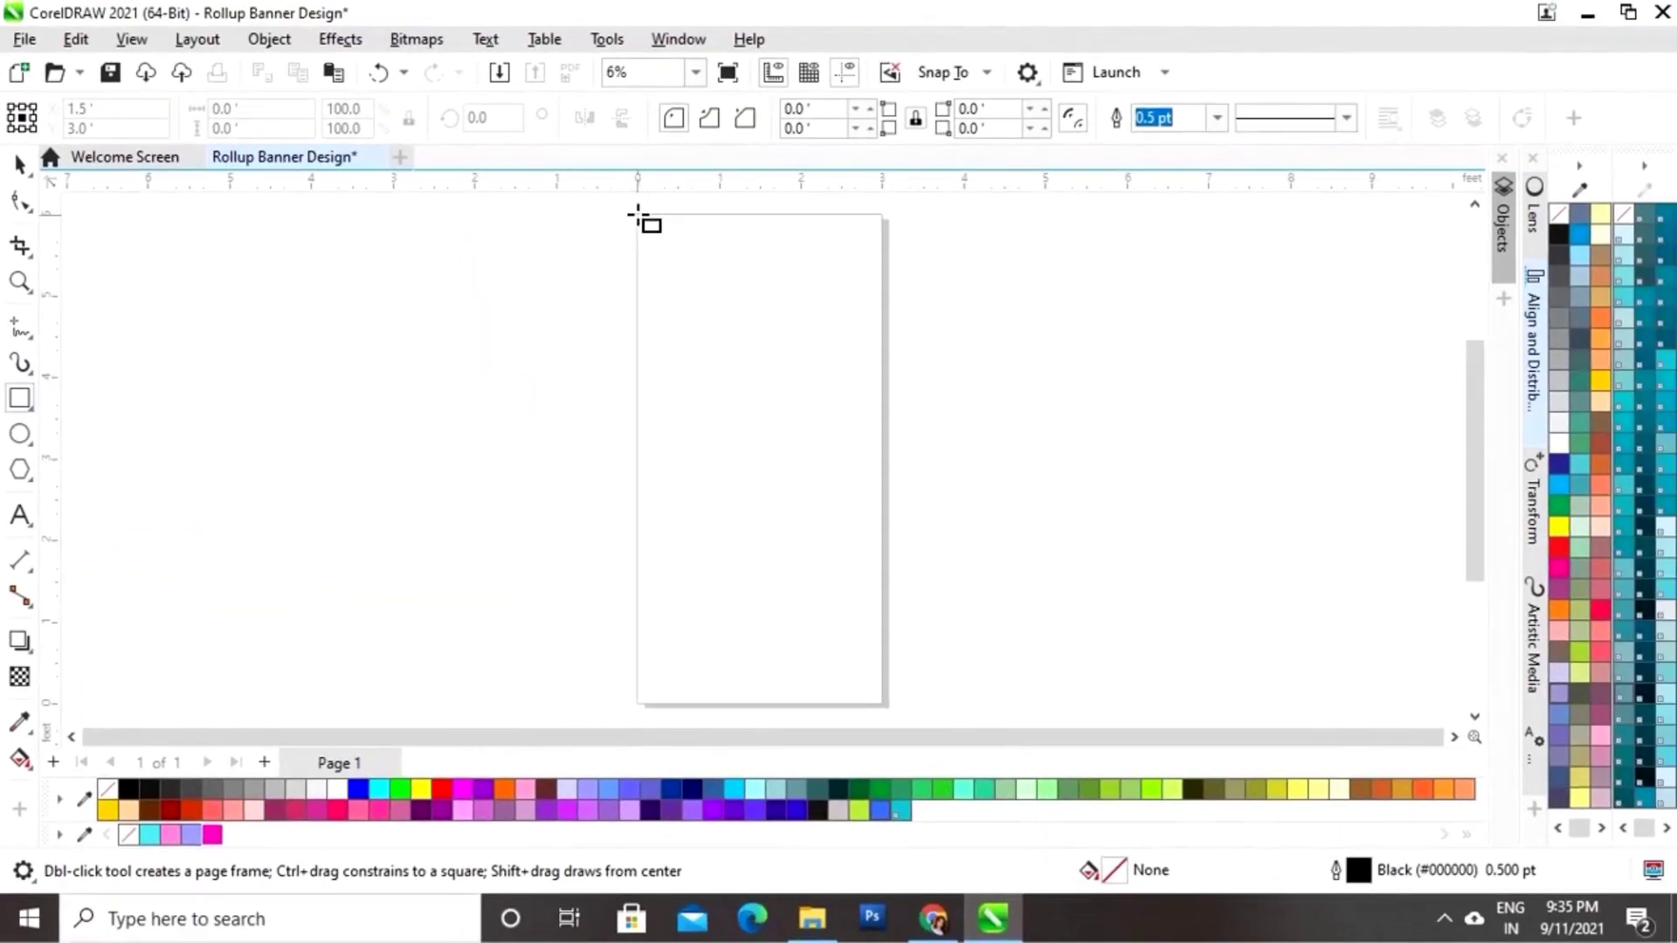
pyautogui.moveTo(638, 215)
pyautogui.mouseDown()
pyautogui.moveTo(677, 383)
pyautogui.moveTo(872, 618)
pyautogui.moveTo(883, 666)
pyautogui.moveTo(870, 654)
pyautogui.mouseUp()
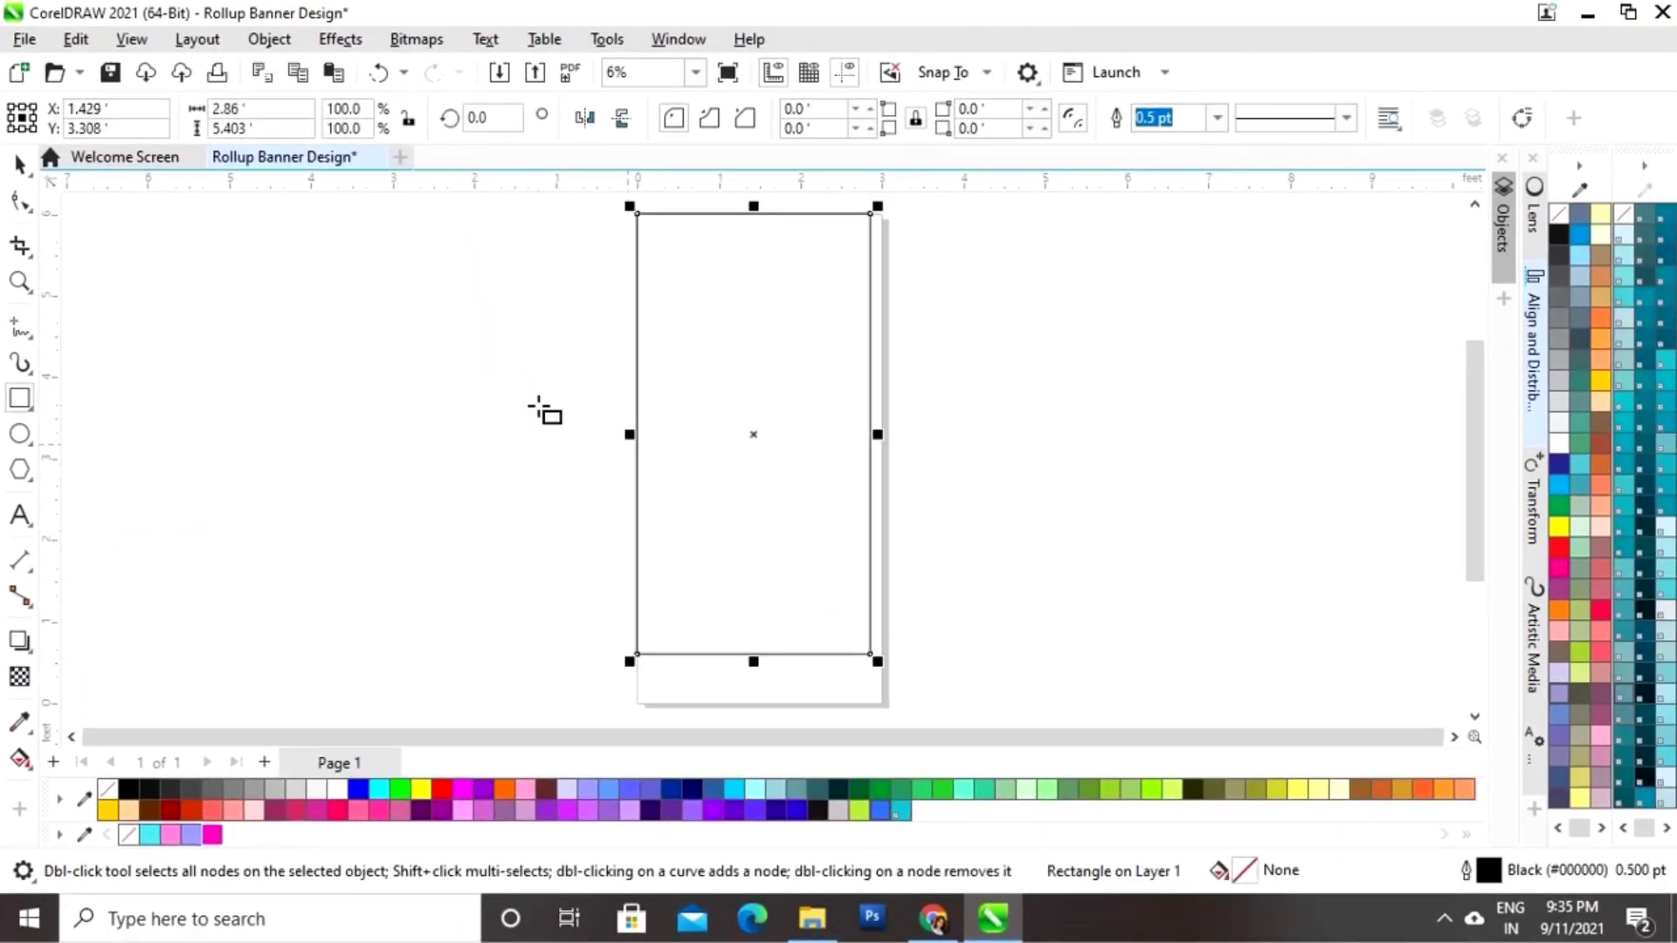
pyautogui.click(19, 164)
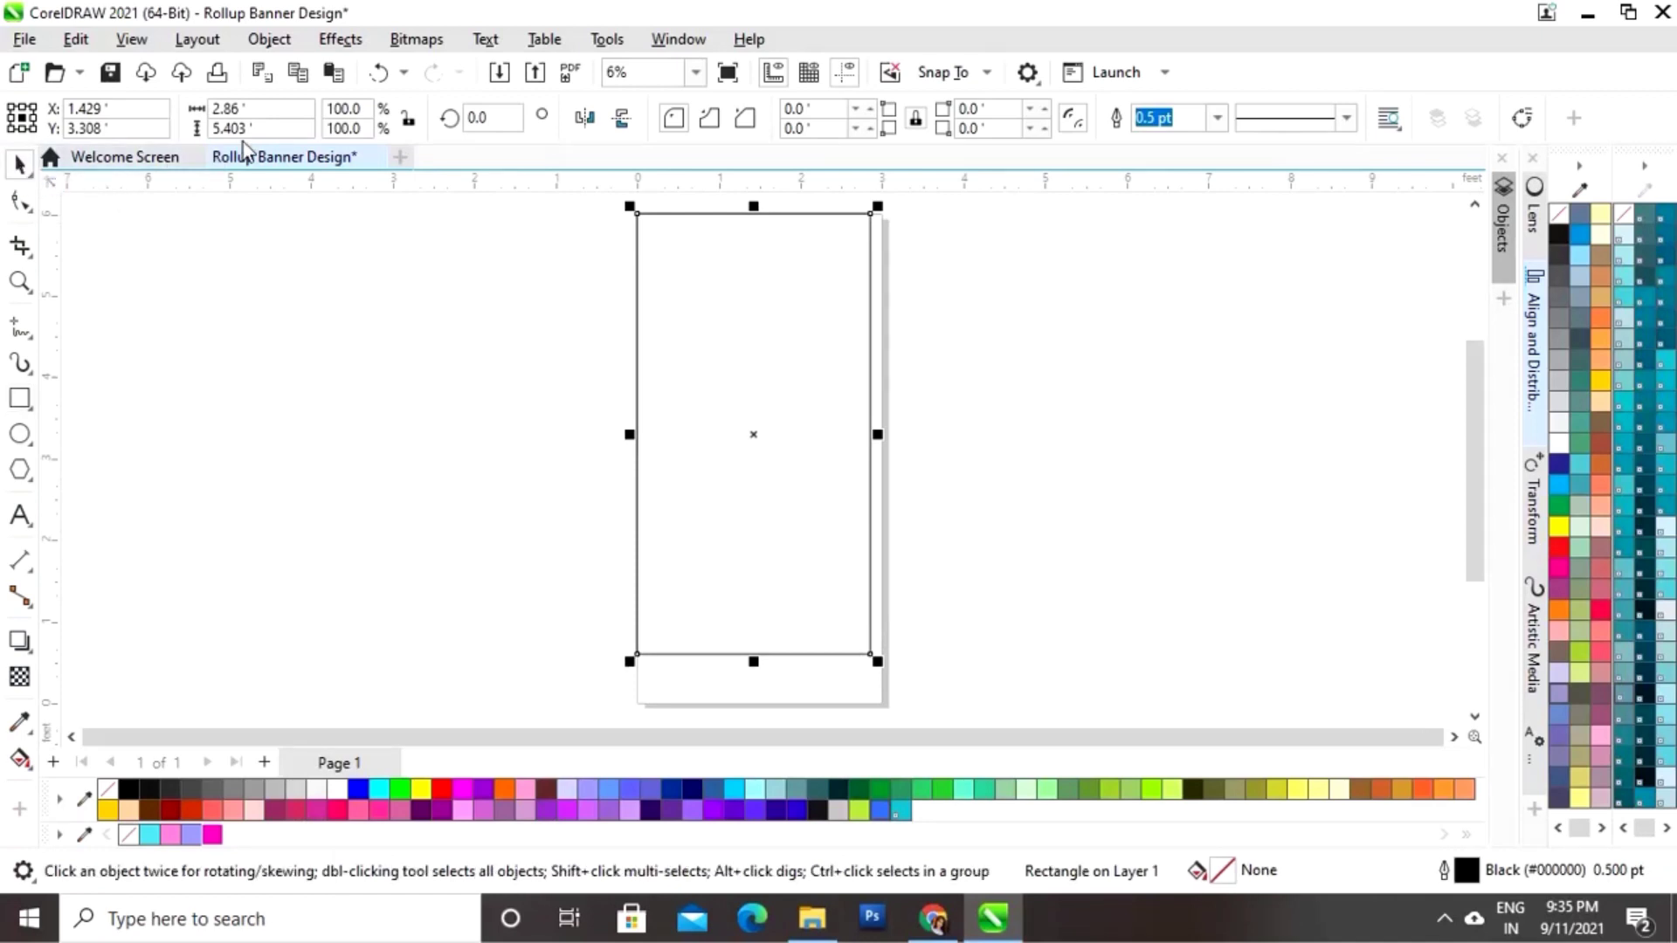
pyautogui.click(228, 108)
pyautogui.write('3')
pyautogui.press('Tab')
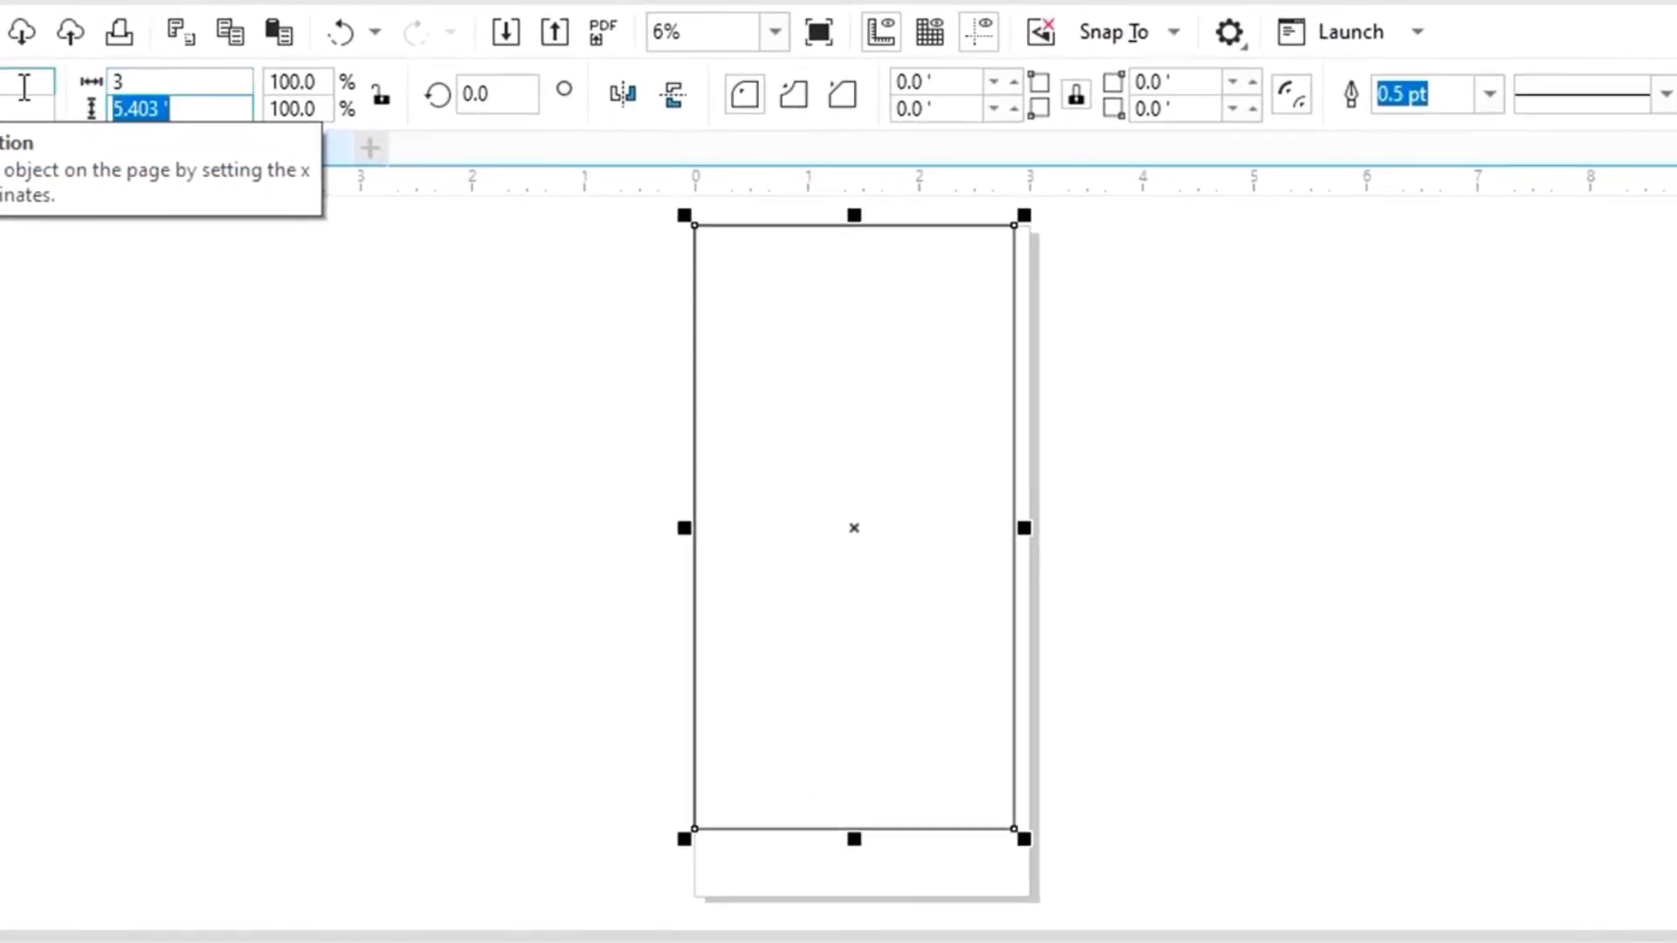
pyautogui.write('6')
pyautogui.press('Return')
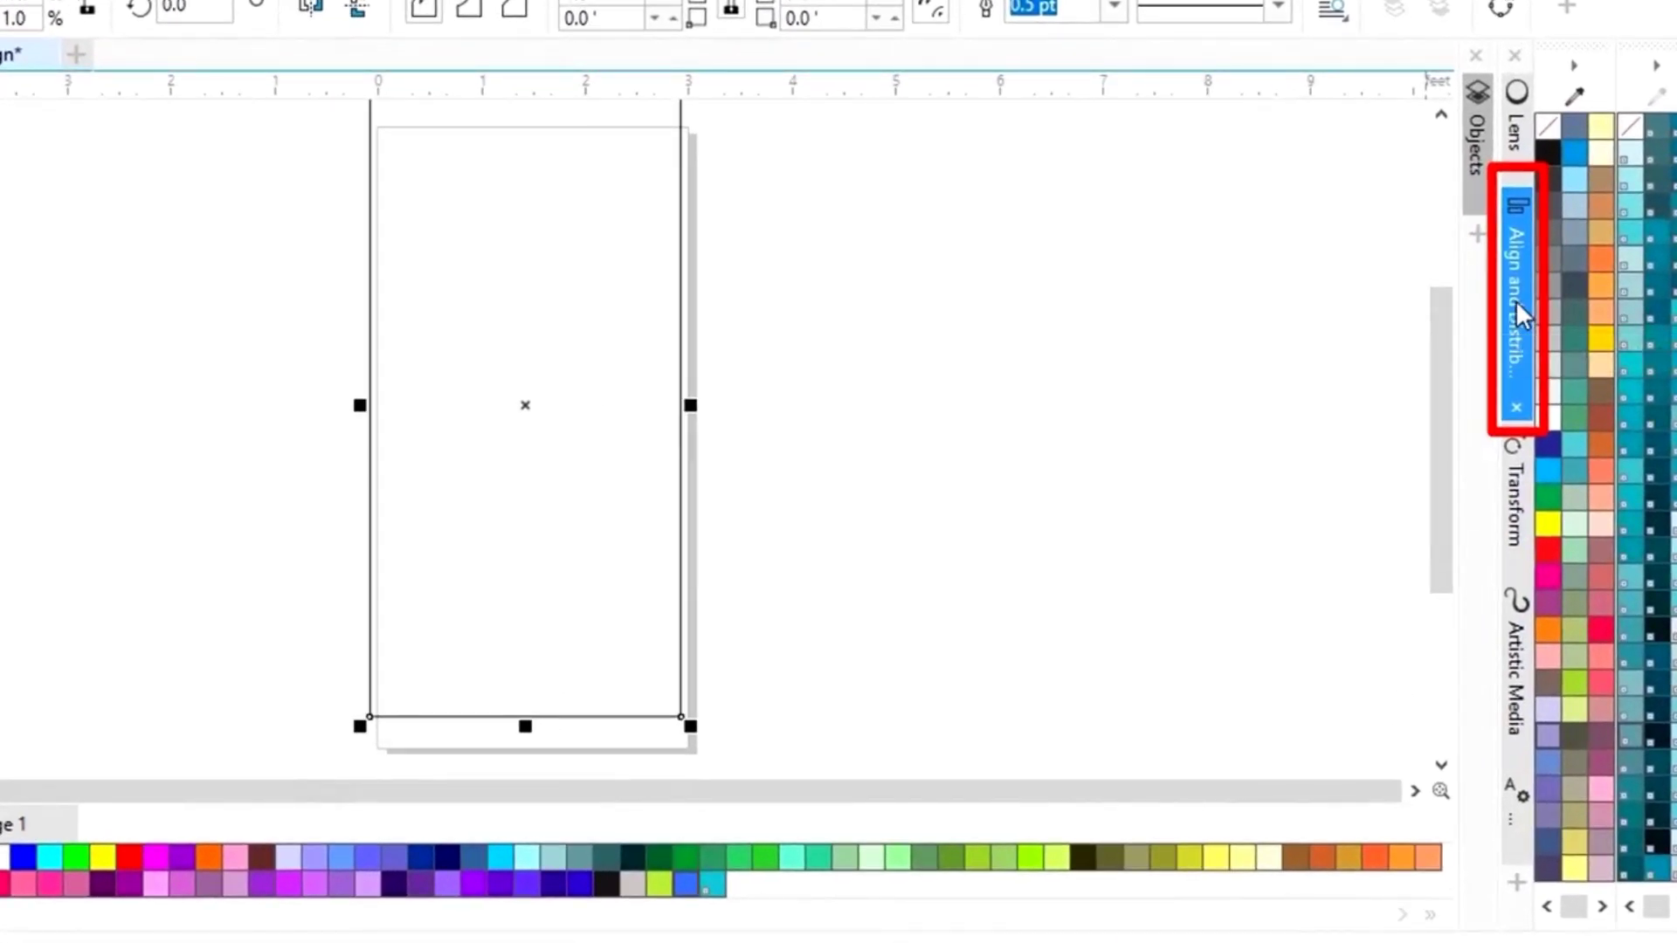
# Step: Centre the rectangle horizontally and vertically on the page centre point
pyautogui.click(1515, 301)
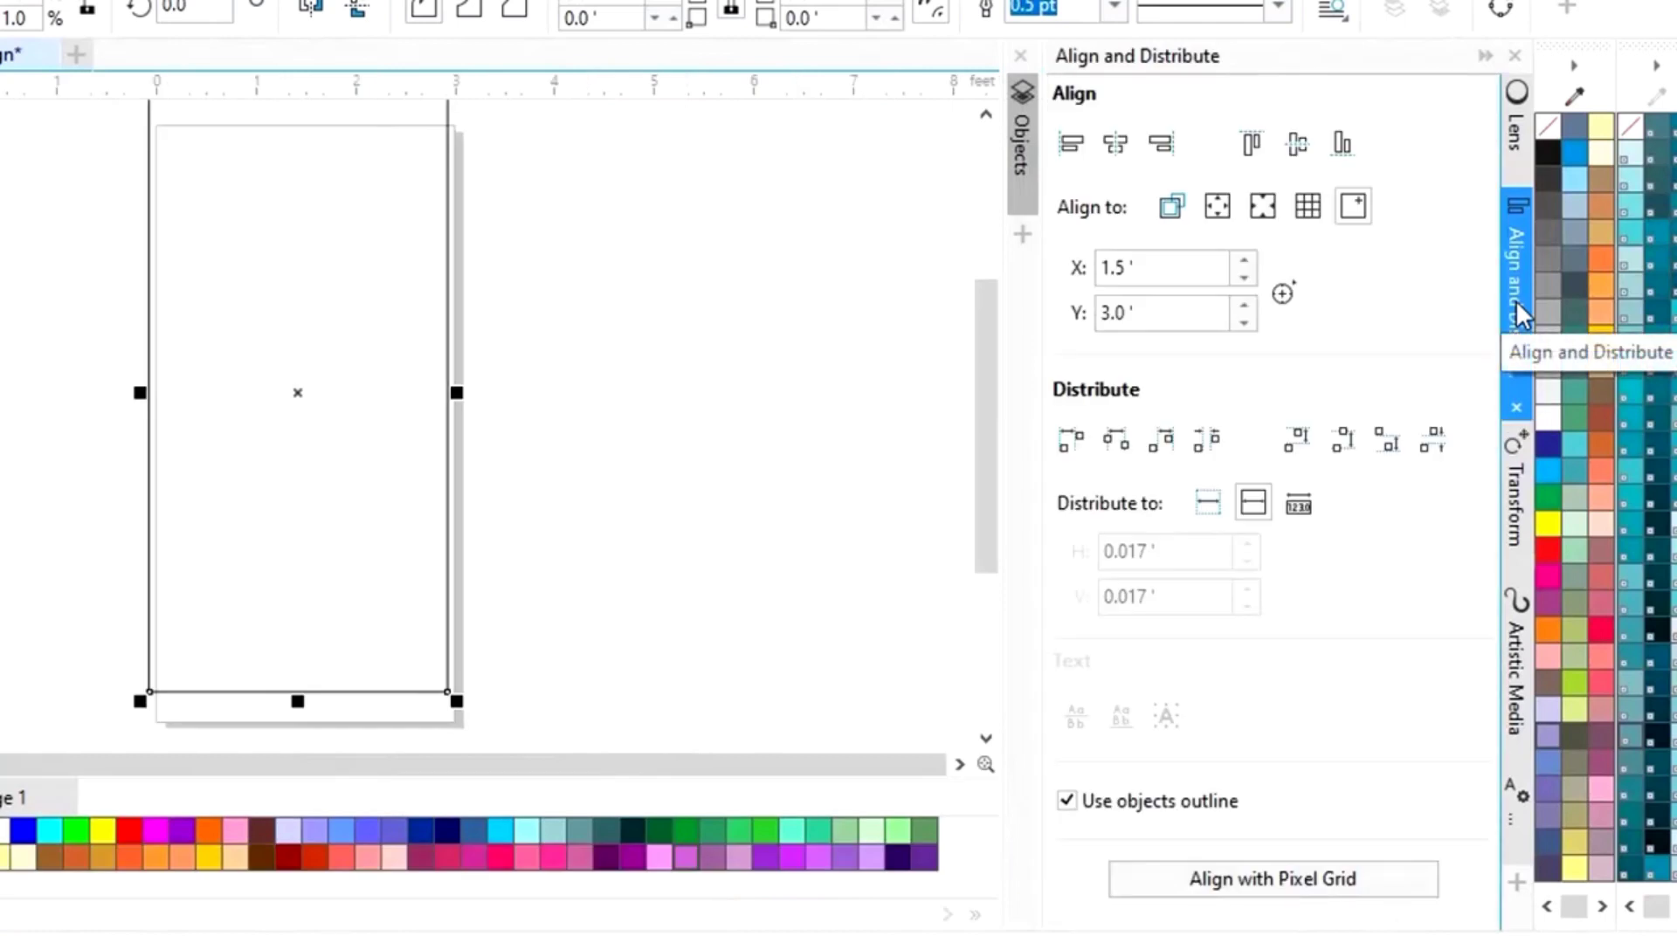
pyautogui.click(1358, 211)
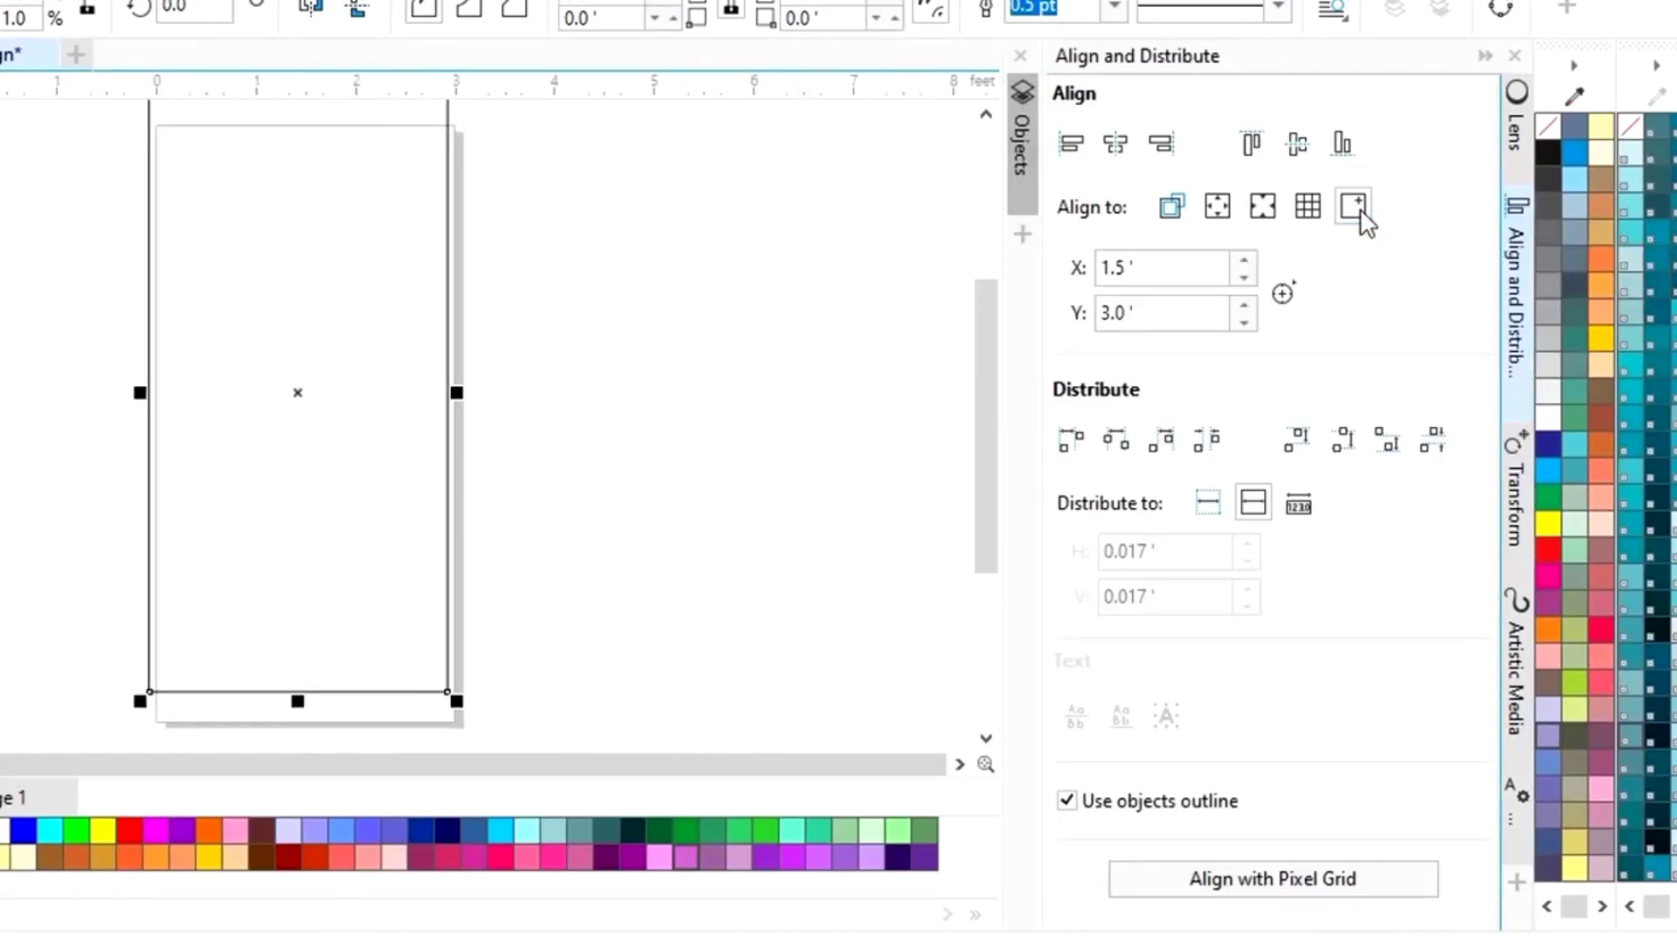
pyautogui.click(1115, 147)
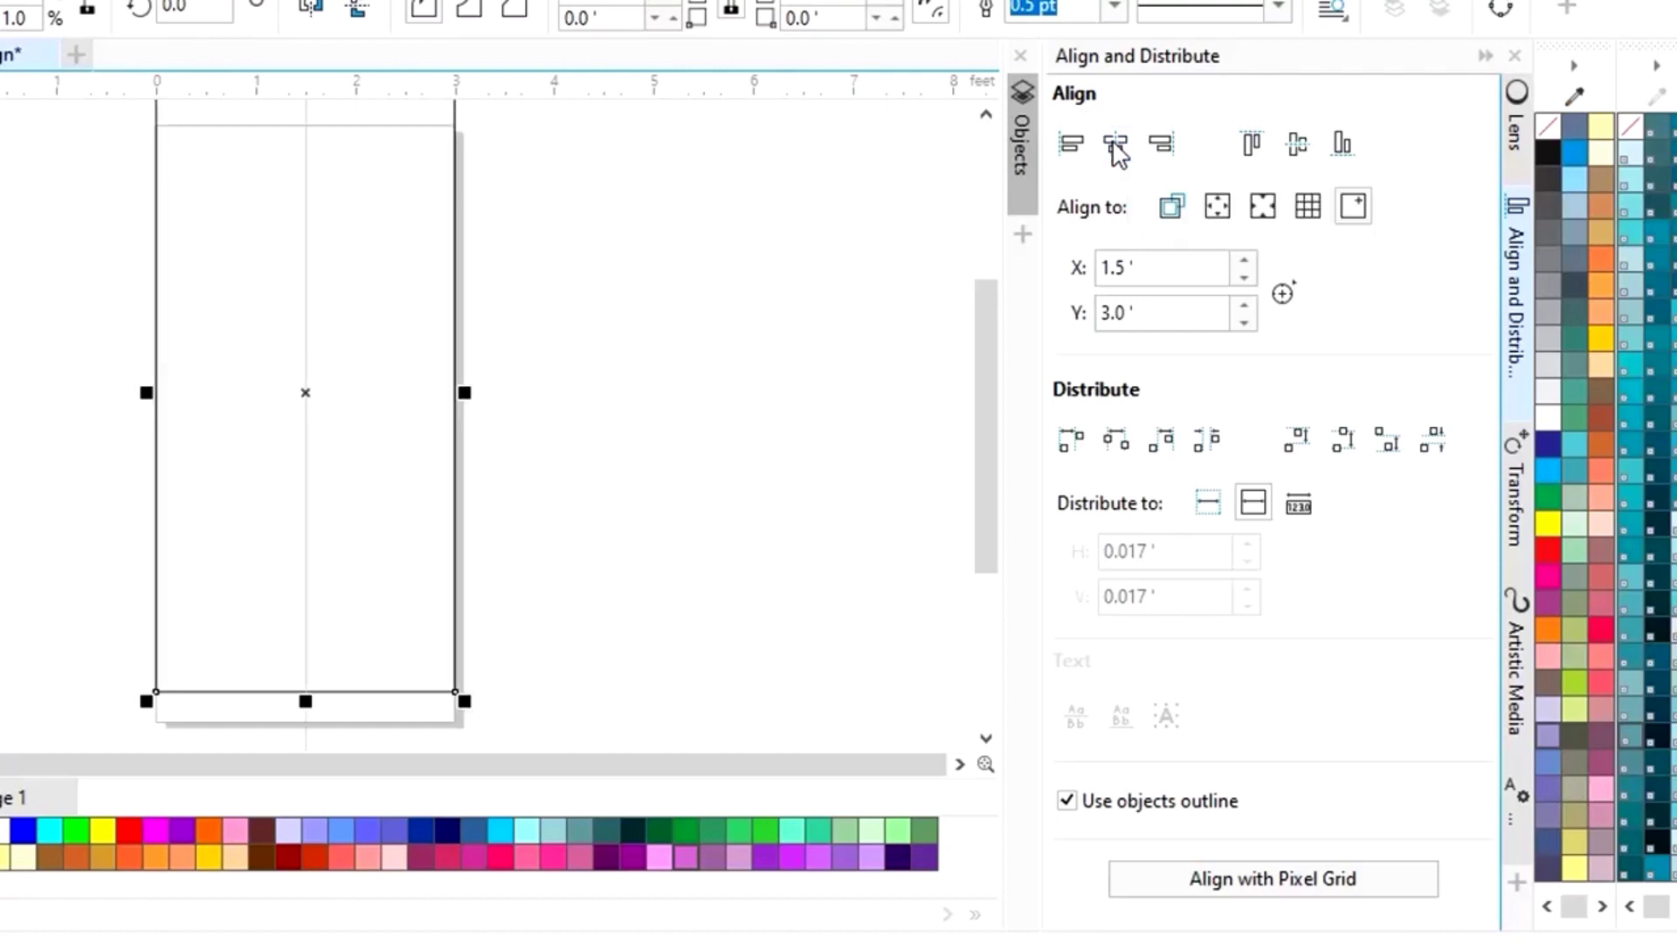
pyautogui.click(1297, 144)
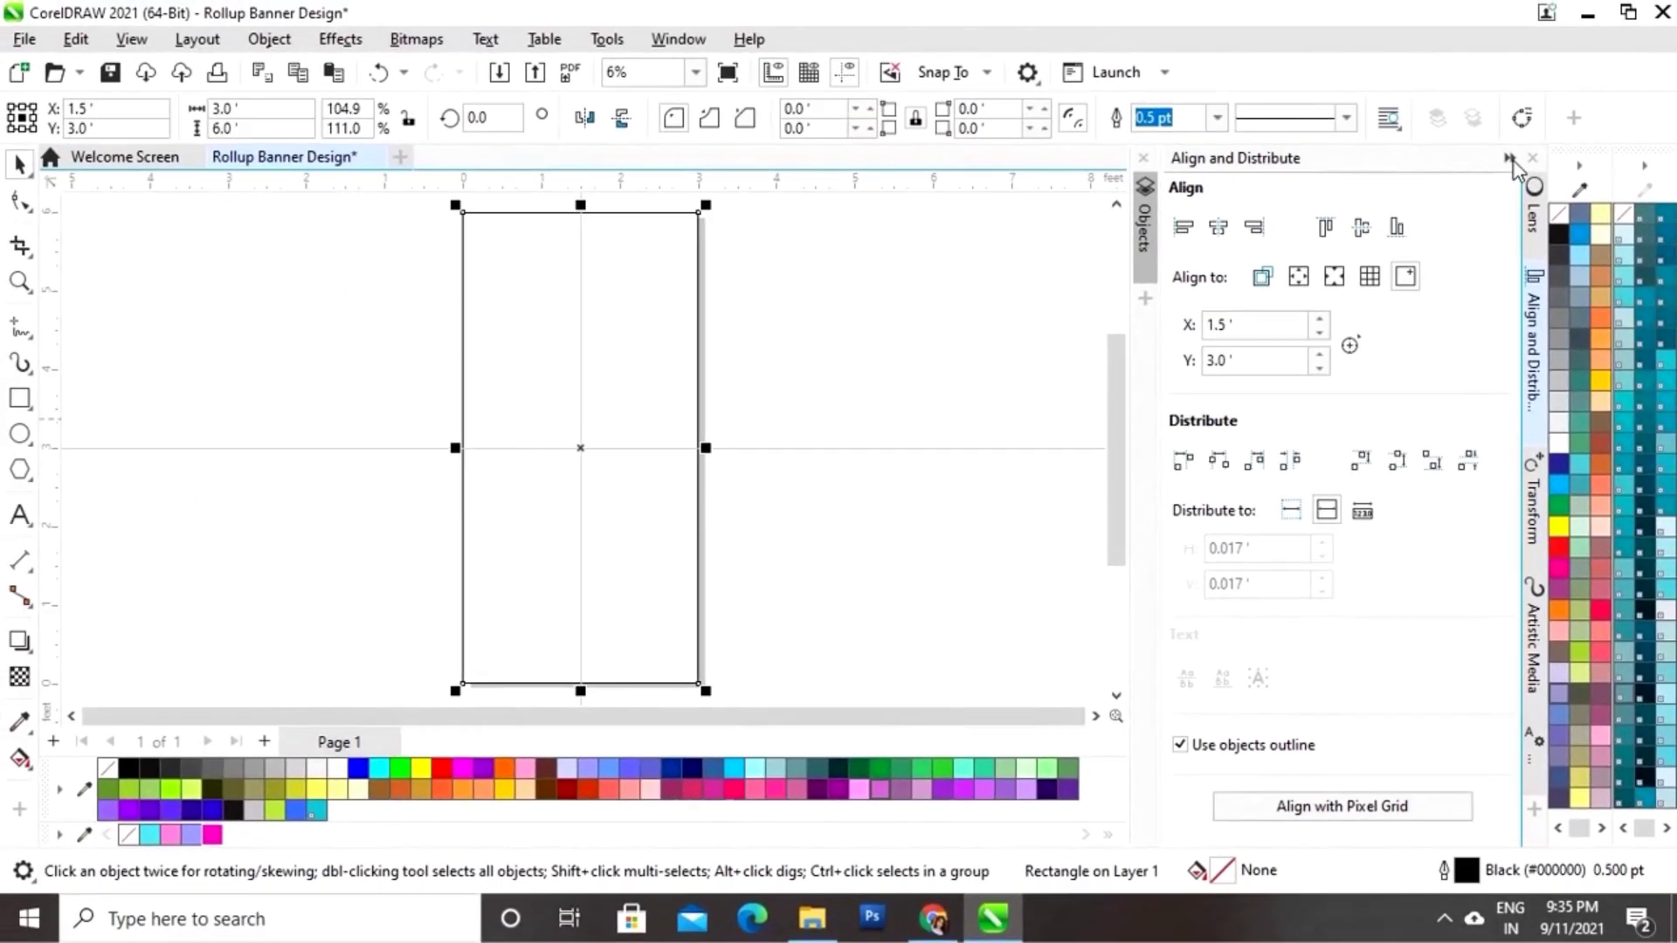
pyautogui.click(1508, 158)
pyautogui.click(1175, 334)
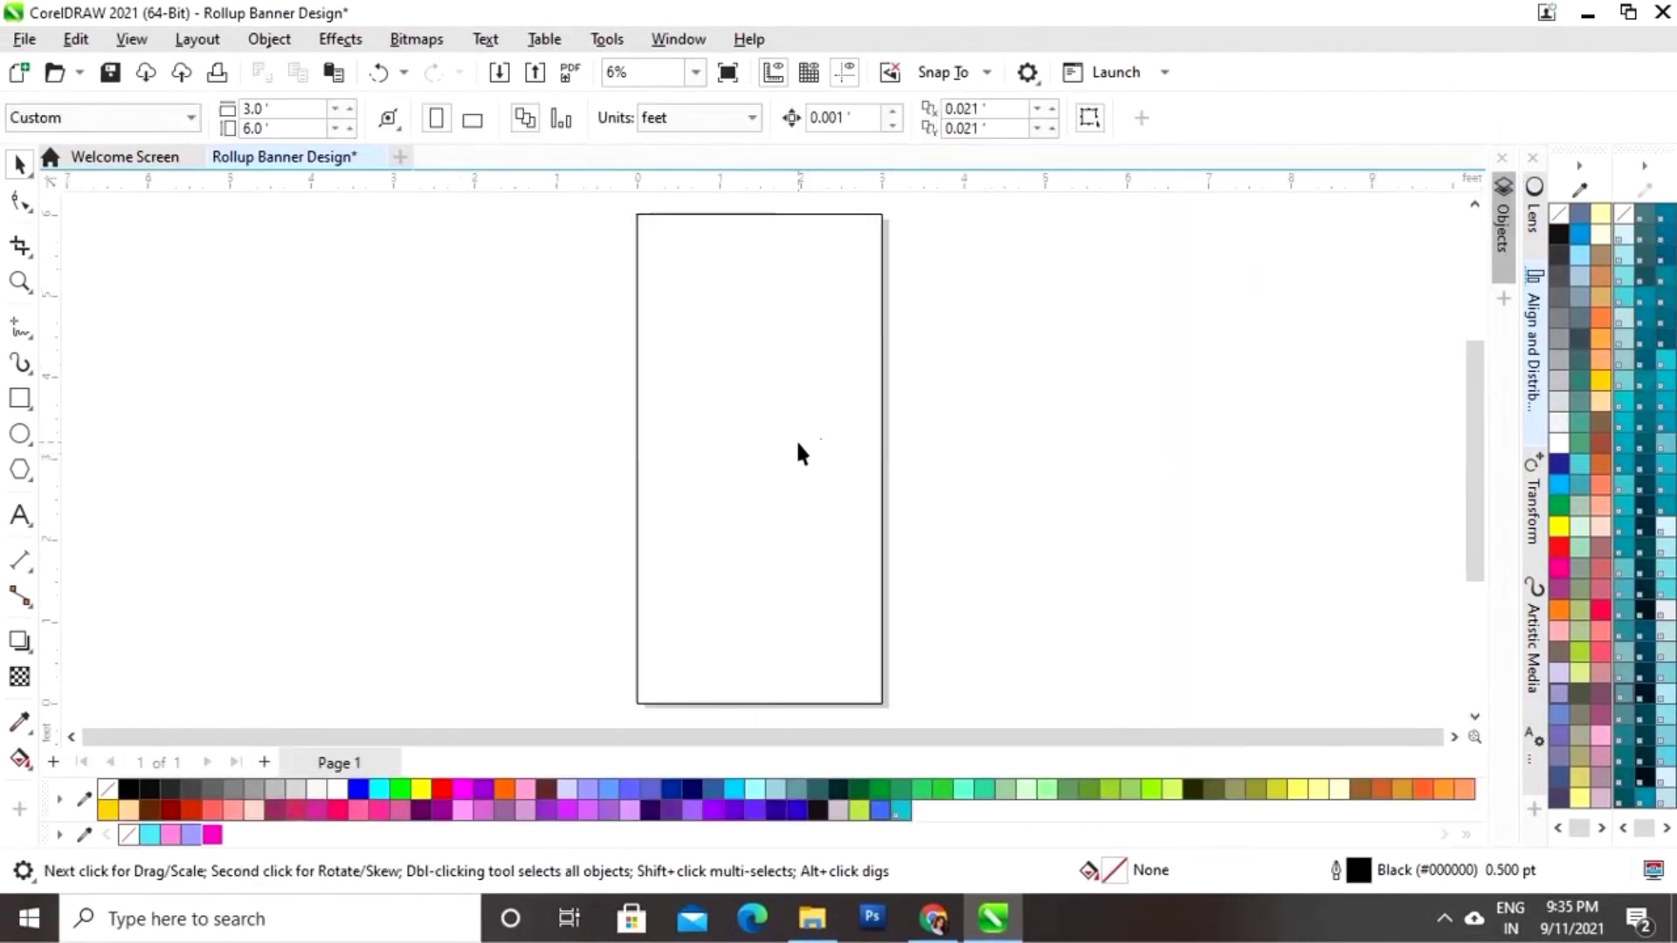
# Step: Shorten the rectangle to the top of the page and convert it to curves
pyautogui.click(823, 483)
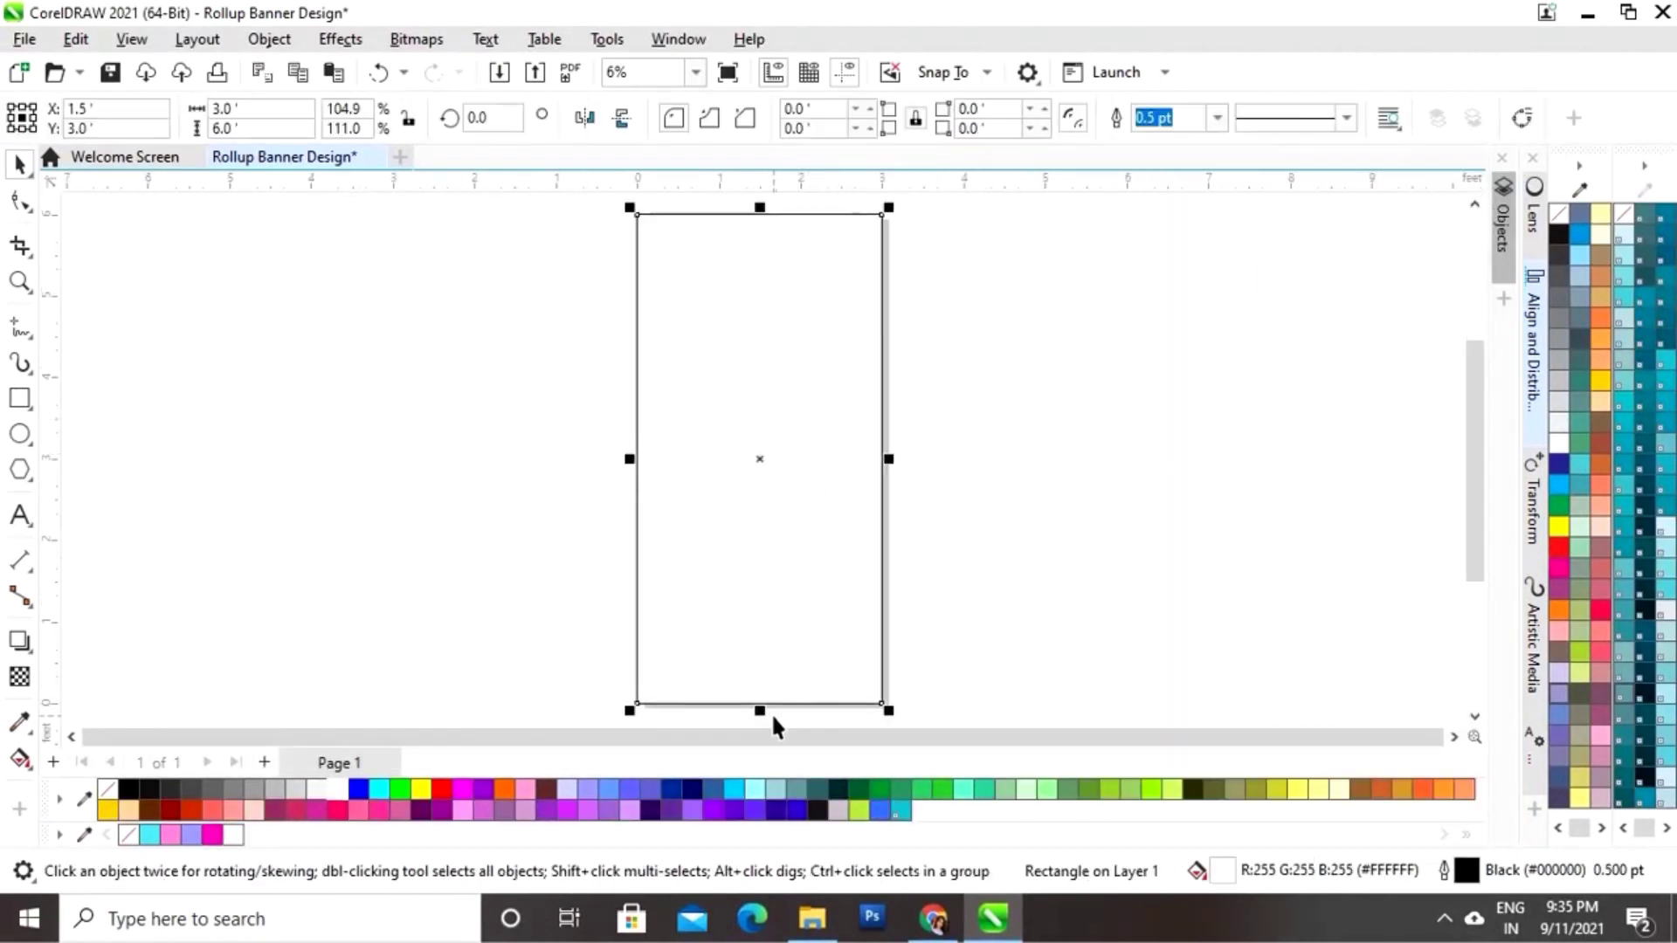
pyautogui.moveTo(764, 709); pyautogui.dragTo(761, 384)
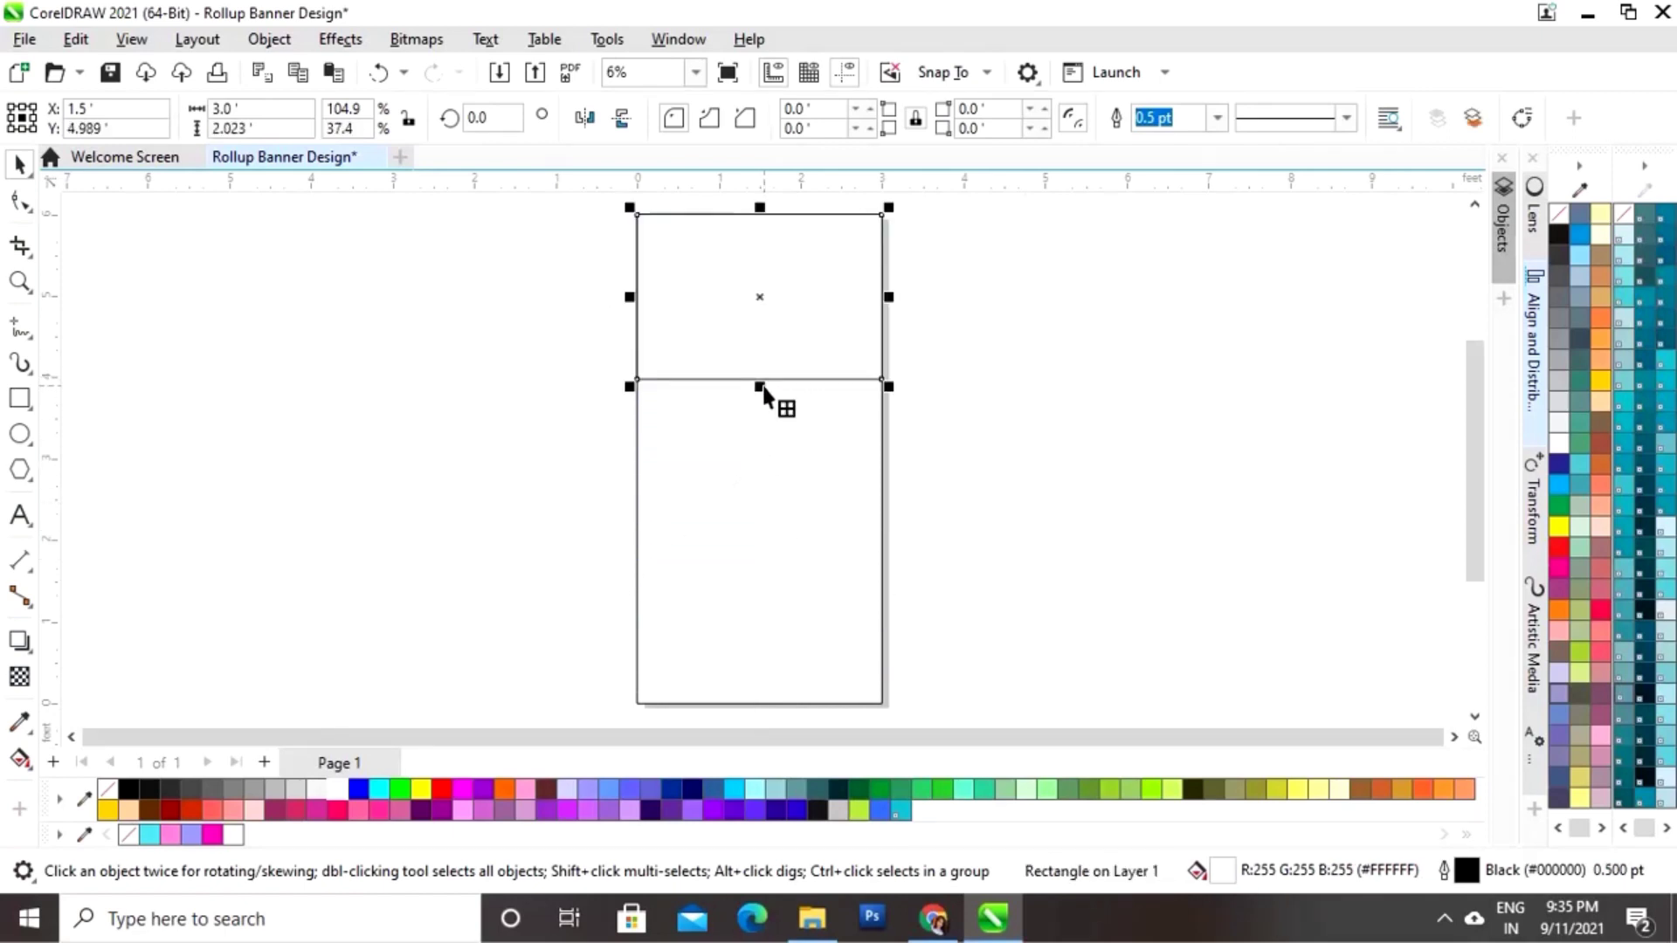
pyautogui.rightClick(762, 301)
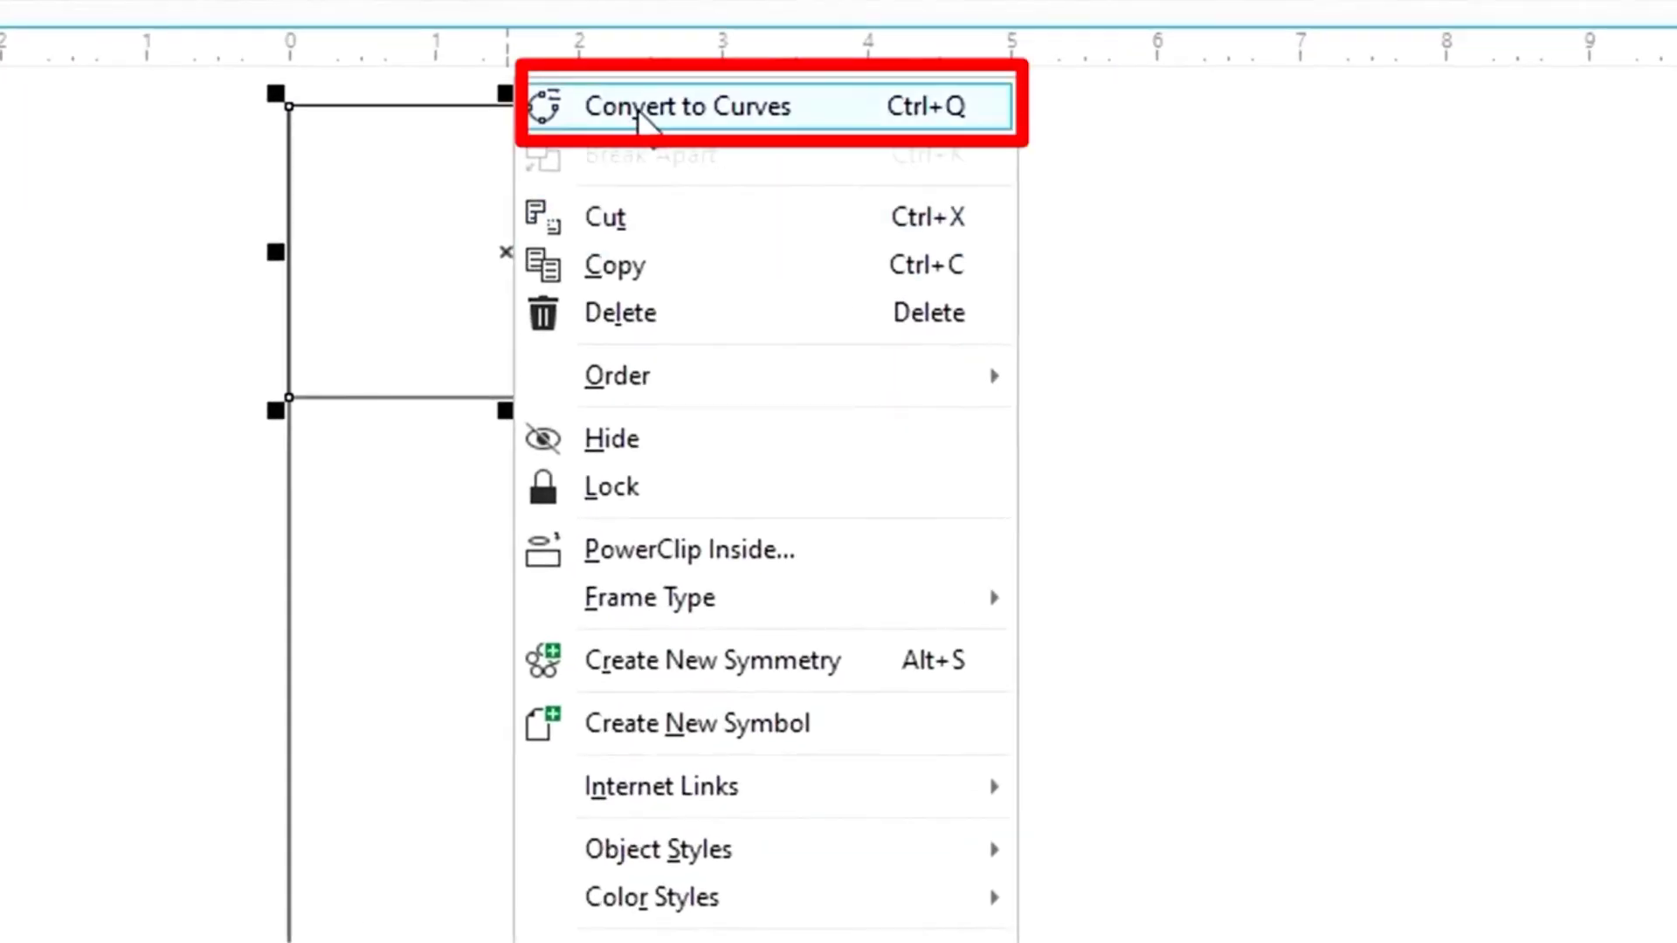
pyautogui.click(638, 115)
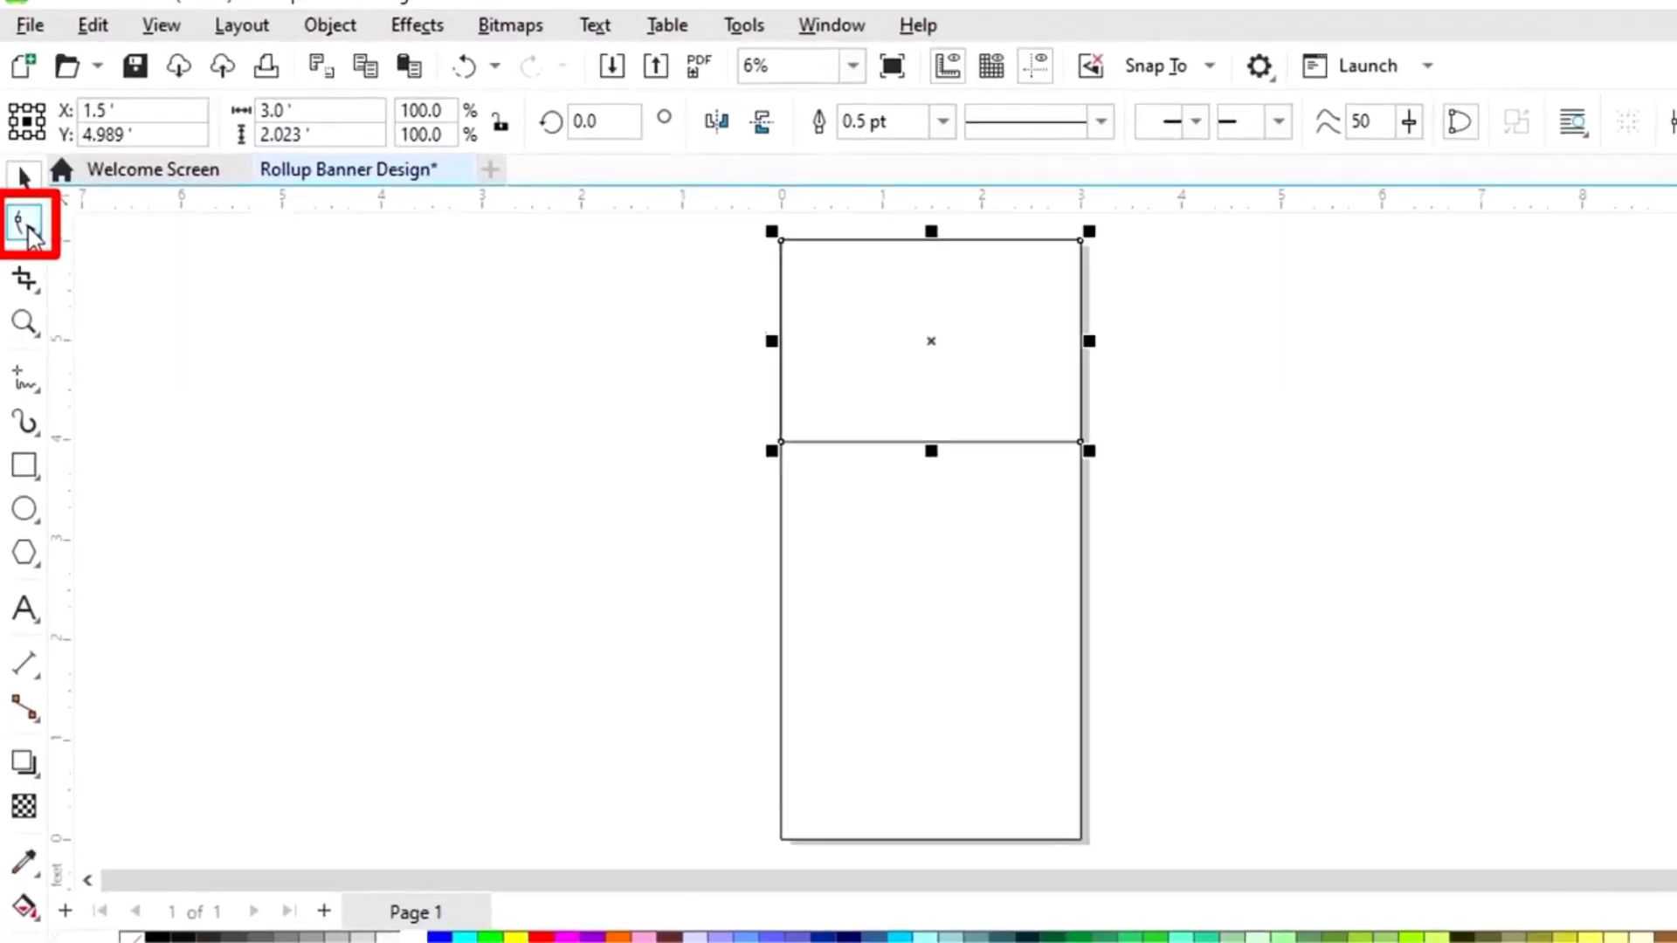
# Step: Delete the bottom-right corner node to turn the shape into a triangle
pyautogui.click(42, 292)
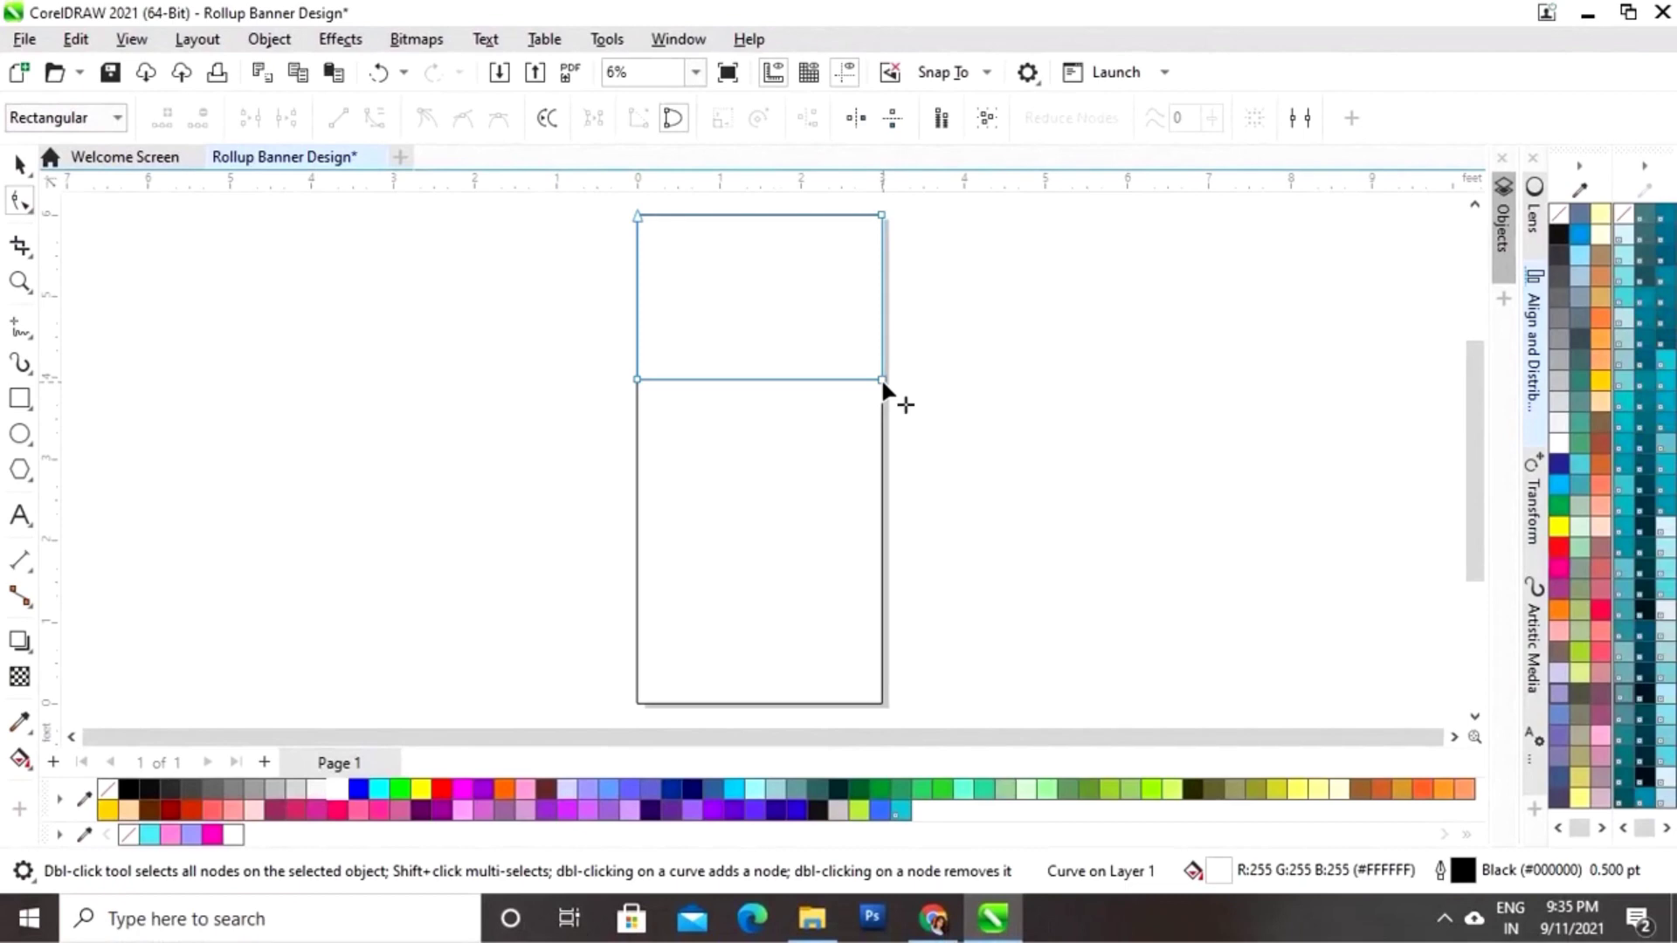
pyautogui.click(882, 382)
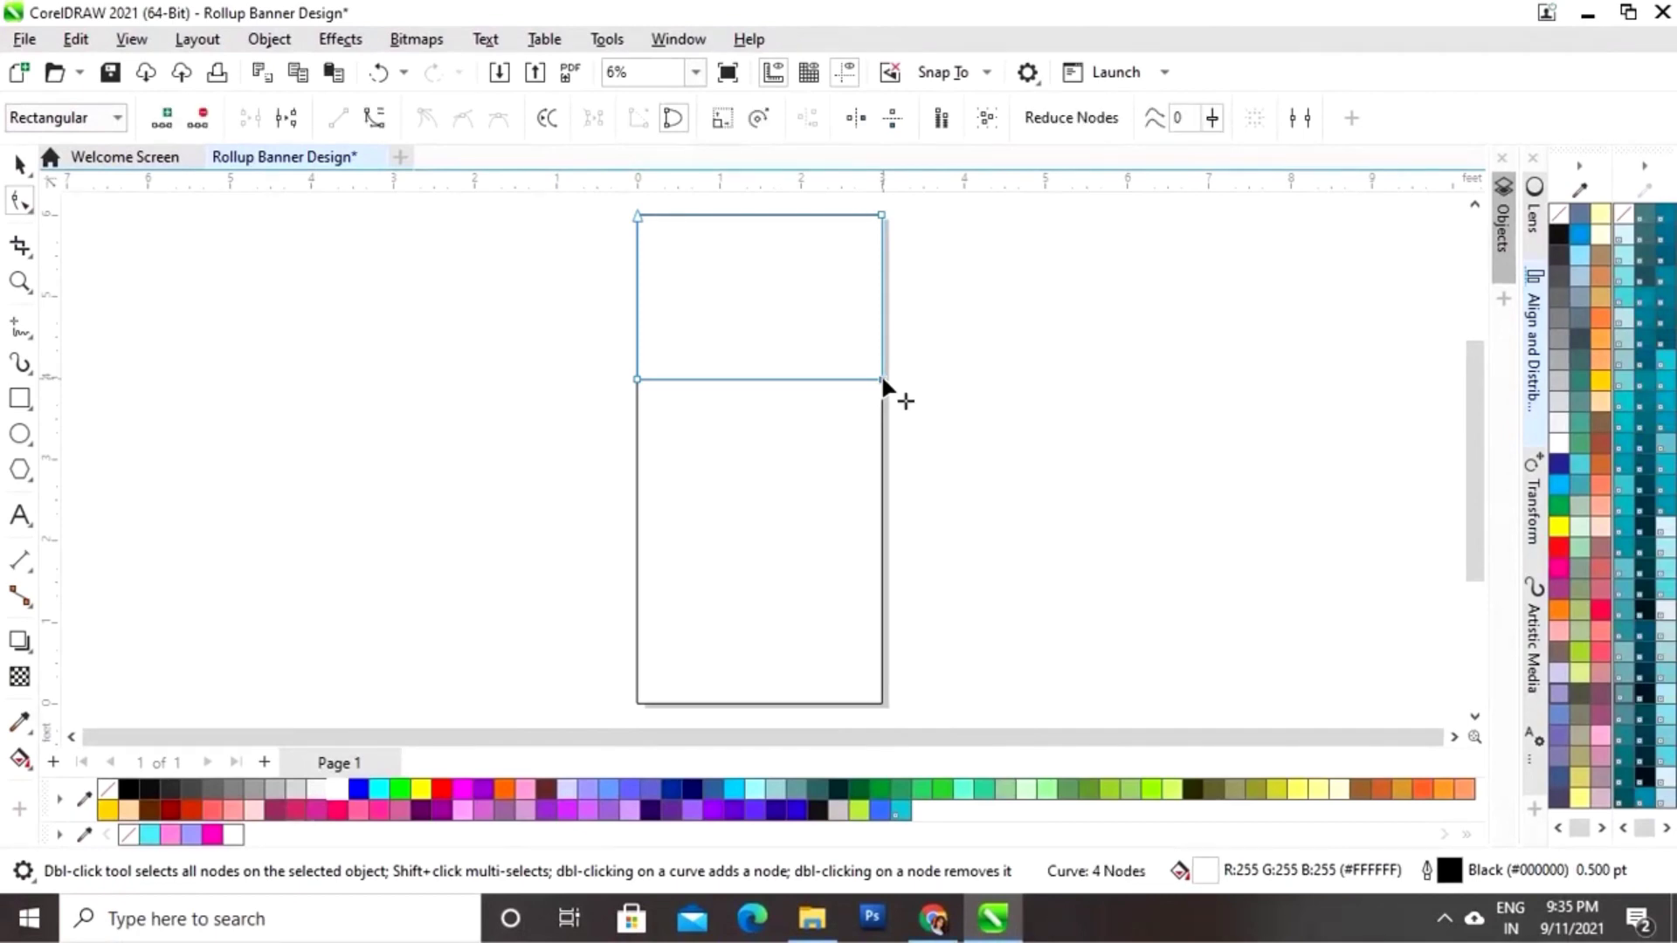
pyautogui.rightClick(882, 382)
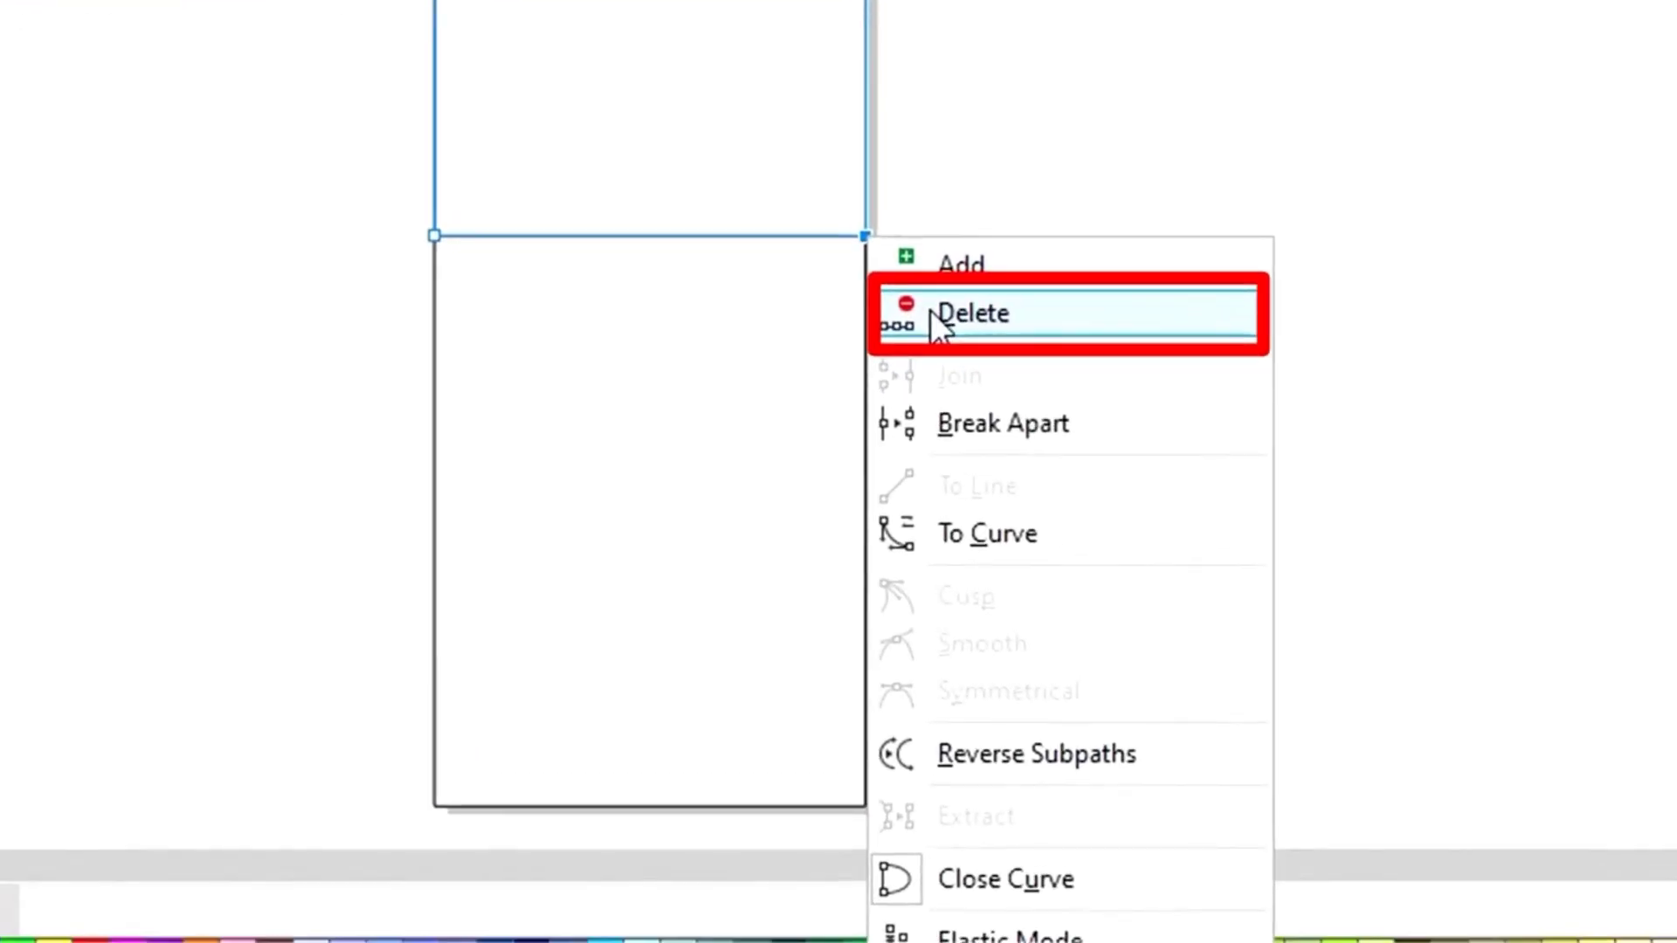
pyautogui.click(931, 325)
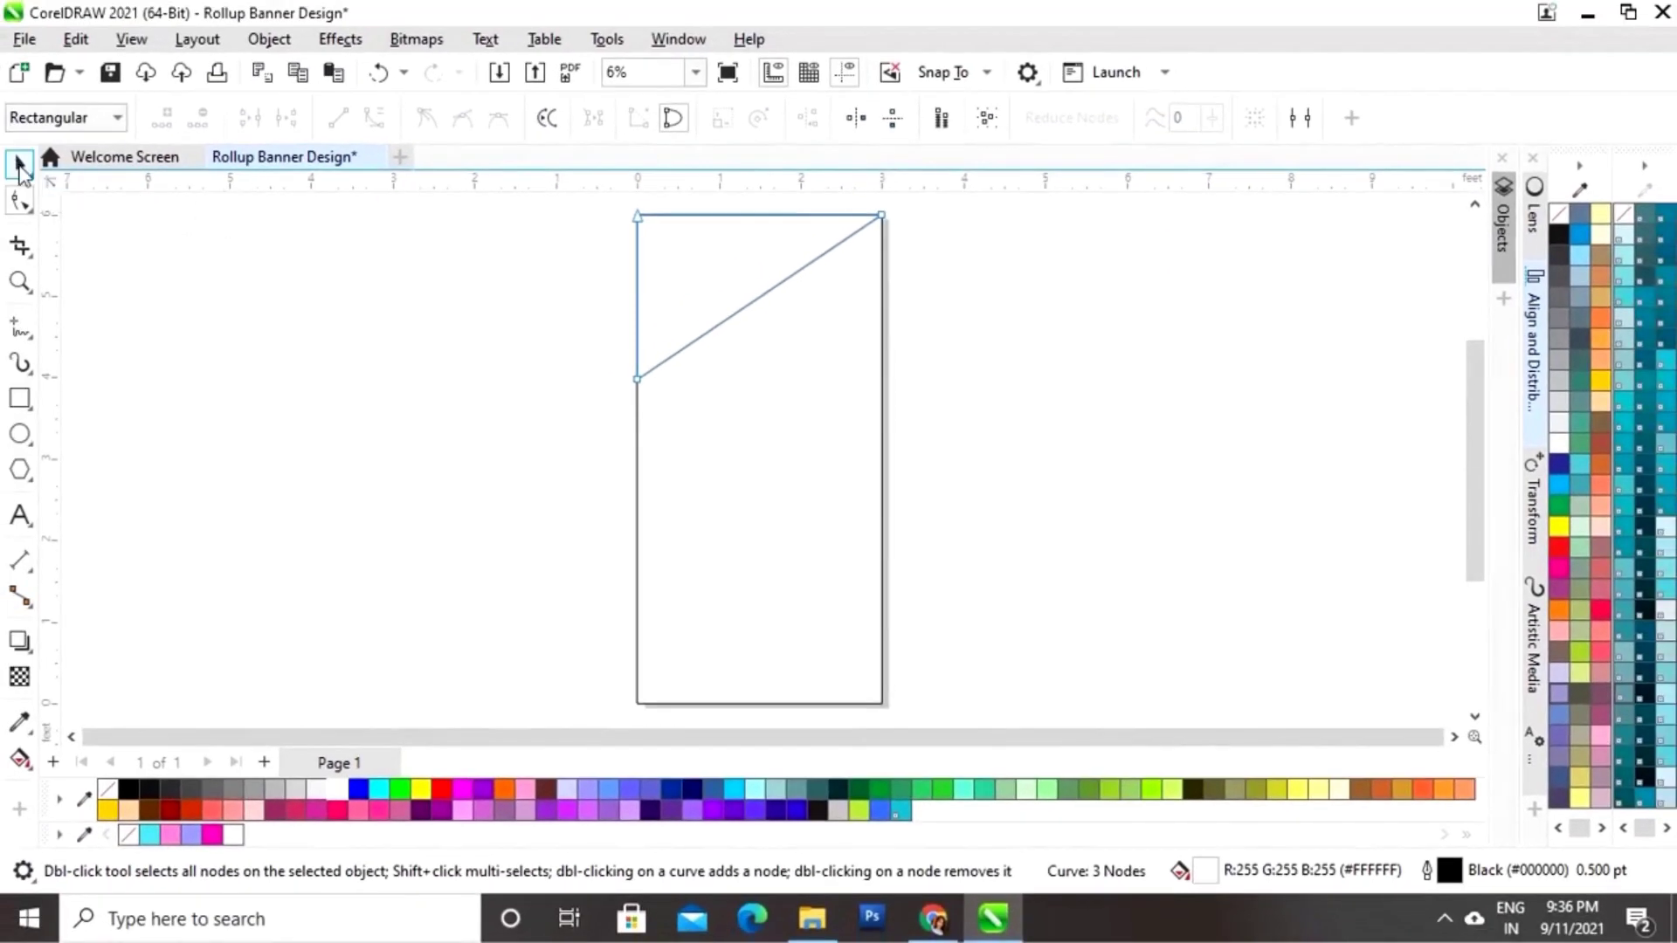
pyautogui.click(19, 165)
pyautogui.click(346, 333)
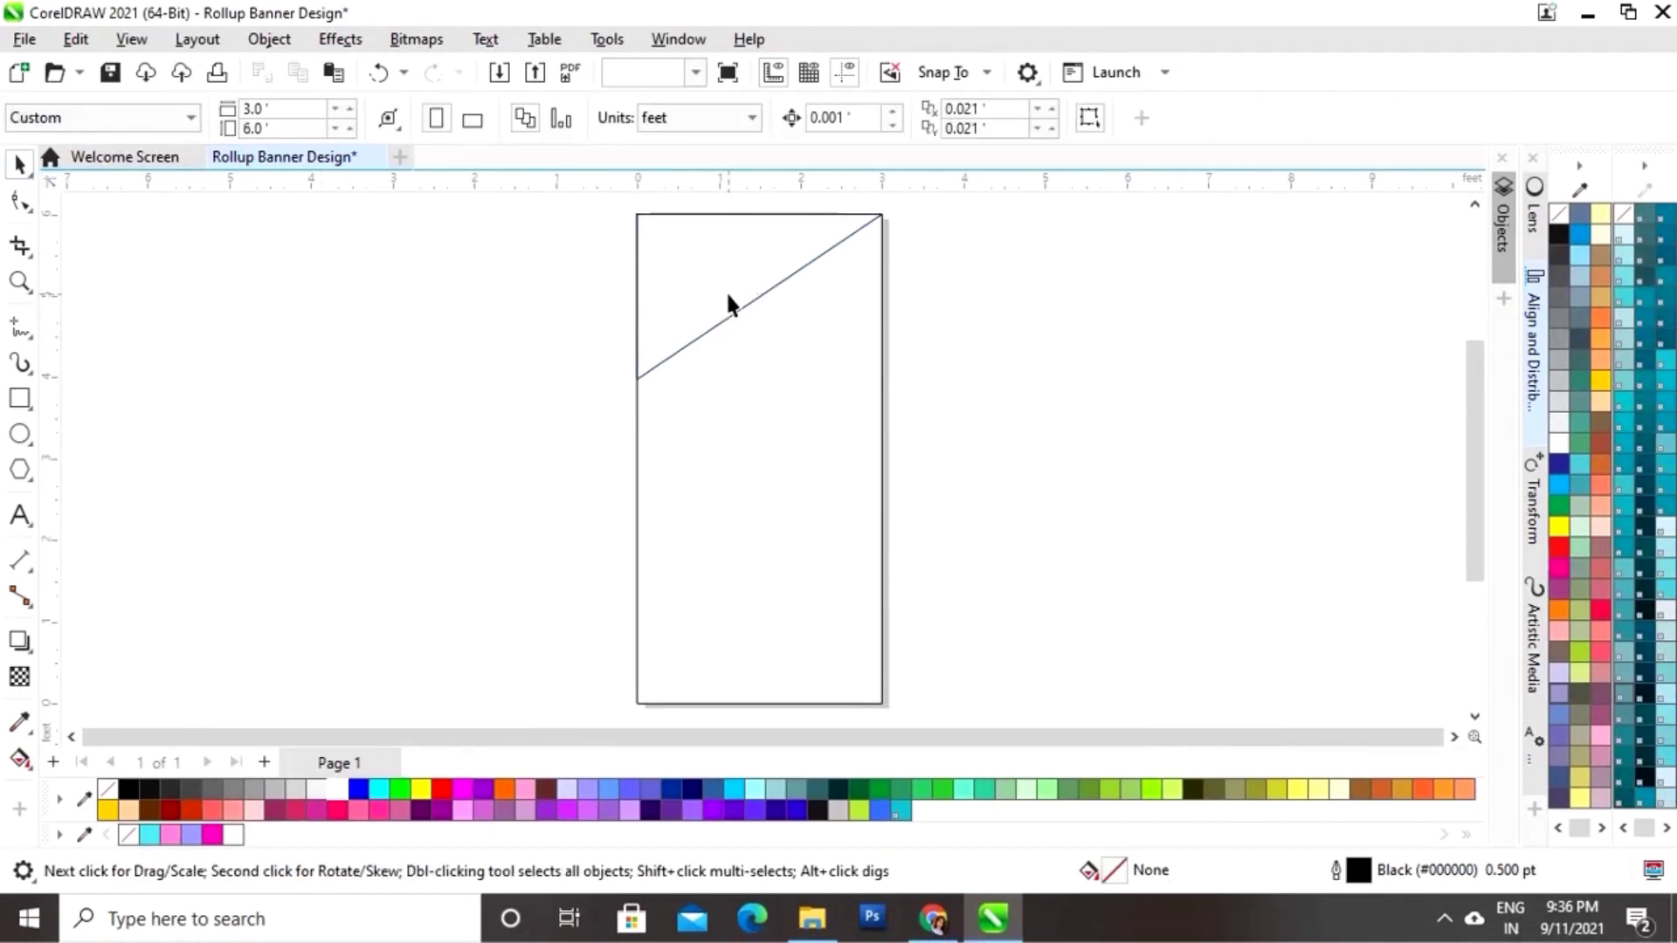
pyautogui.click(748, 295)
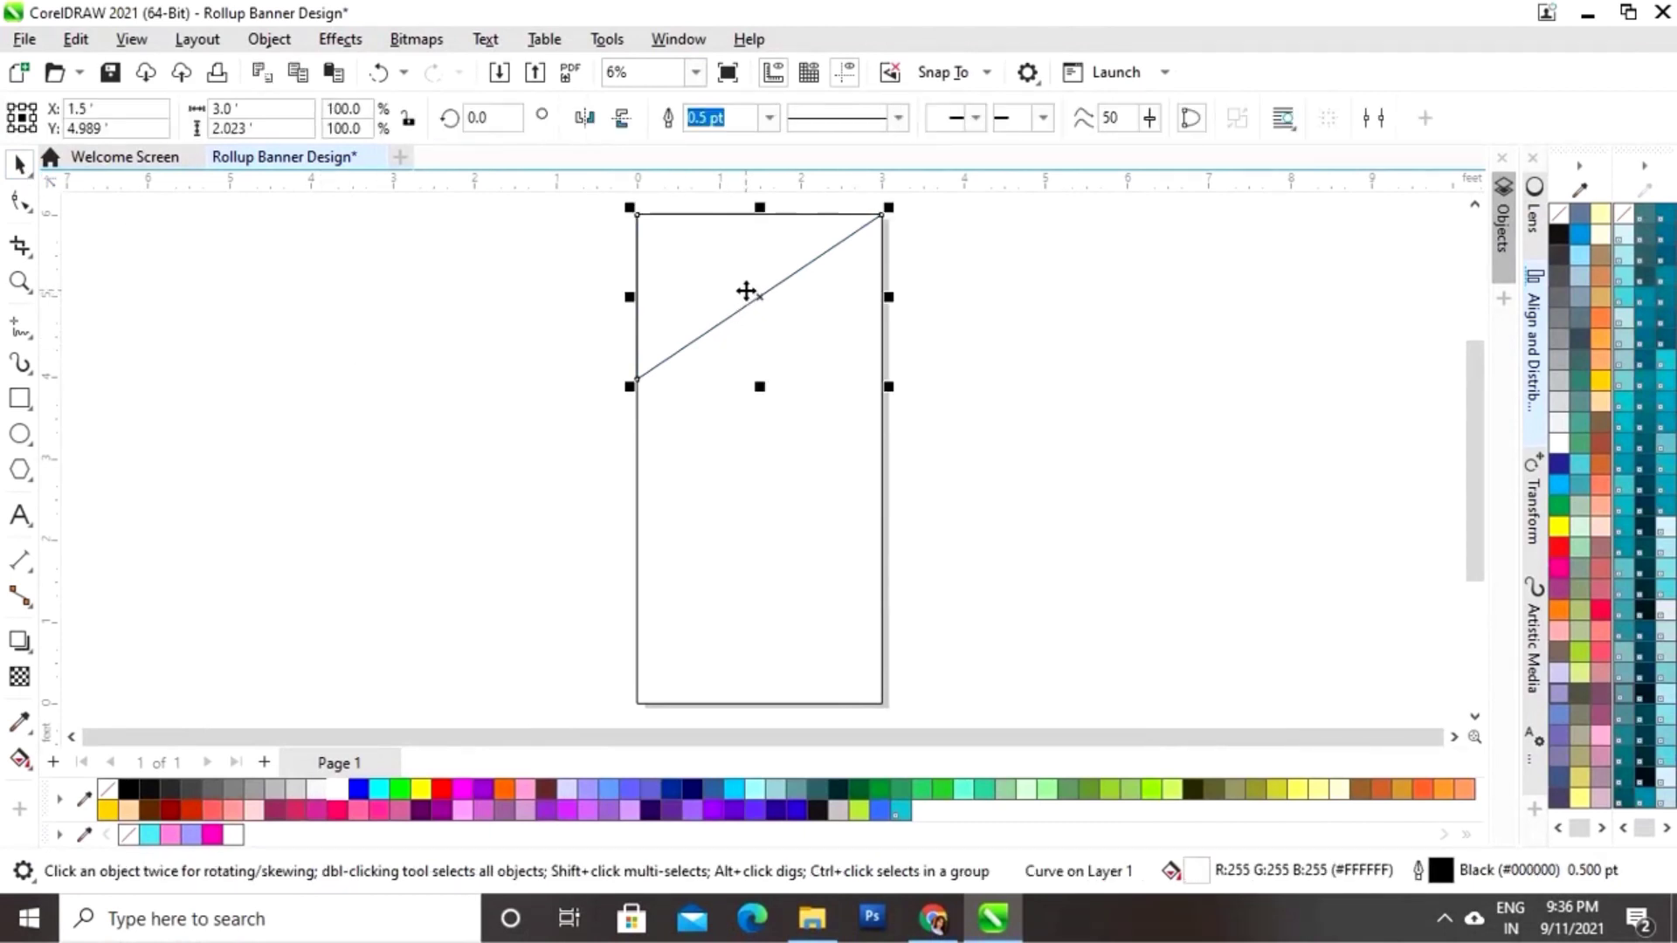
# Step: Duplicate the triangle beside the page and mirror it horizontally and vertically
pyautogui.moveTo(746, 291)
pyautogui.mouseDown()
pyautogui.moveTo(815, 385)
pyautogui.moveTo(993, 288)
pyautogui.mouseUp()
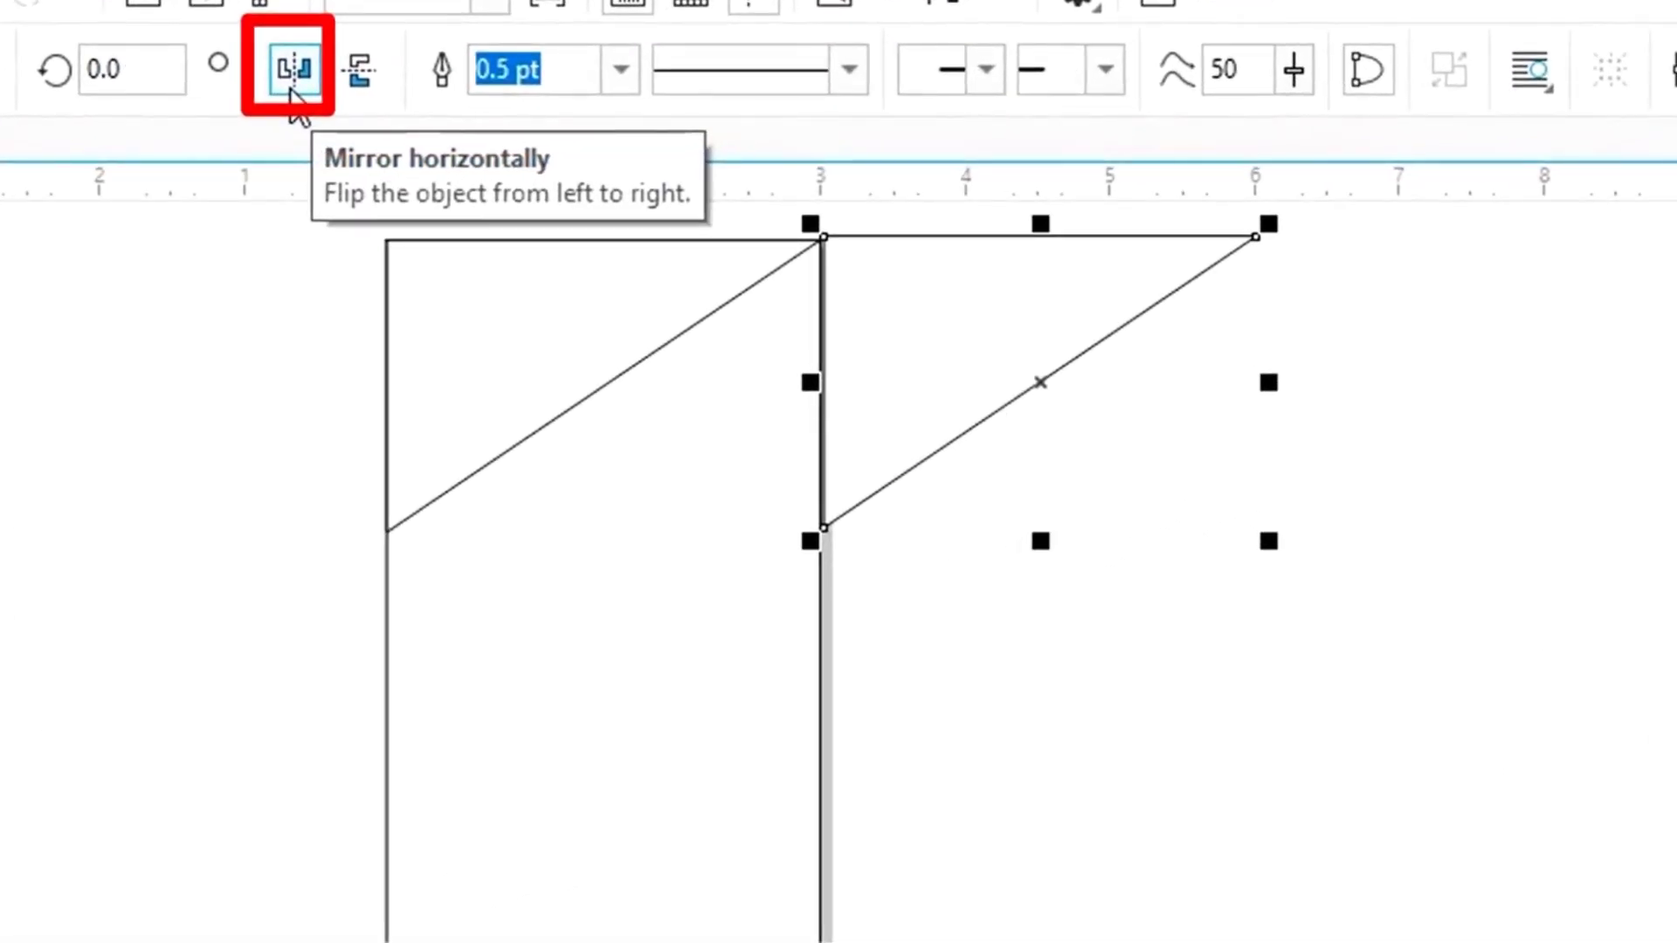
pyautogui.click(295, 101)
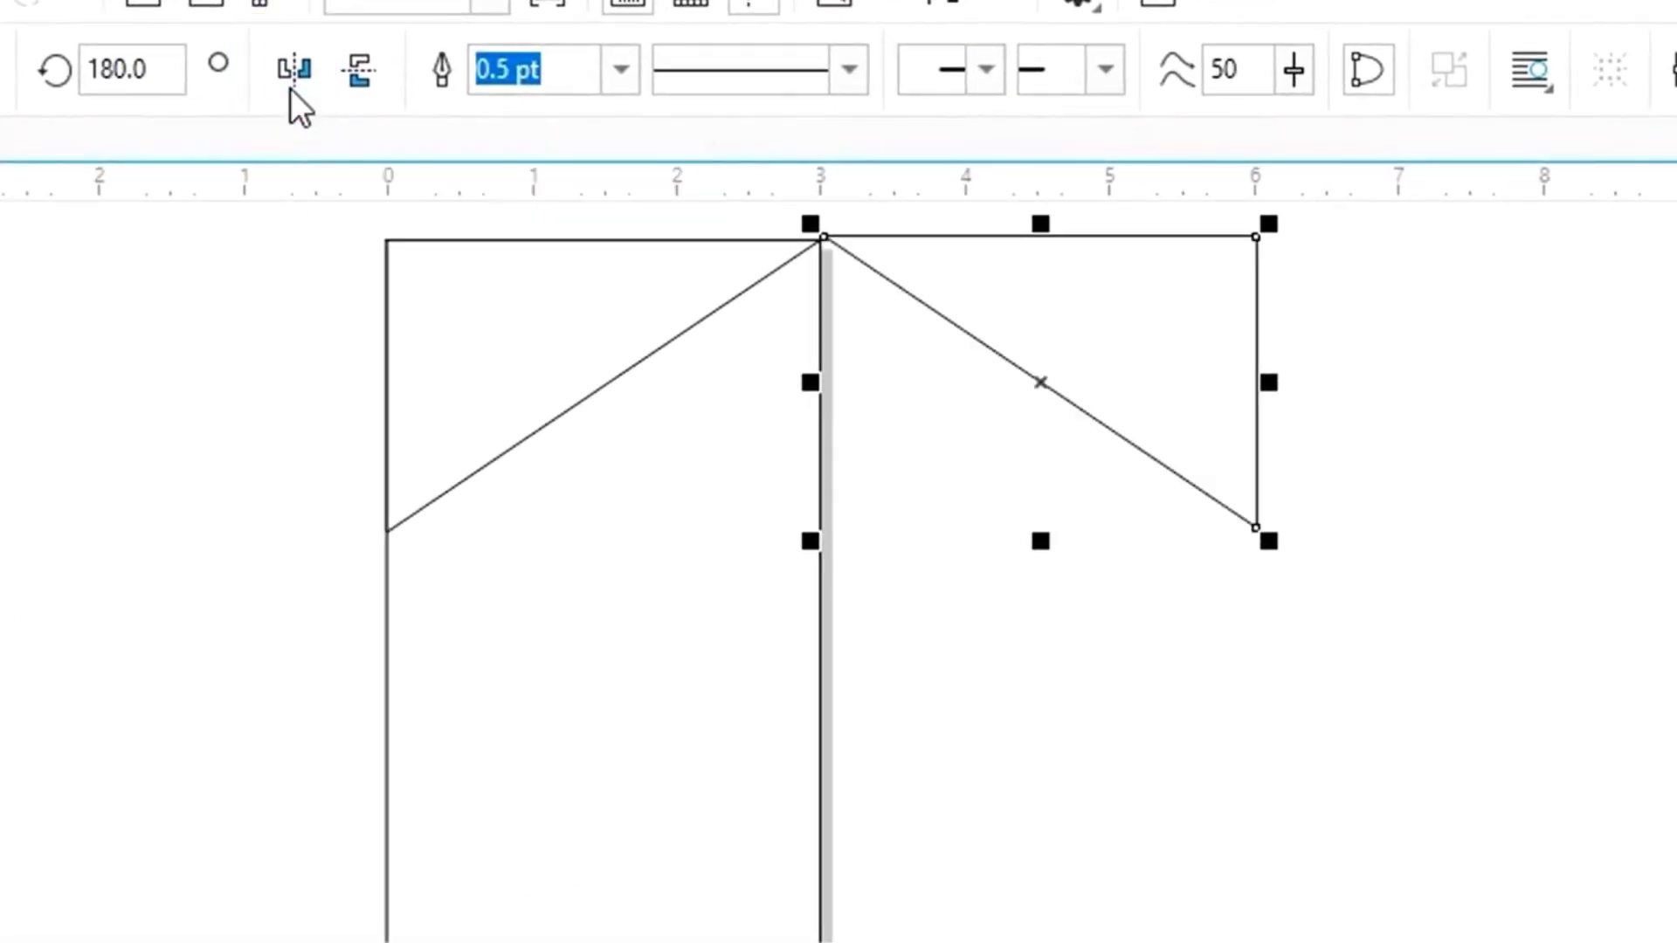
pyautogui.click(355, 82)
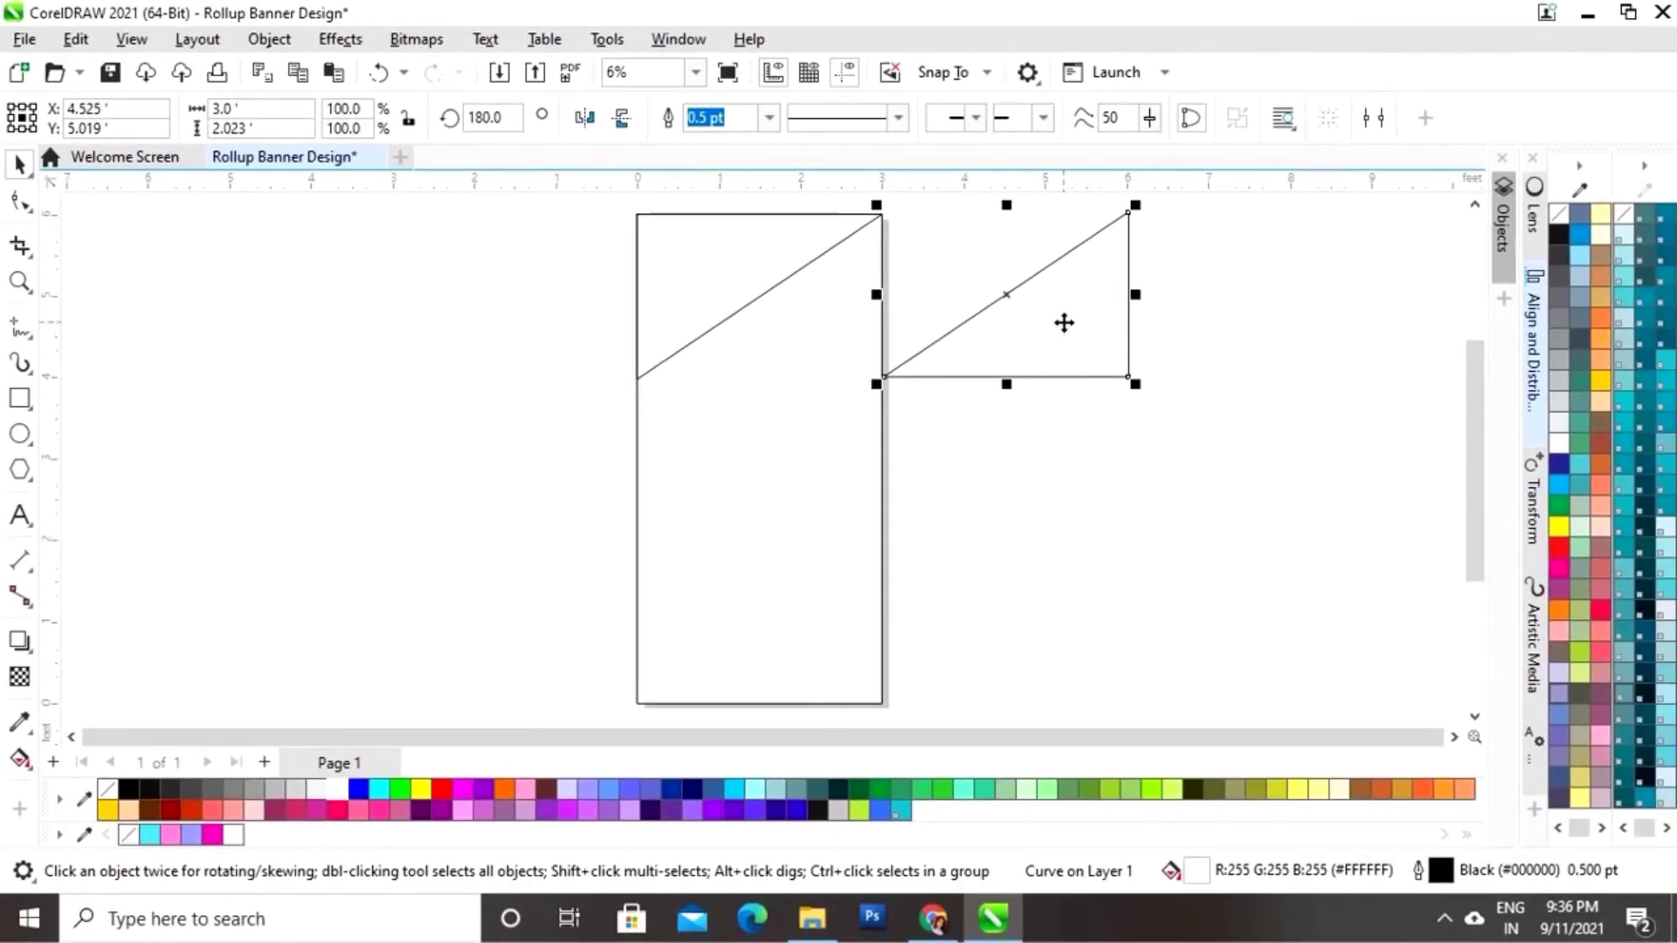
# Step: Centre the two triangles horizontally on each other
pyautogui.keyDown('shift'); pyautogui.click(835, 251); pyautogui.keyUp('shift')
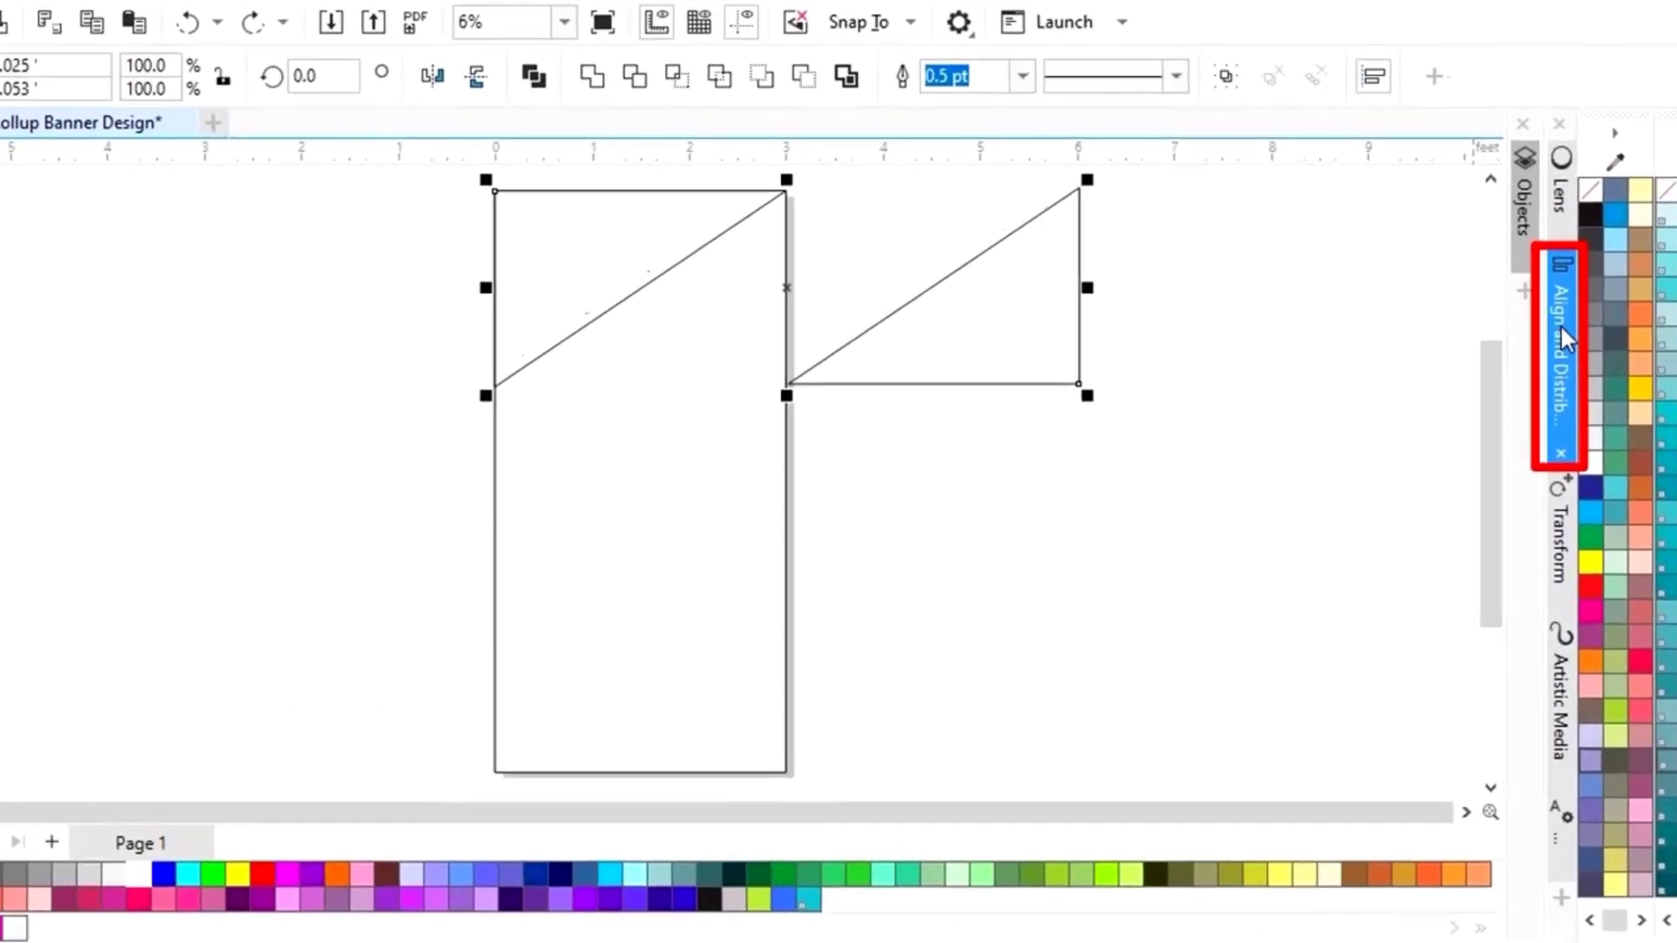
pyautogui.click(1562, 330)
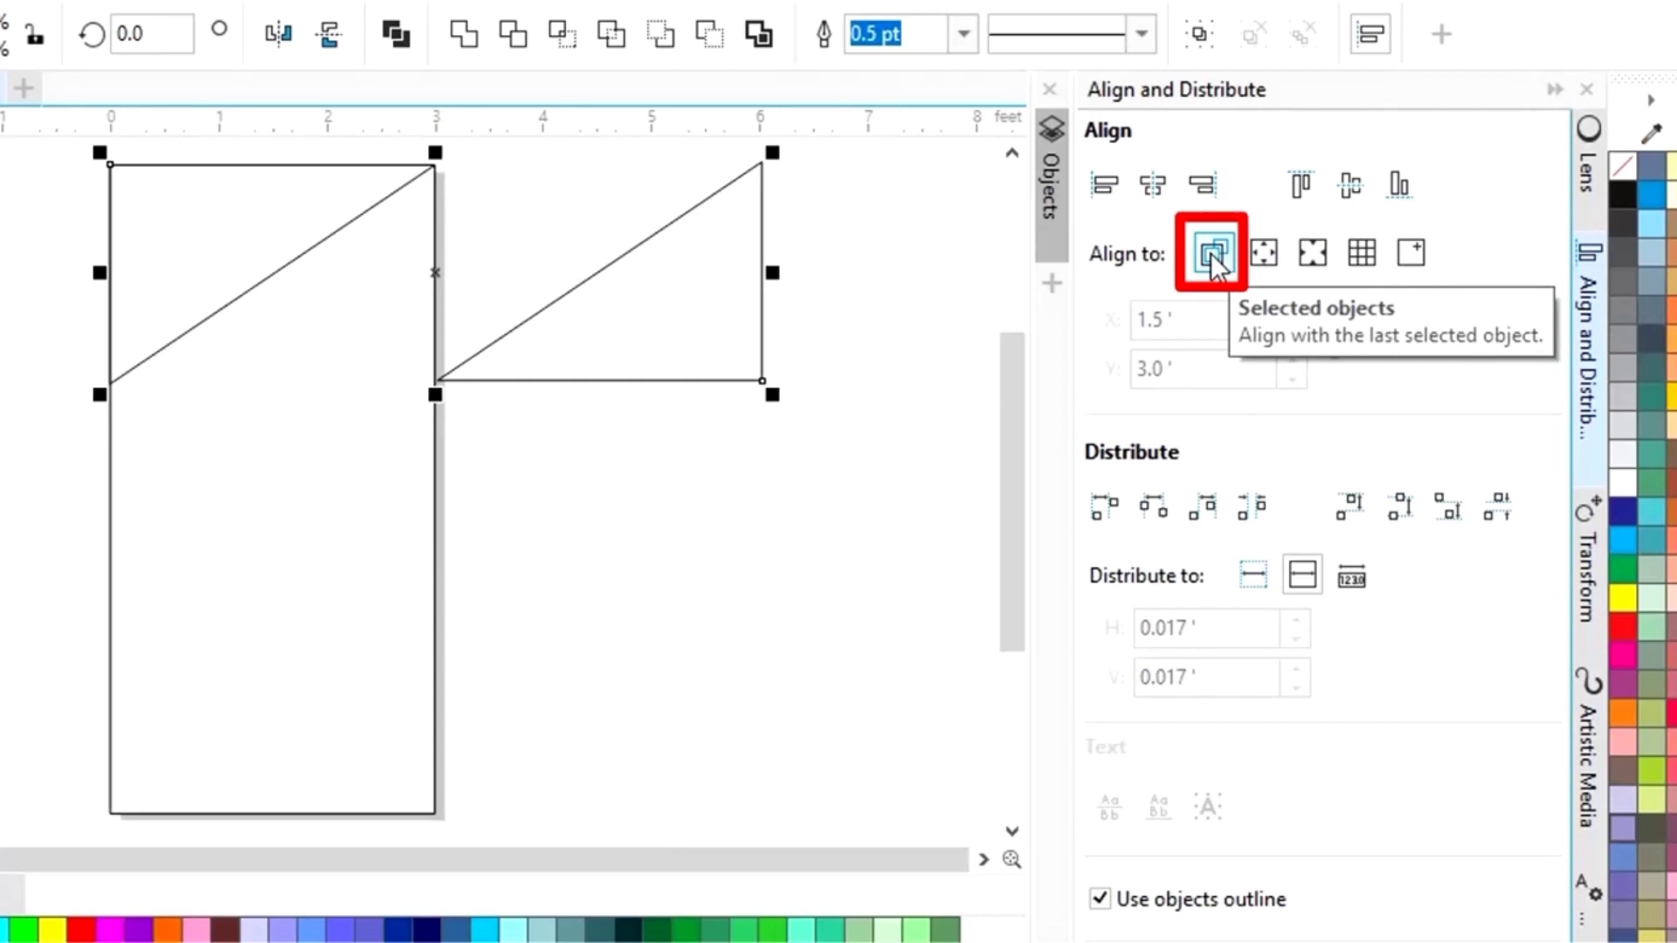
pyautogui.click(1159, 200)
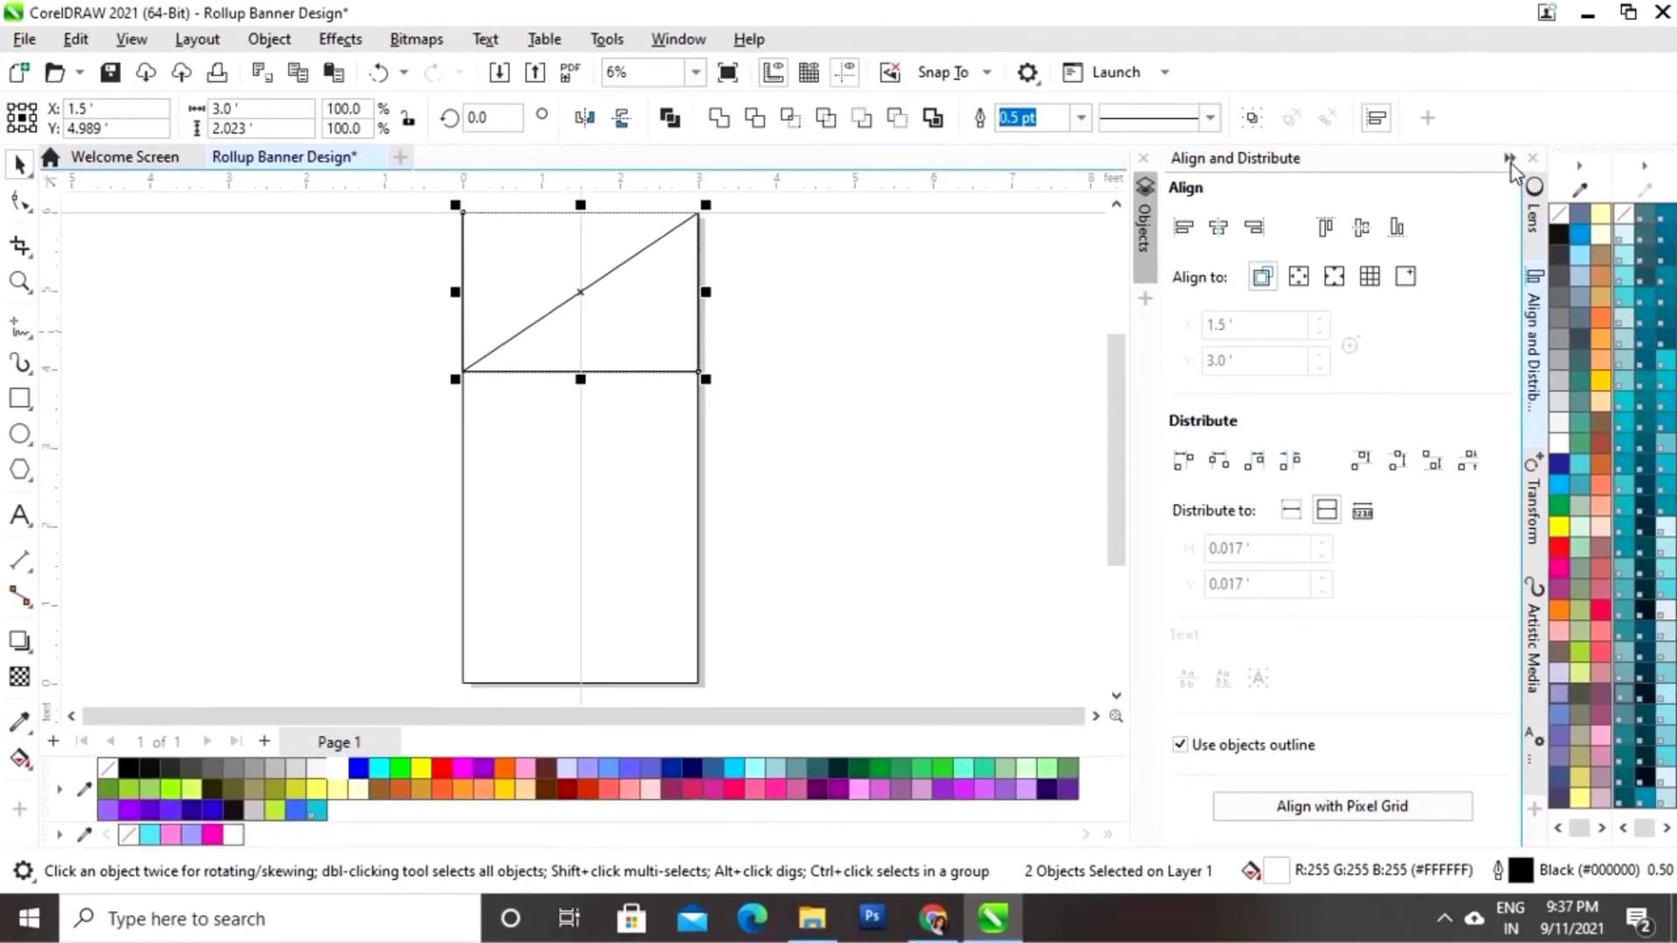
pyautogui.click(1508, 158)
pyautogui.click(1093, 363)
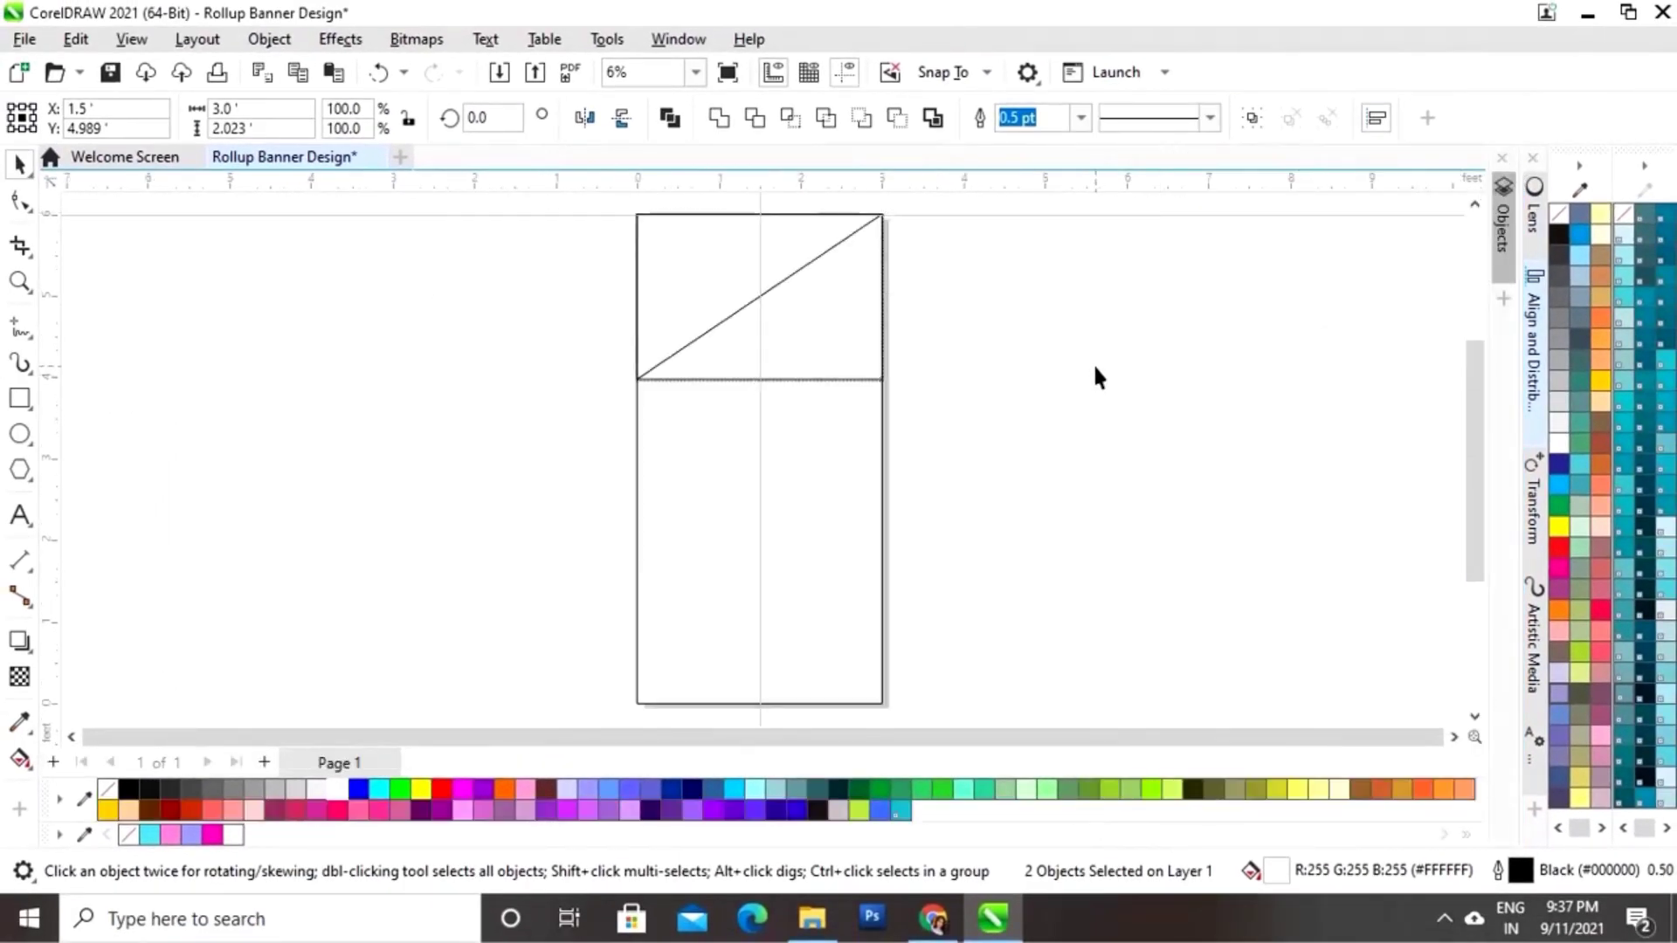
pyautogui.click(843, 508)
# Step: Squeeze a rectangle copy into a bottom strip, convert it to curves, and select its top nodes
pyautogui.moveTo(758, 208); pyautogui.dragTo(768, 624)
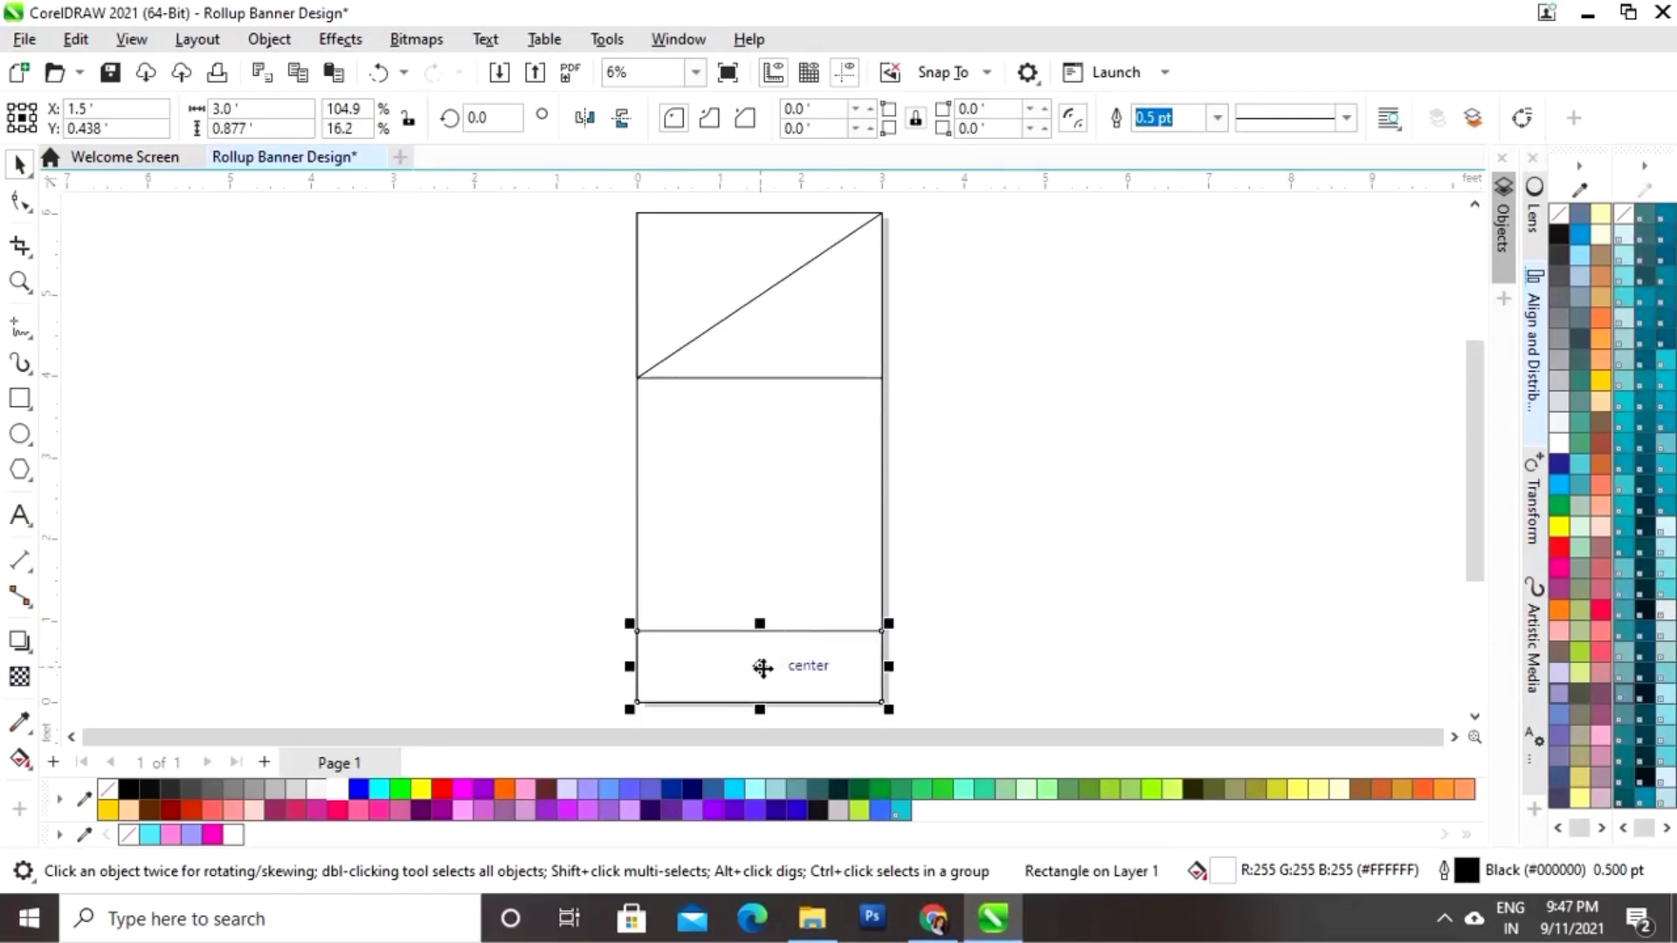
pyautogui.rightClick(760, 666)
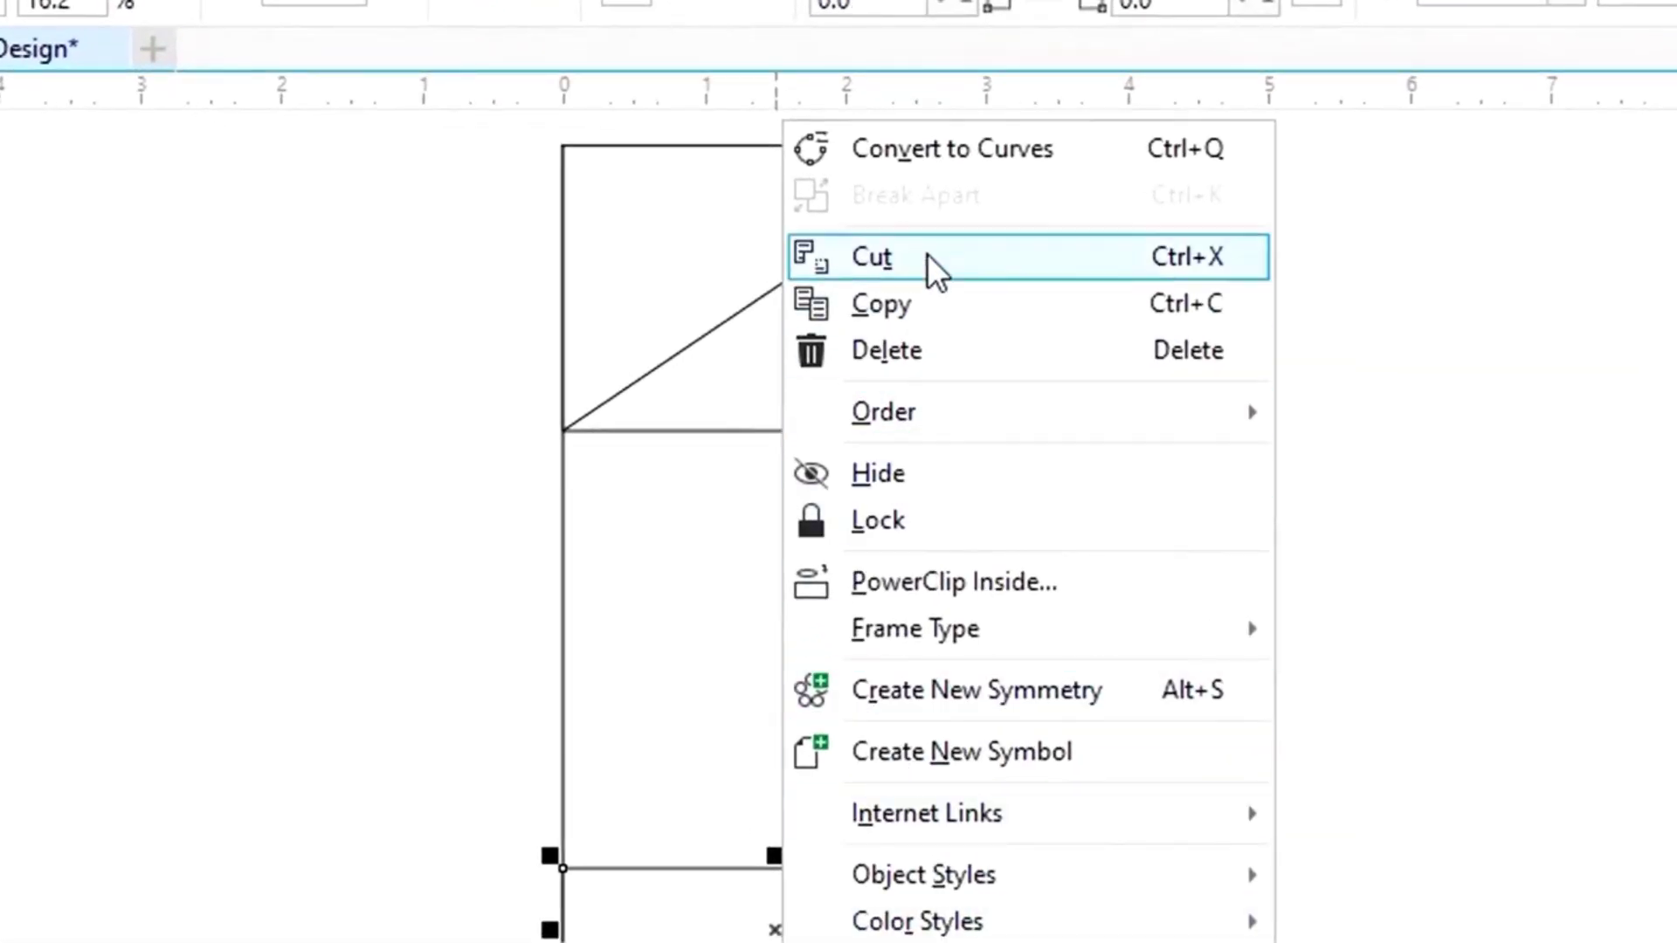
pyautogui.click(915, 155)
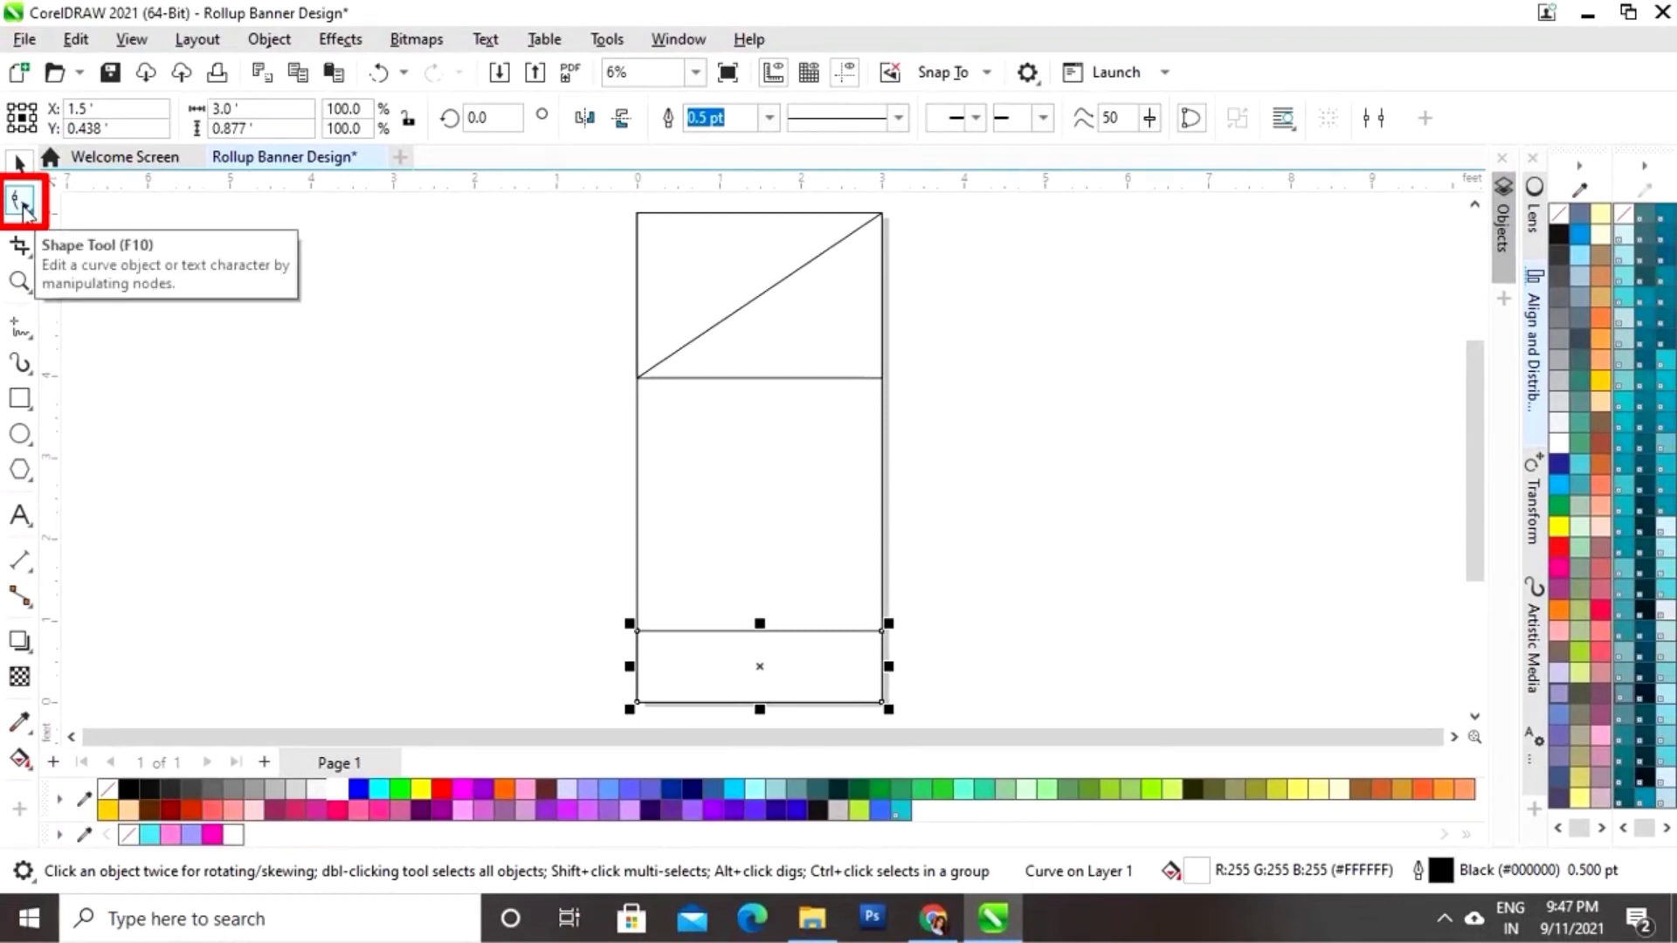
pyautogui.click(22, 206)
pyautogui.moveTo(600, 605); pyautogui.dragTo(921, 654)
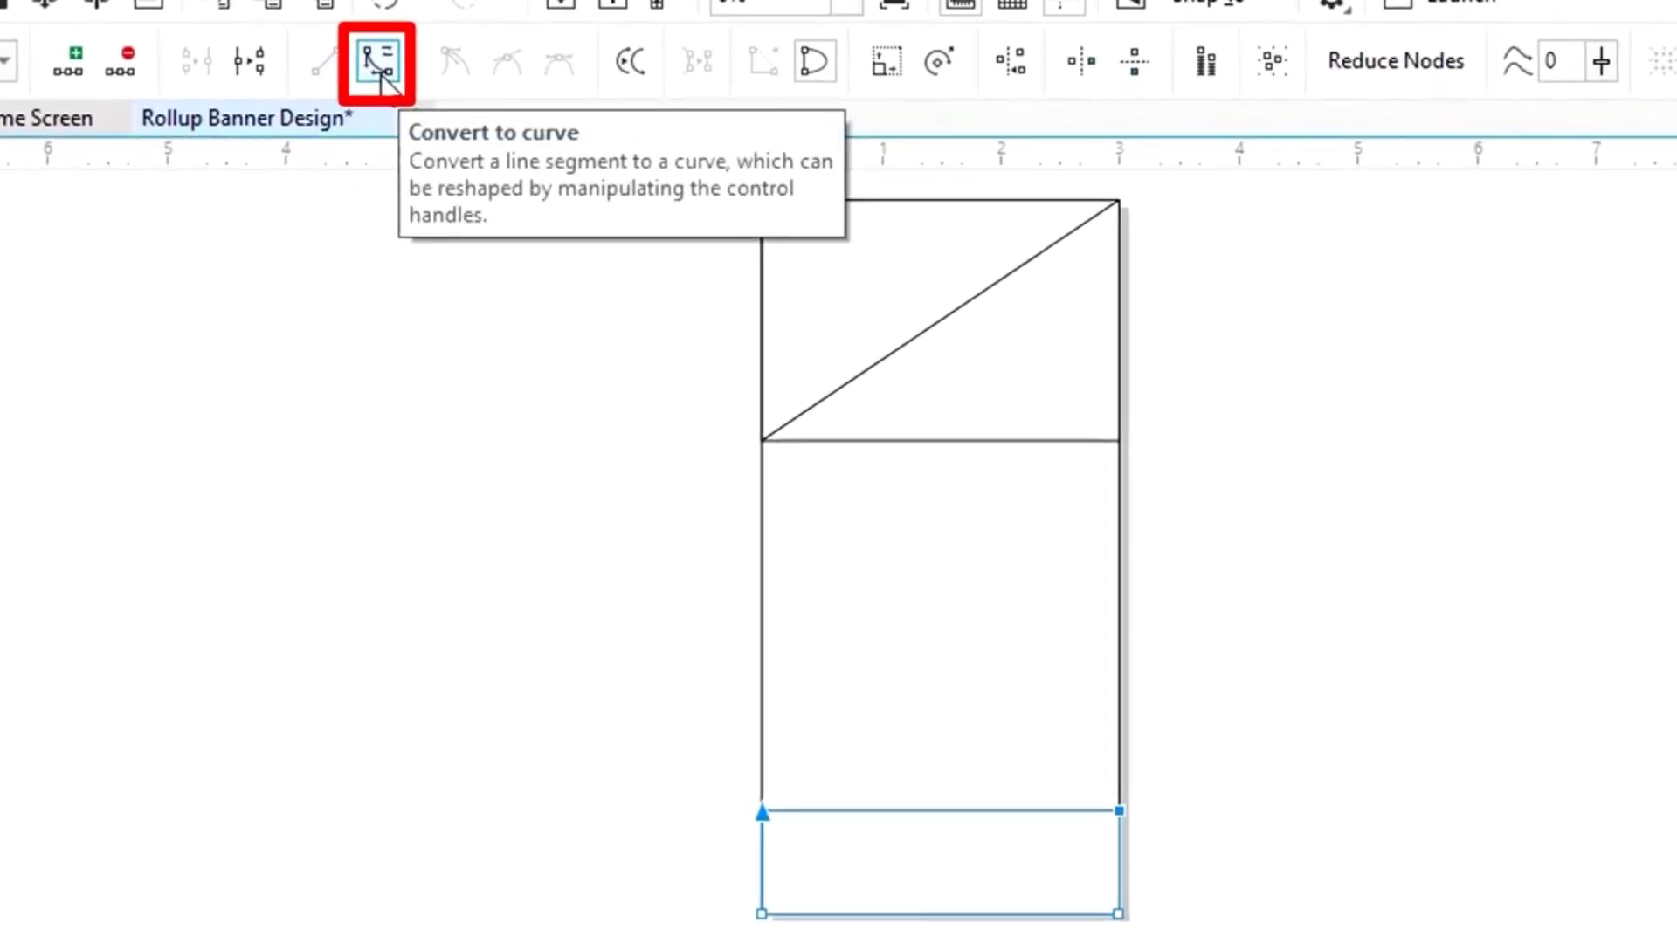
# Step: Add a middle node on the strip's top edge and pull it down into a wave
pyautogui.click(380, 73)
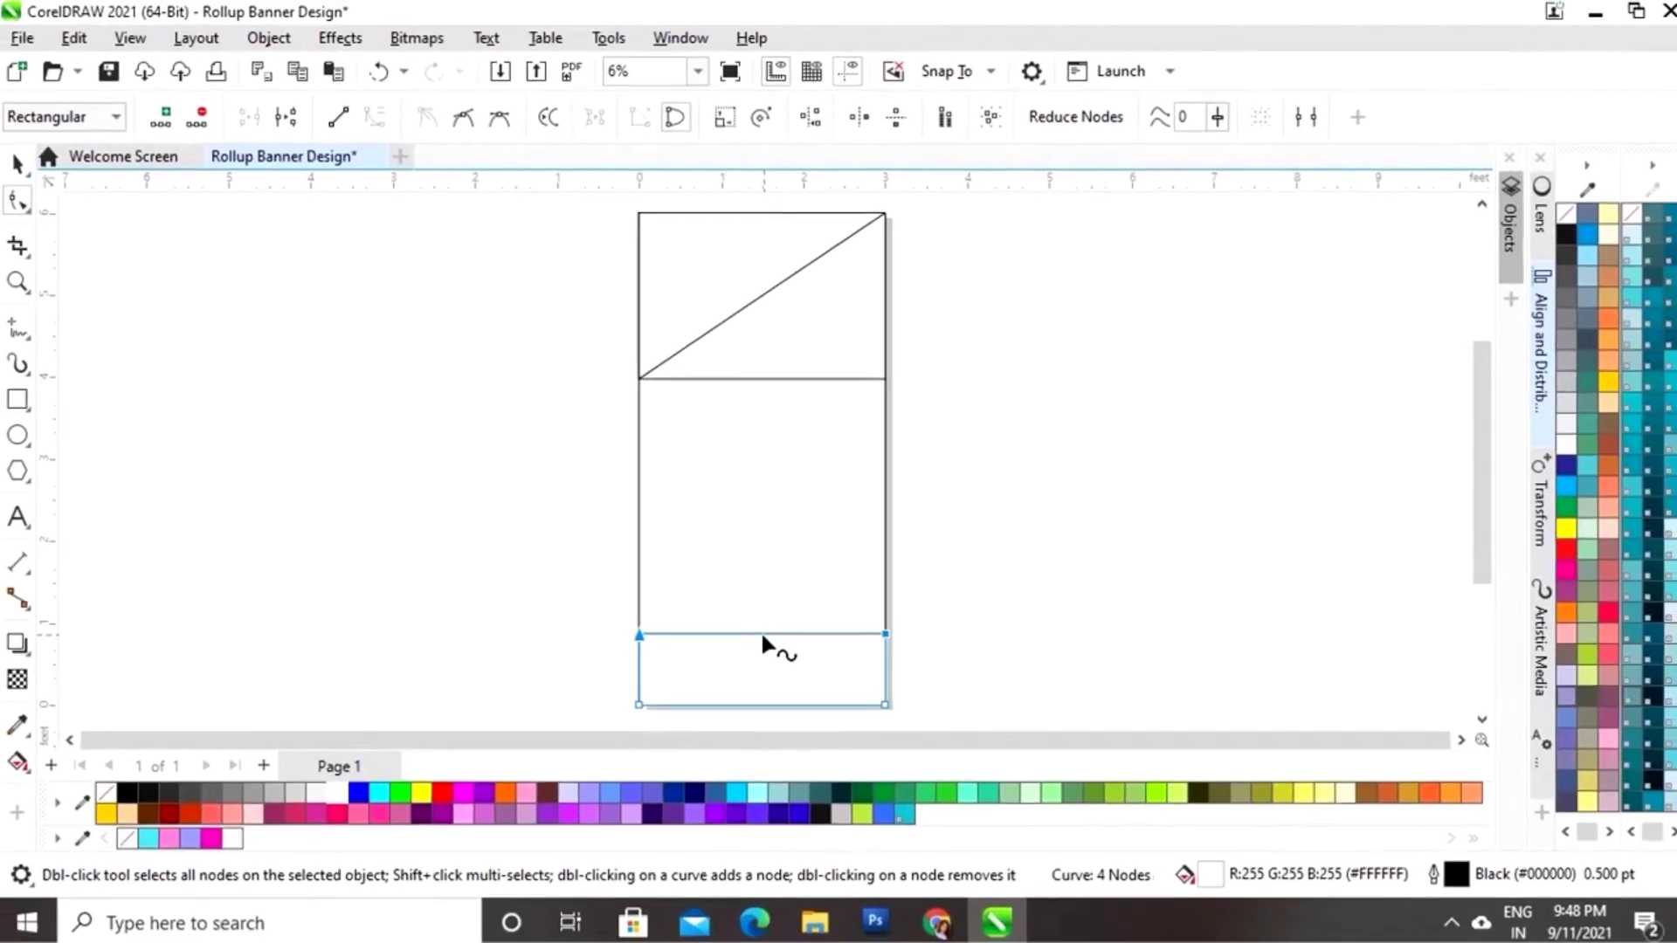
pyautogui.click(752, 631)
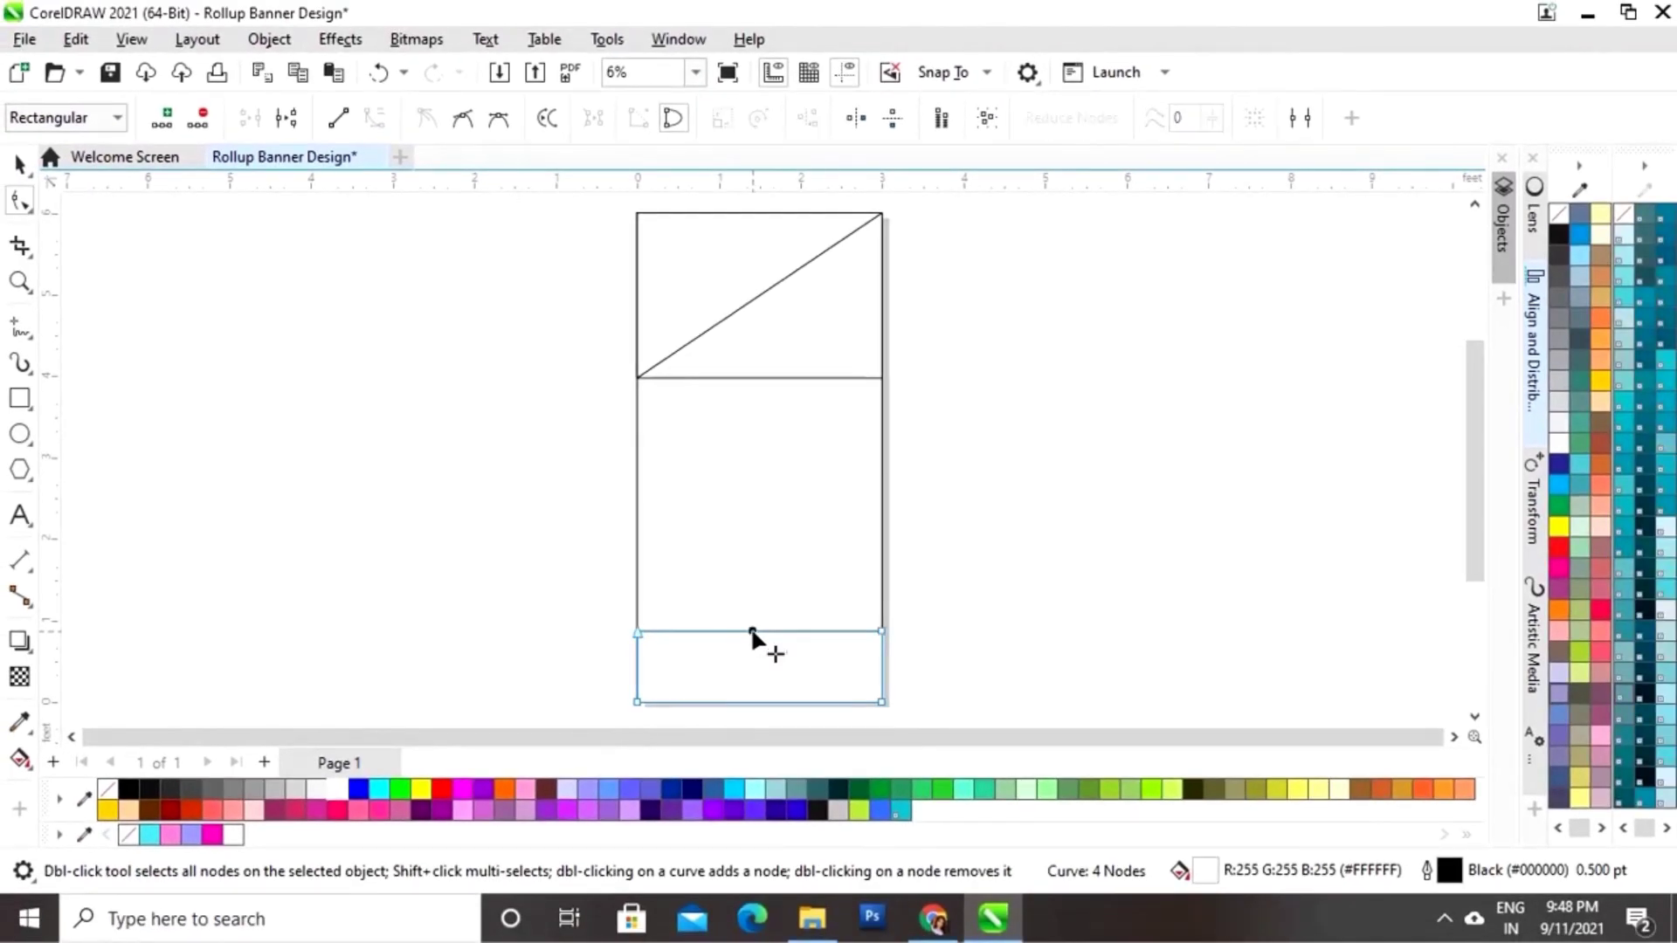
pyautogui.rightClick(753, 631)
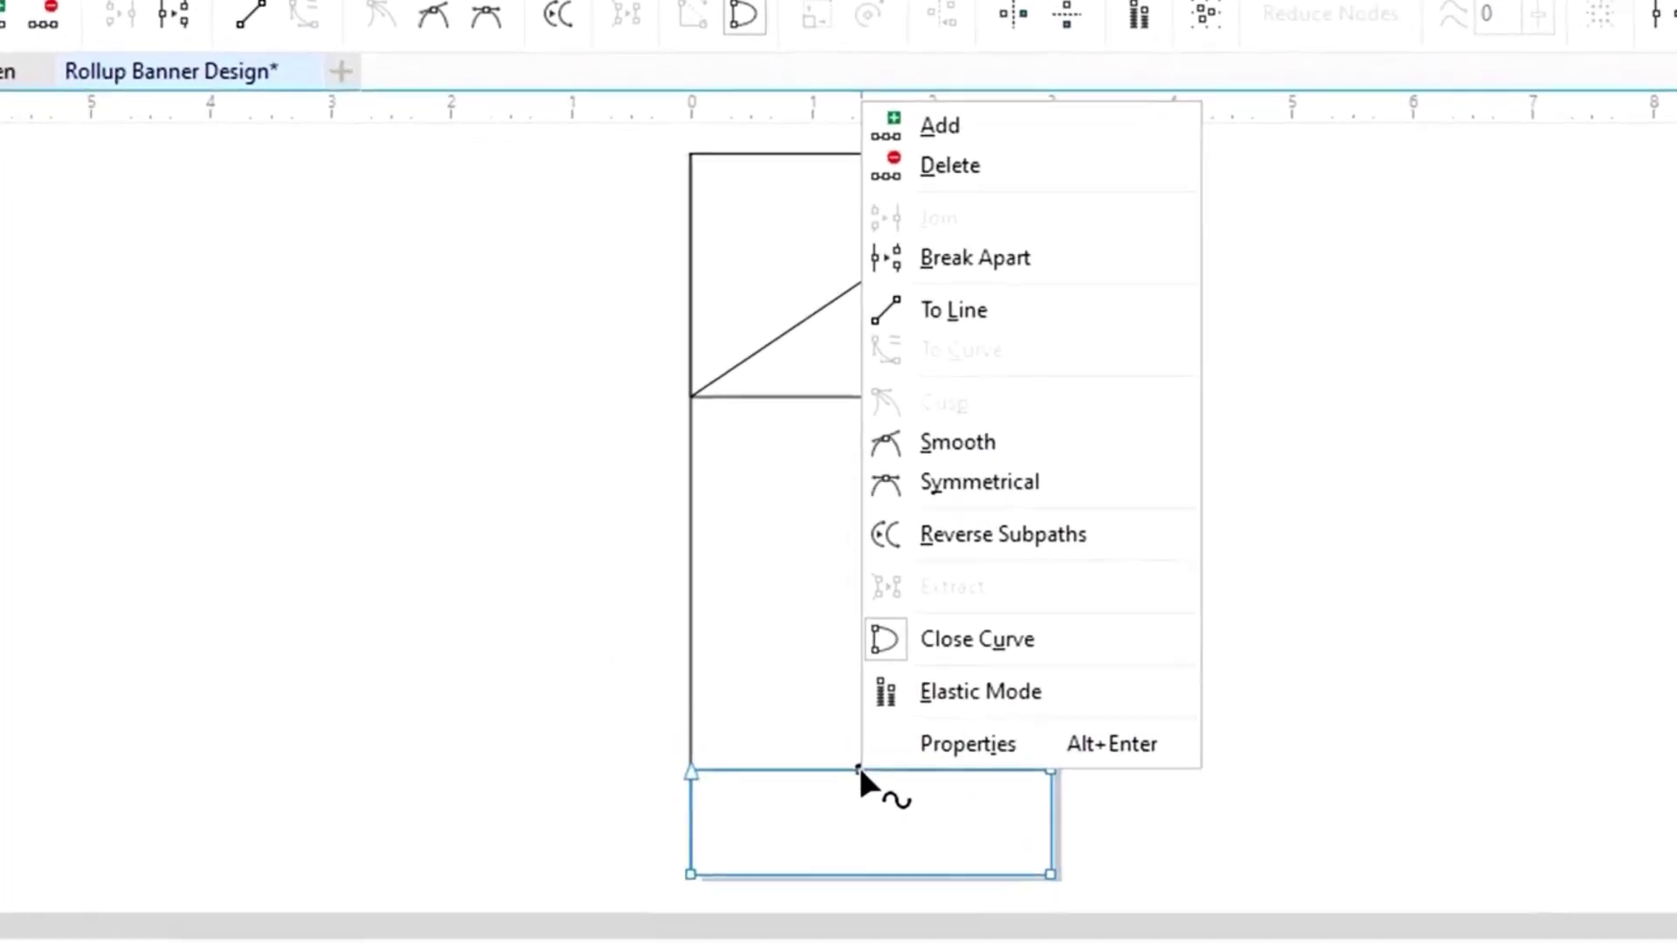
pyautogui.click(960, 112)
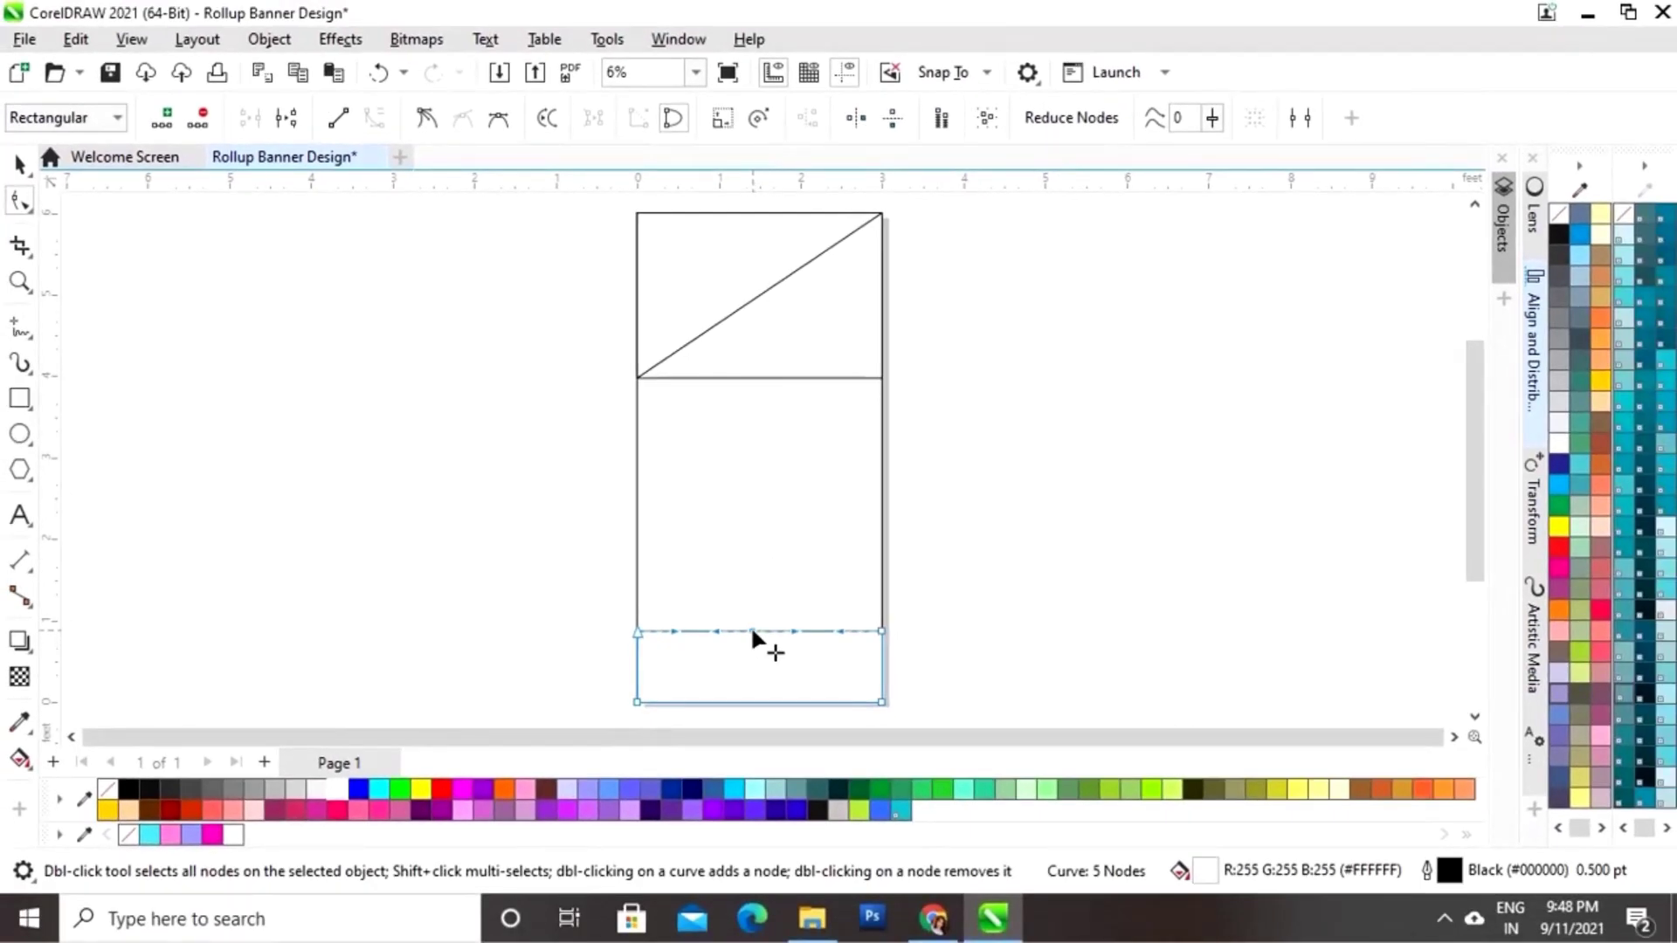
pyautogui.moveTo(751, 630); pyautogui.dragTo(752, 659)
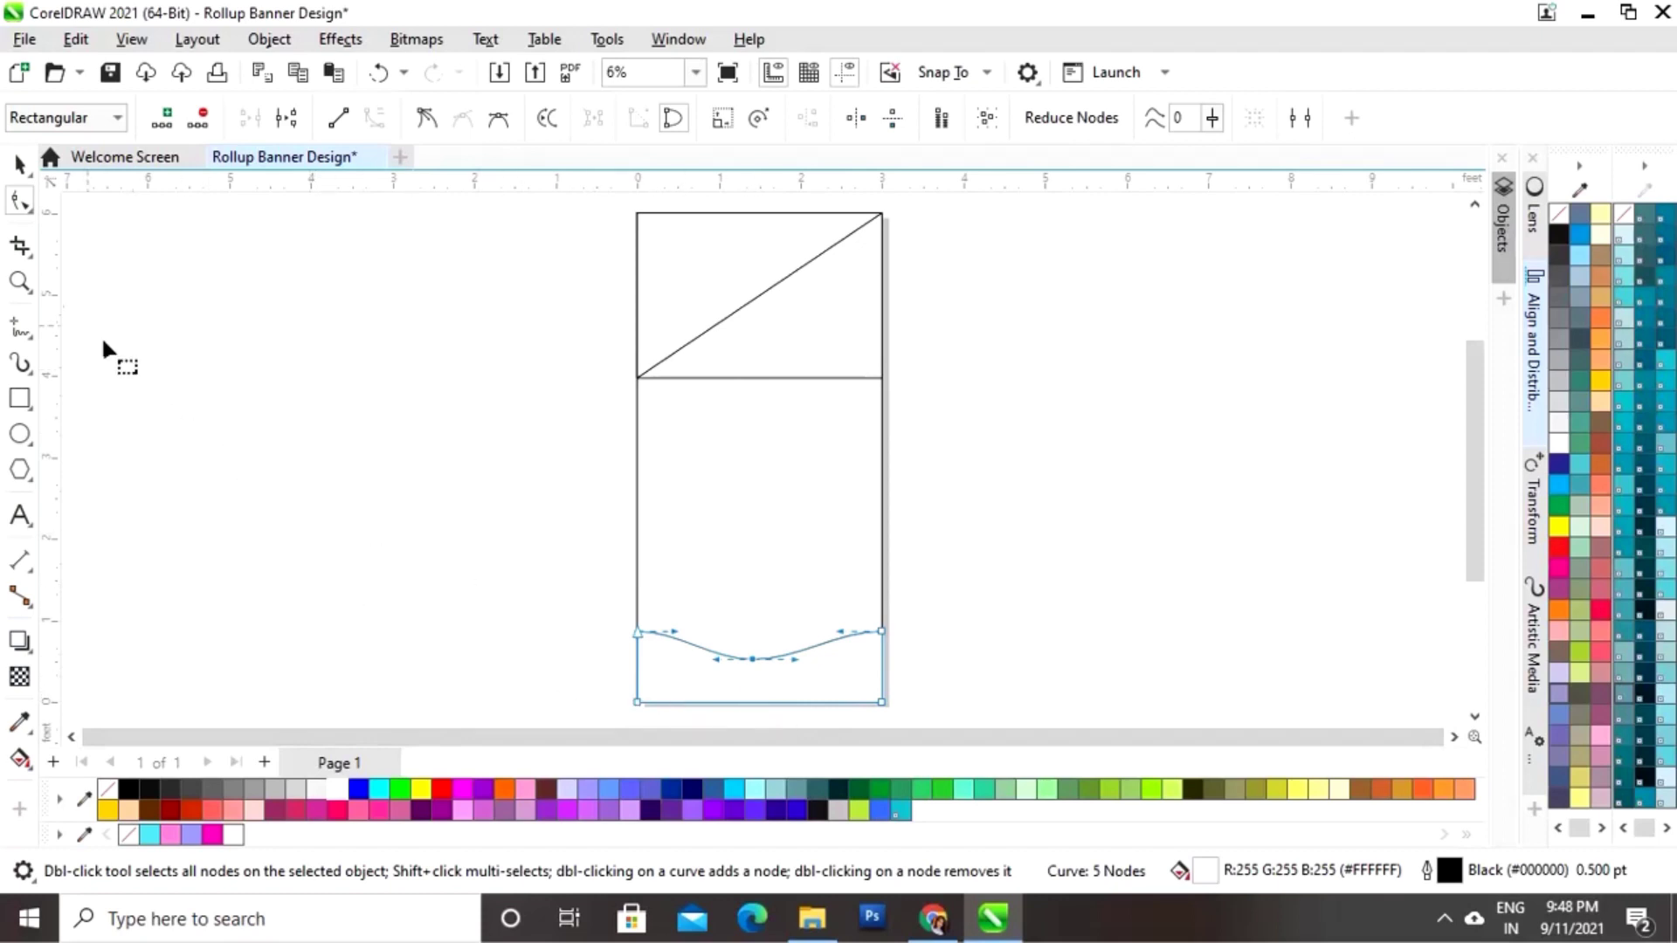
pyautogui.click(19, 164)
# Step: Fill the banner rectangle with the cyan swatch (#53E1ED)
pyautogui.click(439, 543)
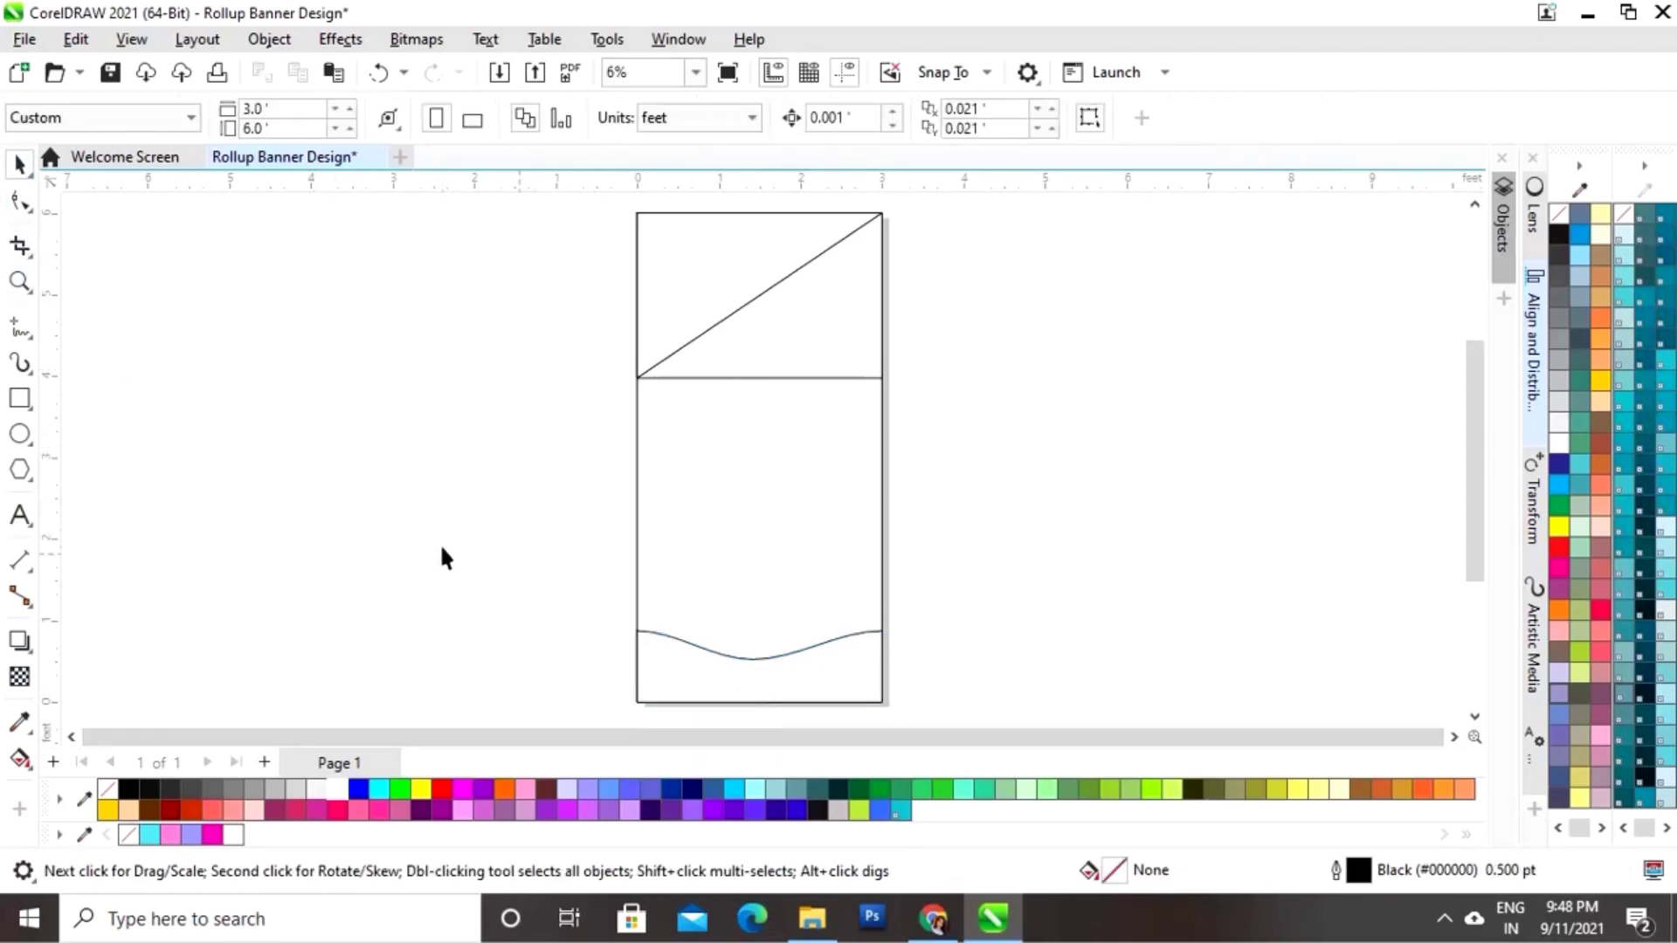
pyautogui.click(853, 492)
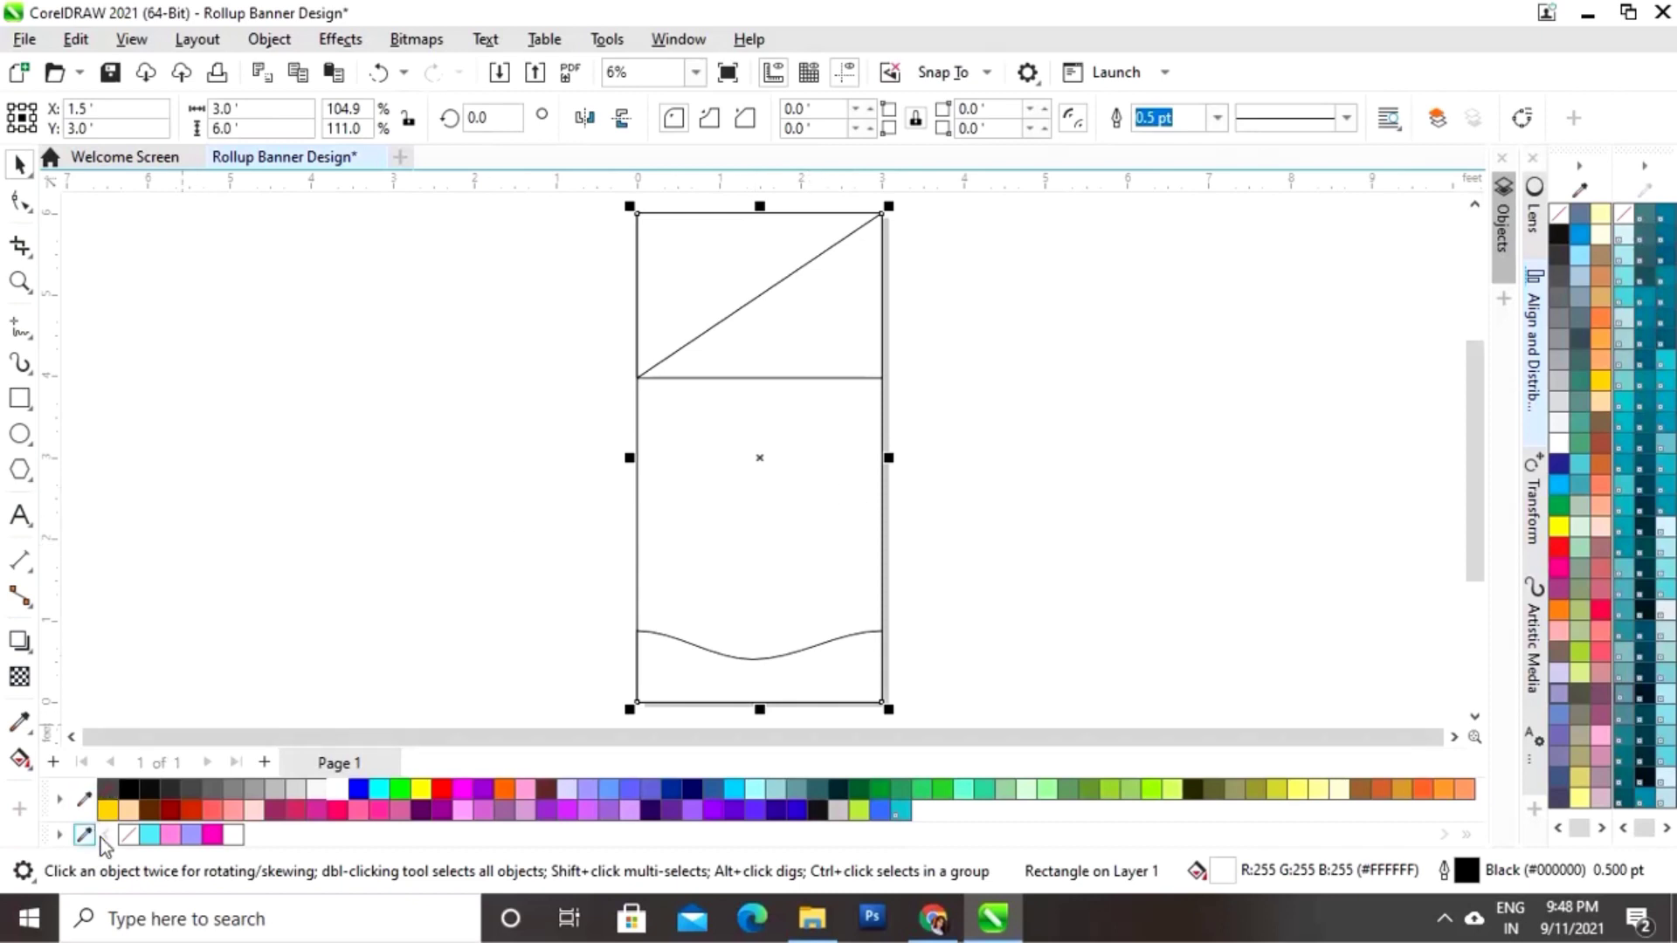
pyautogui.click(505, 468)
pyautogui.click(771, 528)
pyautogui.click(149, 834)
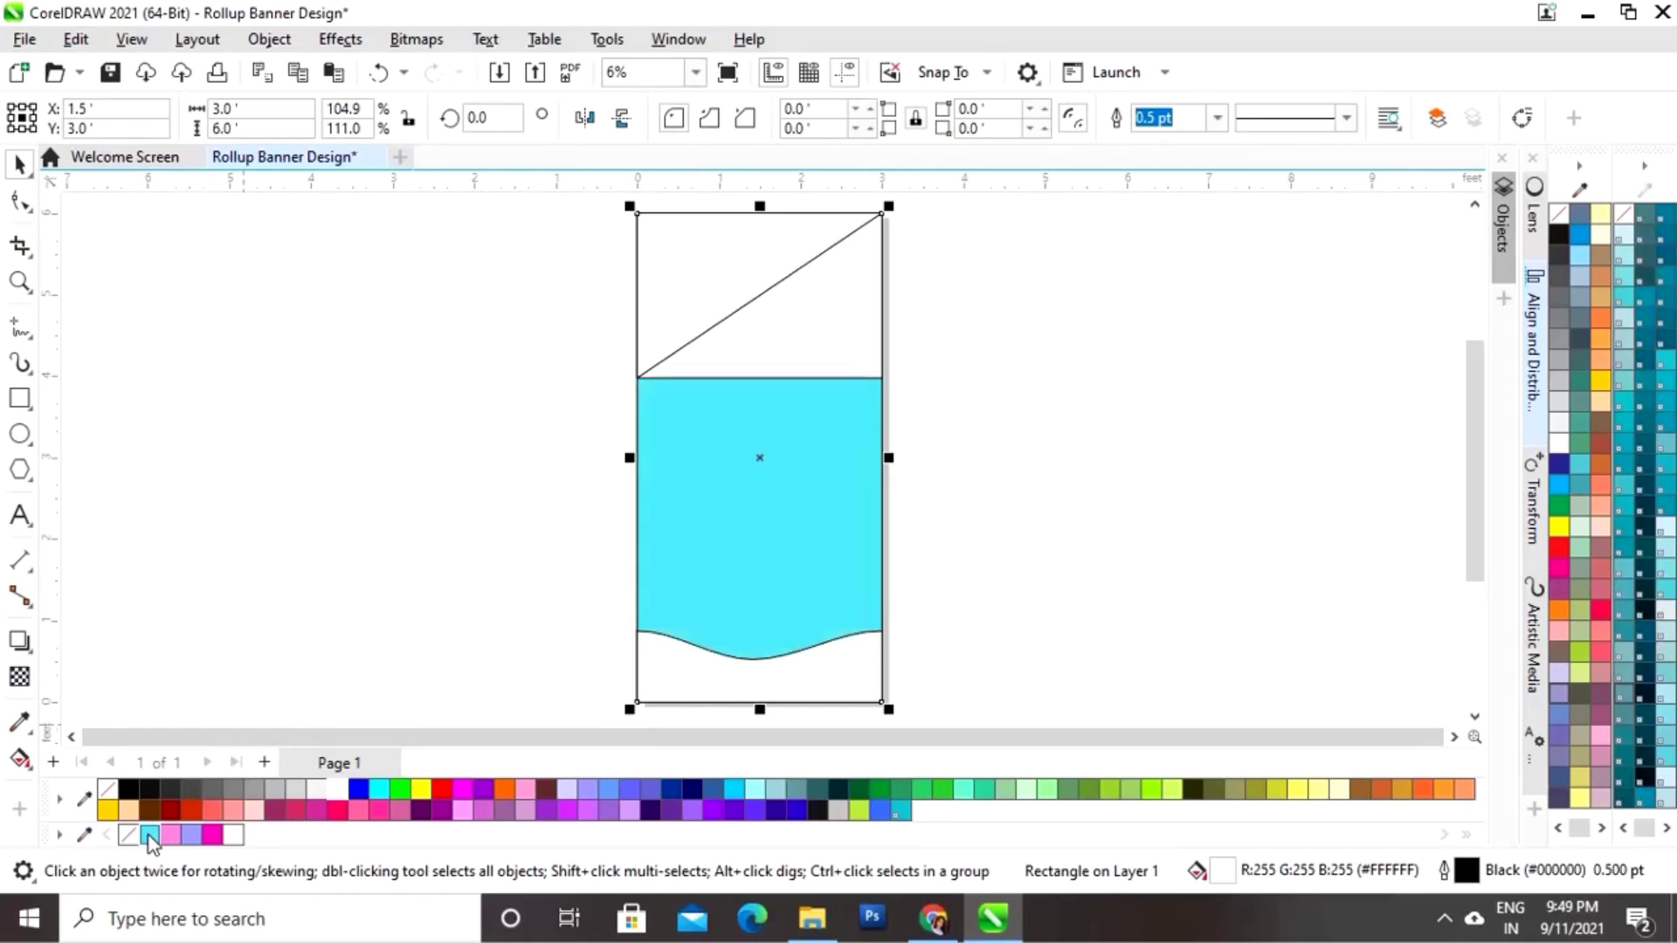
pyautogui.click(511, 502)
pyautogui.click(817, 348)
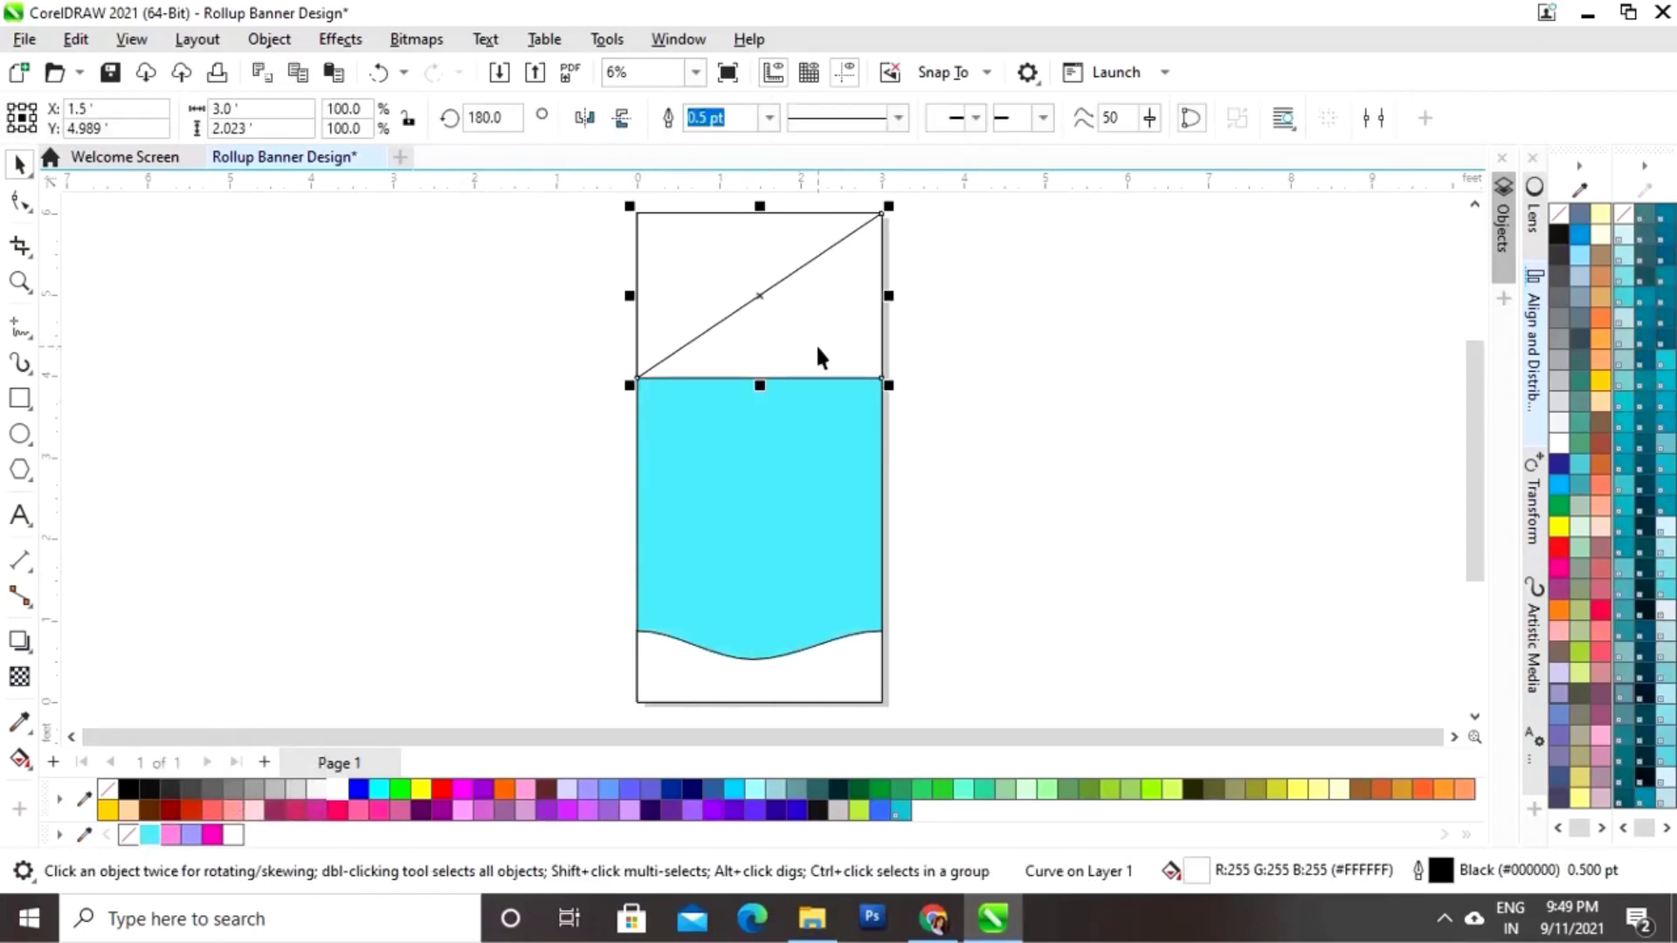
# Step: Bend the white shape's bottom edge down into a deep concave arc over the cyan band
pyautogui.click(20, 207)
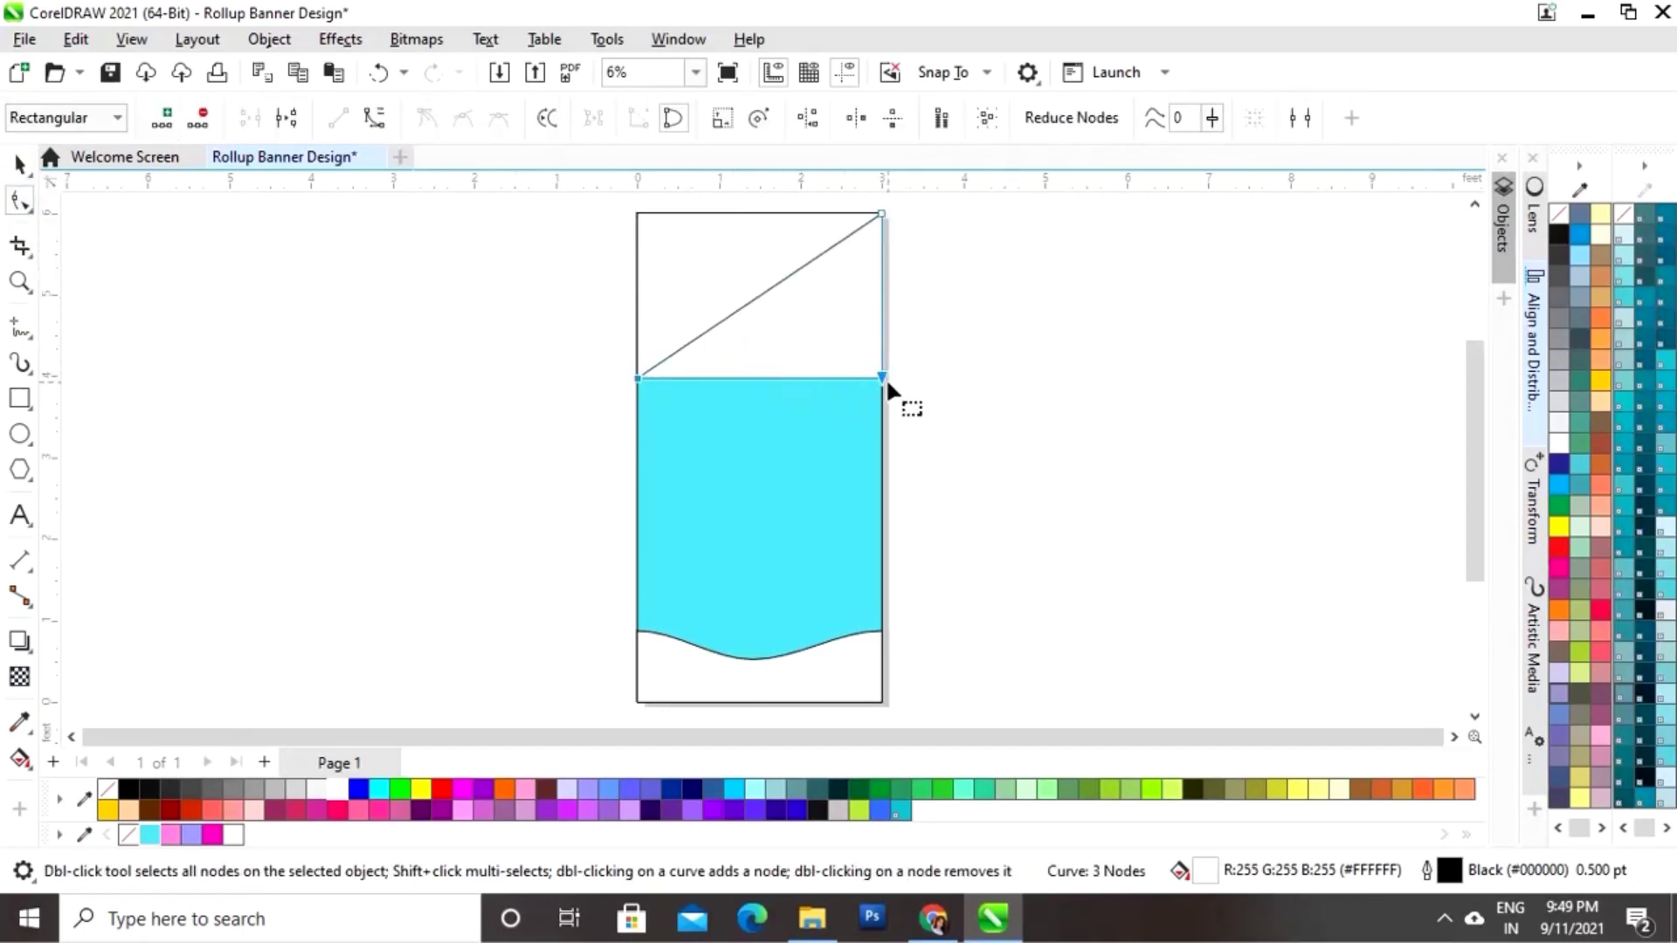
pyautogui.click(757, 378)
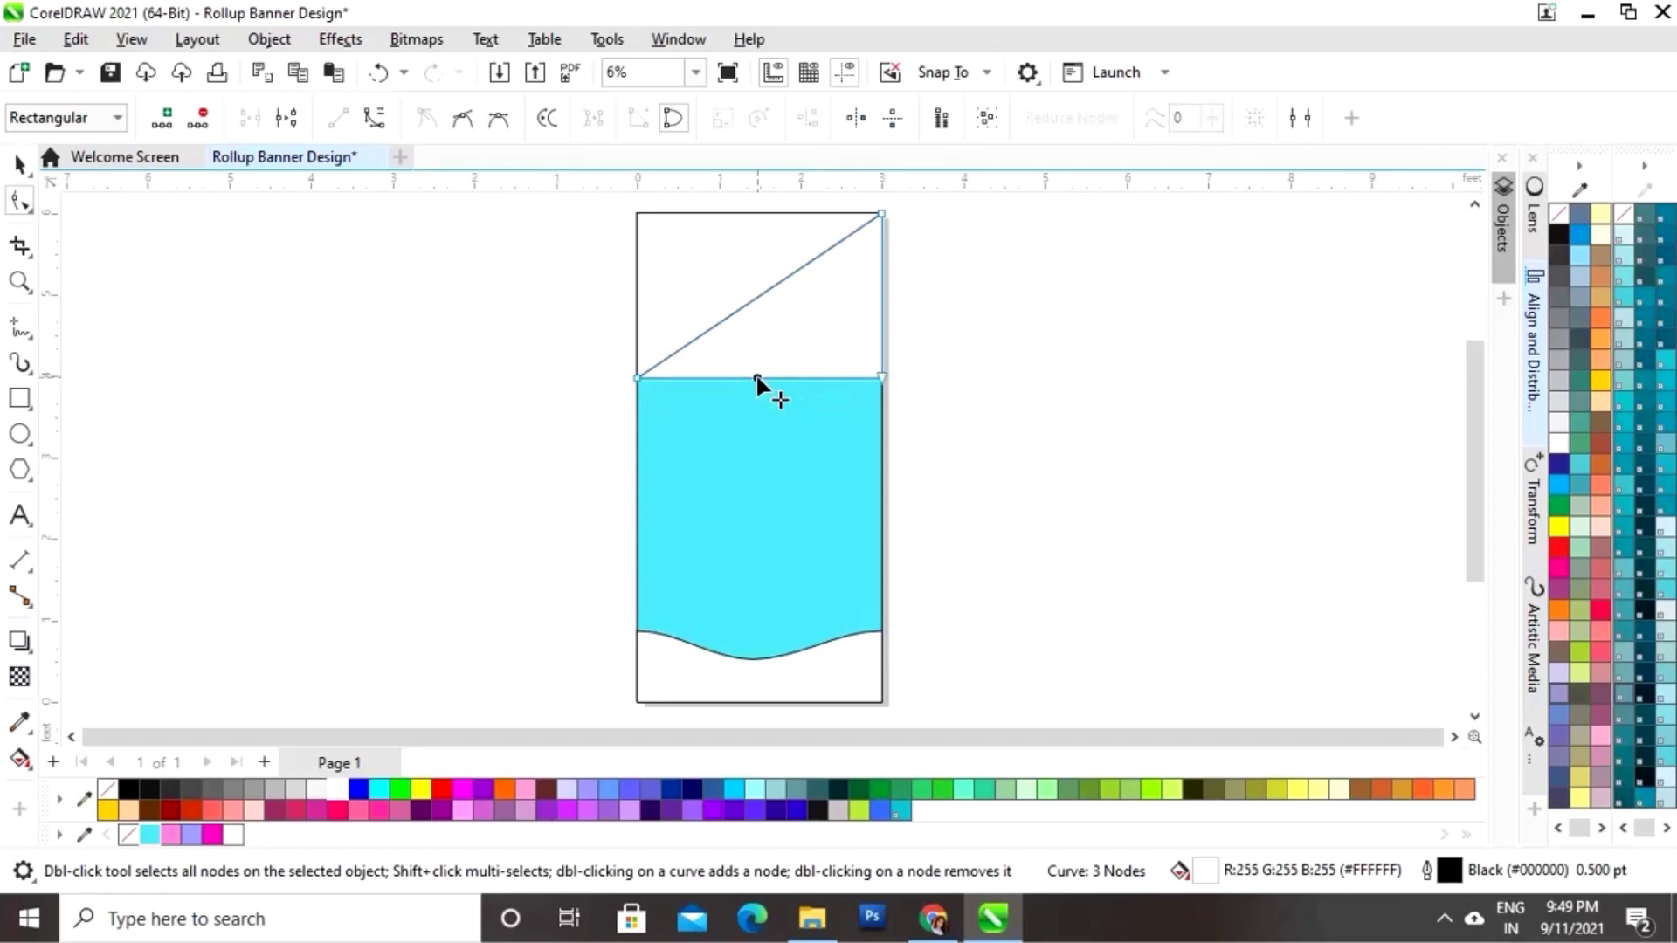
pyautogui.click(379, 122)
pyautogui.moveTo(800, 379); pyautogui.dragTo(794, 467)
pyautogui.moveTo(721, 381); pyautogui.dragTo(709, 470)
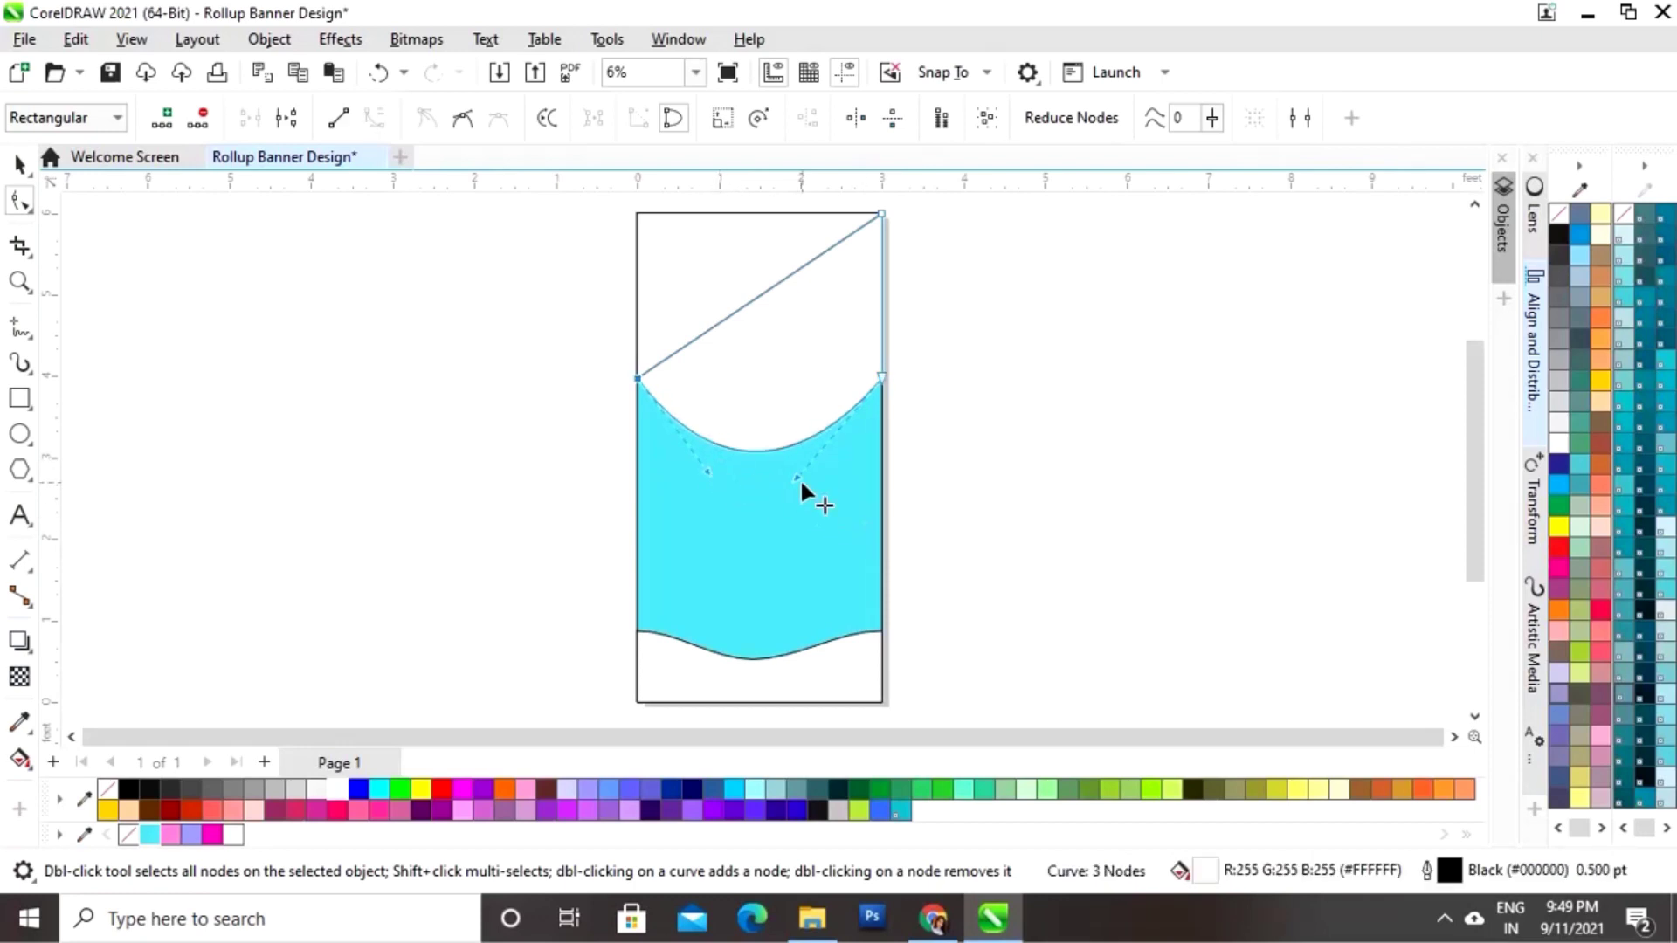
pyautogui.moveTo(797, 476); pyautogui.dragTo(802, 476)
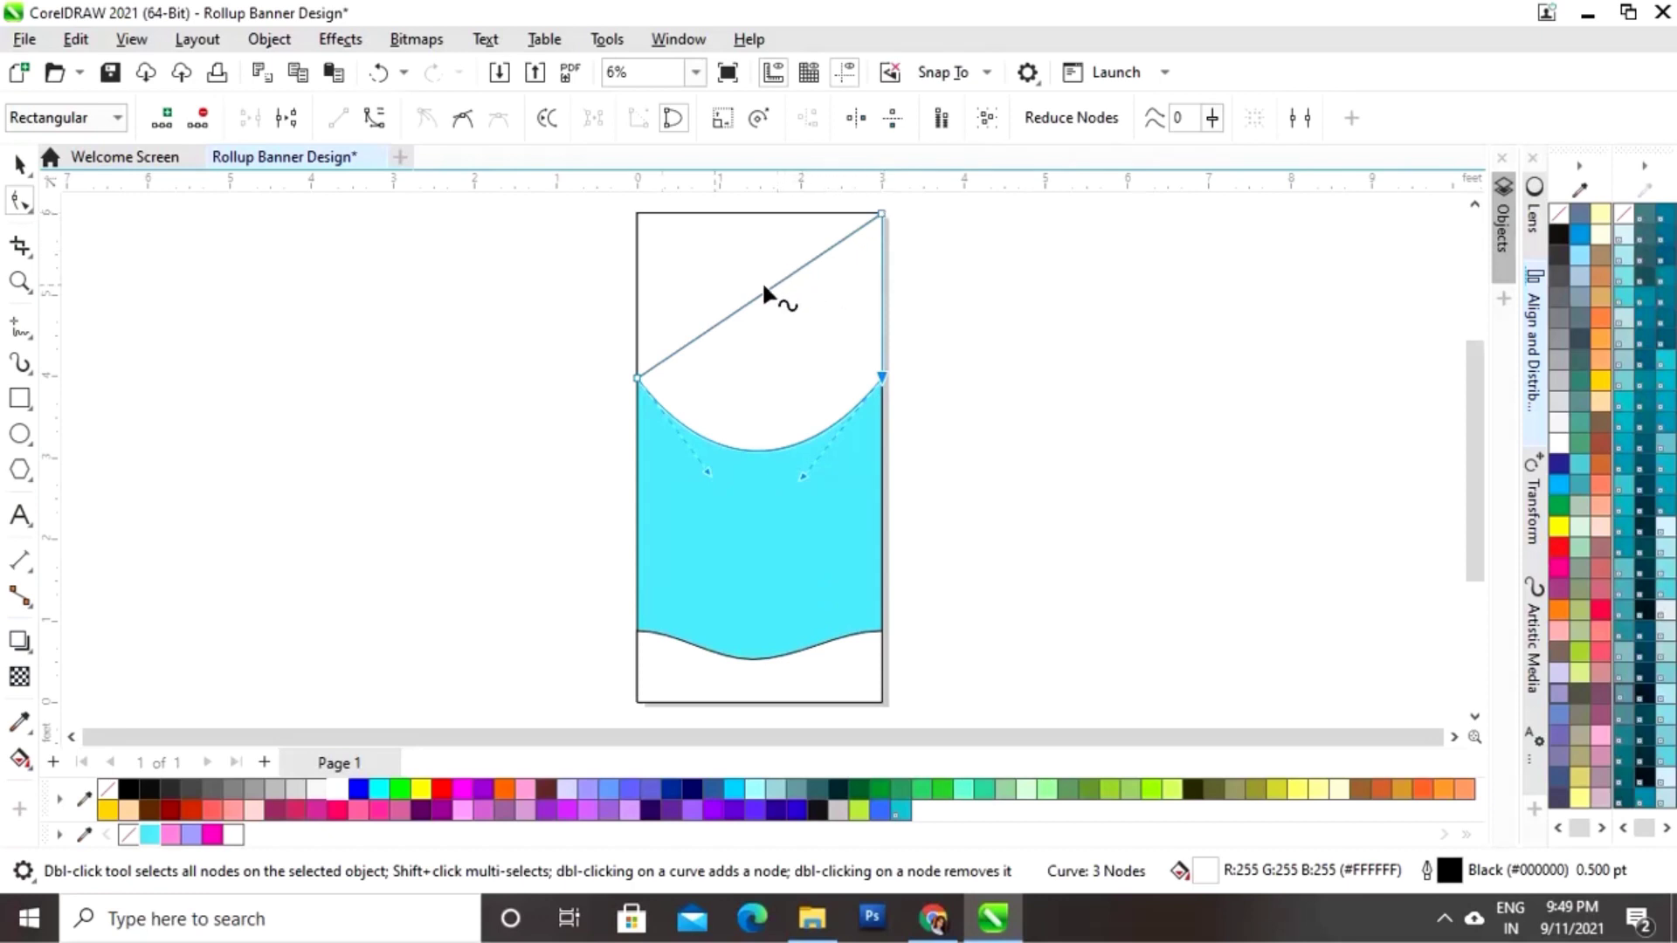
pyautogui.click(19, 163)
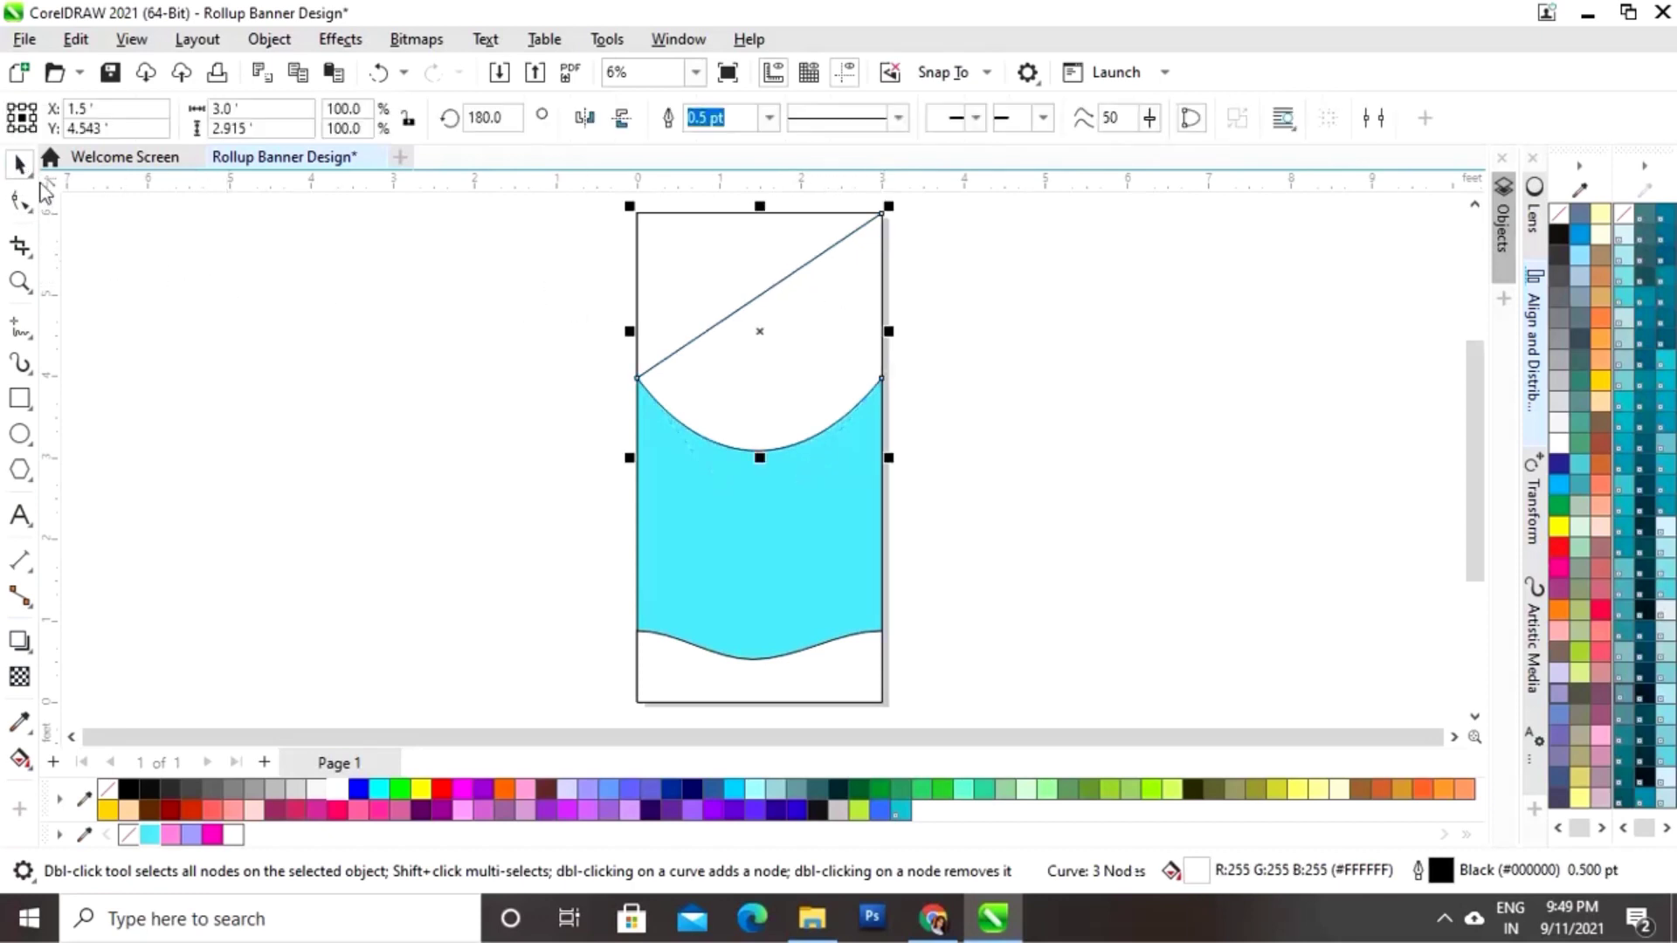
pyautogui.click(234, 299)
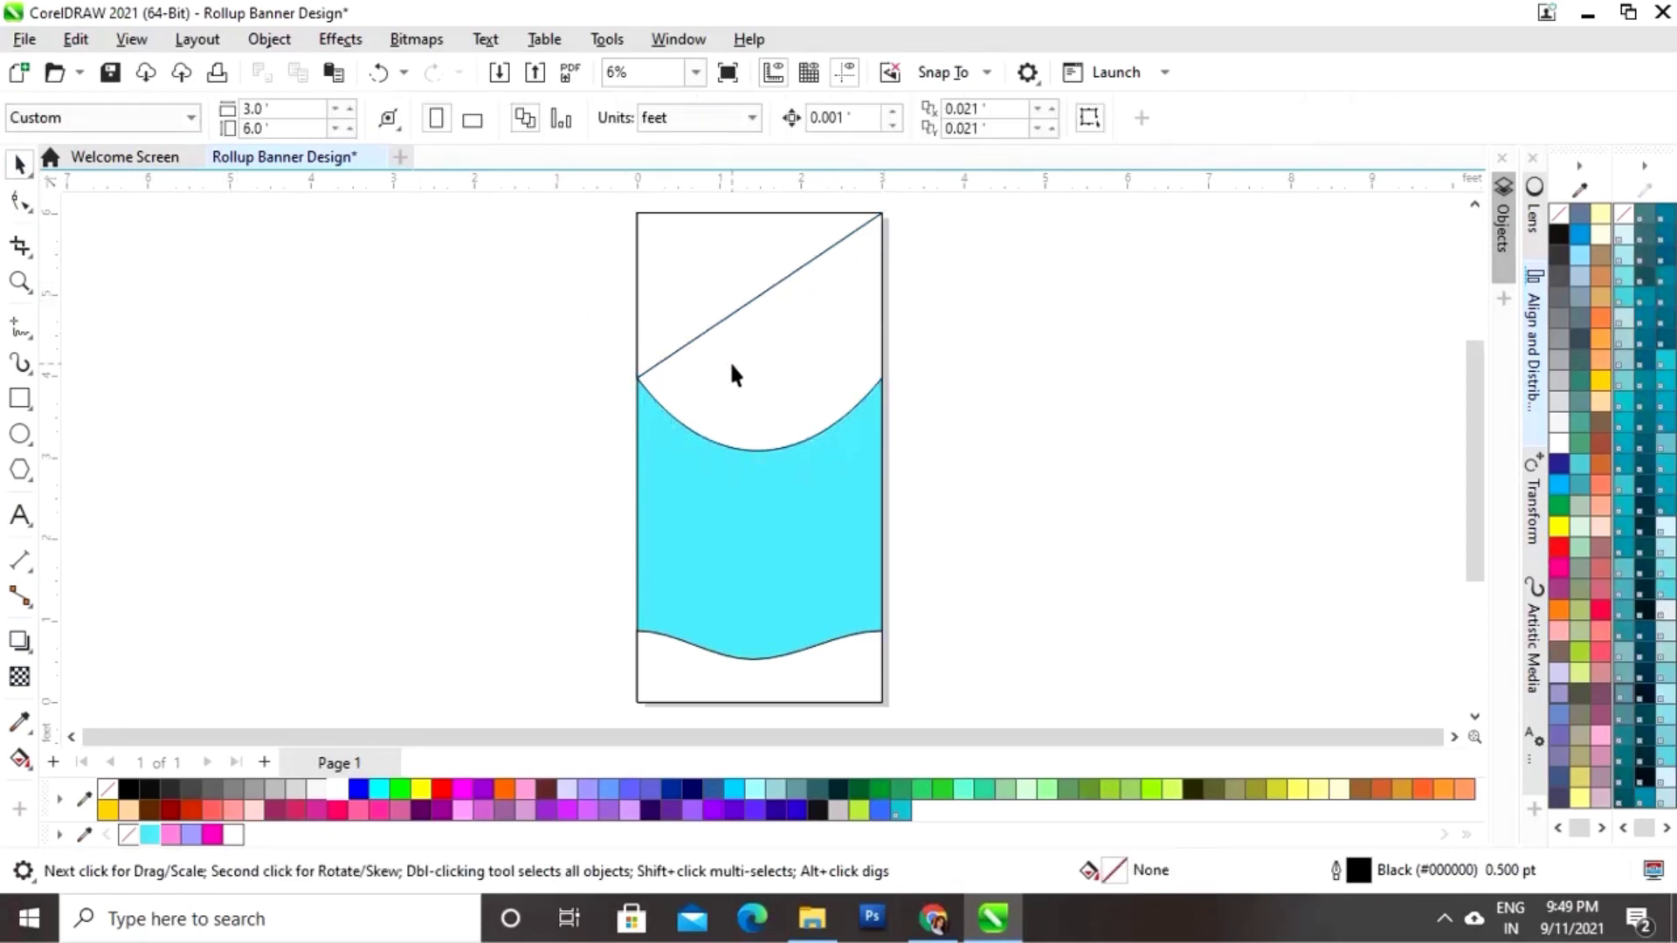
# Step: Apply an interactive fountain fill across the top-left triangle
pyautogui.click(770, 406)
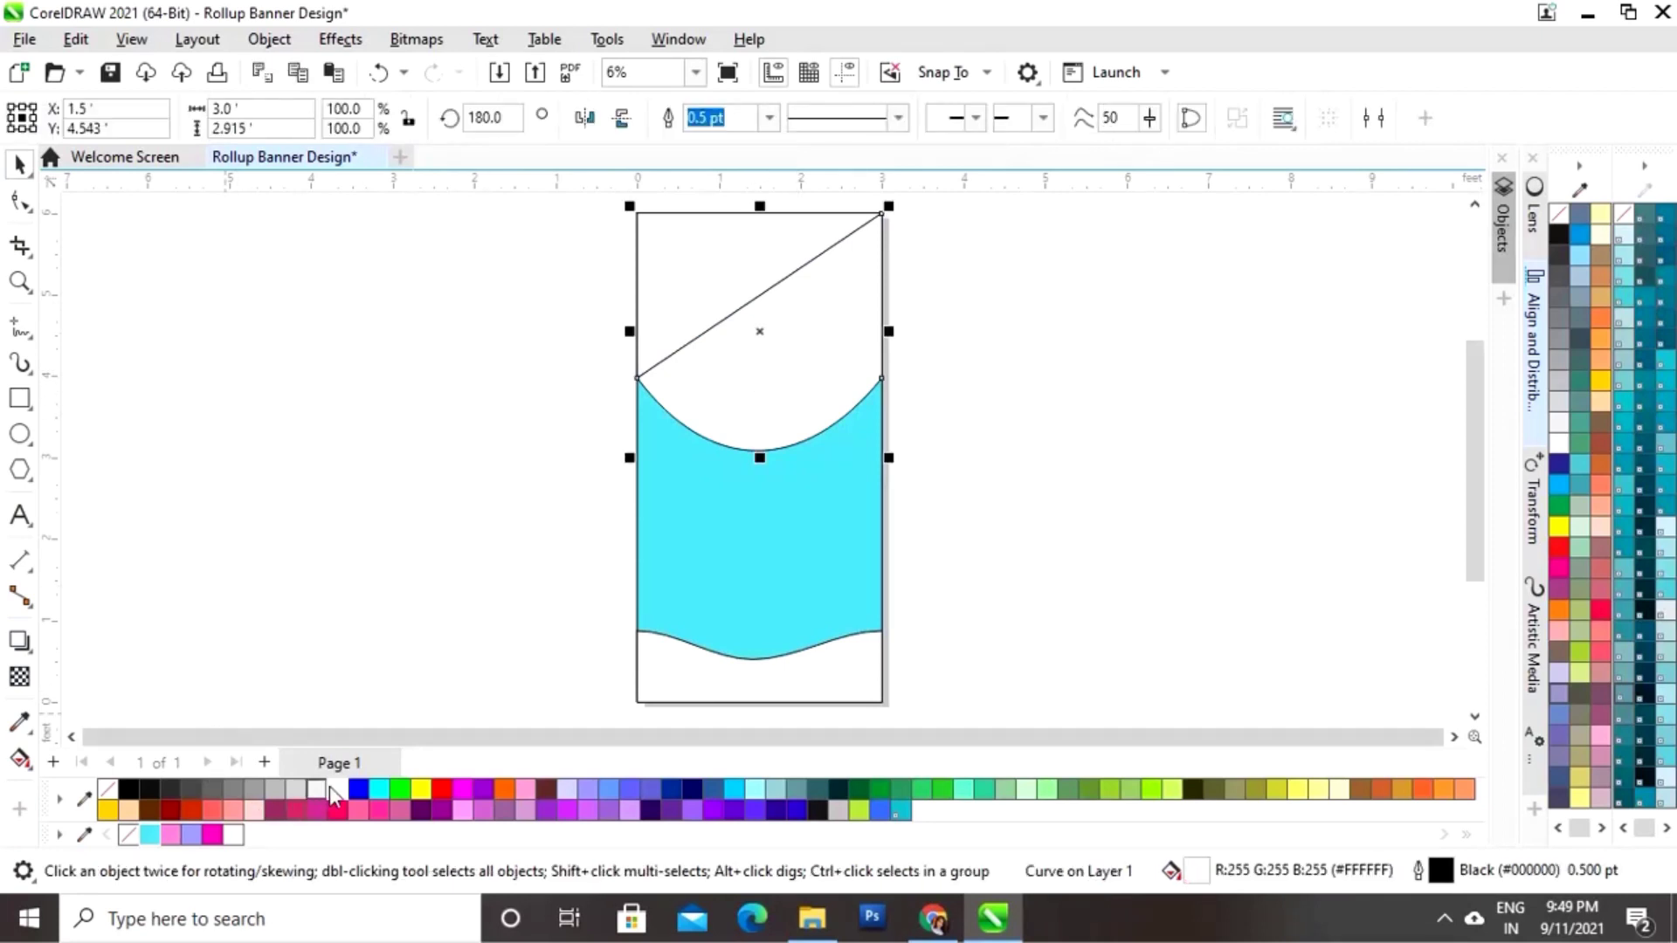
pyautogui.click(426, 601)
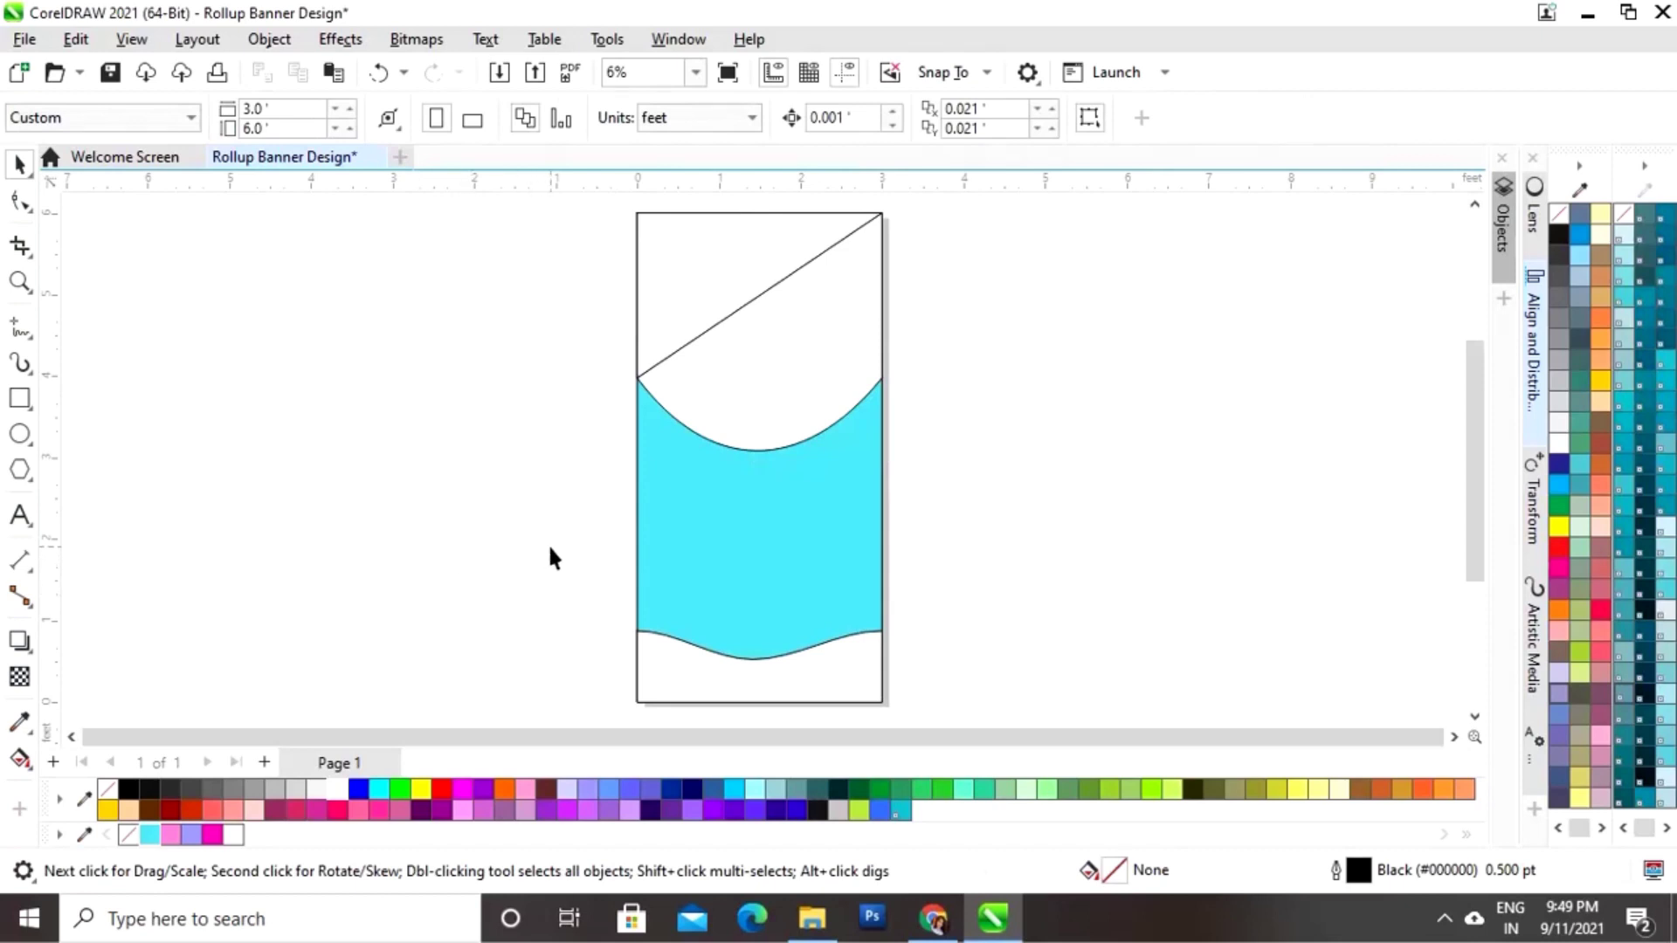
pyautogui.click(708, 279)
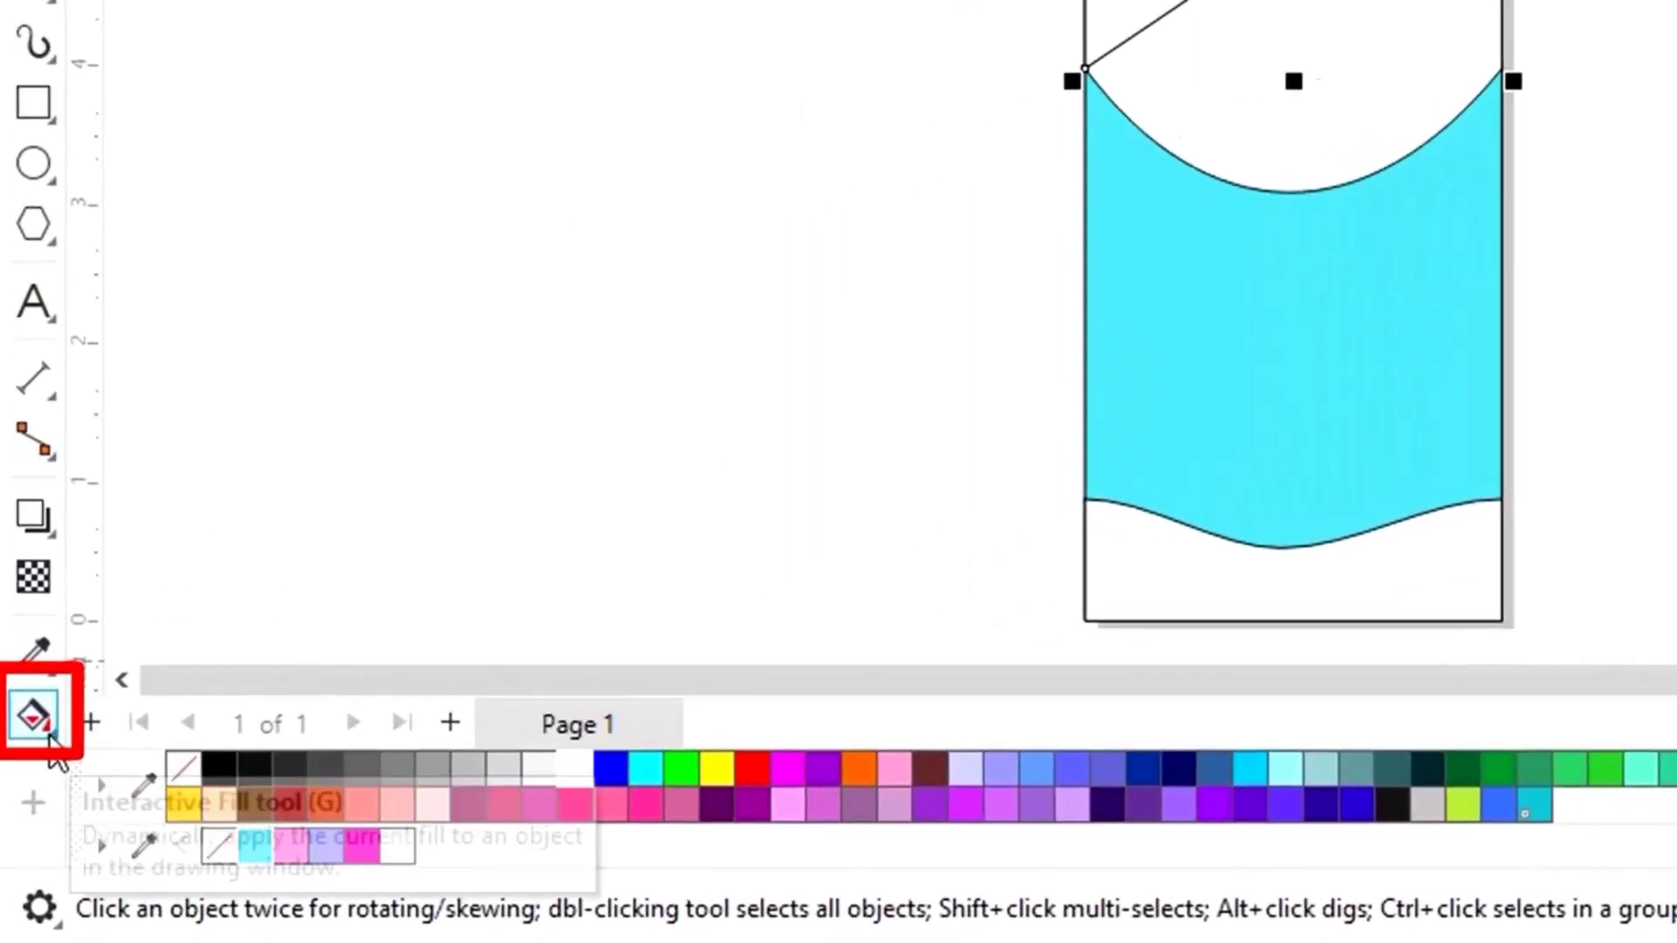
pyautogui.click(50, 732)
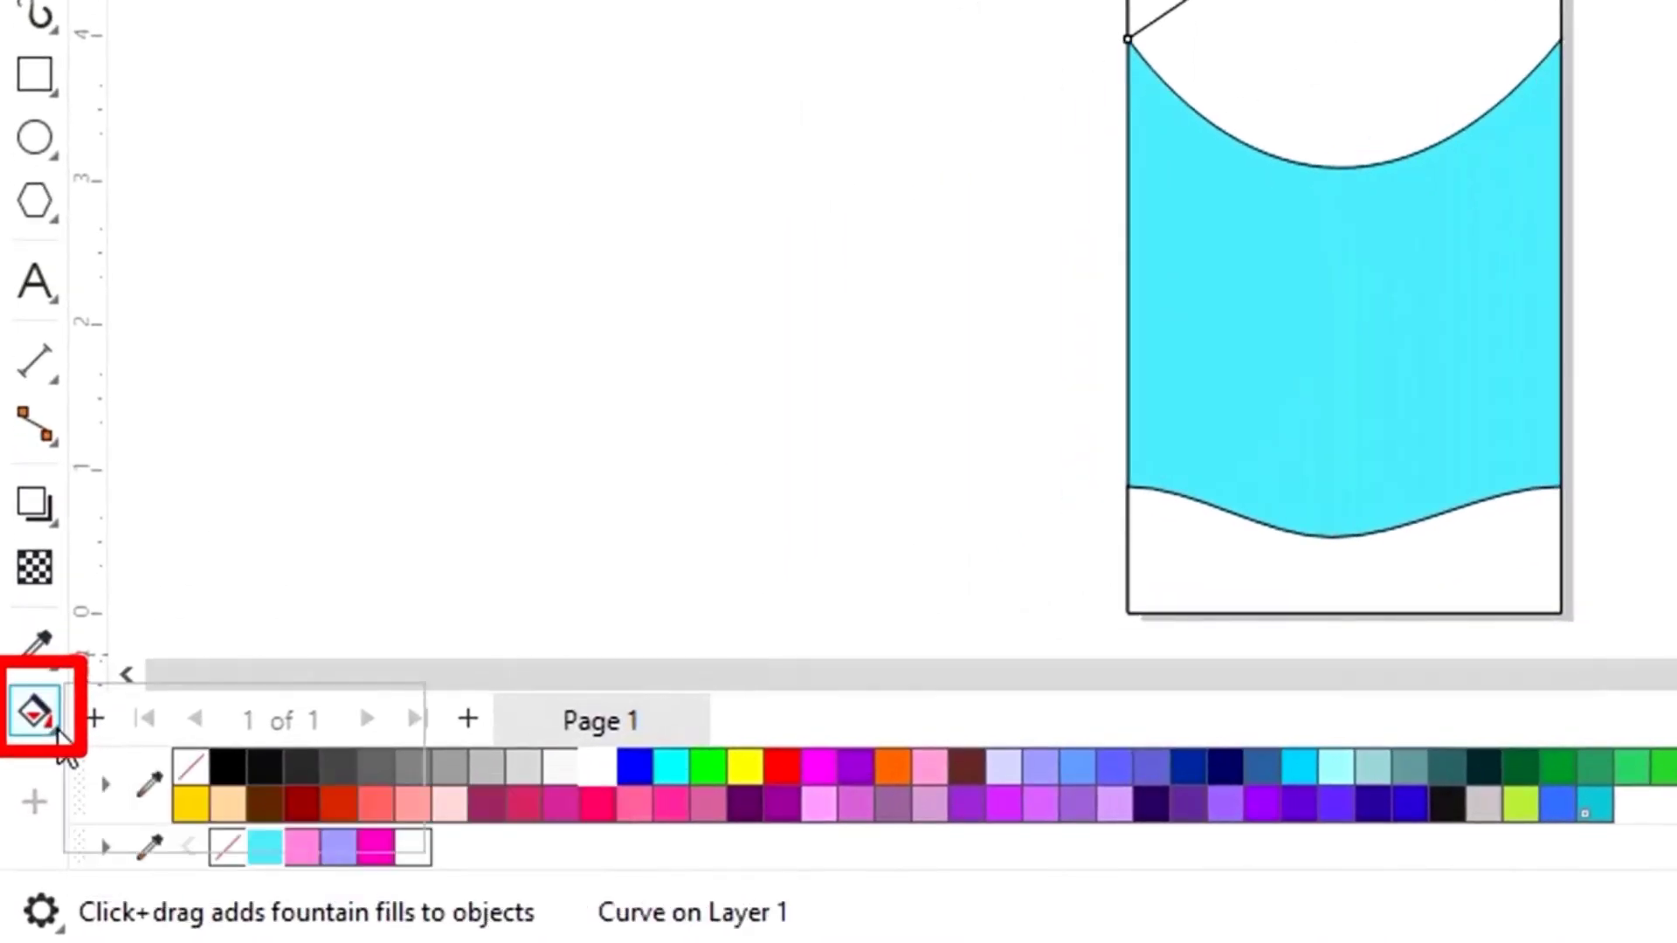
pyautogui.click(56, 728)
pyautogui.click(229, 725)
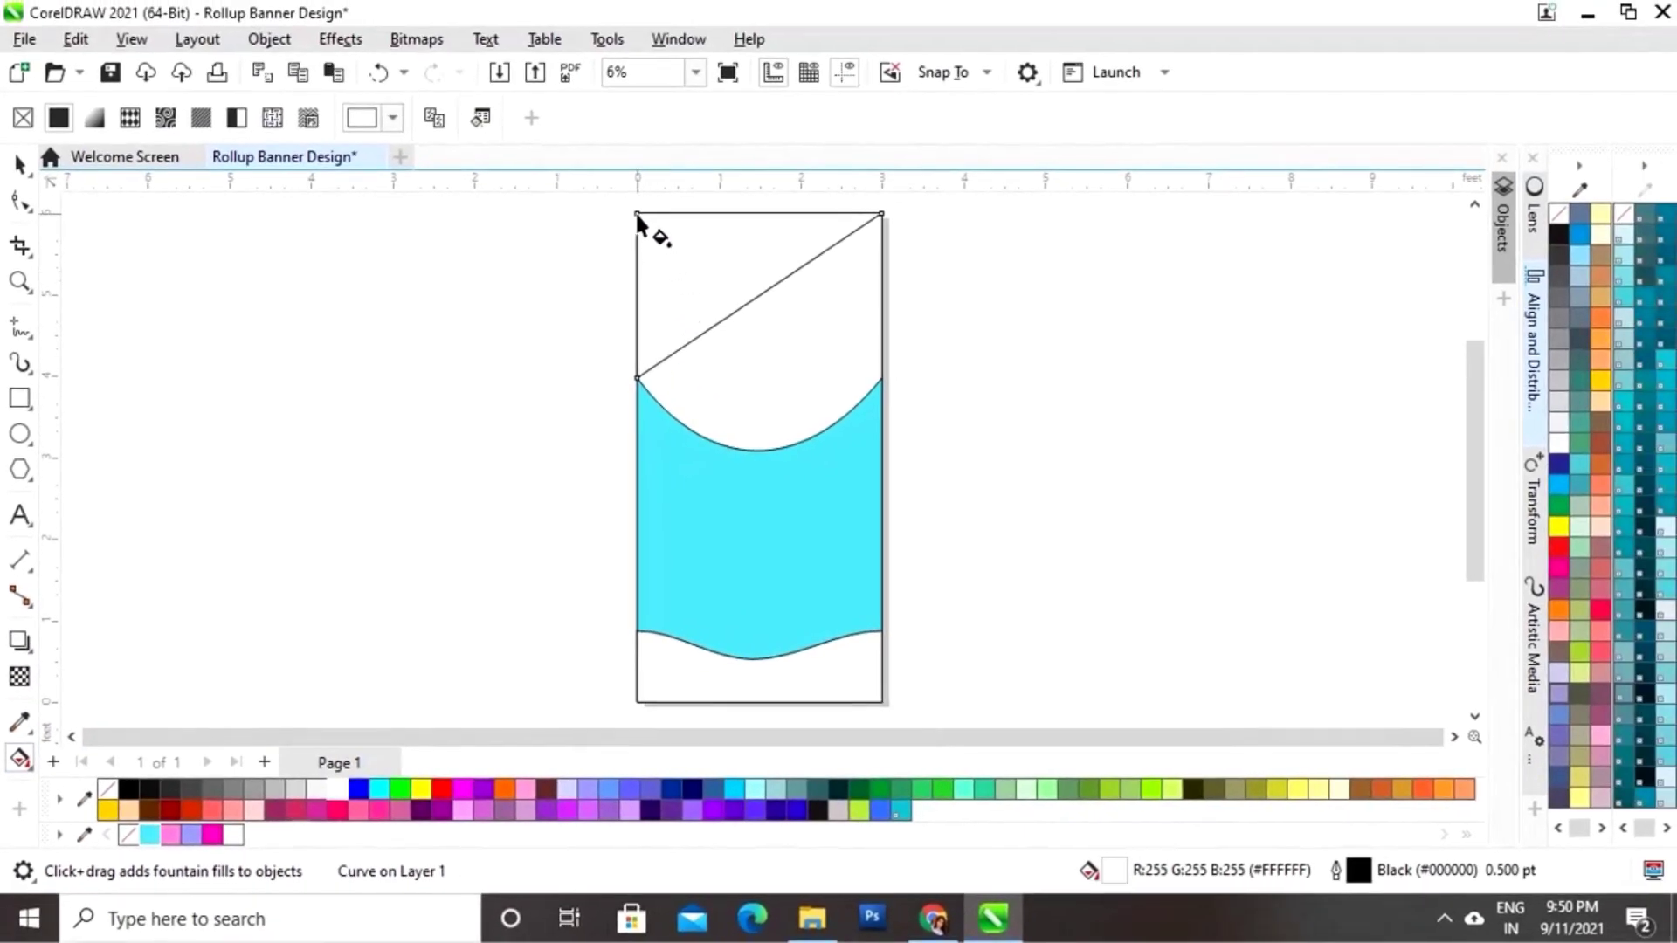
pyautogui.moveTo(637, 213); pyautogui.dragTo(742, 305)
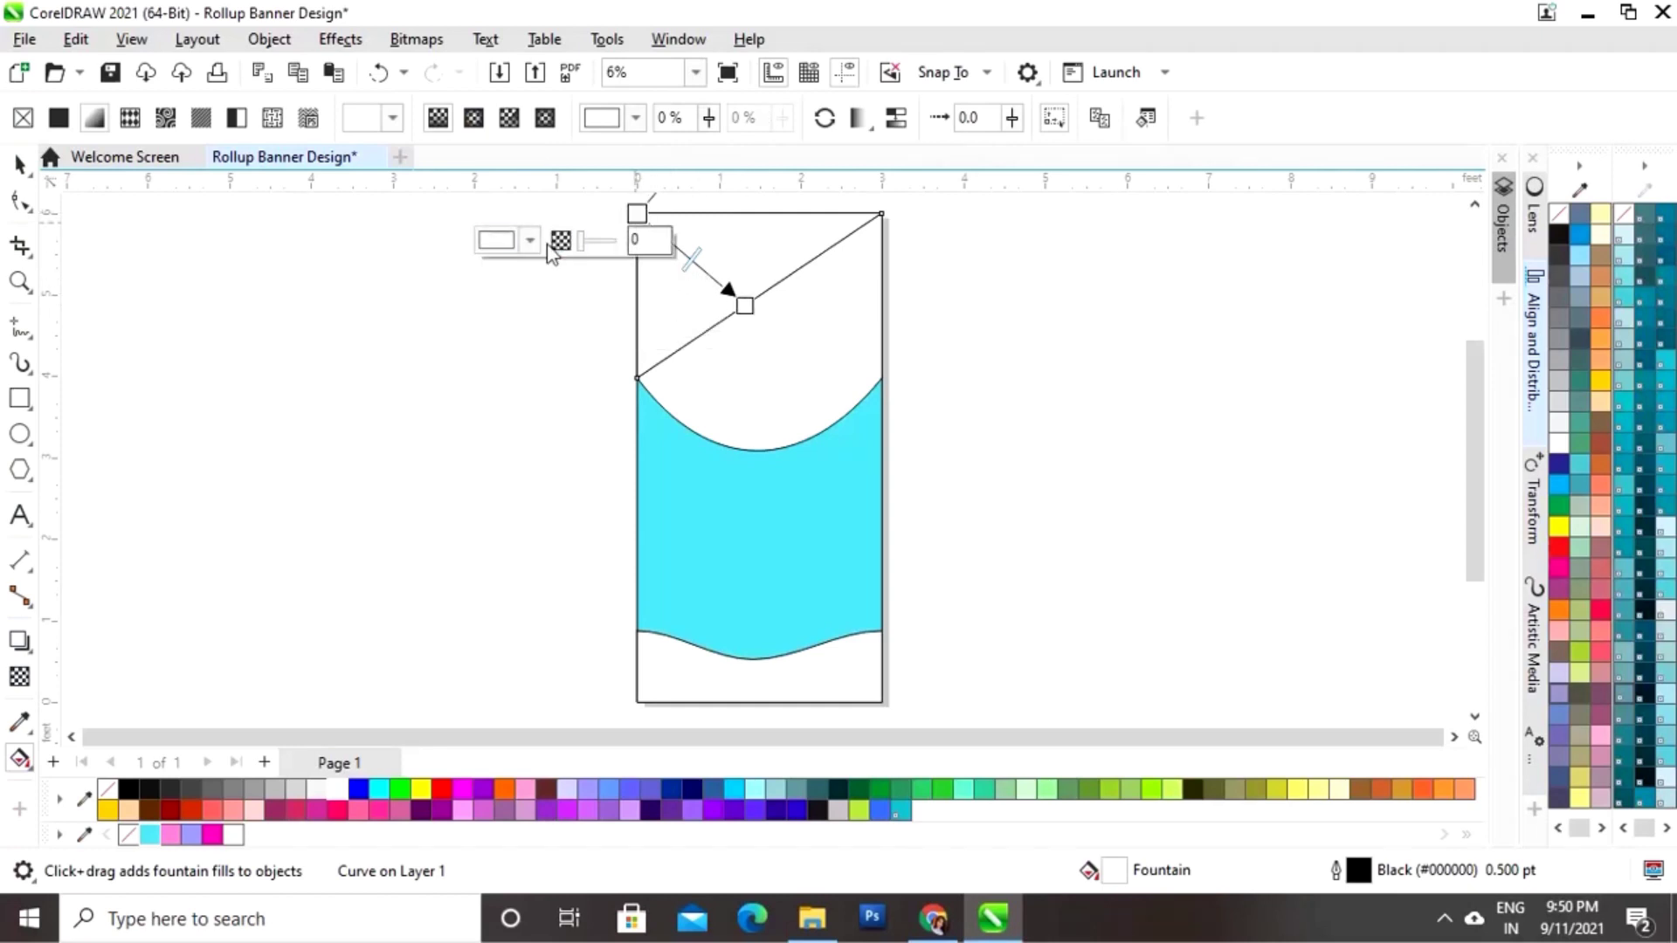
# Step: Set the gradient's start colour to lavender and its end colour to pink
pyautogui.click(530, 242)
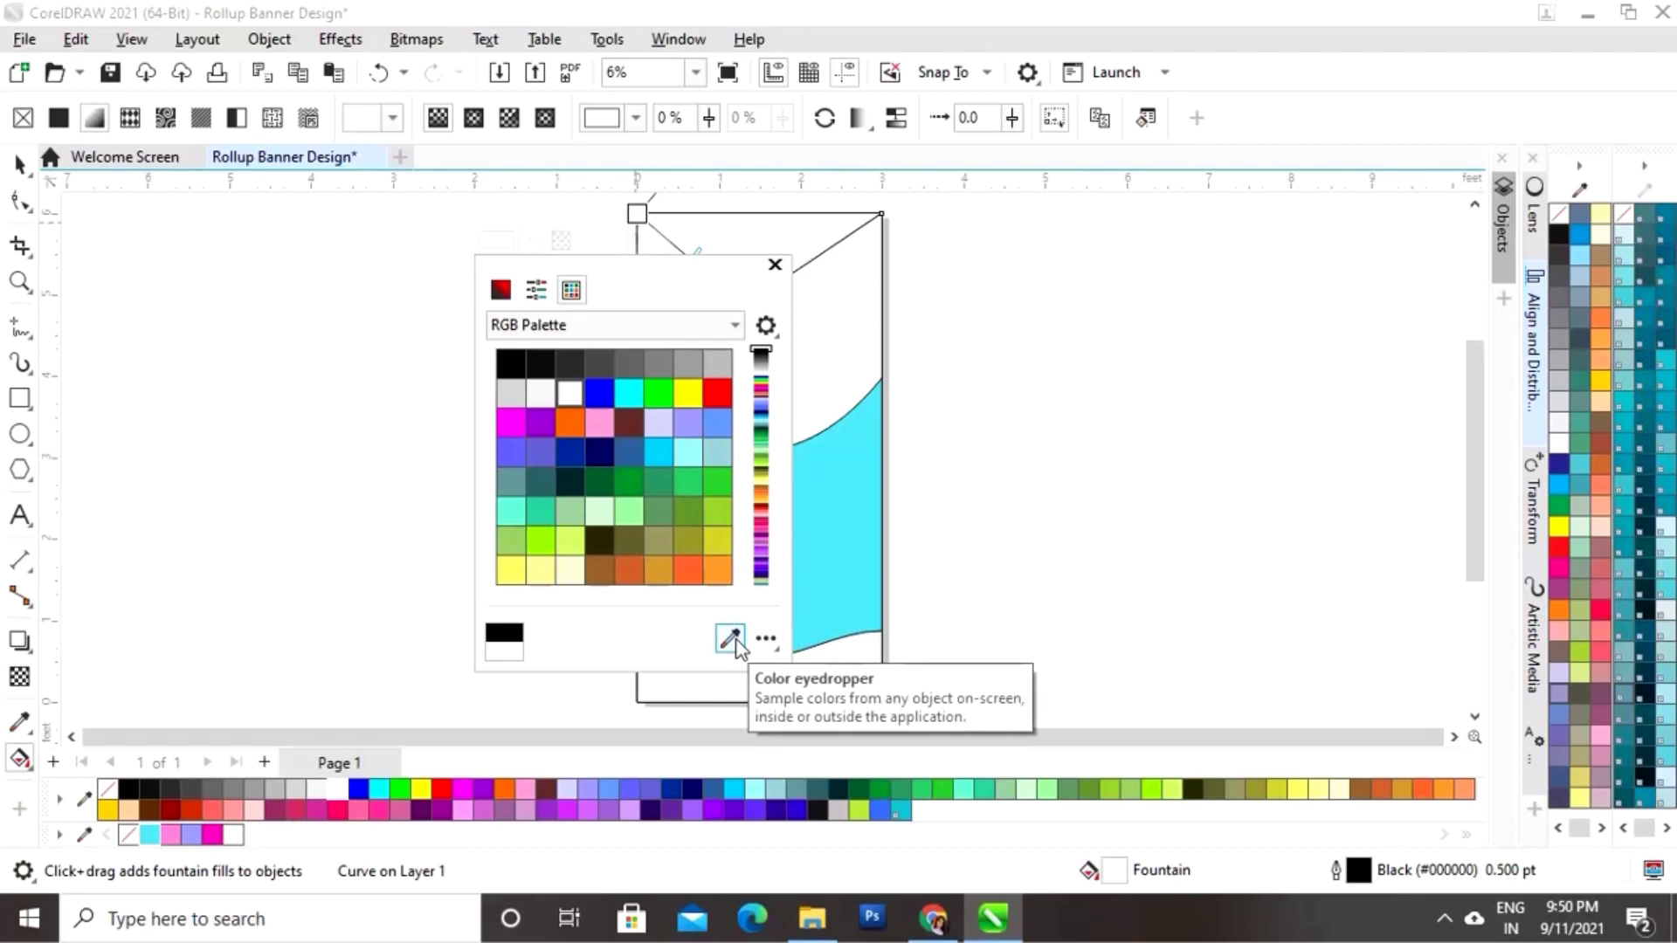
pyautogui.click(732, 639)
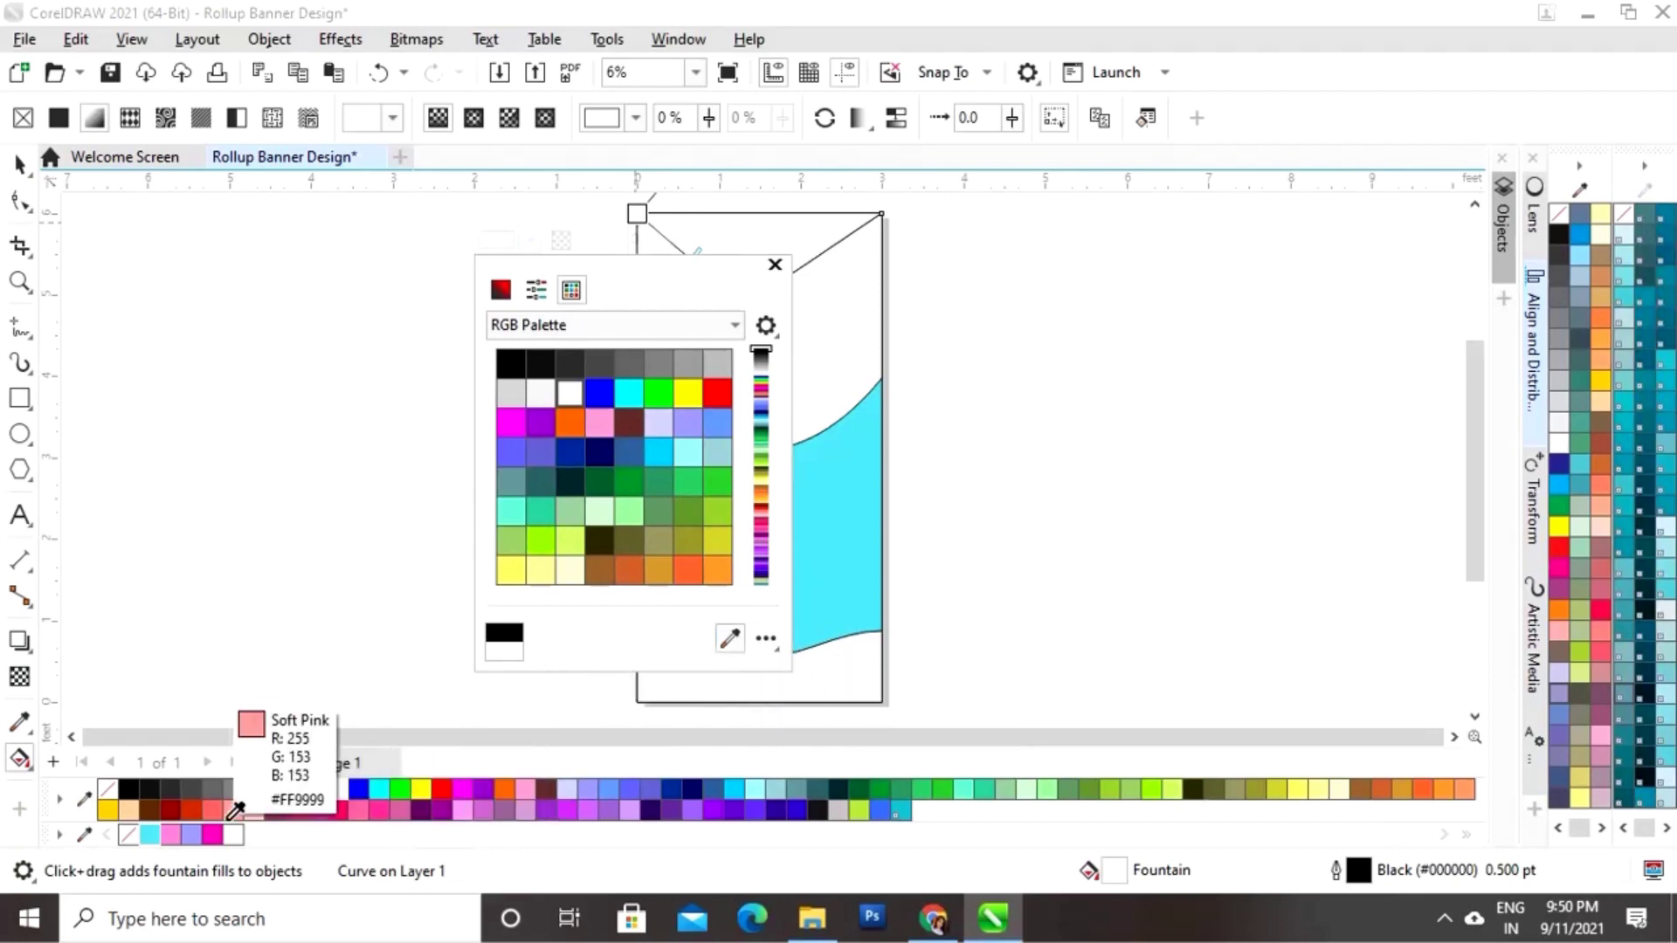
pyautogui.click(196, 832)
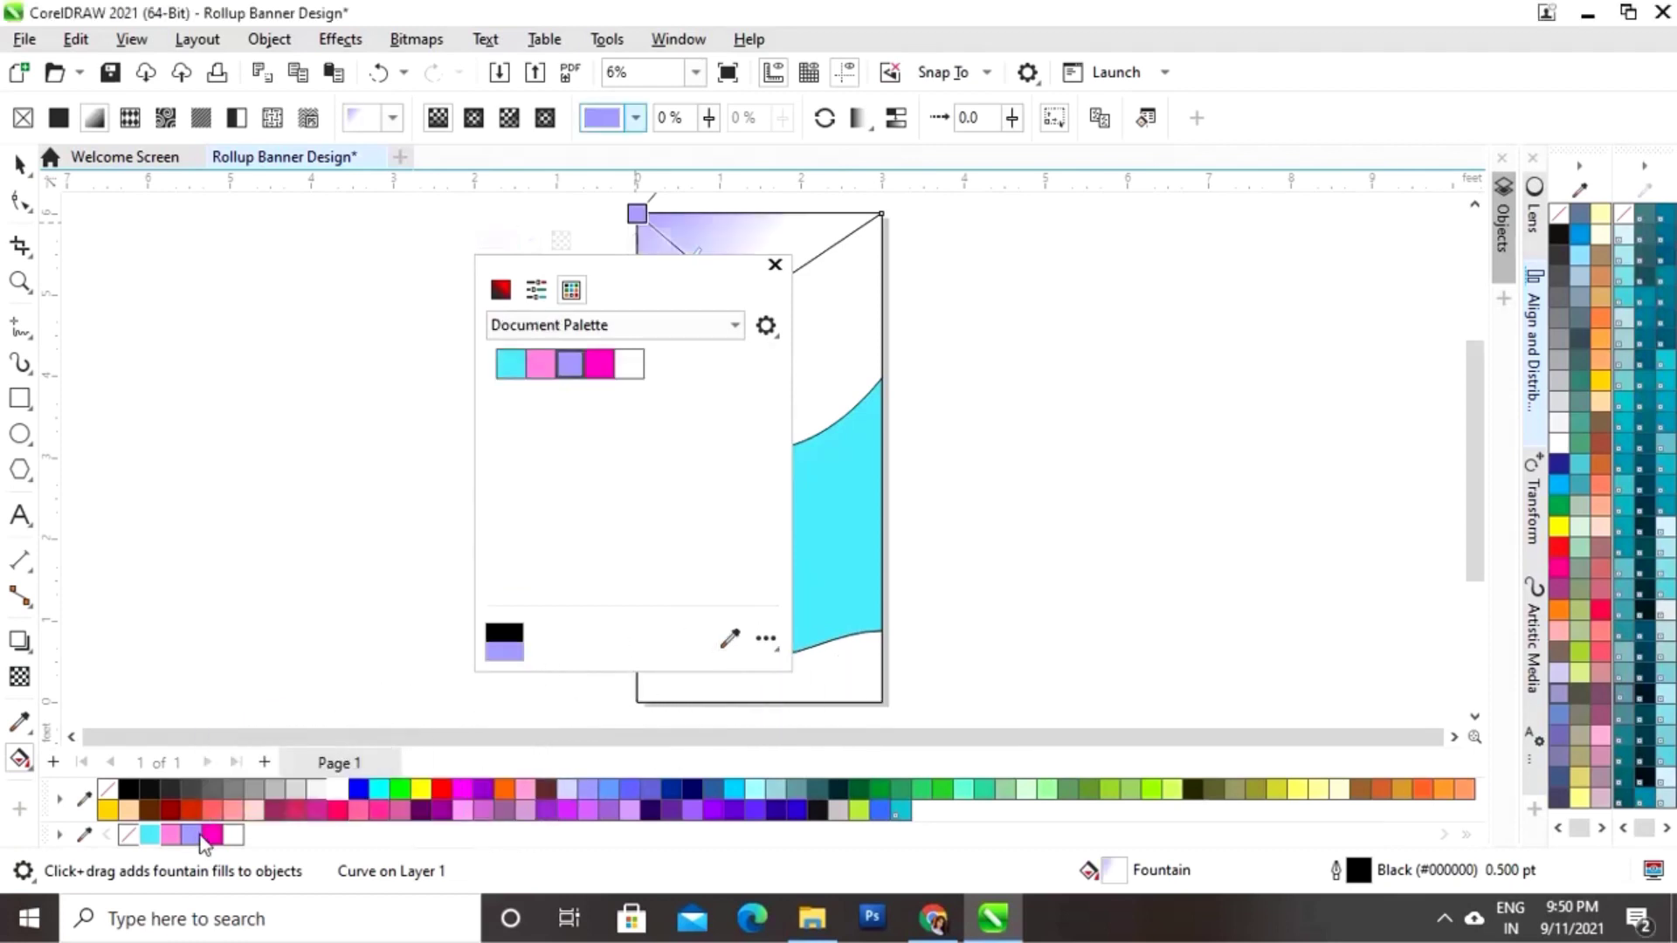
pyautogui.click(774, 265)
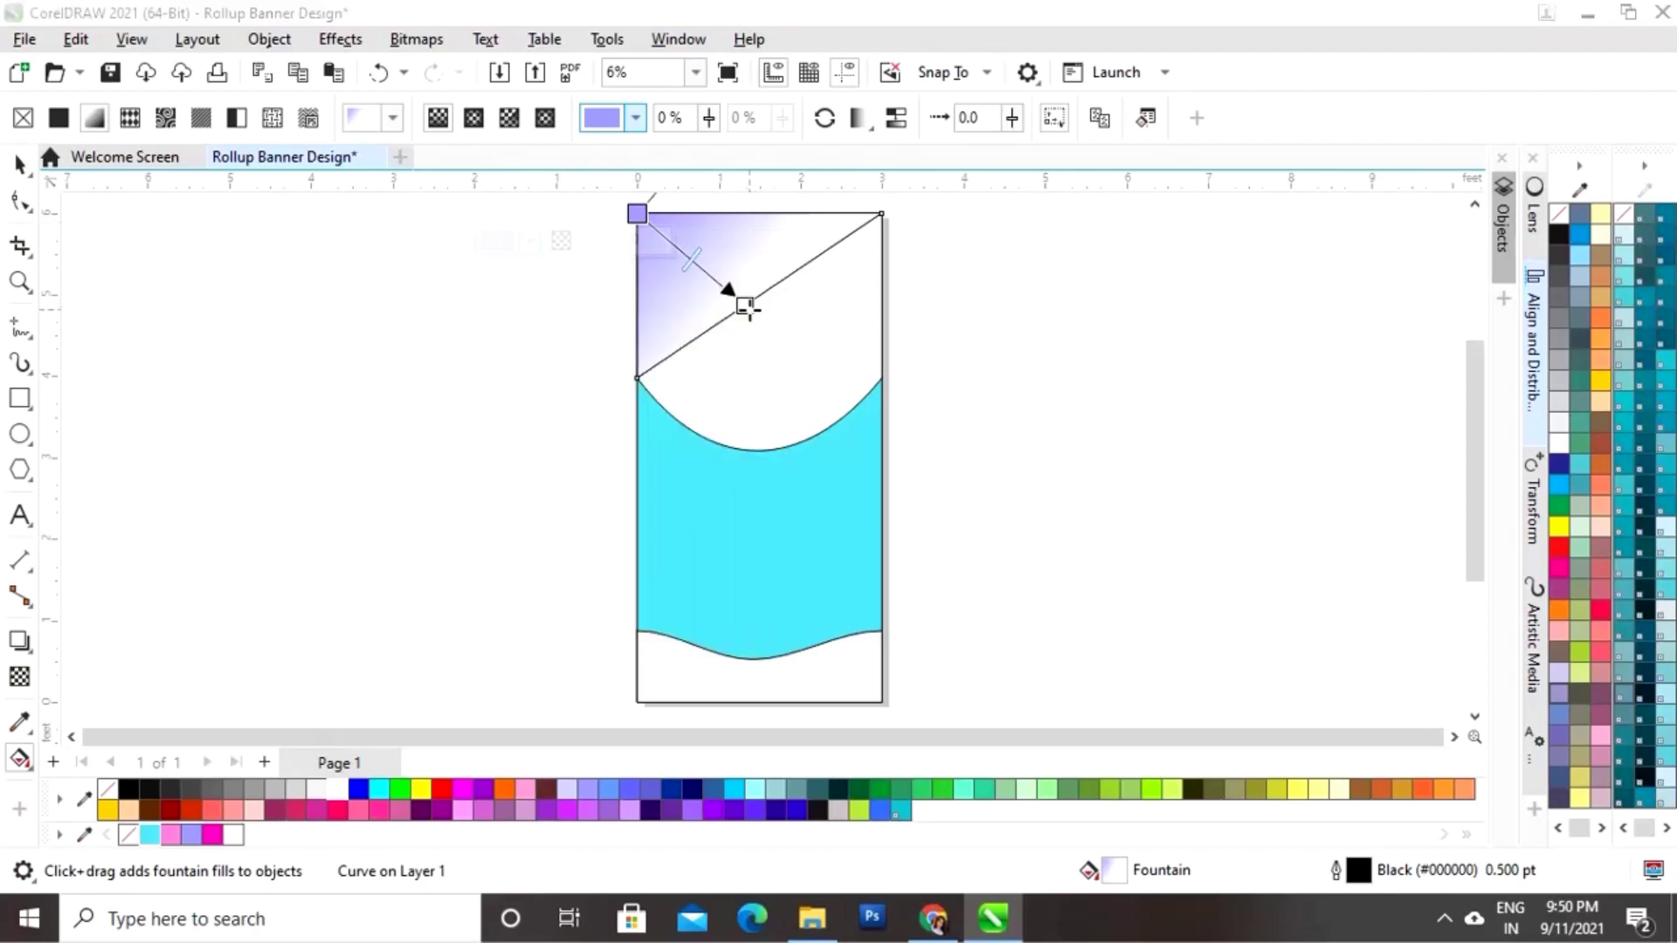
pyautogui.click(742, 305)
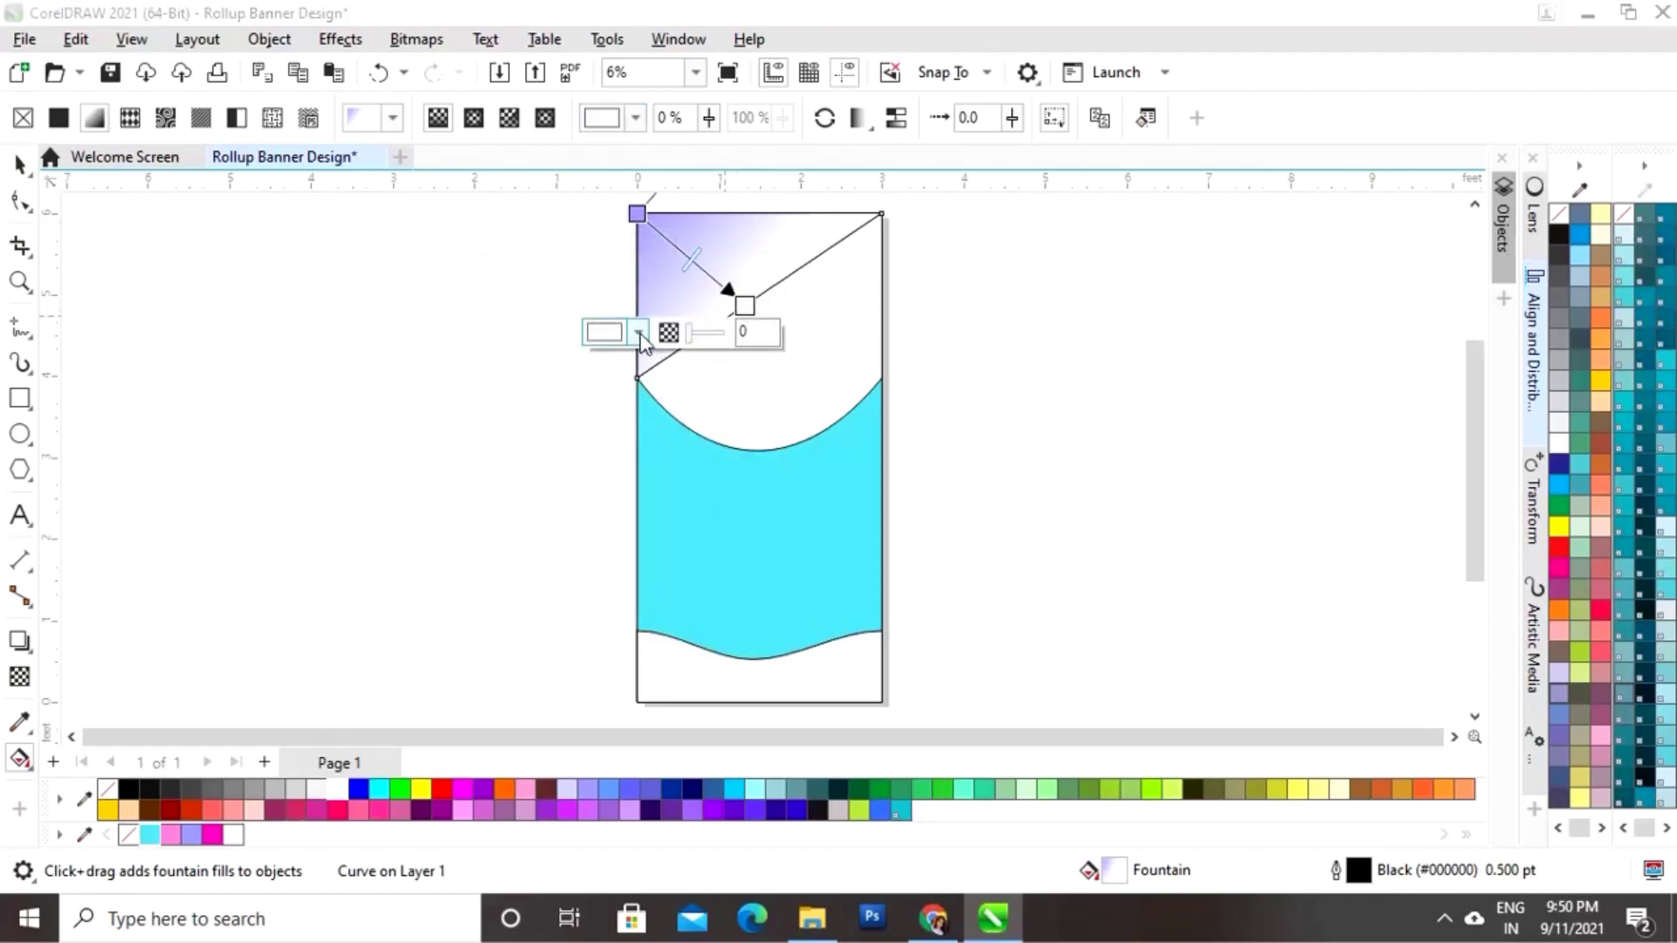
pyautogui.click(611, 333)
pyautogui.click(819, 694)
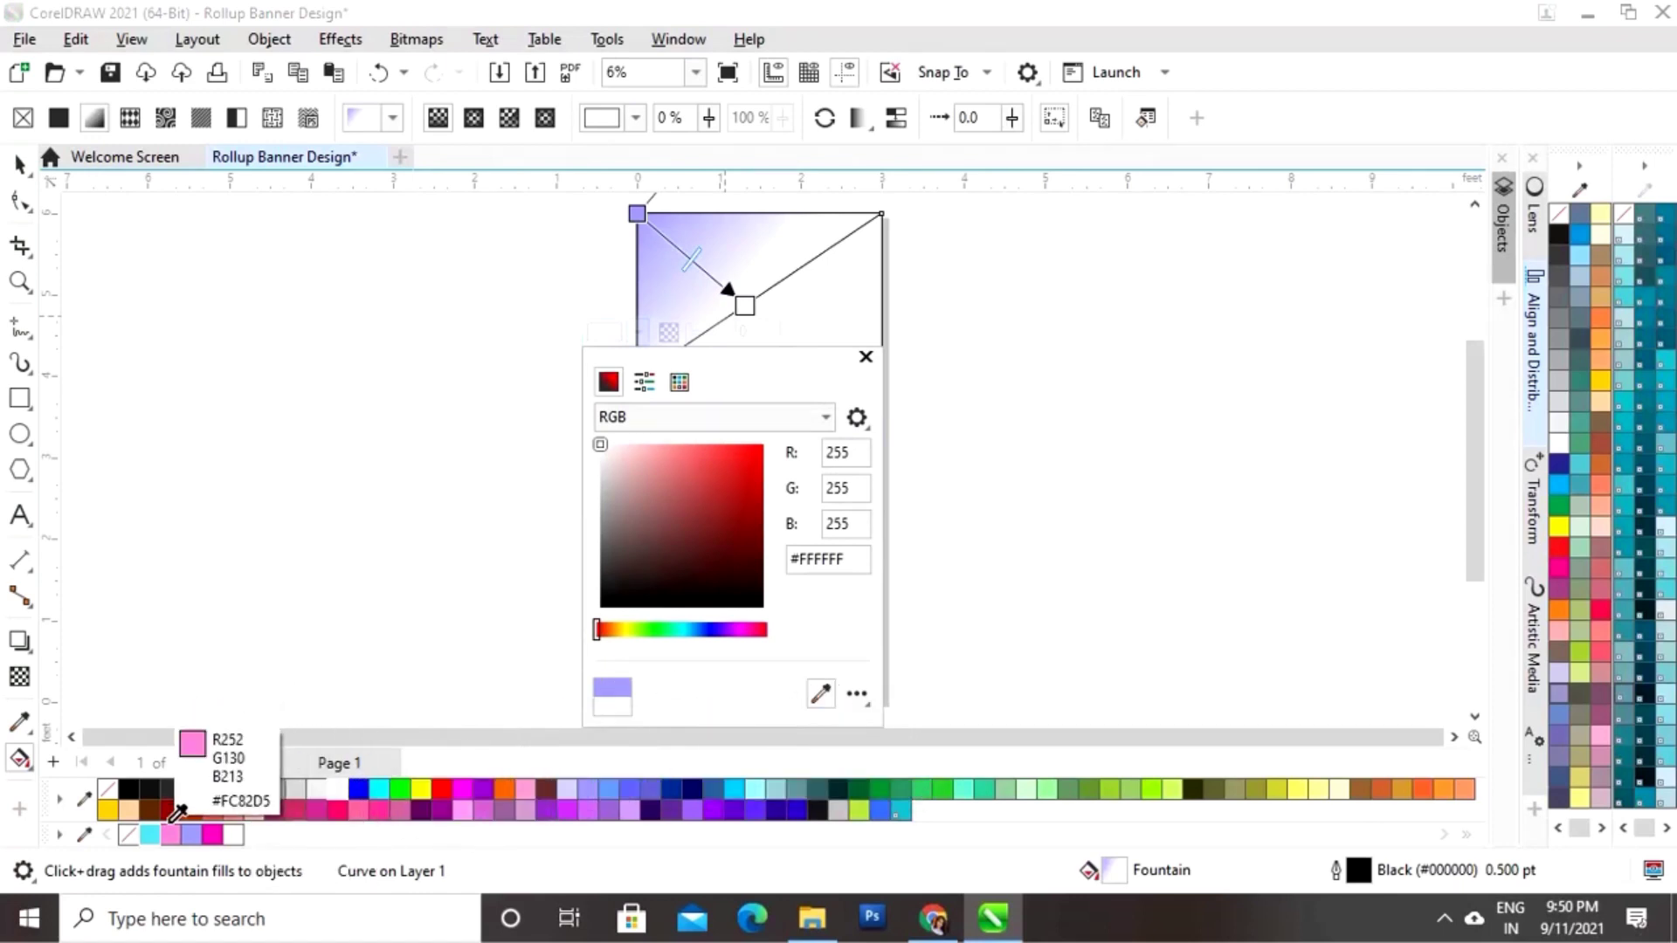
pyautogui.click(173, 830)
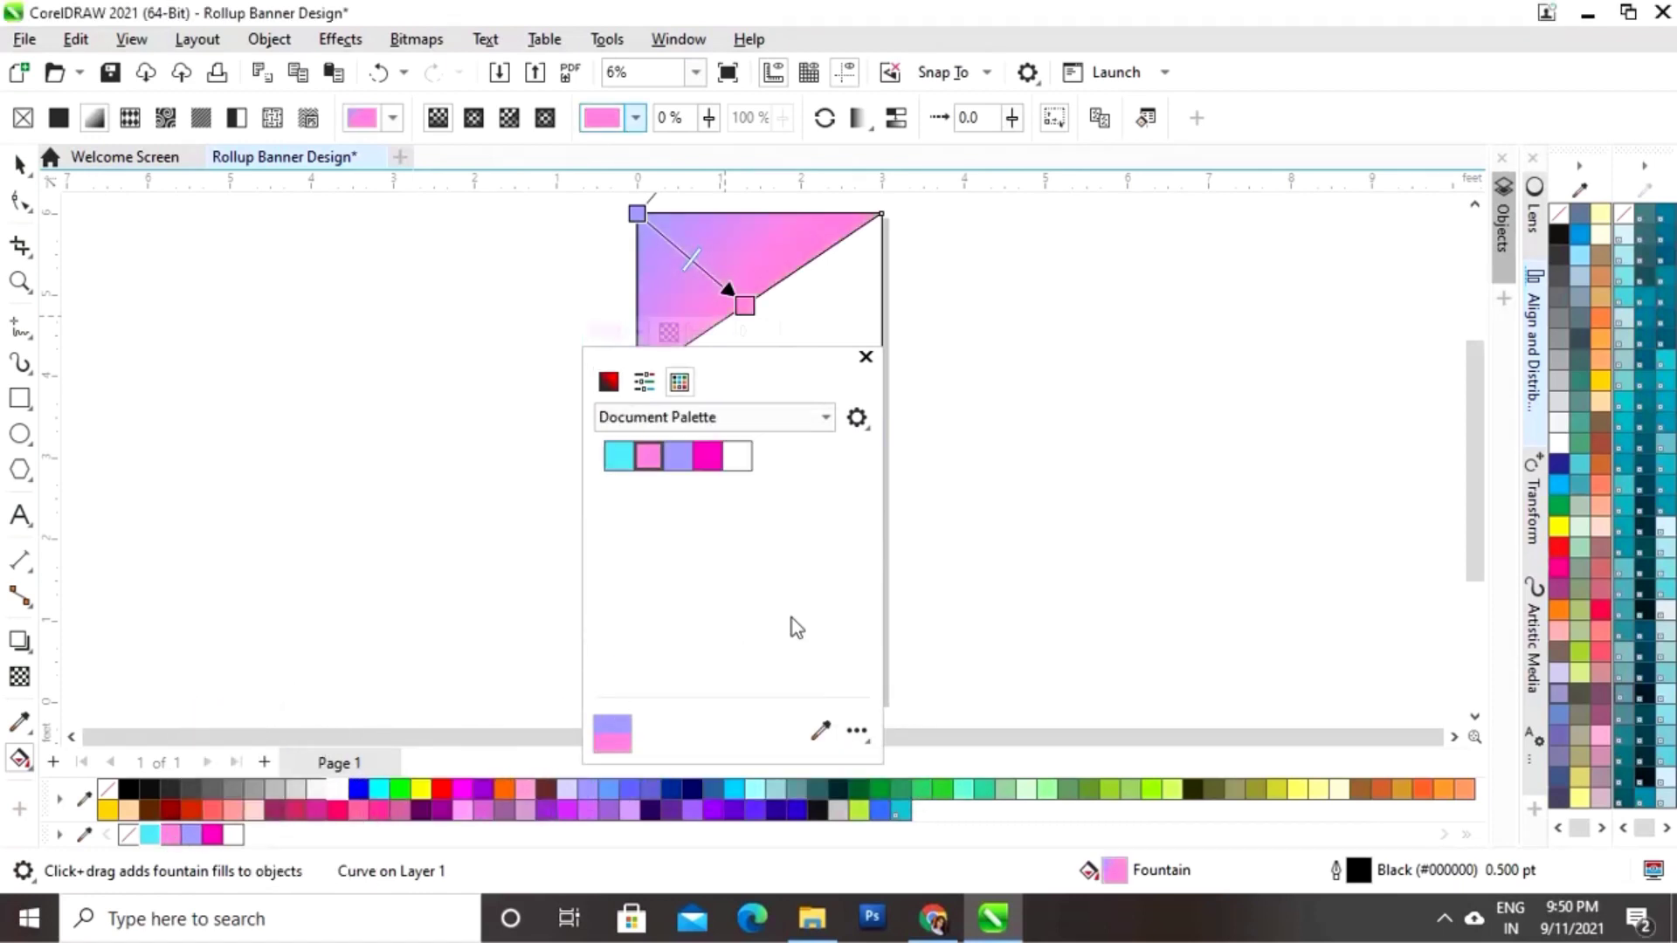
pyautogui.click(866, 358)
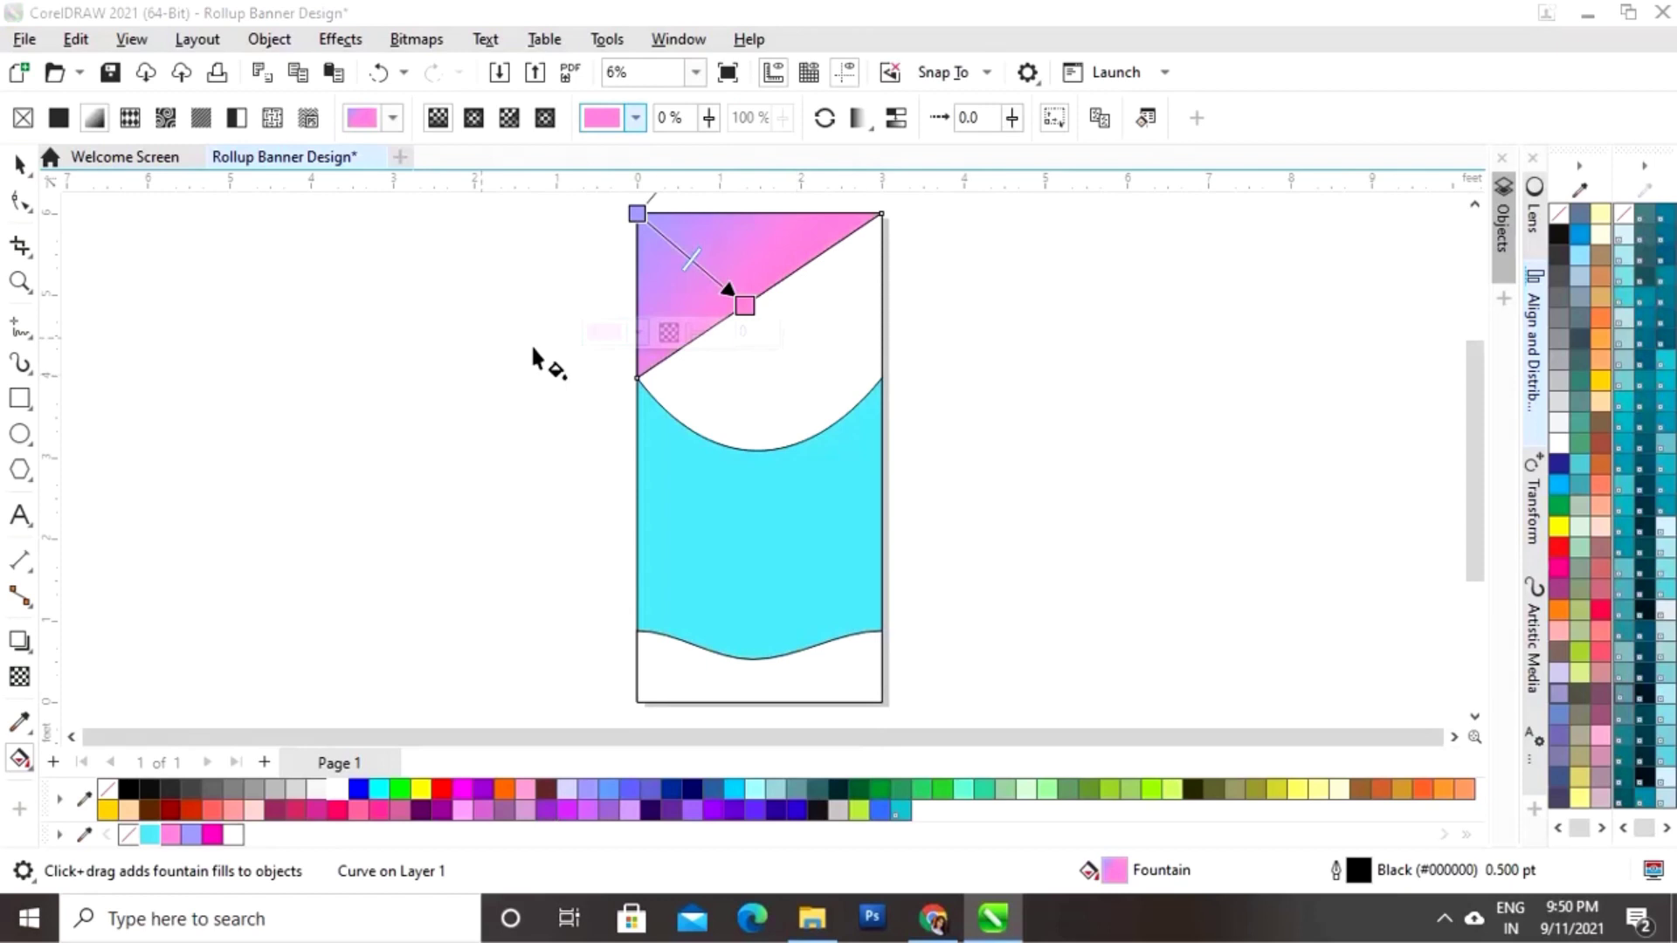
pyautogui.click(19, 164)
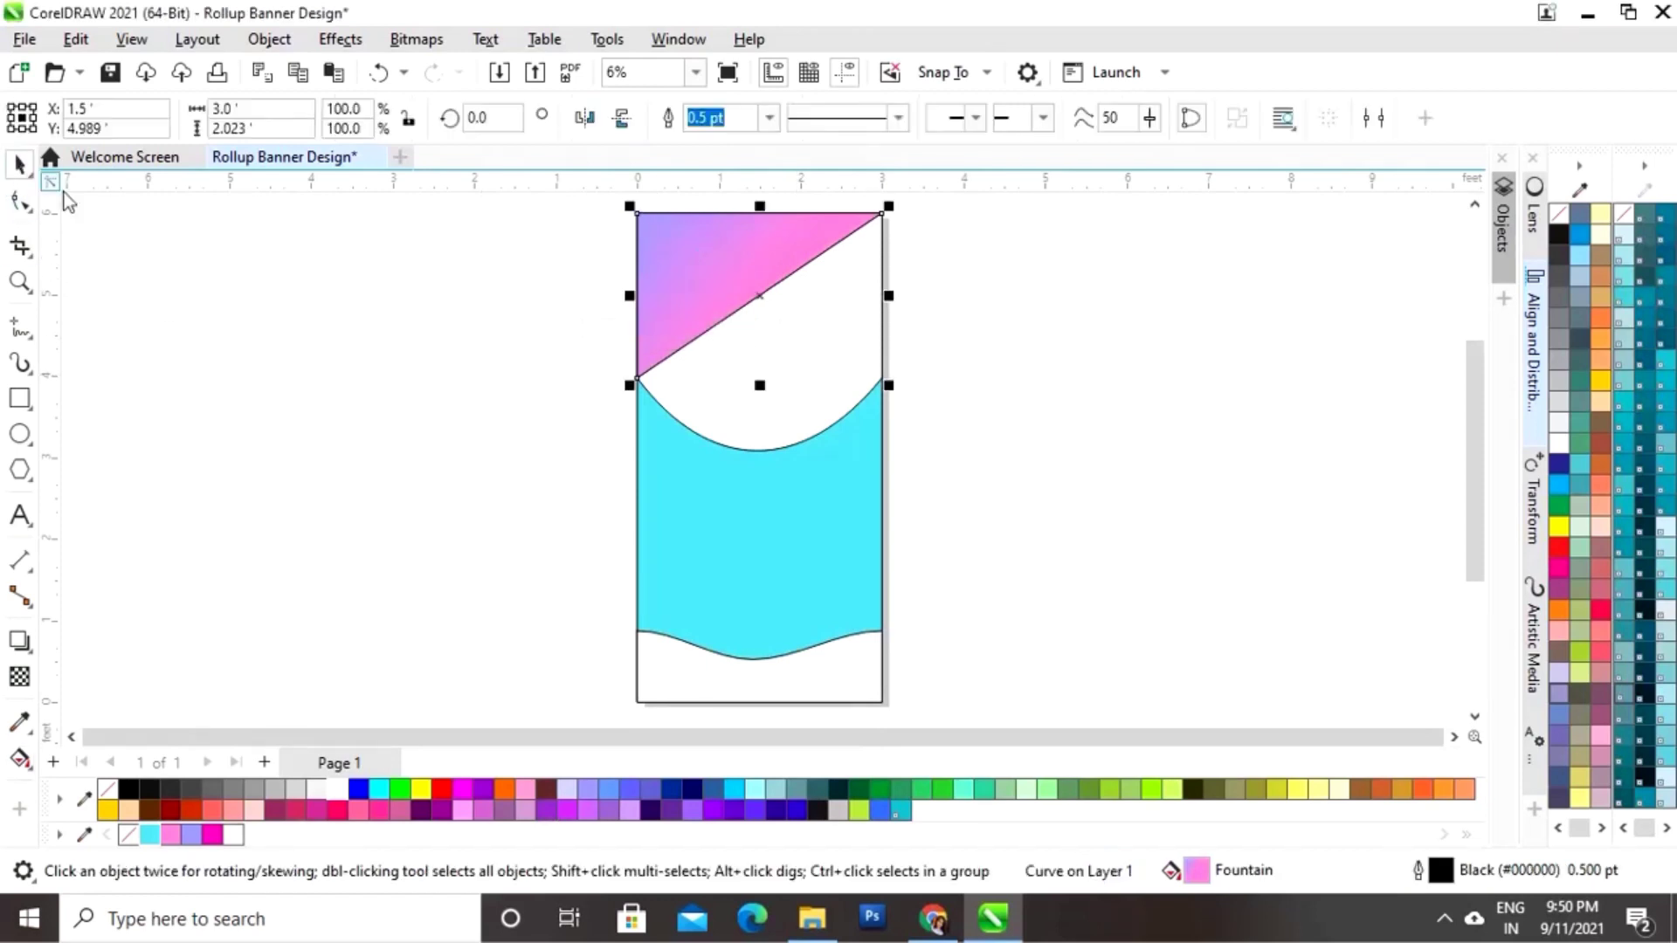
# Step: Convert the gradient triangle's diagonal edge into a curve
pyautogui.click(281, 363)
pyautogui.click(757, 246)
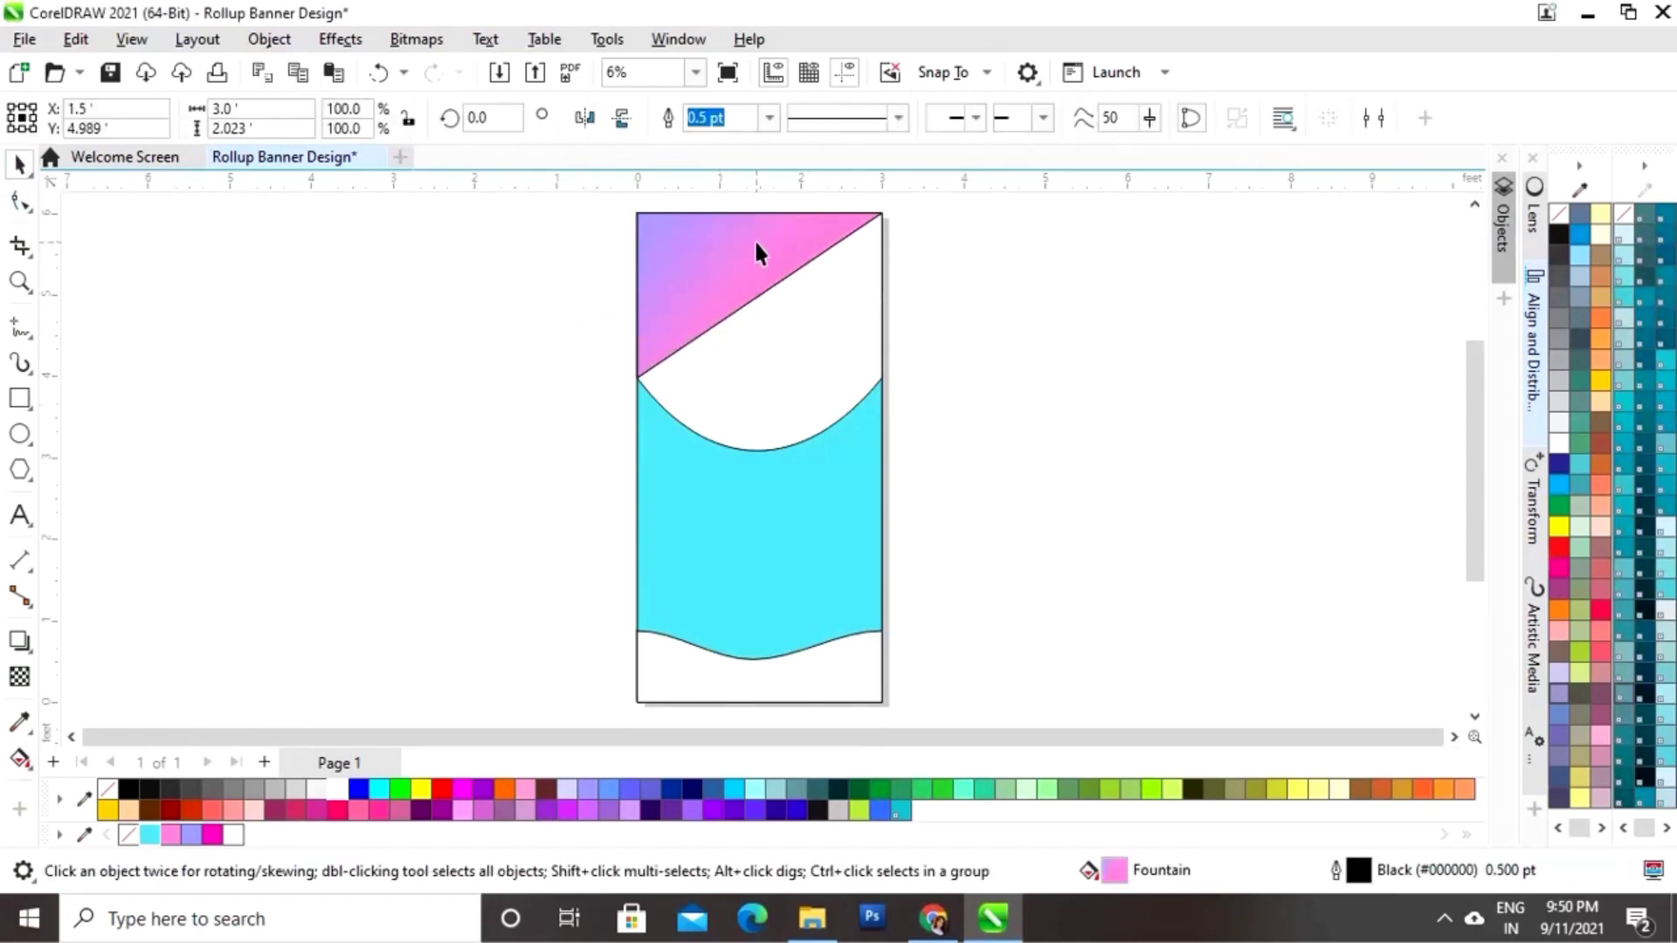
pyautogui.click(25, 210)
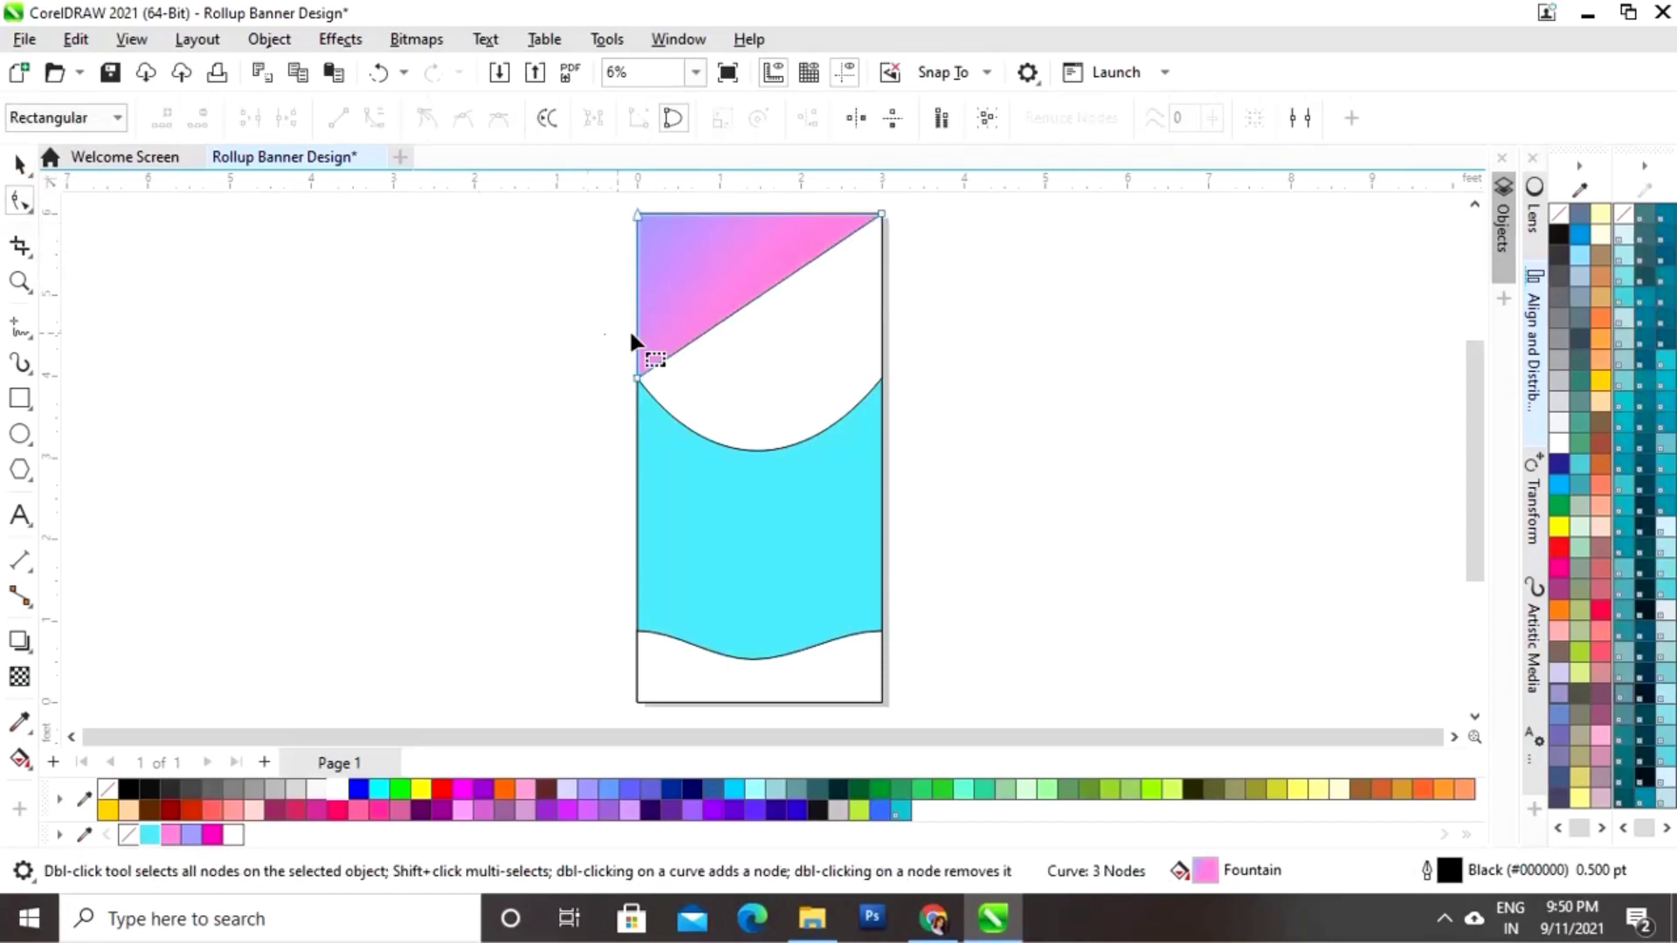
pyautogui.click(760, 294)
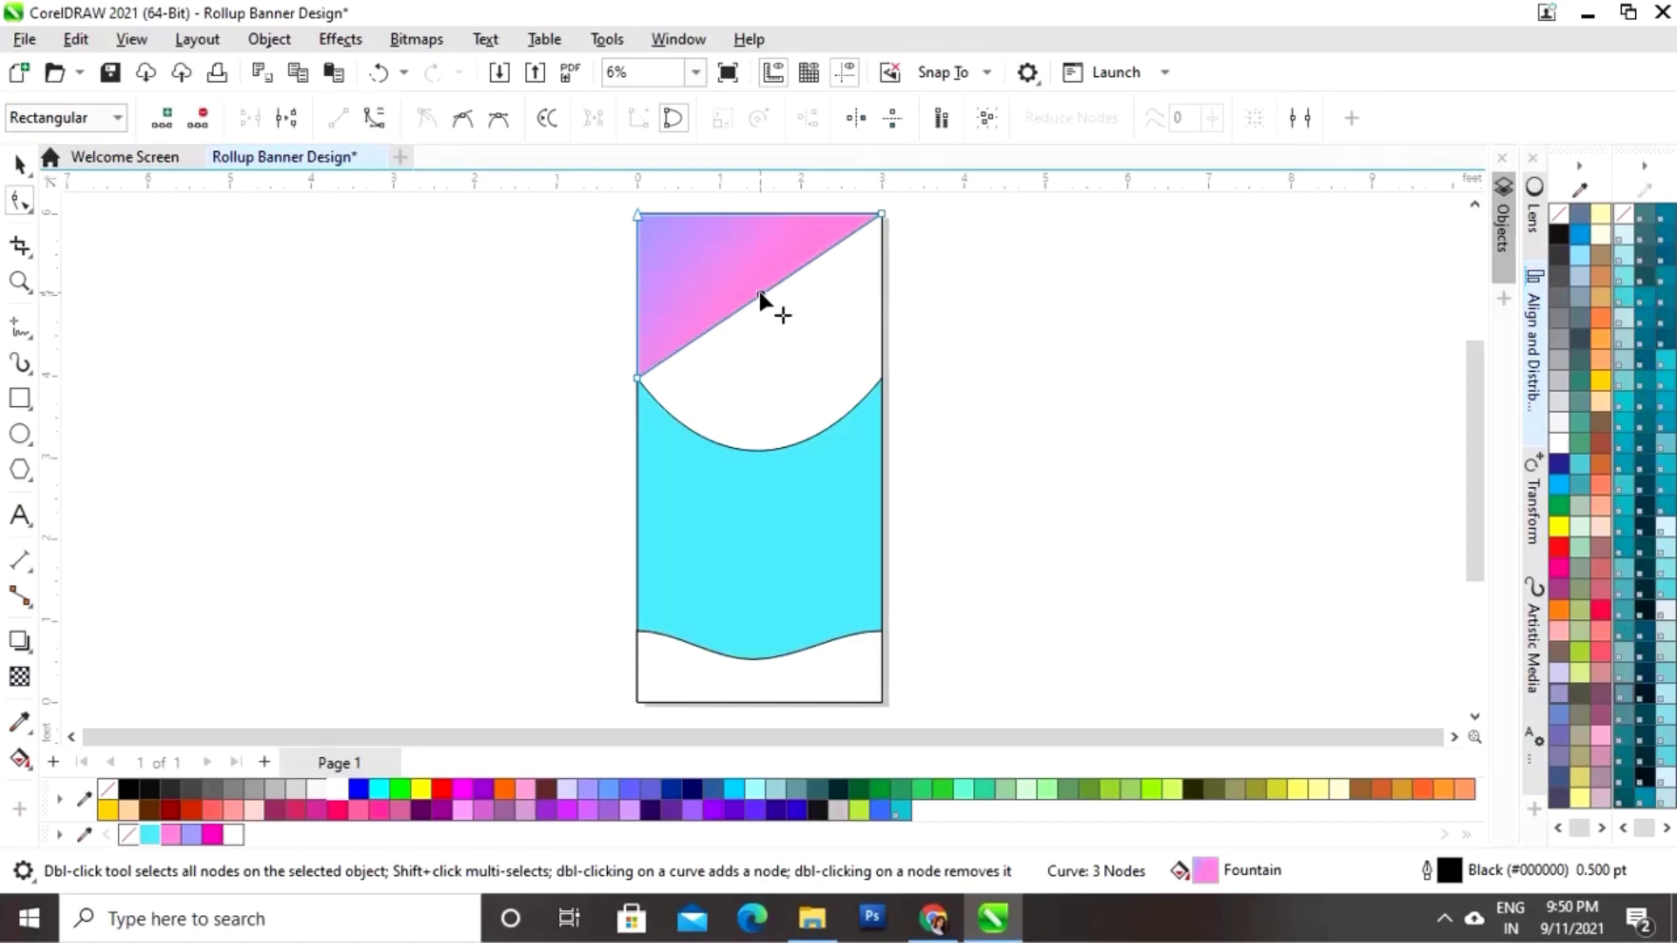
pyautogui.click(375, 122)
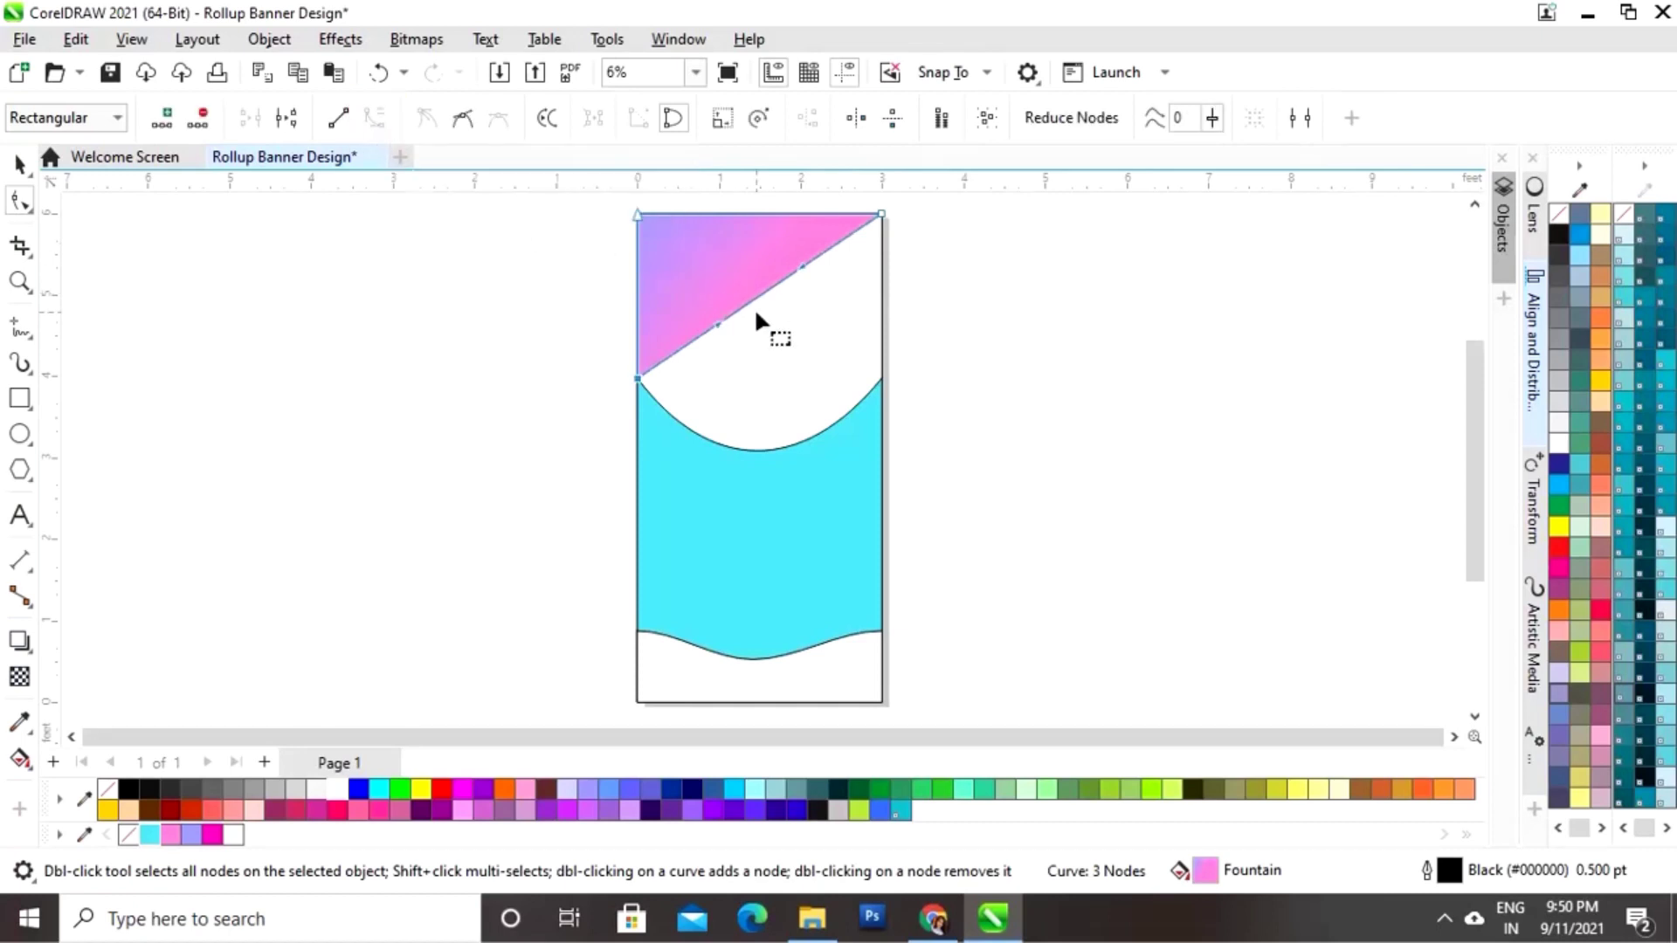
# Step: Bow the diagonal toward the top, revealing a thin cyan sliver beneath
pyautogui.moveTo(798, 264); pyautogui.dragTo(760, 245)
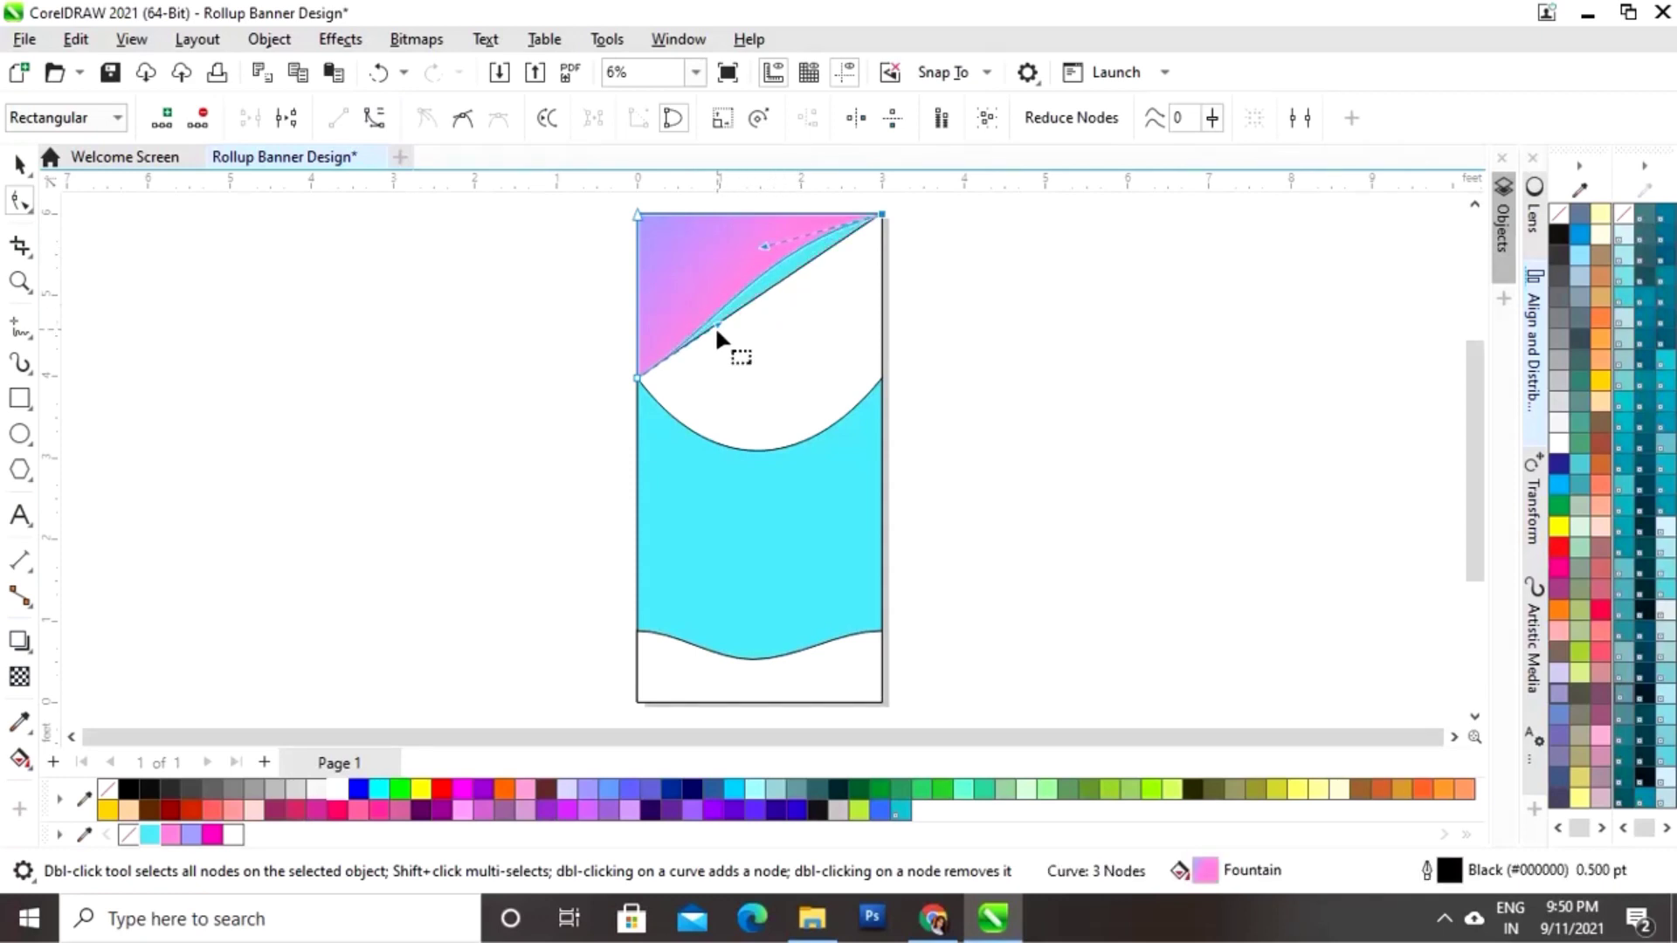
pyautogui.moveTo(716, 319); pyautogui.dragTo(728, 302)
pyautogui.moveTo(763, 237); pyautogui.dragTo(761, 232)
pyautogui.moveTo(730, 303); pyautogui.dragTo(729, 294)
pyautogui.moveTo(761, 232); pyautogui.dragTo(762, 214)
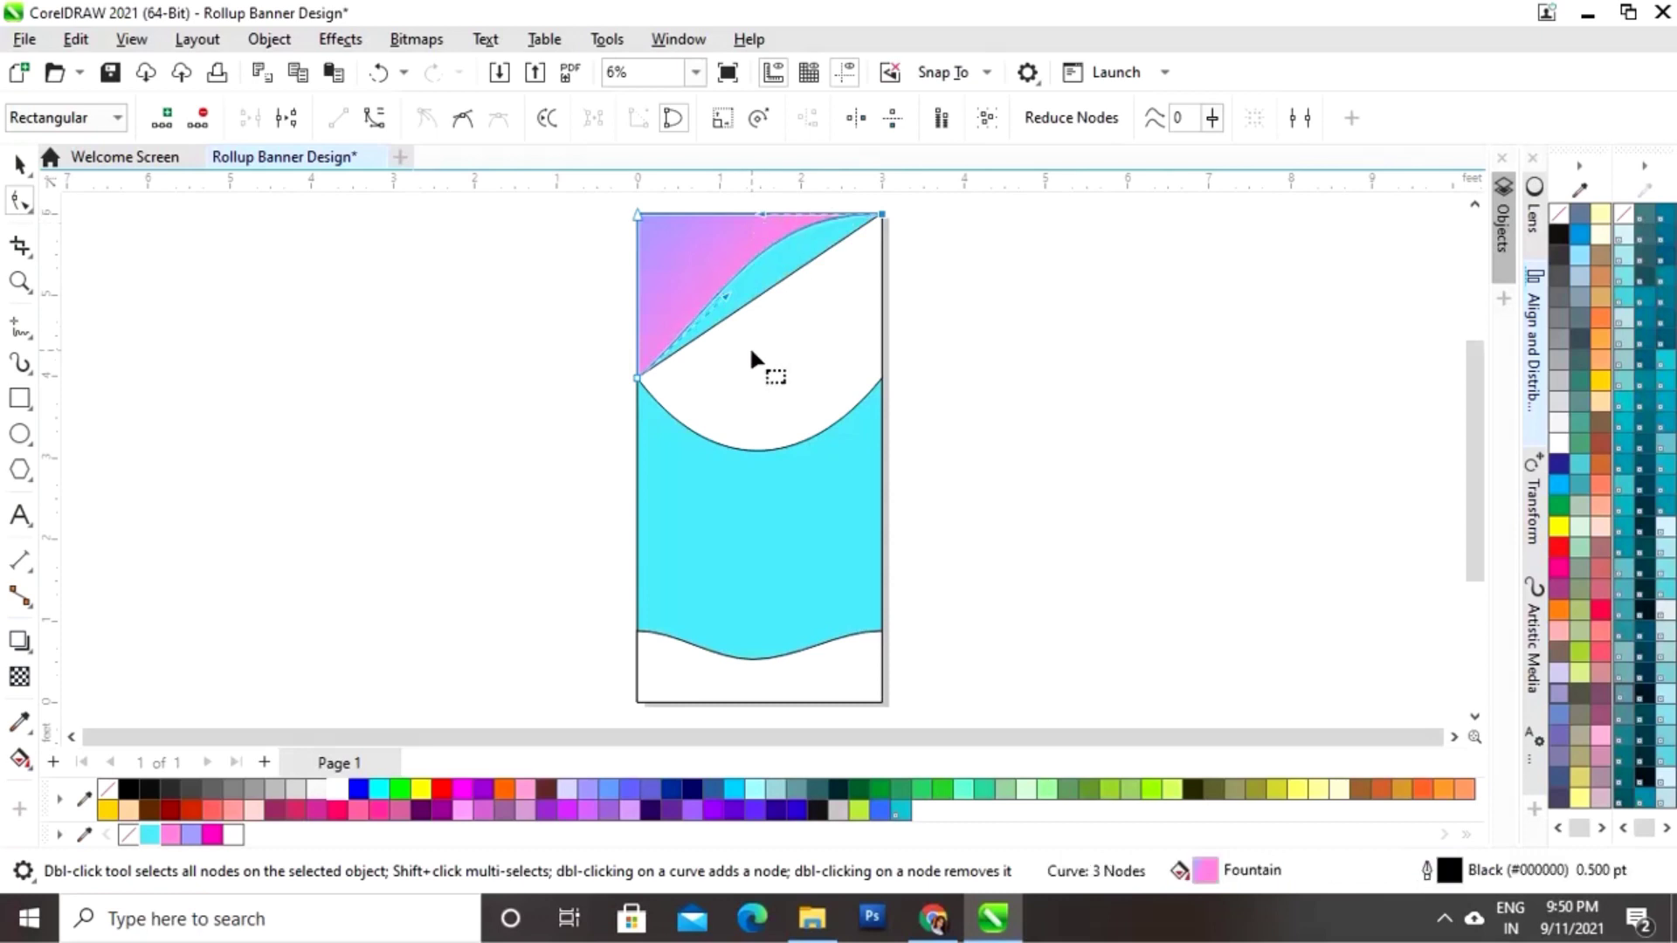
pyautogui.moveTo(727, 312); pyautogui.dragTo(731, 312)
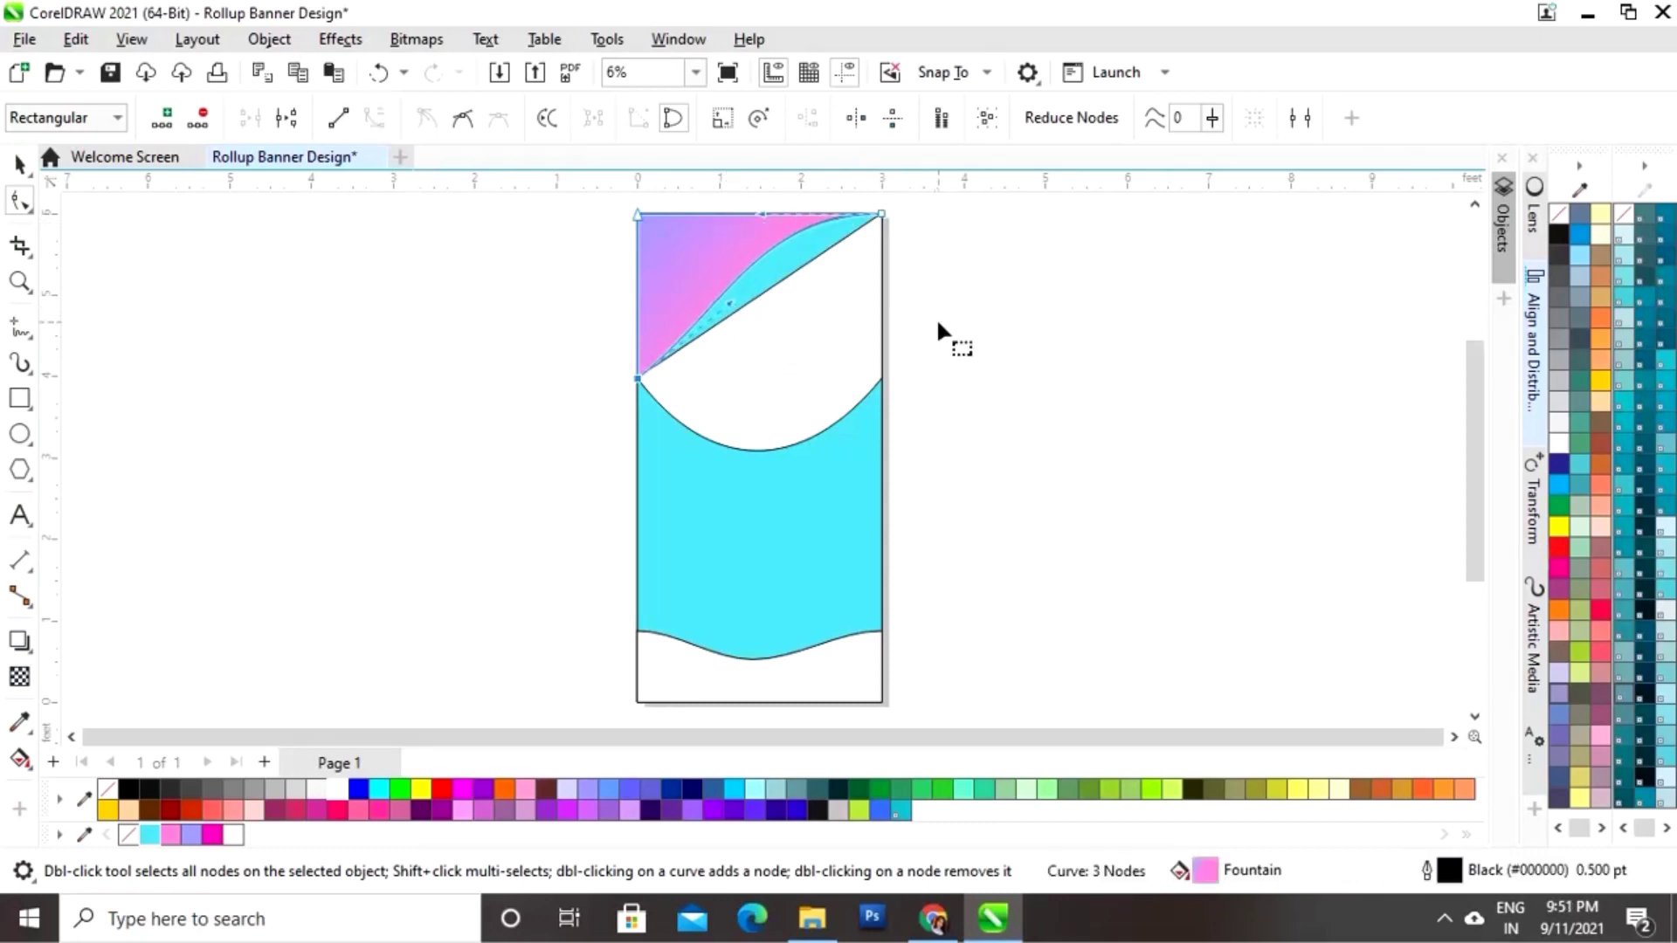
pyautogui.click(863, 340)
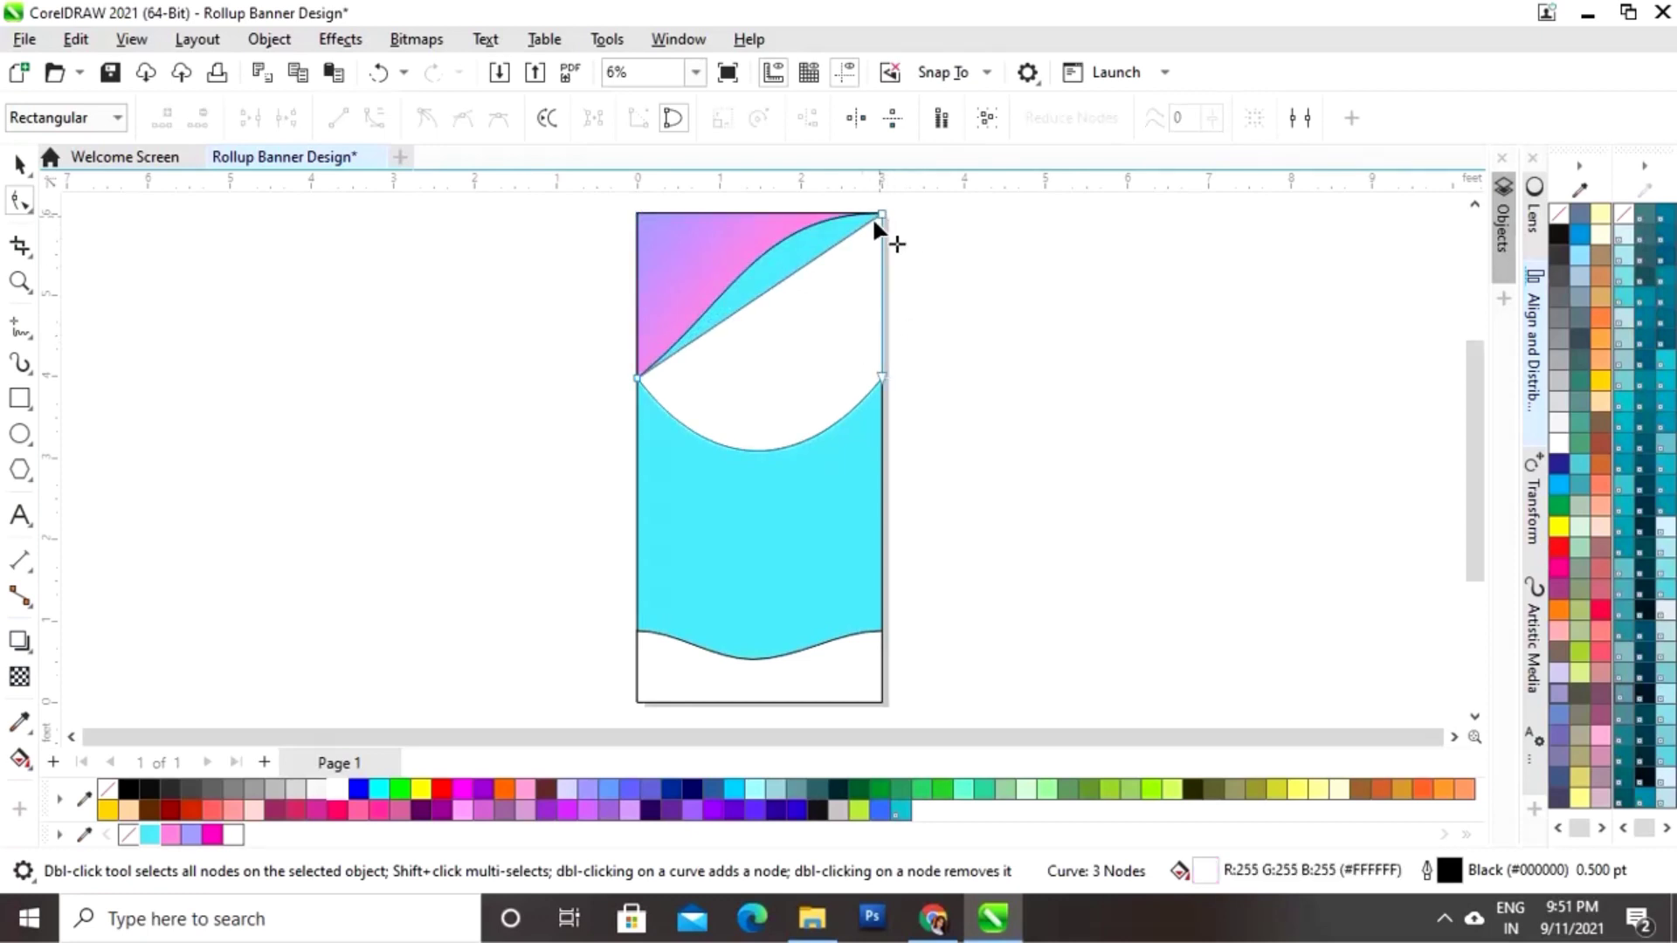
# Step: Convert the white shape's slanted top edge to a curve and bend it into a smooth arc
pyautogui.click(767, 292)
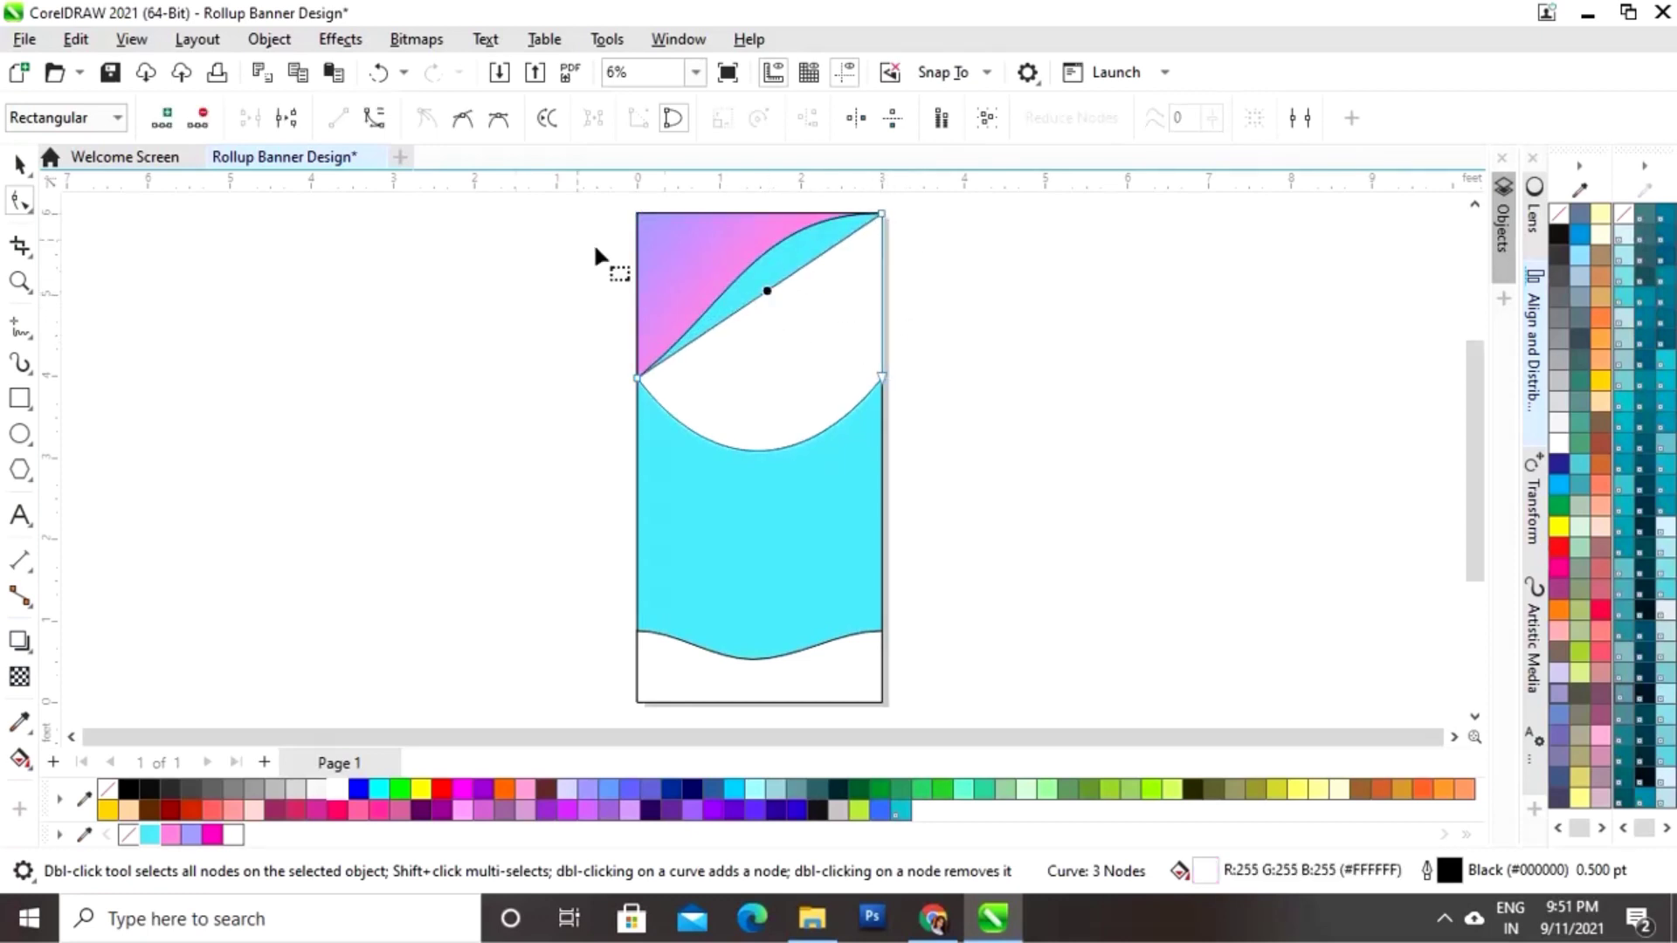
pyautogui.click(376, 119)
pyautogui.moveTo(811, 276); pyautogui.dragTo(795, 261)
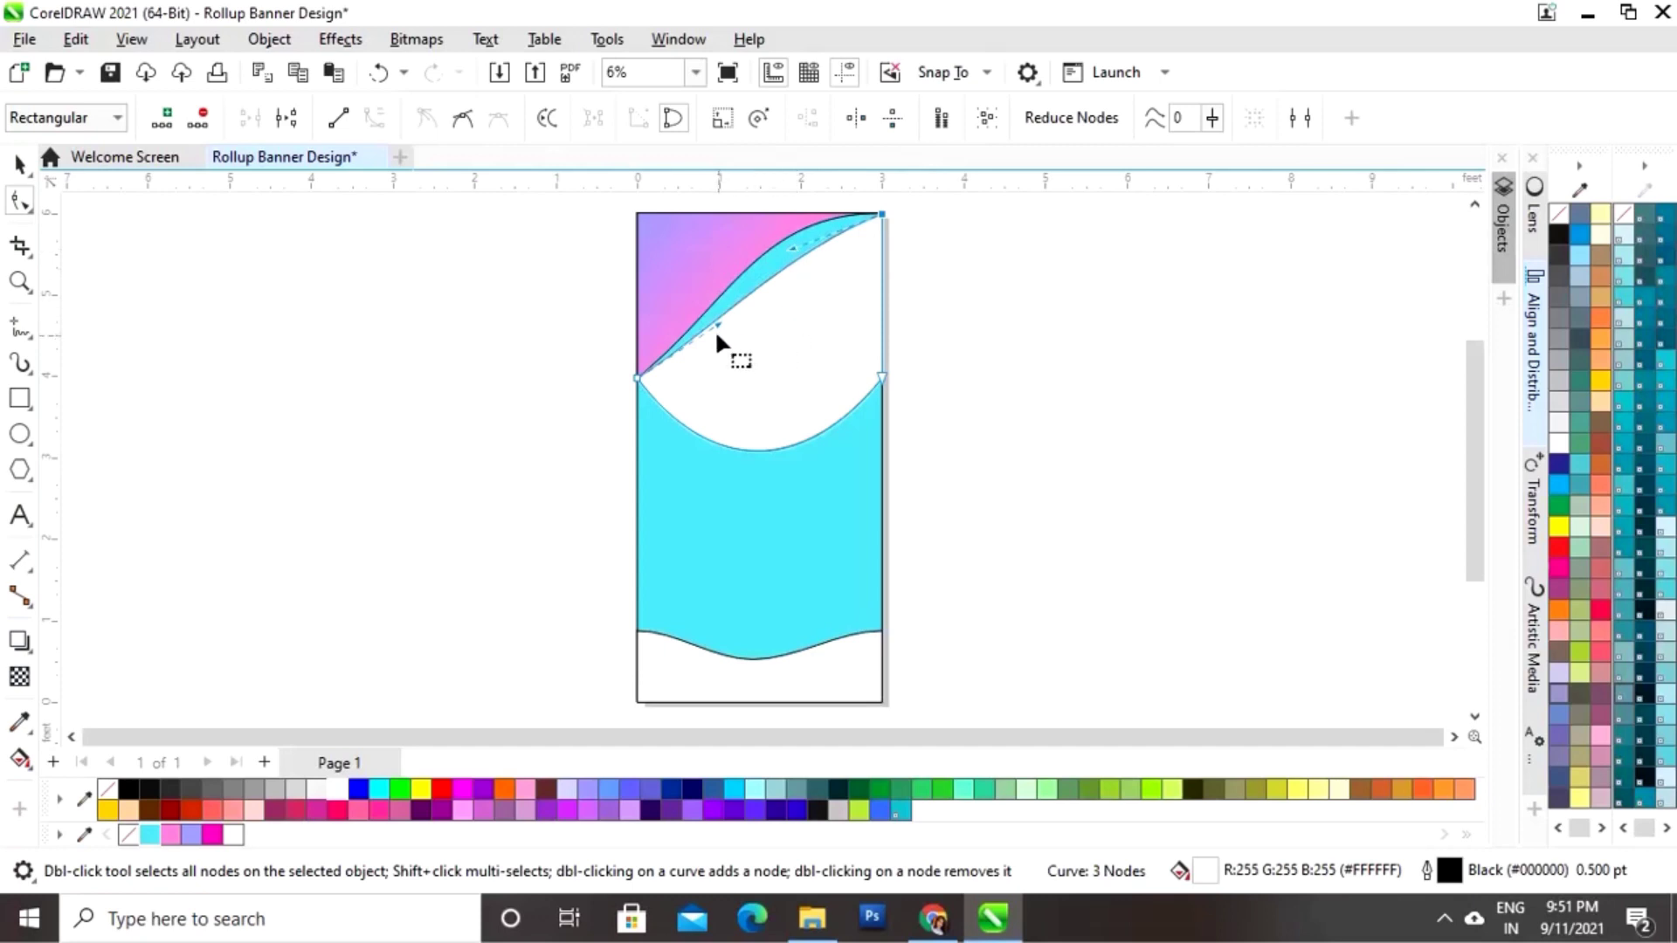
pyautogui.moveTo(719, 325); pyautogui.dragTo(696, 379)
pyautogui.moveTo(791, 251); pyautogui.dragTo(792, 245)
pyautogui.moveTo(703, 377); pyautogui.dragTo(695, 382)
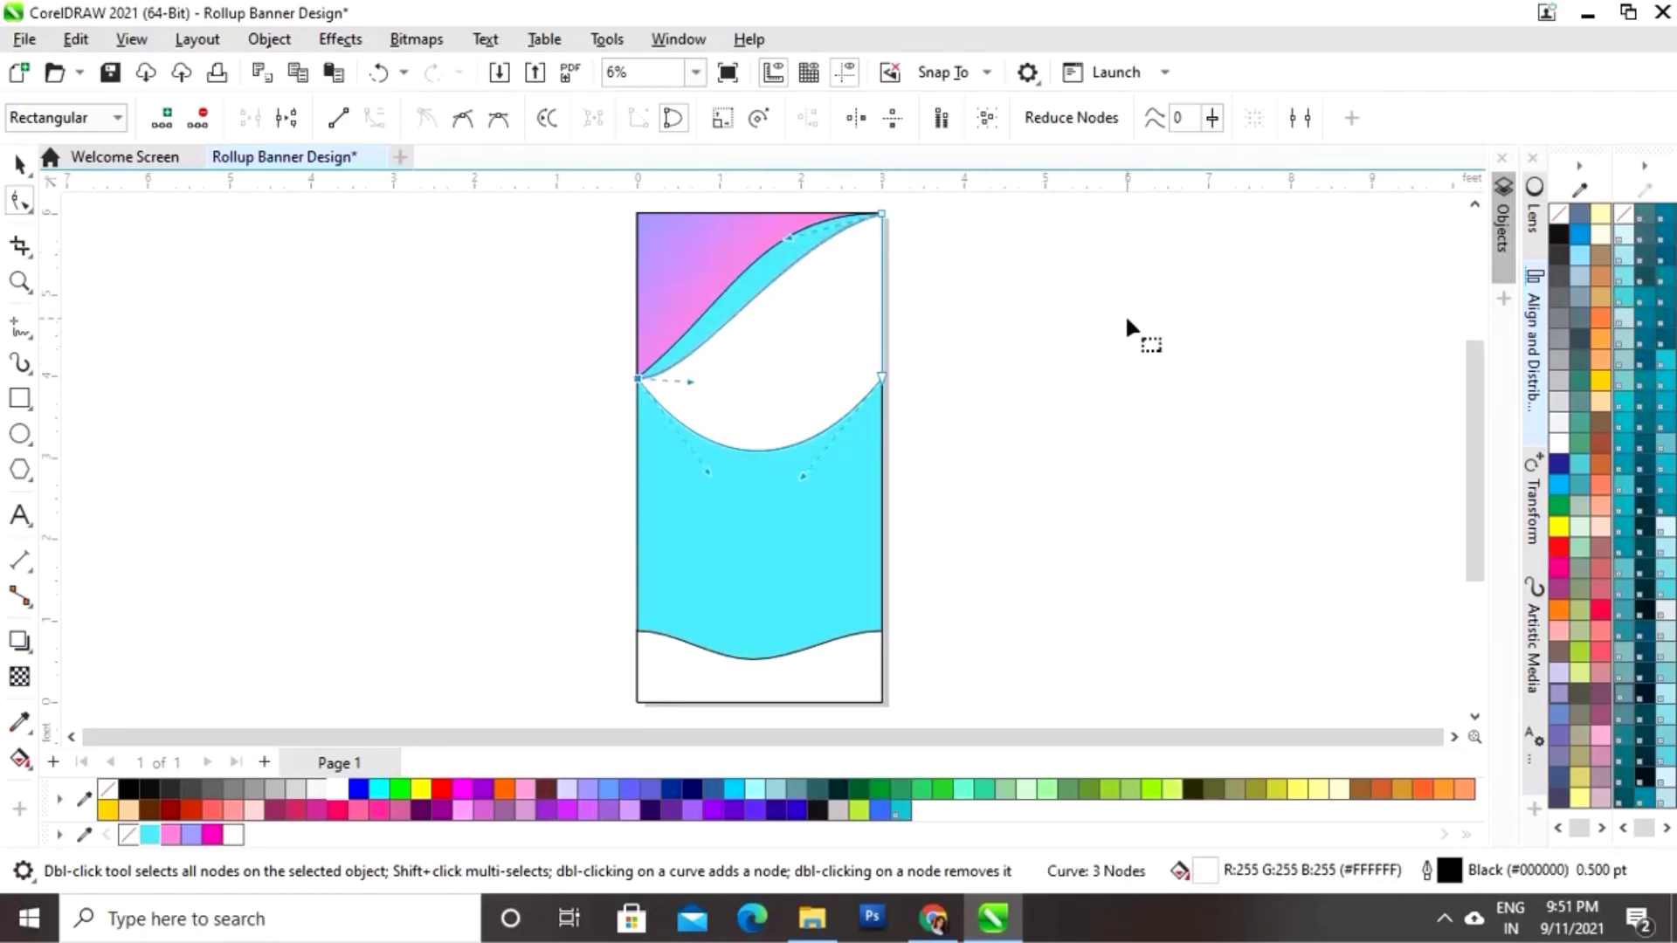
# Step: Fill the bottom wave with pink
pyautogui.click(19, 163)
pyautogui.click(393, 374)
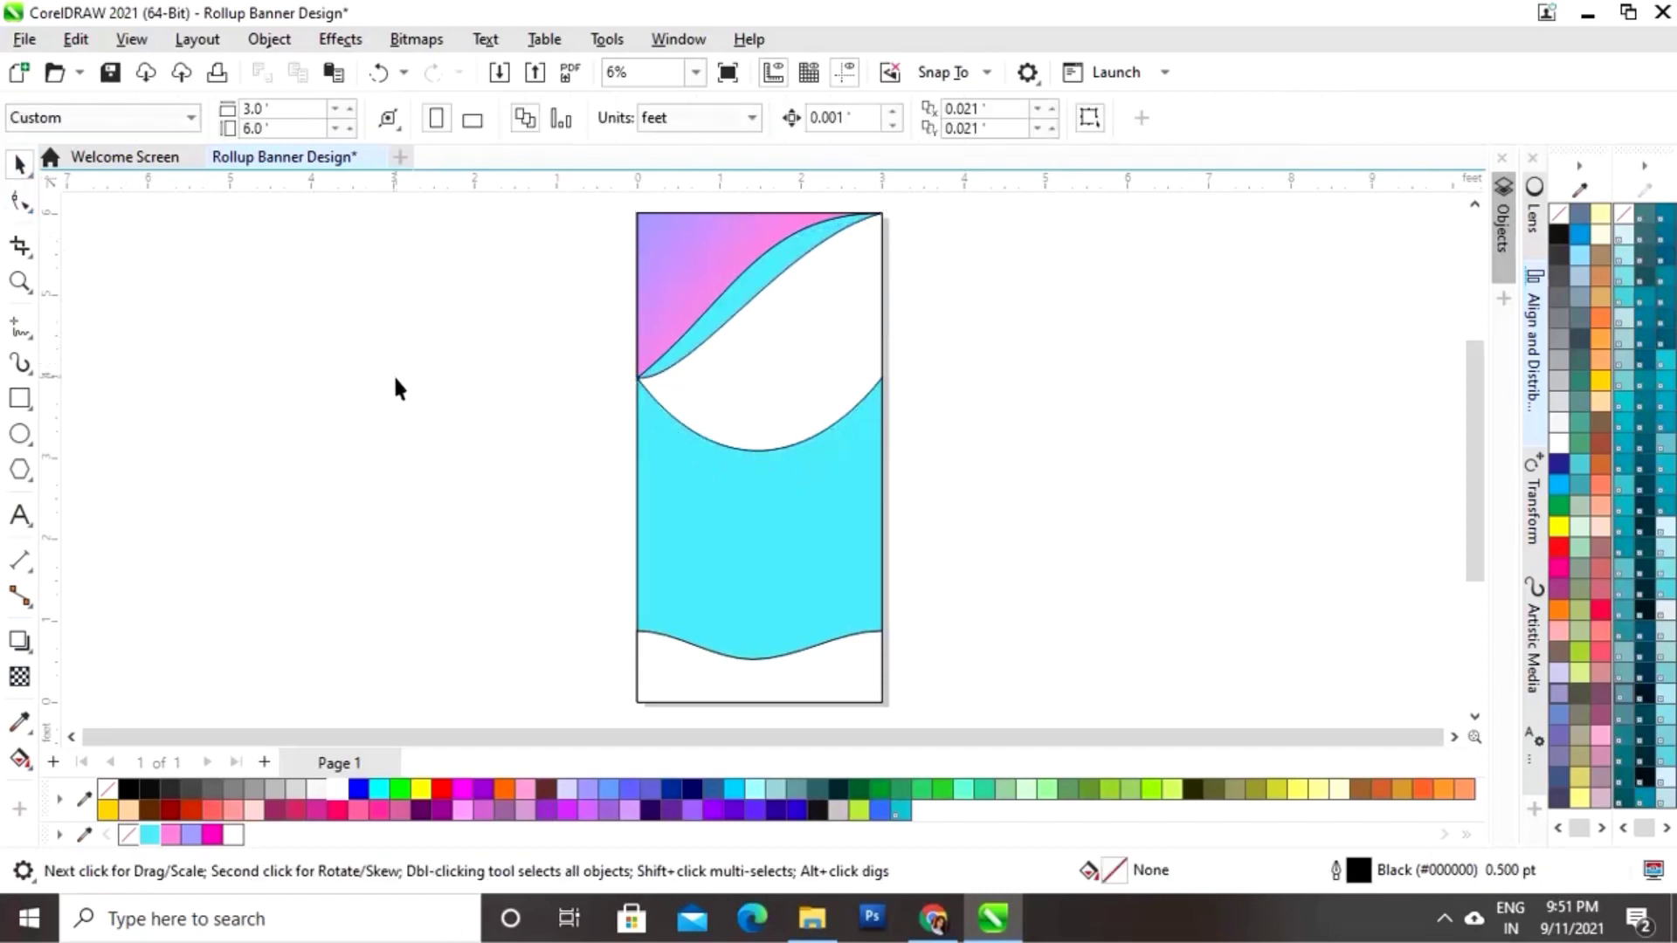
pyautogui.click(775, 685)
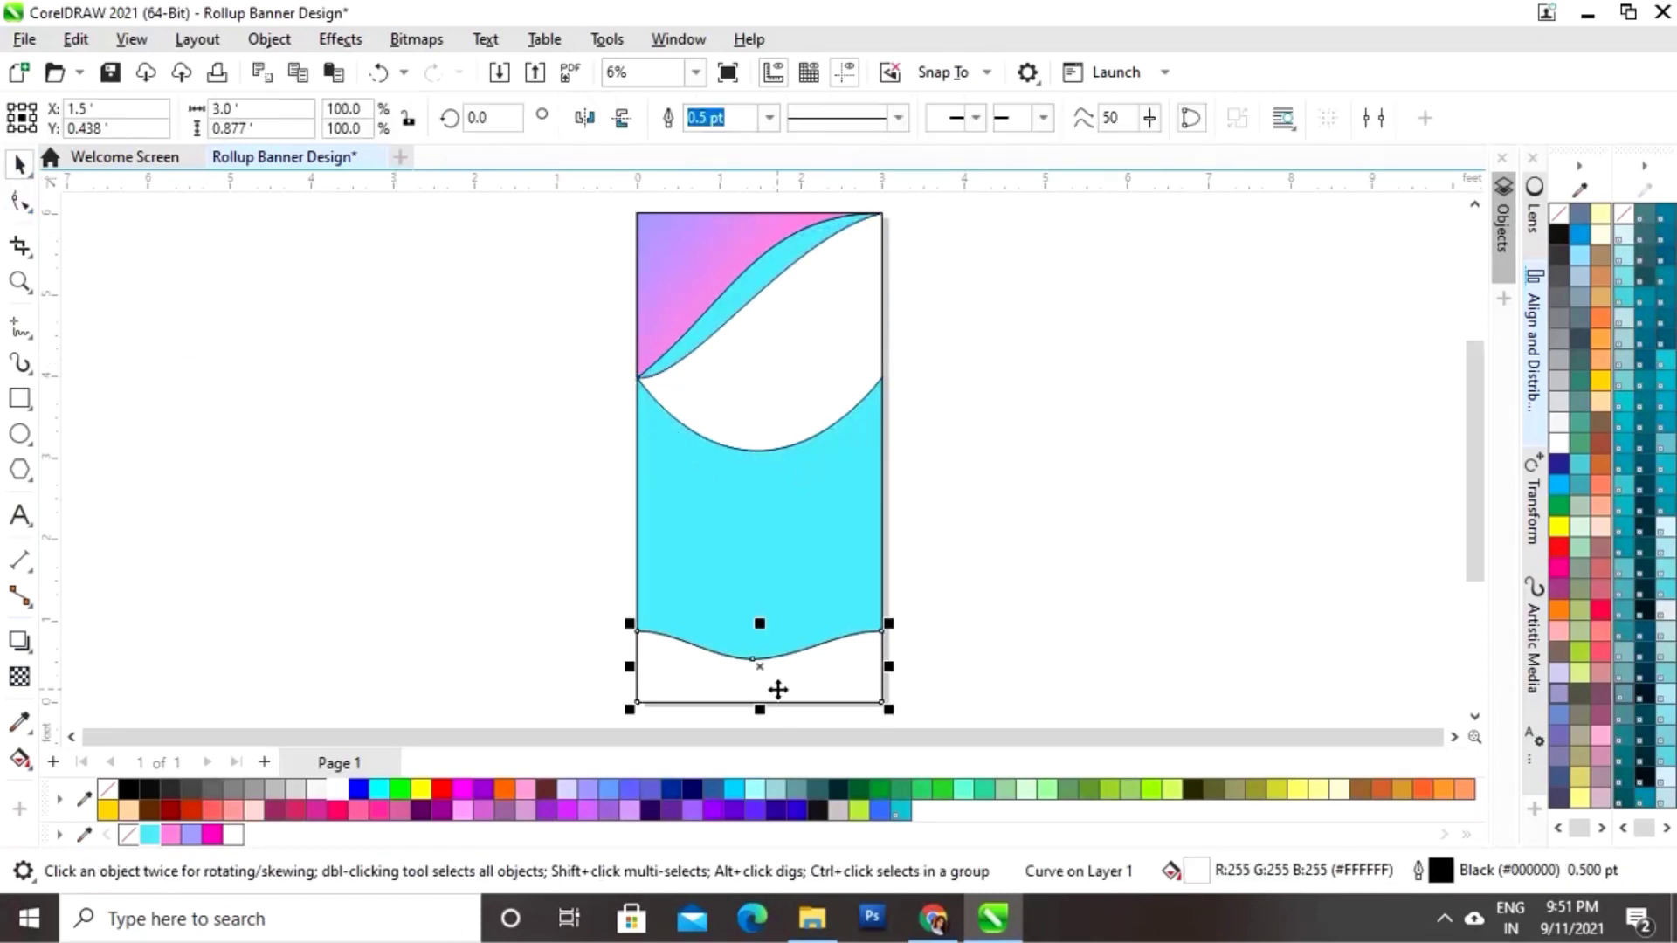
pyautogui.click(169, 835)
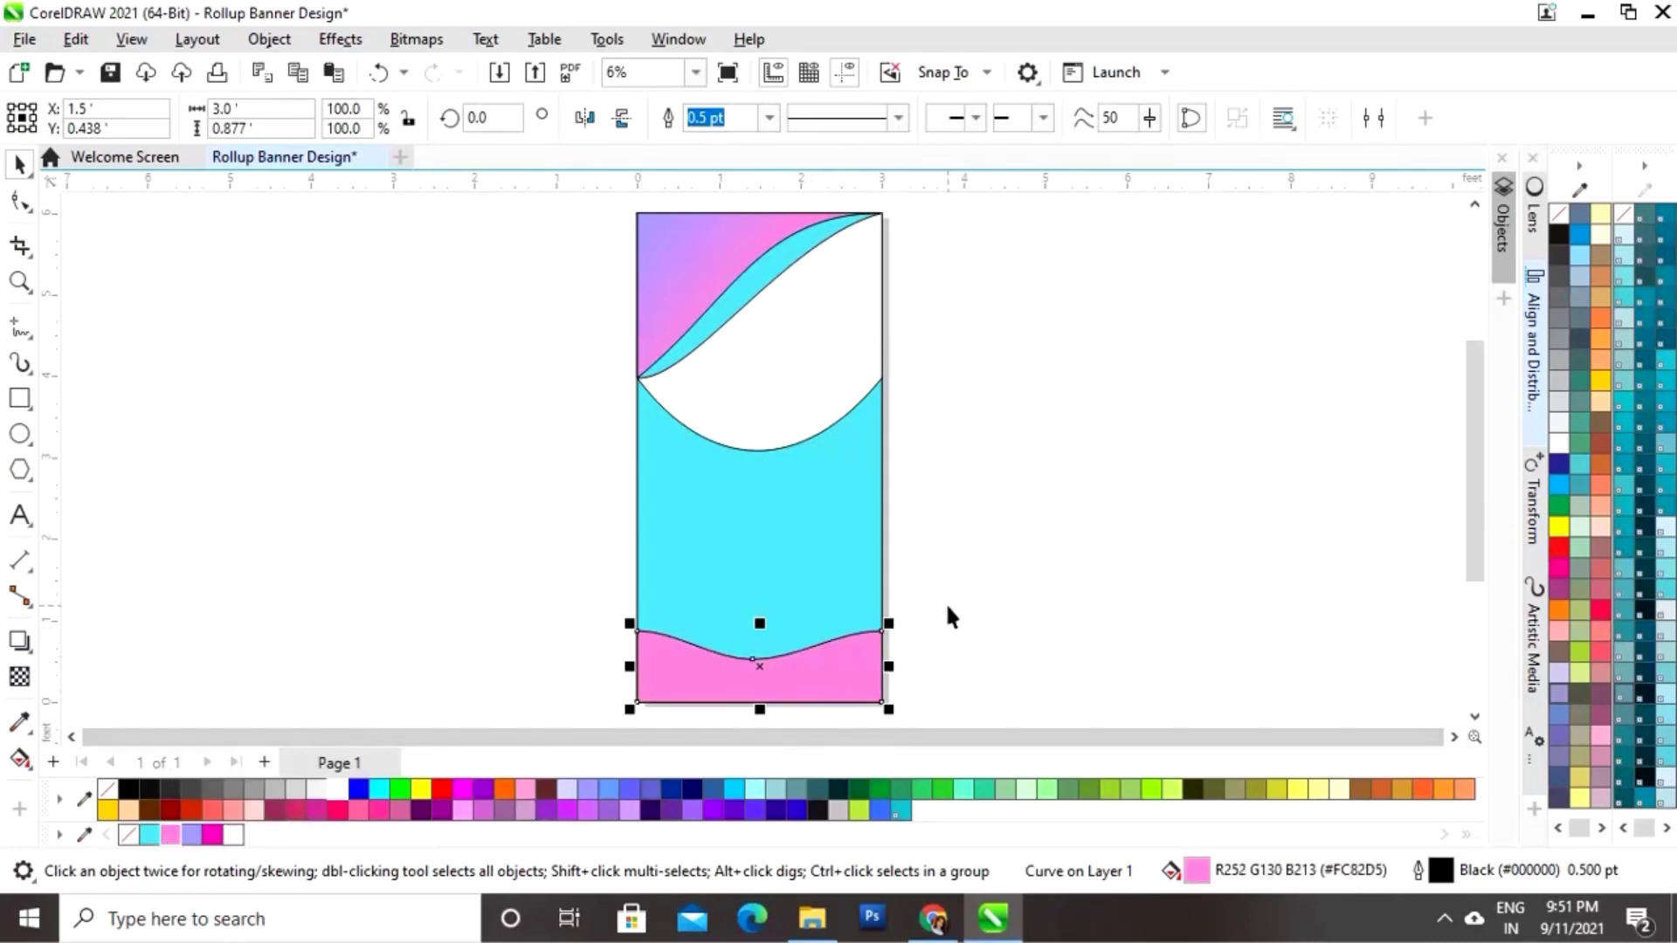
# Step: Duplicate the wave slightly shorter and fill the copy lavender (#9C9AFD)
pyautogui.moveTo(755, 620); pyautogui.dragTo(758, 632)
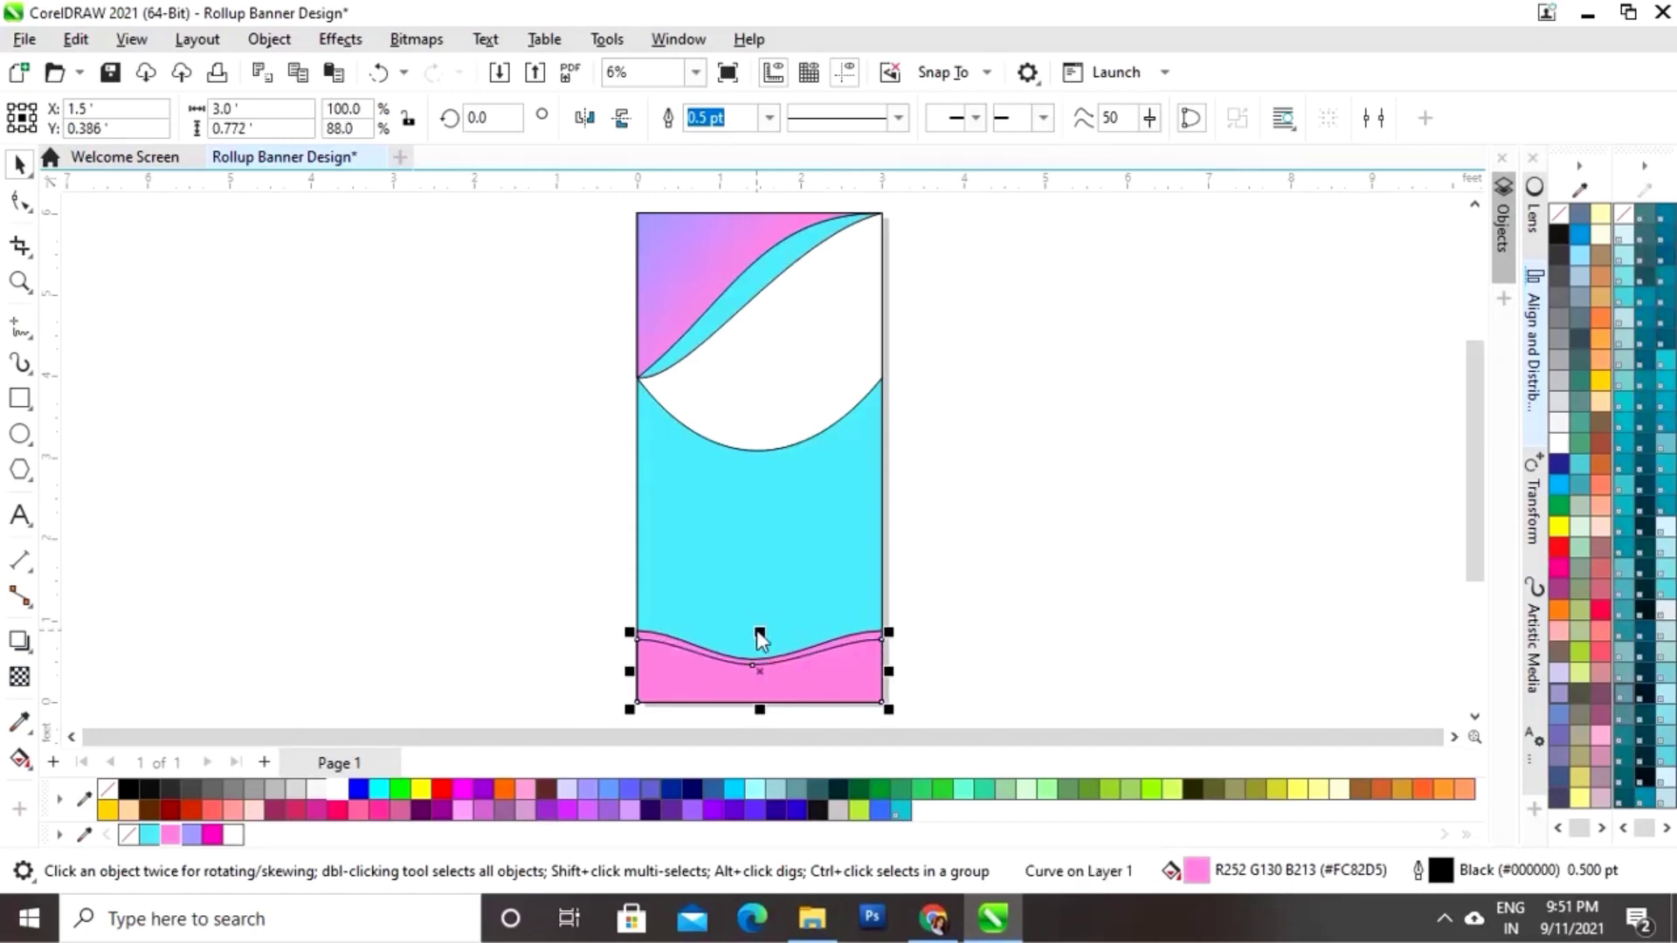
pyautogui.click(193, 836)
pyautogui.click(484, 557)
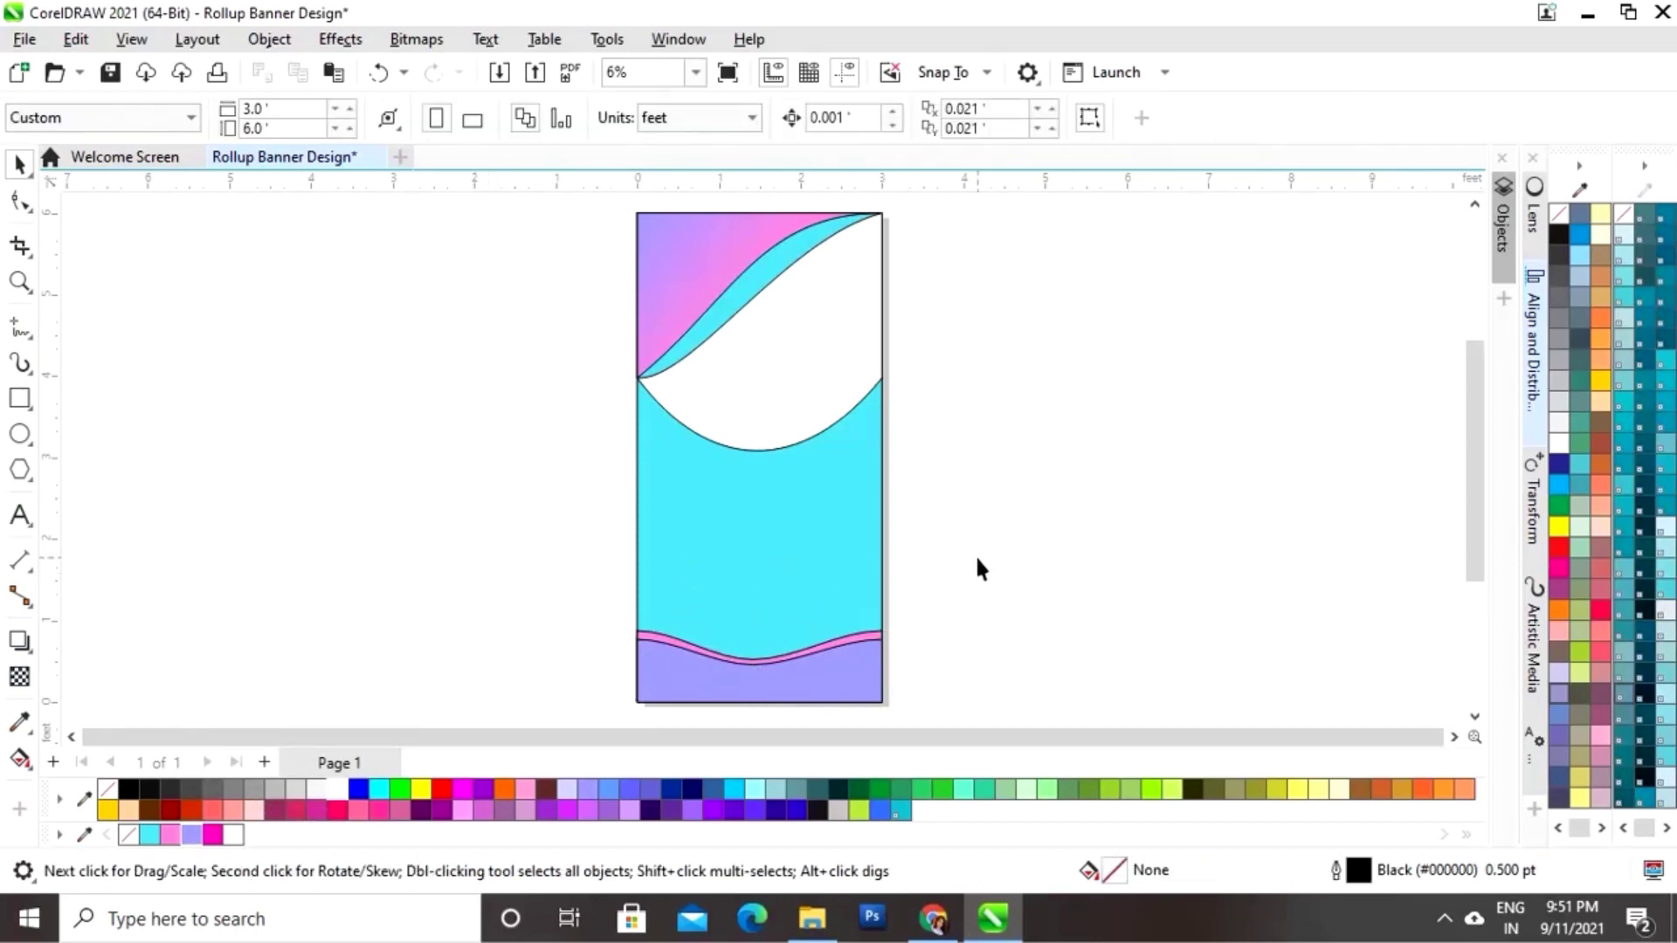
# Step: Drag Facial (2).jpg, Facial.jpg, pngegg (3).png and spa.jpg from the Images folder onto the page
pyautogui.click(814, 931)
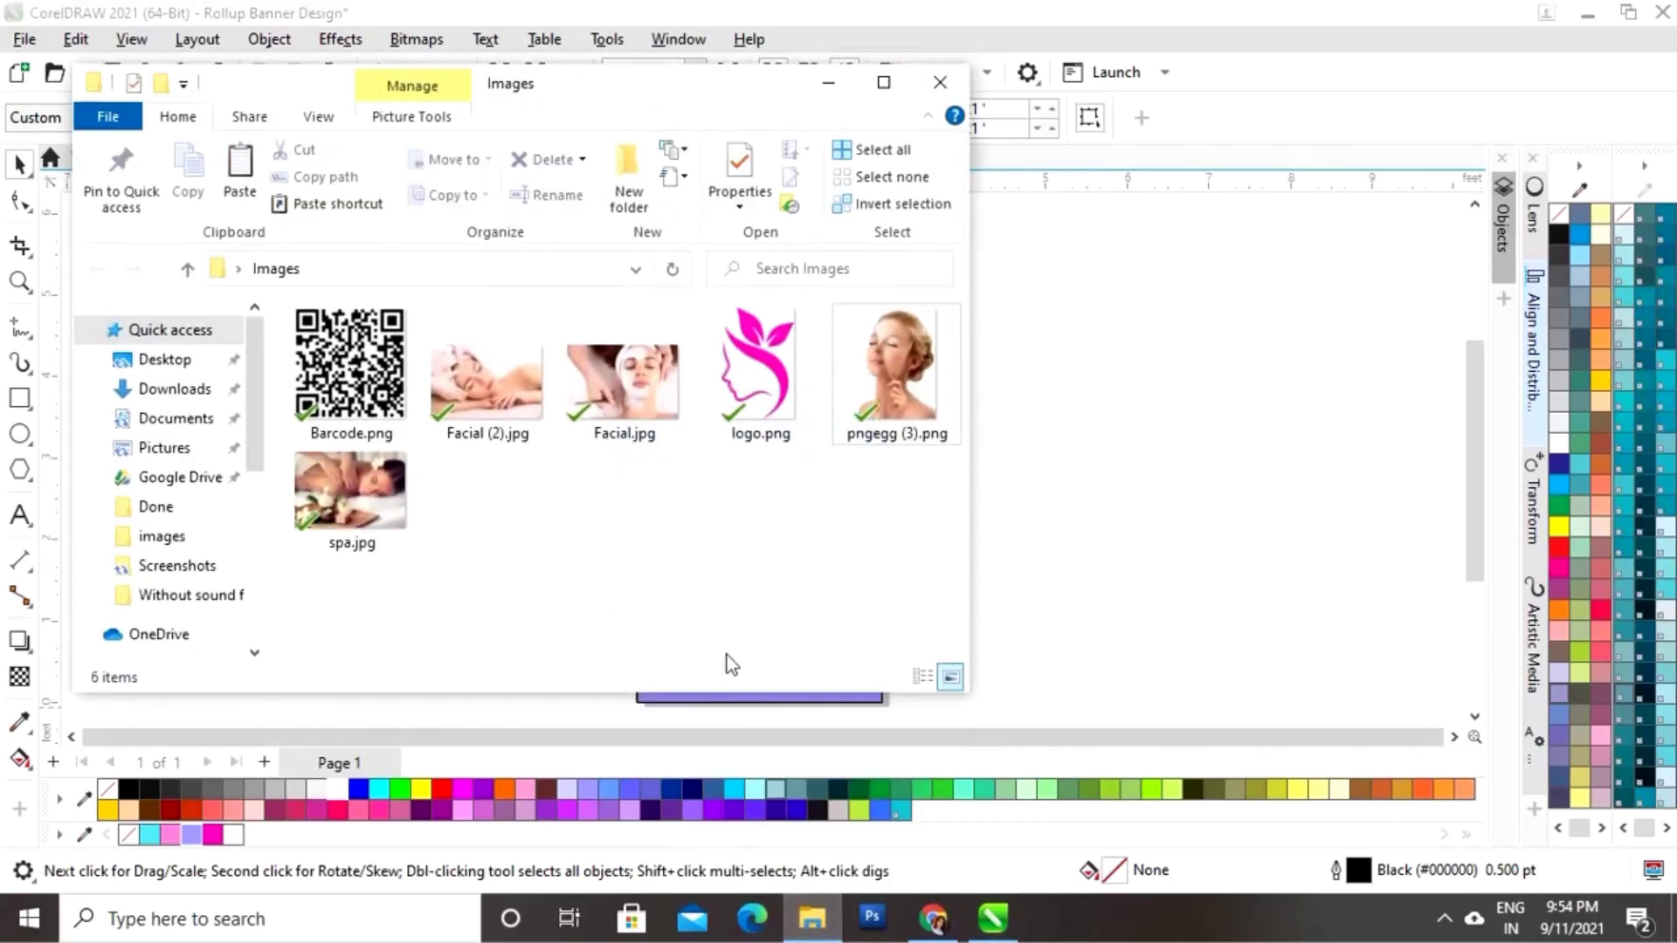
pyautogui.click(487, 433)
pyautogui.keyDown('ctrl'); pyautogui.click(622, 388); pyautogui.keyUp('ctrl')
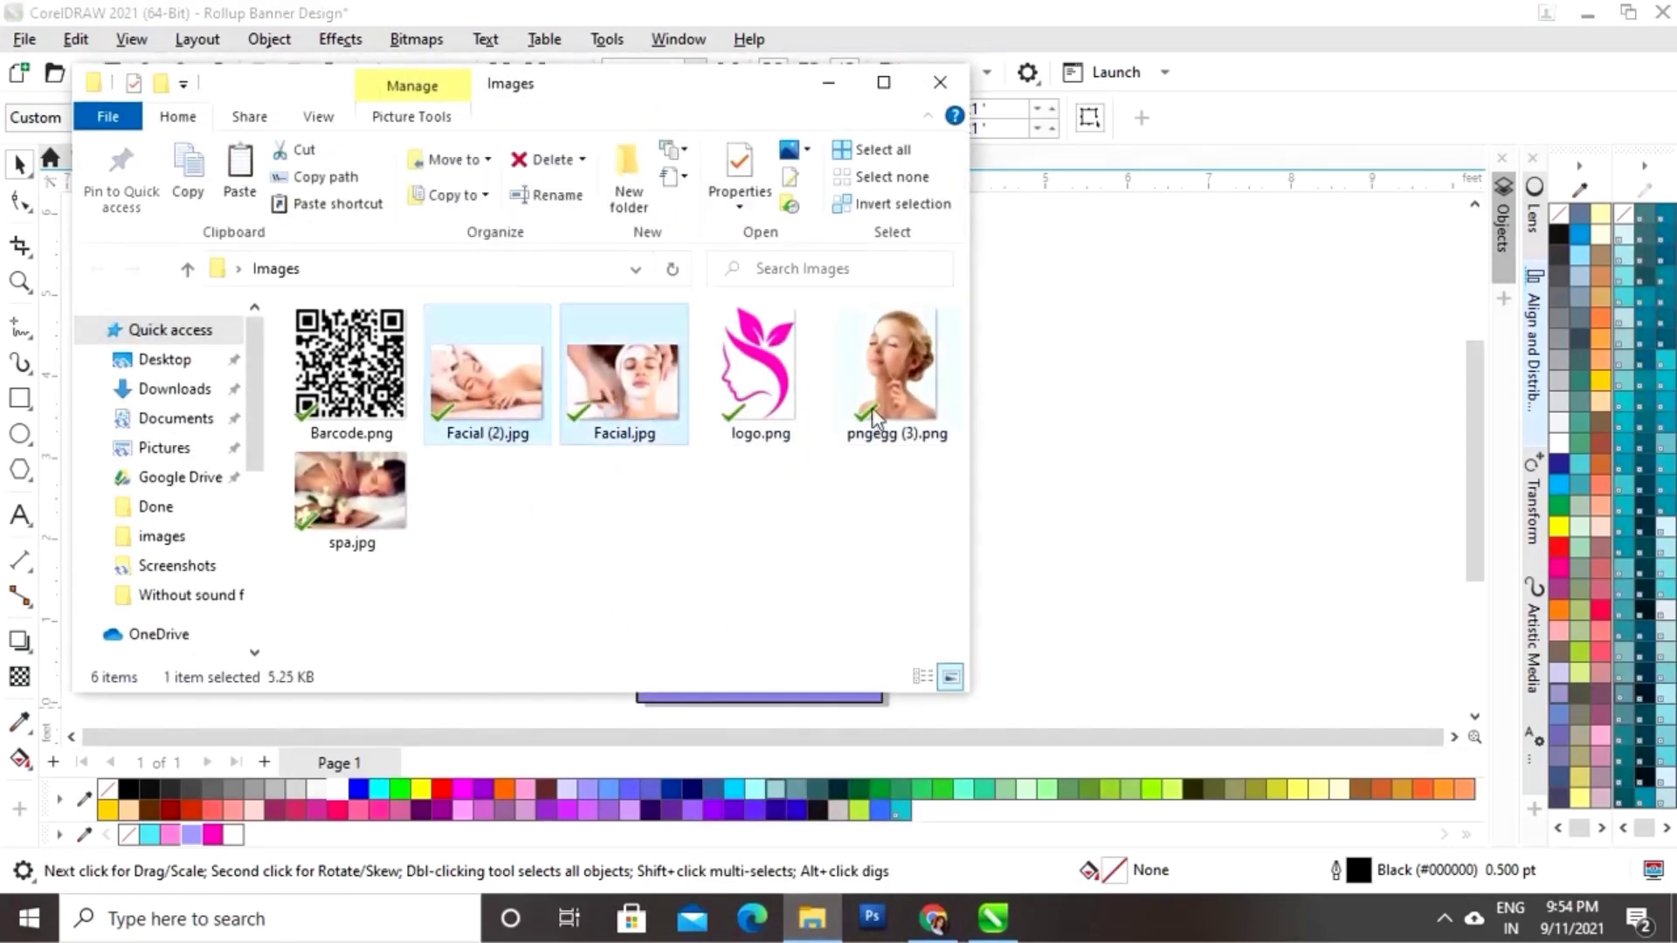
pyautogui.keyDown('ctrl'); pyautogui.click(878, 410); pyautogui.keyUp('ctrl')
pyautogui.keyDown('ctrl'); pyautogui.click(354, 502); pyautogui.keyUp('ctrl')
pyautogui.moveTo(585, 377); pyautogui.dragTo(1363, 275)
# Step: Arrange the imported photos beside the banner, enlarging the woman's portrait and a facial photo
pyautogui.moveTo(1265, 359); pyautogui.dragTo(1124, 482)
pyautogui.click(1190, 395)
pyautogui.click(1197, 396)
pyautogui.moveTo(1196, 396); pyautogui.dragTo(1316, 339)
pyautogui.moveTo(1269, 434); pyautogui.dragTo(1261, 504)
pyautogui.click(1214, 408)
pyautogui.moveTo(1222, 384); pyautogui.dragTo(1336, 305)
pyautogui.moveTo(1272, 363); pyautogui.dragTo(1349, 340)
pyautogui.click(1262, 532)
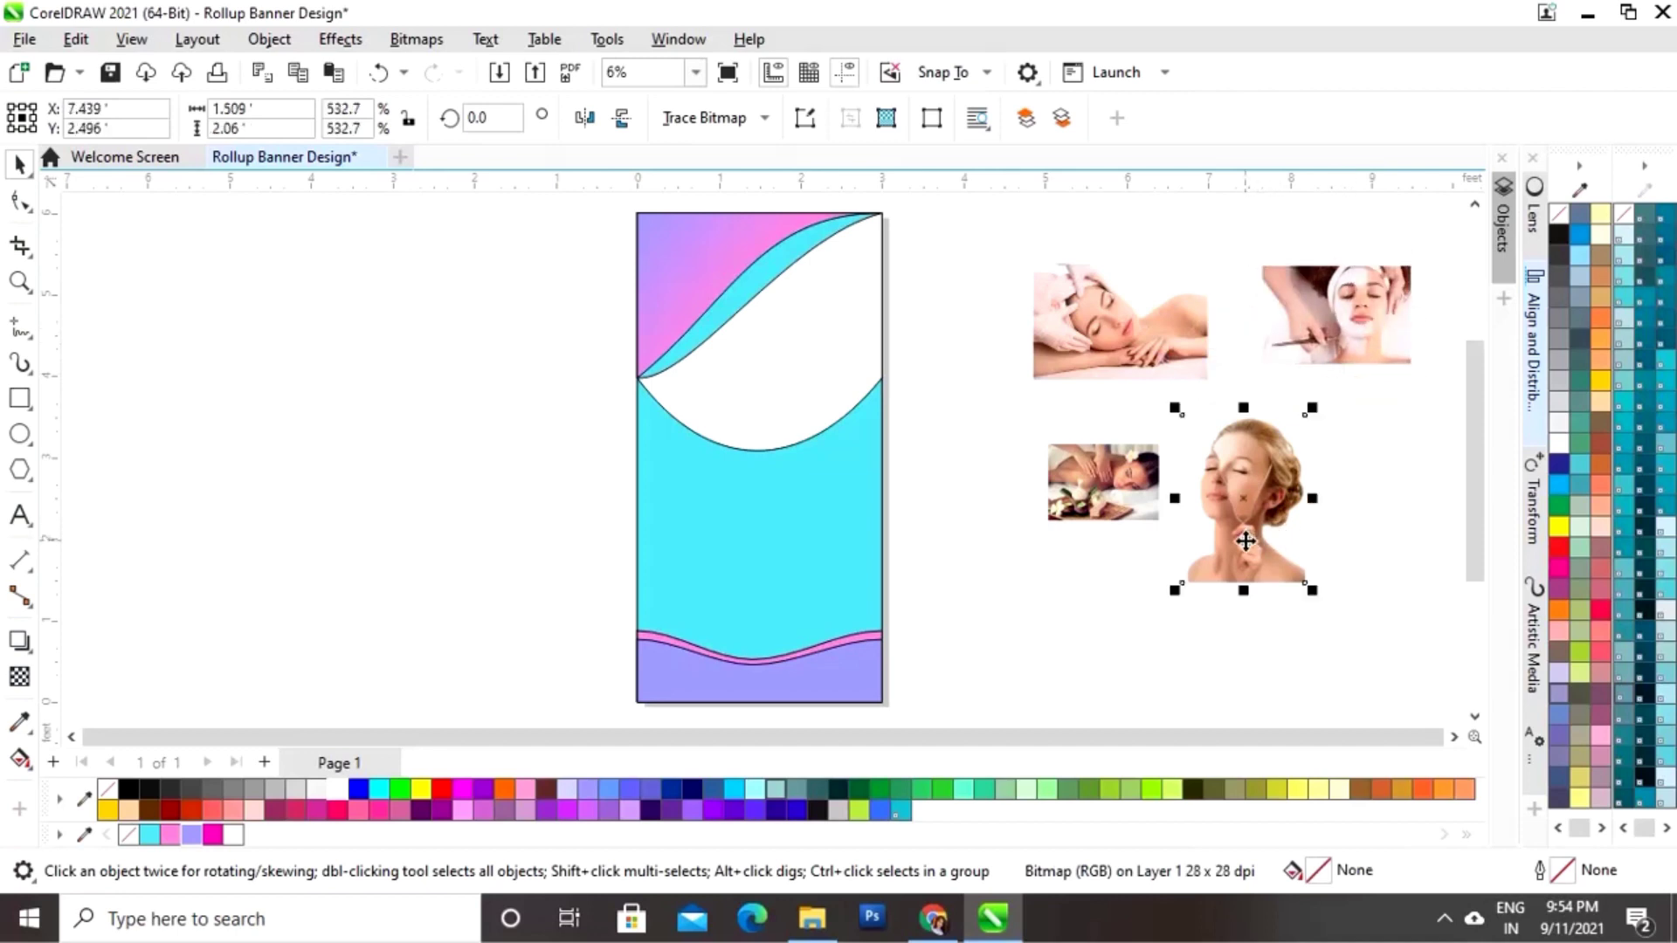
# Step: Move the woman's portrait into the banner's top white area and scale it to fit
pyautogui.moveTo(1258, 554); pyautogui.dragTo(419, 498)
pyautogui.moveTo(473, 359); pyautogui.dragTo(560, 267)
pyautogui.moveTo(441, 464); pyautogui.dragTo(770, 400)
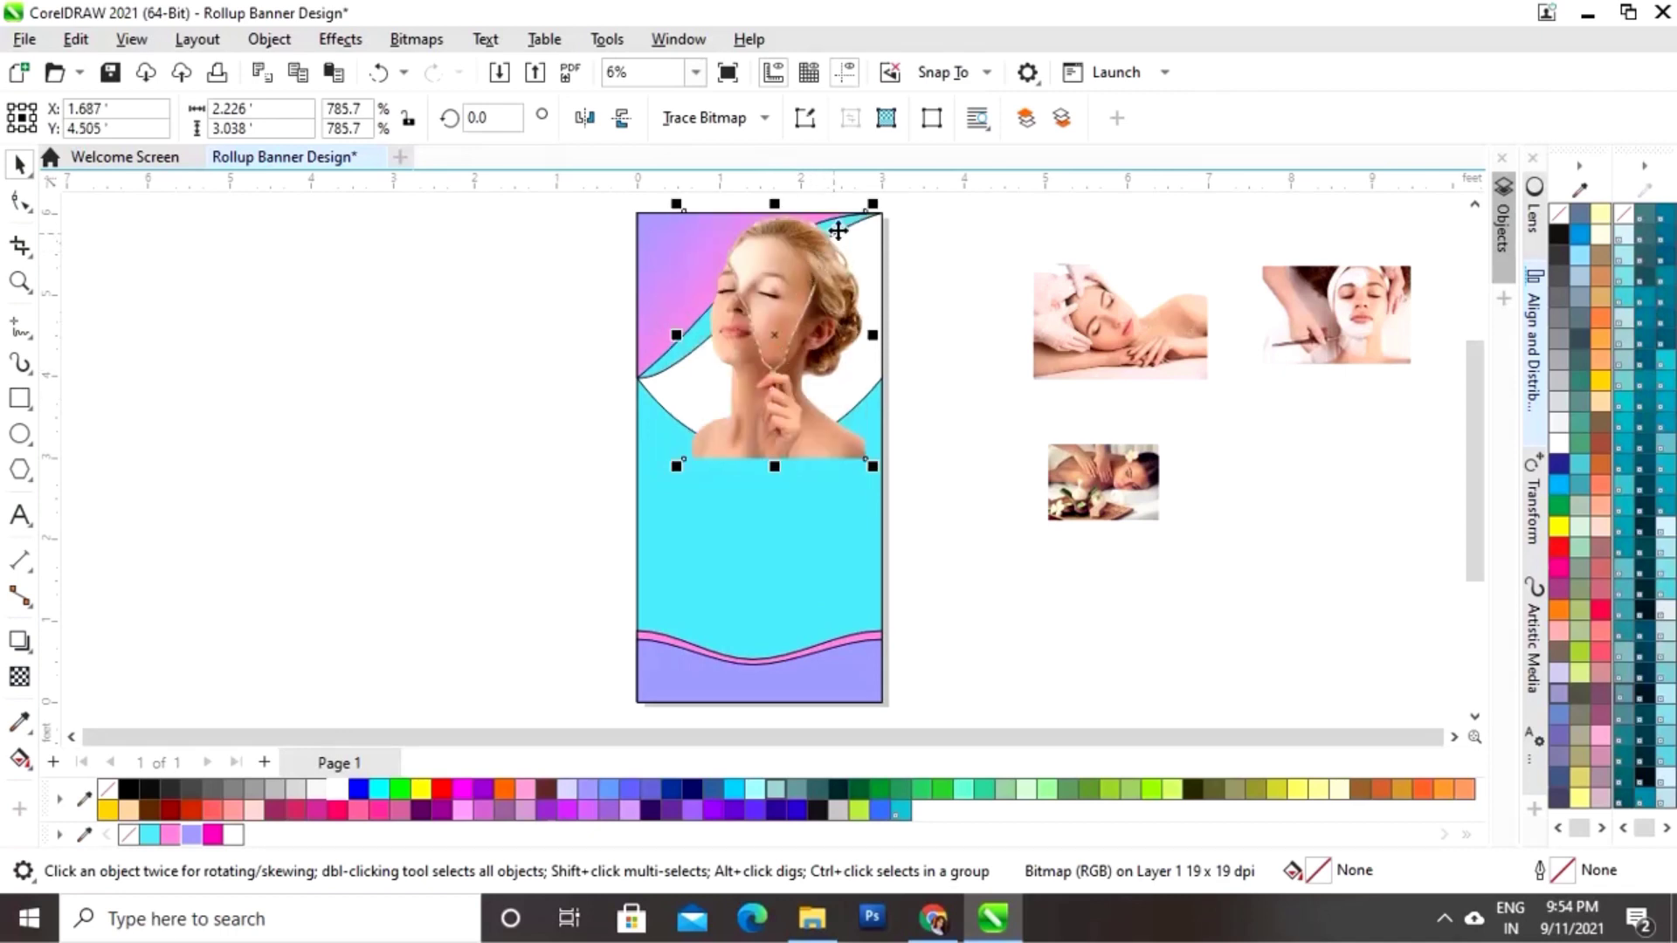
pyautogui.moveTo(872, 207); pyautogui.dragTo(858, 235)
pyautogui.moveTo(804, 318); pyautogui.dragTo(810, 323)
pyautogui.moveTo(858, 241); pyautogui.dragTo(847, 255)
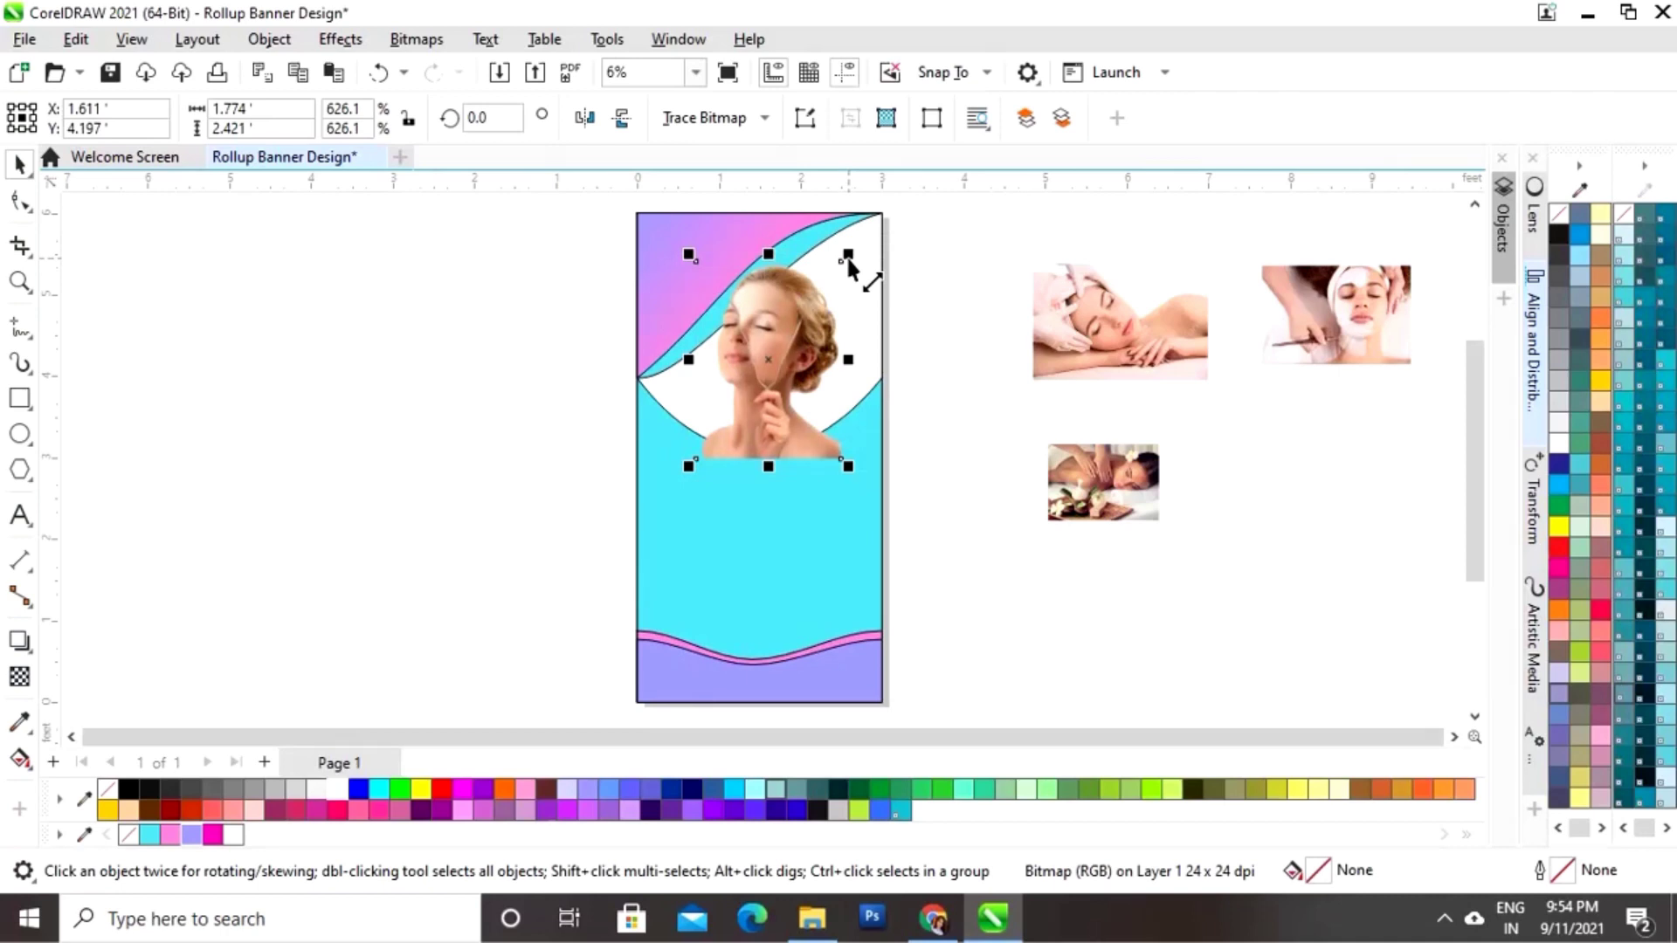
# Step: Enlarge and reposition the portrait within the curve, and place a copy left of the page
pyautogui.moveTo(774, 373); pyautogui.dragTo(782, 350)
pyautogui.moveTo(704, 466); pyautogui.dragTo(685, 489)
pyautogui.moveTo(774, 418); pyautogui.dragTo(788, 393)
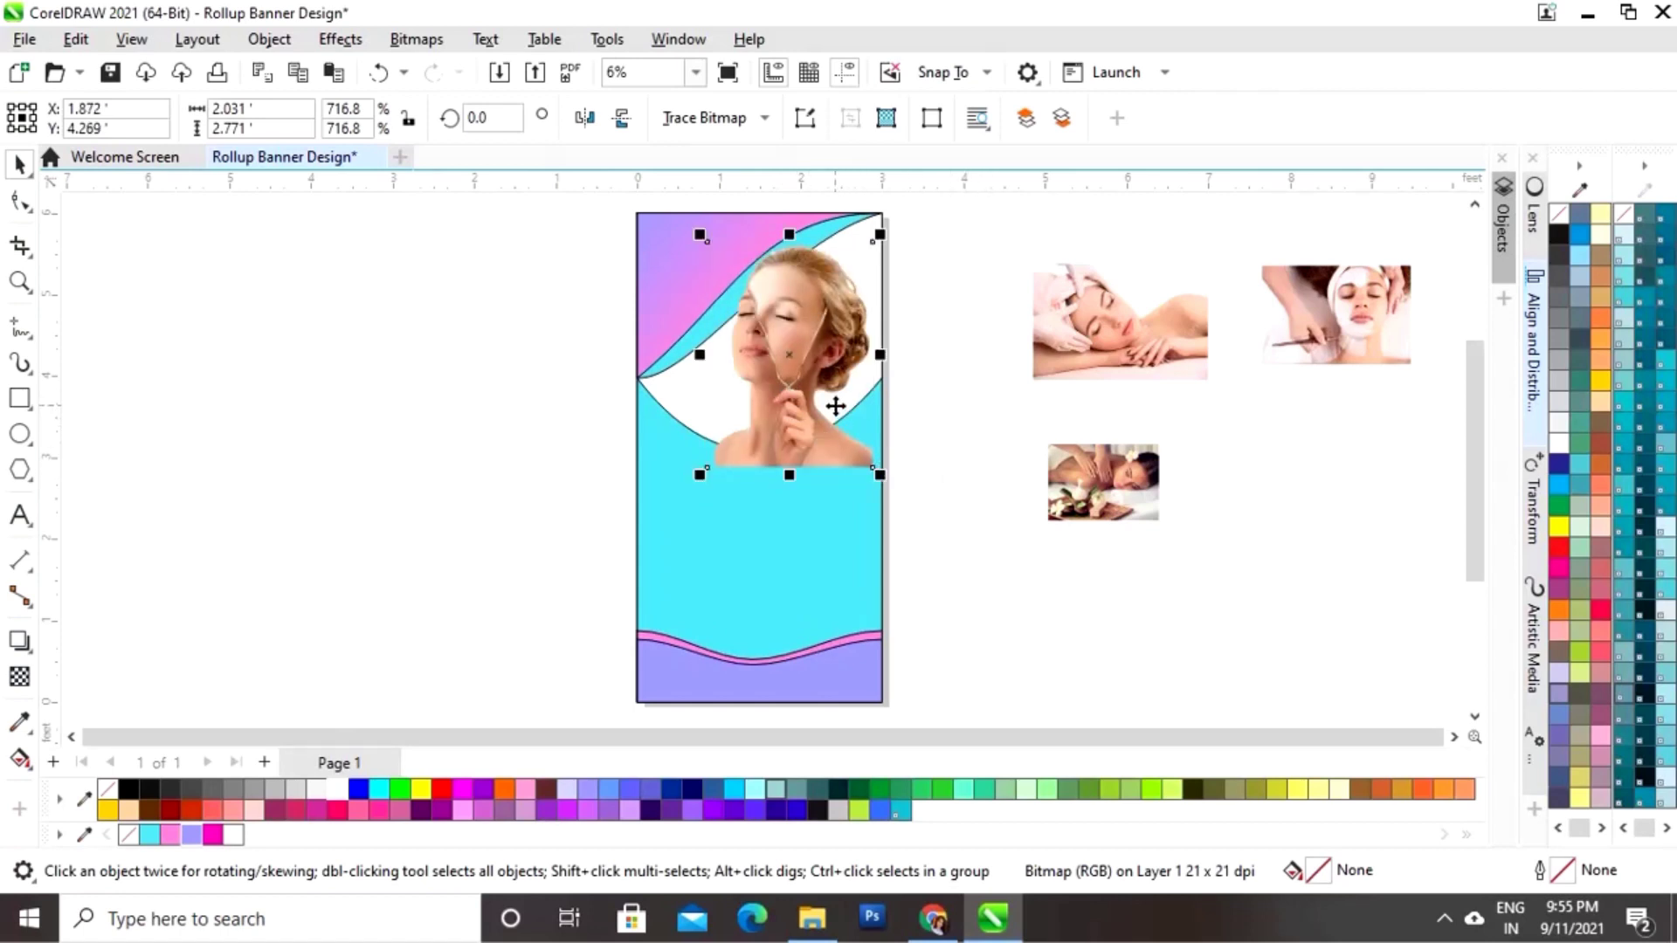
pyautogui.moveTo(792, 358); pyautogui.dragTo(496, 363)
pyautogui.click(472, 542)
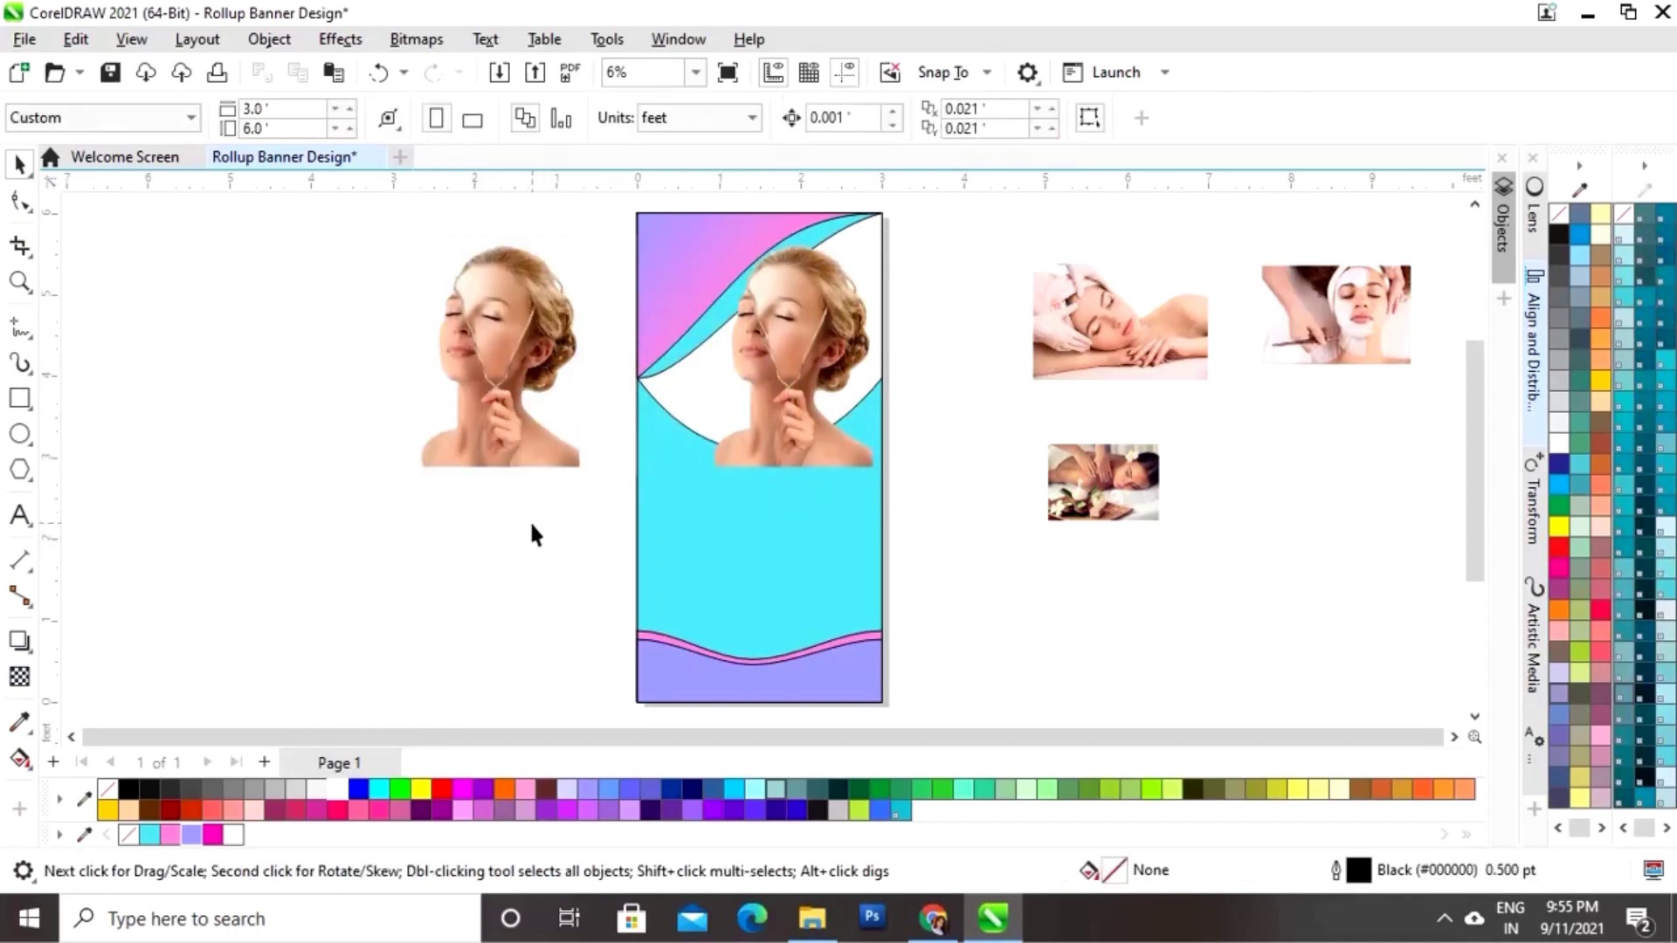
# Step: PowerClip the woman's portrait inside the upper white curved shape
pyautogui.click(794, 404)
pyautogui.rightClick(794, 404)
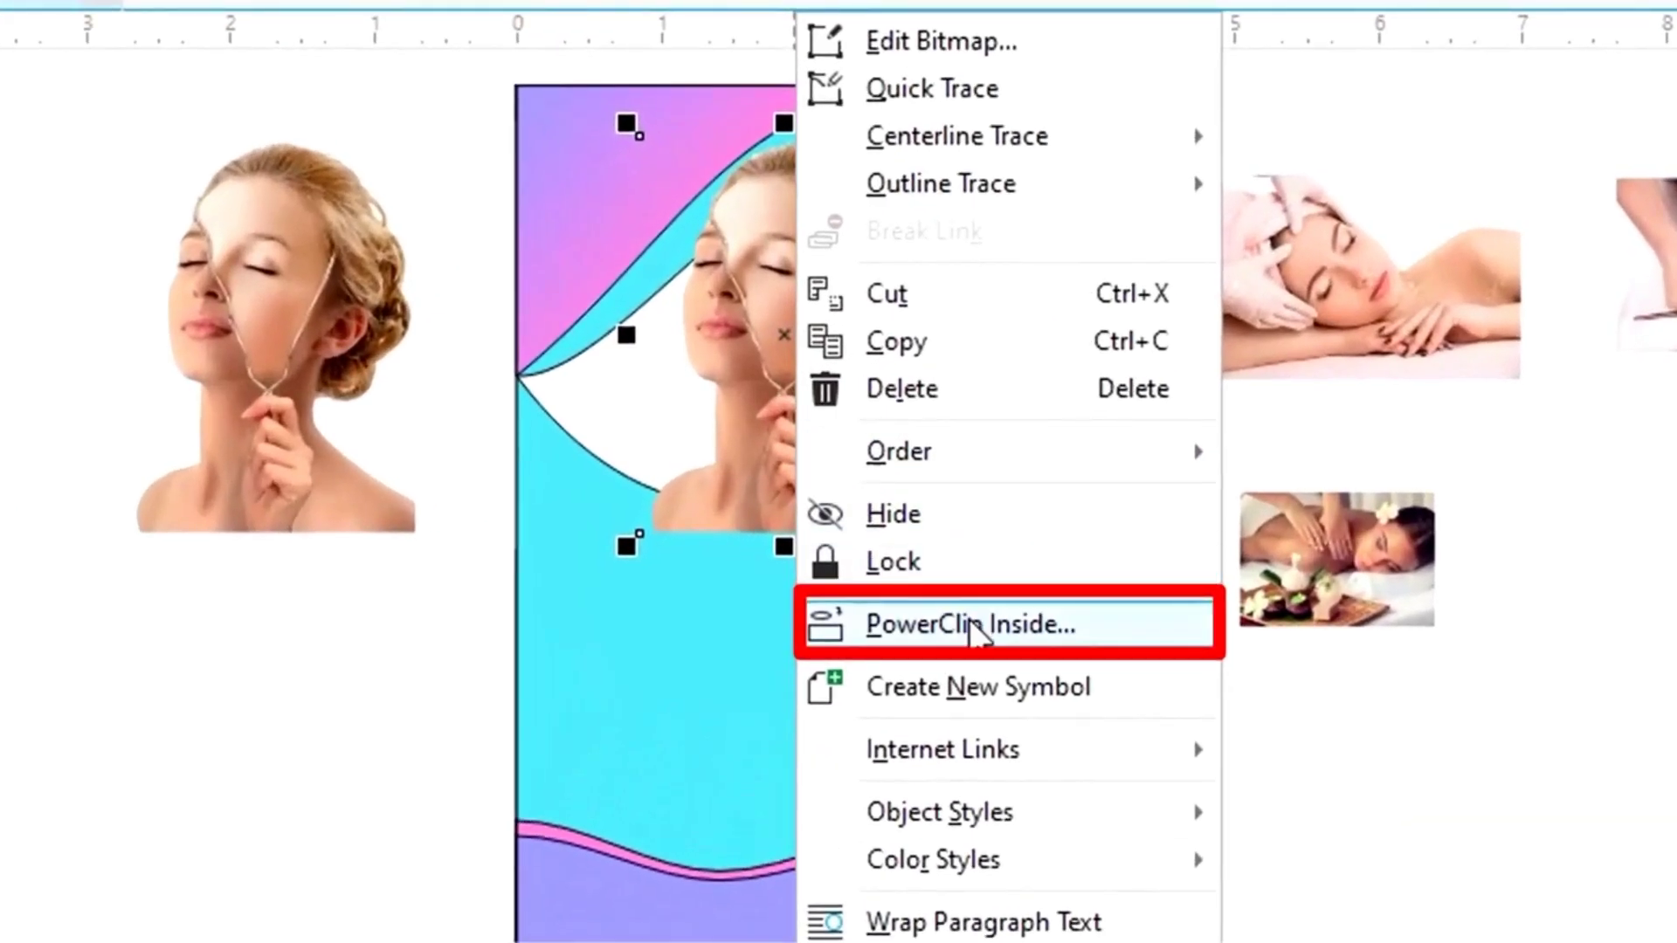
pyautogui.click(967, 618)
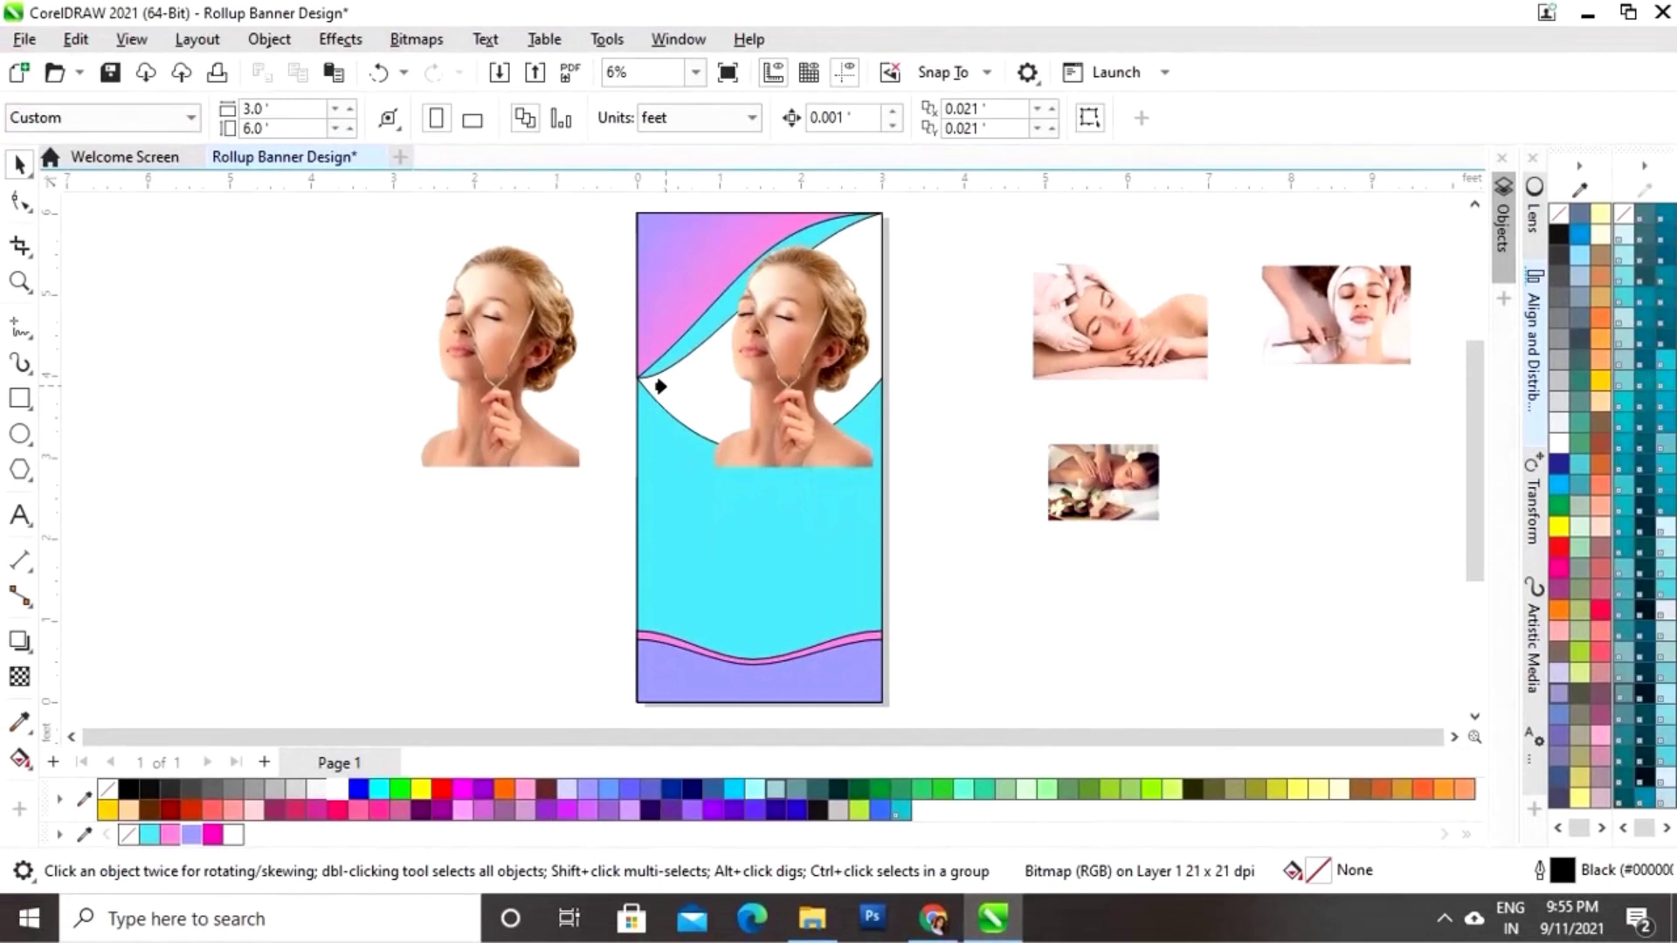
pyautogui.click(659, 386)
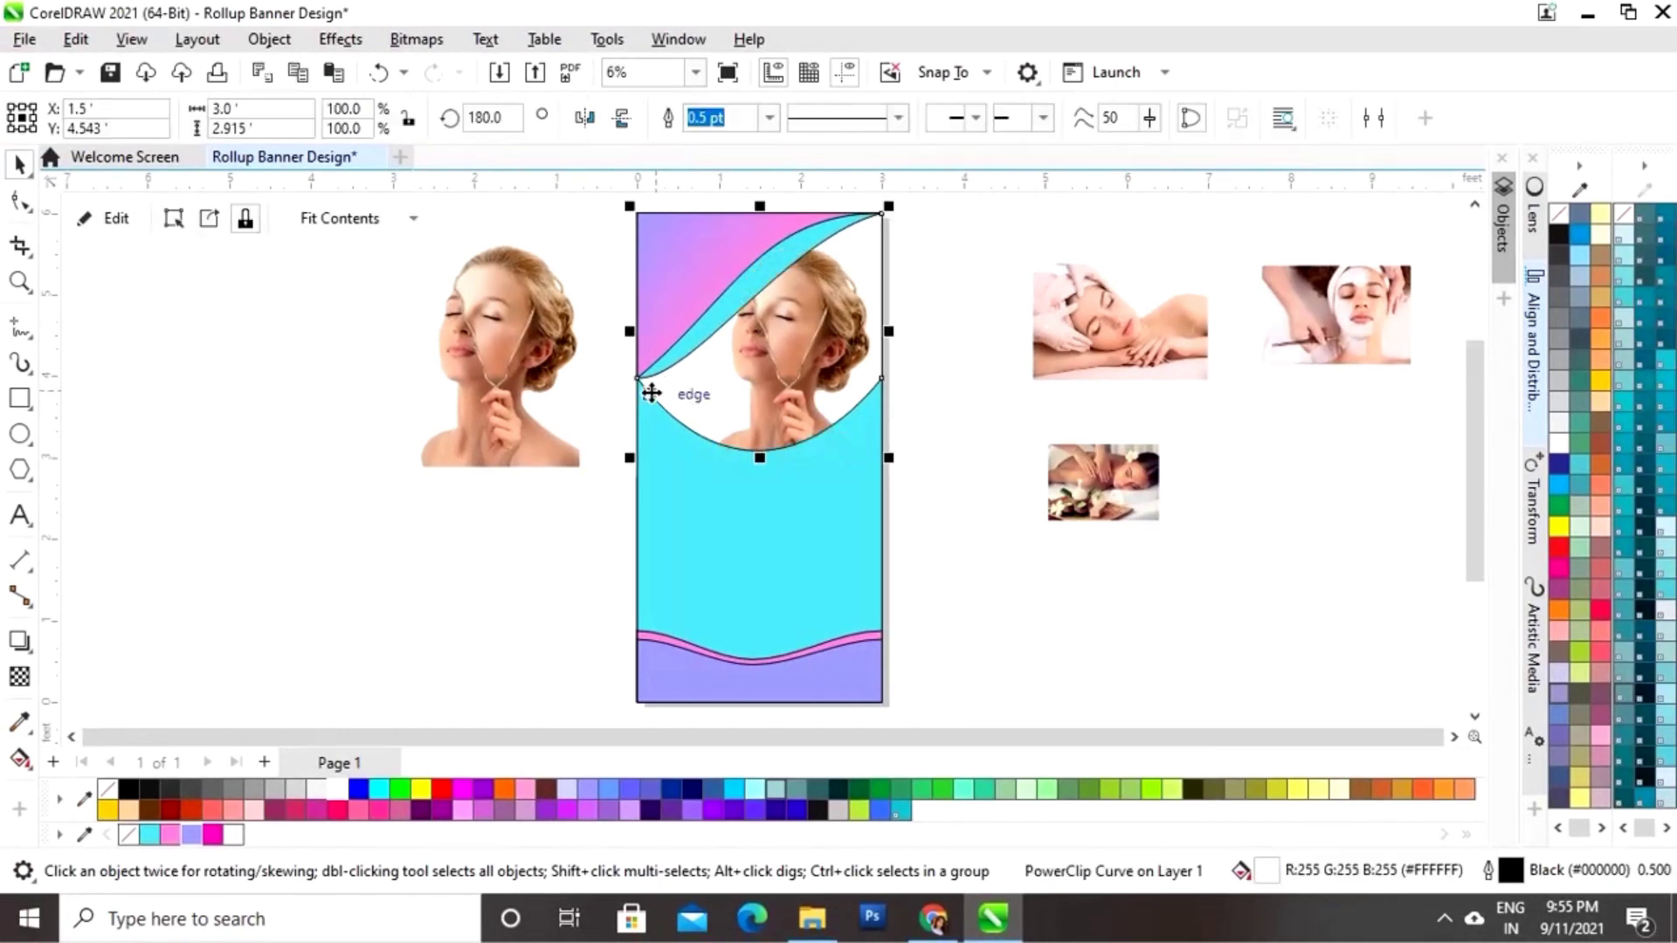
pyautogui.click(489, 496)
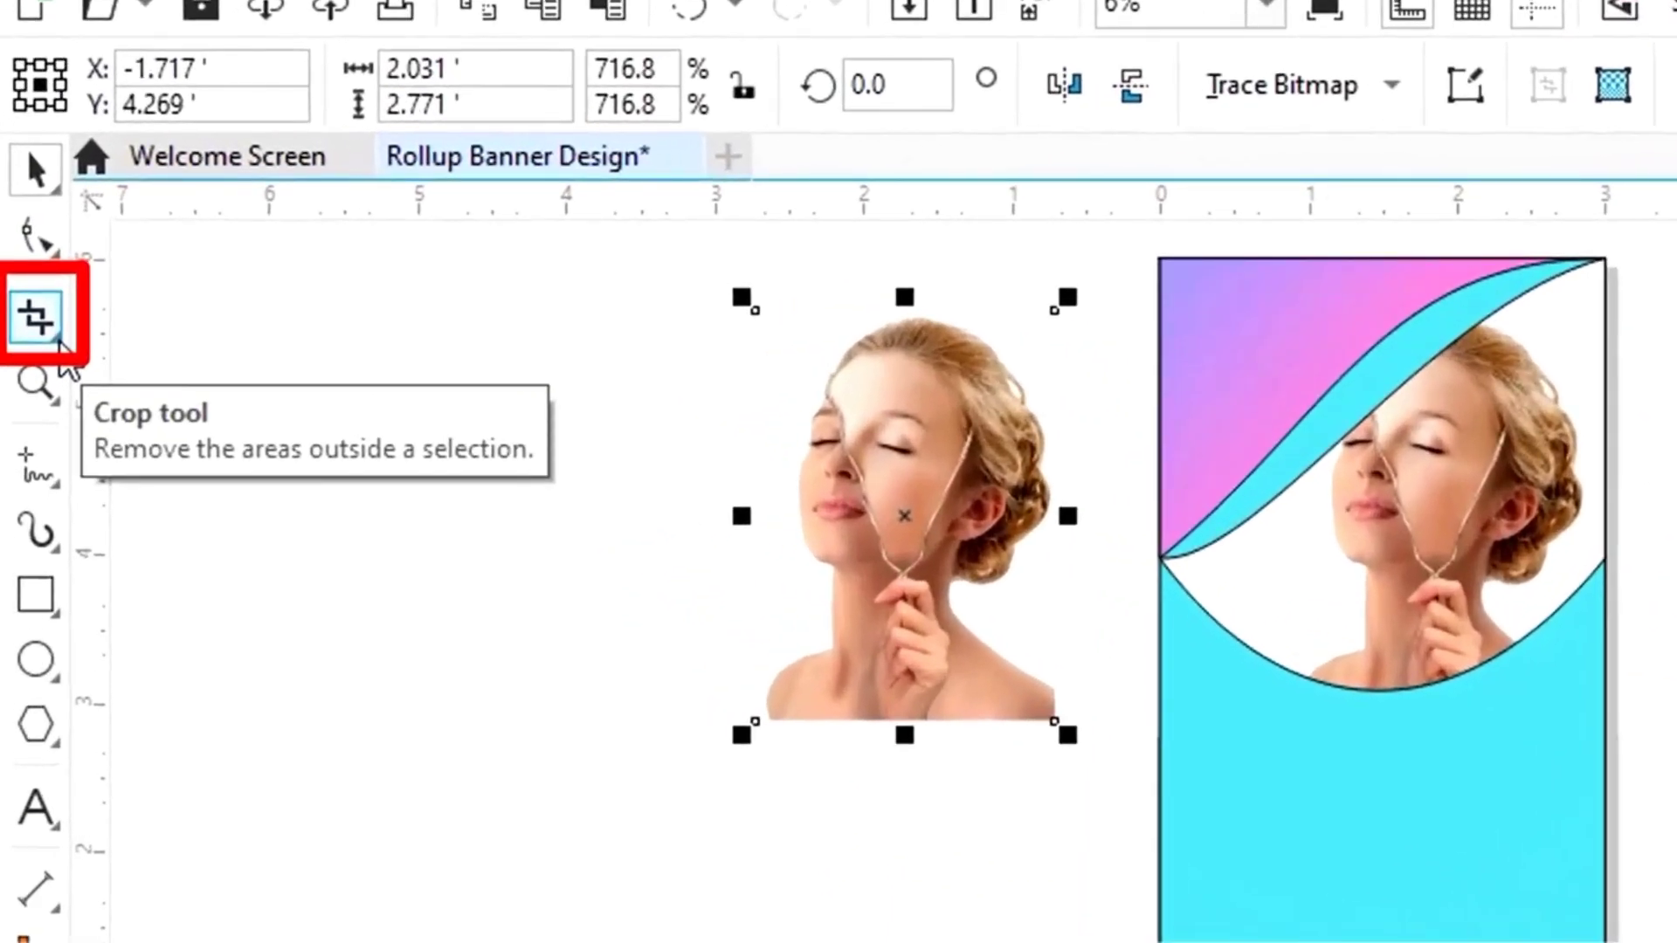
# Step: Crop the spare portrait to its head and neck, trimming the shoulders to 2.083' tall
pyautogui.click(58, 339)
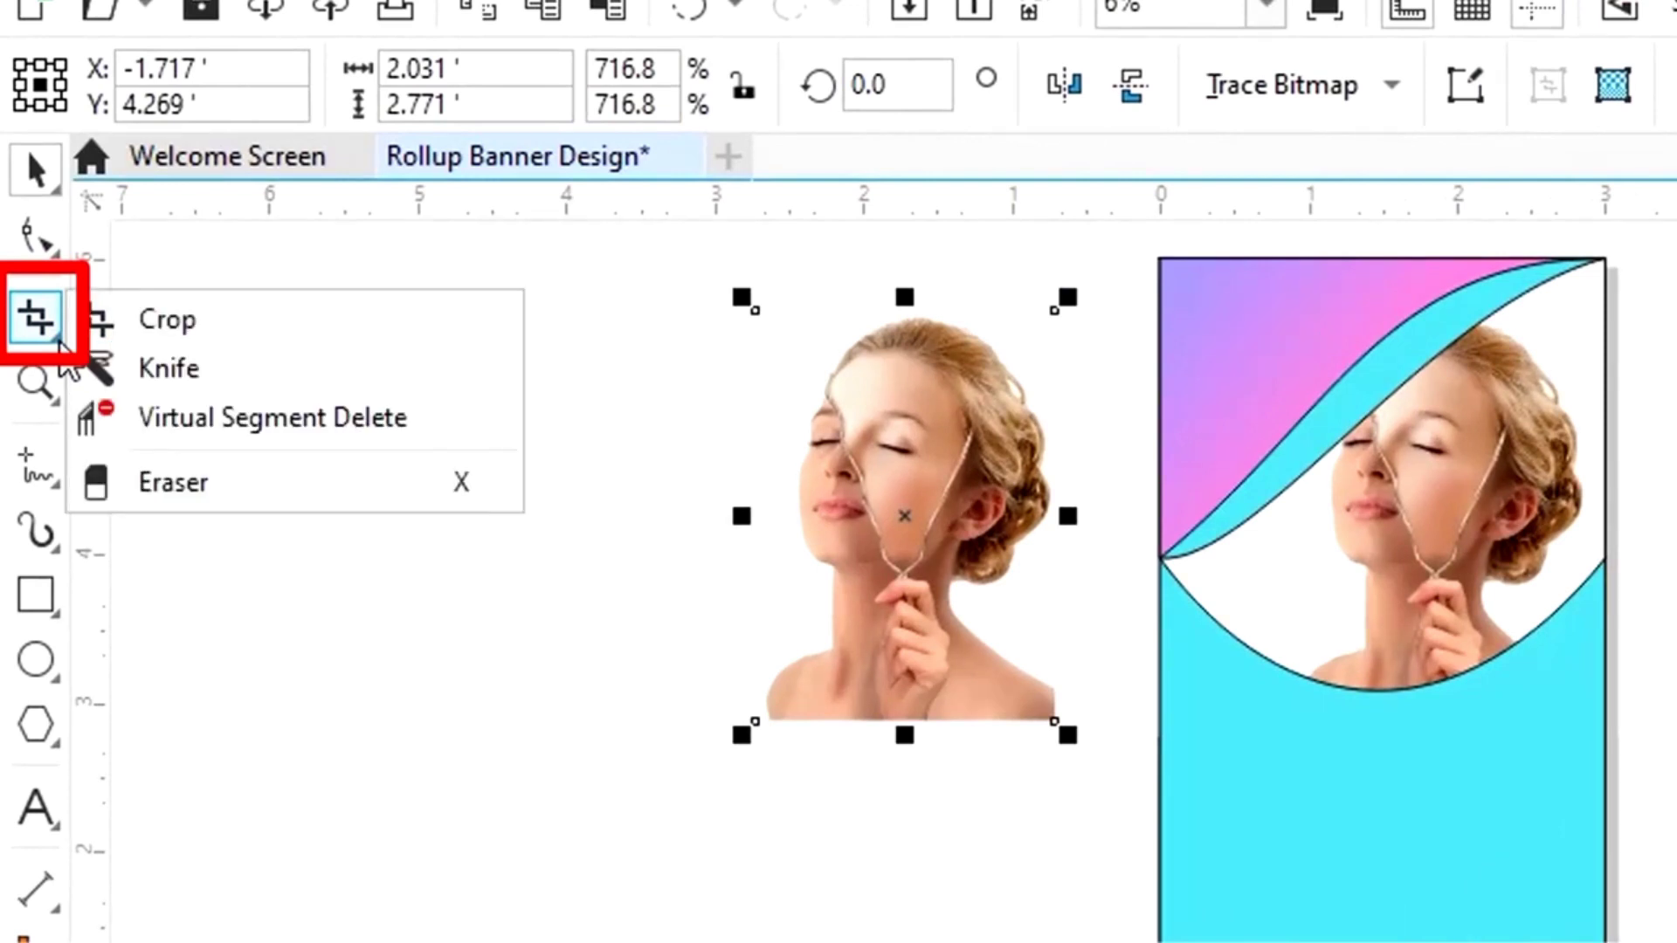
pyautogui.click(162, 323)
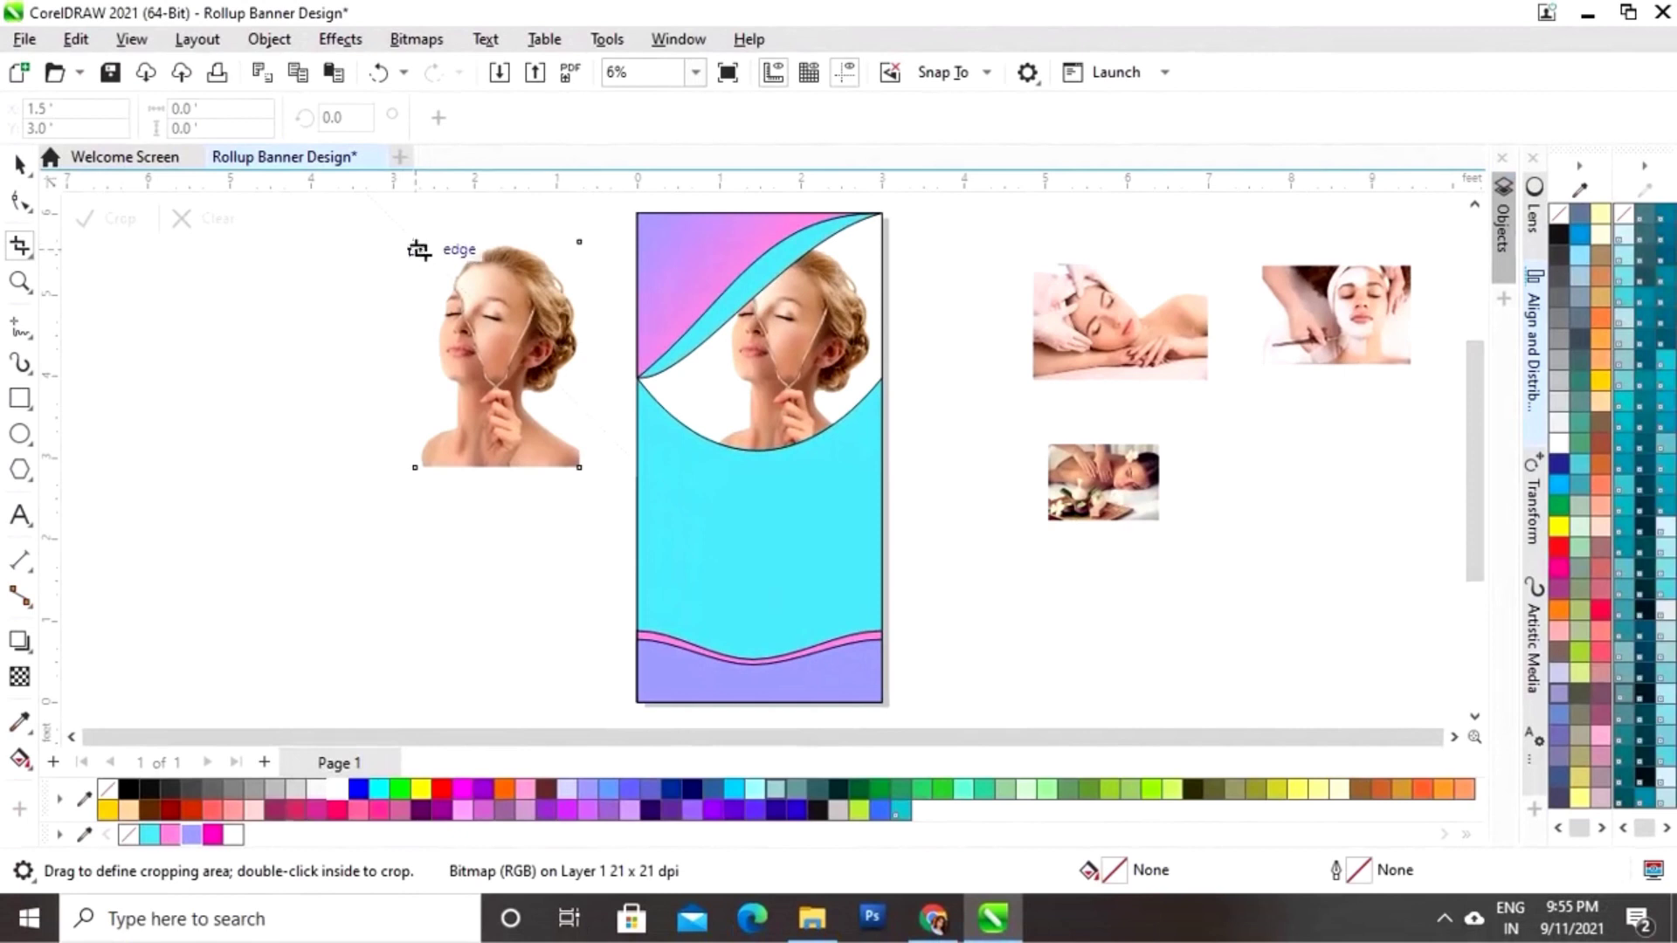
pyautogui.moveTo(419, 248); pyautogui.dragTo(579, 428)
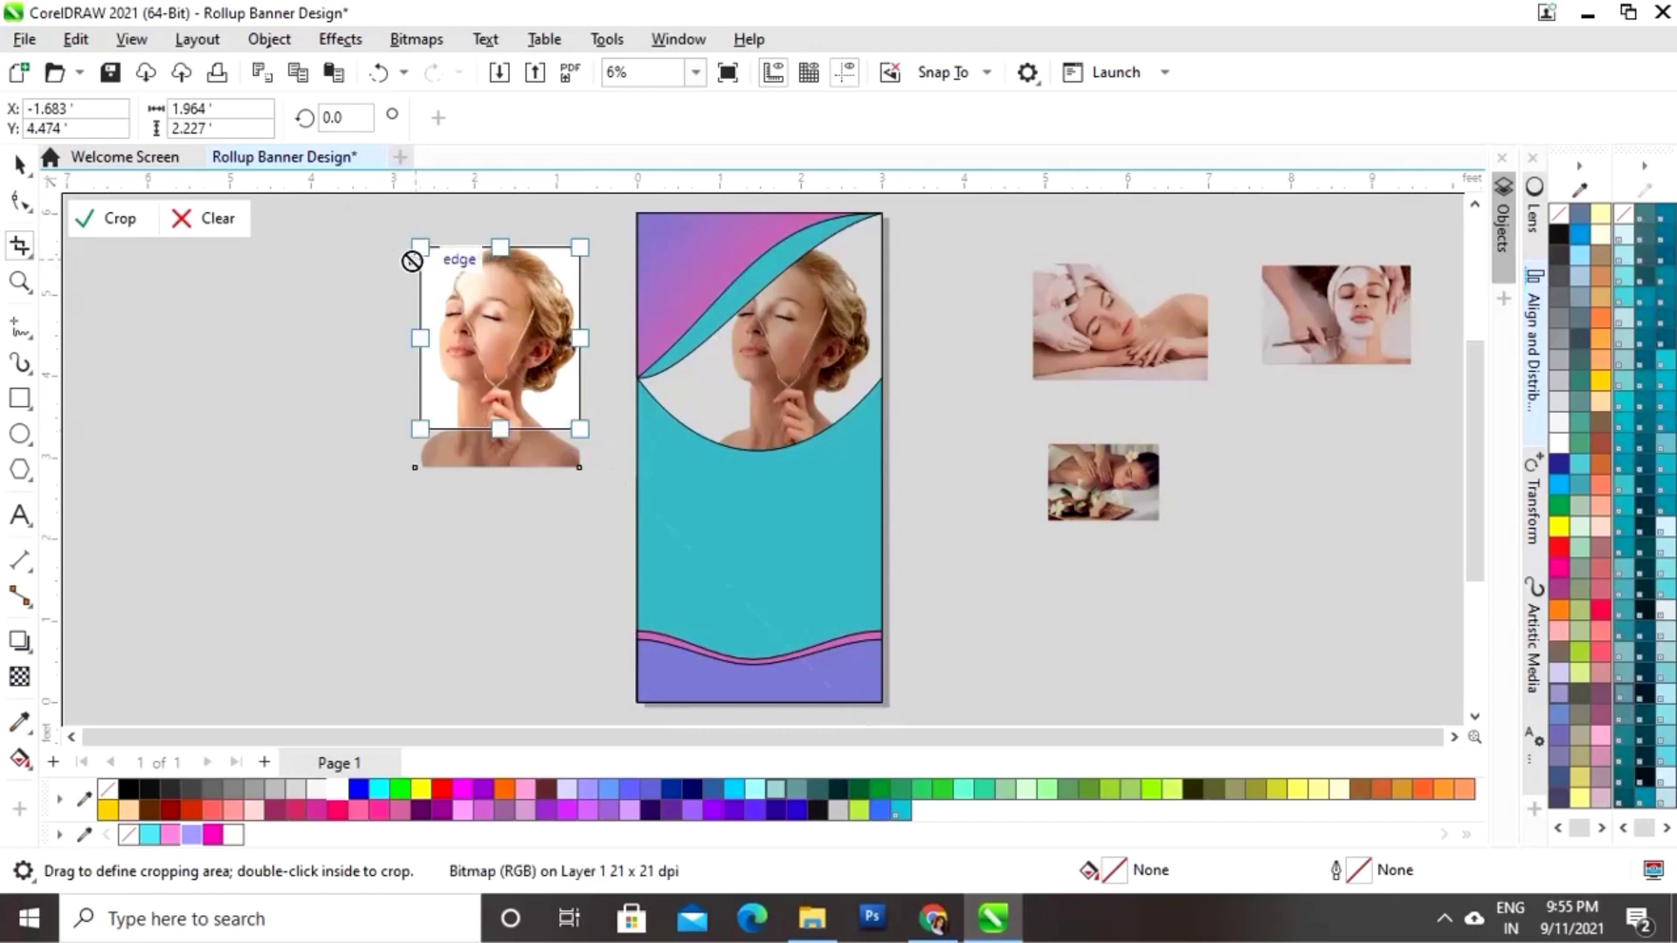
pyautogui.moveTo(414, 241); pyautogui.dragTo(415, 242)
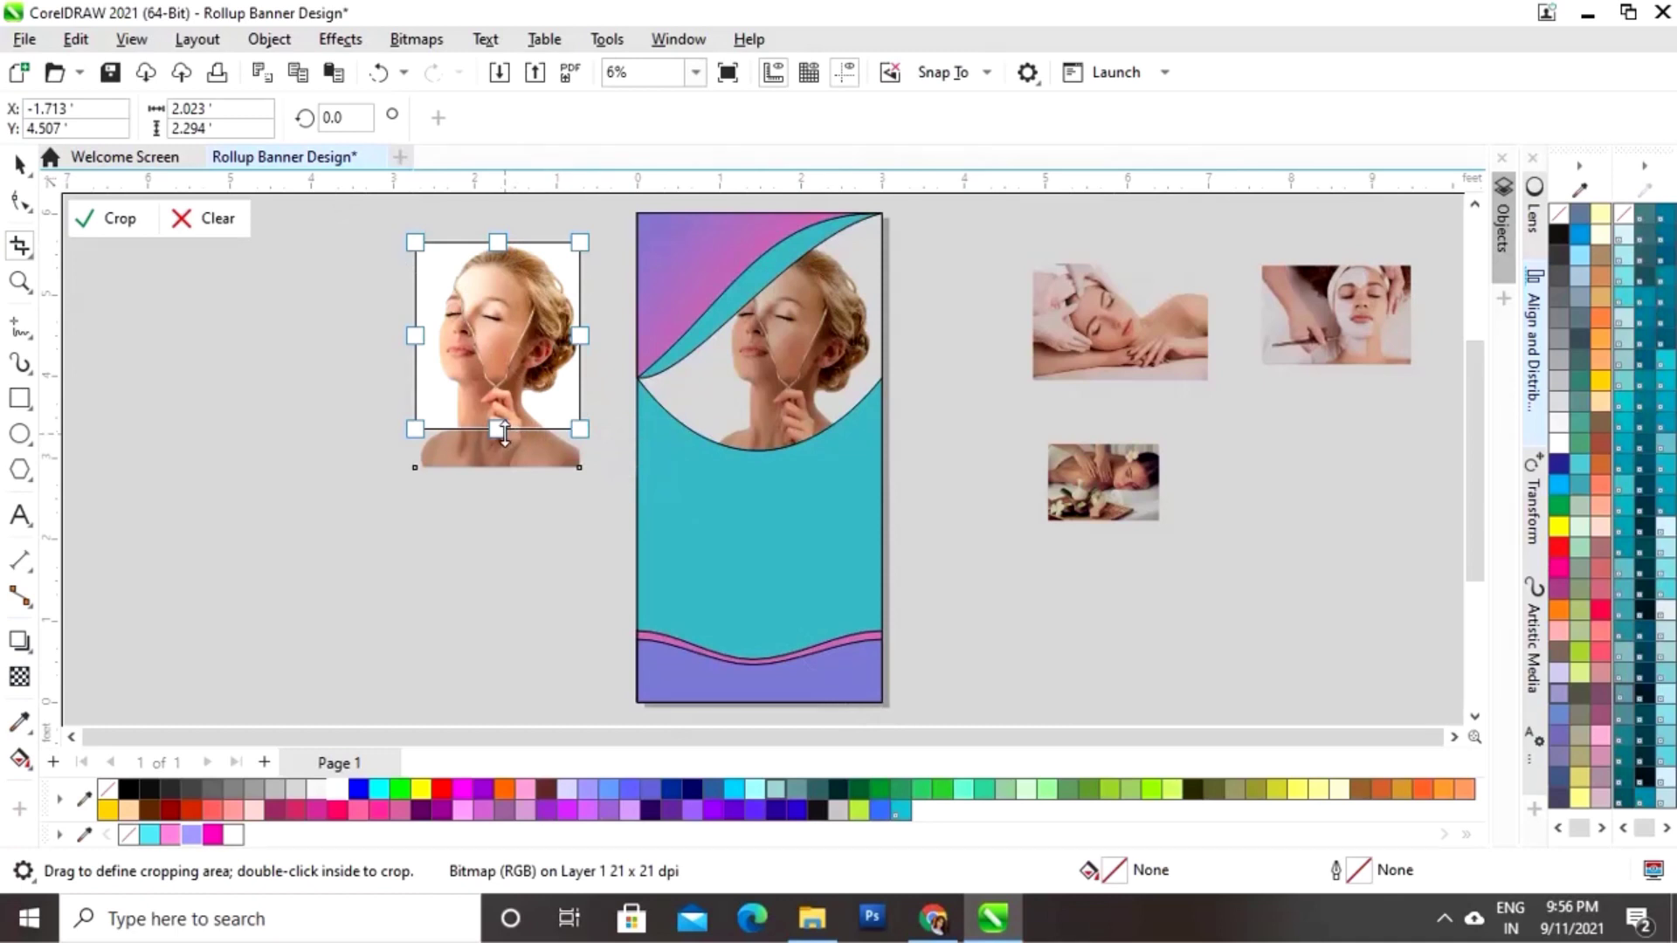
pyautogui.moveTo(503, 430); pyautogui.dragTo(497, 411)
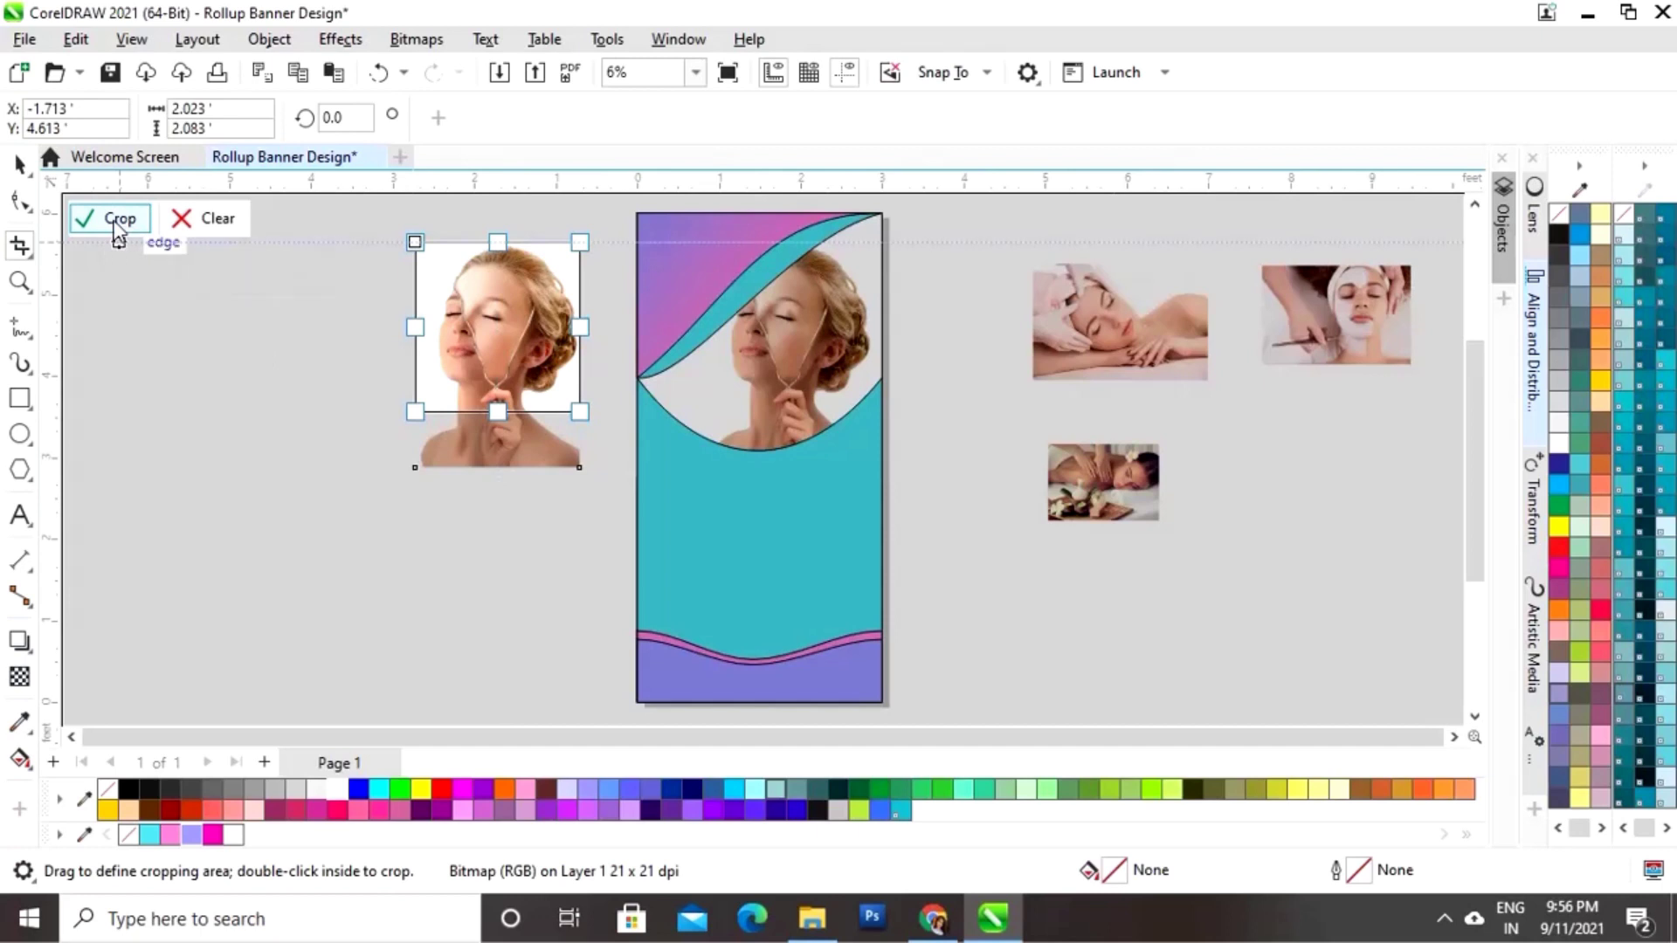
pyautogui.click(118, 220)
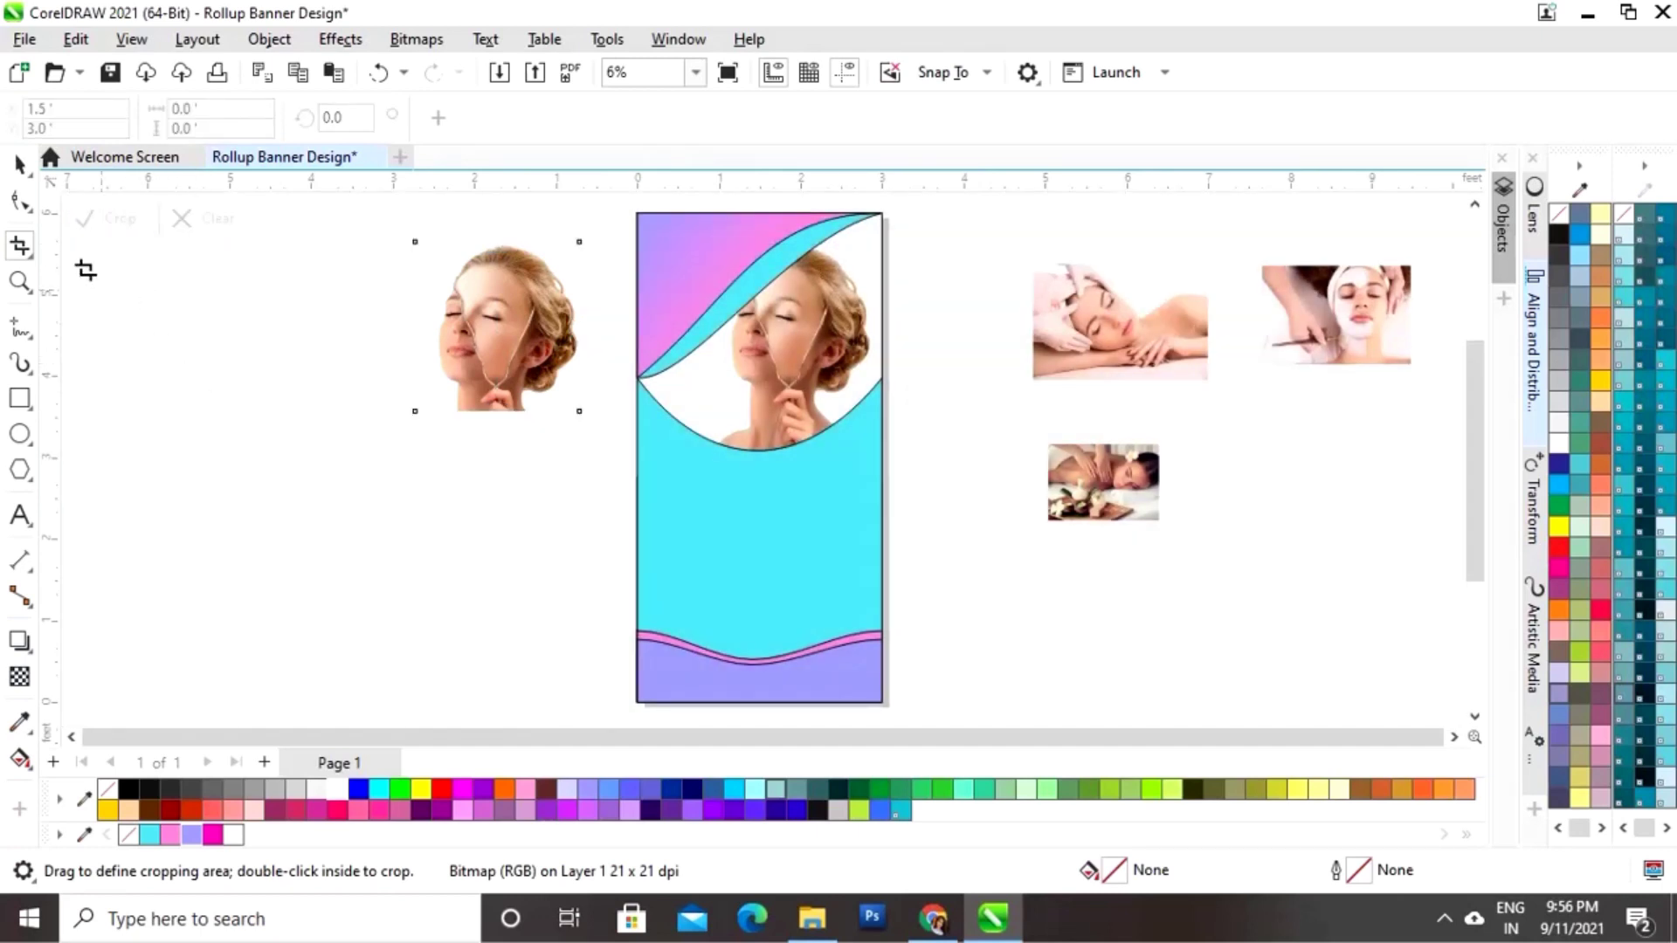
pyautogui.click(19, 164)
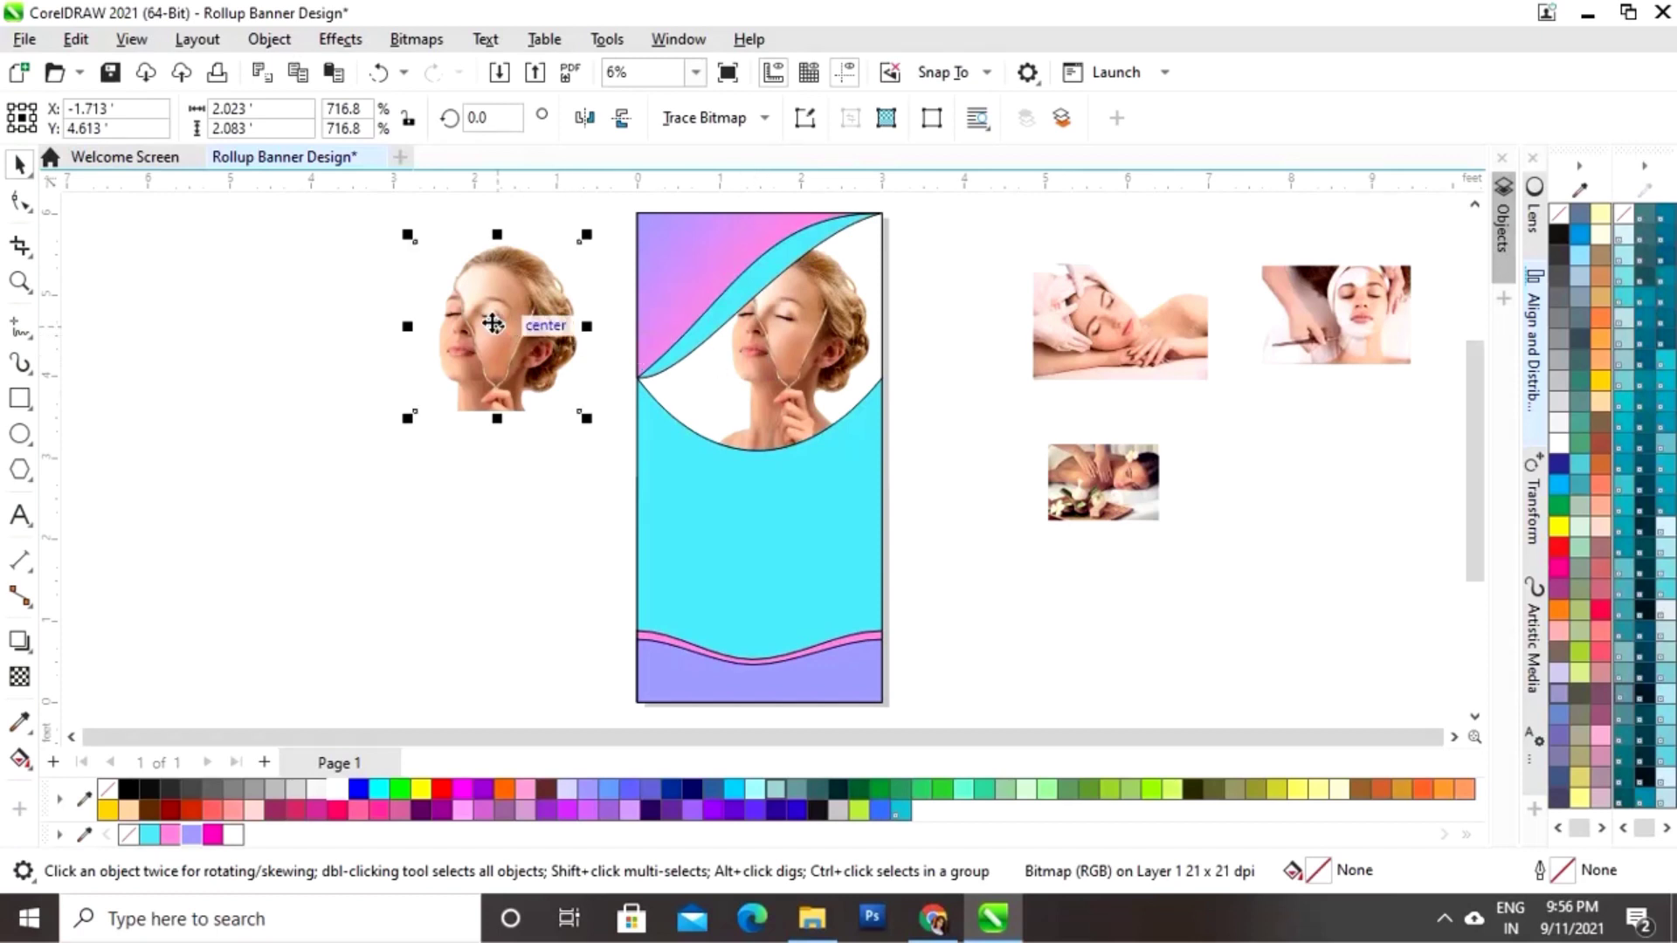
# Step: Move the cropped portrait onto the banner and align its face over the clipped portrait
pyautogui.moveTo(492, 324); pyautogui.dragTo(804, 333)
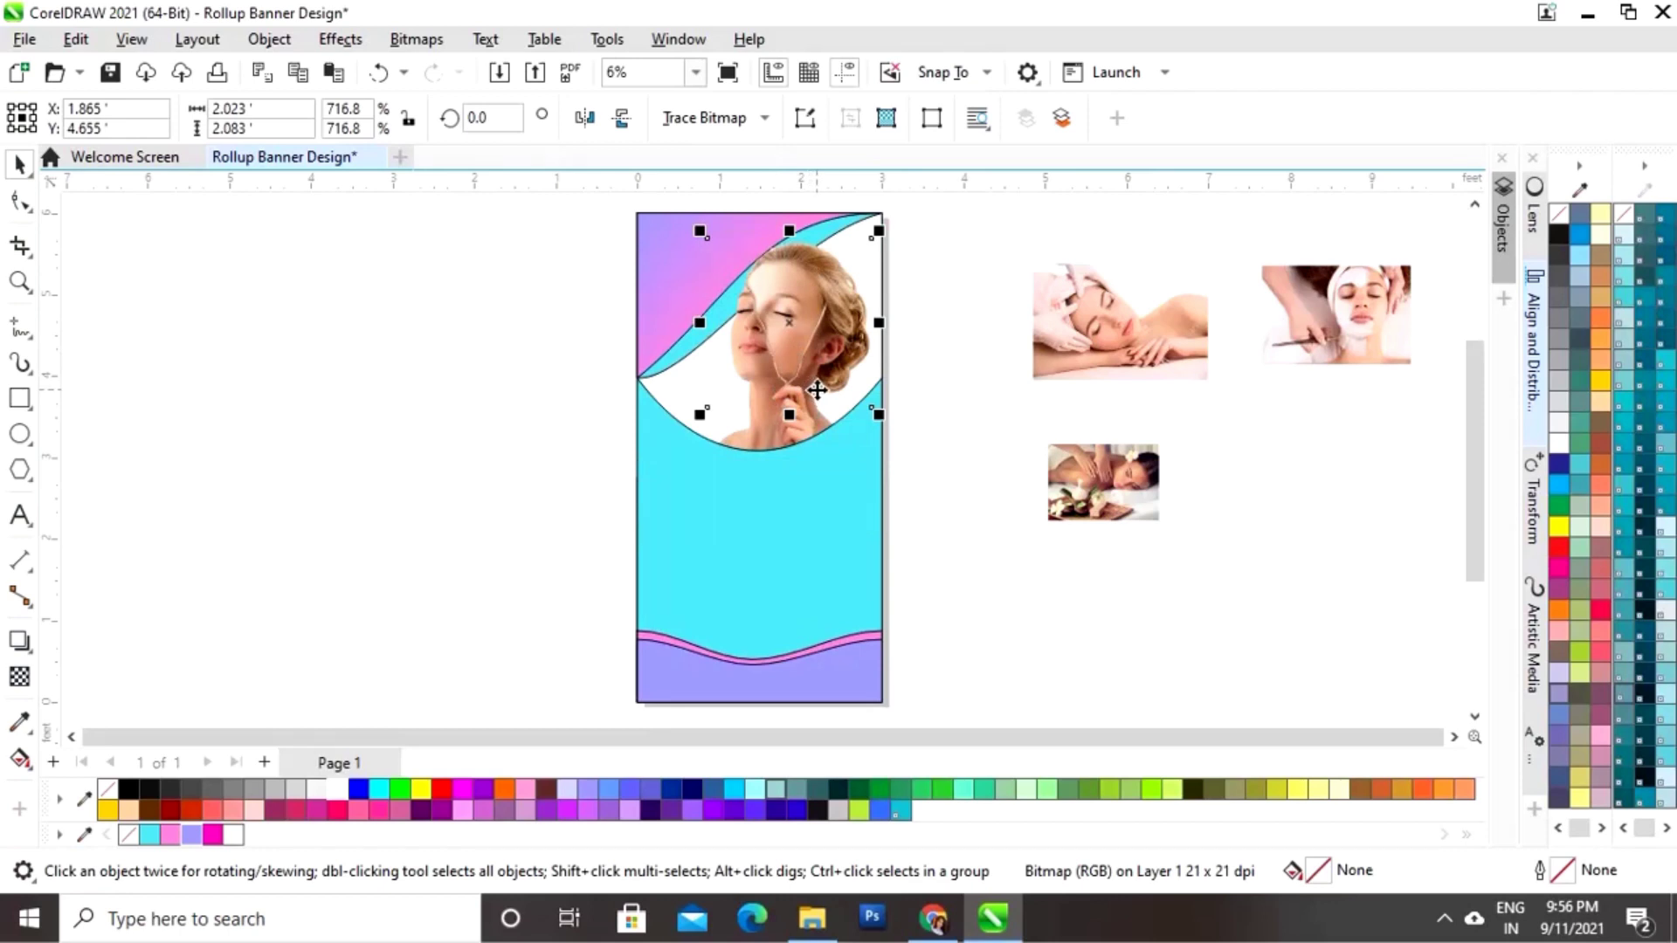
pyautogui.press('z')
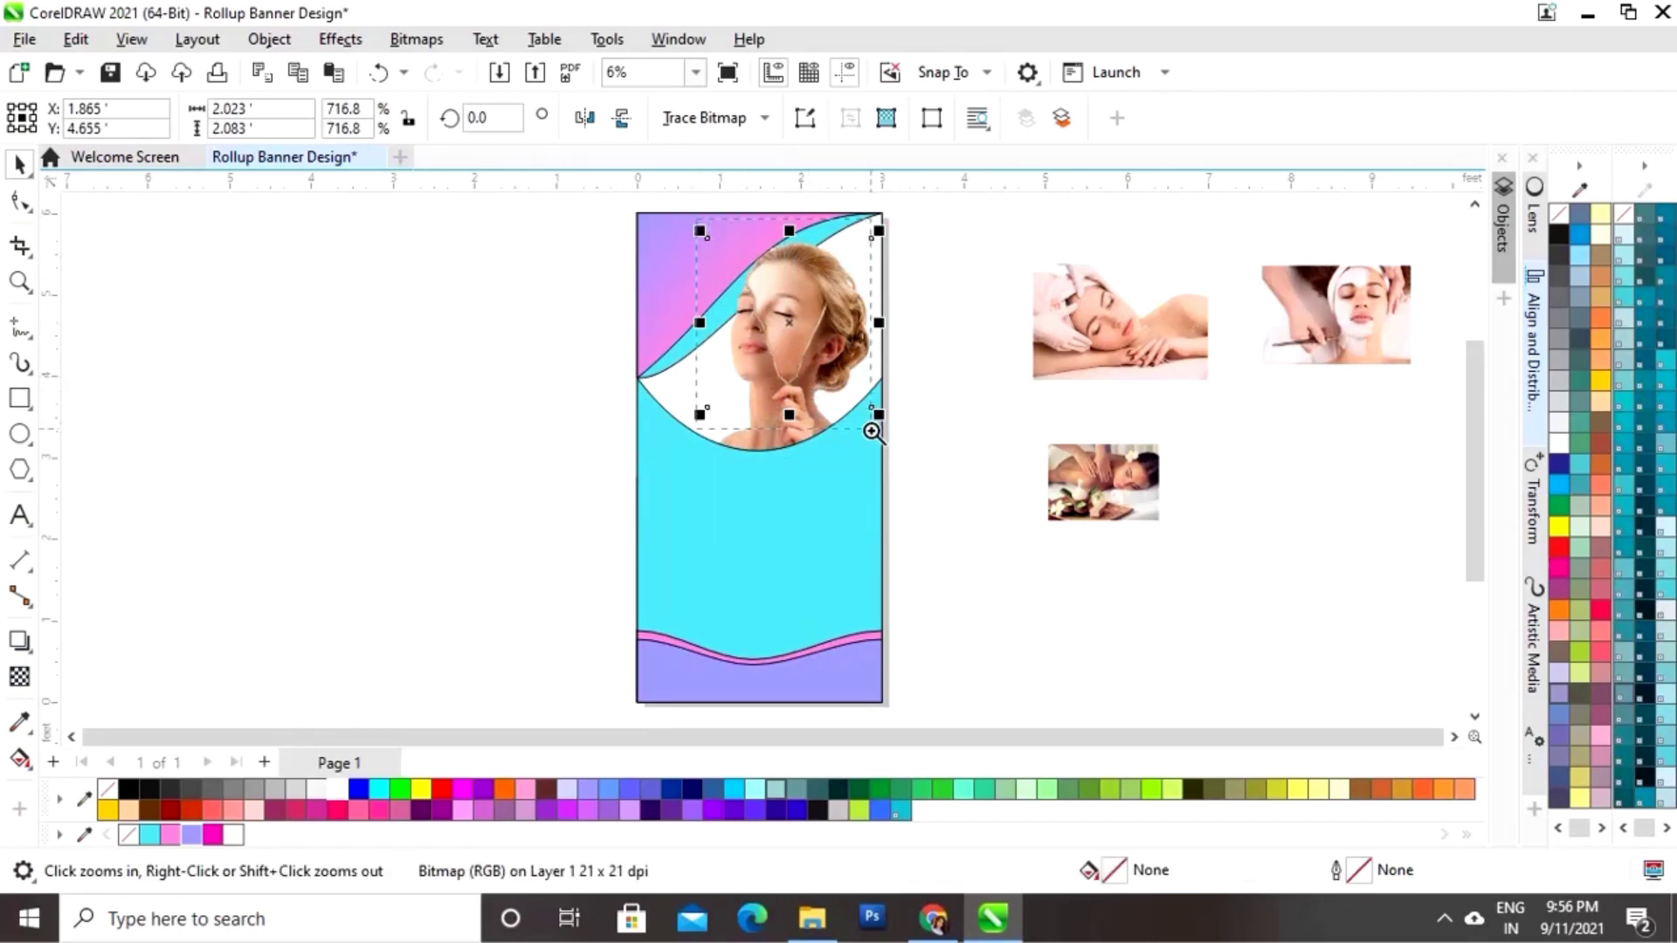
pyautogui.click(873, 432)
pyautogui.moveTo(787, 492); pyautogui.dragTo(795, 501)
pyautogui.press('z')
pyautogui.moveTo(589, 469); pyautogui.dragTo(888, 647)
pyautogui.press('space')
pyautogui.moveTo(821, 568); pyautogui.dragTo(799, 590)
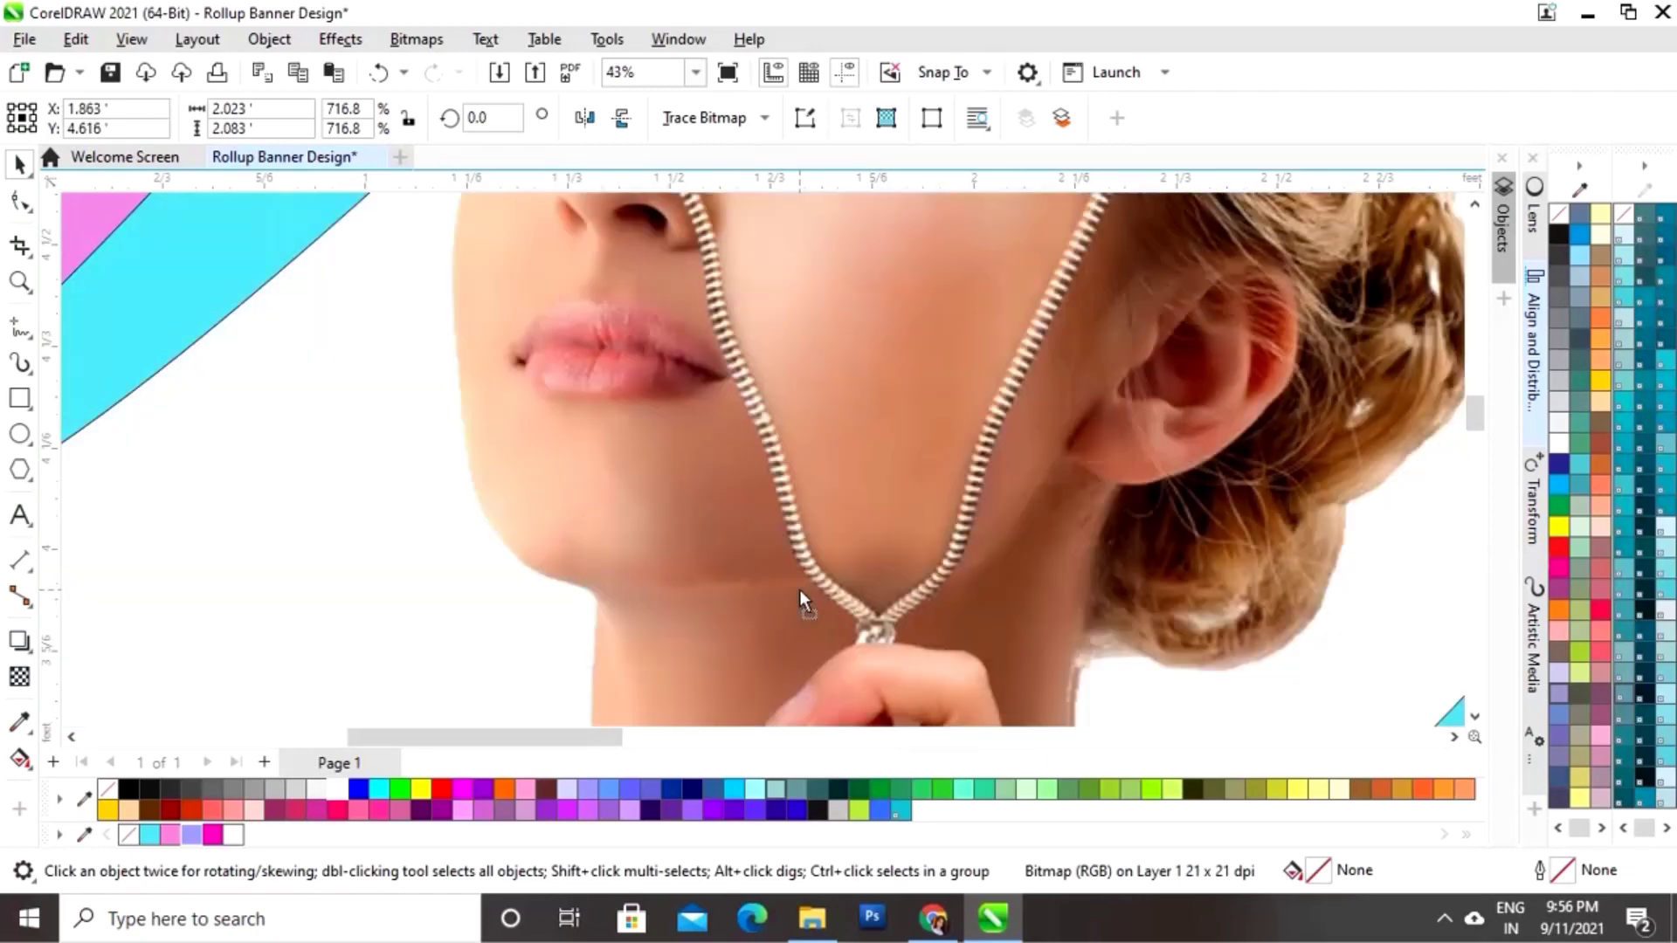
# Step: Nudge the cropped portrait so its neck lines up with the clipped image
pyautogui.scroll(-4, 807, 584)
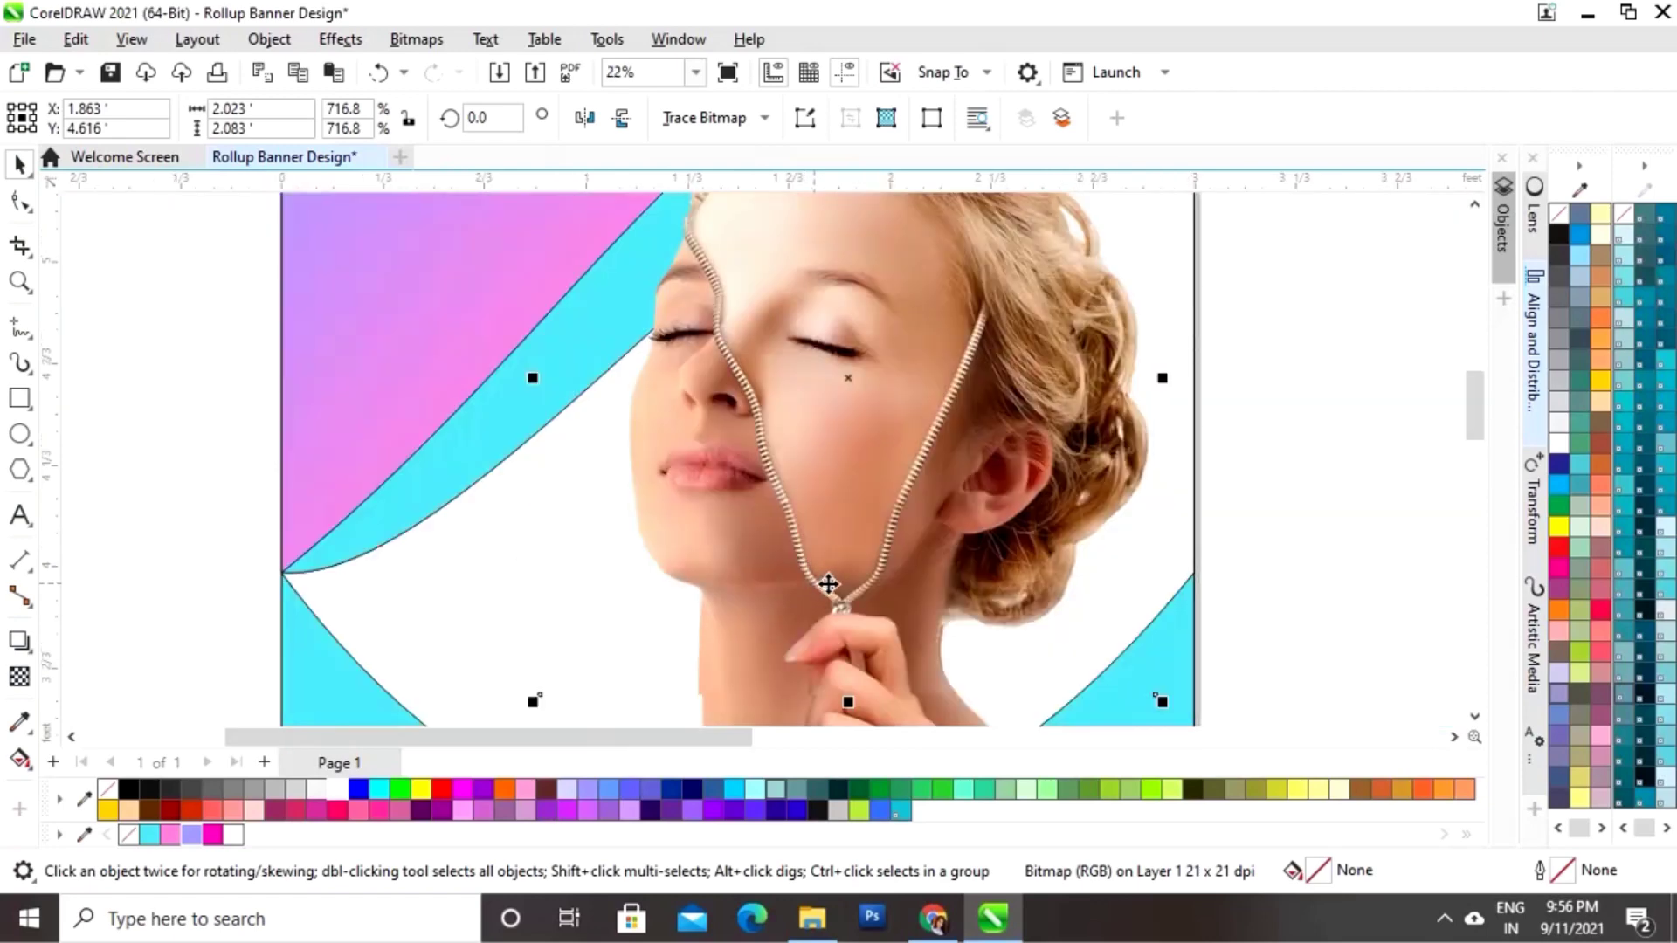
pyautogui.click(1220, 630)
pyautogui.moveTo(1475, 437); pyautogui.dragTo(1475, 479)
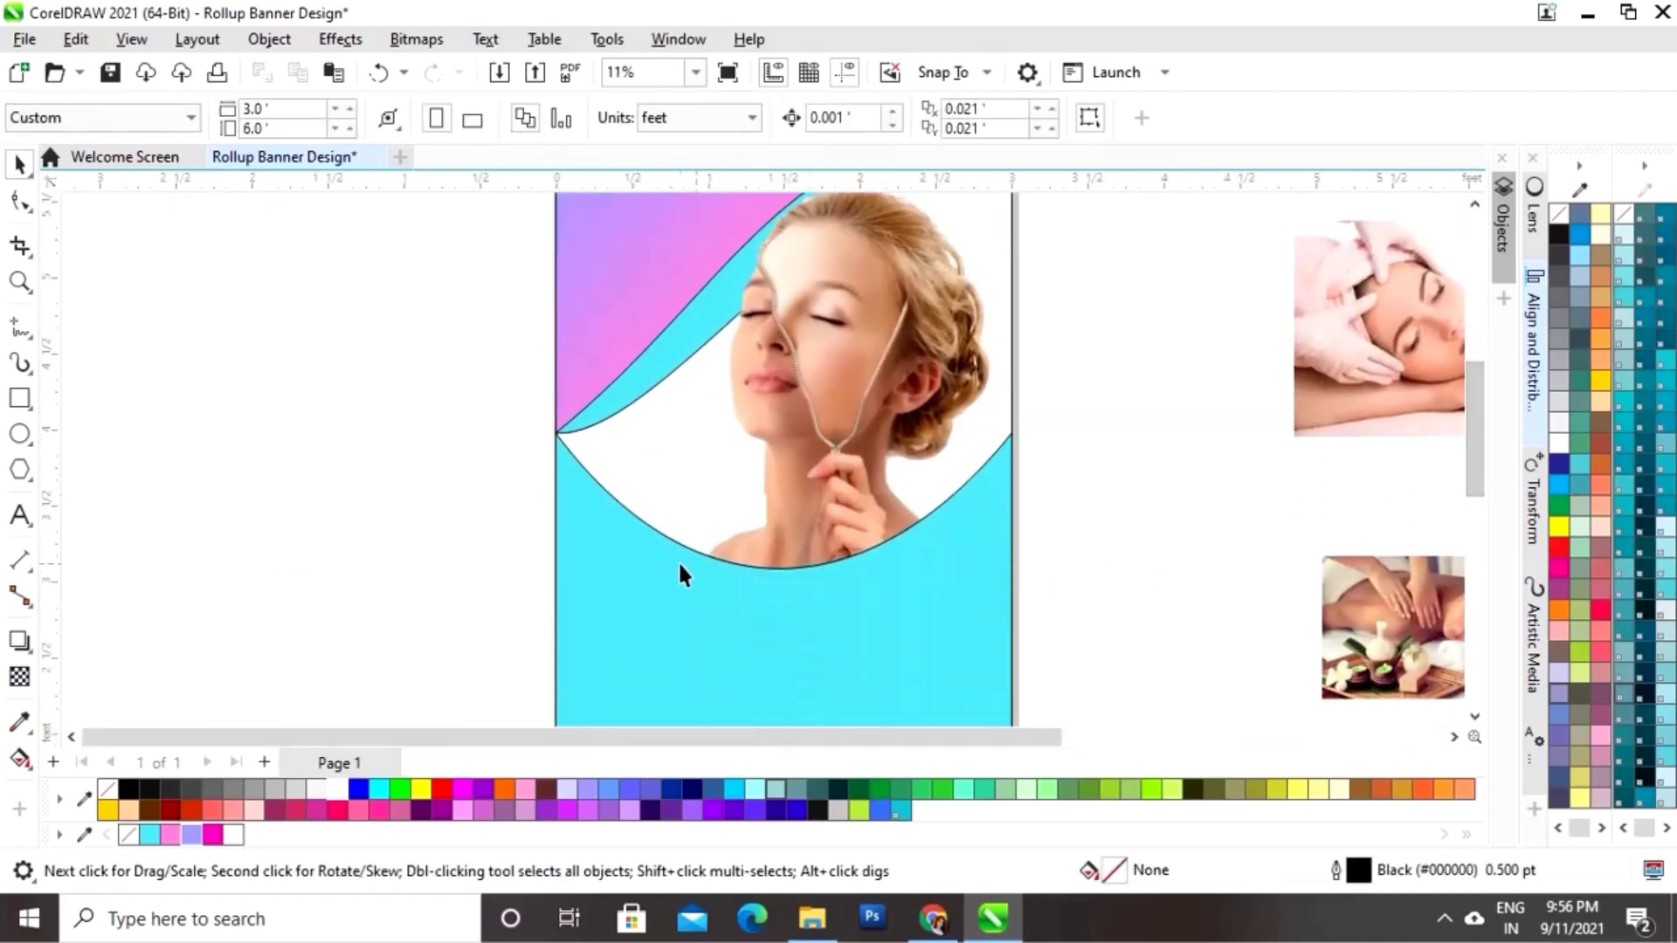
pyautogui.press('z')
pyautogui.moveTo(654, 441); pyautogui.dragTo(1057, 566)
pyautogui.press('space')
pyautogui.click(724, 446)
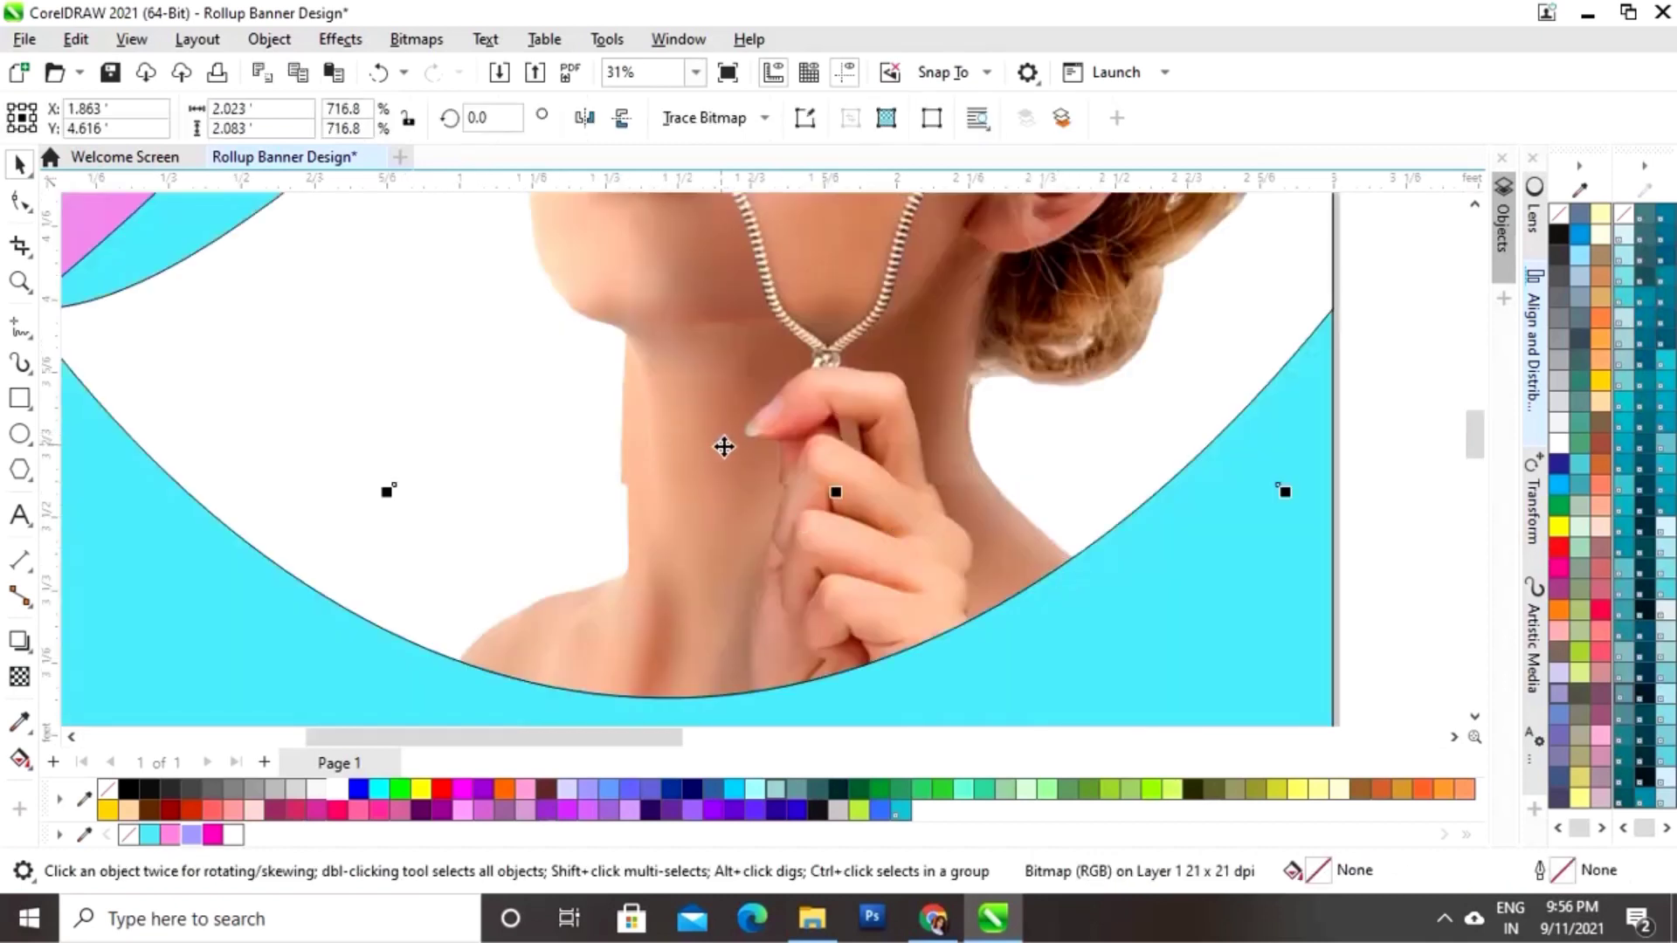
pyautogui.moveTo(724, 443); pyautogui.dragTo(724, 443)
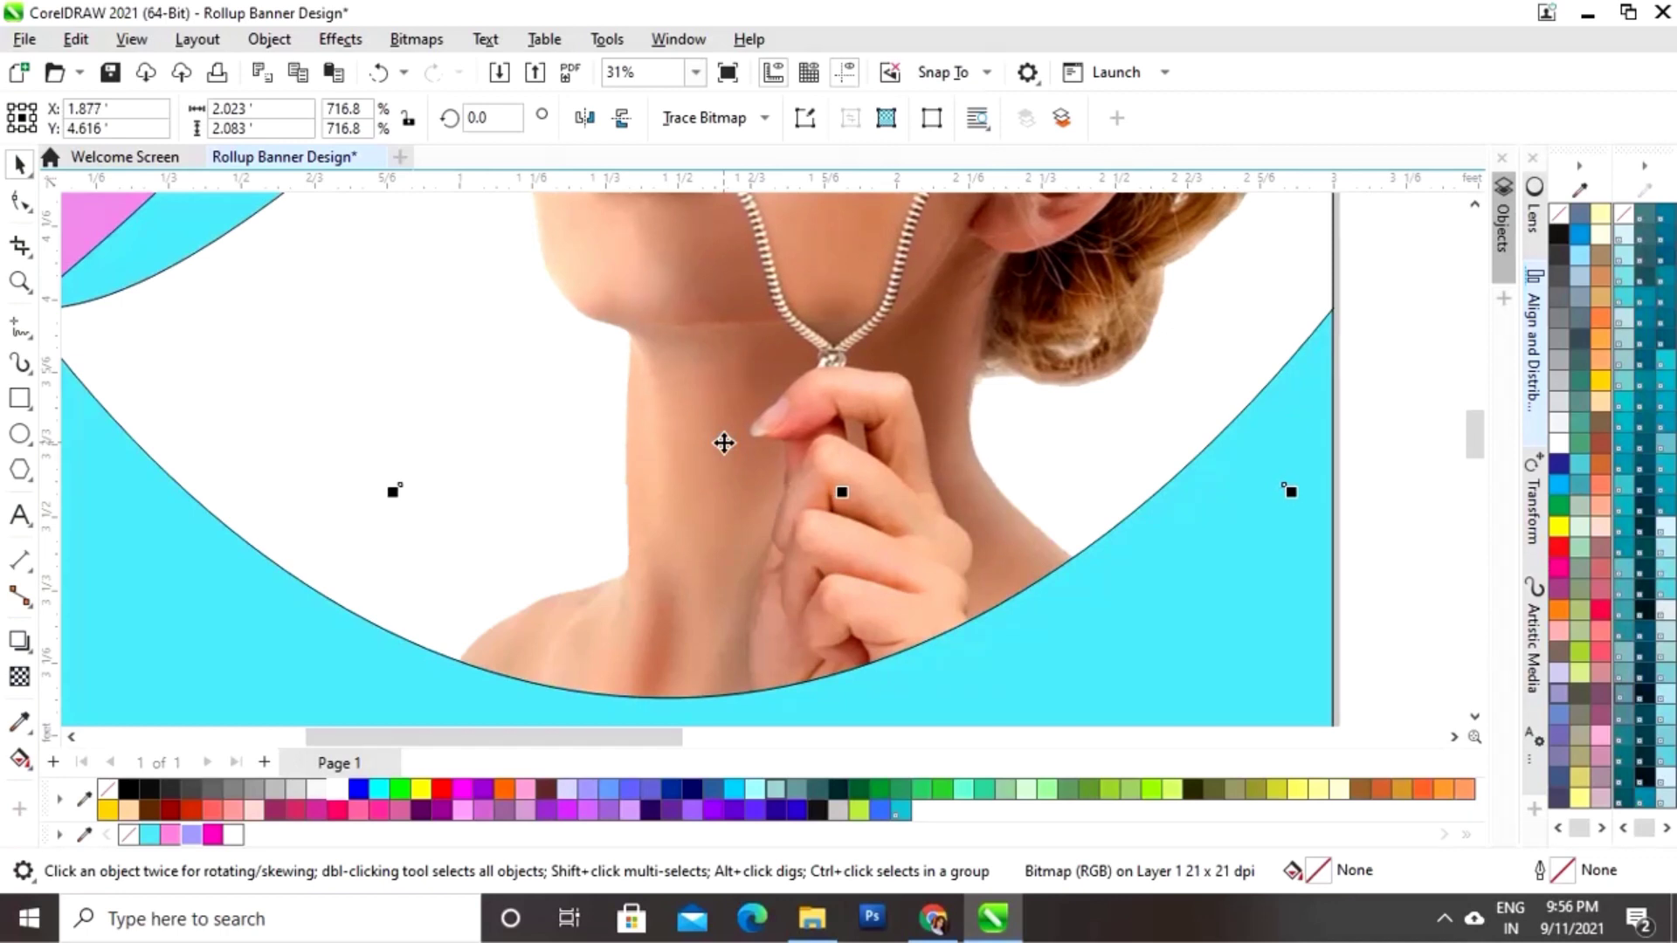
pyautogui.press('F4')
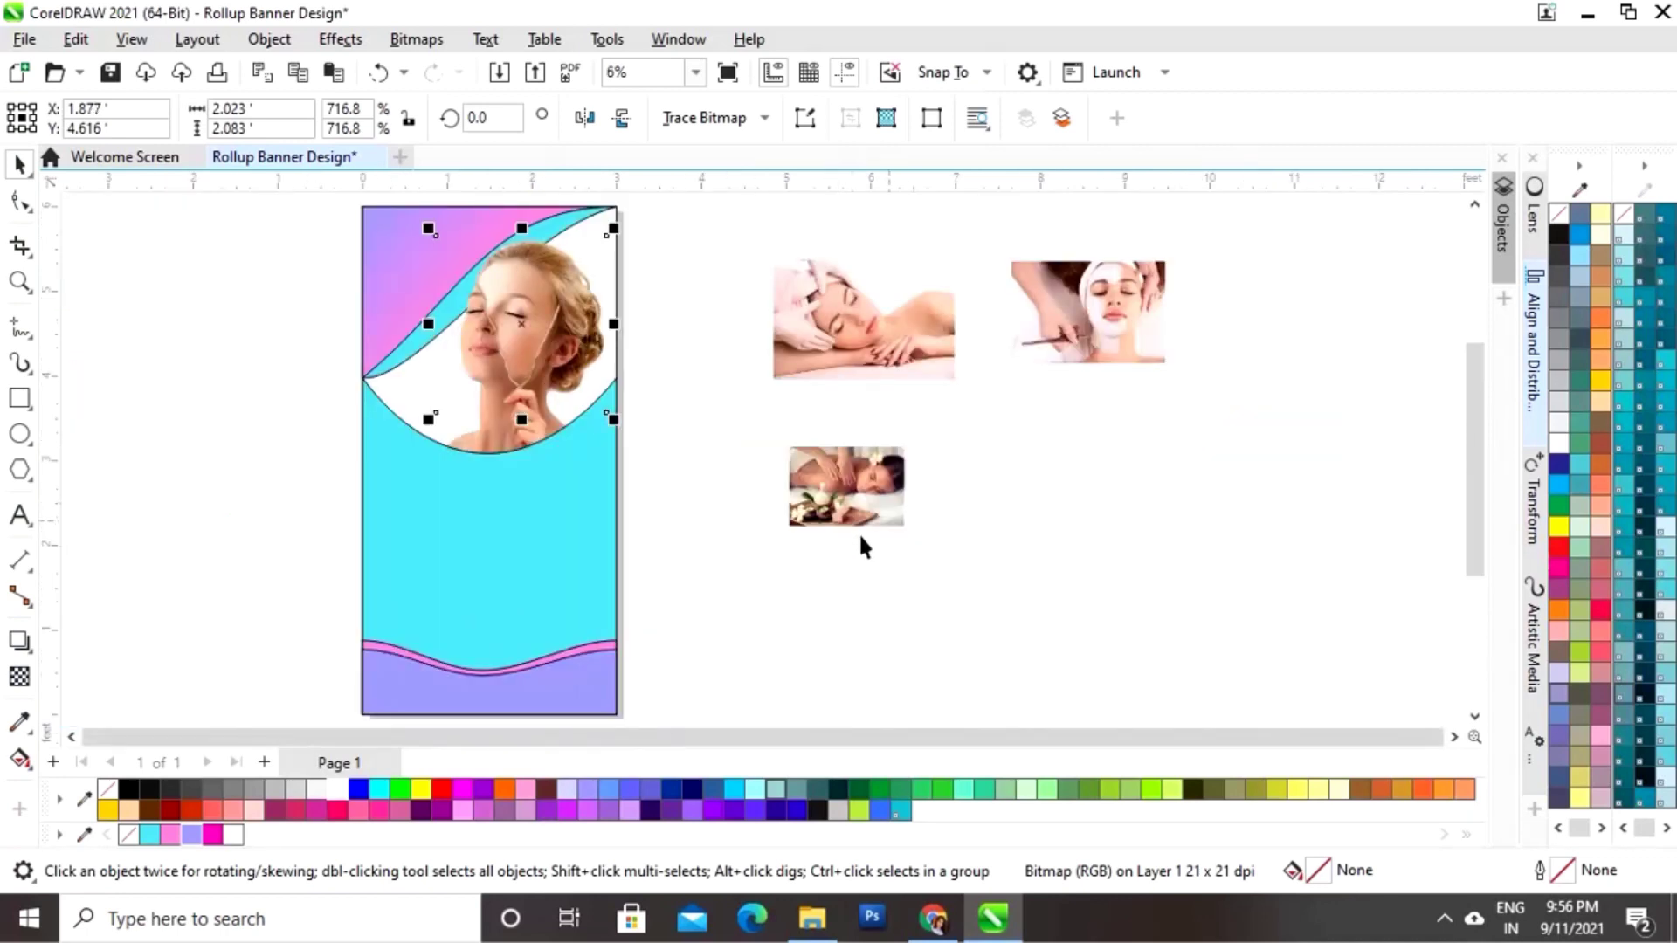
# Step: Select all banner shapes and remove their black outlines with the No Color swatch
pyautogui.click(725, 573)
pyautogui.press('z')
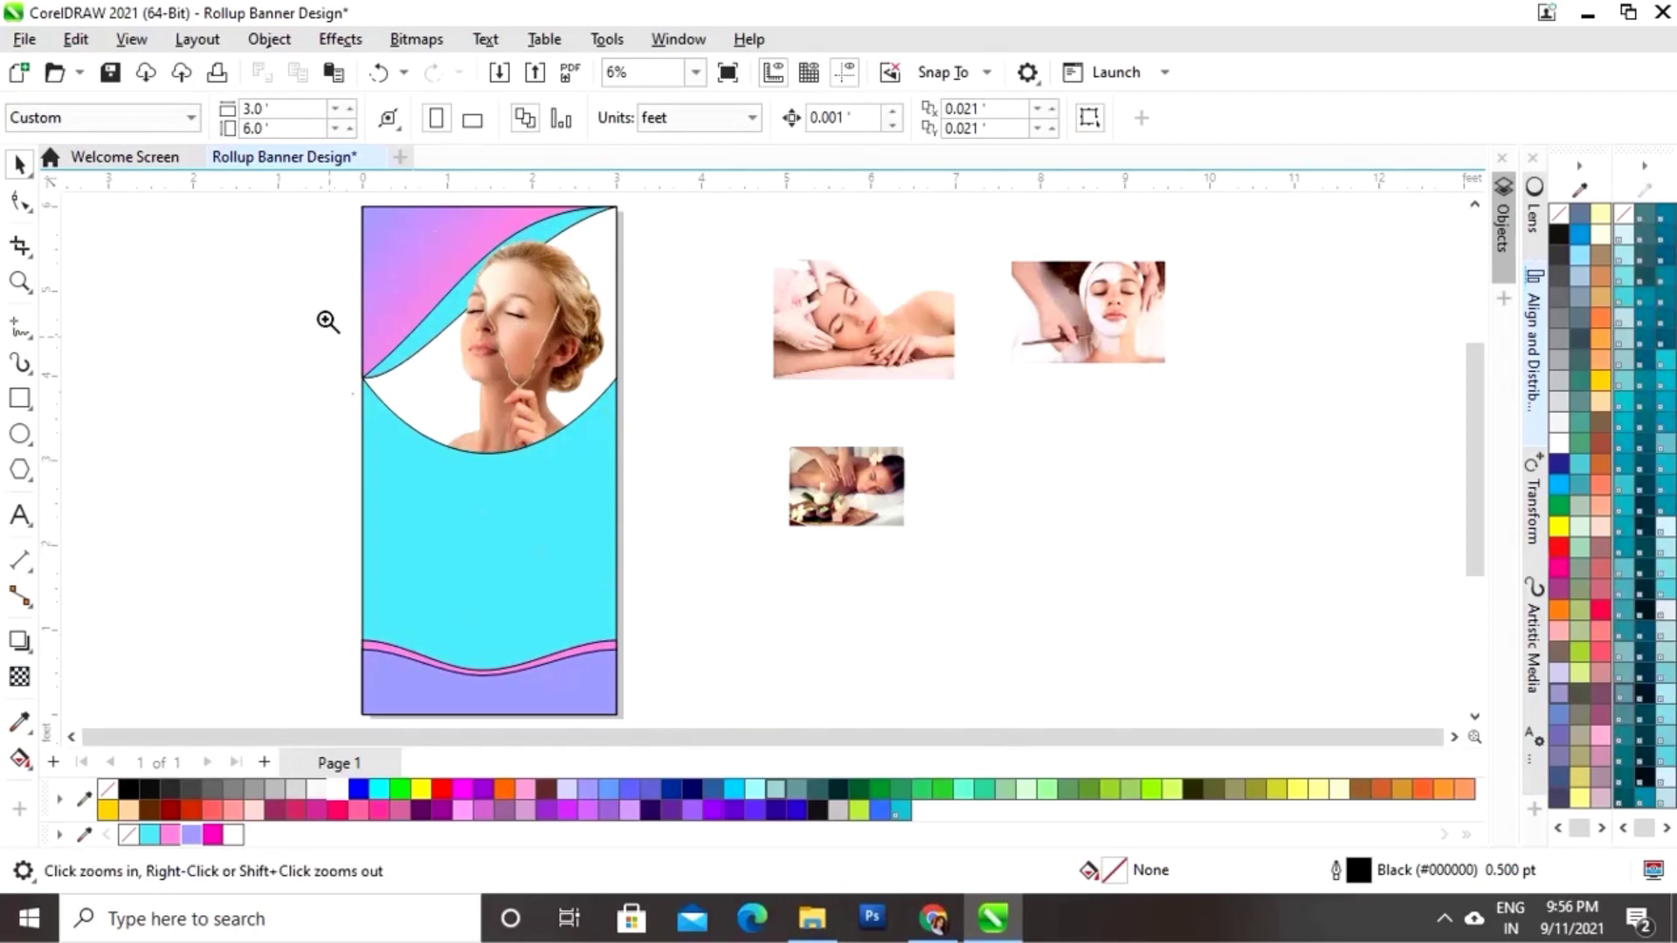
pyautogui.moveTo(329, 198); pyautogui.dragTo(665, 698)
pyautogui.press('space')
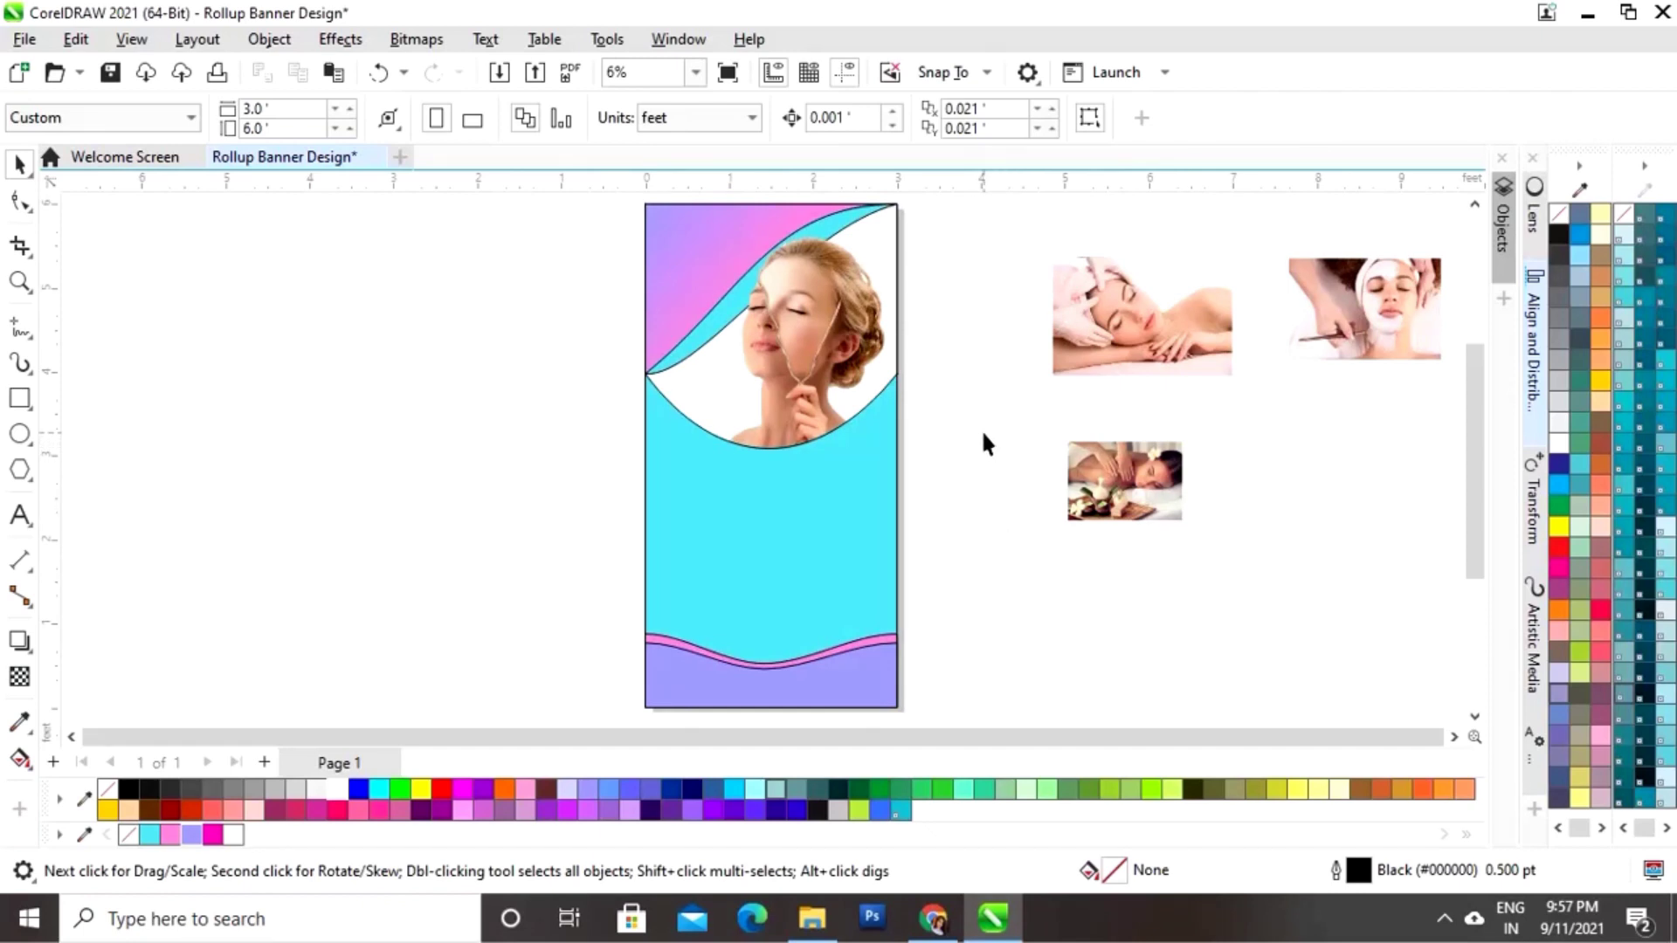
pyautogui.scroll(-2, 984, 443)
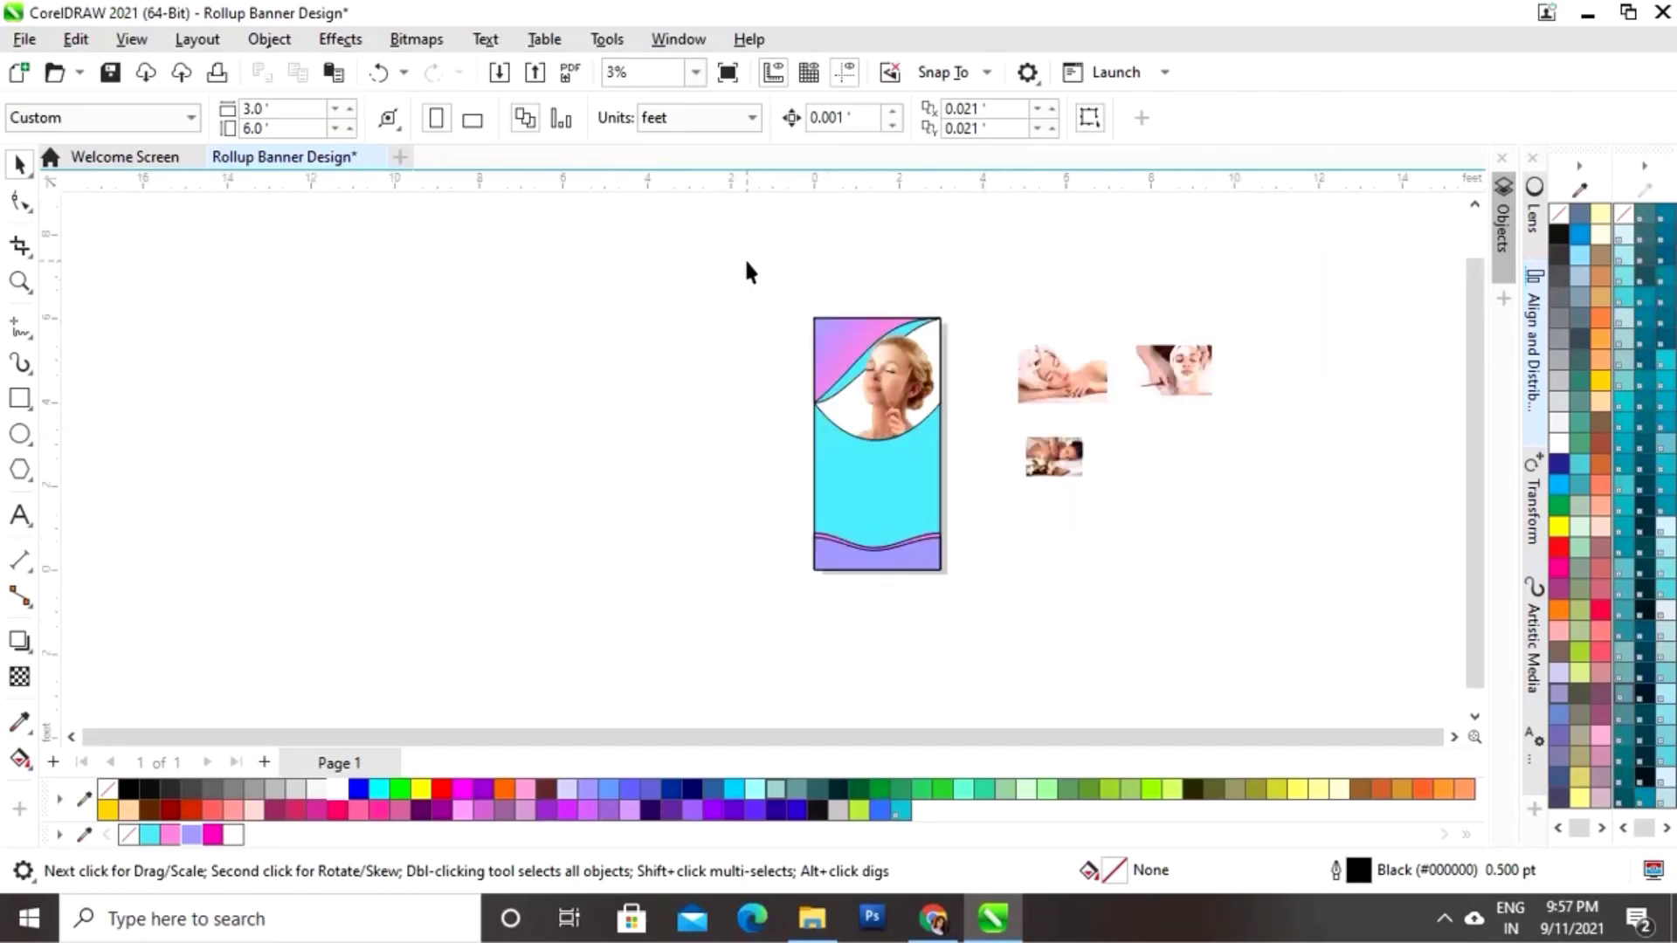
pyautogui.moveTo(980, 594); pyautogui.dragTo(977, 601)
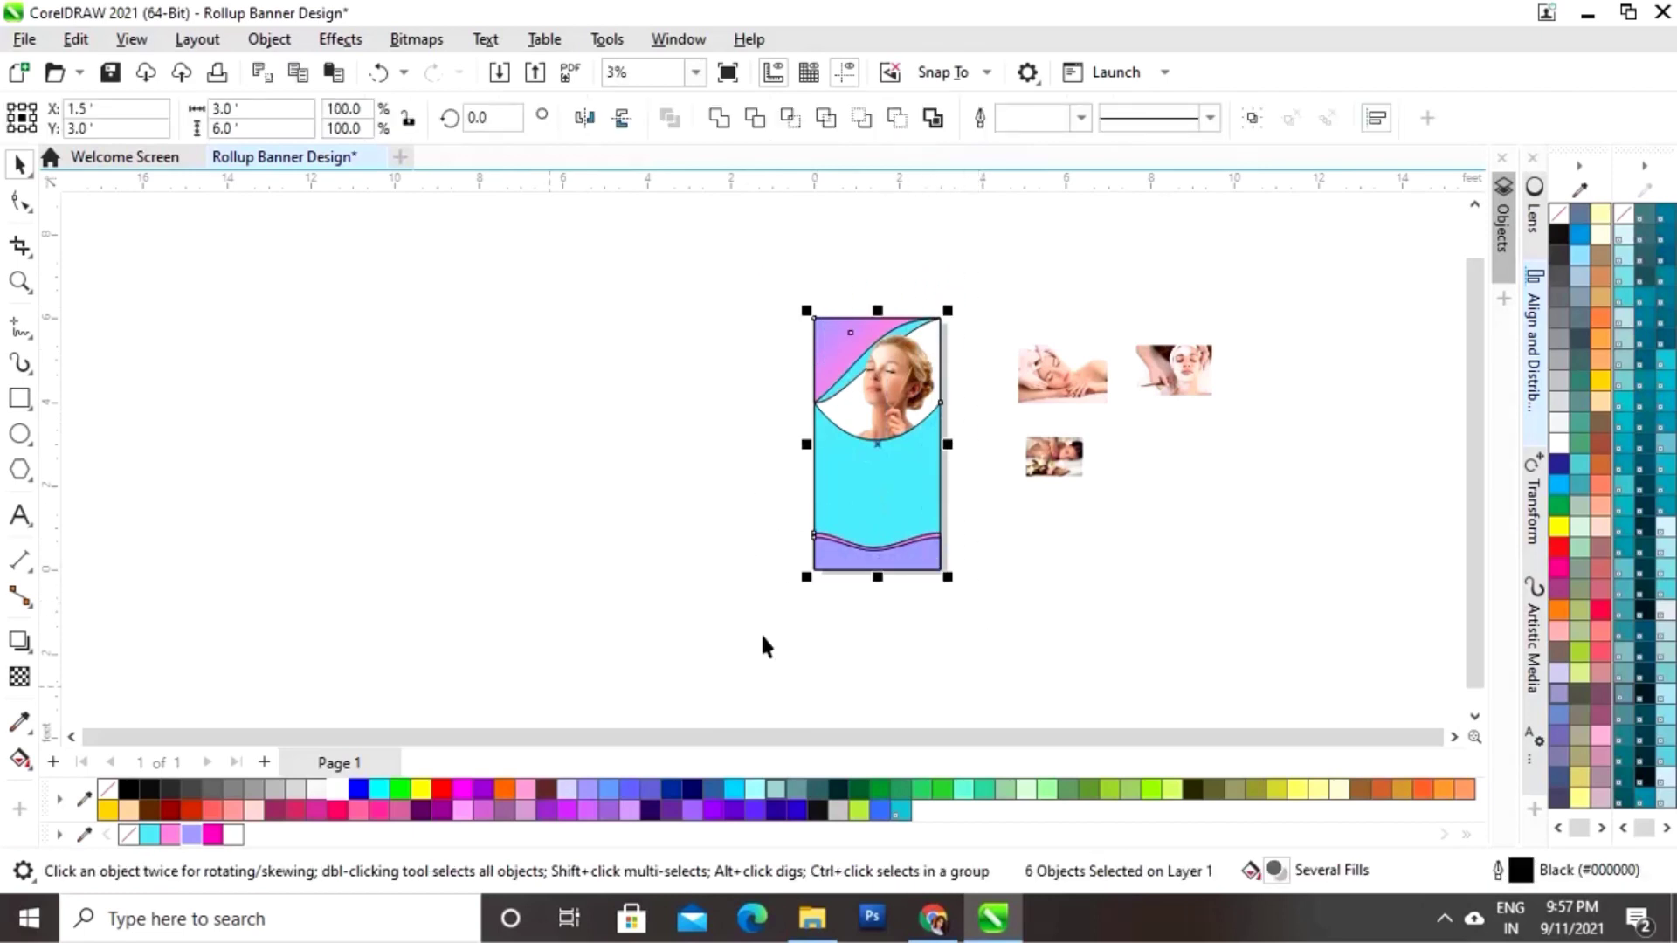
pyautogui.rightClick(106, 791)
pyautogui.click(510, 574)
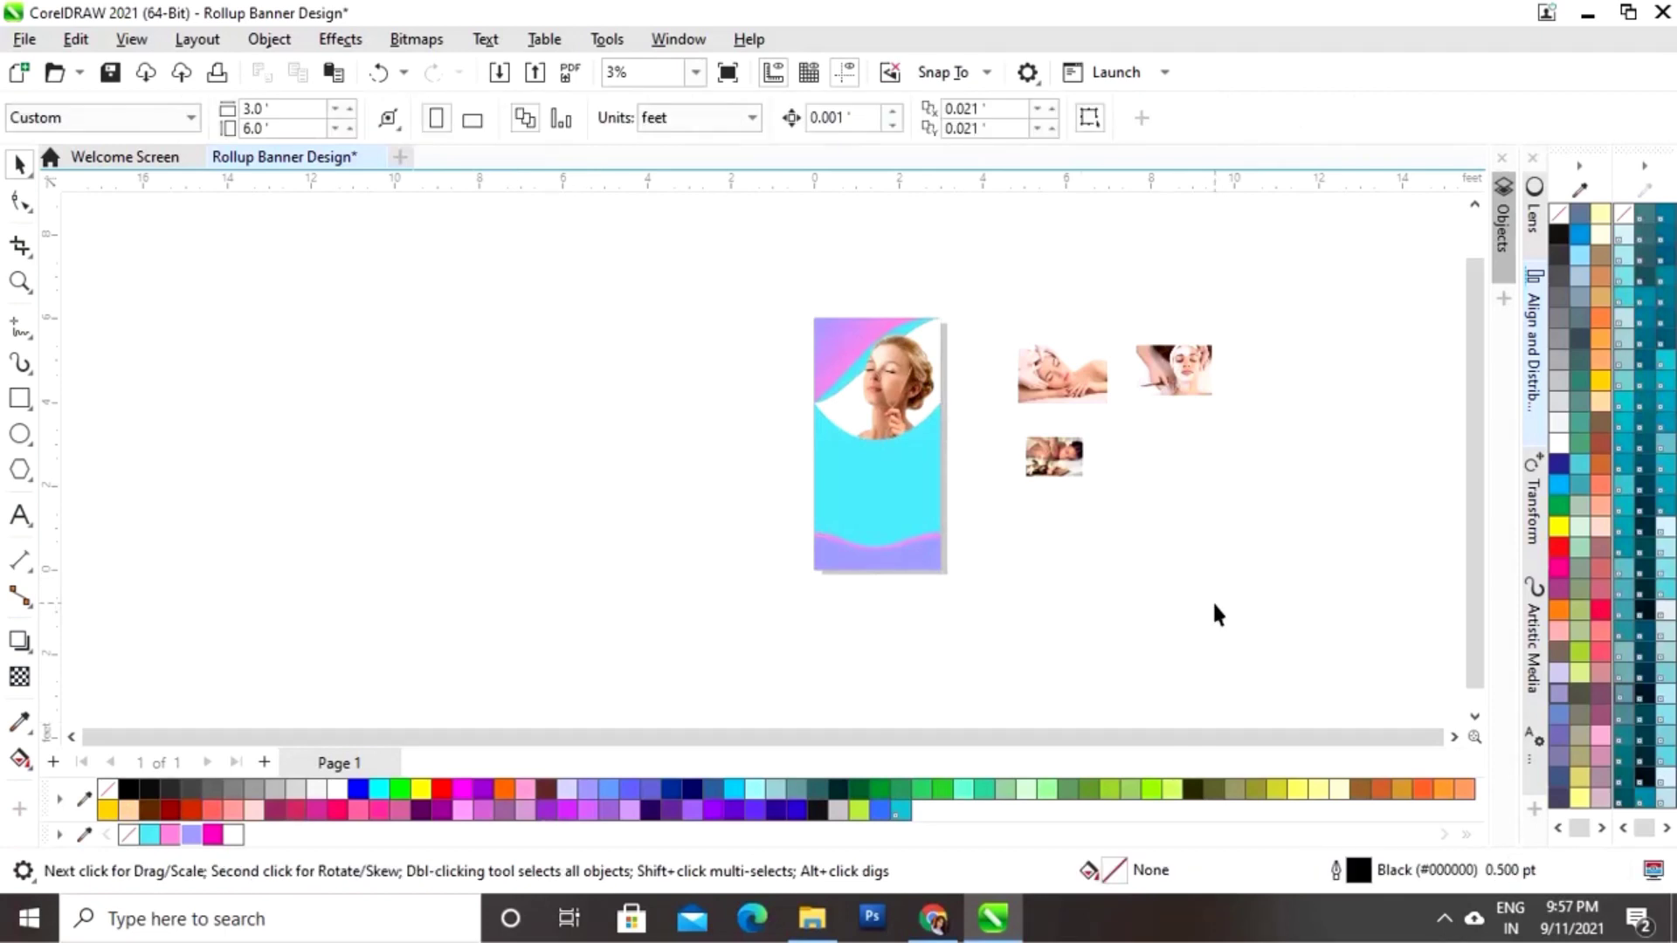
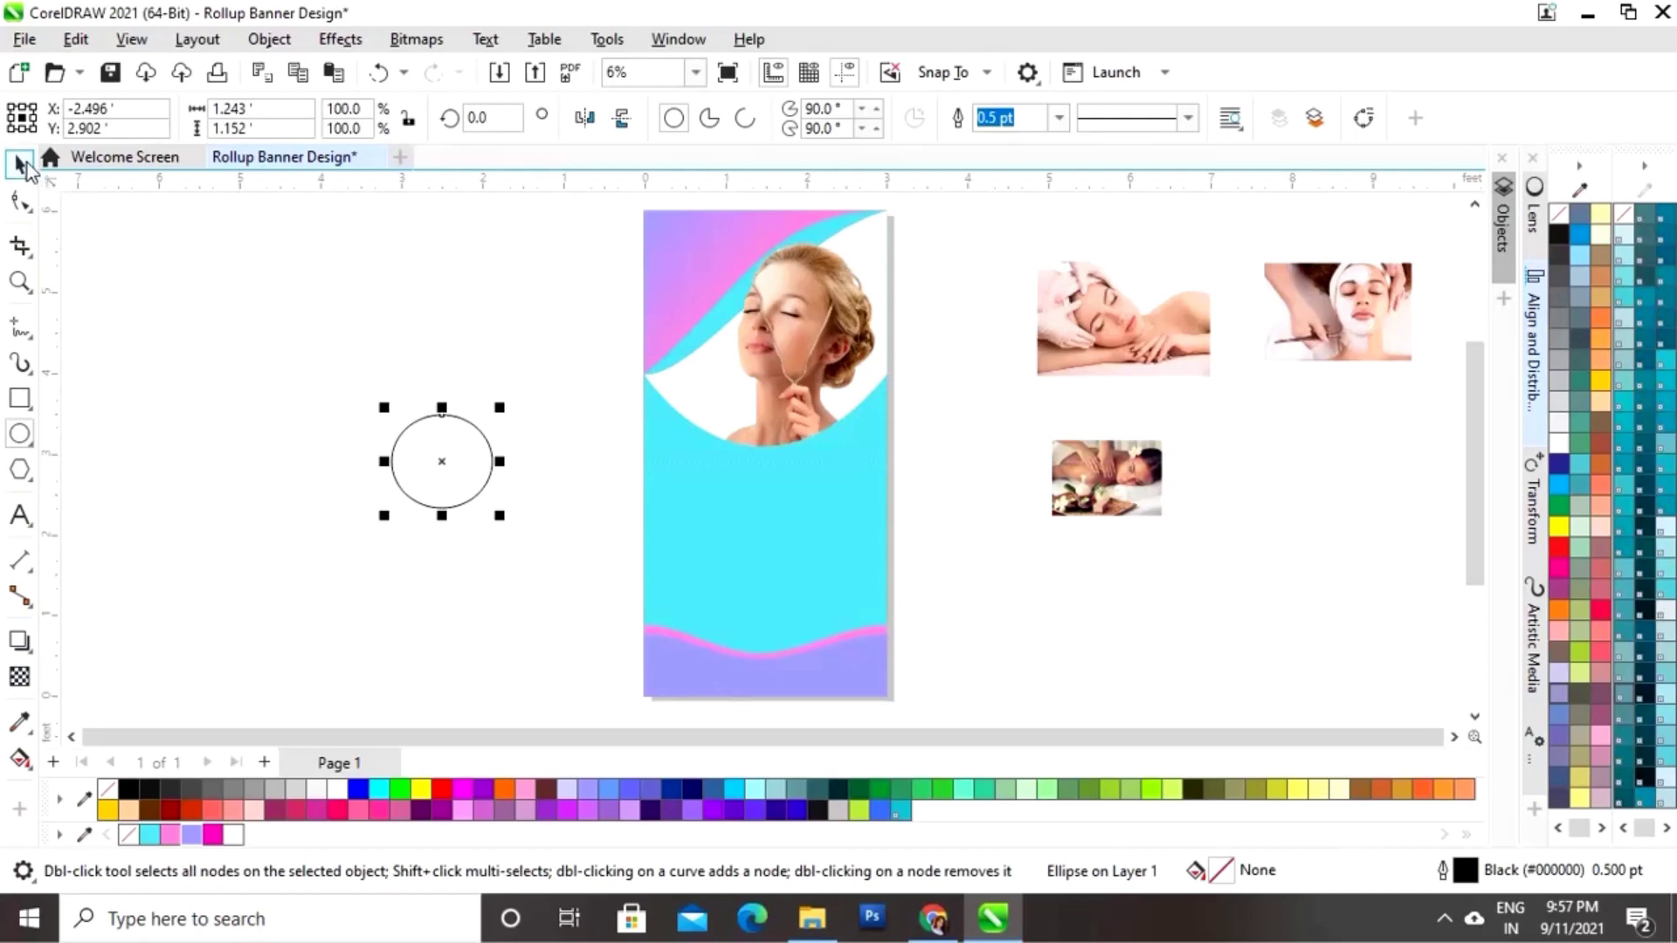
# Step: Resize the circle to 1 ft wide by 1 ft high
pyautogui.click(19, 163)
pyautogui.click(249, 108)
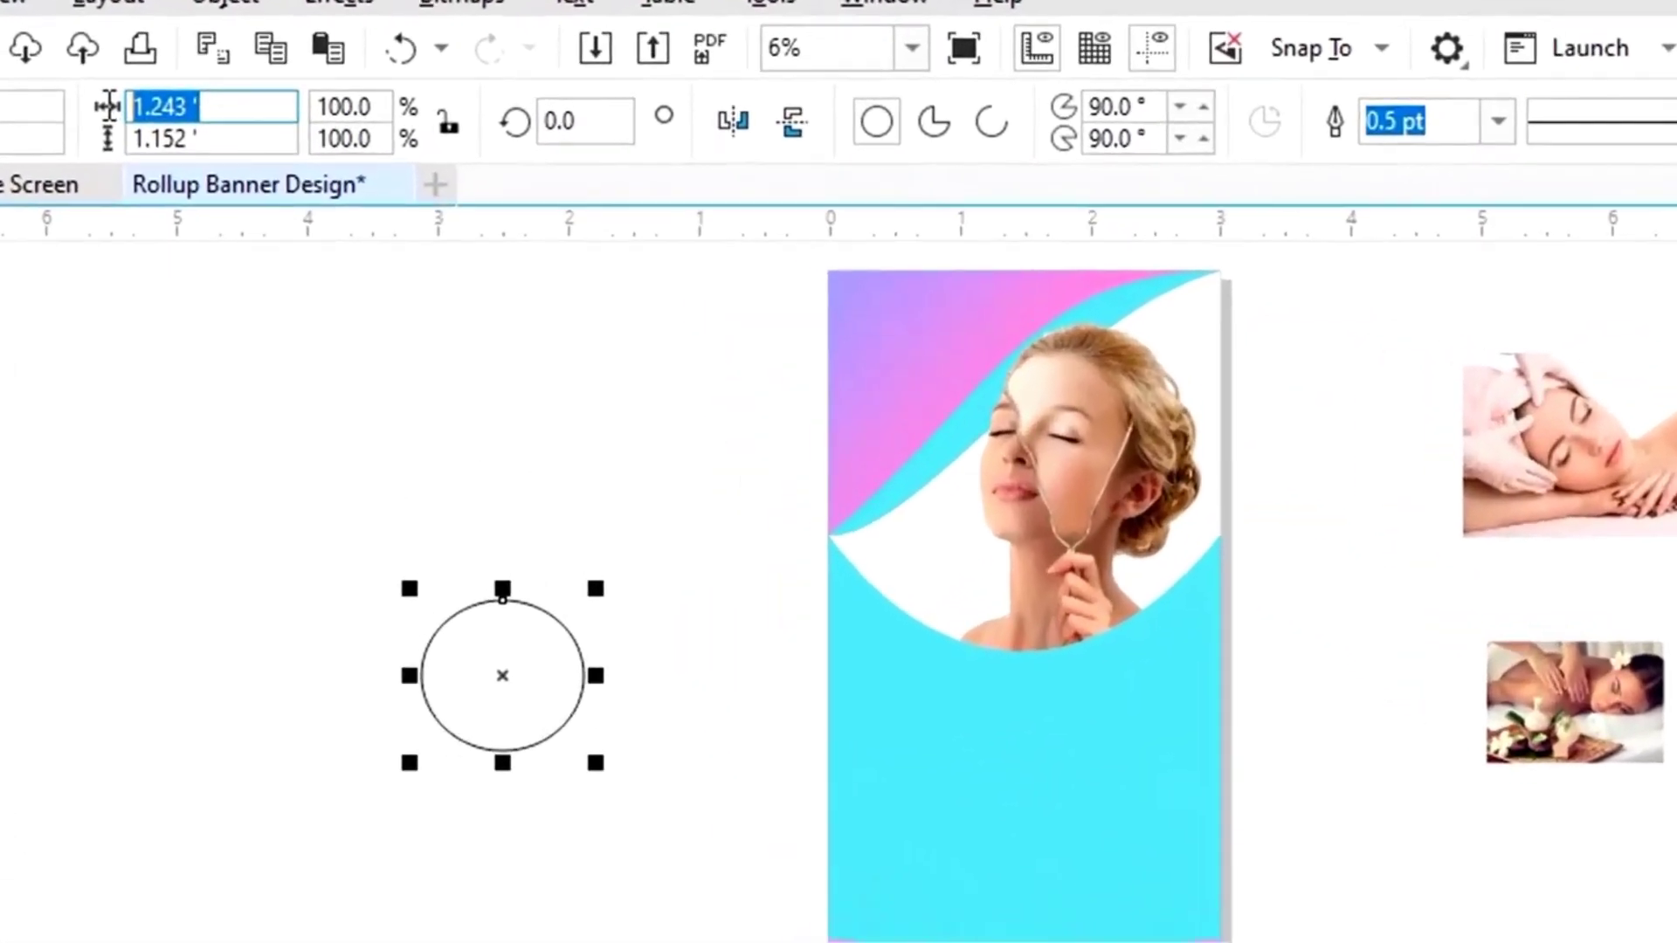
pyautogui.write('1')
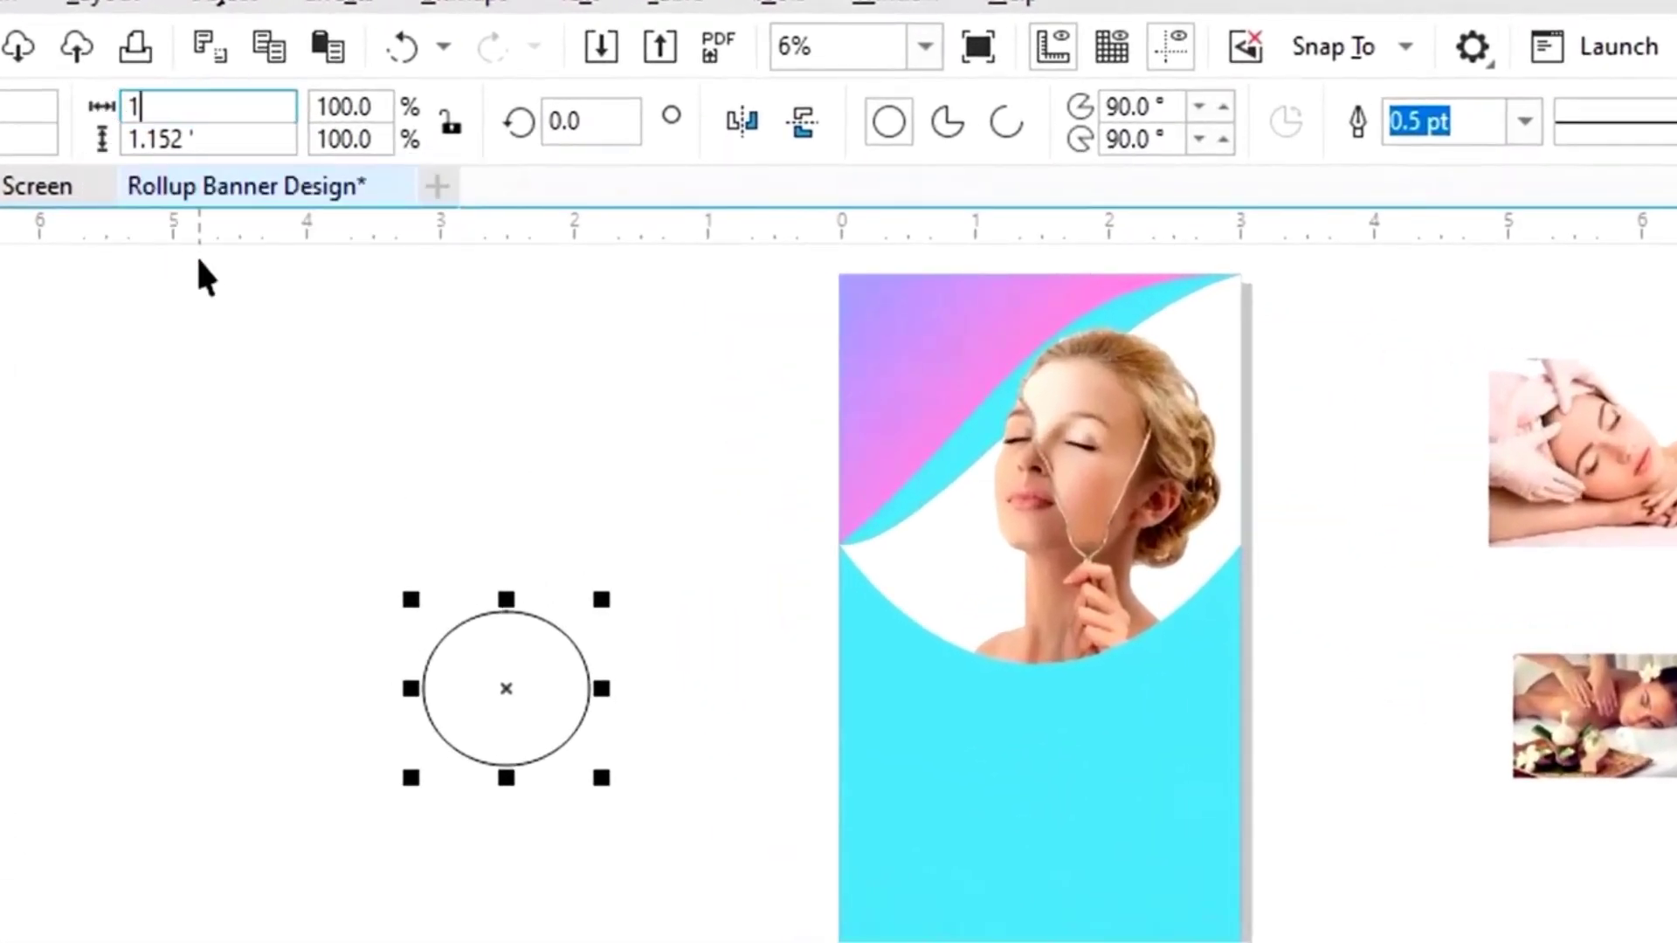
pyautogui.press('Tab')
pyautogui.write('1')
pyautogui.press('Return')
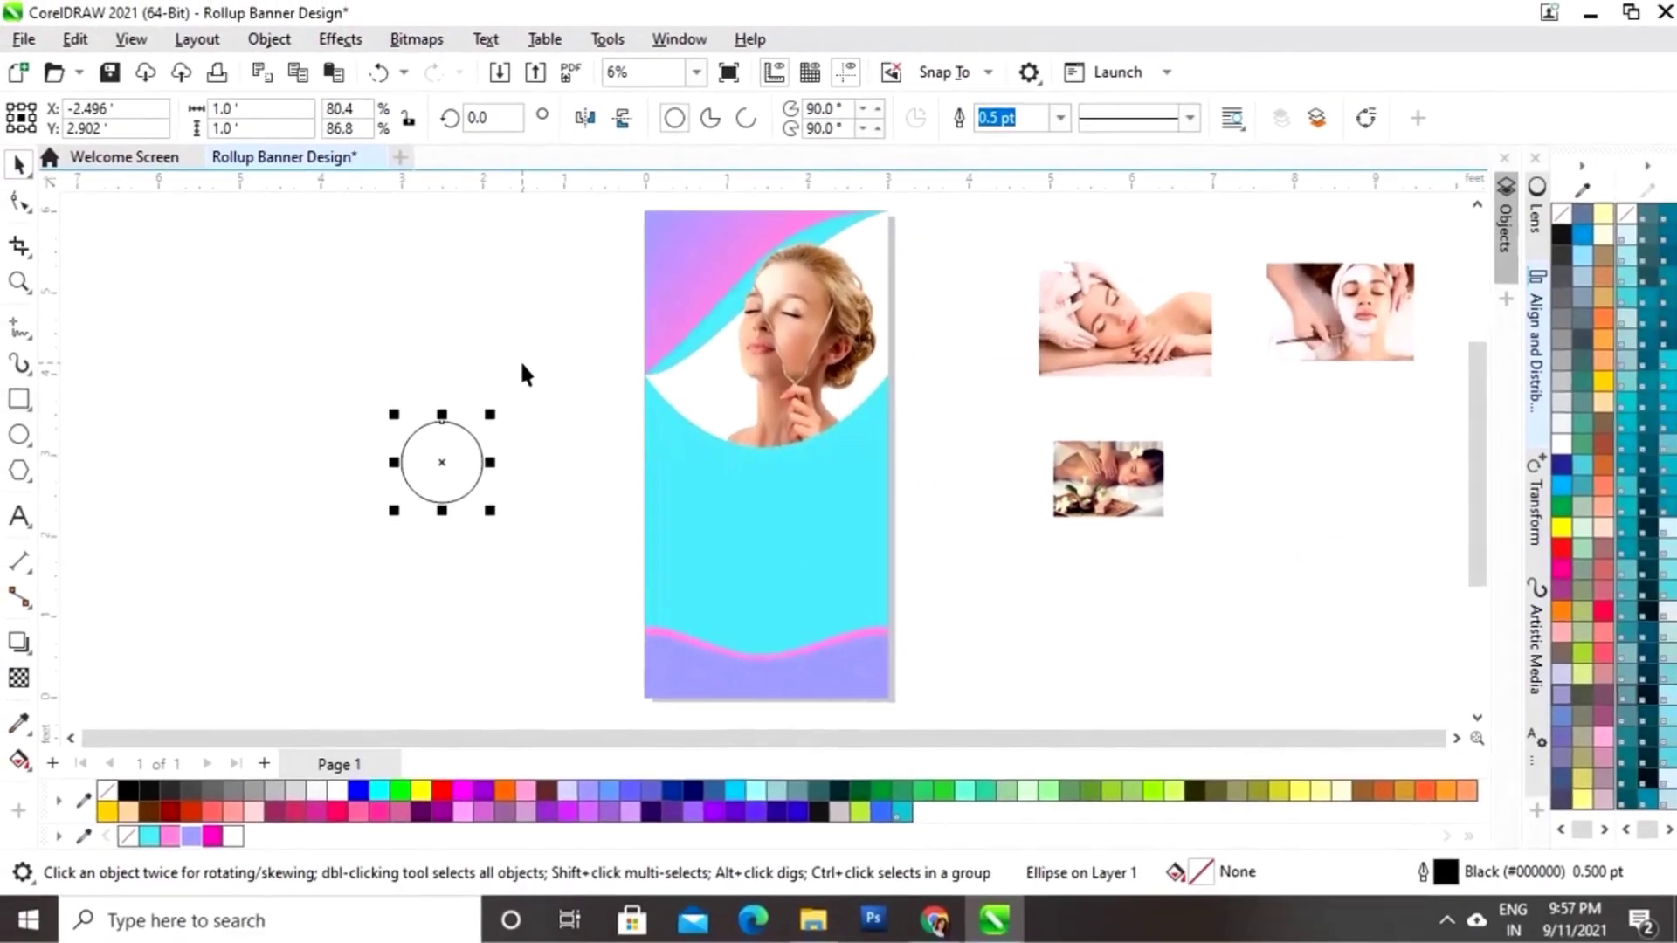
pyautogui.click(575, 403)
pyautogui.click(477, 575)
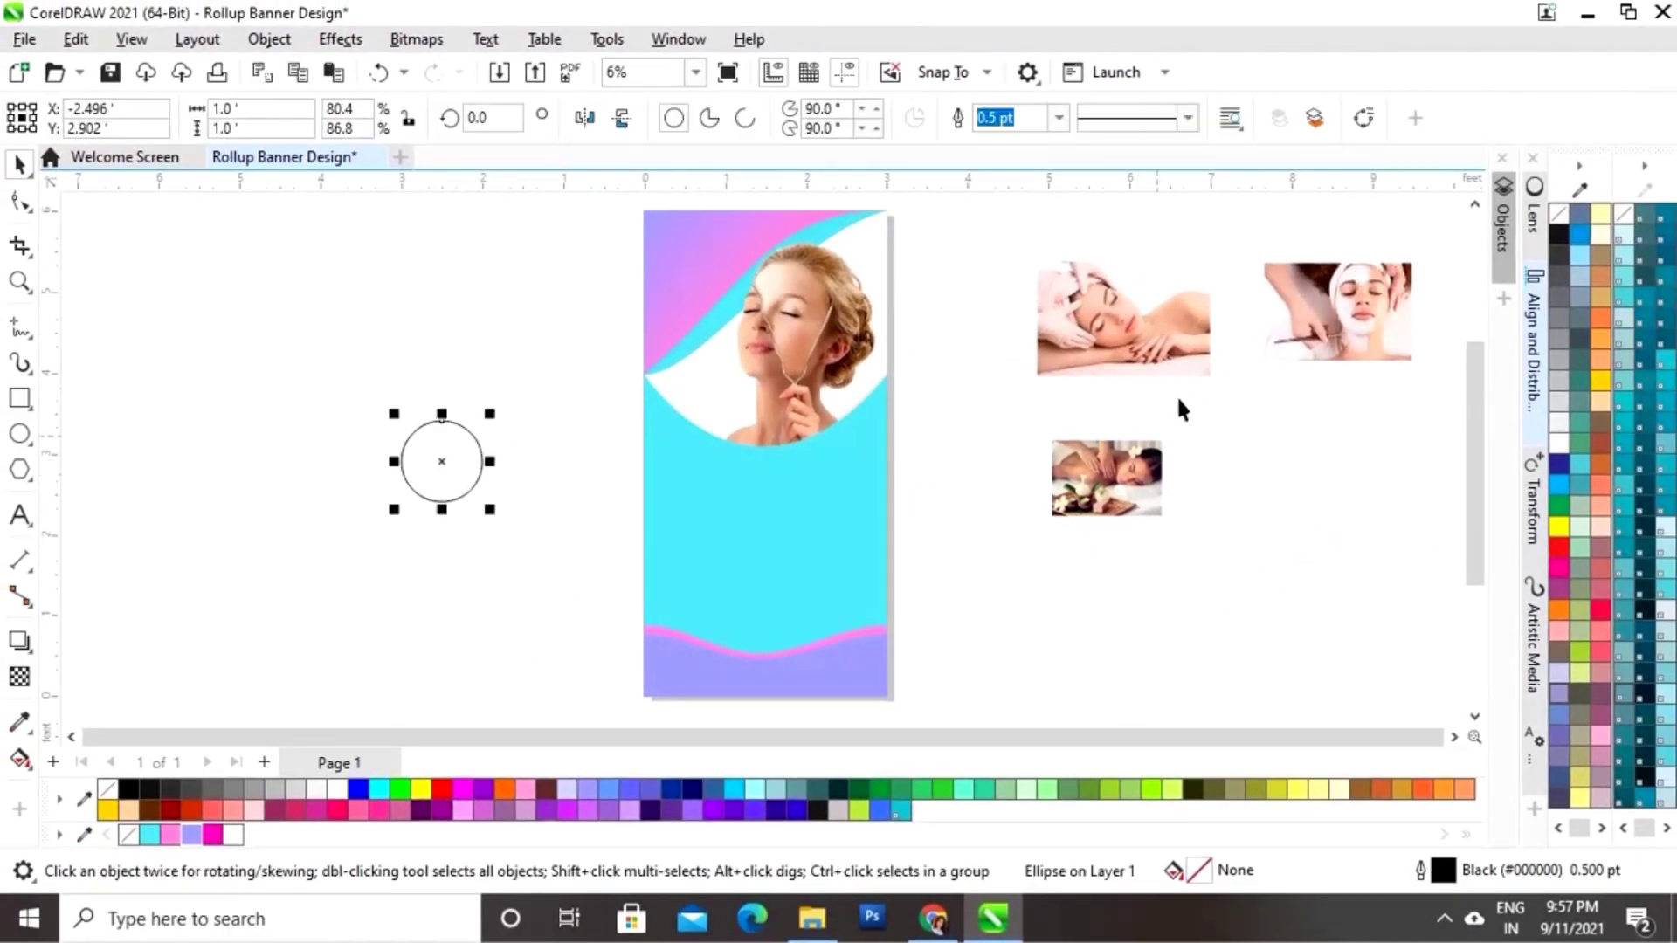
# Step: Scale the face-massage photo over the circle and PowerClip it inside
pyautogui.click(1178, 349)
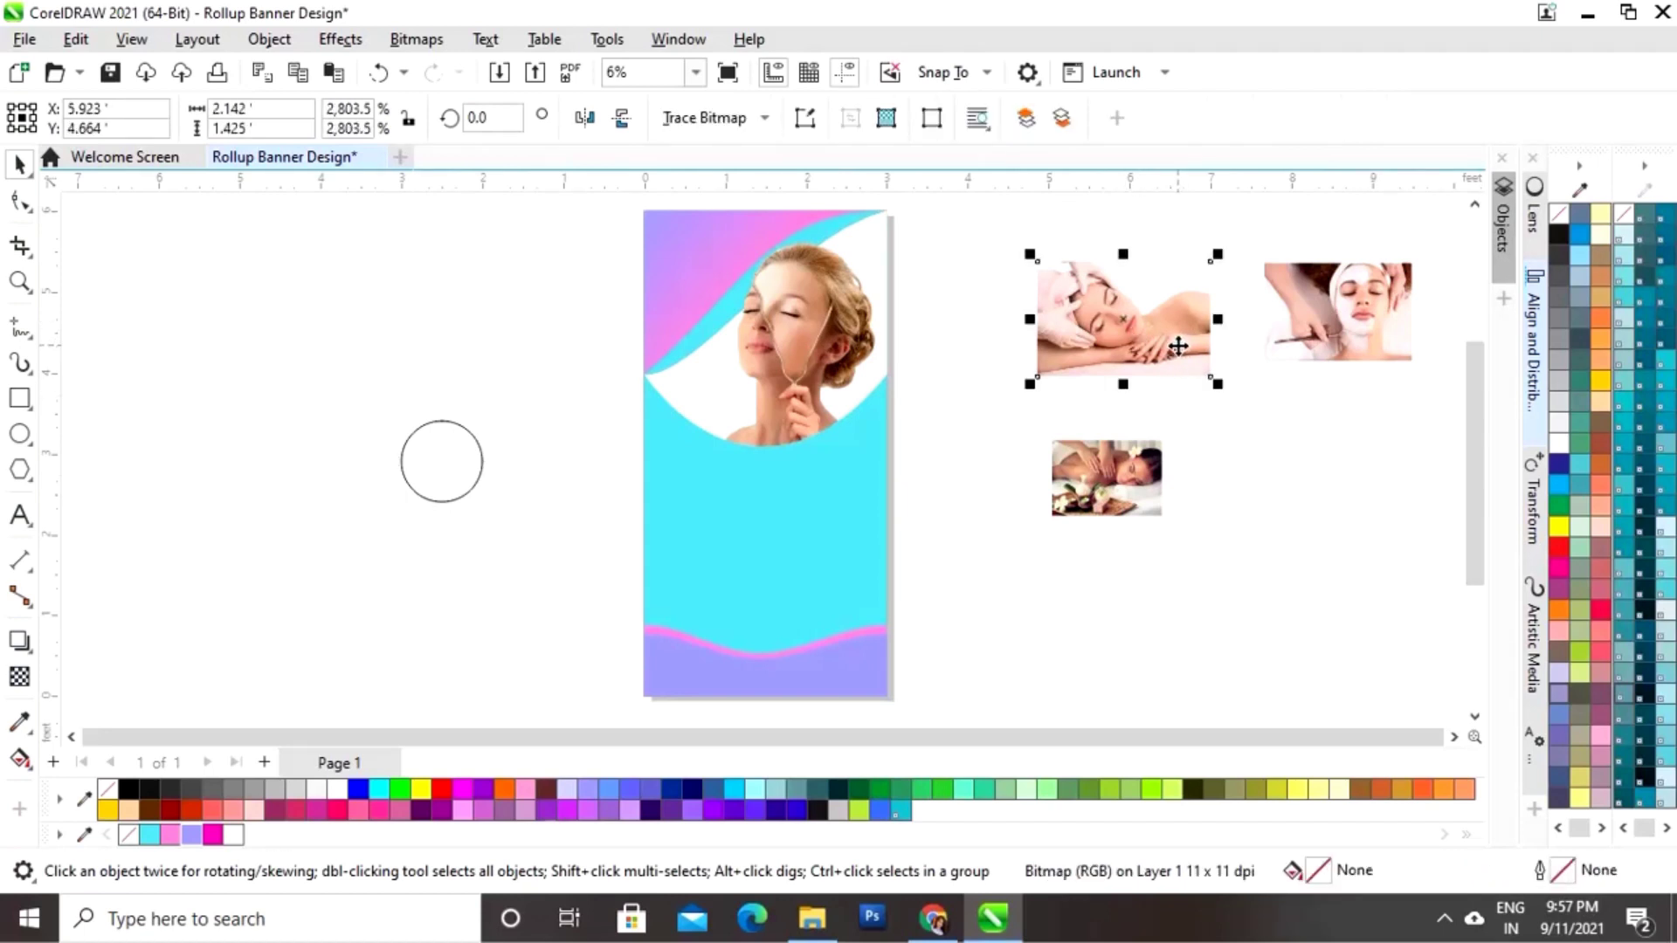
pyautogui.moveTo(1175, 348); pyautogui.dragTo(517, 489)
pyautogui.moveTo(565, 398); pyautogui.dragTo(522, 423)
pyautogui.moveTo(499, 479); pyautogui.dragTo(515, 461)
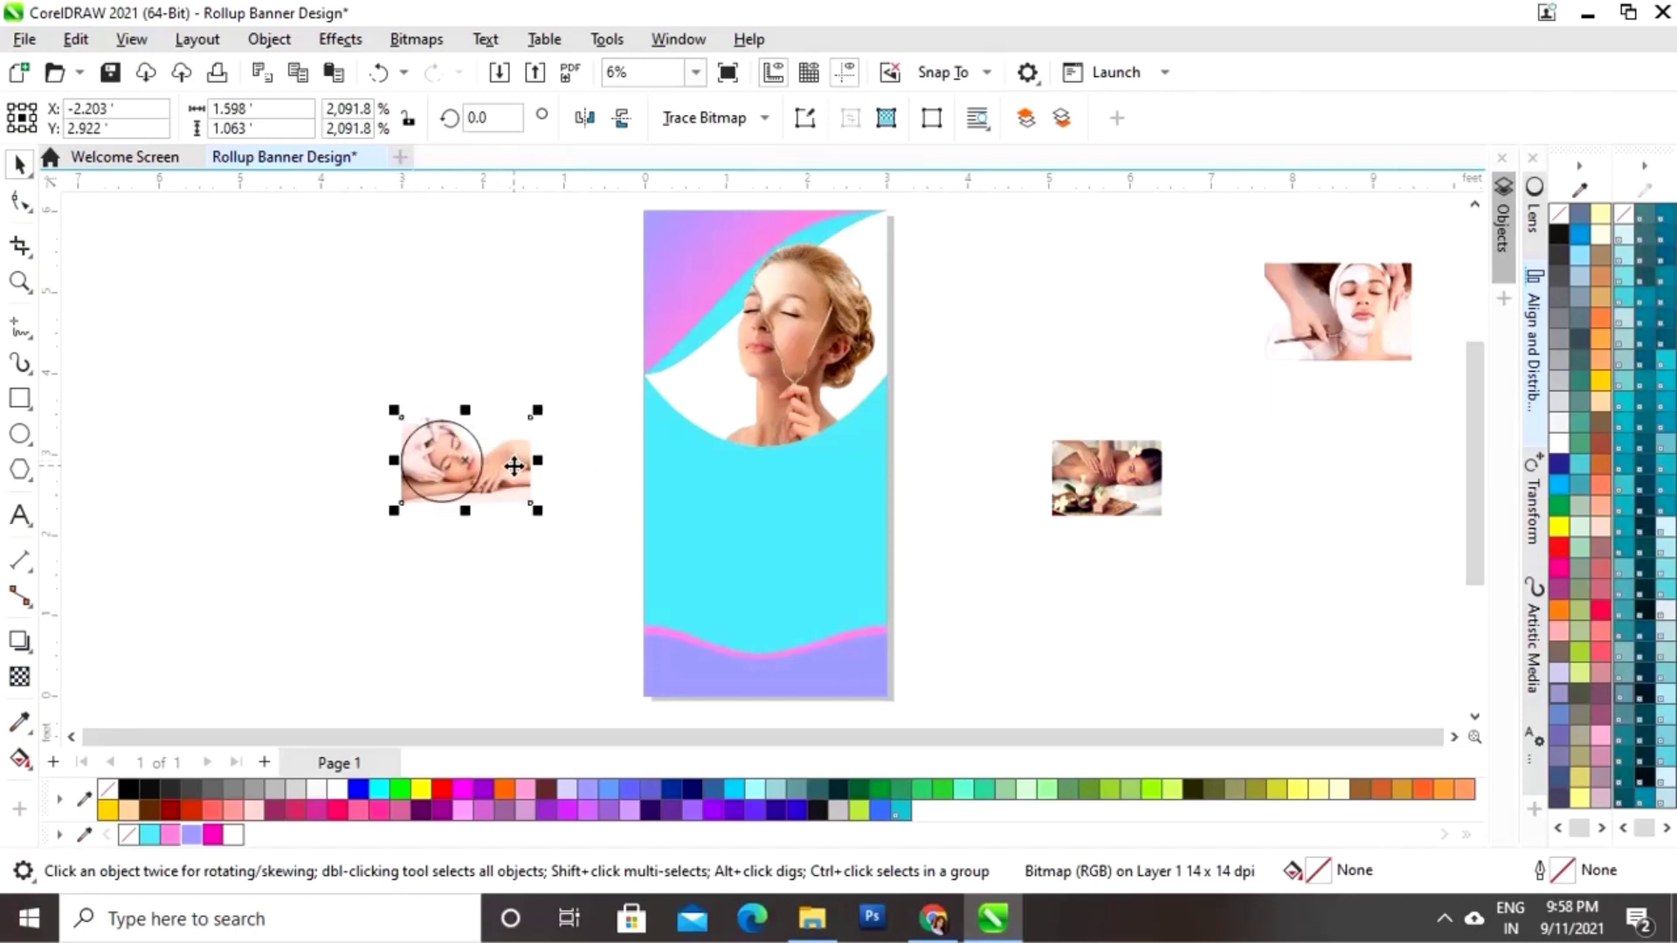
pyautogui.moveTo(514, 466); pyautogui.dragTo(507, 466)
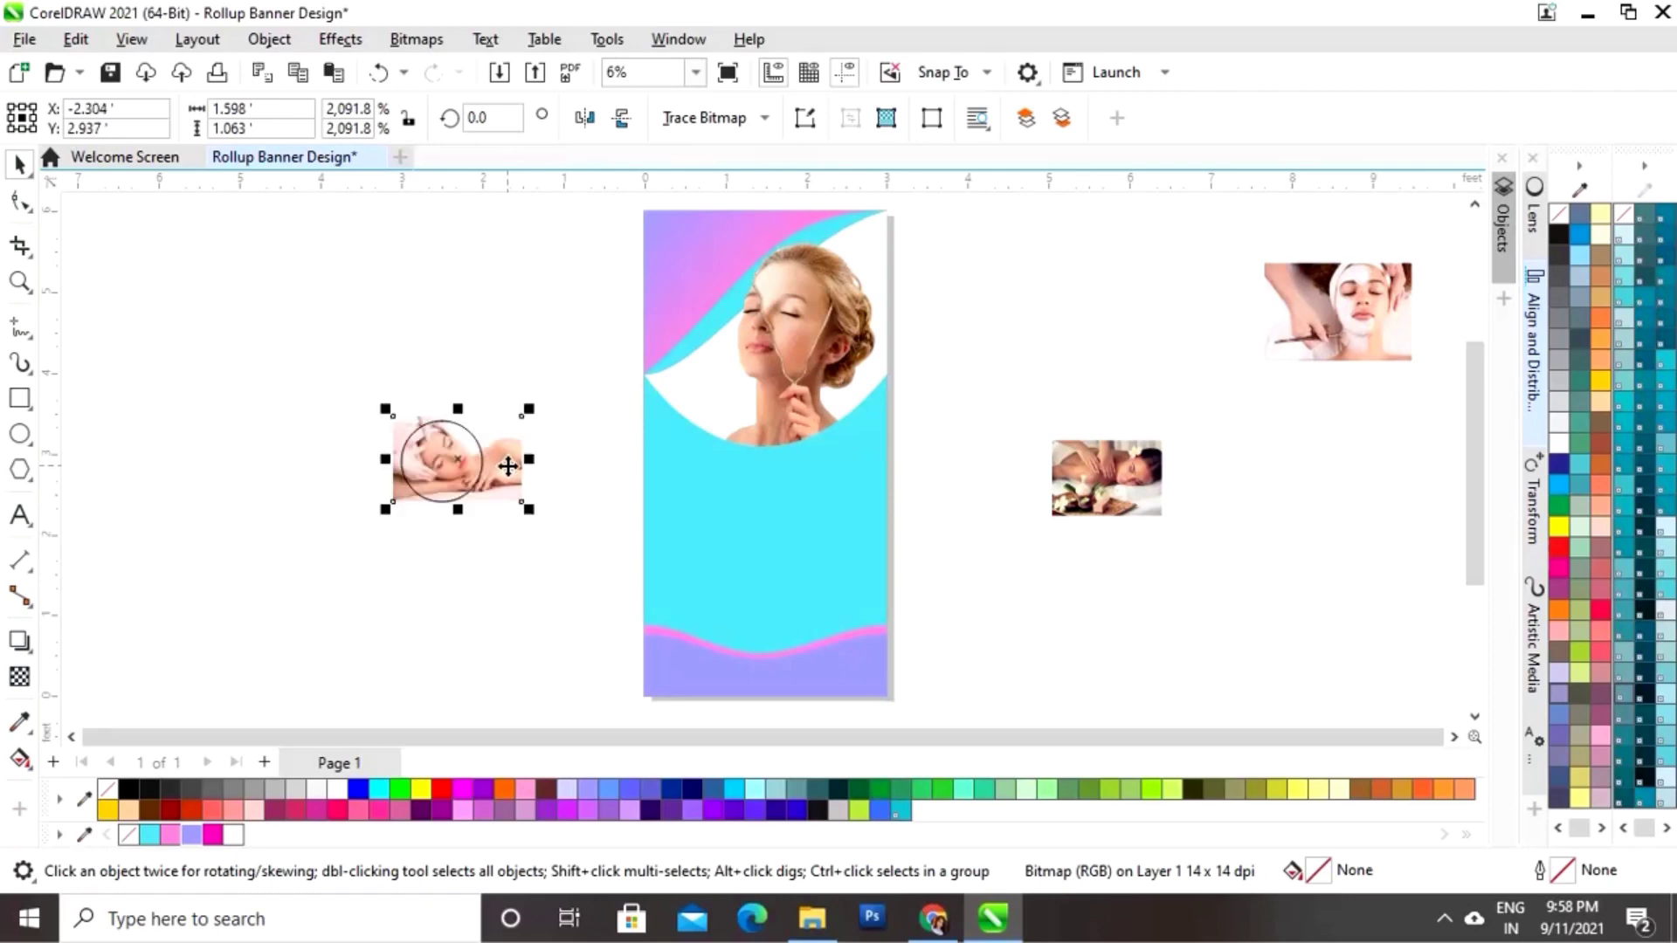
pyautogui.rightClick(508, 467)
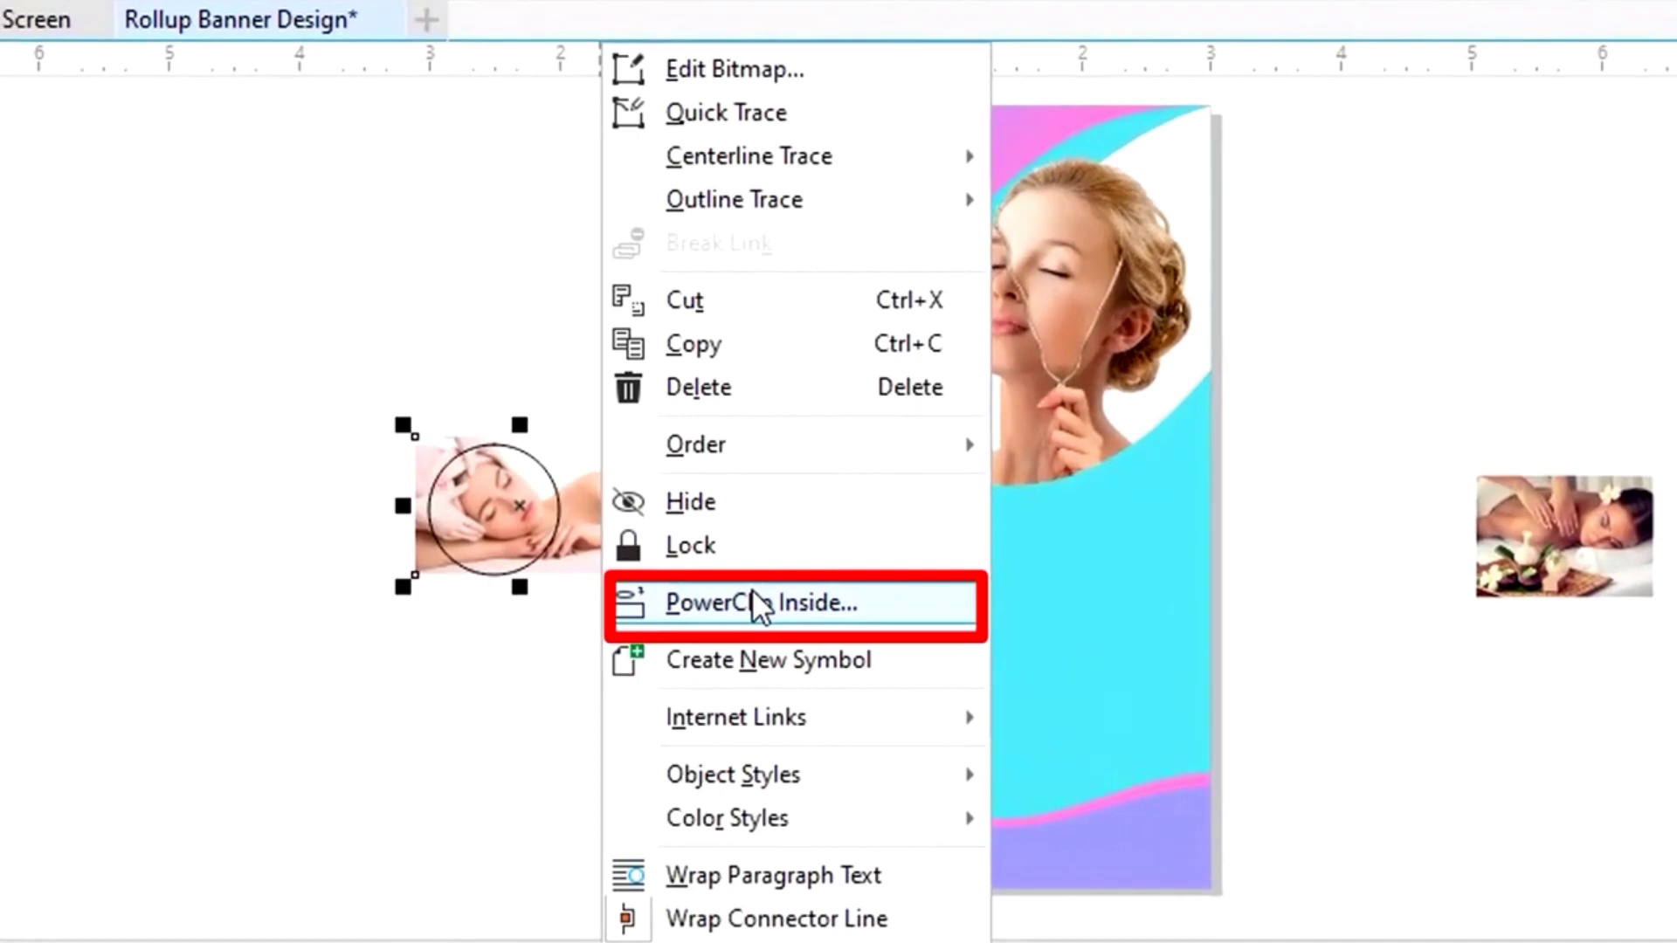
pyautogui.click(760, 604)
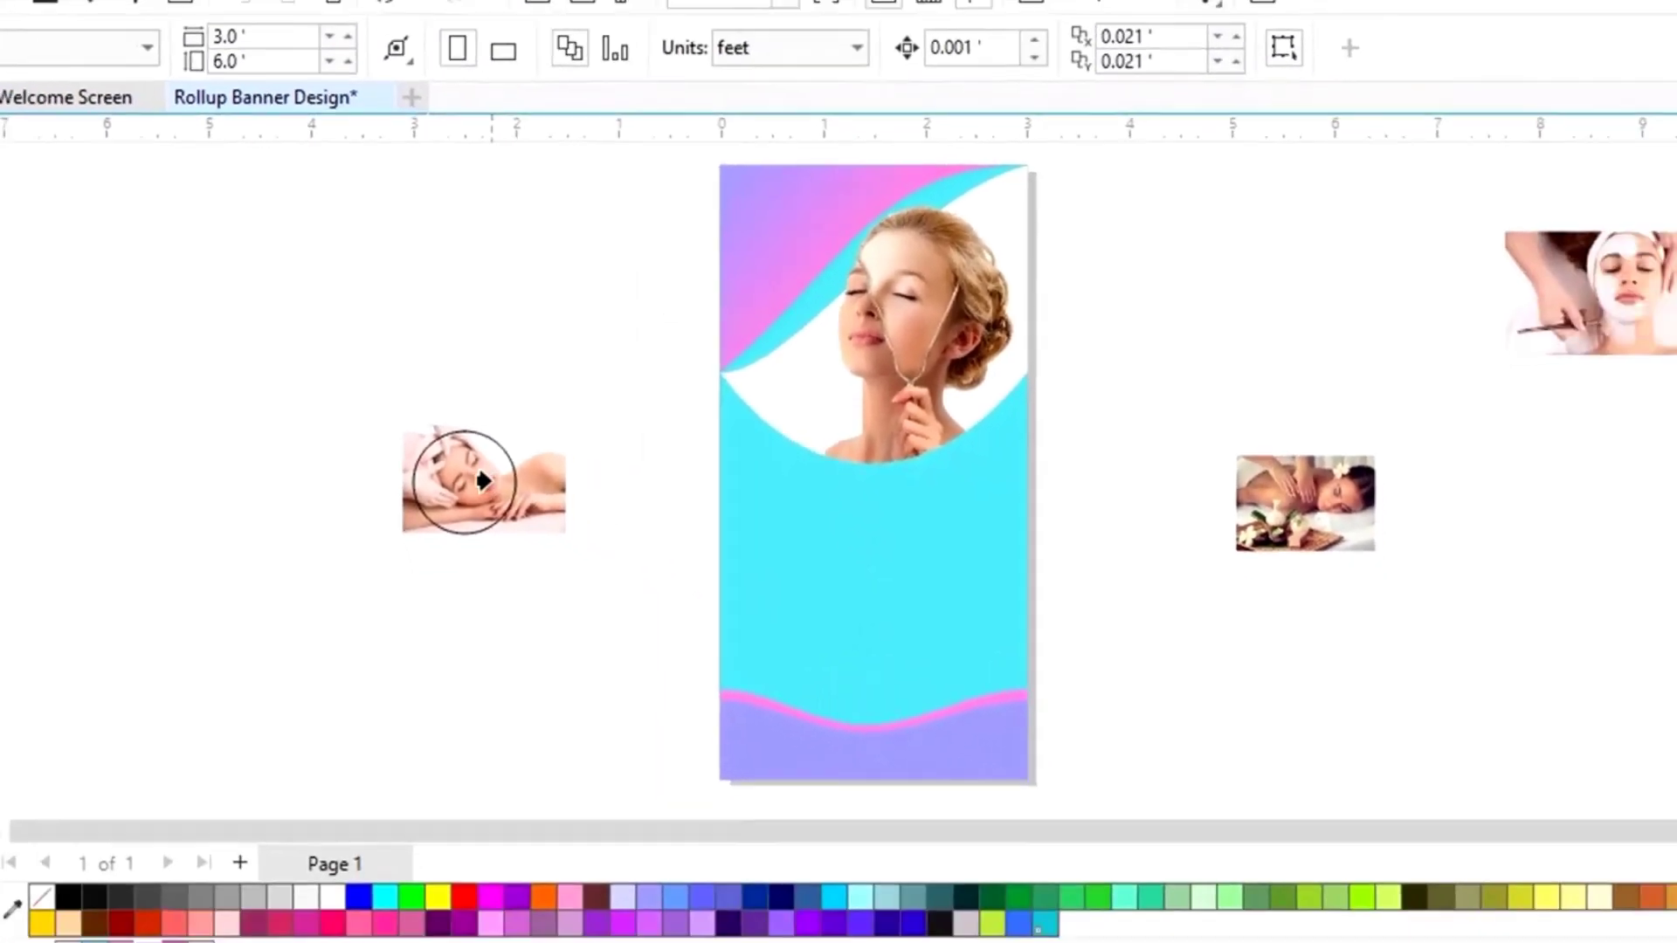
pyautogui.click(493, 509)
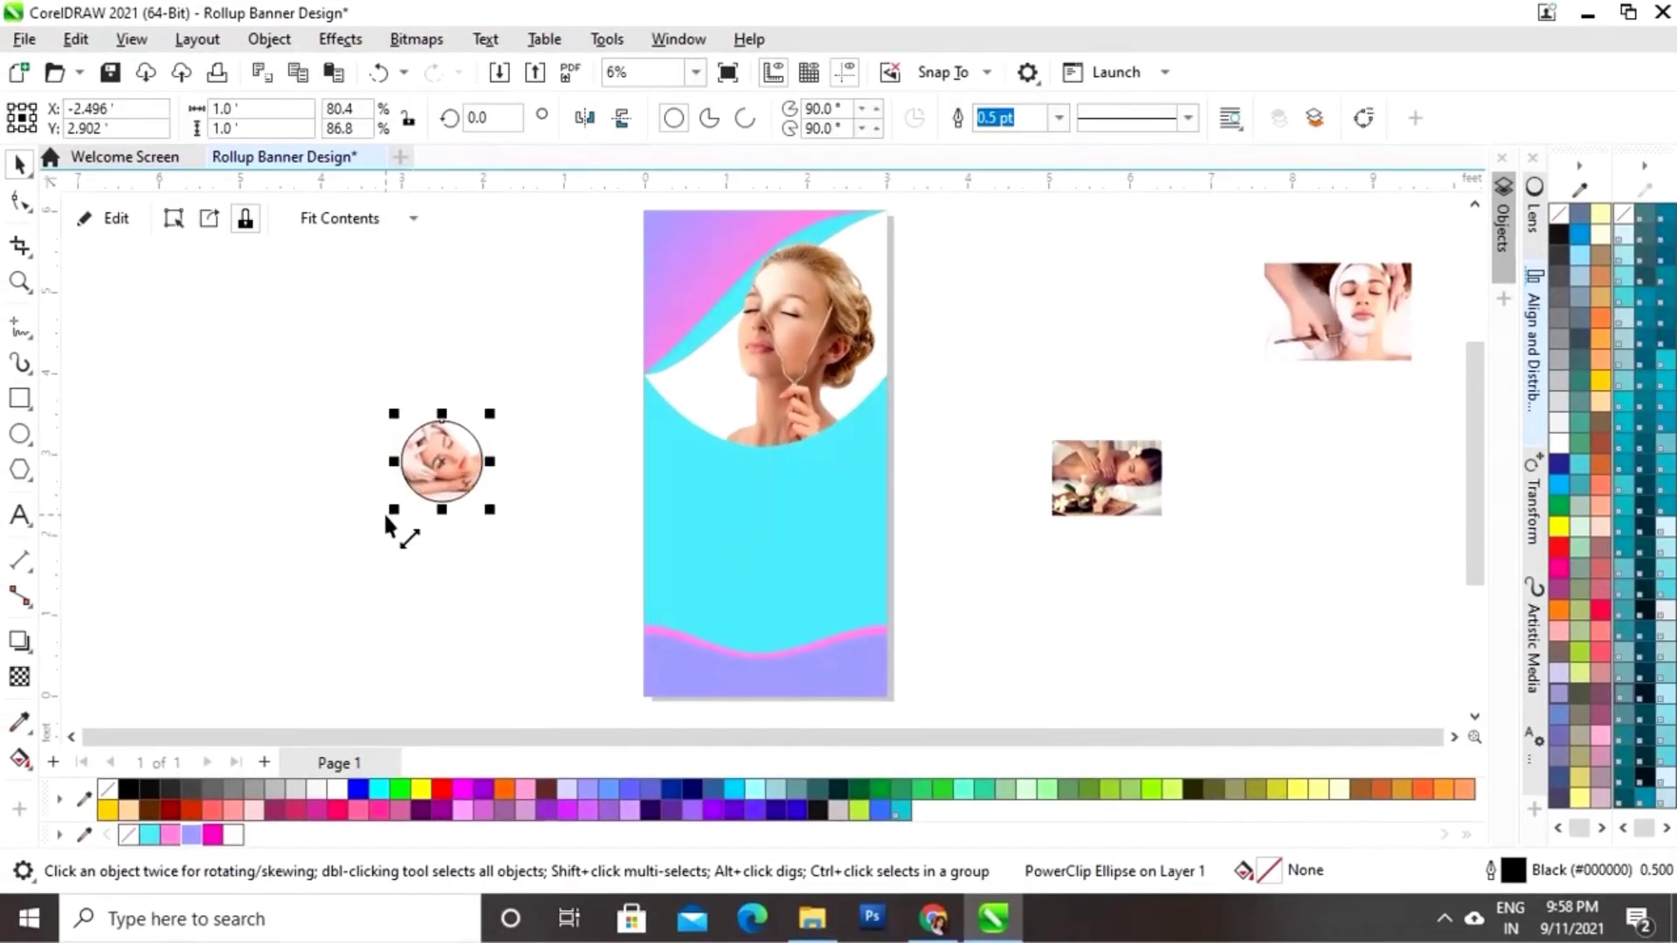
# Step: Give the photo circle a pink 36 pt outline
pyautogui.click(185, 398)
pyautogui.click(466, 480)
pyautogui.rightClick(171, 835)
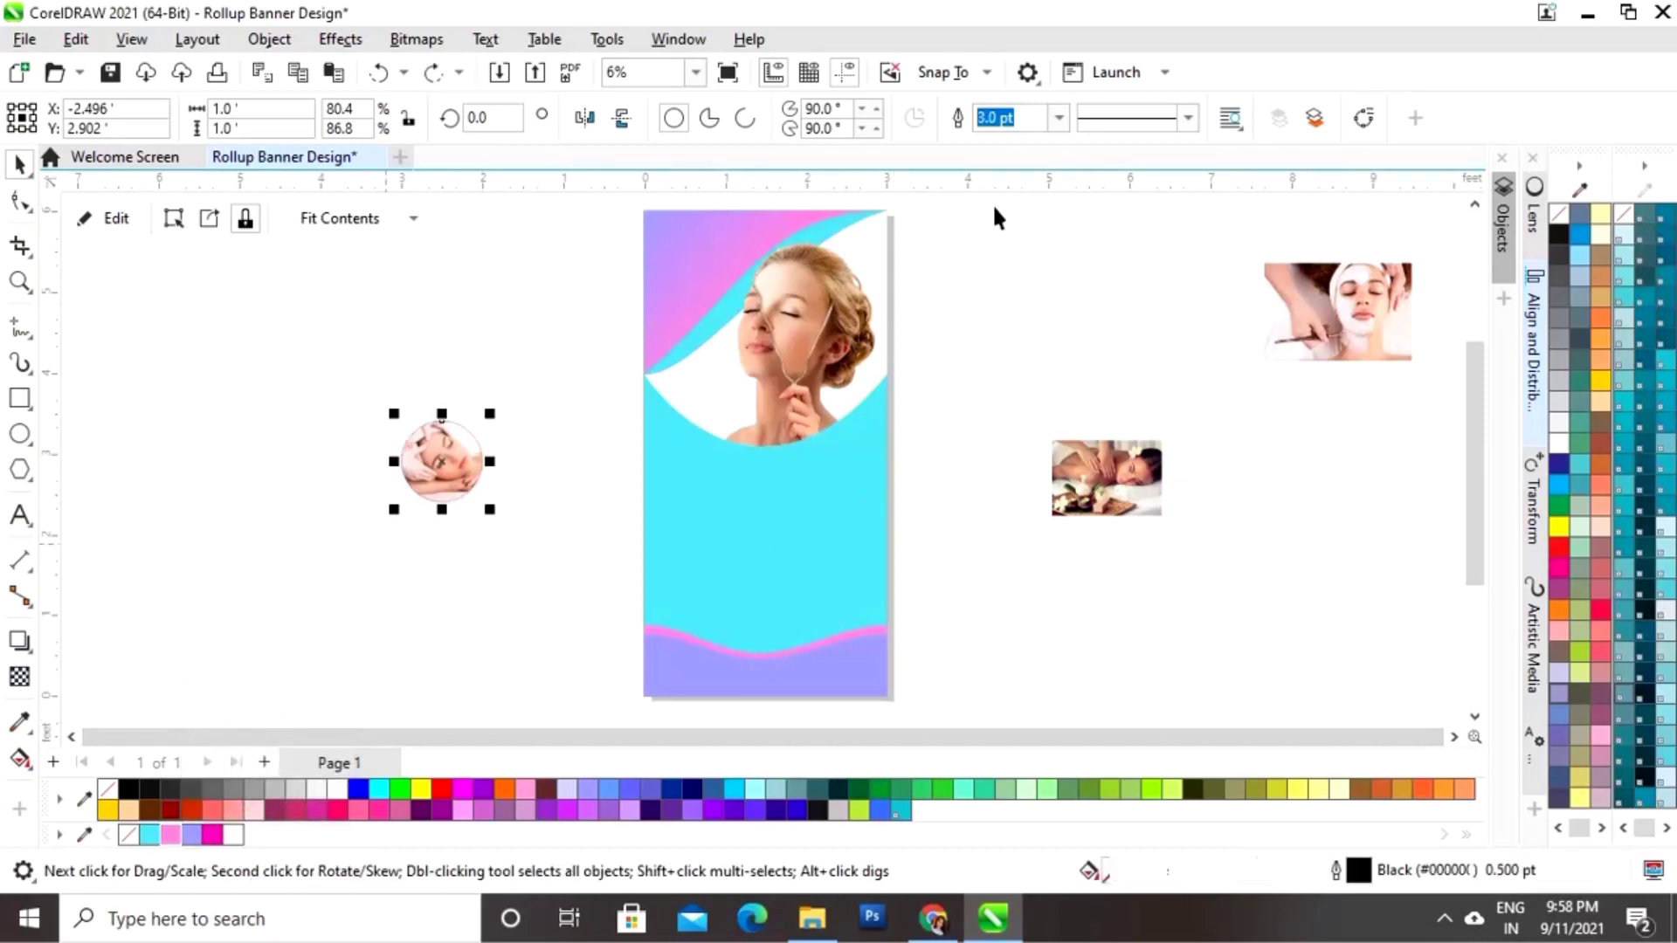
pyautogui.click(1059, 119)
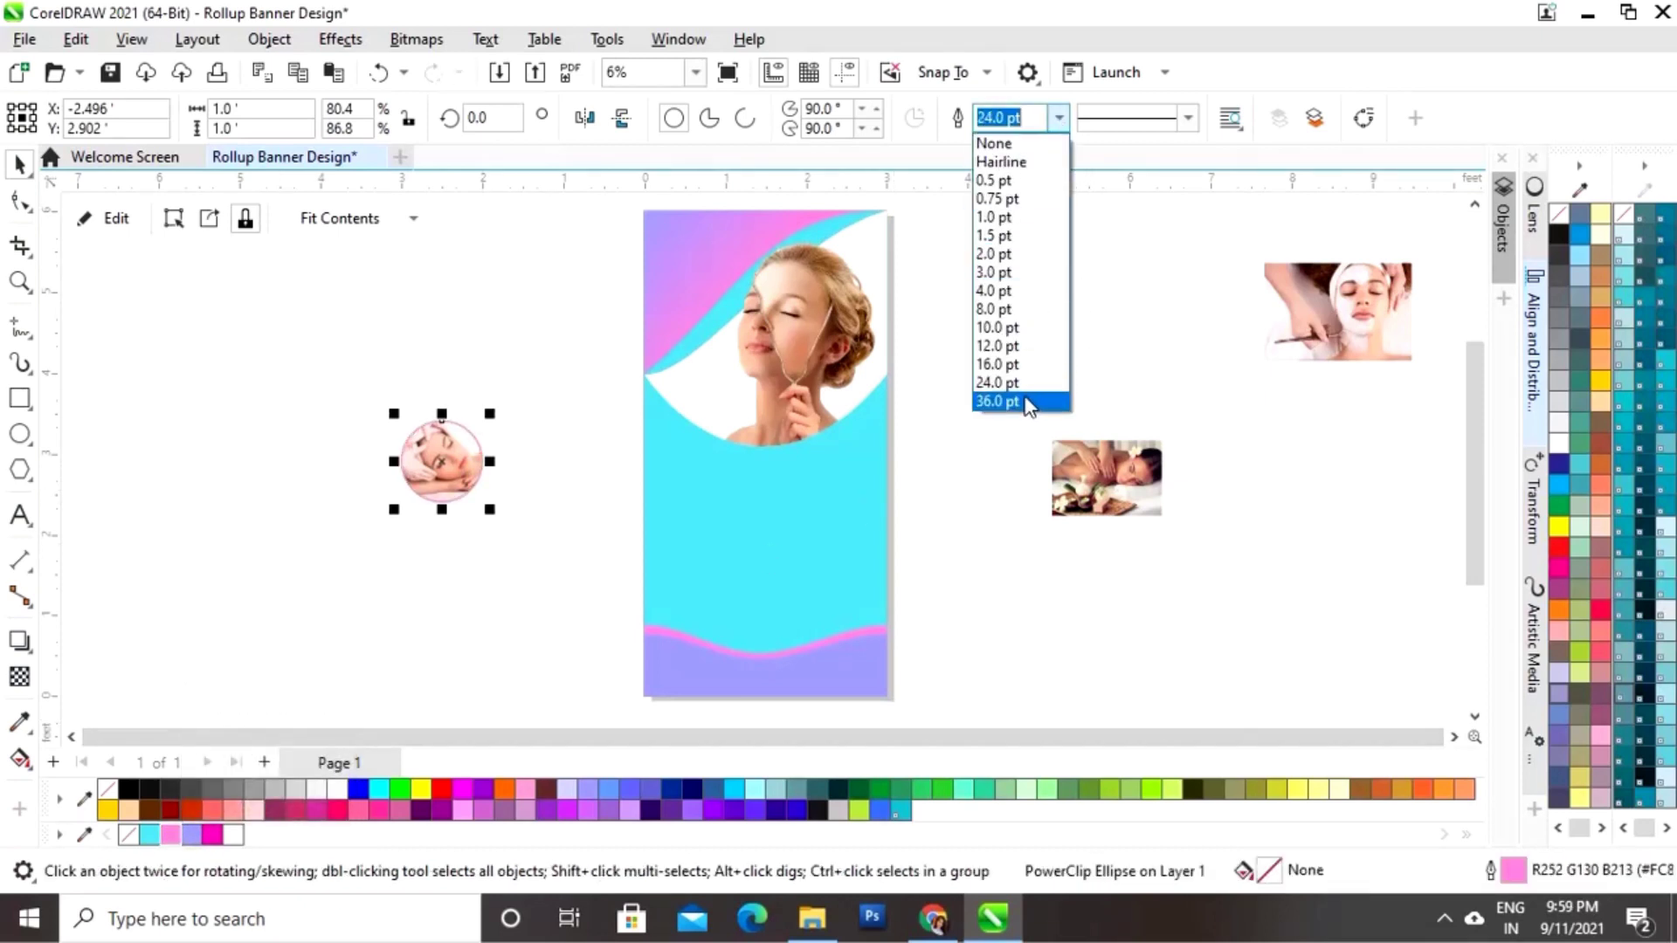
pyautogui.click(997, 401)
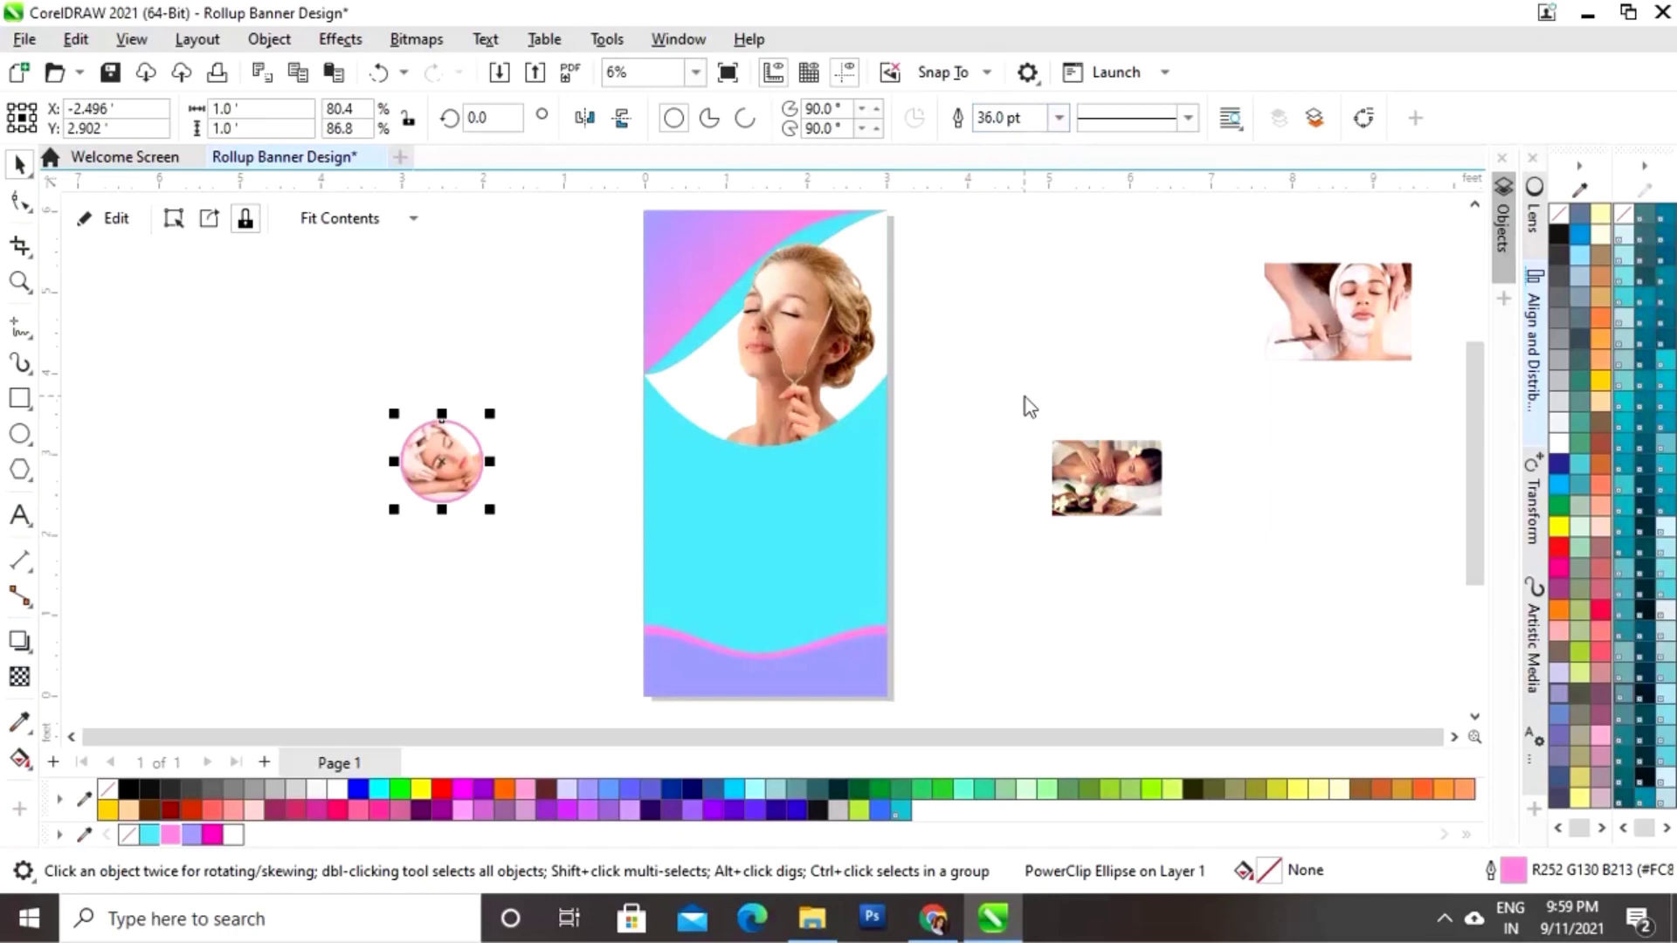
pyautogui.click(976, 419)
# Step: Move the photo circle up and drag a duplicate copy below it
pyautogui.moveTo(367, 528); pyautogui.dragTo(365, 517)
pyautogui.moveTo(441, 465); pyautogui.dragTo(498, 399)
pyautogui.click(503, 520)
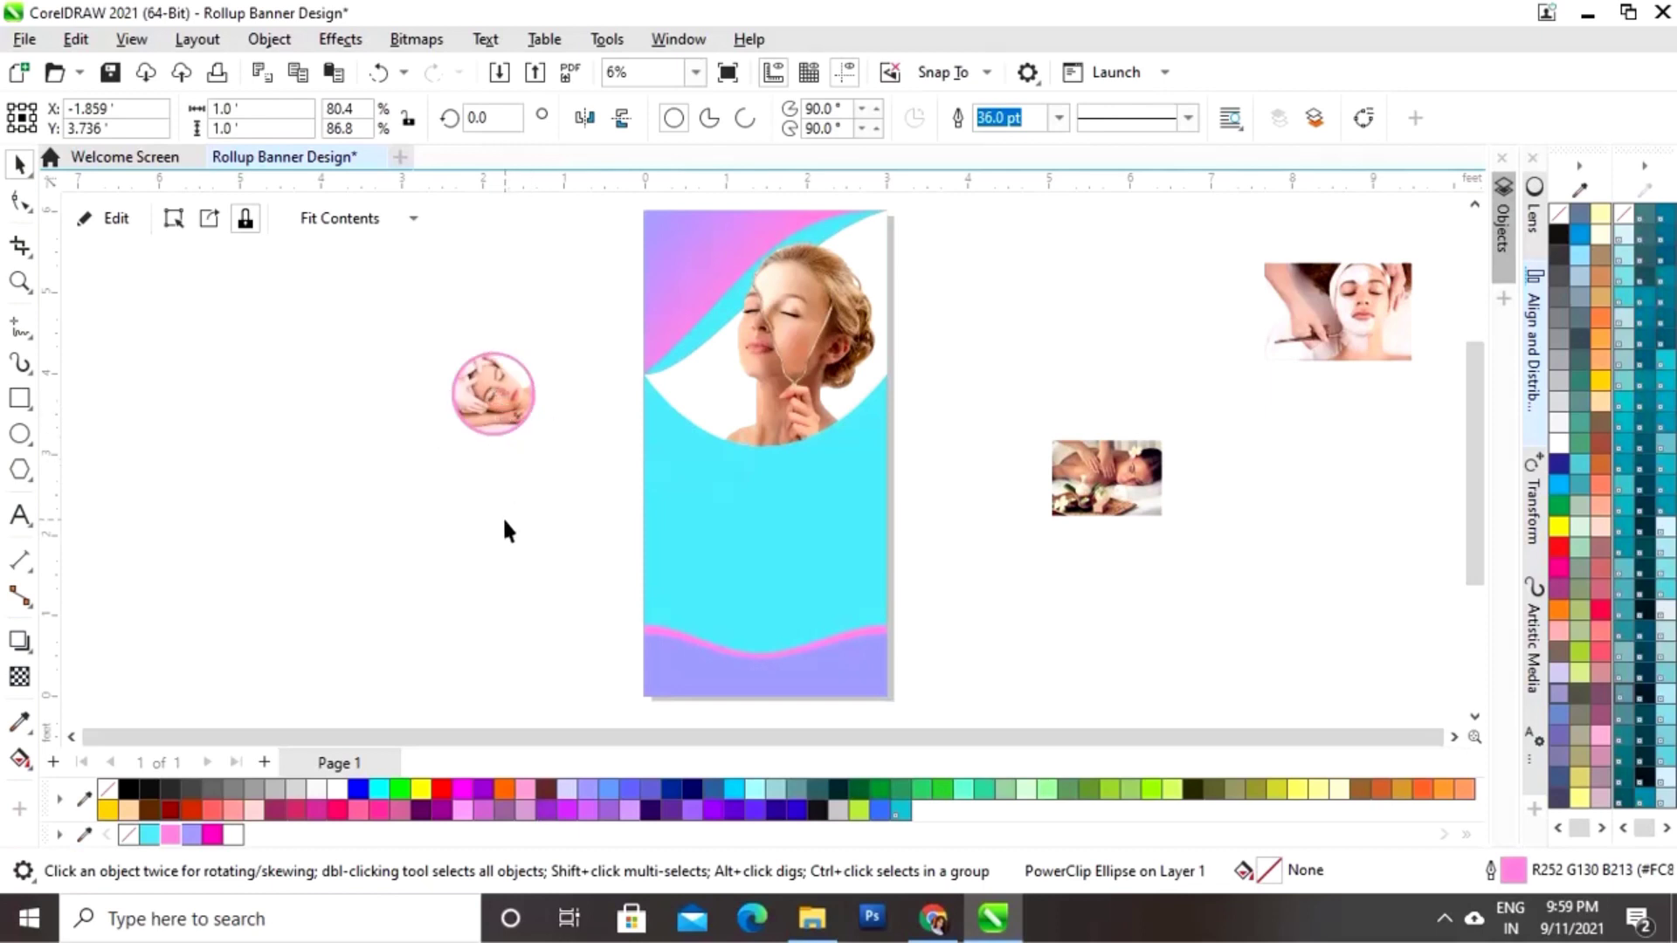
pyautogui.click(501, 382)
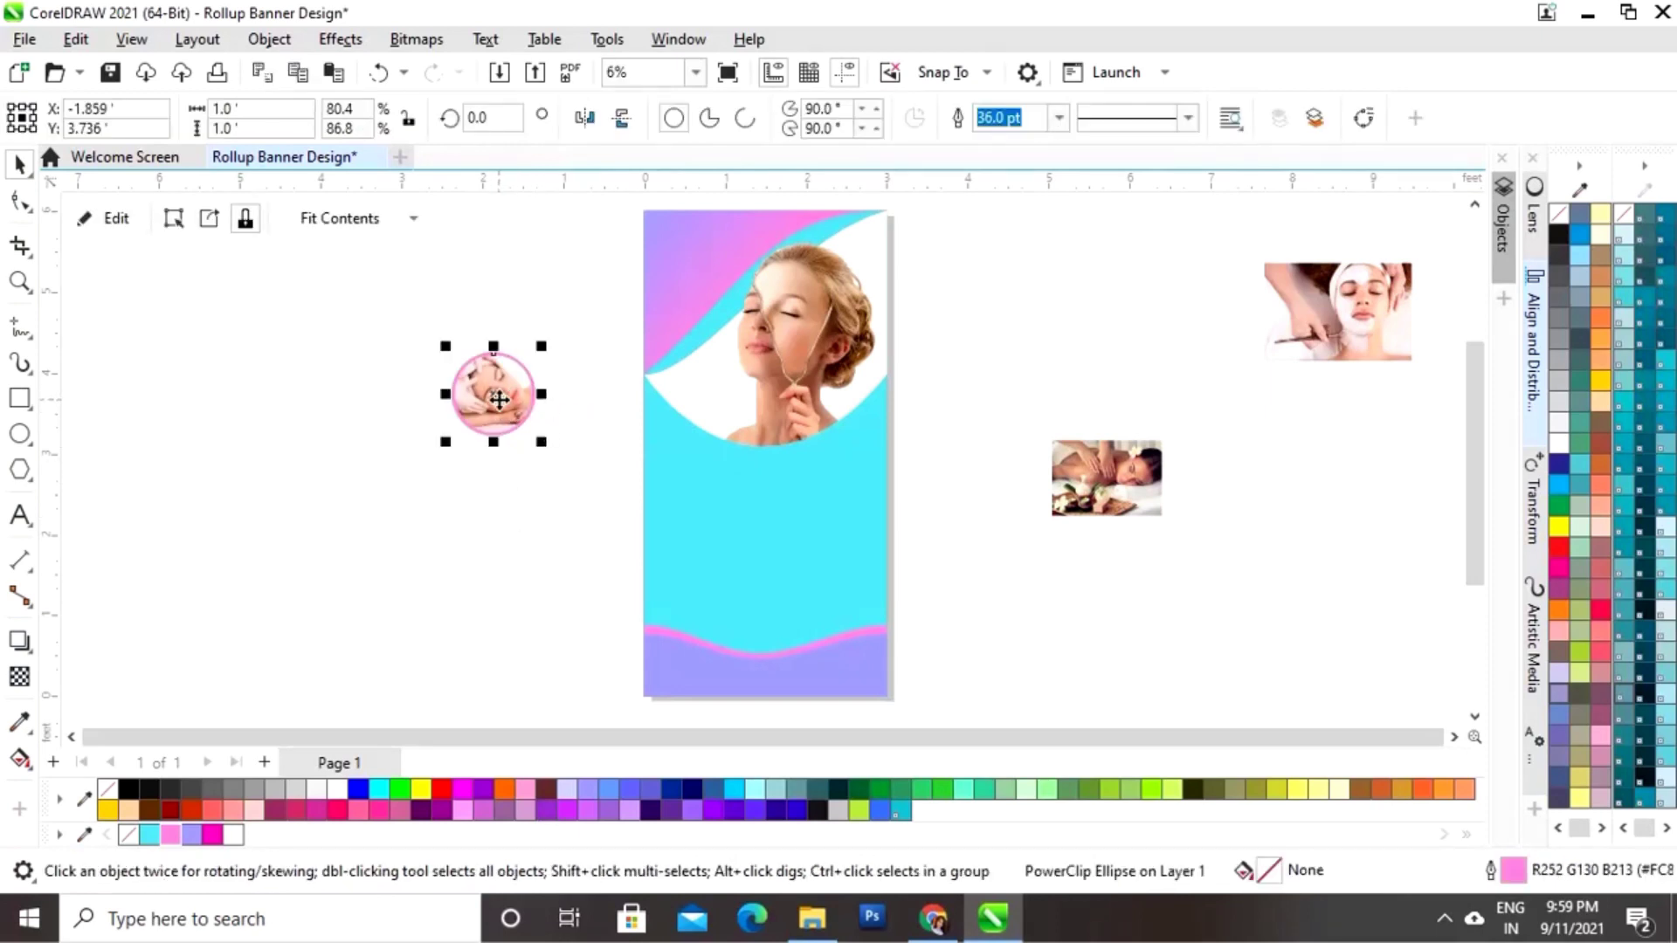
pyautogui.moveTo(497, 395); pyautogui.dragTo(431, 546)
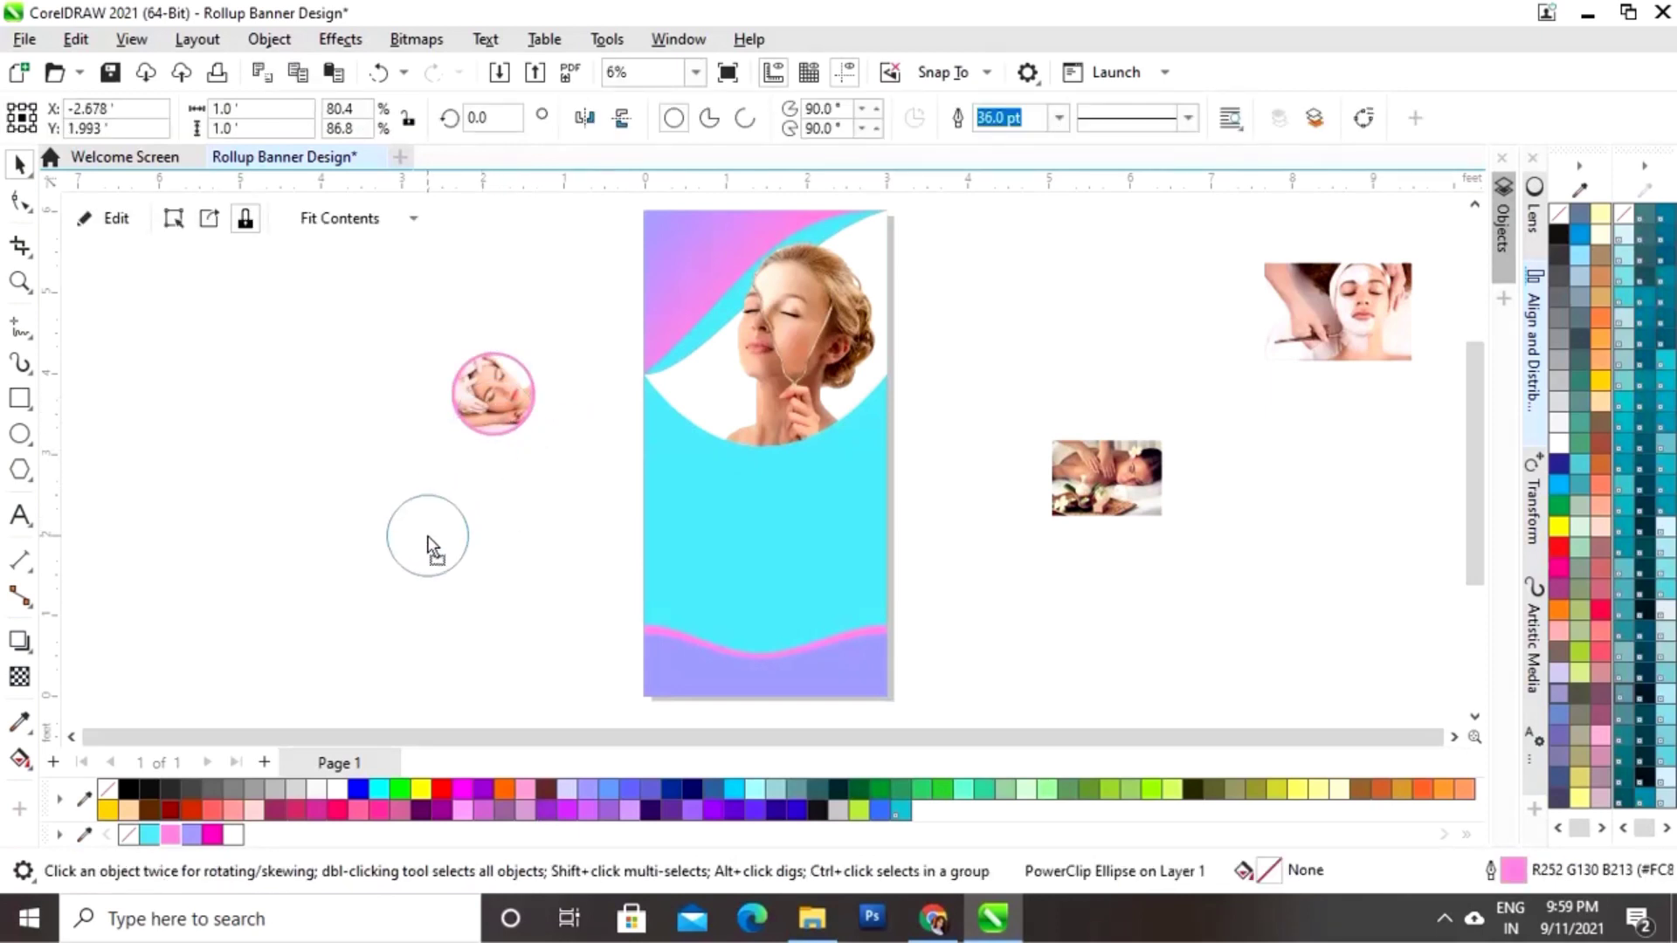
pyautogui.click(502, 494)
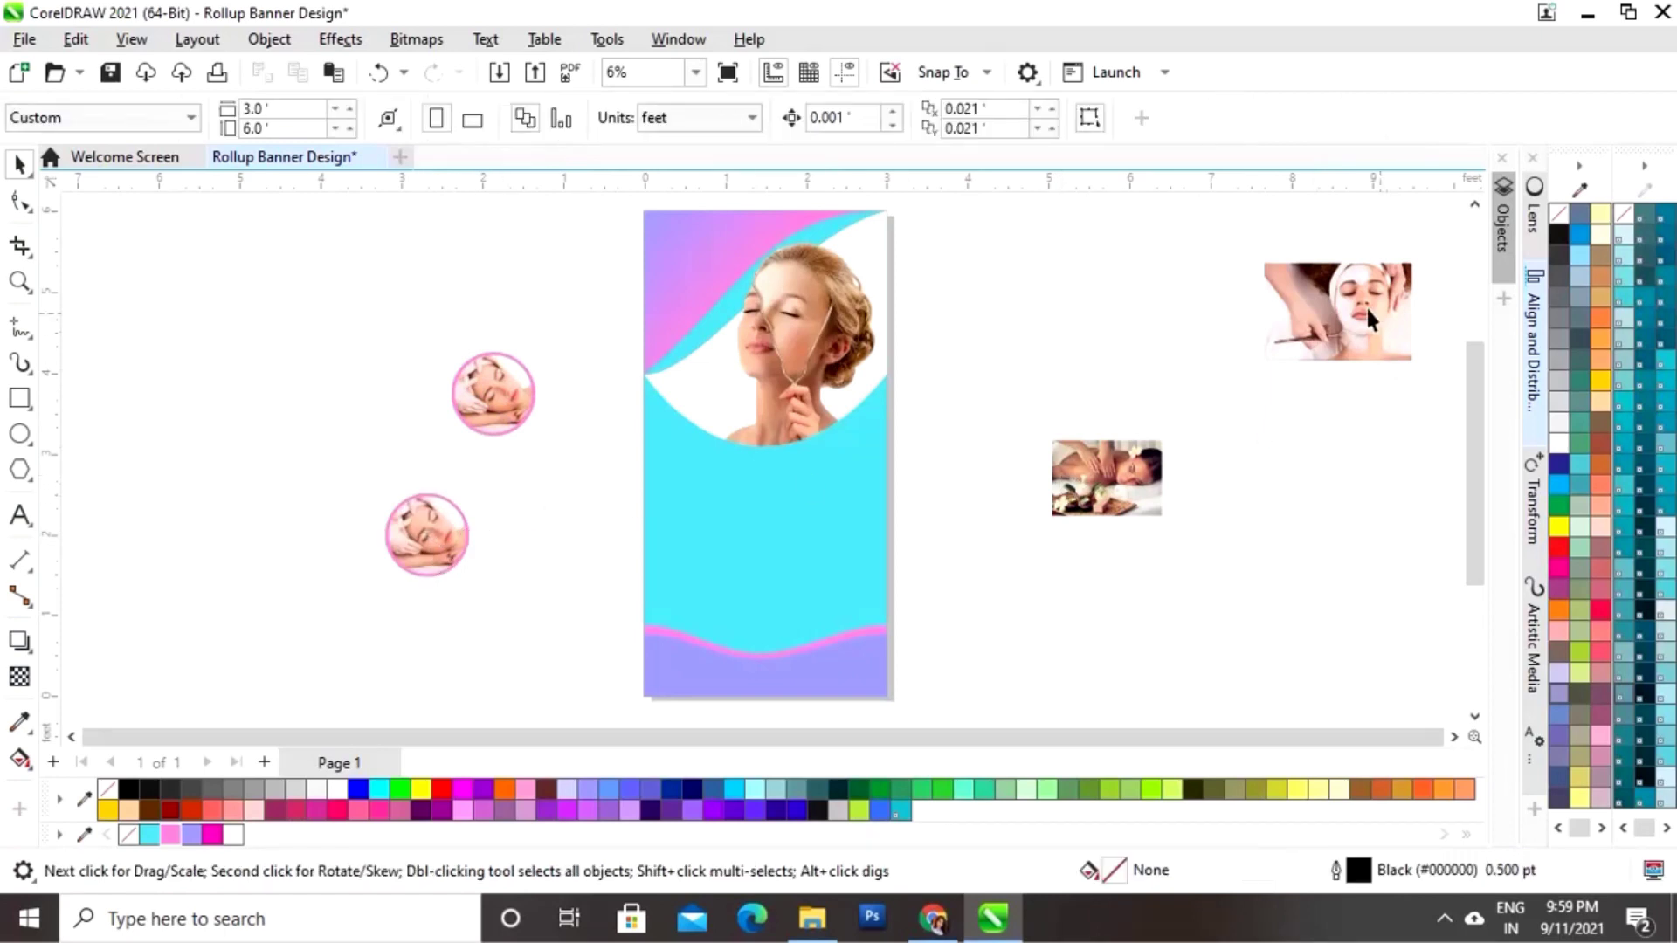
# Step: Bring the facial-mask photo beside the circles and delete the lower circle's duplicate photo
pyautogui.moveTo(1365, 305); pyautogui.dragTo(324, 515)
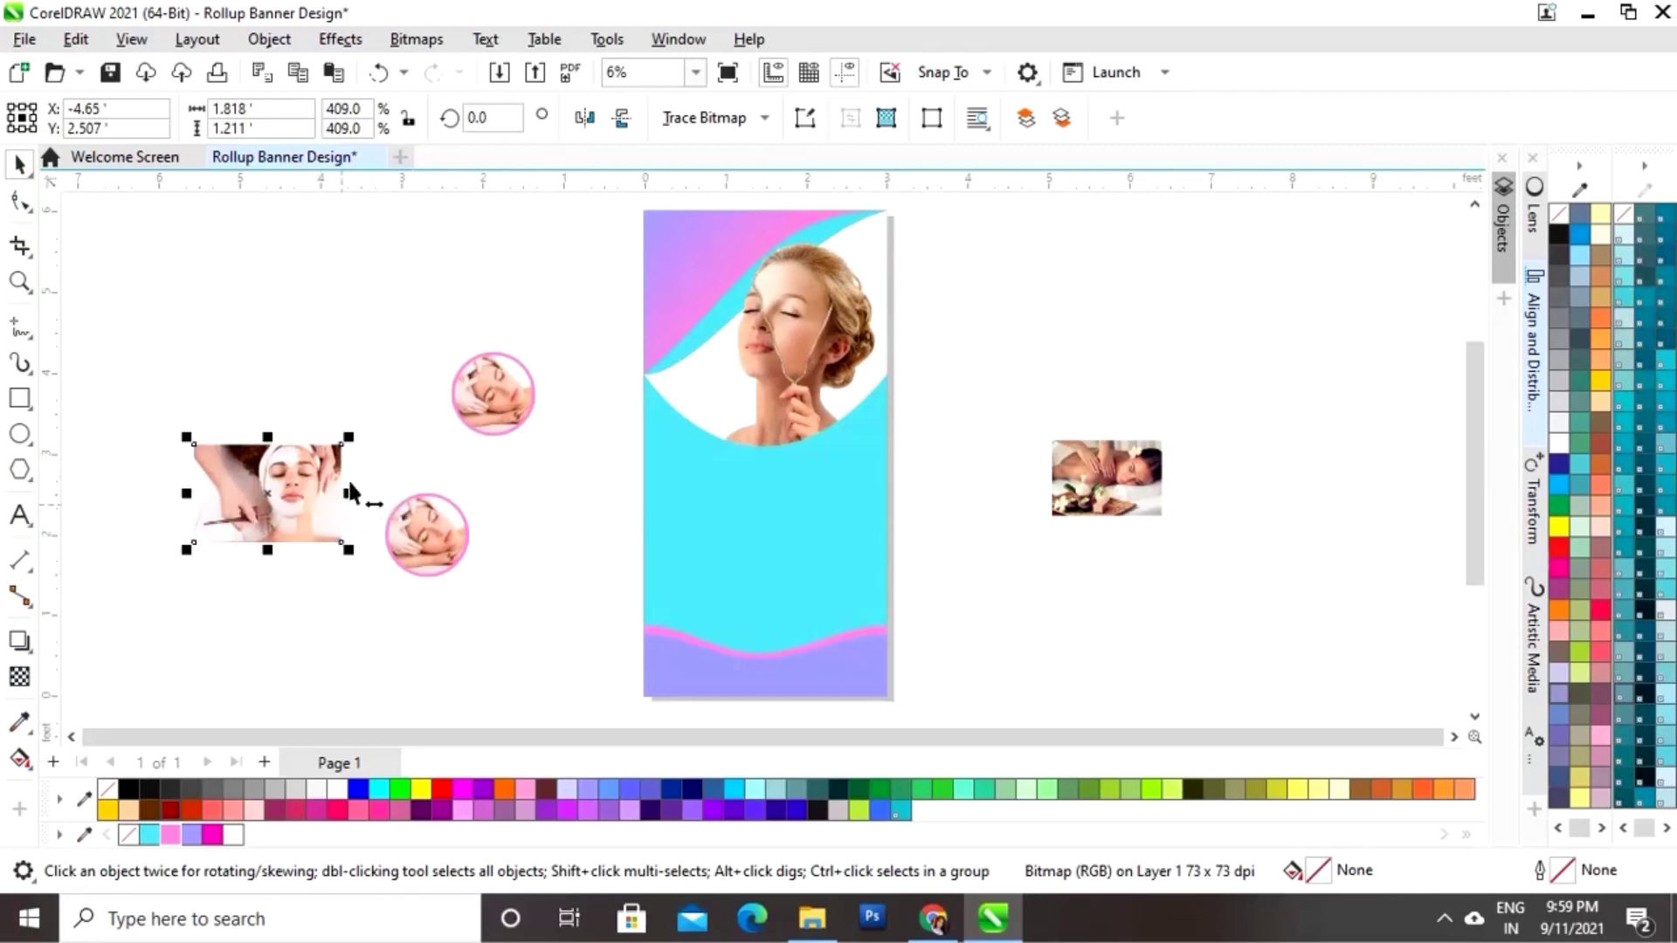
pyautogui.click(521, 563)
pyautogui.click(456, 535)
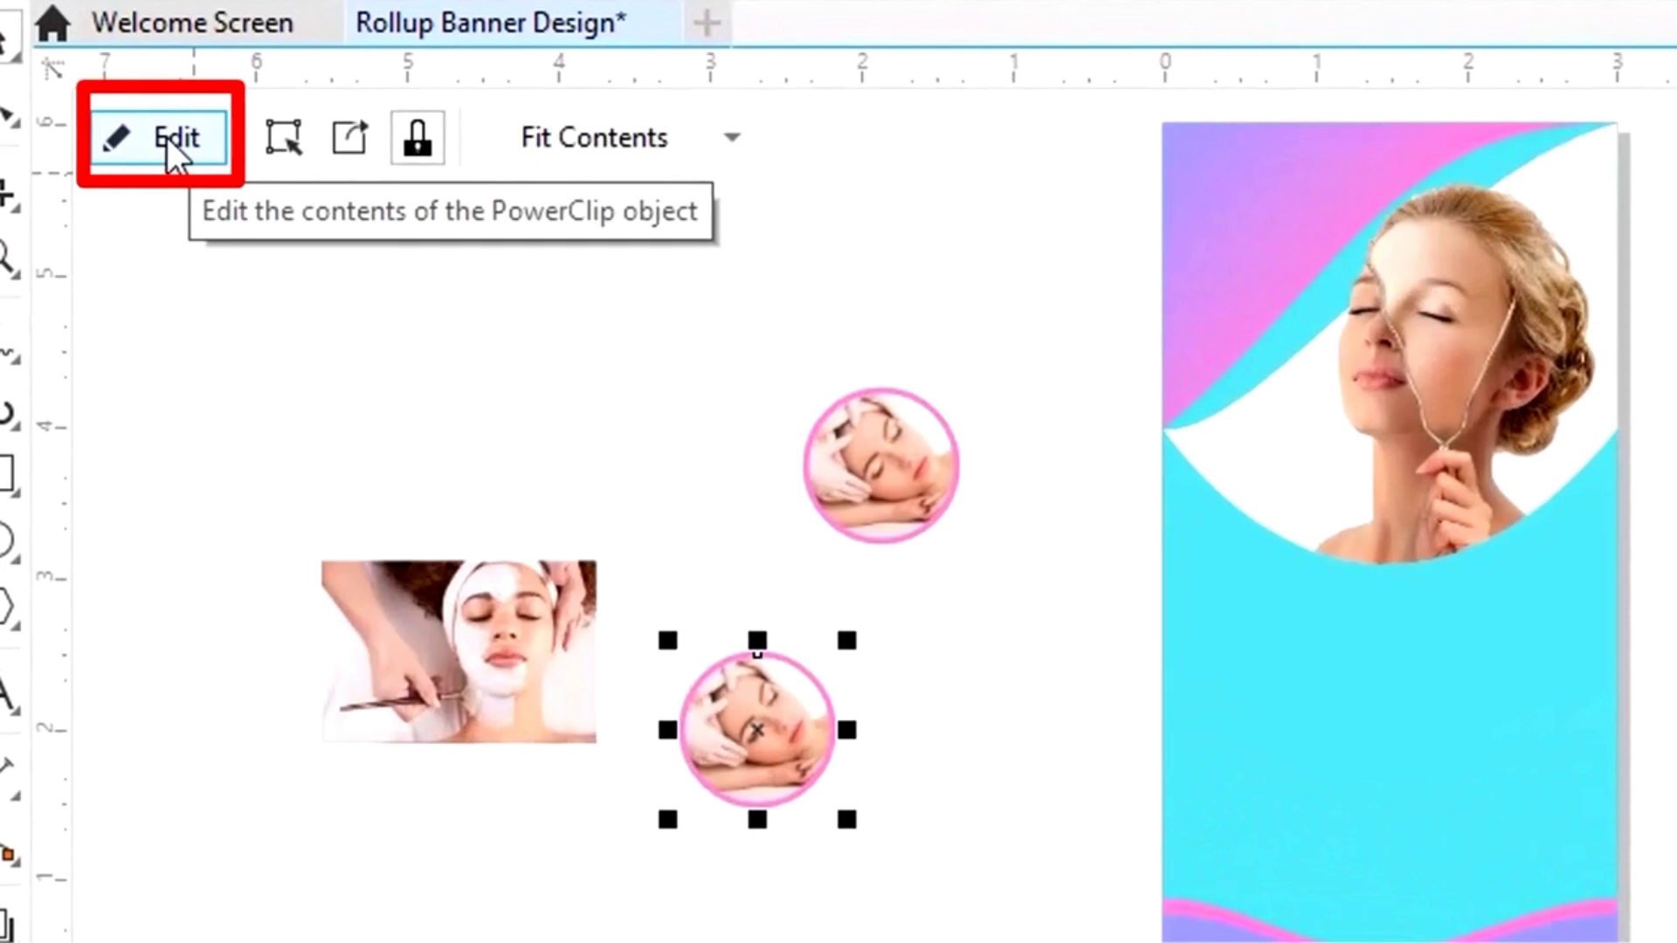
pyautogui.click(166, 138)
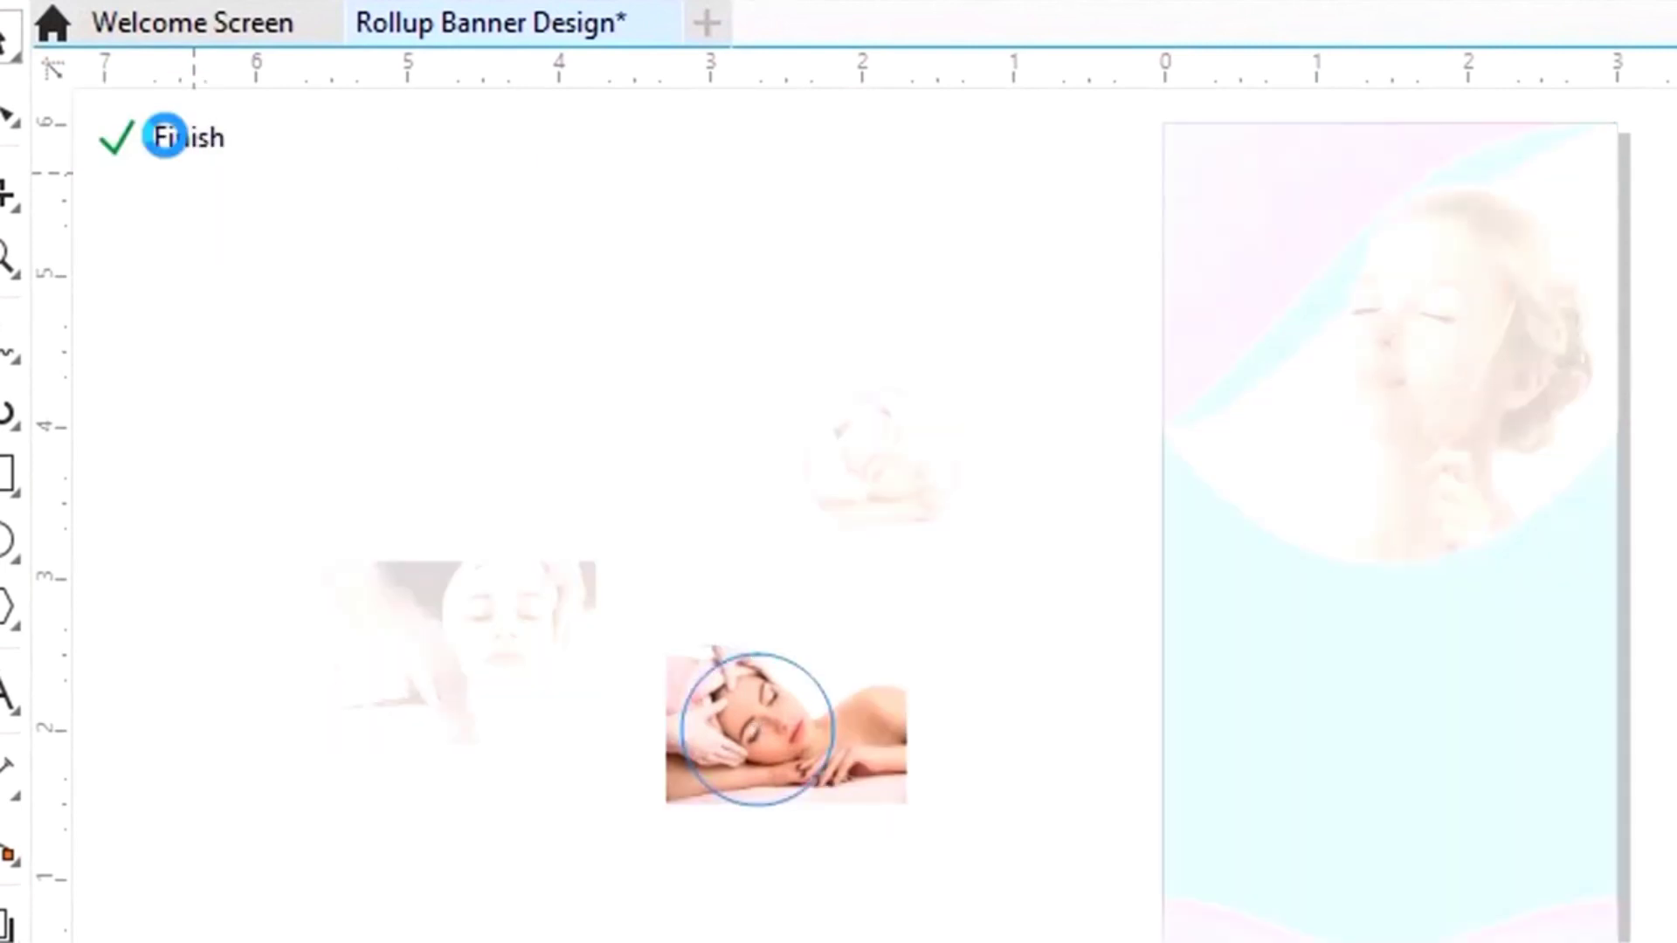
pyautogui.click(882, 709)
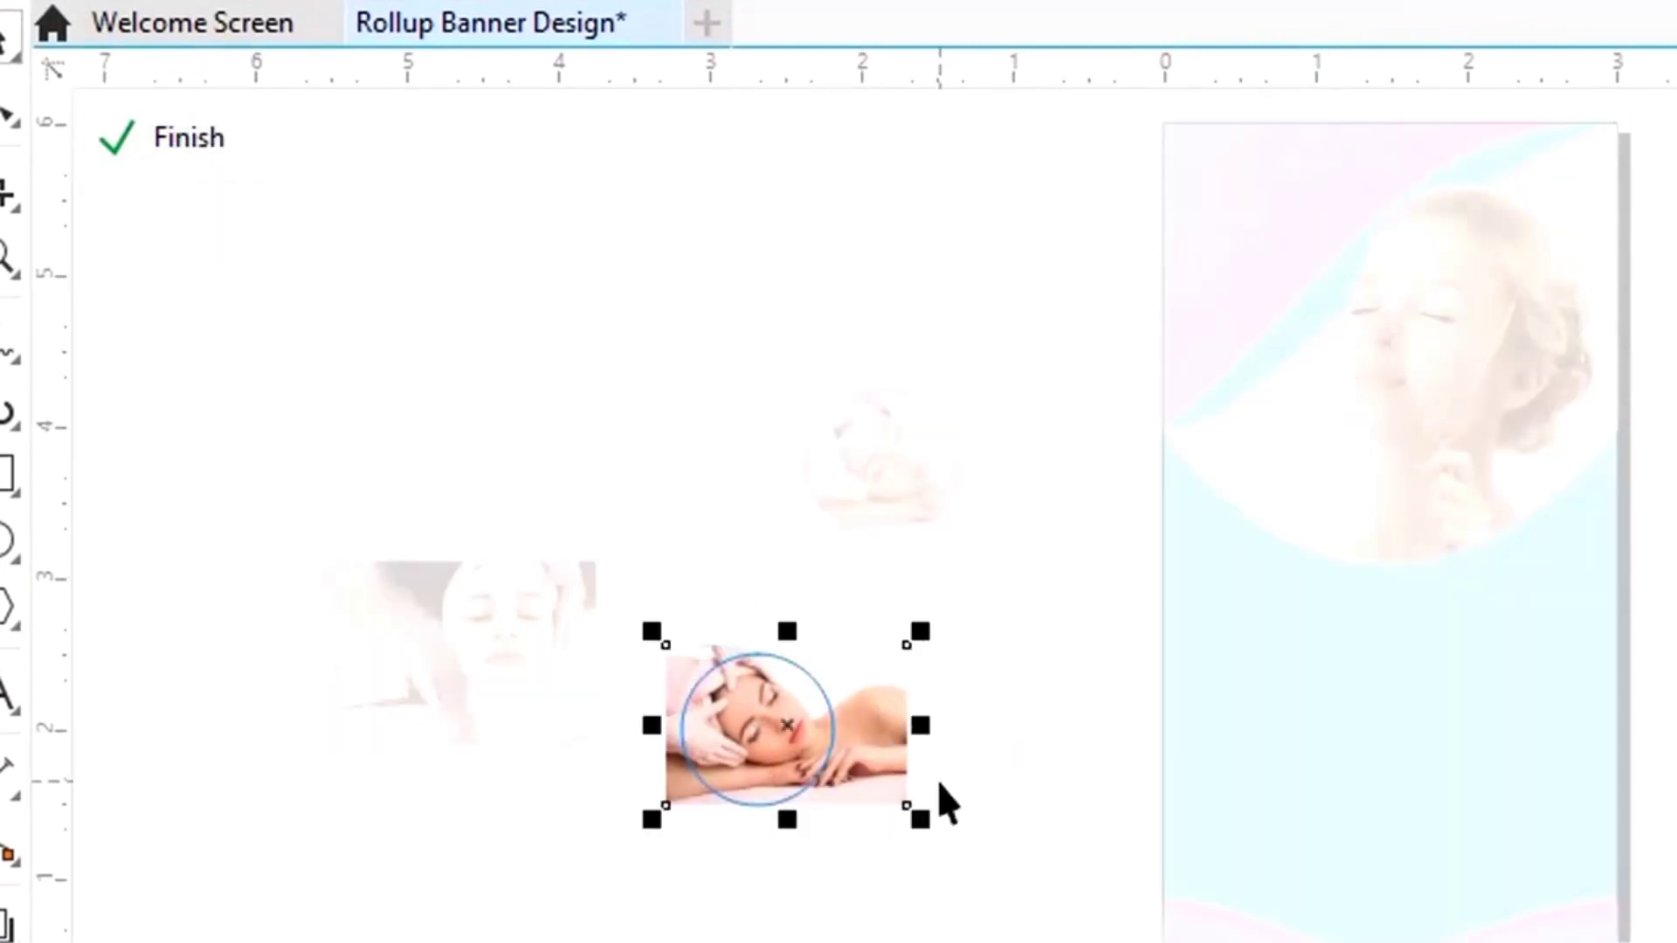
pyautogui.press('Delete')
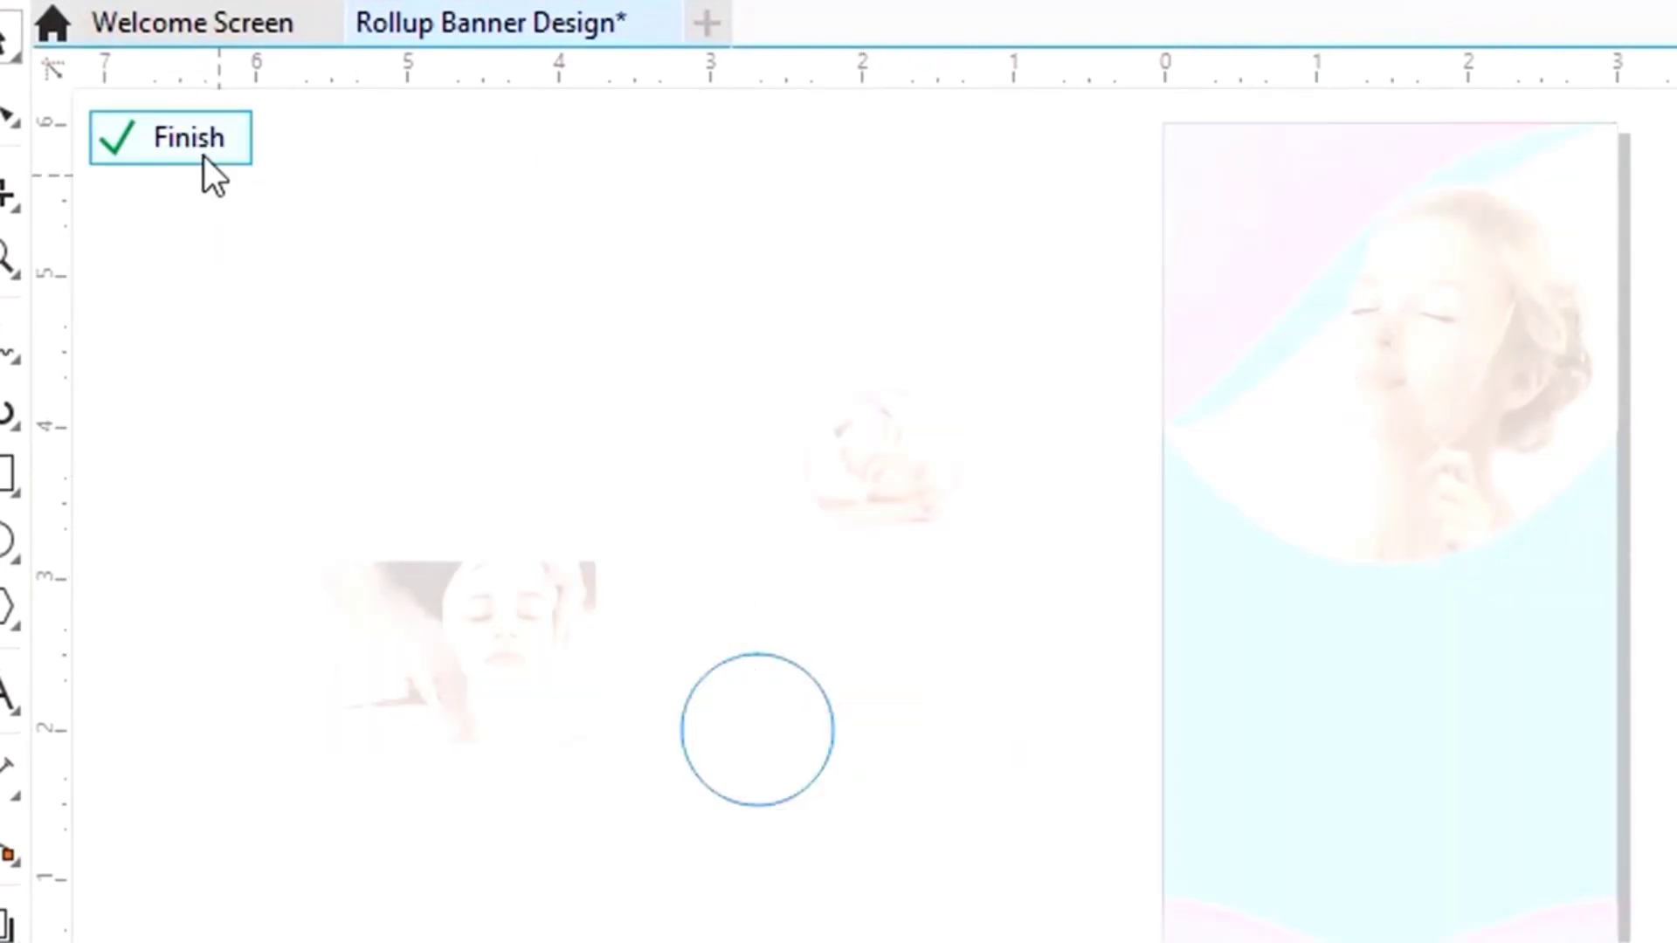
pyautogui.click(199, 148)
# Step: Shrink the facial-mask photo and drop it into the empty lower circle
pyautogui.click(531, 830)
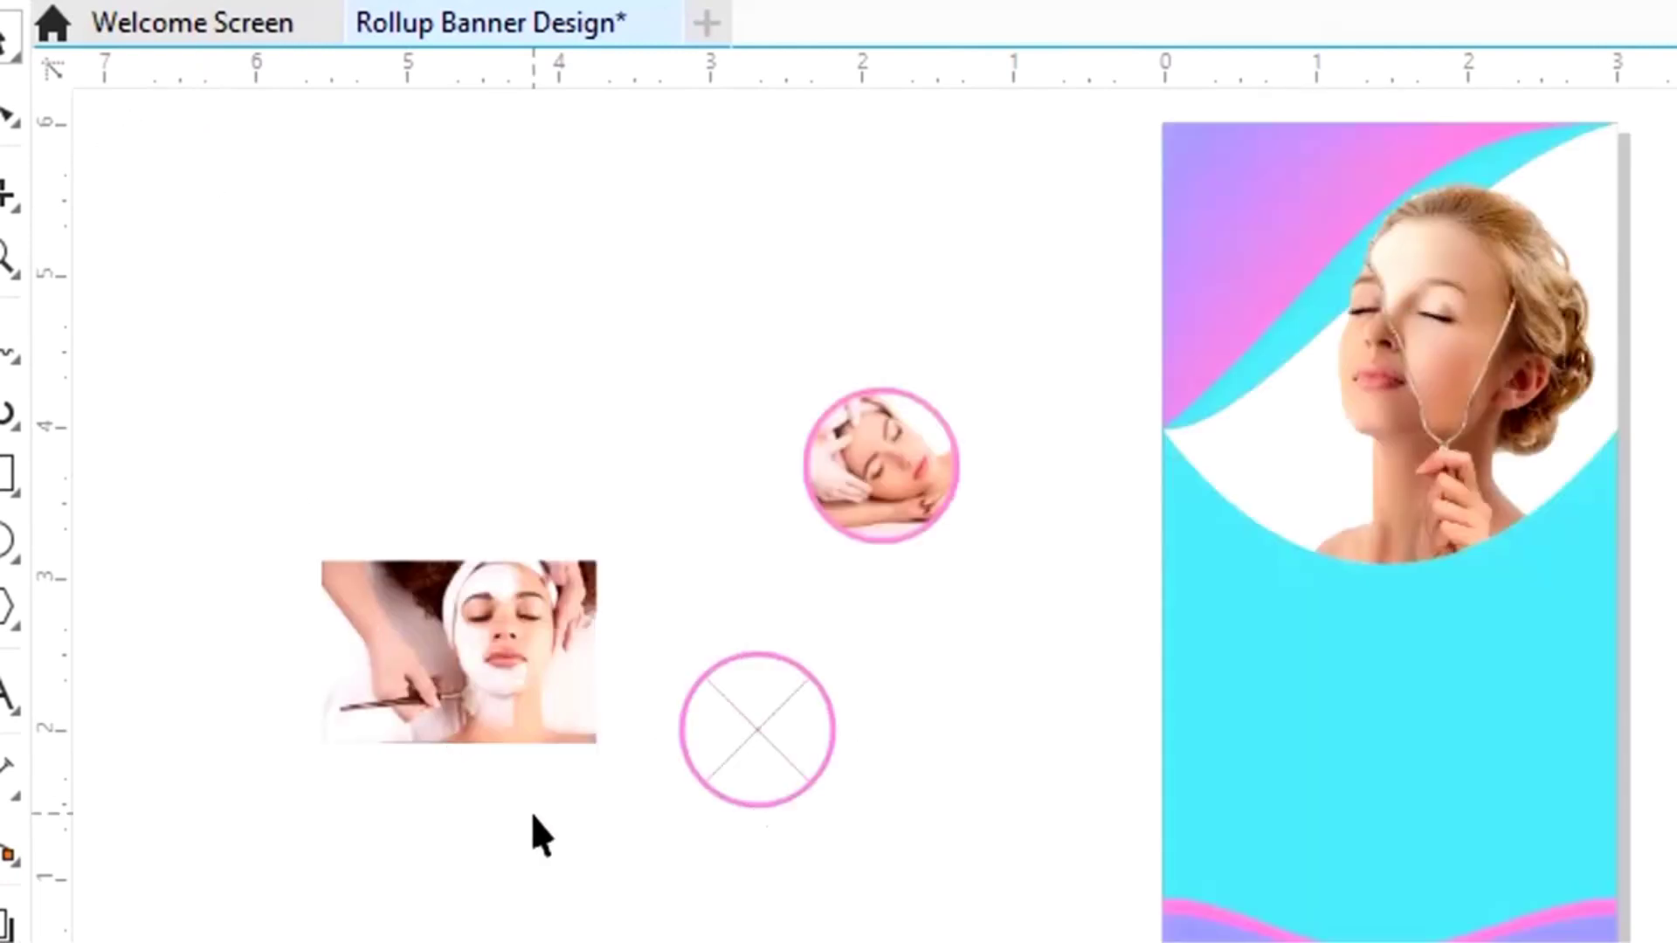
pyautogui.click(463, 648)
pyautogui.moveTo(309, 547); pyautogui.dragTo(351, 576)
pyautogui.moveTo(453, 662); pyautogui.dragTo(728, 726)
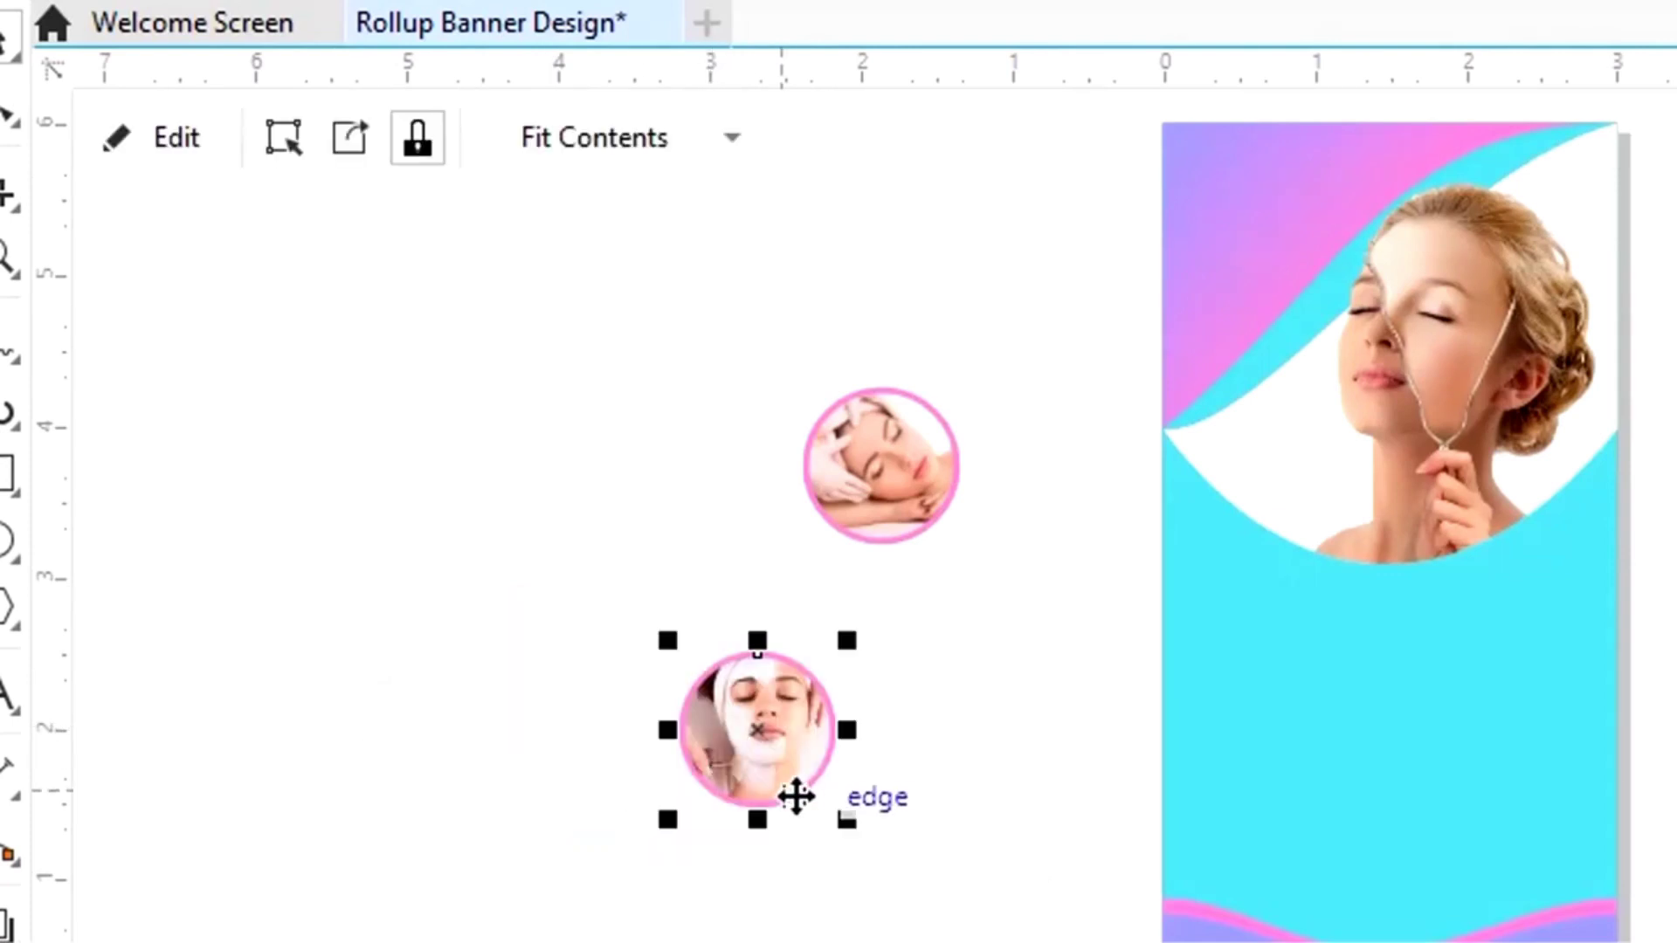
# Step: Resize and shift the facial photo inside the circle to centre the face
pyautogui.click(179, 144)
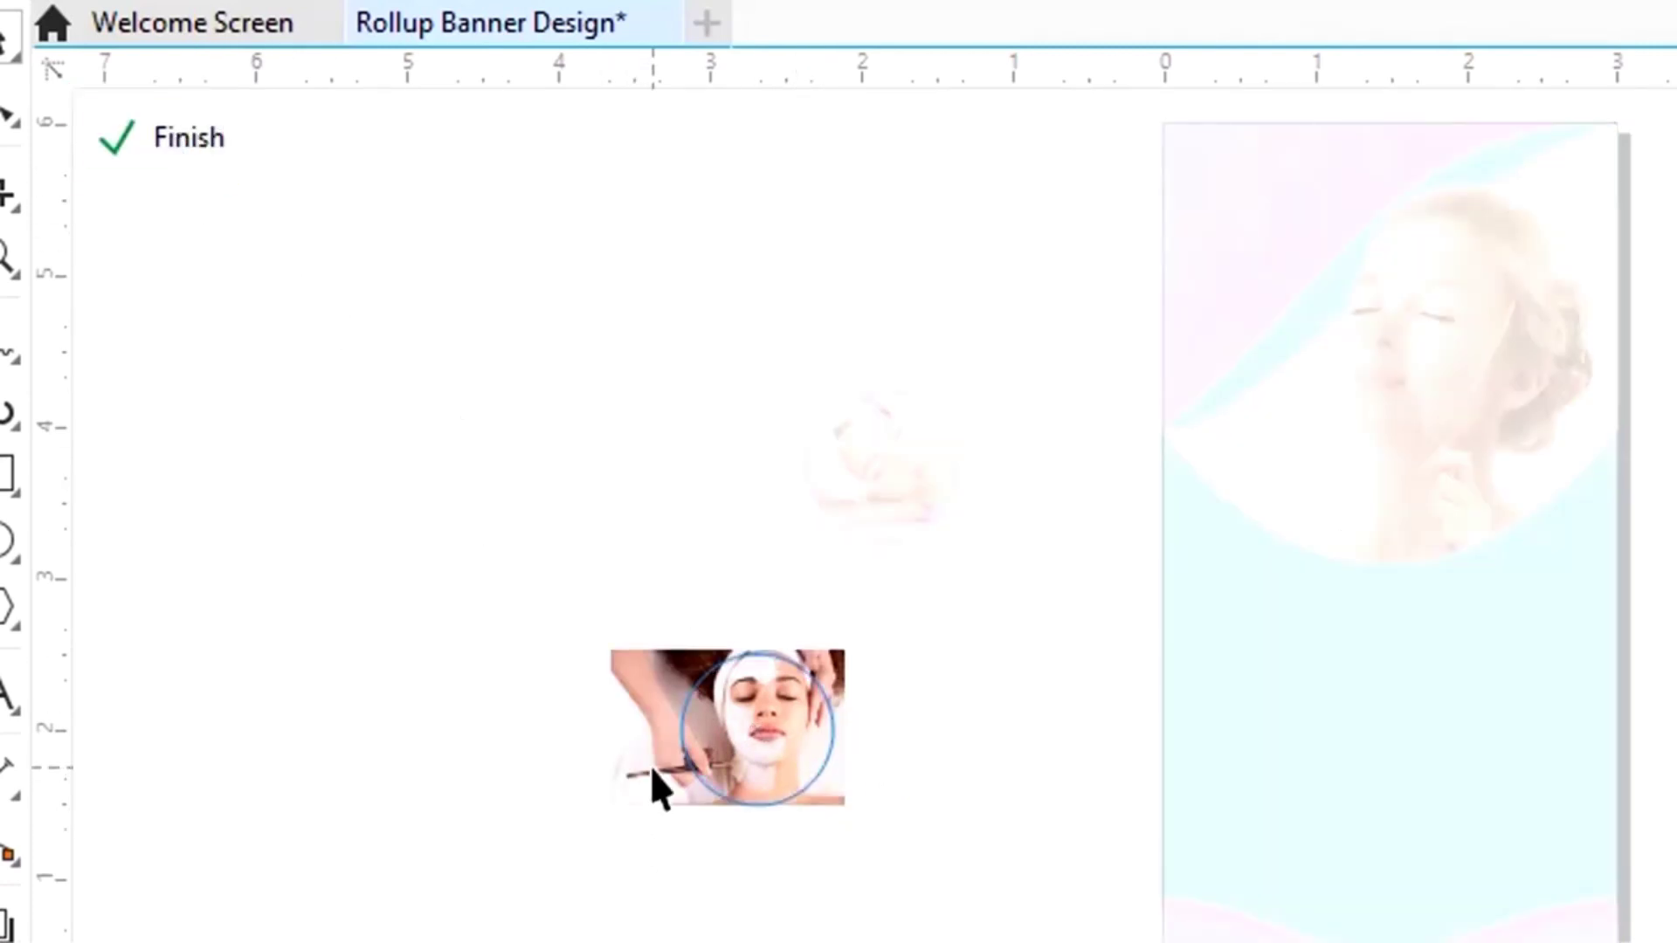
pyautogui.click(650, 767)
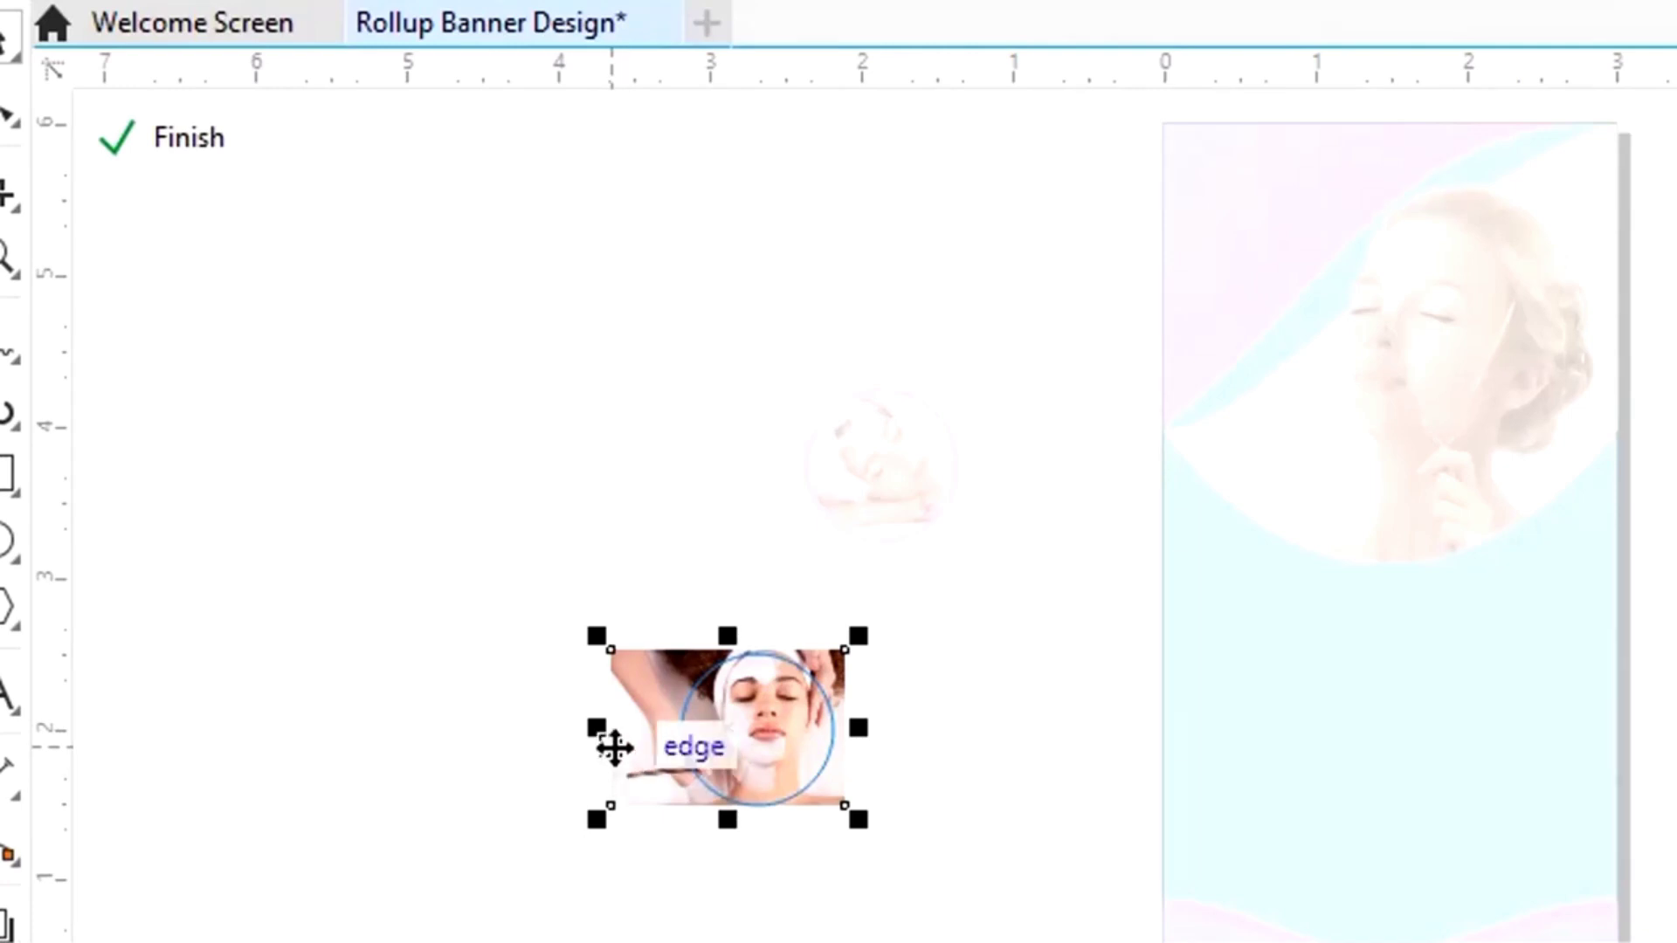
pyautogui.moveTo(599, 730); pyautogui.dragTo(626, 721)
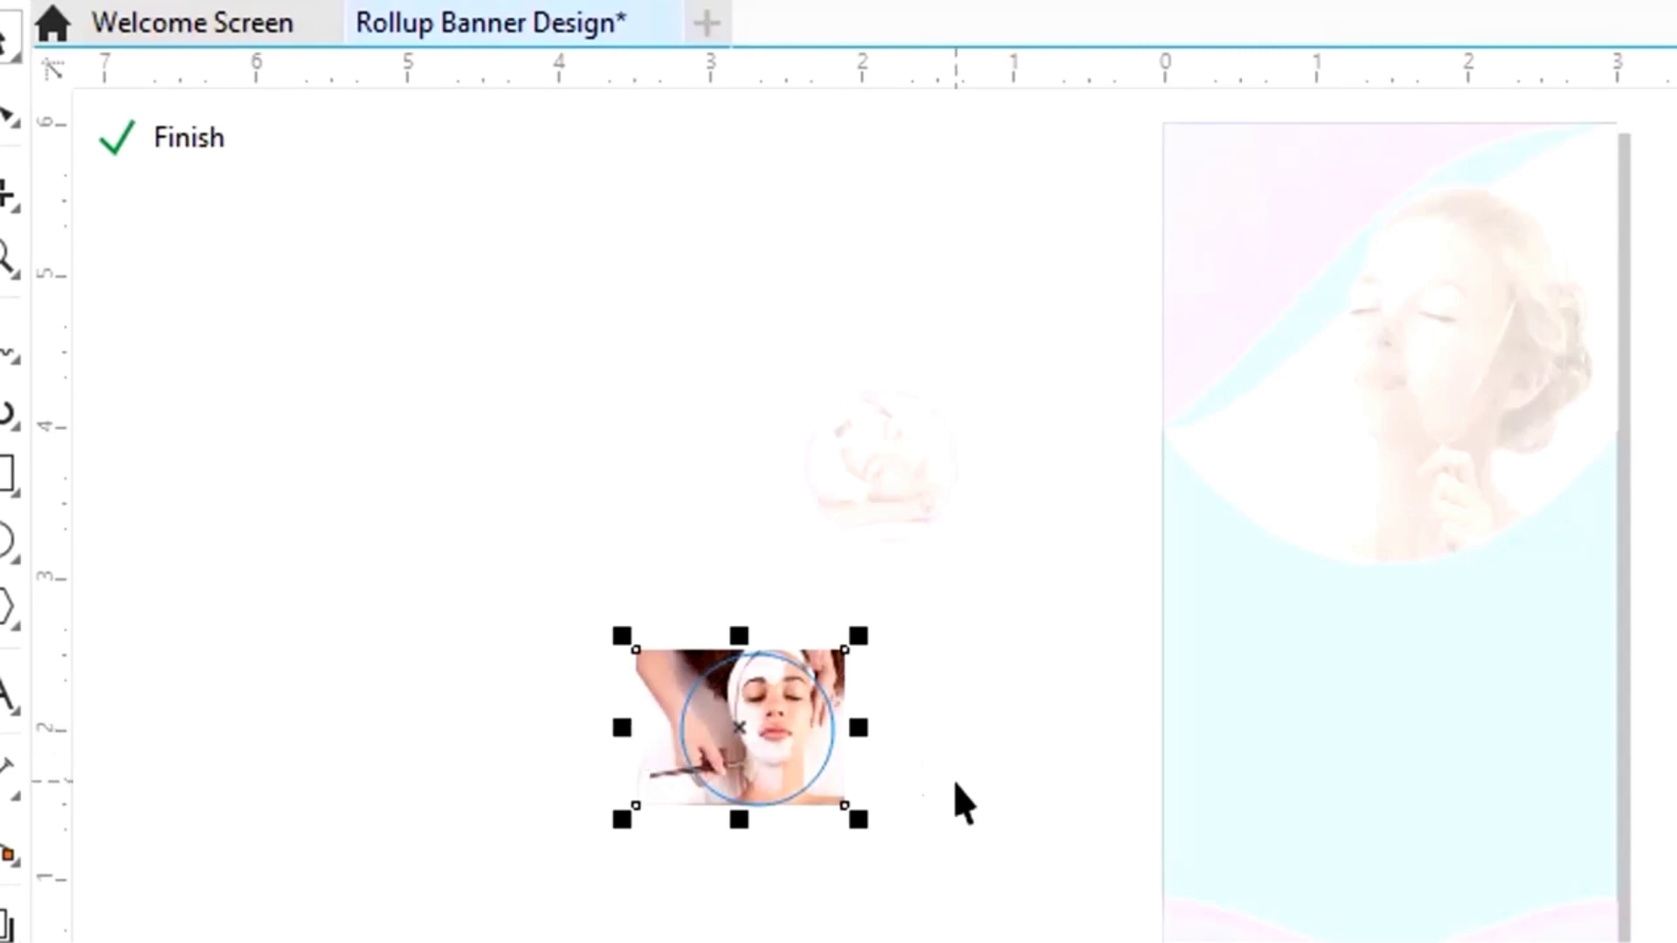
pyautogui.moveTo(738, 734); pyautogui.dragTo(747, 761)
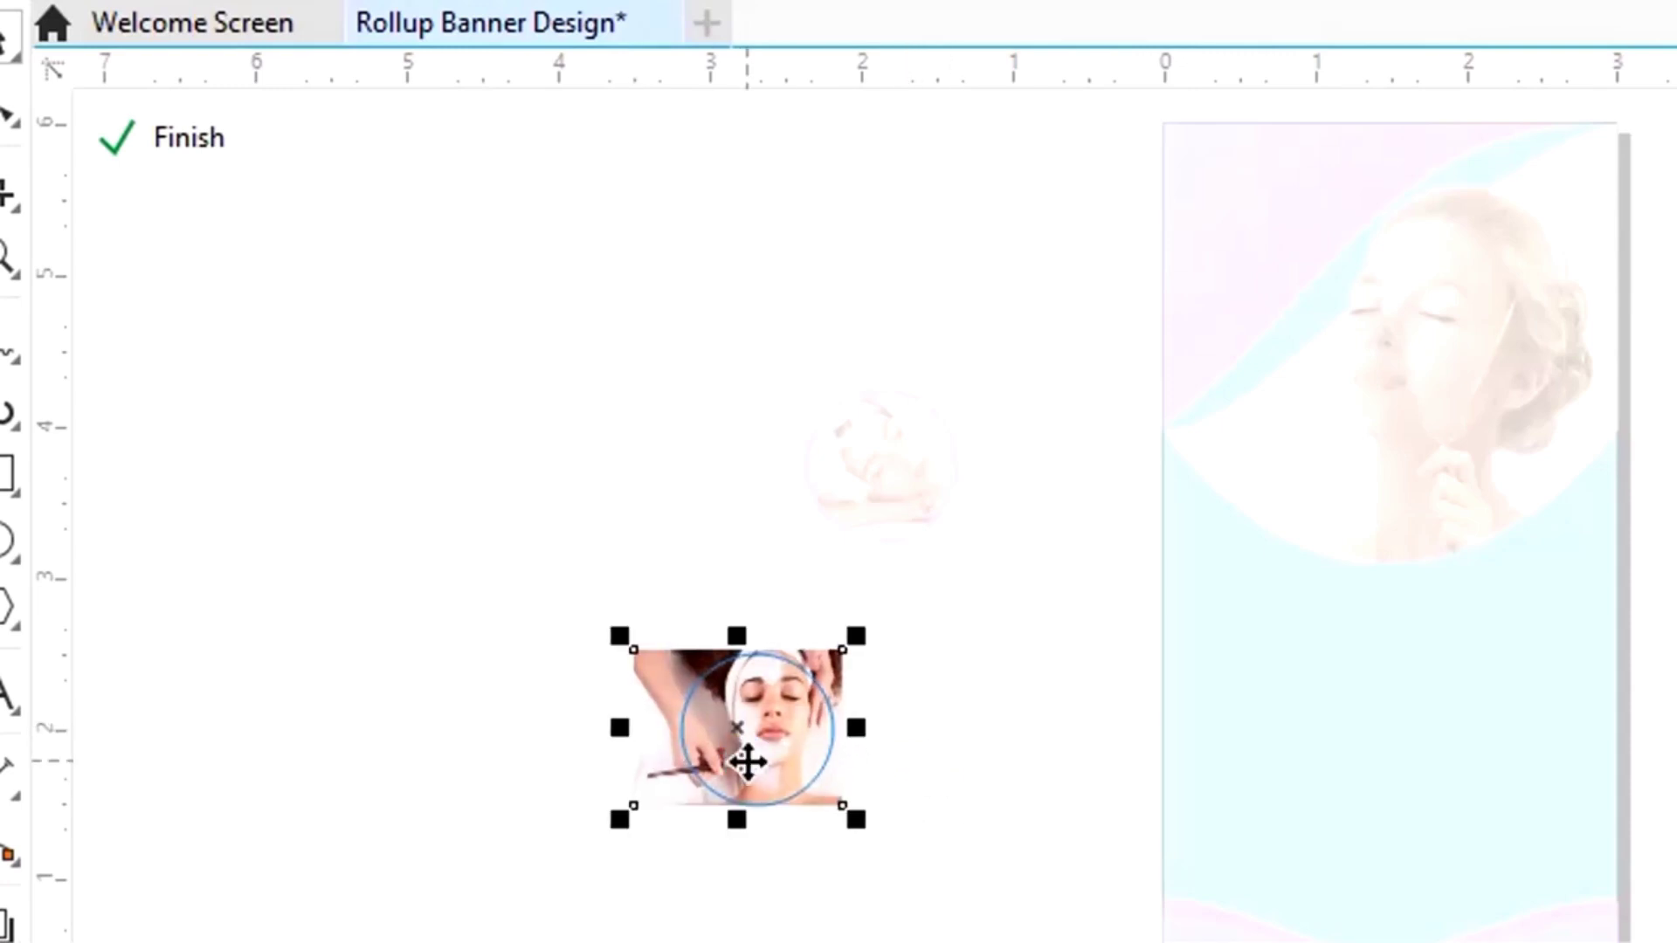
pyautogui.click(175, 138)
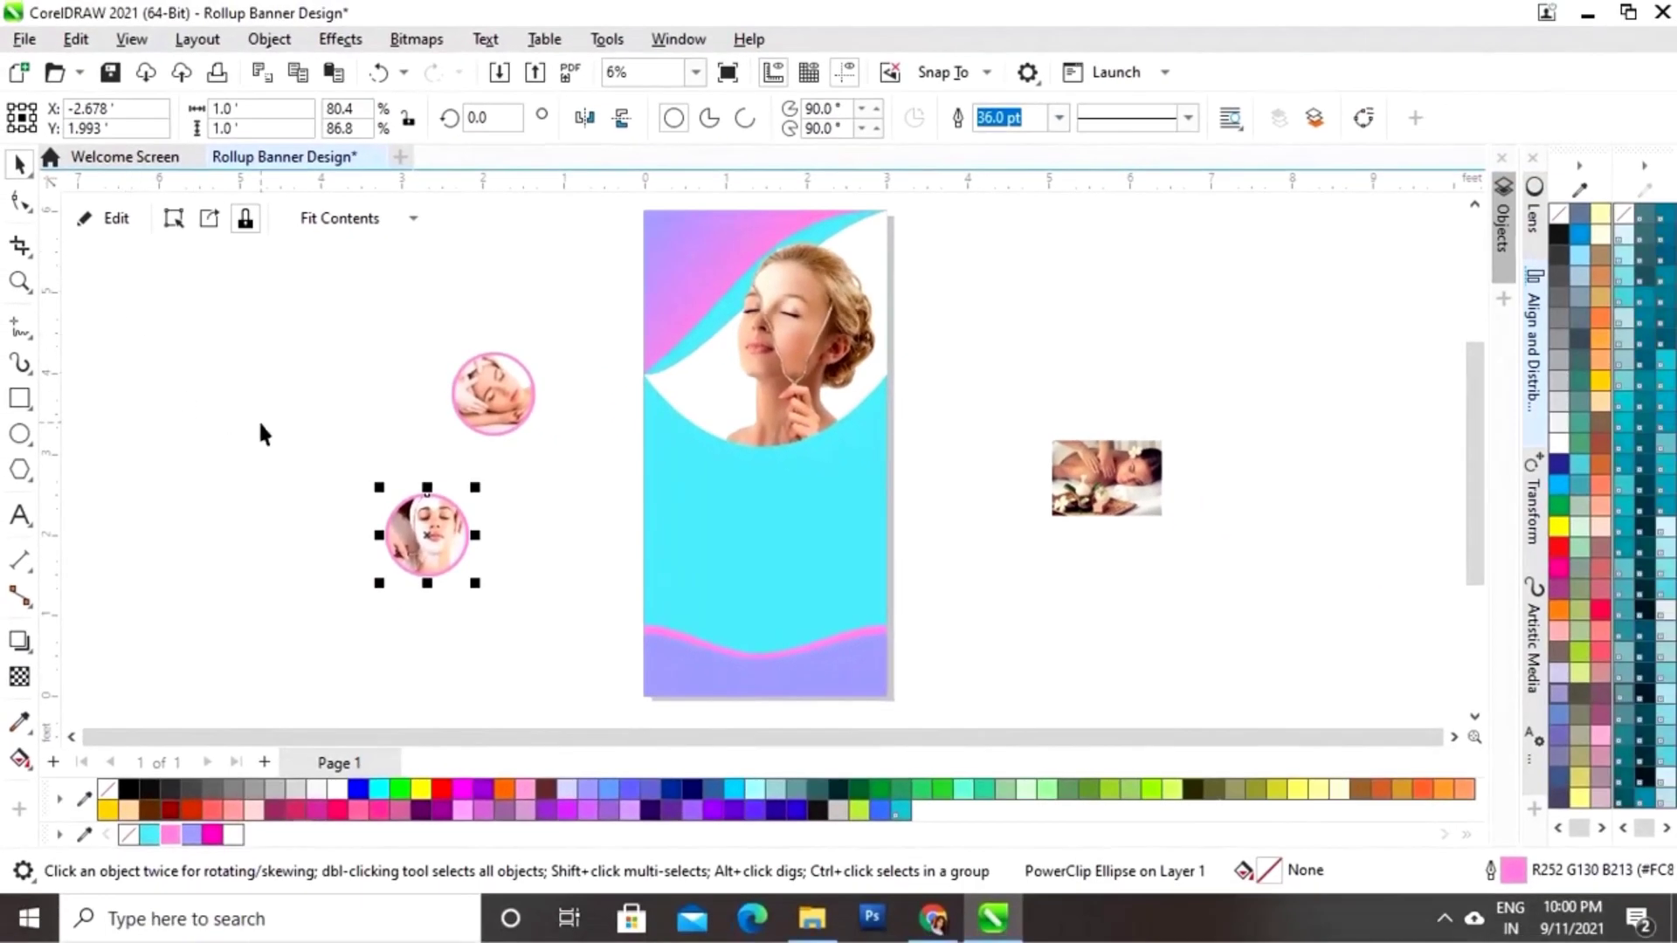
pyautogui.click(464, 515)
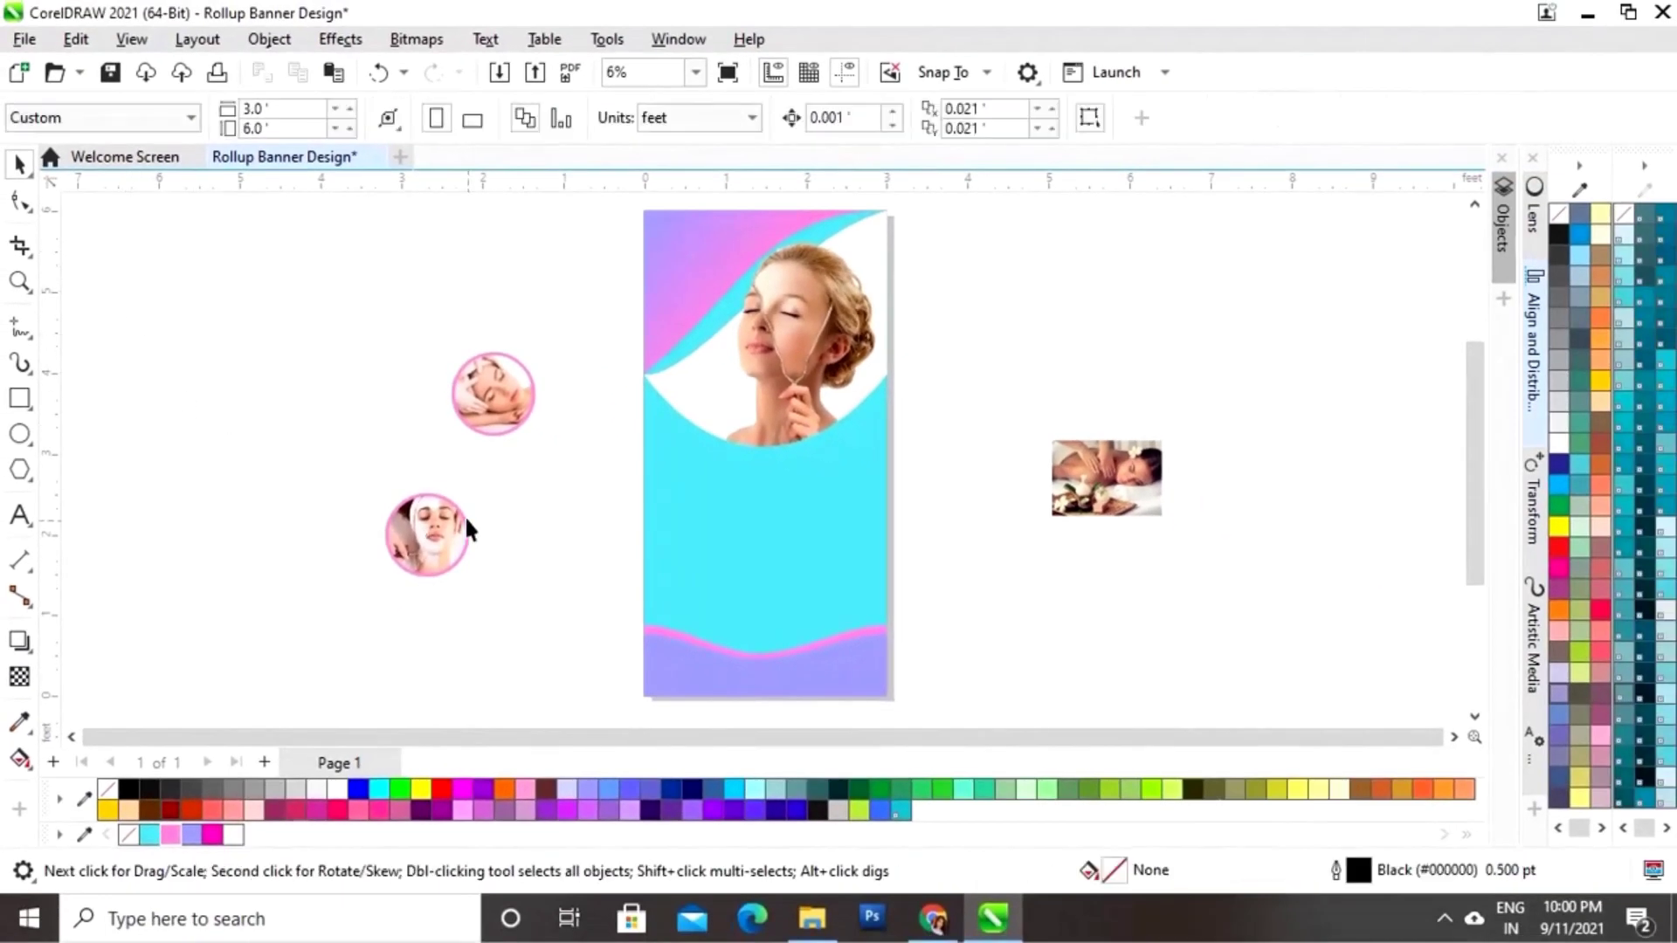
# Step: Duplicate the sleeping-woman circle to the left and delete its photo
pyautogui.click(491, 406)
pyautogui.moveTo(506, 390); pyautogui.dragTo(318, 407)
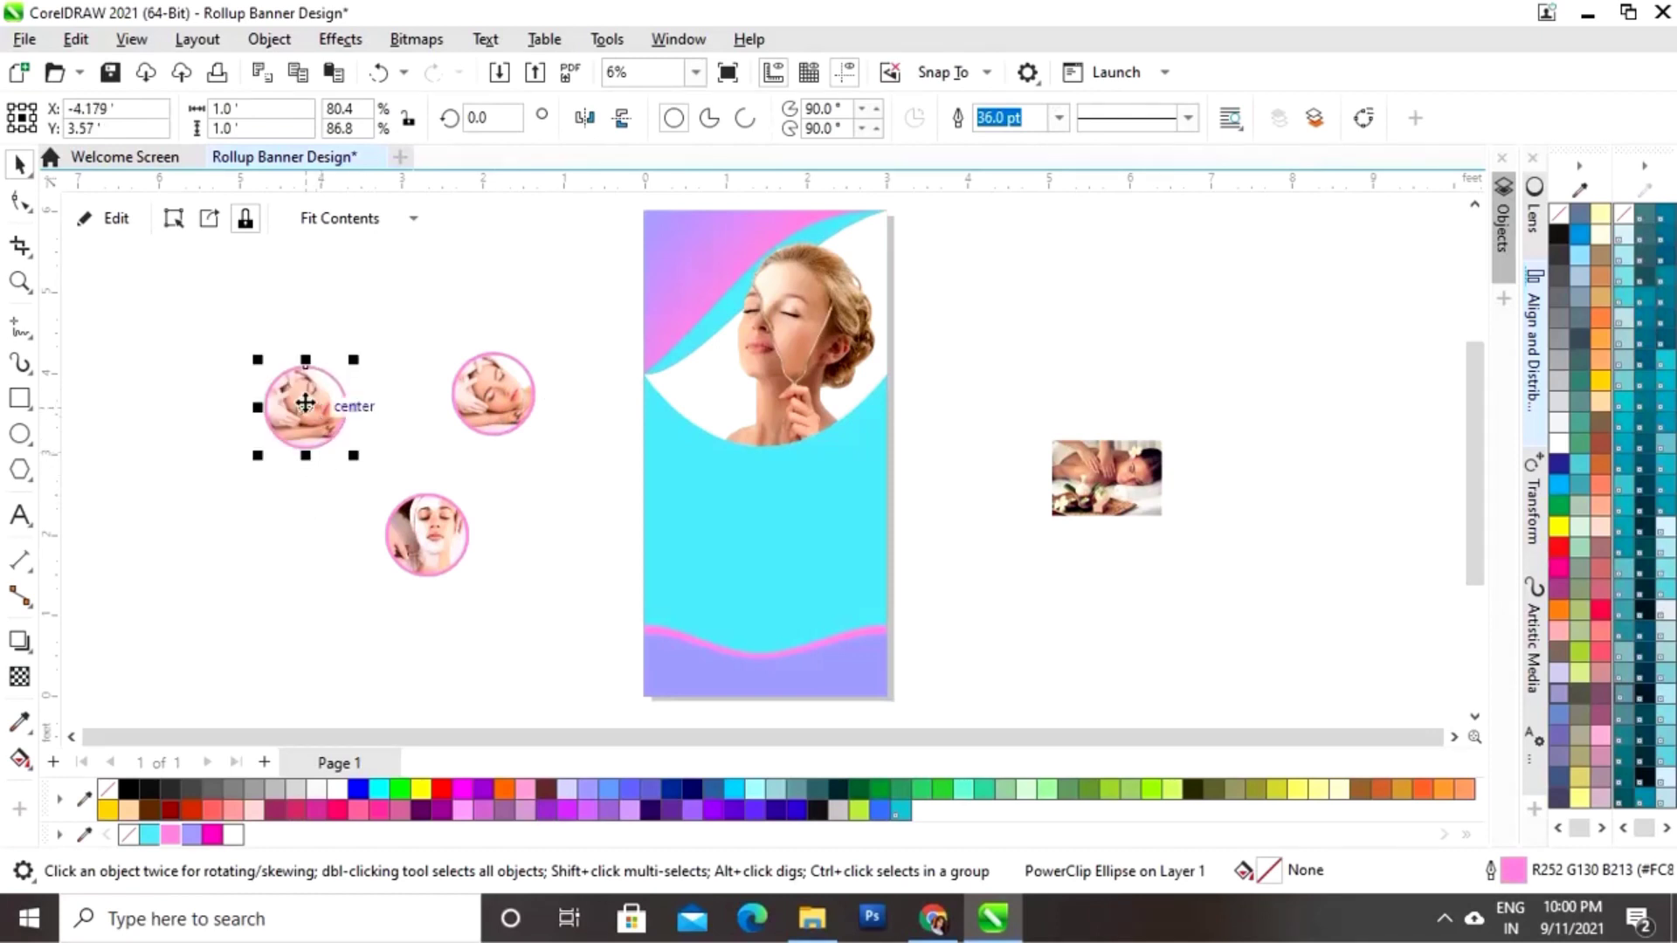
pyautogui.click(124, 221)
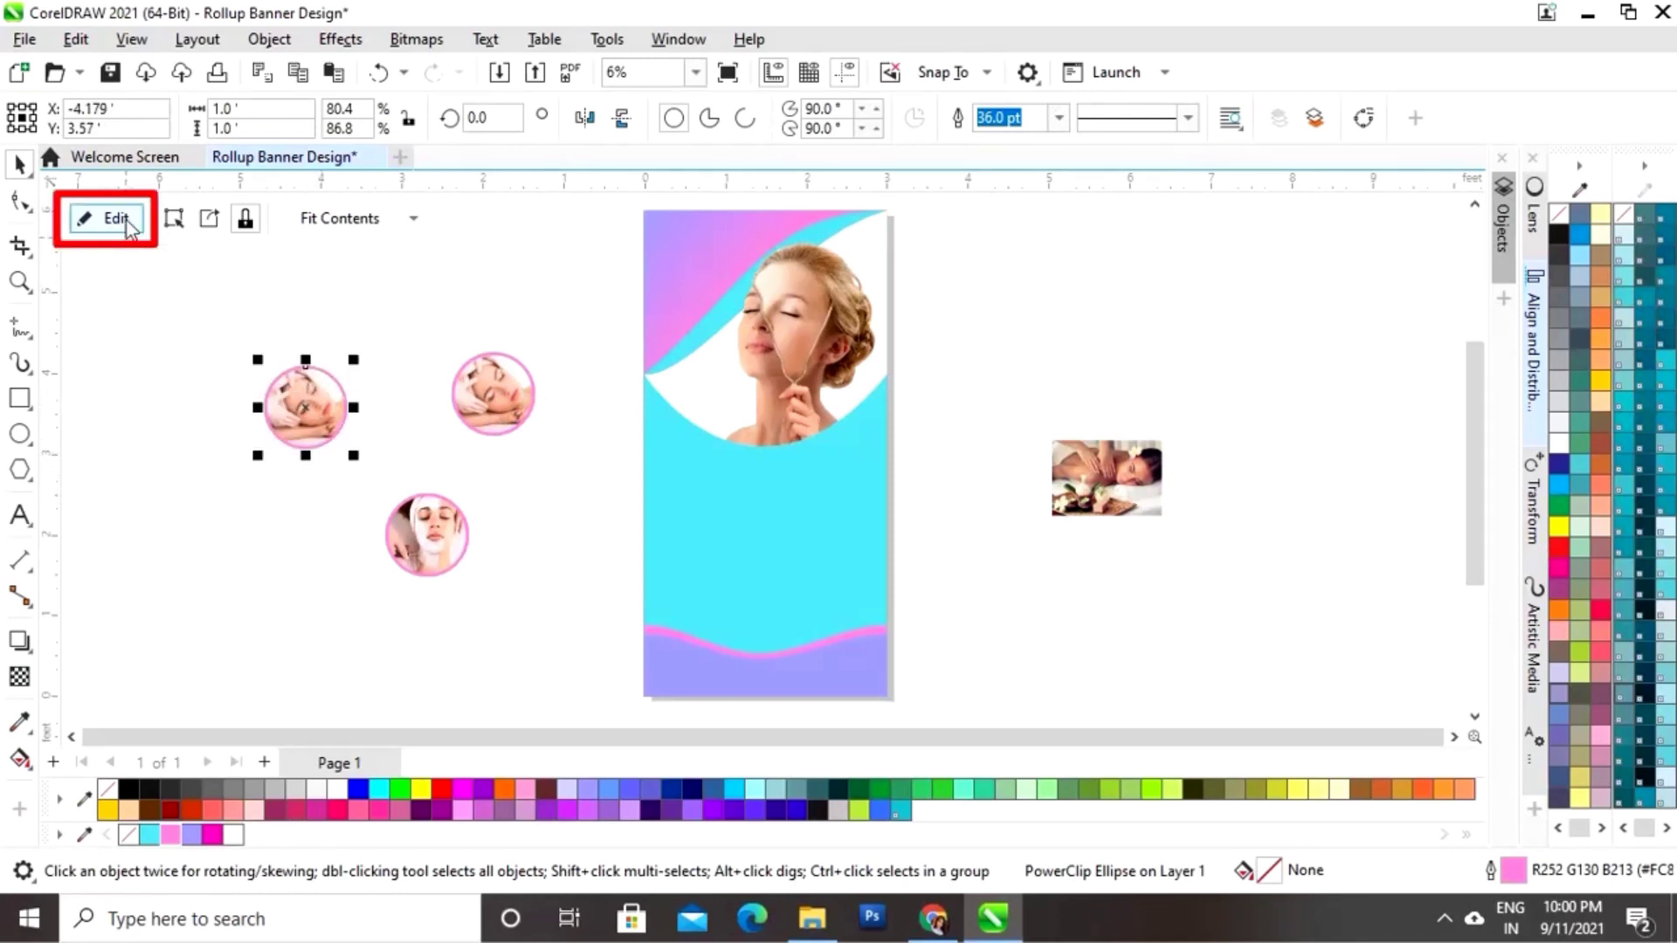
pyautogui.click(366, 421)
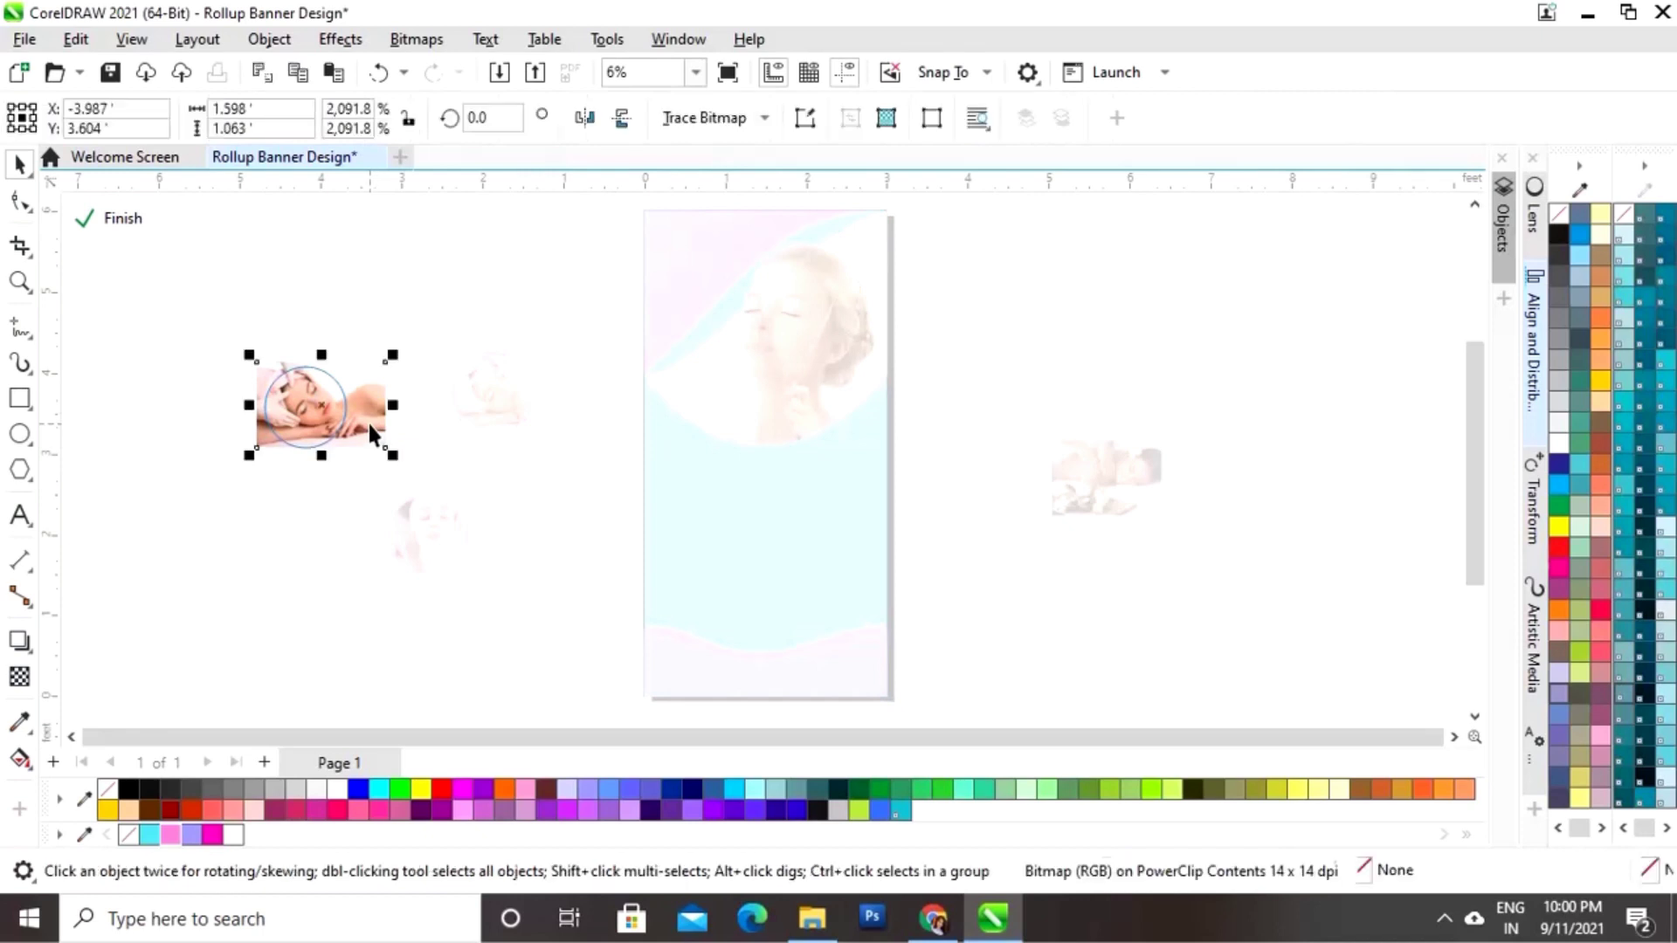
pyautogui.press('Delete')
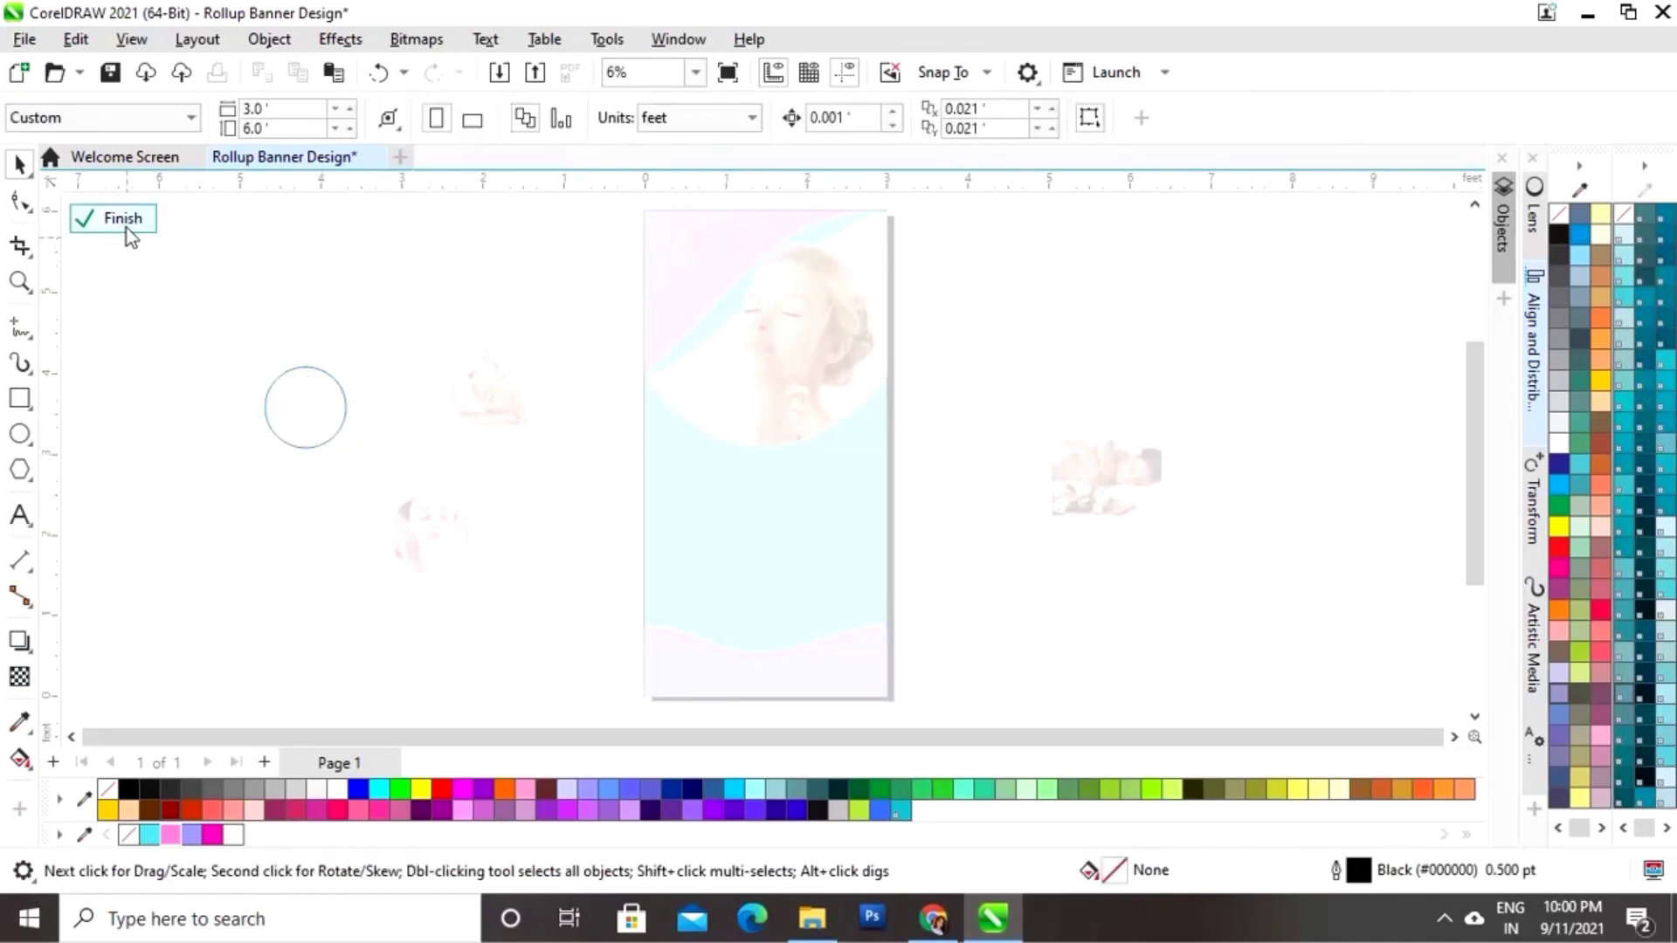
pyautogui.click(125, 218)
# Step: Place the back-massage photo inside the empty copied circle
pyautogui.click(1122, 498)
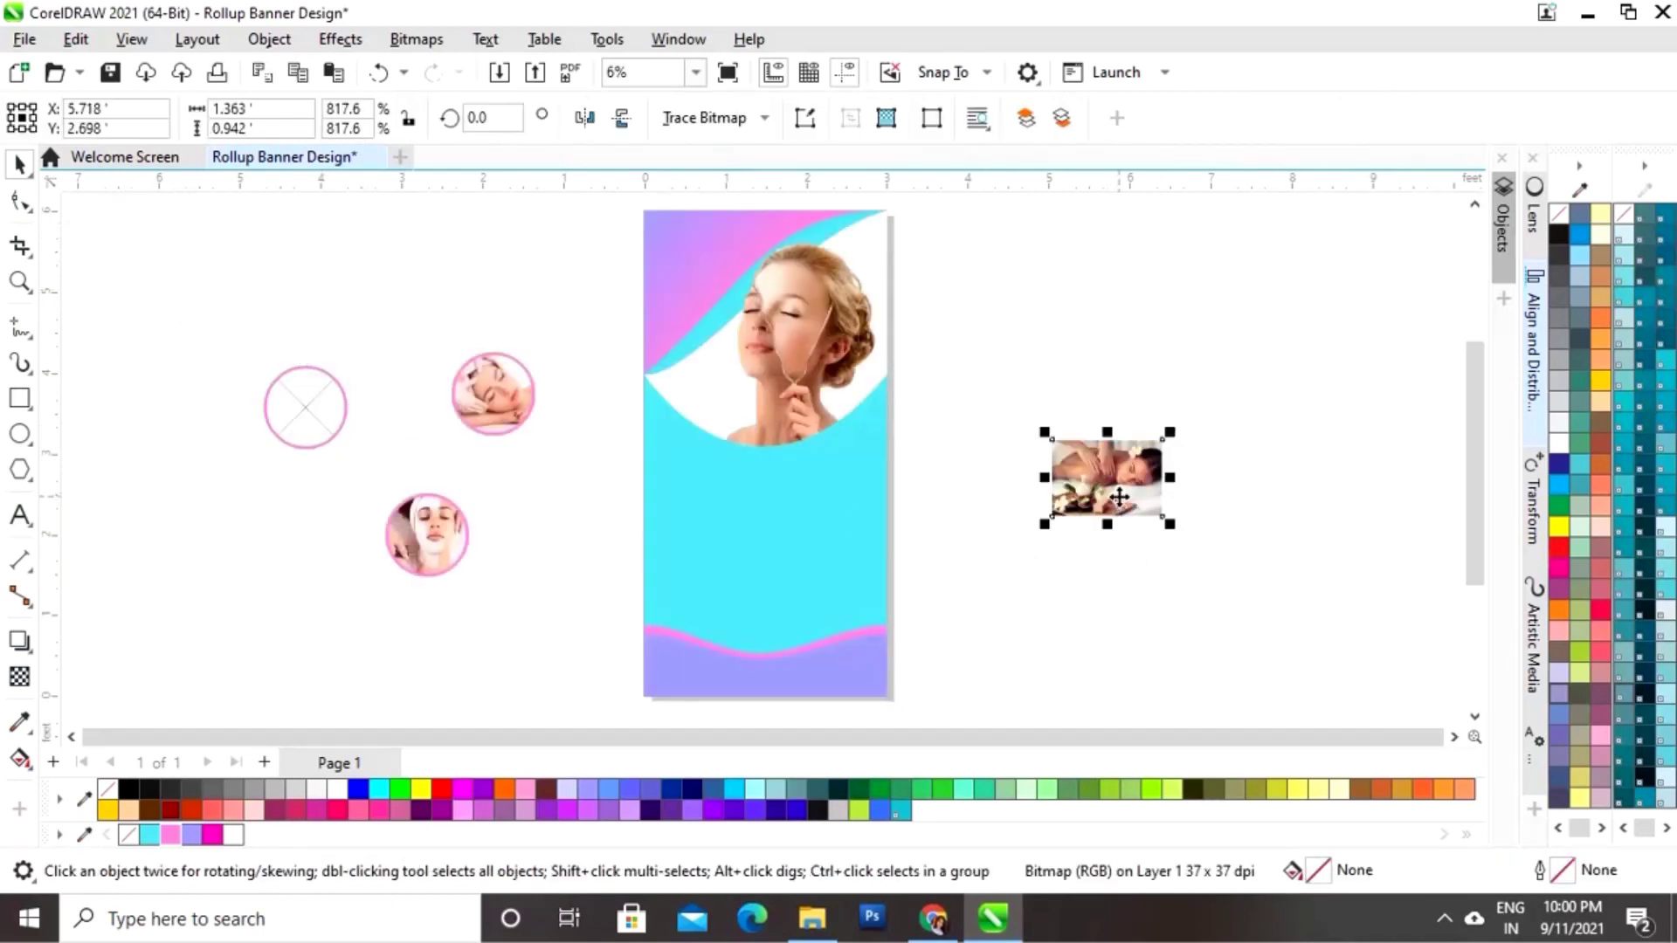
pyautogui.moveTo(1122, 498); pyautogui.dragTo(320, 424)
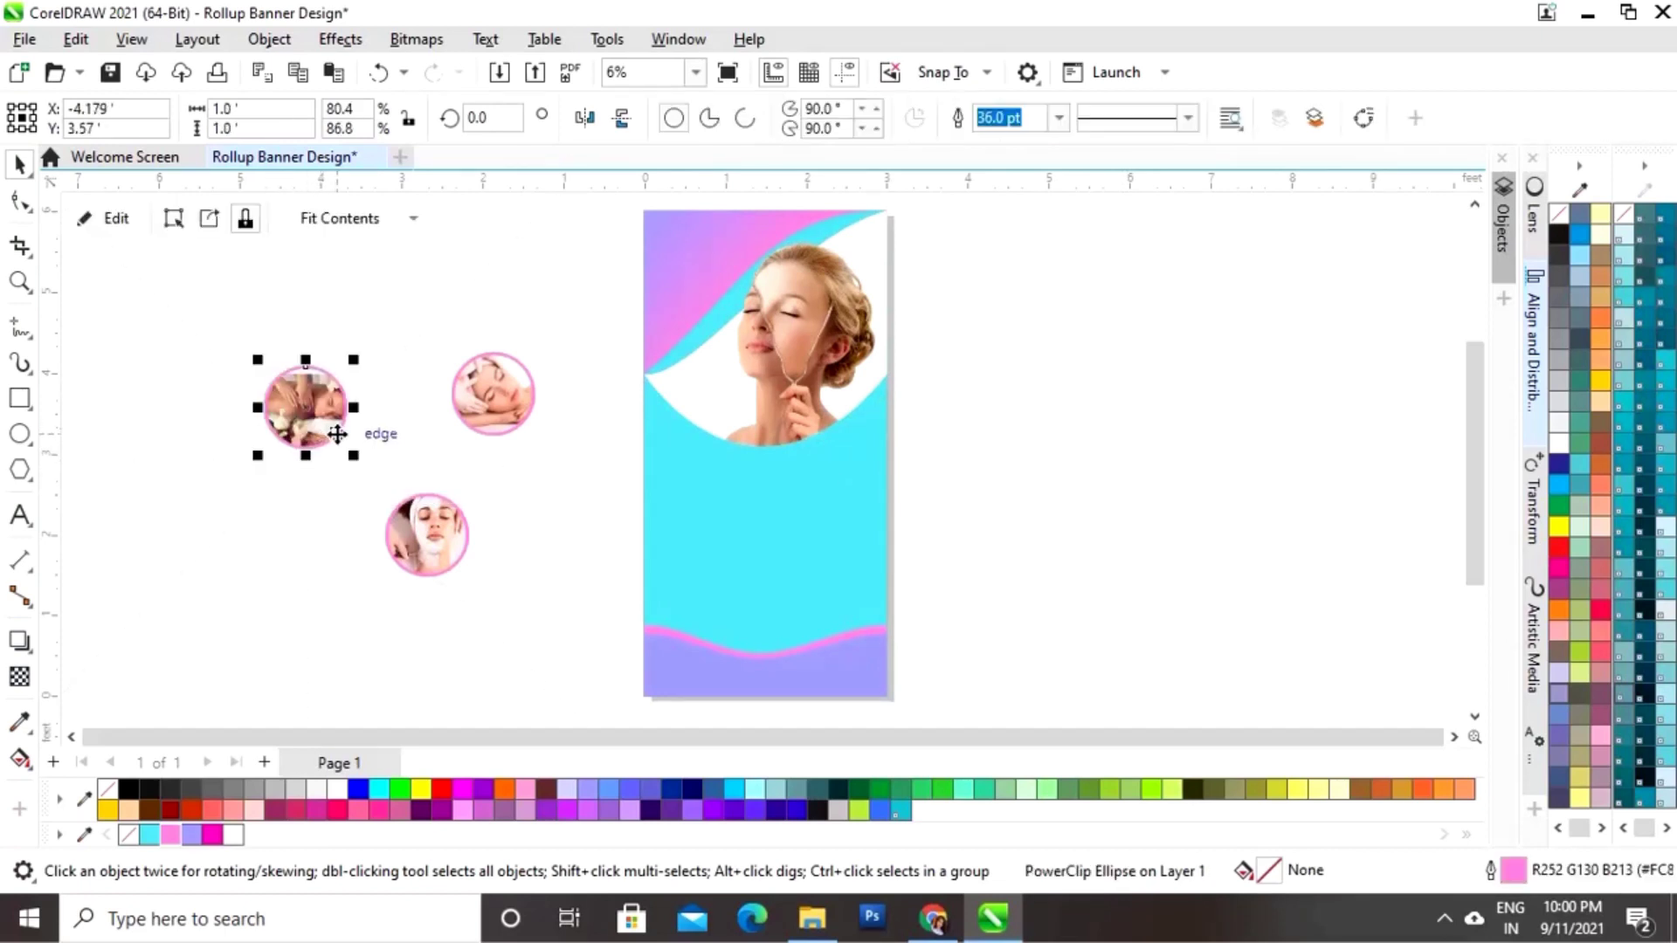
pyautogui.click(117, 222)
# Step: Enlarge the back-massage photo inside its circle and nudge it into position
pyautogui.click(361, 403)
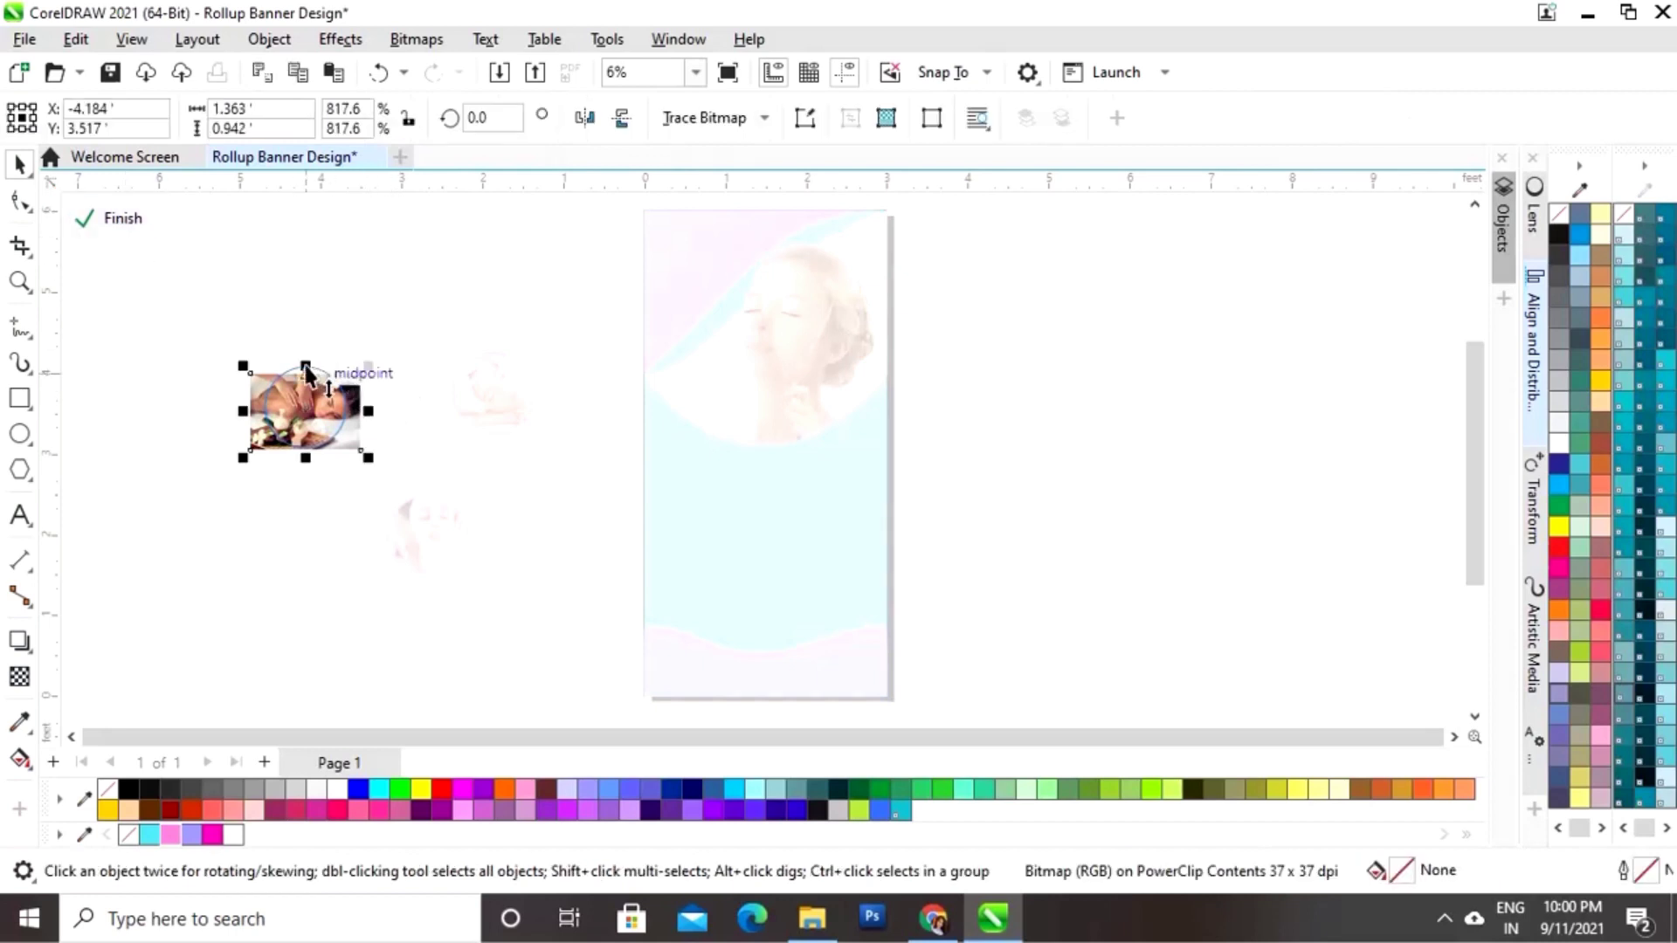
pyautogui.moveTo(367, 372); pyautogui.dragTo(381, 348)
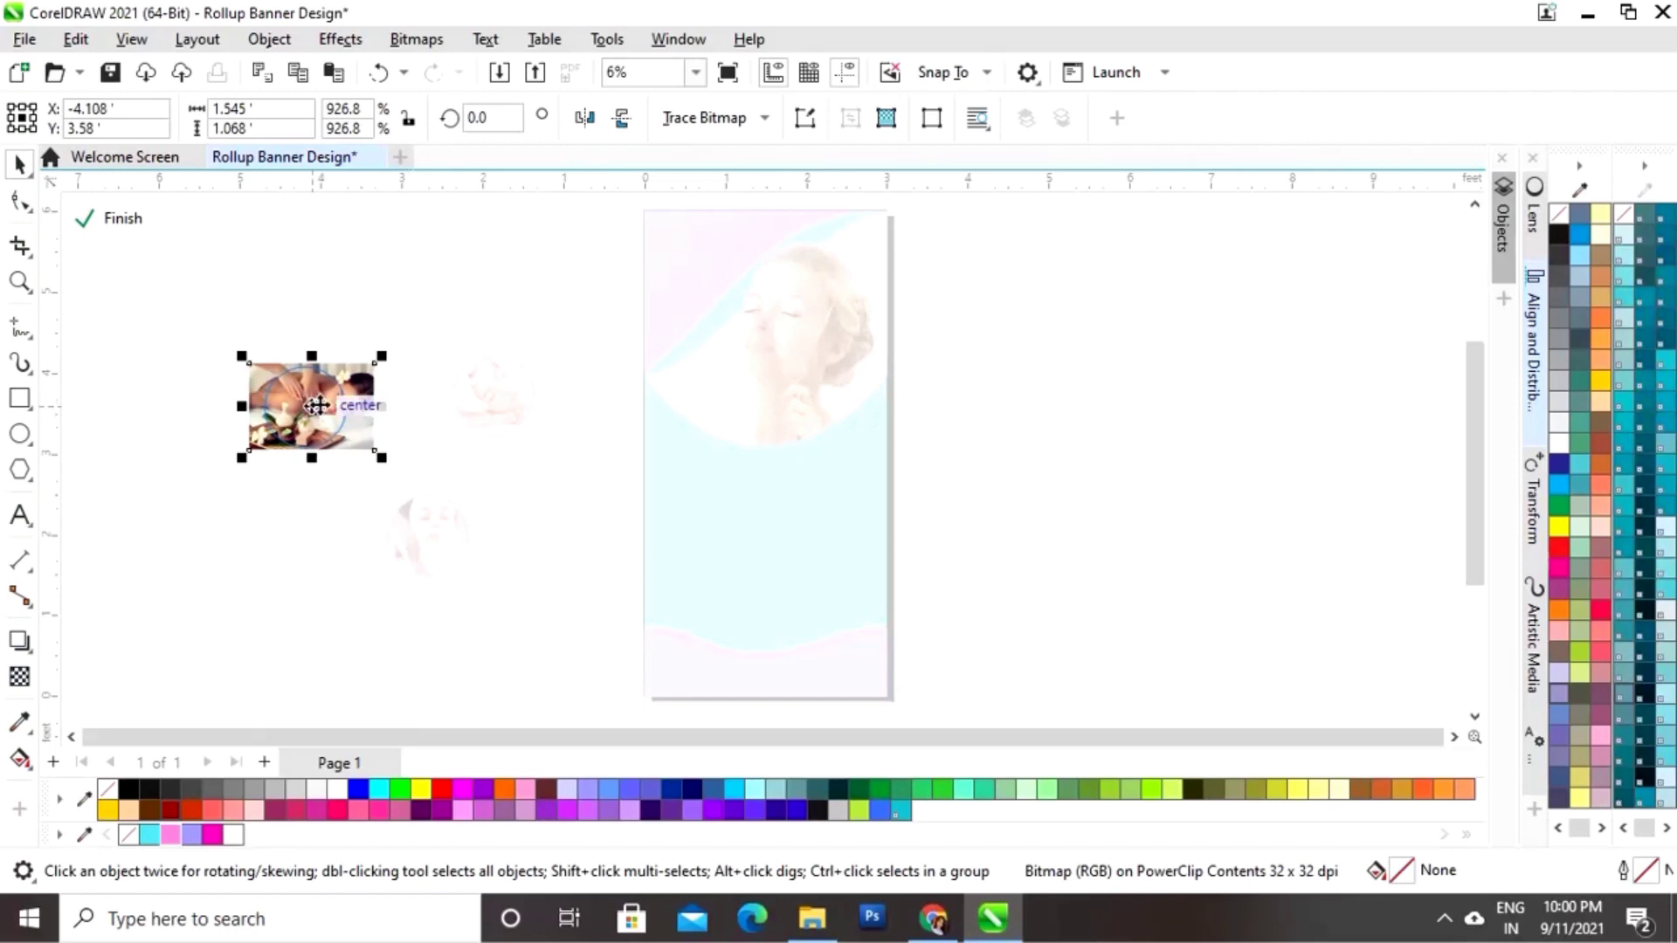
pyautogui.moveTo(309, 406); pyautogui.dragTo(301, 407)
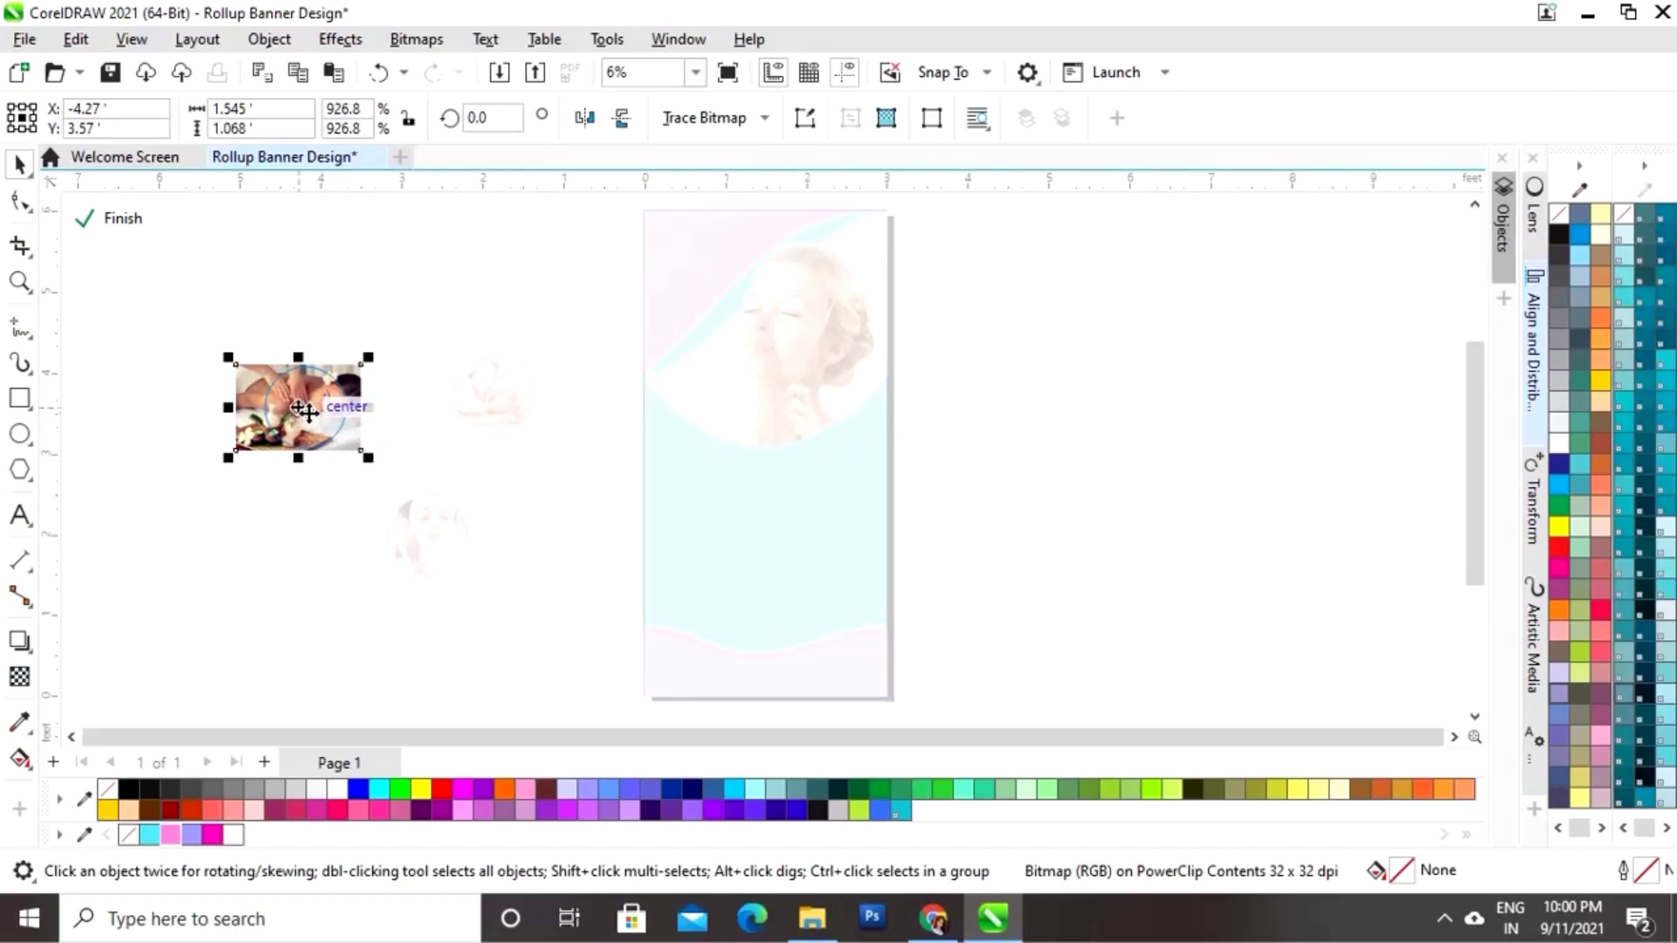
pyautogui.moveTo(309, 413); pyautogui.dragTo(314, 413)
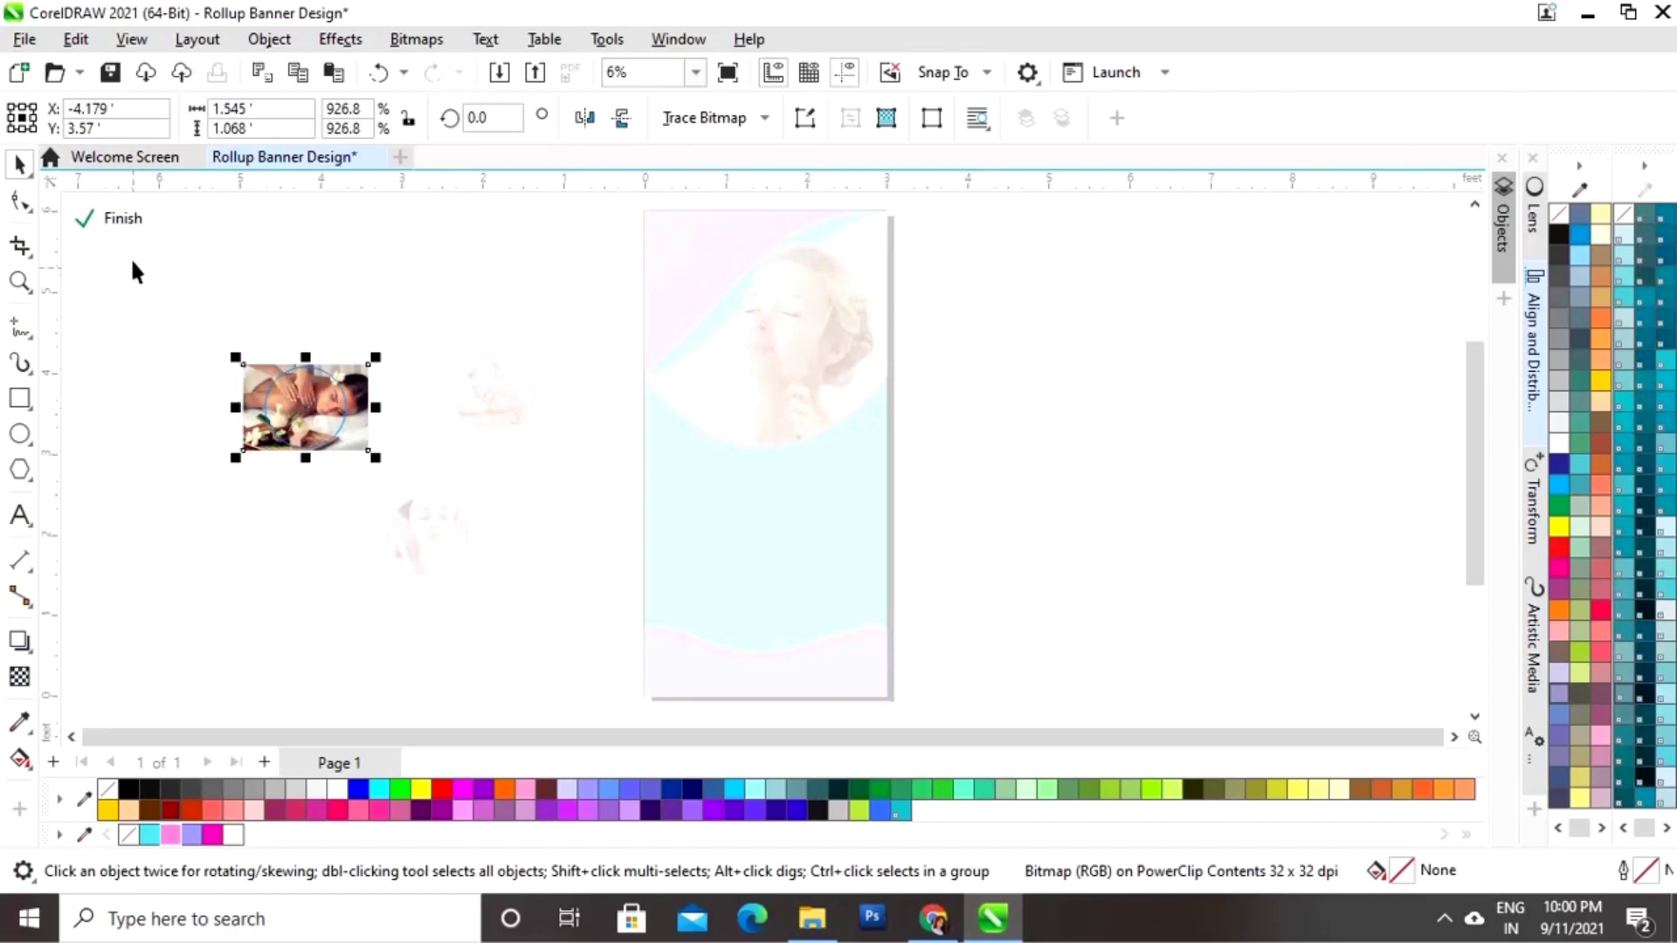
pyautogui.click(121, 223)
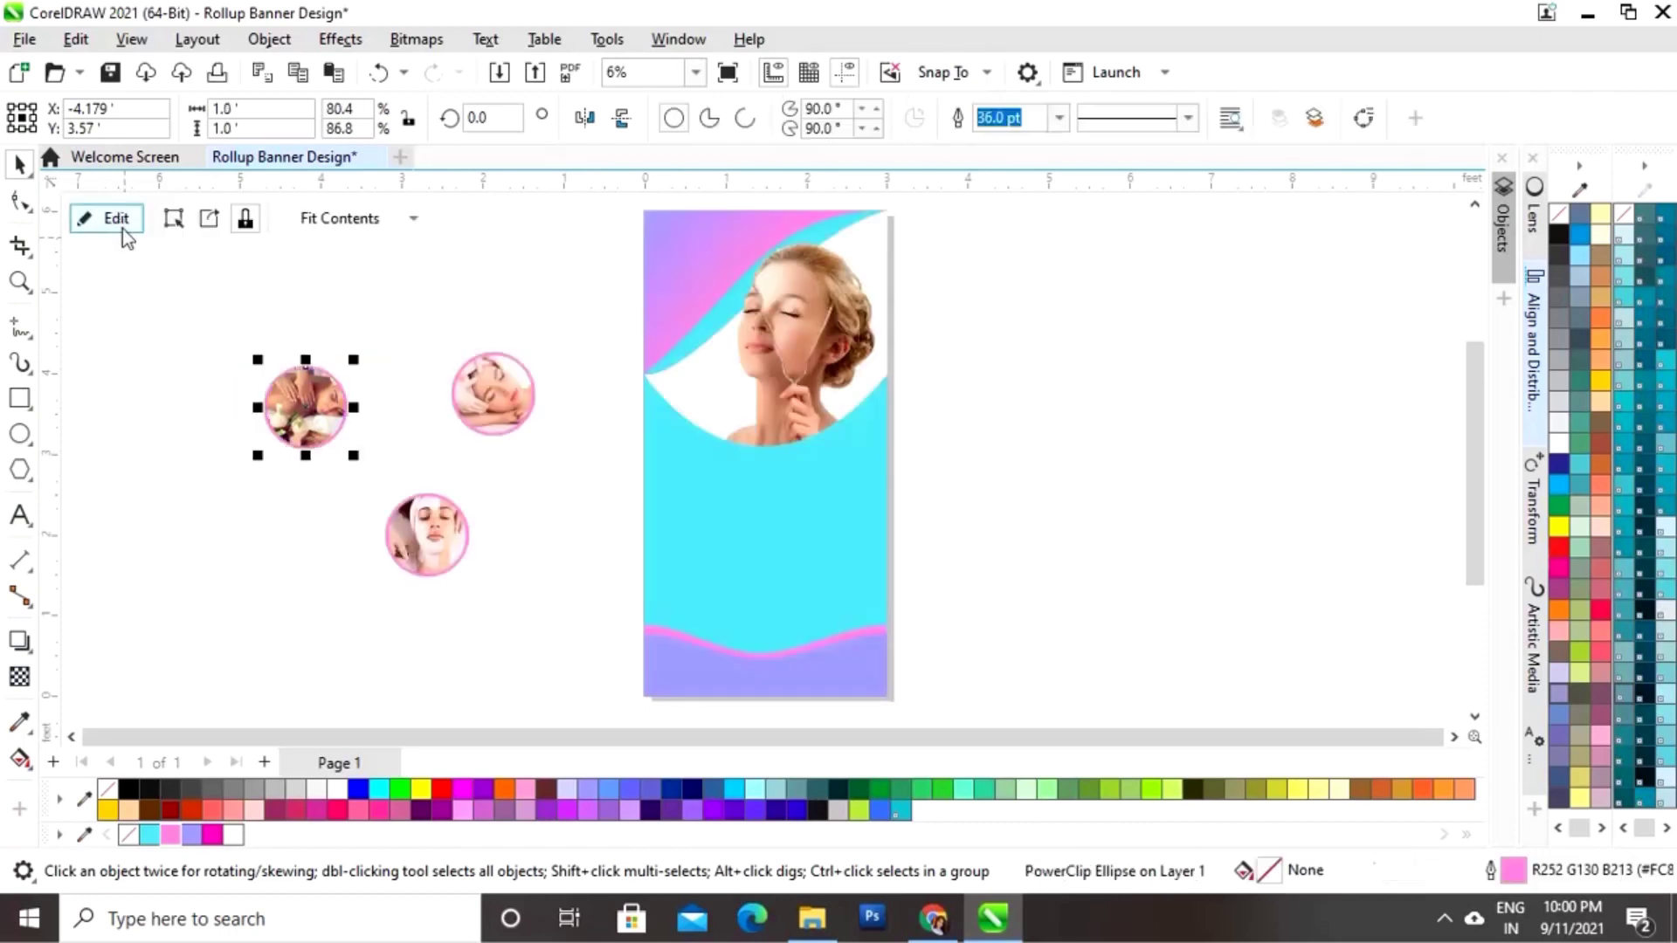
# Step: Line up the massage, sleeping-woman and facial-mask circles in a row below the face
pyautogui.click(152, 400)
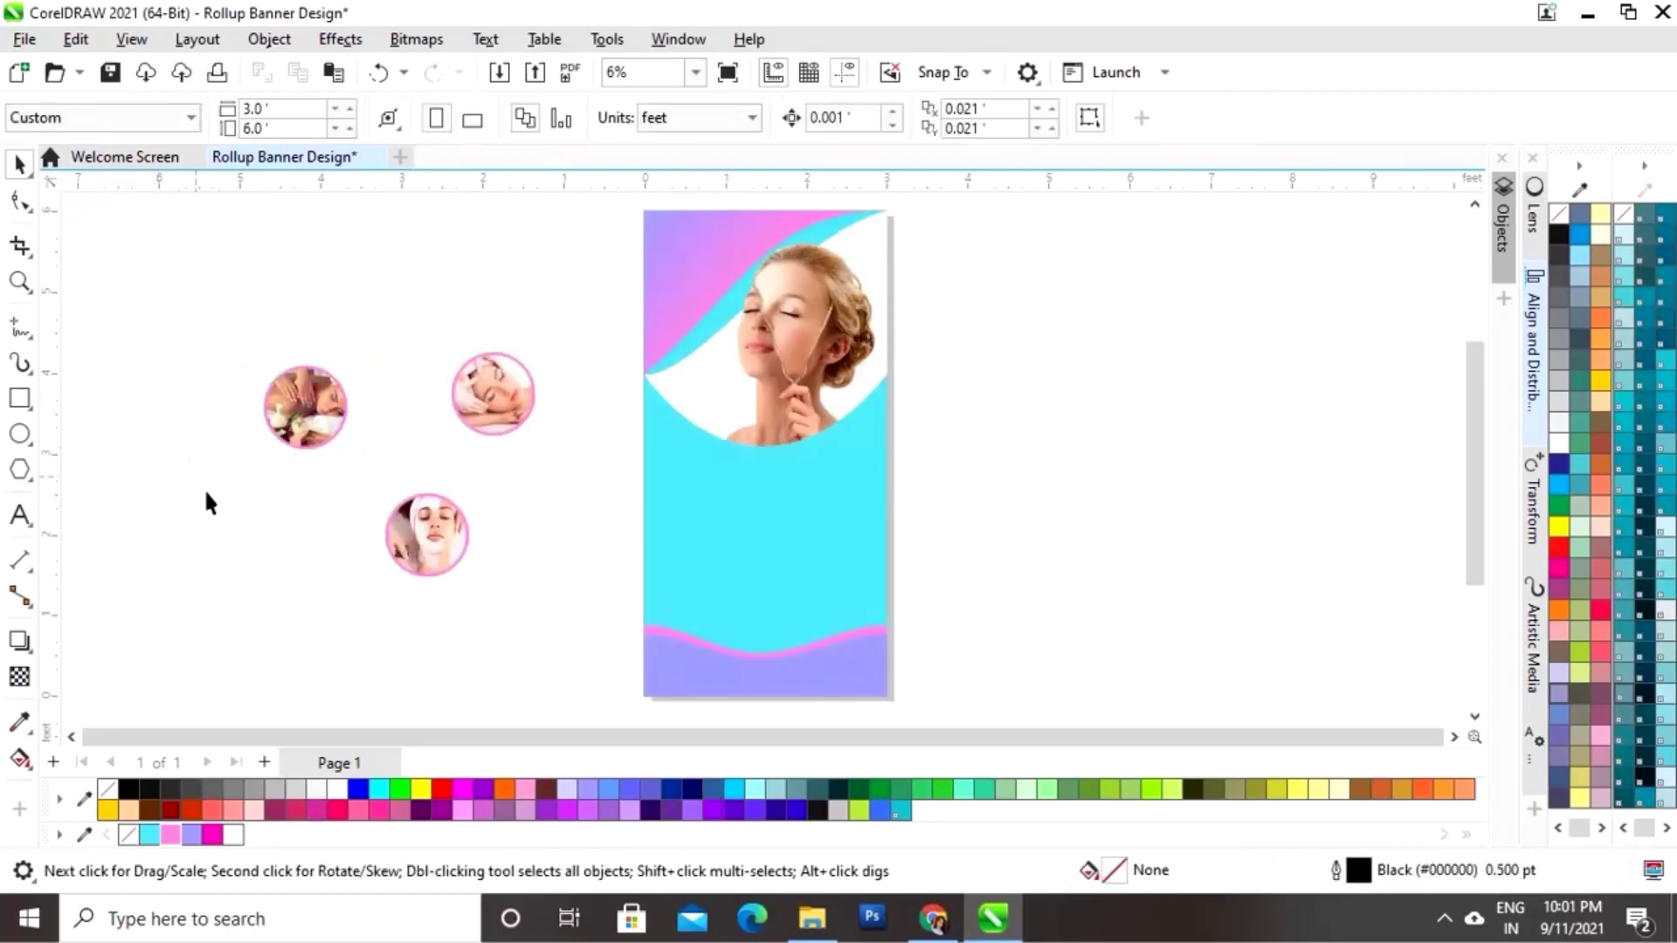
pyautogui.moveTo(254, 494); pyautogui.dragTo(370, 341)
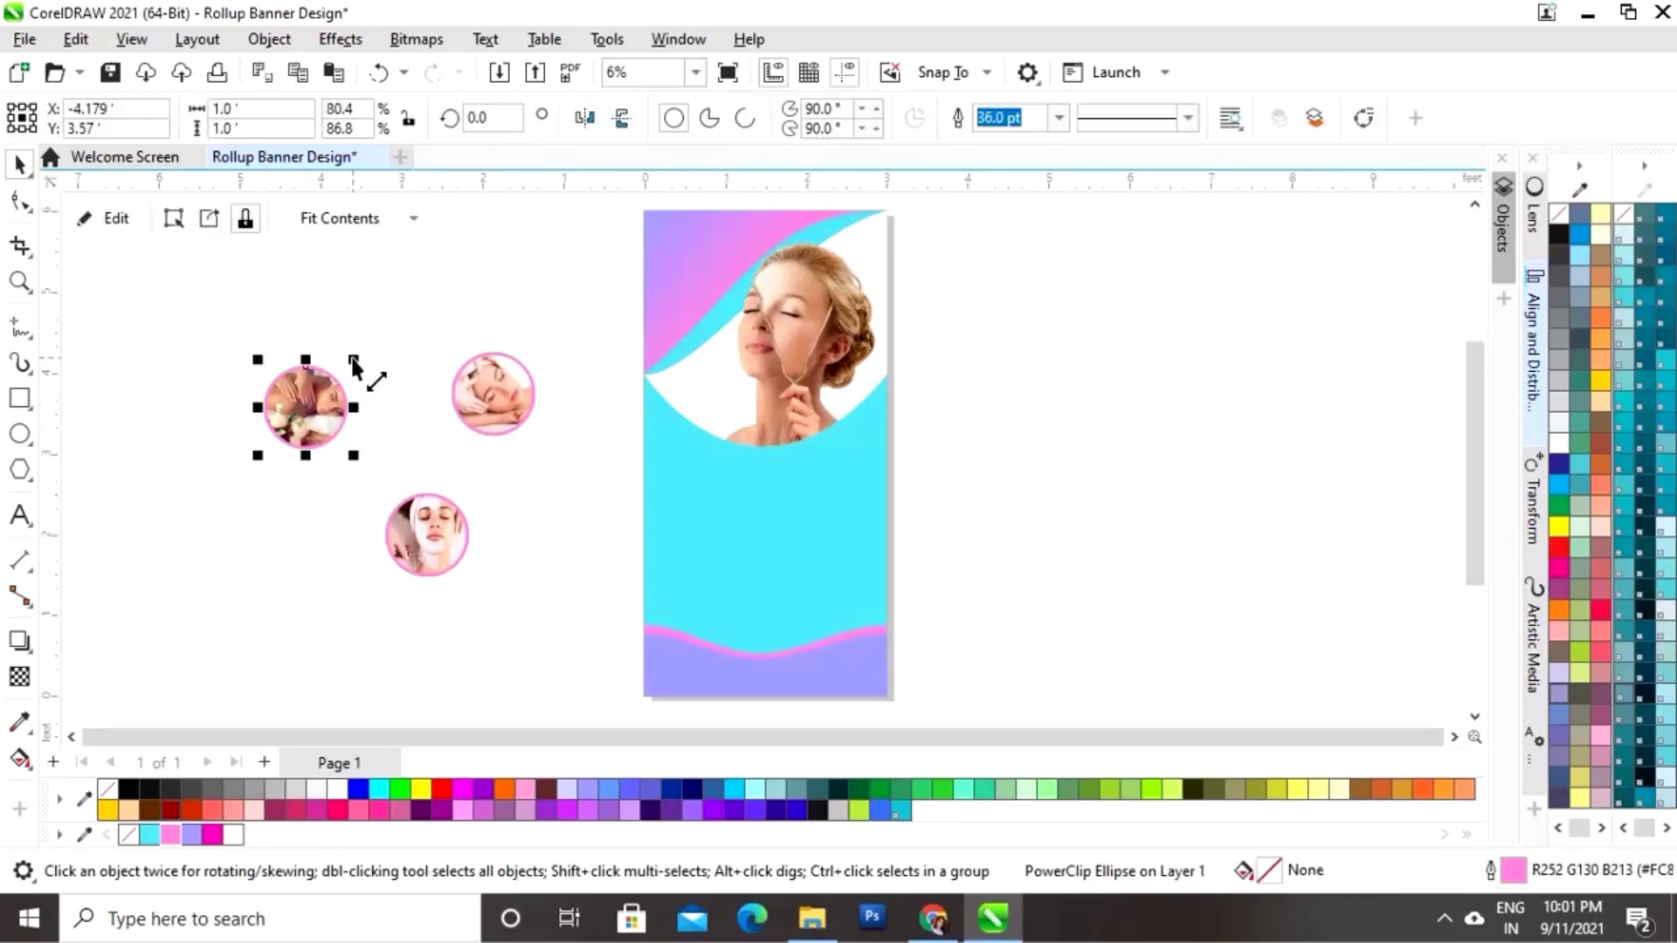
pyautogui.moveTo(307, 401); pyautogui.dragTo(833, 388)
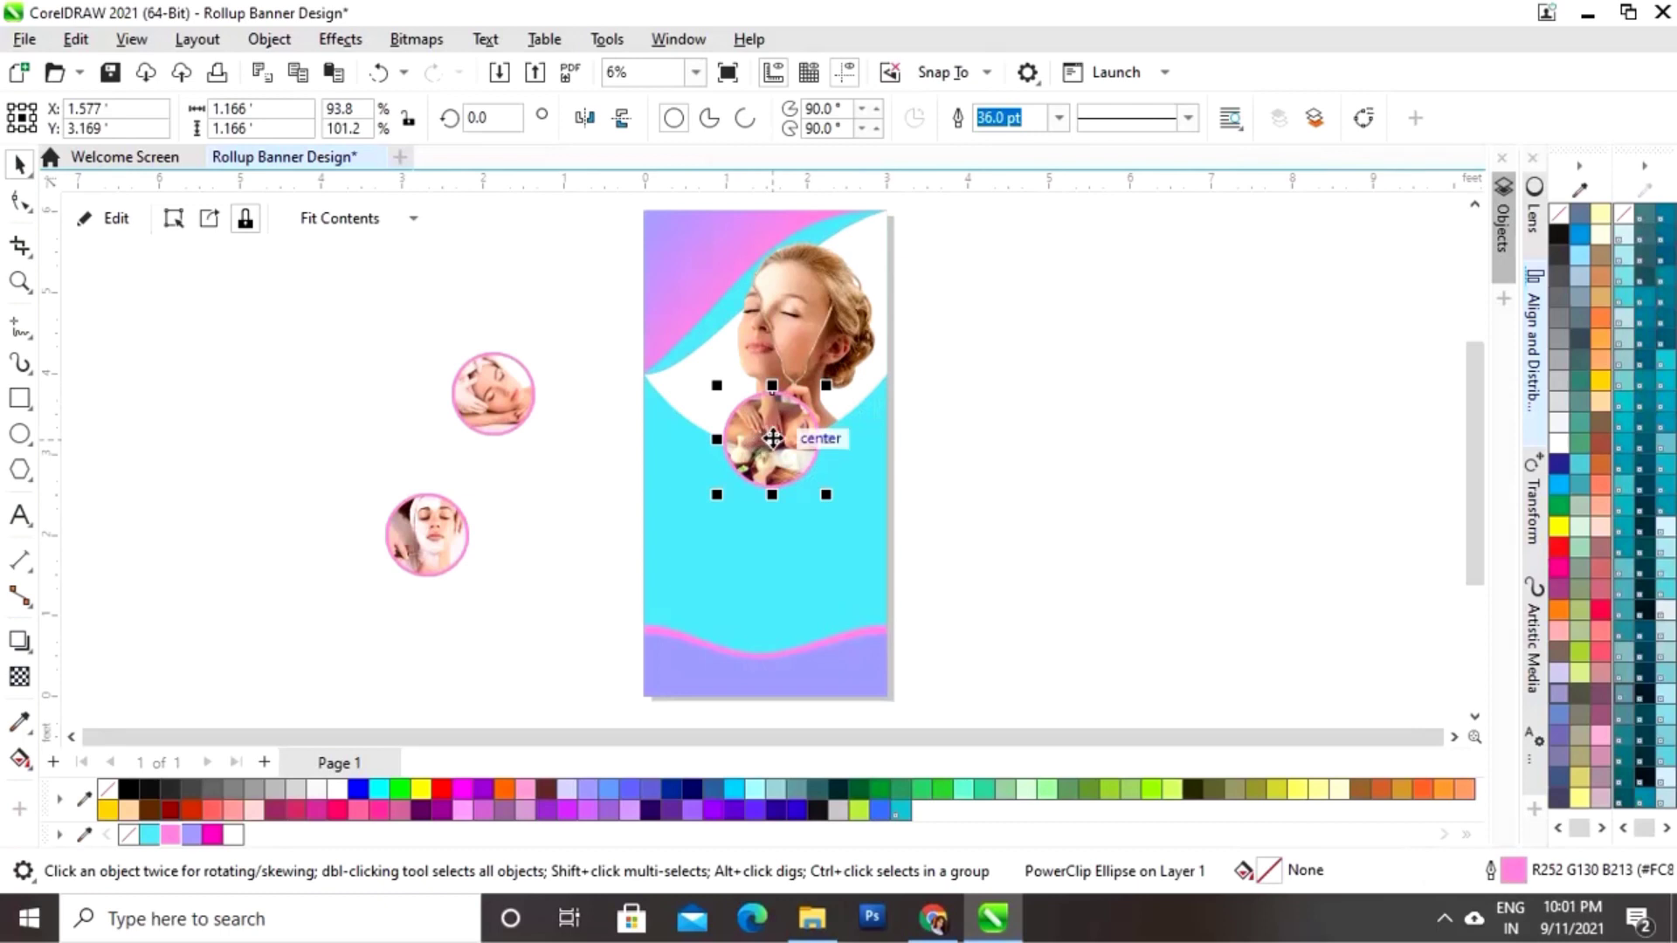
pyautogui.moveTo(772, 438); pyautogui.dragTo(768, 449)
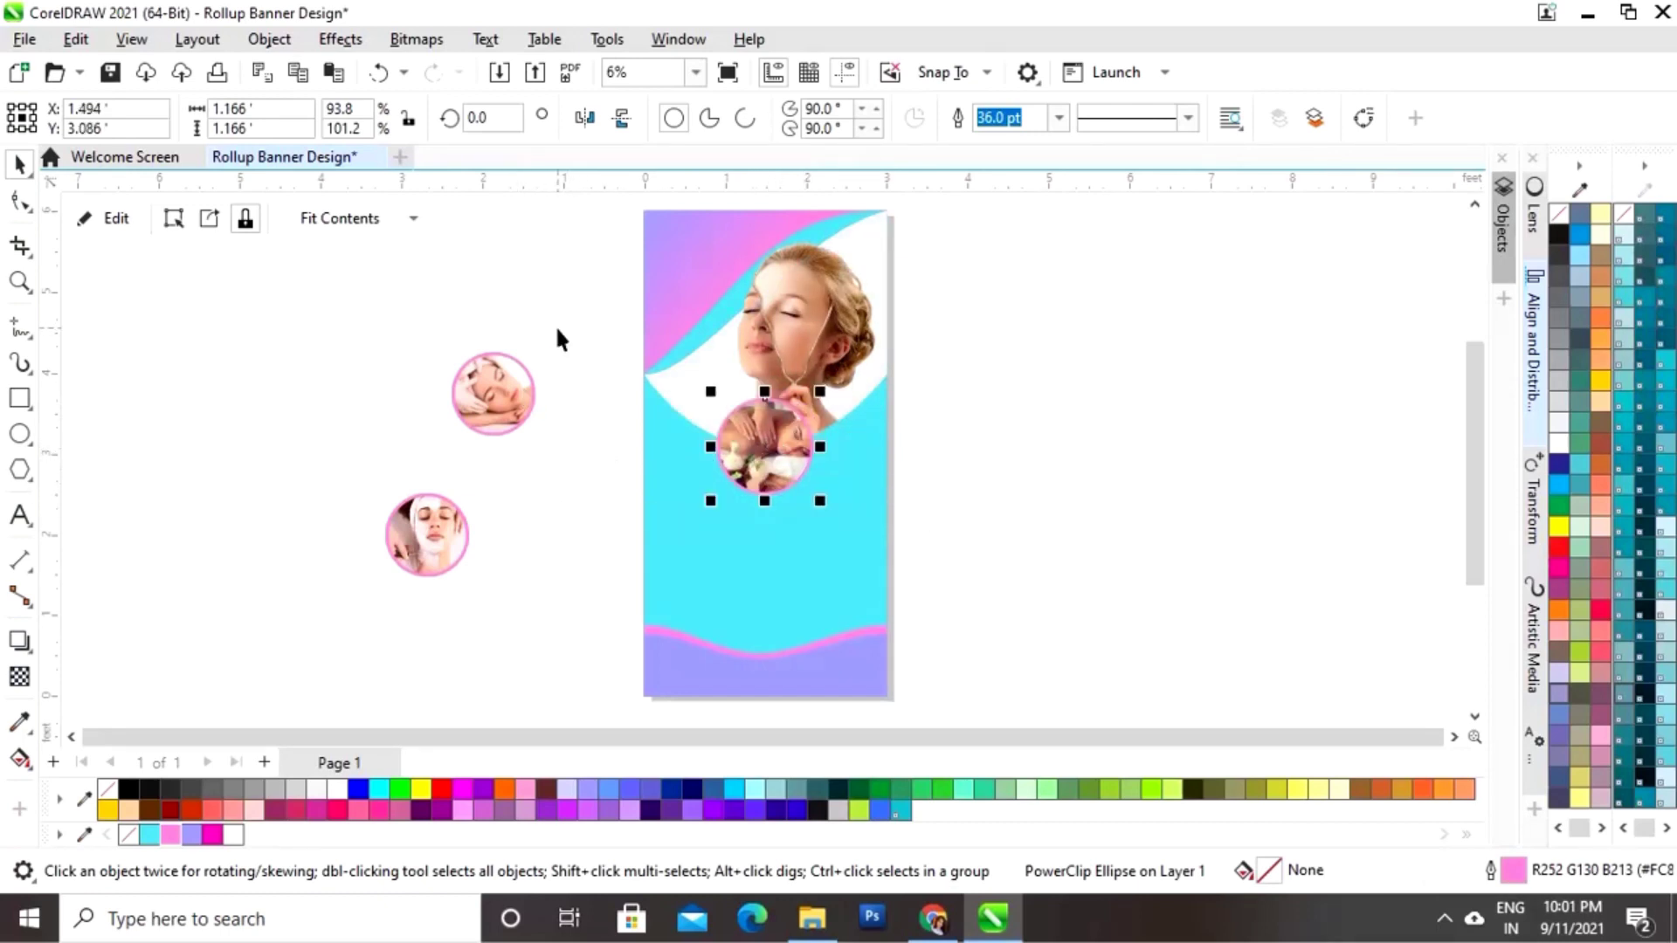
pyautogui.moveTo(559, 336); pyautogui.dragTo(442, 450)
pyautogui.moveTo(493, 393); pyautogui.dragTo(663, 452)
pyautogui.moveTo(434, 536); pyautogui.dragTo(870, 457)
pyautogui.moveTo(1030, 350); pyautogui.dragTo(569, 535)
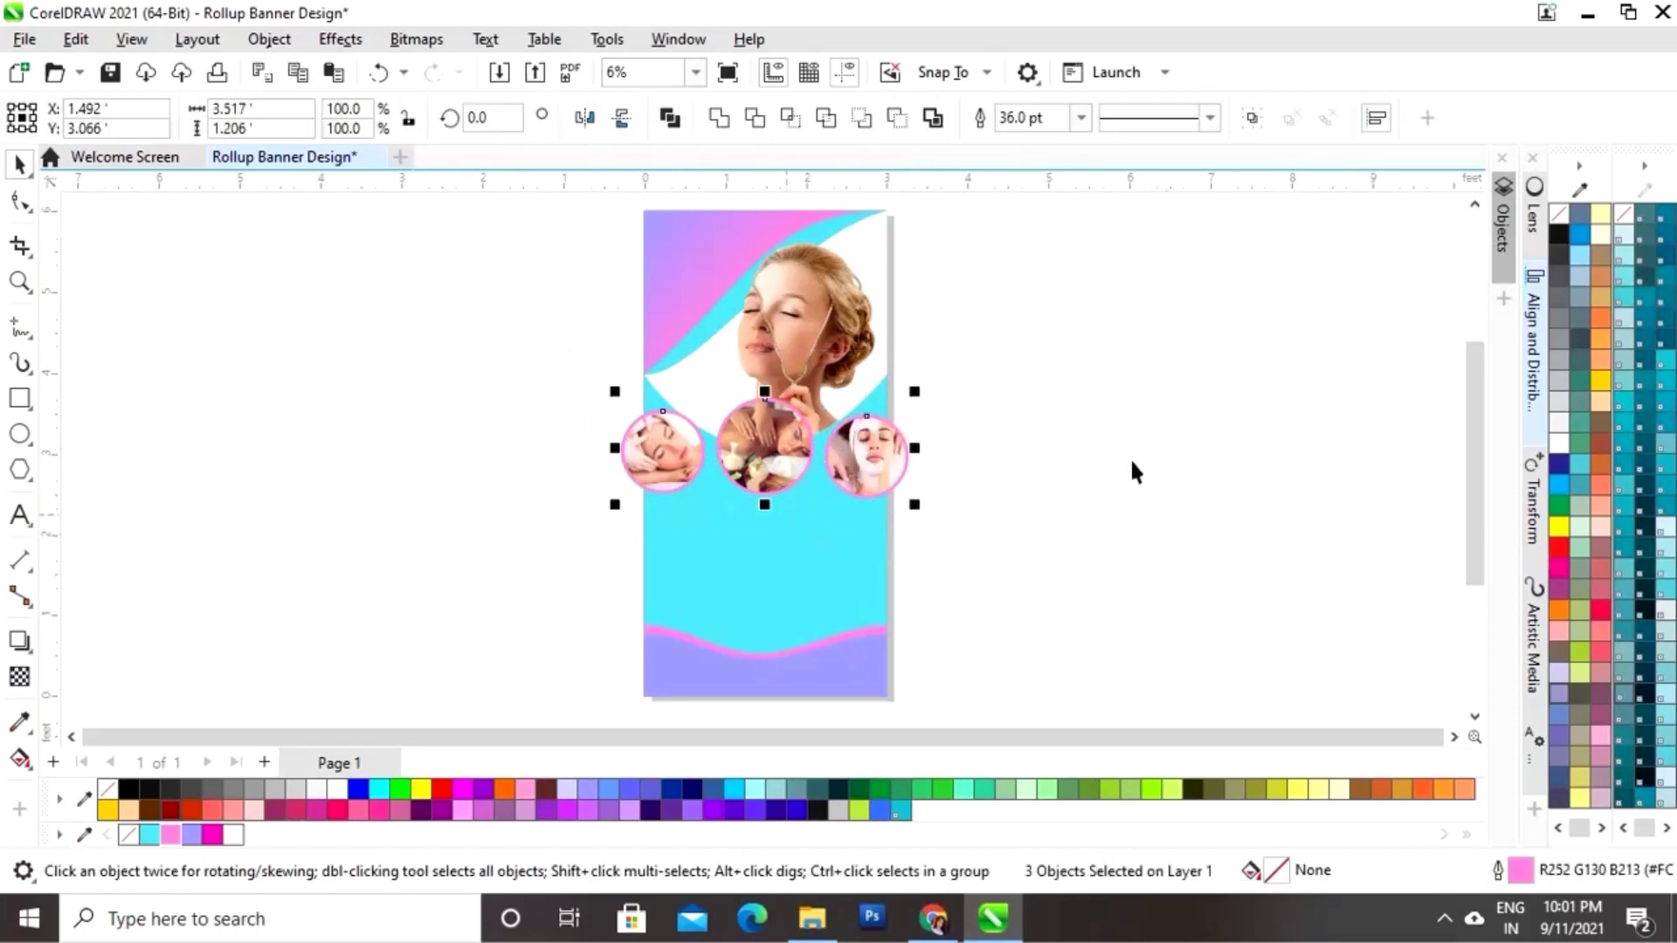
# Step: Align the three circles on their vertical centres and nudge the right circle left
pyautogui.click(1532, 328)
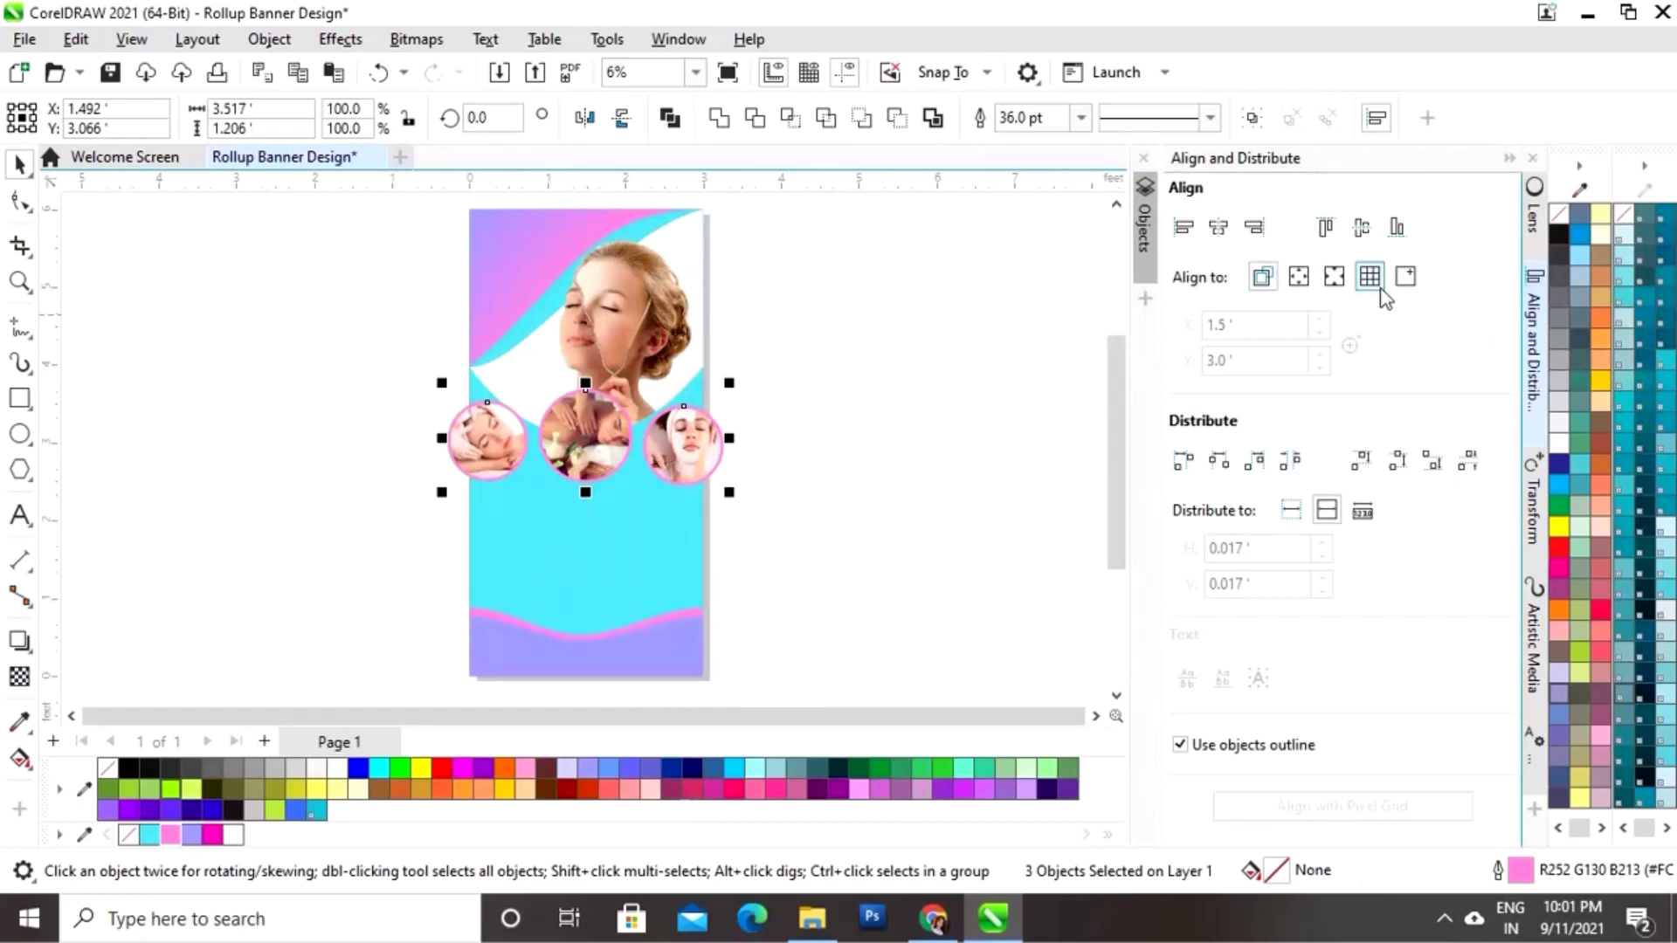
pyautogui.click(1361, 231)
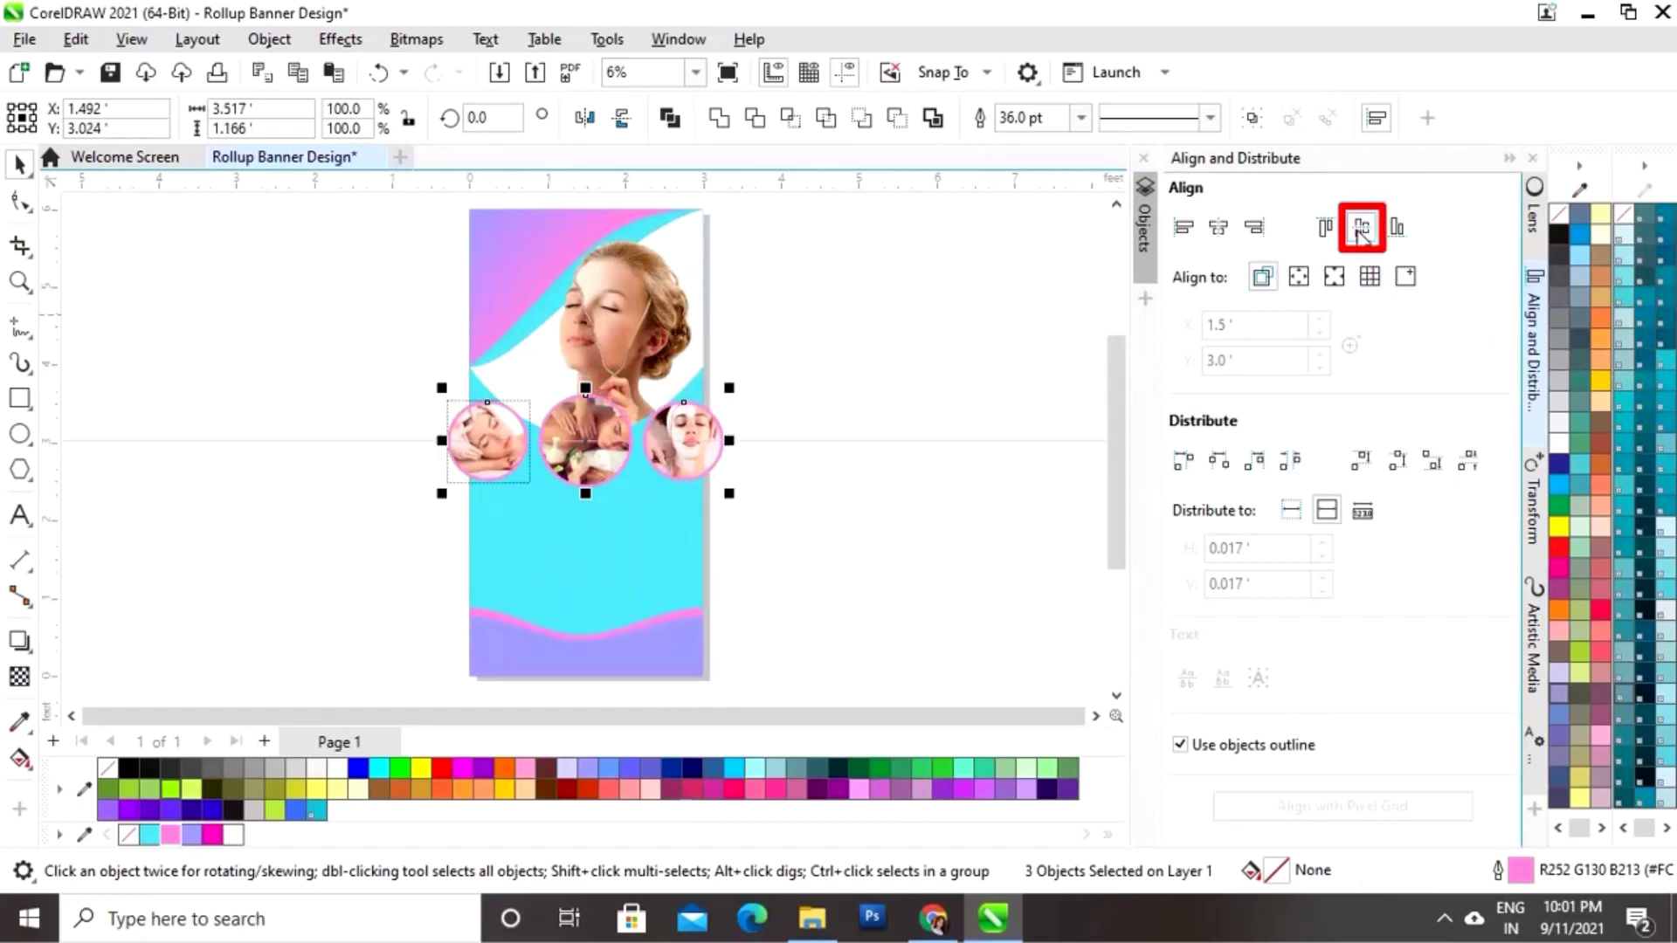
pyautogui.click(1509, 160)
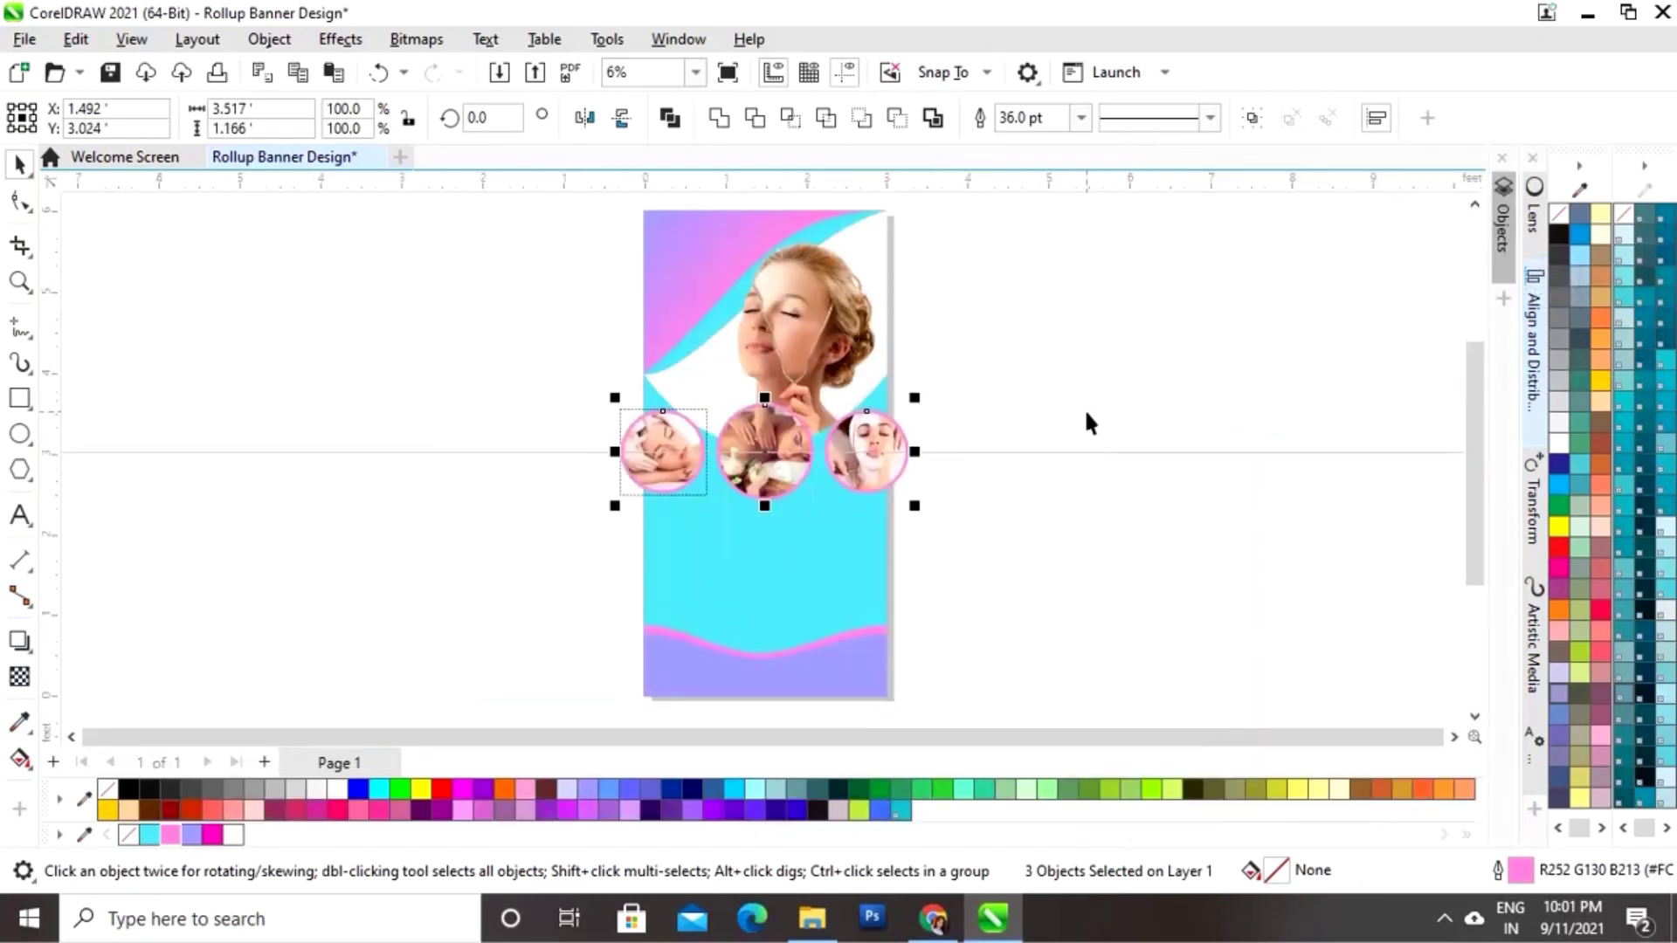
pyautogui.moveTo(1028, 370); pyautogui.dragTo(820, 511)
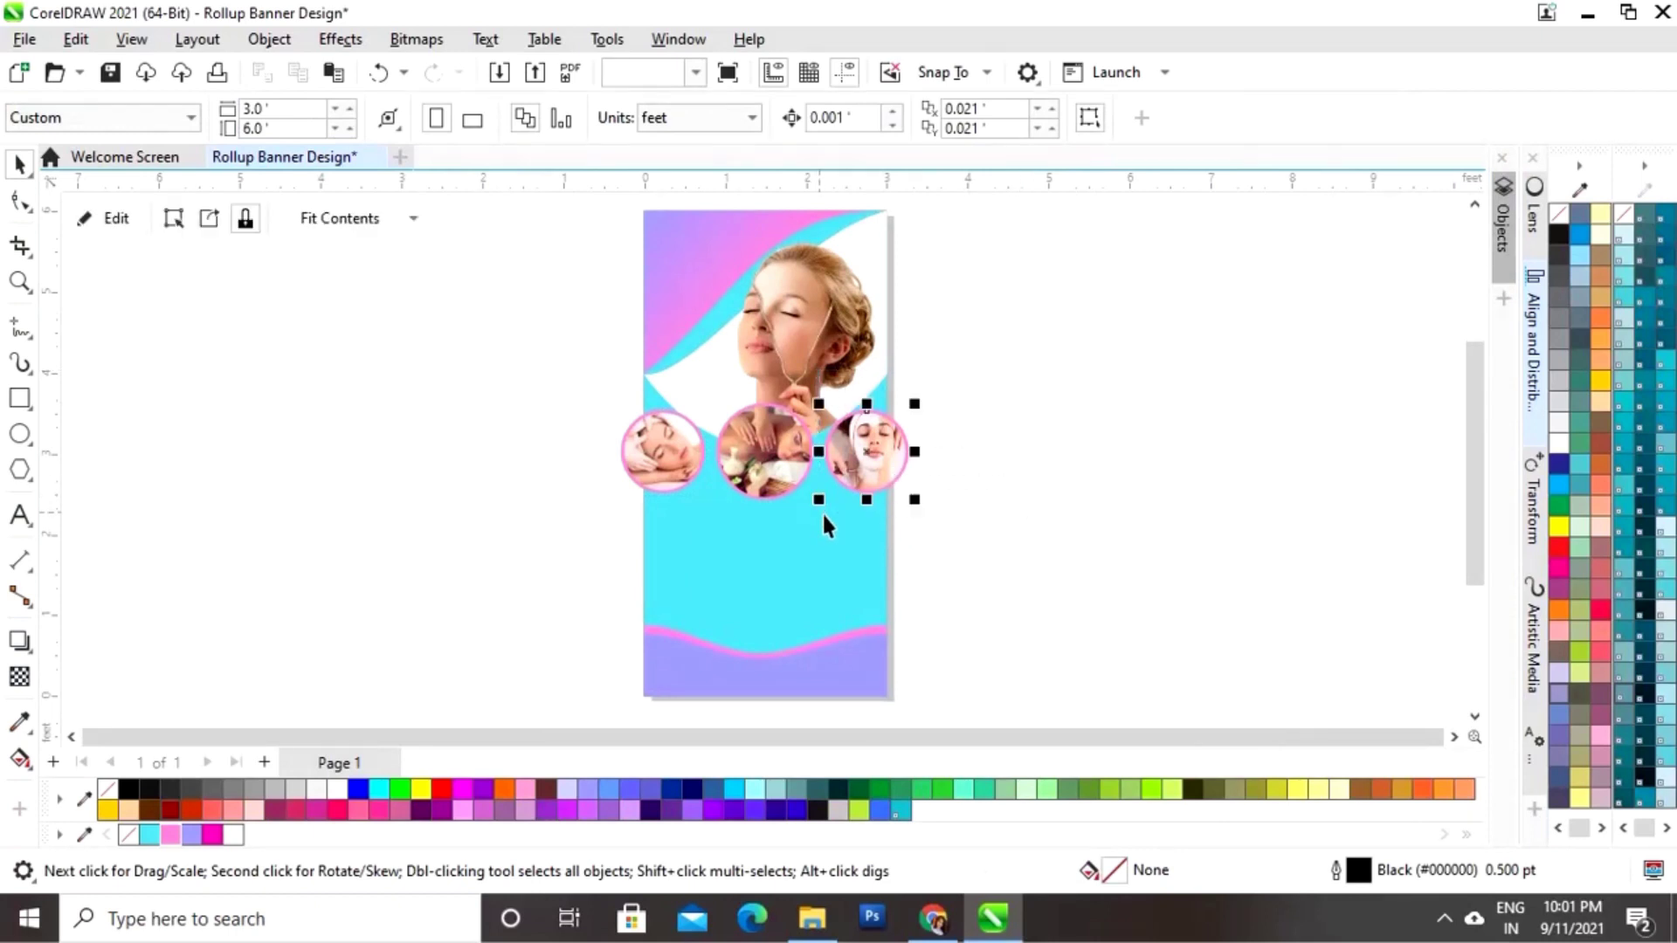
pyautogui.press('Left')
pyautogui.press('Left')
pyautogui.press('Left')
pyautogui.press('Left')
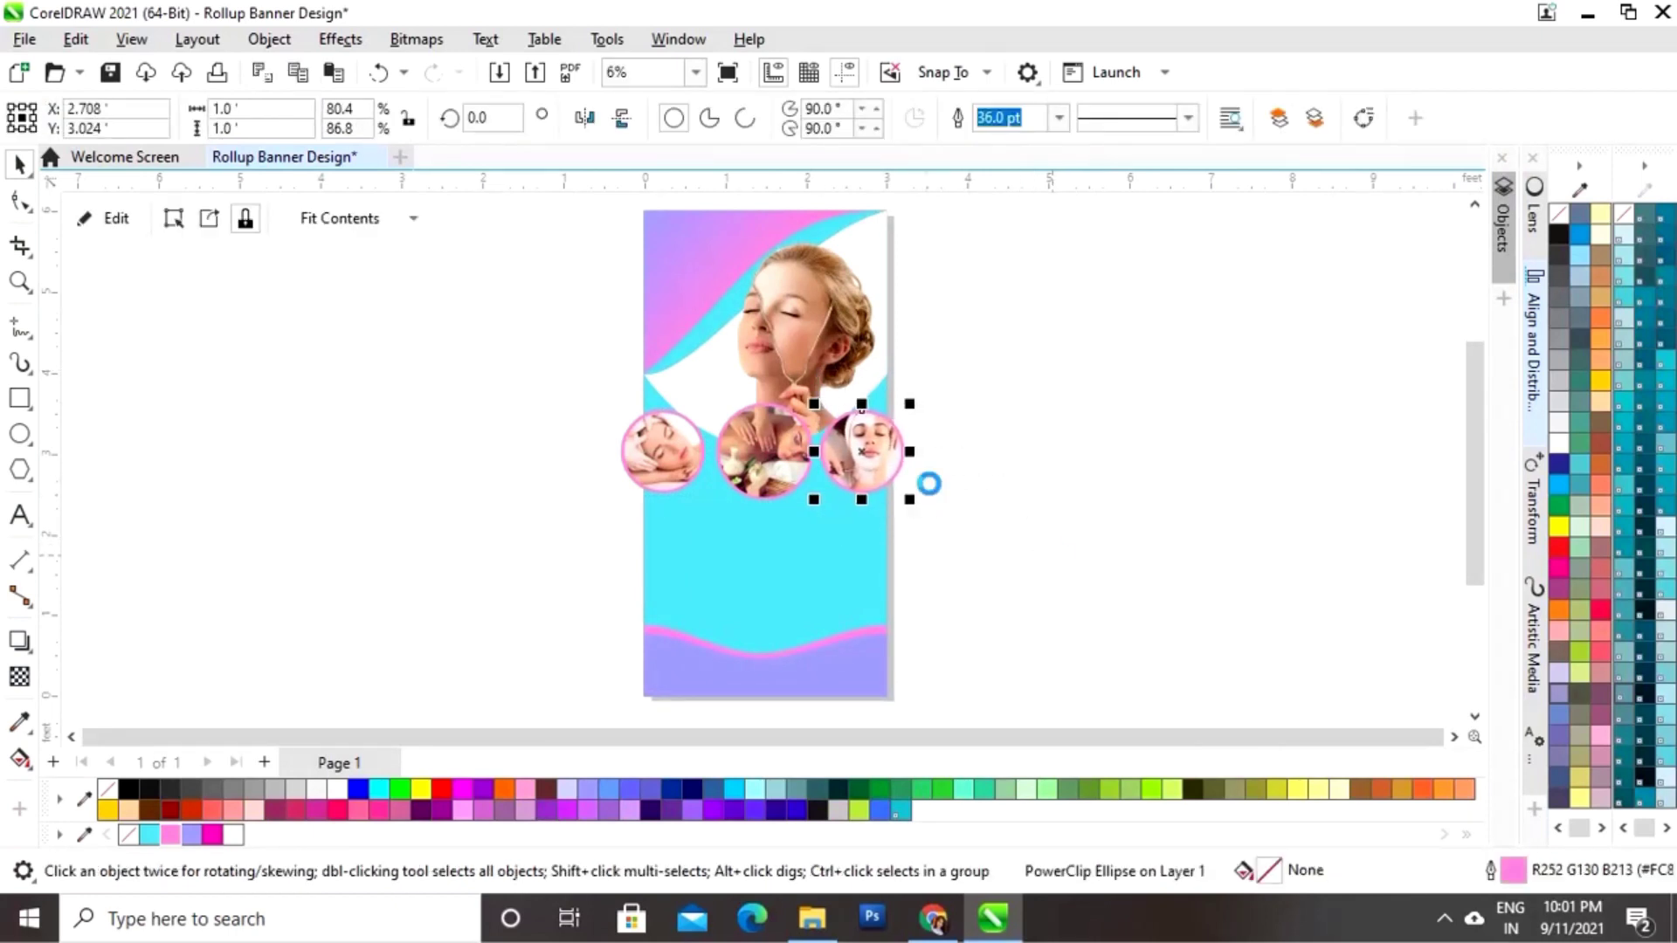
pyautogui.moveTo(865, 450); pyautogui.dragTo(858, 451)
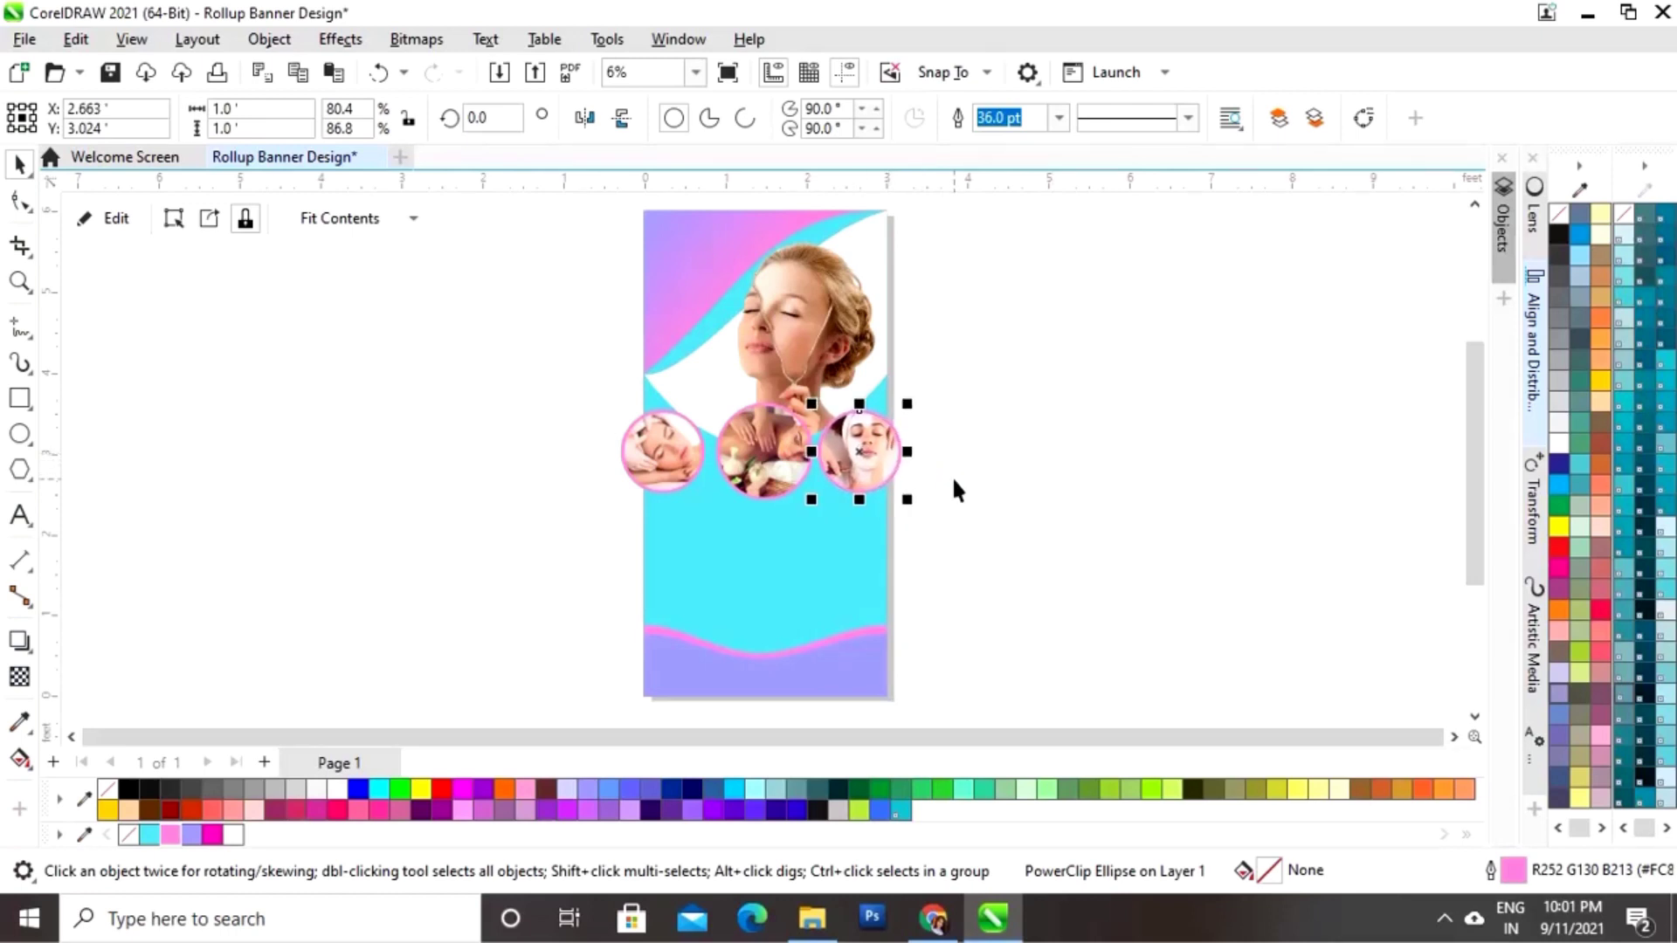
# Step: Shrink the three circle photos together to about 83%
pyautogui.moveTo(572, 526); pyautogui.dragTo(674, 452)
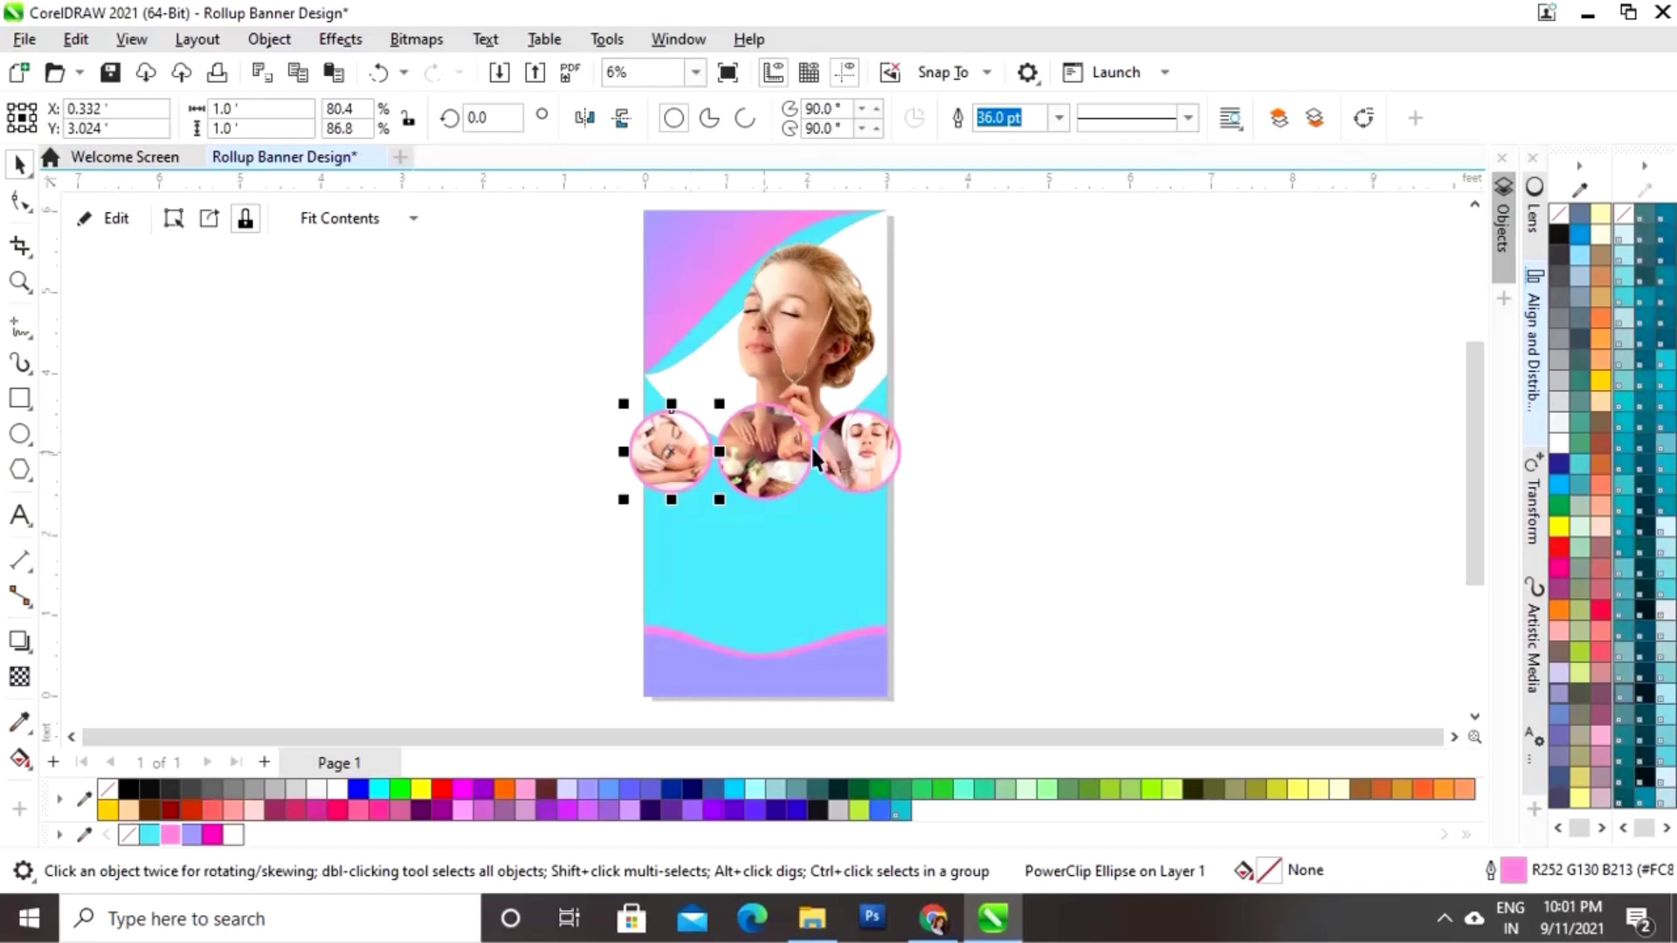
pyautogui.click(981, 379)
pyautogui.moveTo(622, 535); pyautogui.dragTo(624, 533)
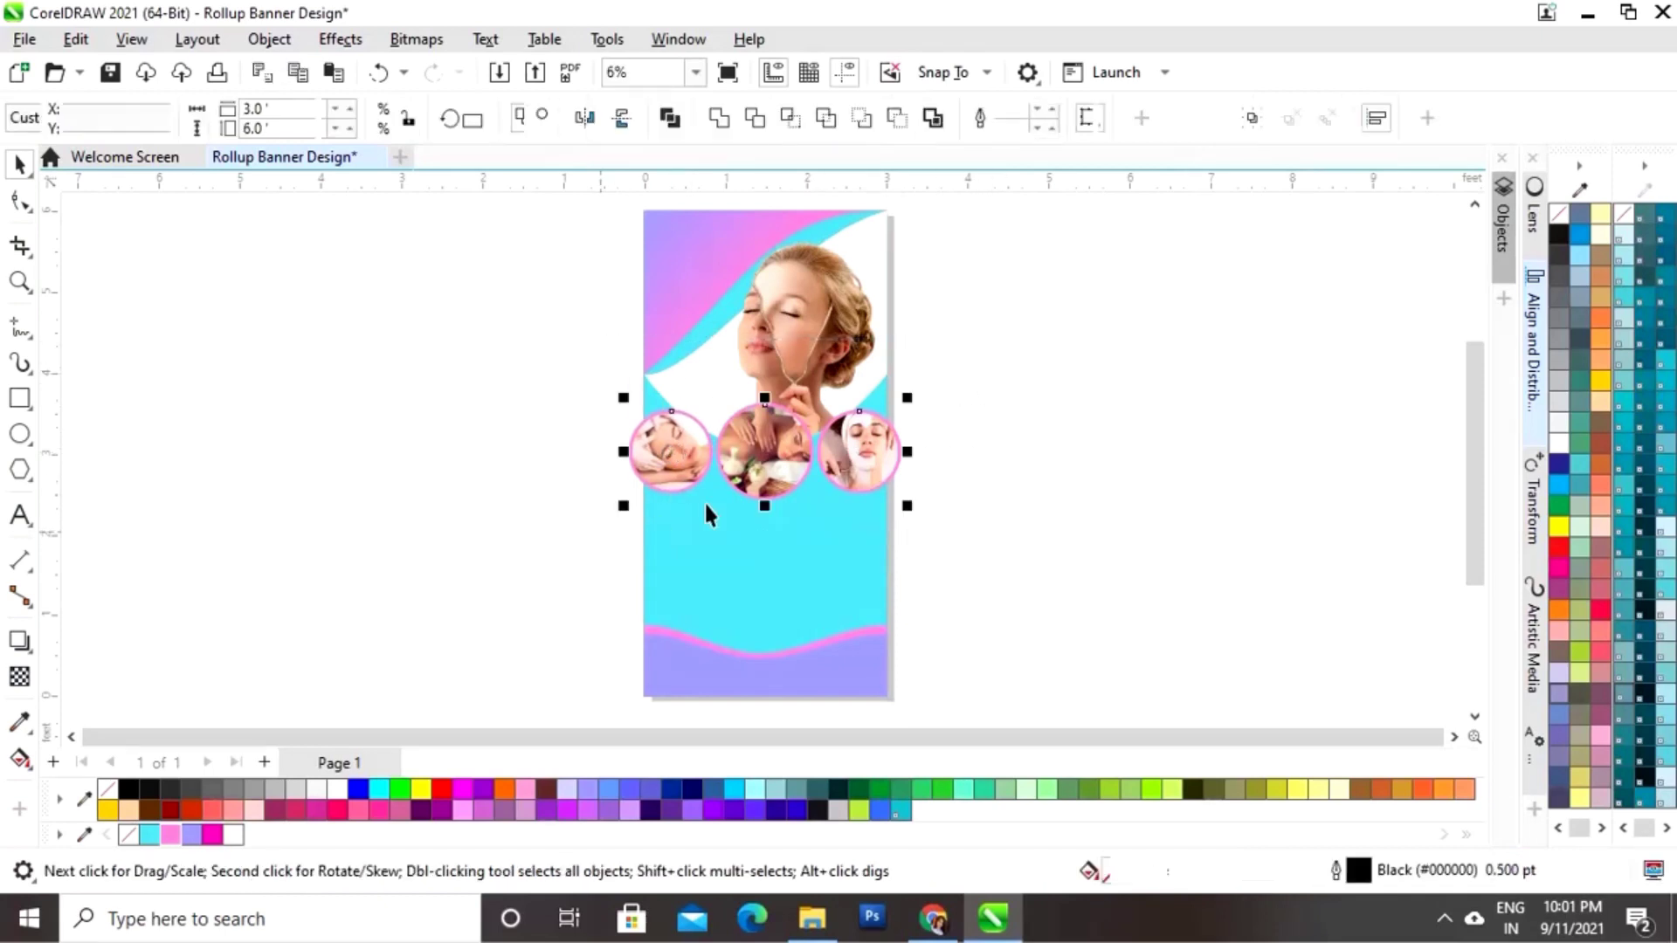
pyautogui.moveTo(896, 402); pyautogui.dragTo(896, 402)
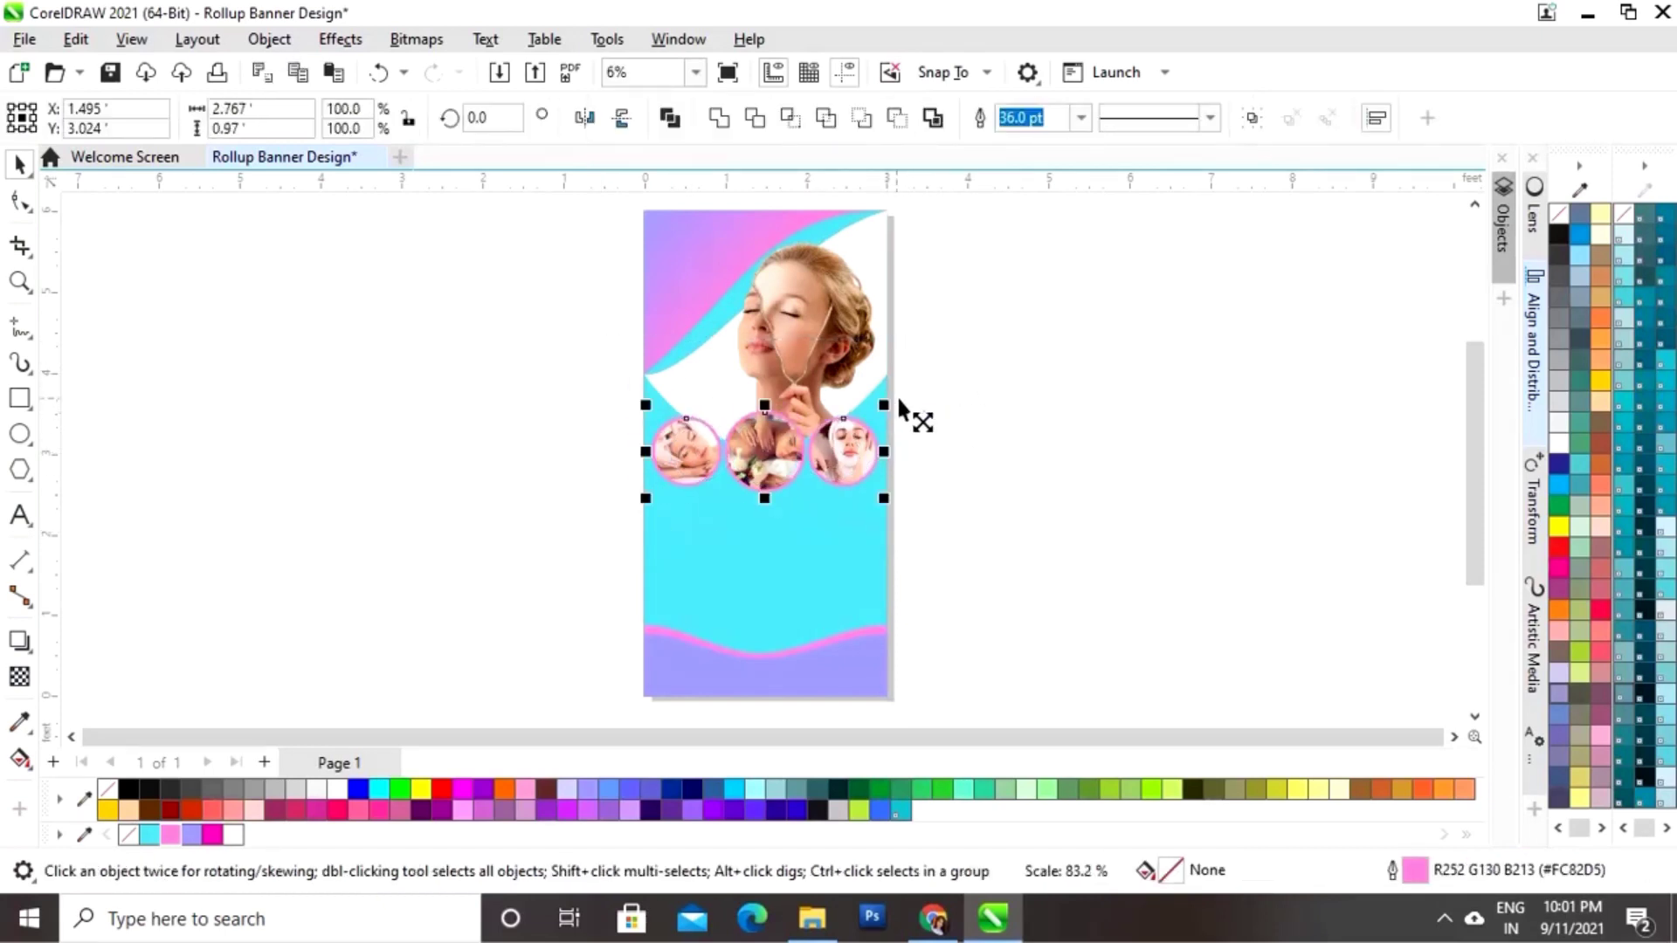
pyautogui.click(965, 392)
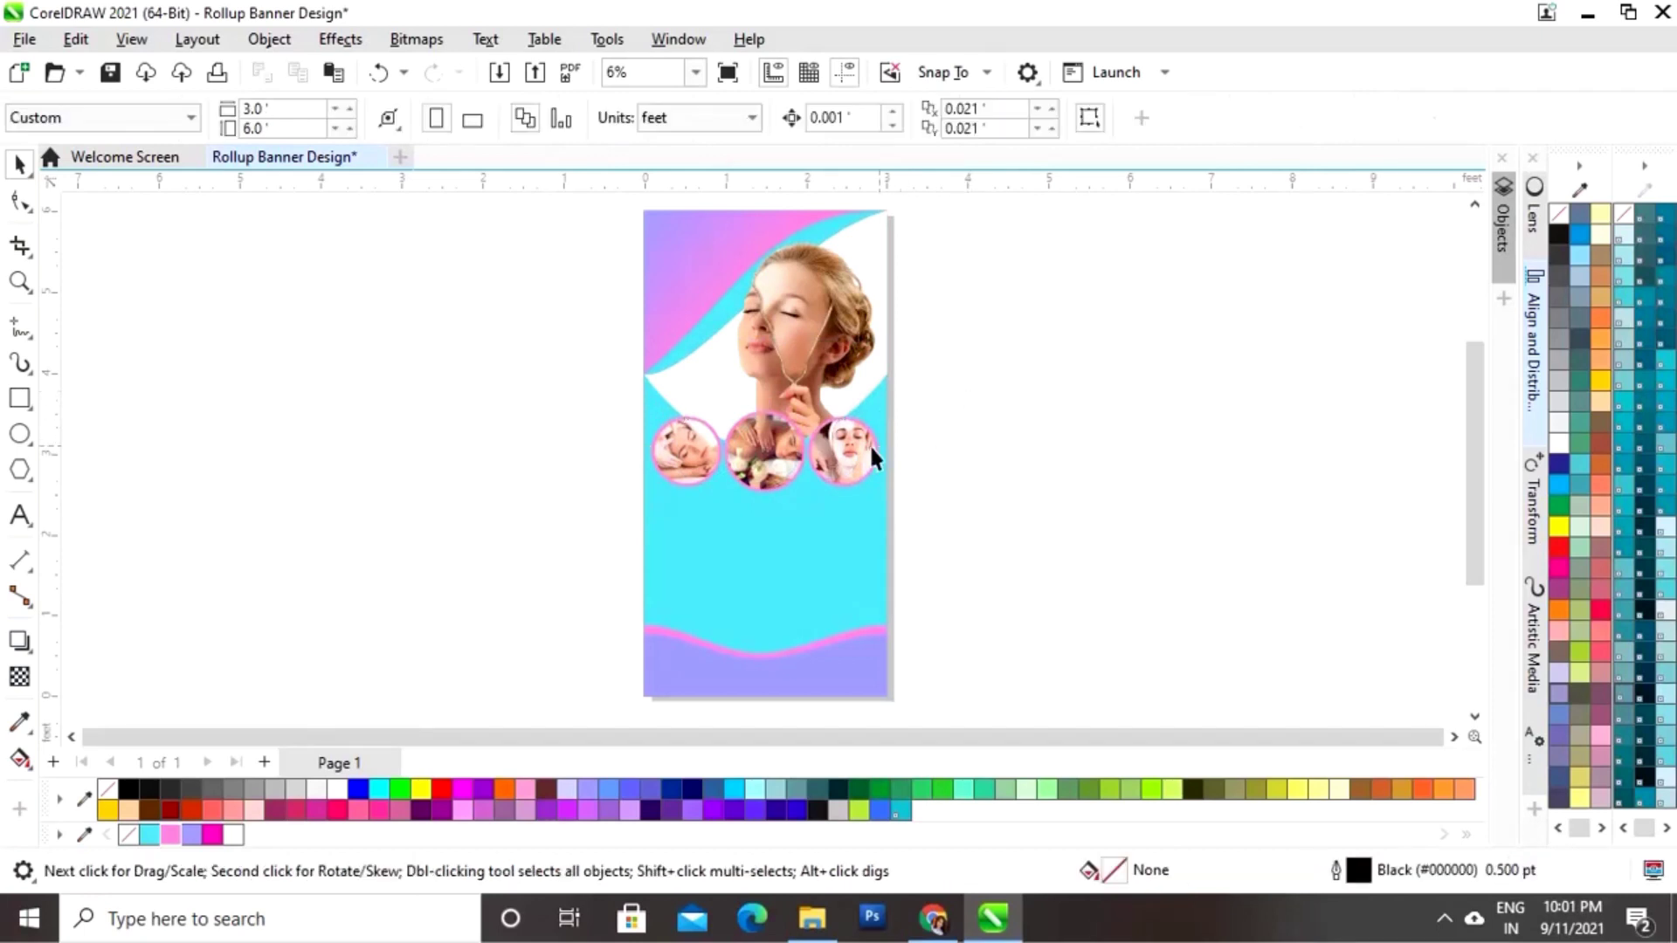
# Step: Raise the two outer circles three nudges above the middle one
pyautogui.click(852, 447)
pyautogui.keyDown('shift'); pyautogui.click(705, 453); pyautogui.keyUp('shift')
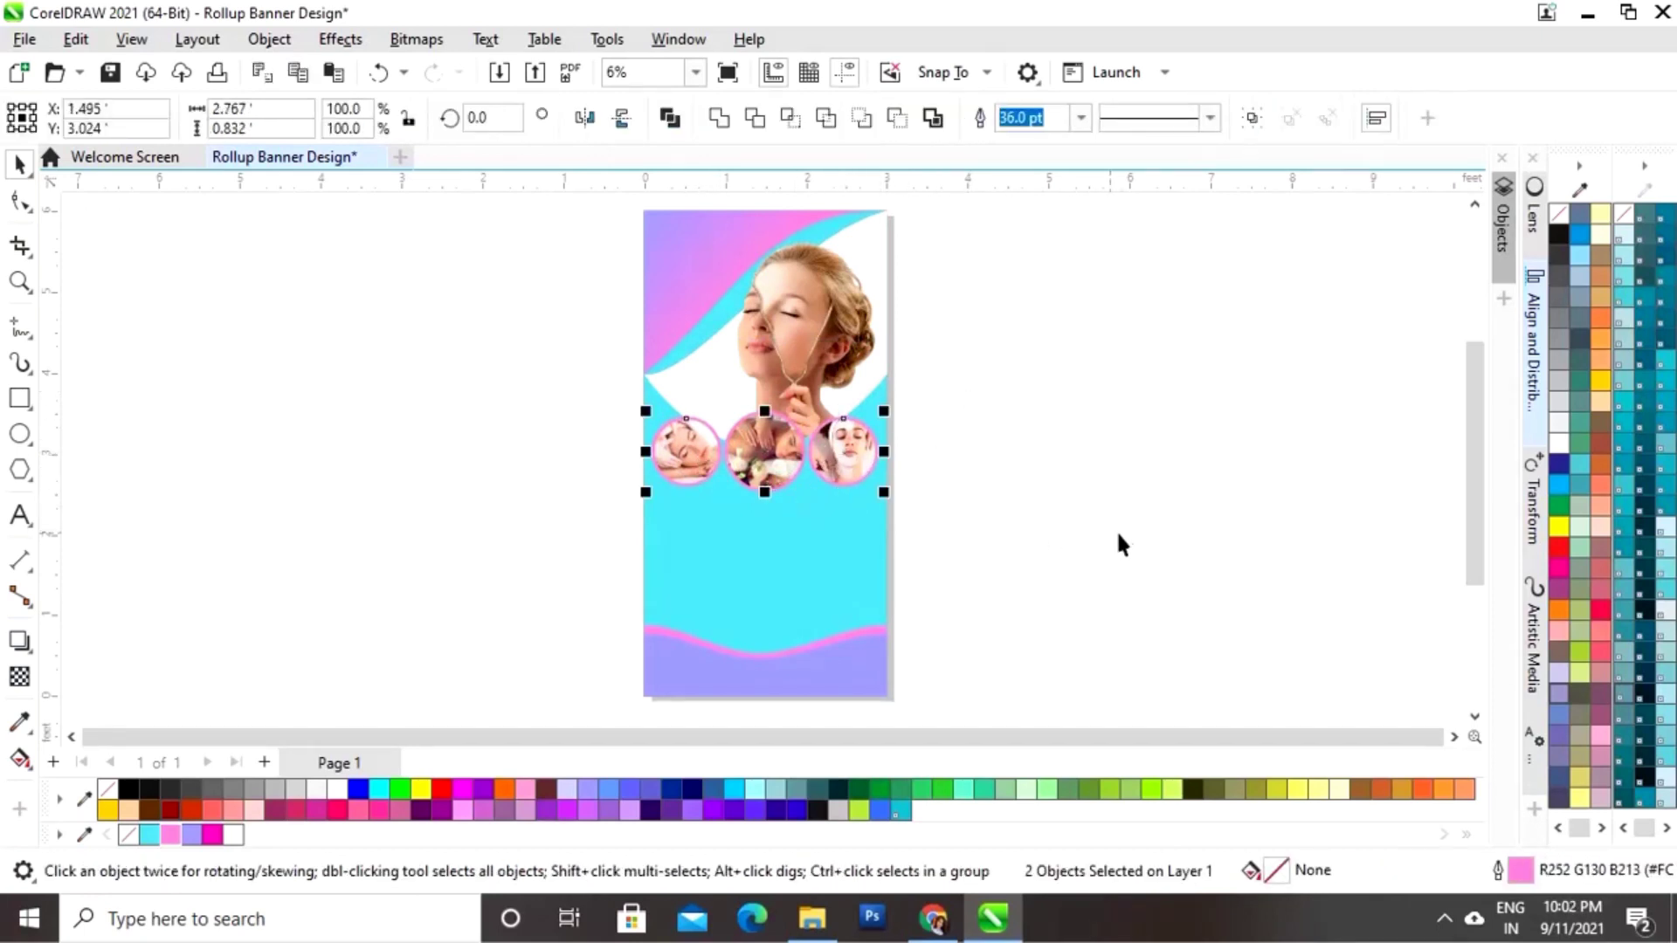
pyautogui.press('Up')
pyautogui.press('Up')
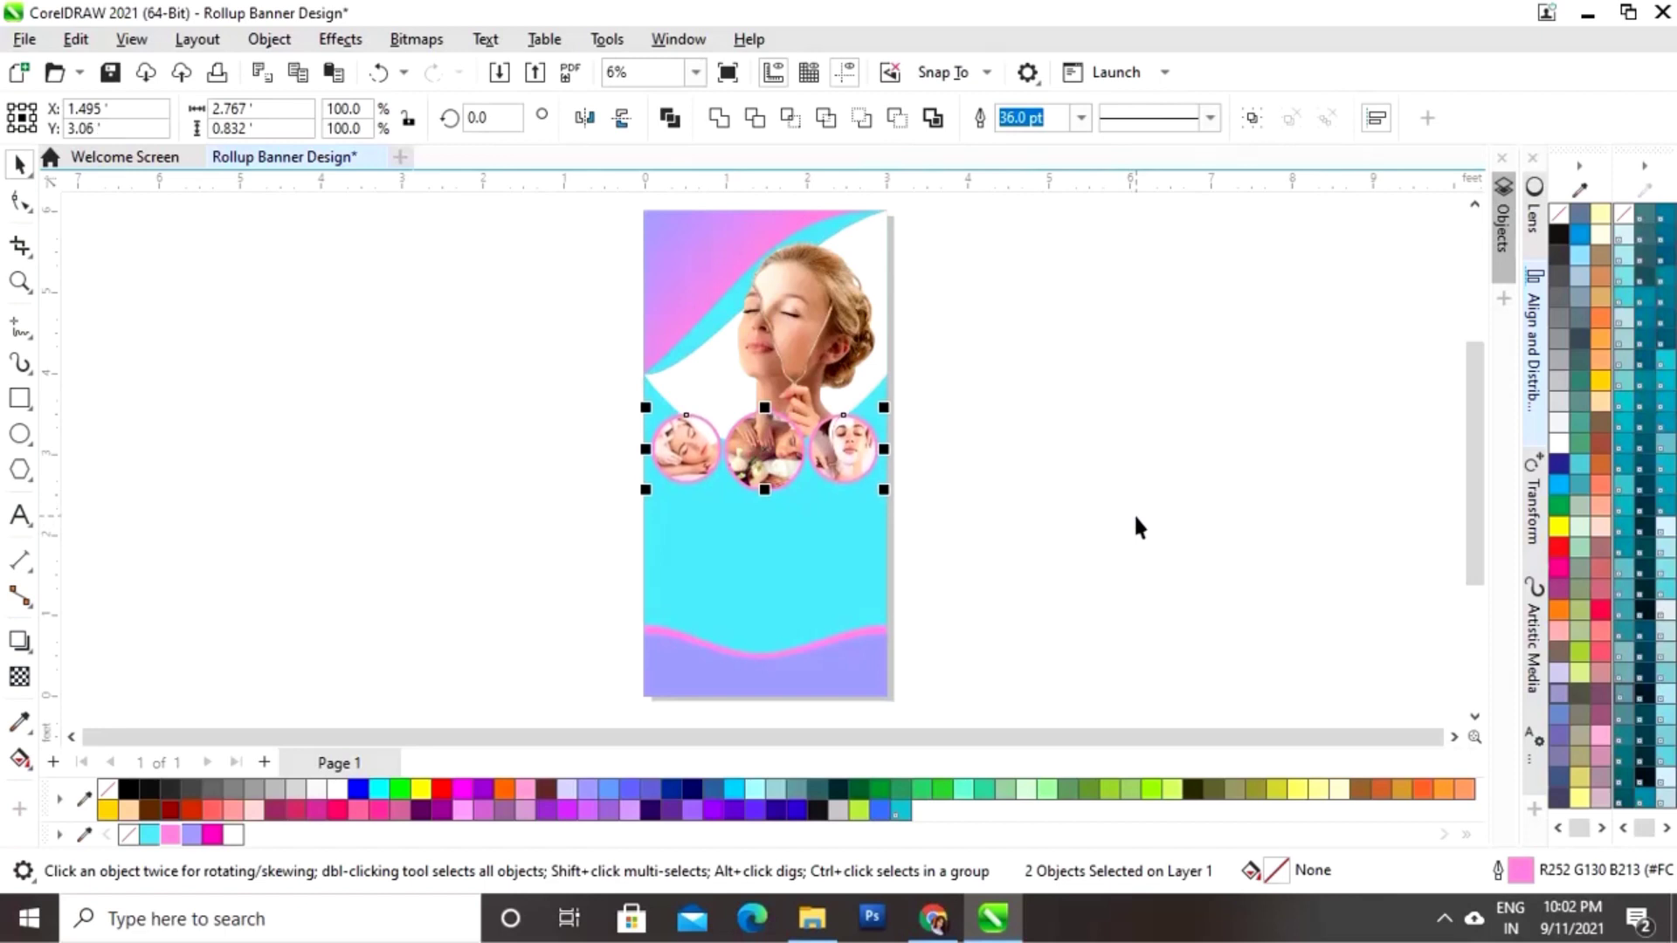
pyautogui.press('Up')
pyautogui.press('Up')
pyautogui.press('Up')
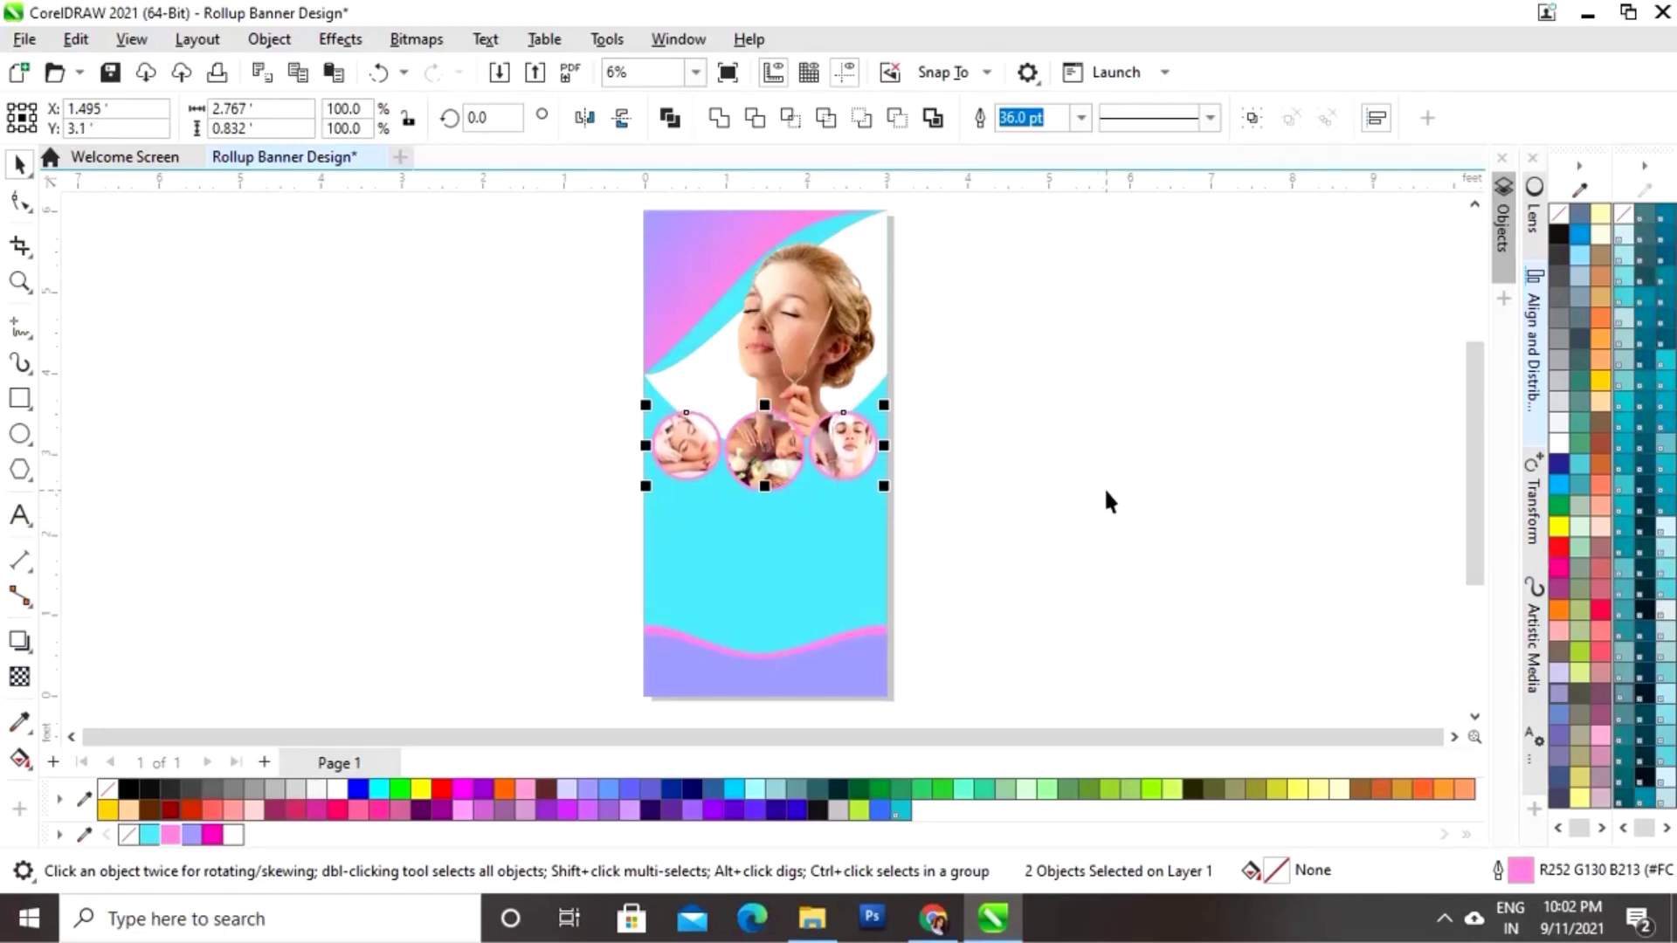
pyautogui.press('Up')
pyautogui.press('Up')
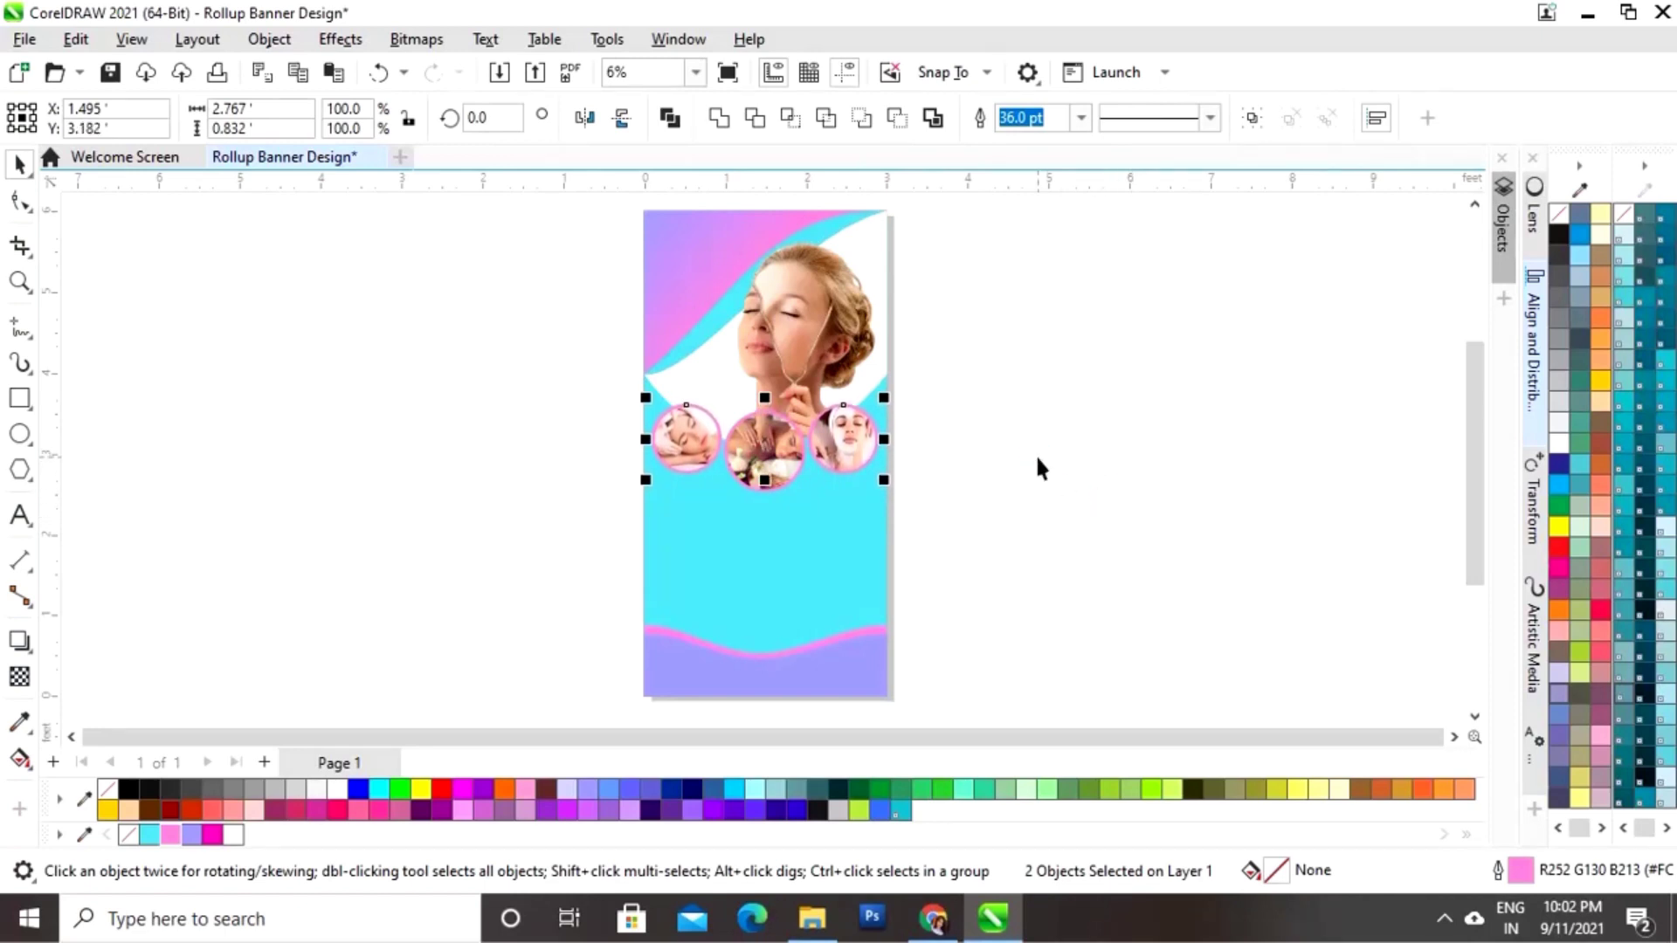
pyautogui.click(978, 463)
pyautogui.press('Tab')
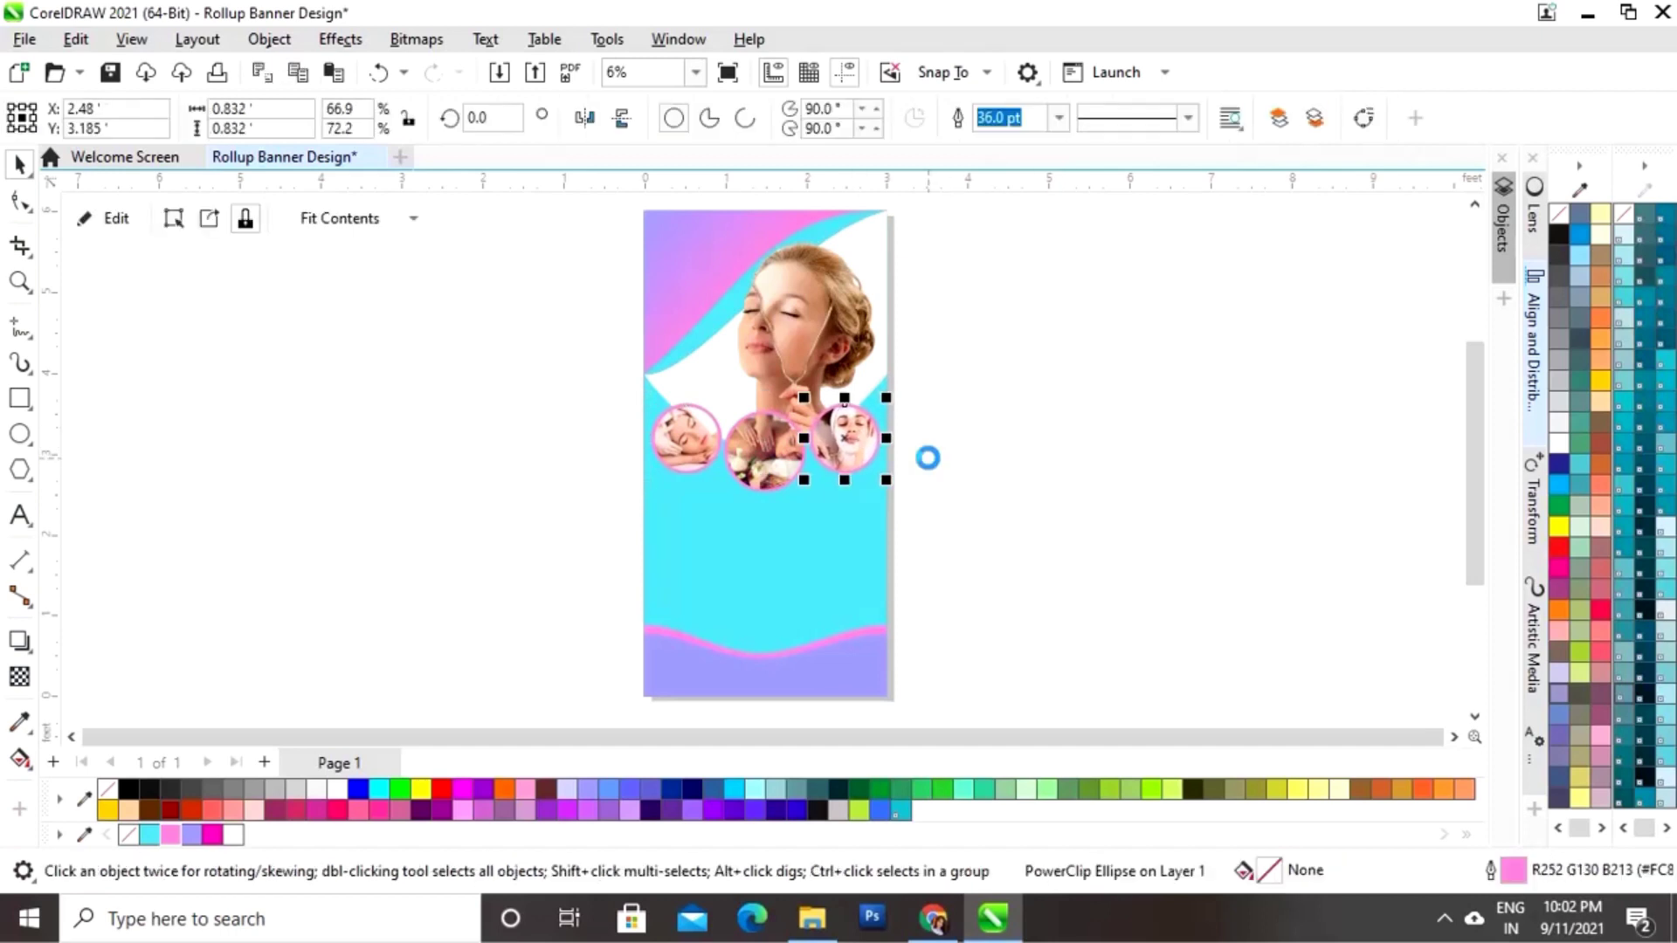
pyautogui.moveTo(573, 497); pyautogui.dragTo(727, 377)
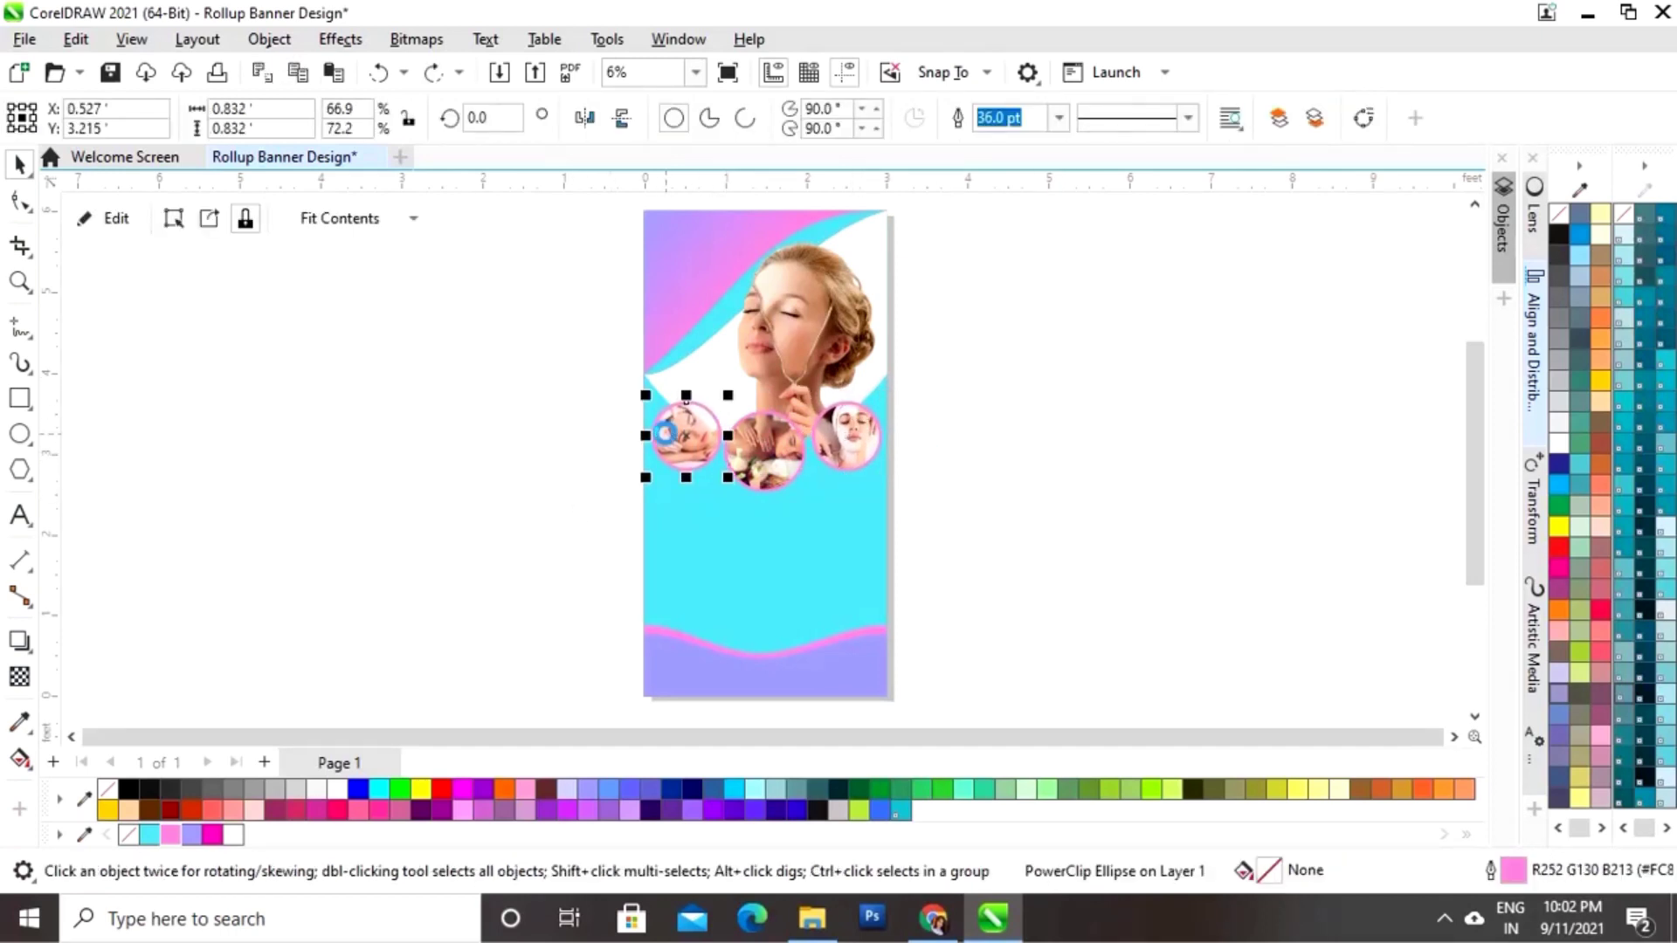
pyautogui.click(1000, 415)
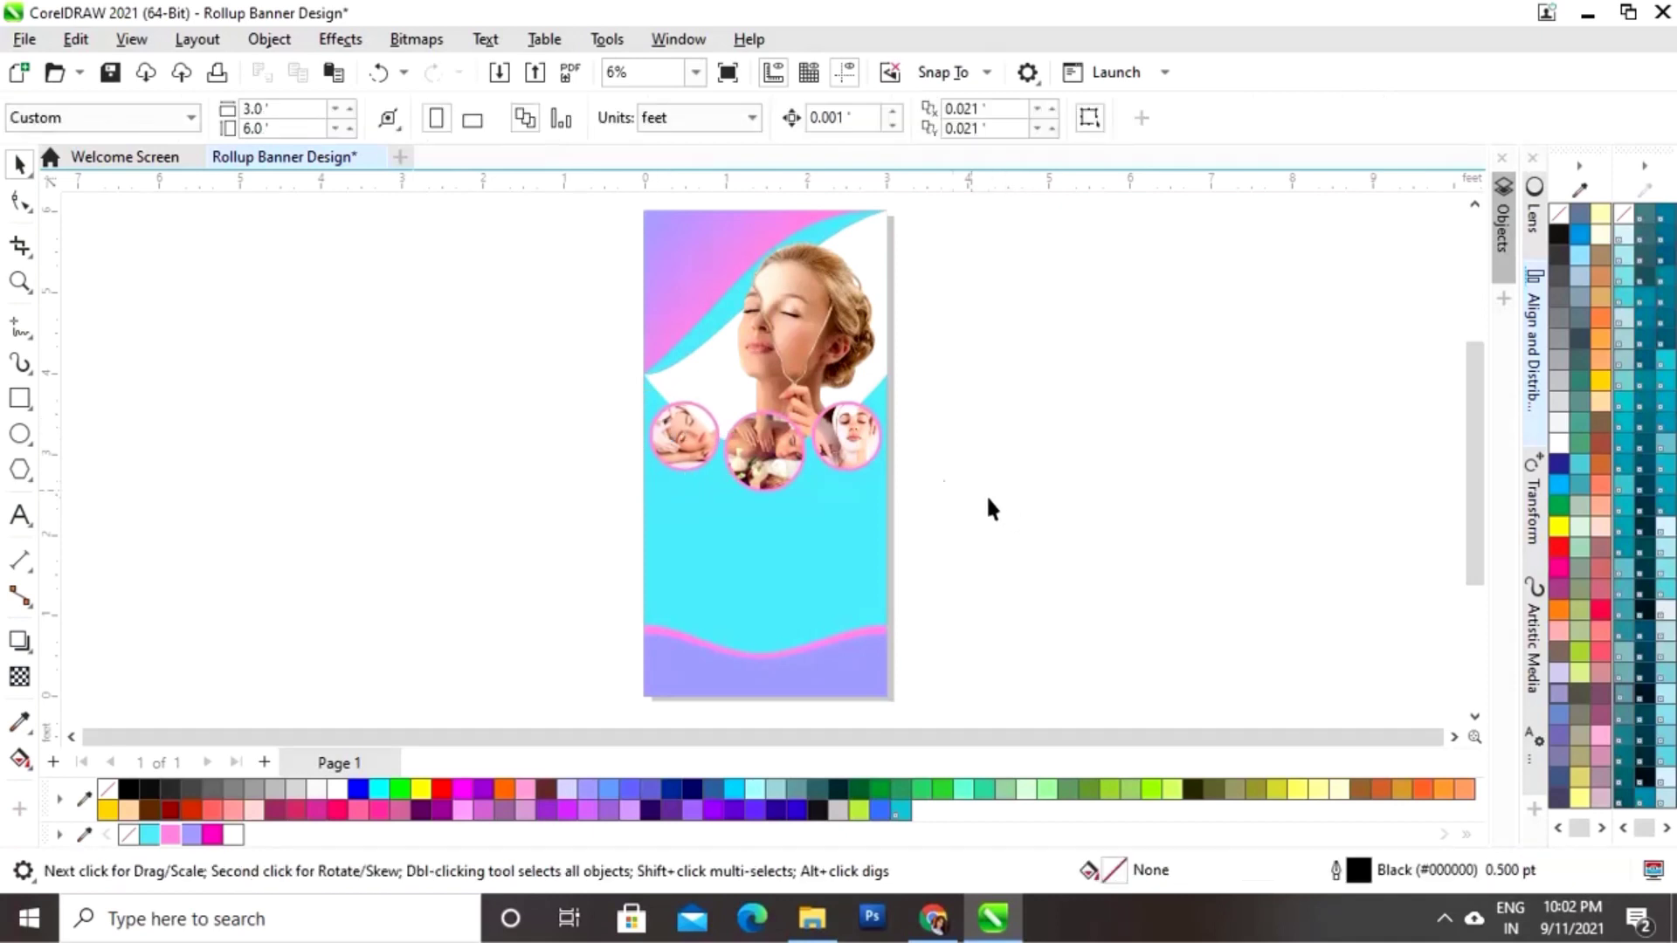
# Step: Bring logo.png from the Images folder, shrink it to about 55%, move it top-left
pyautogui.click(814, 930)
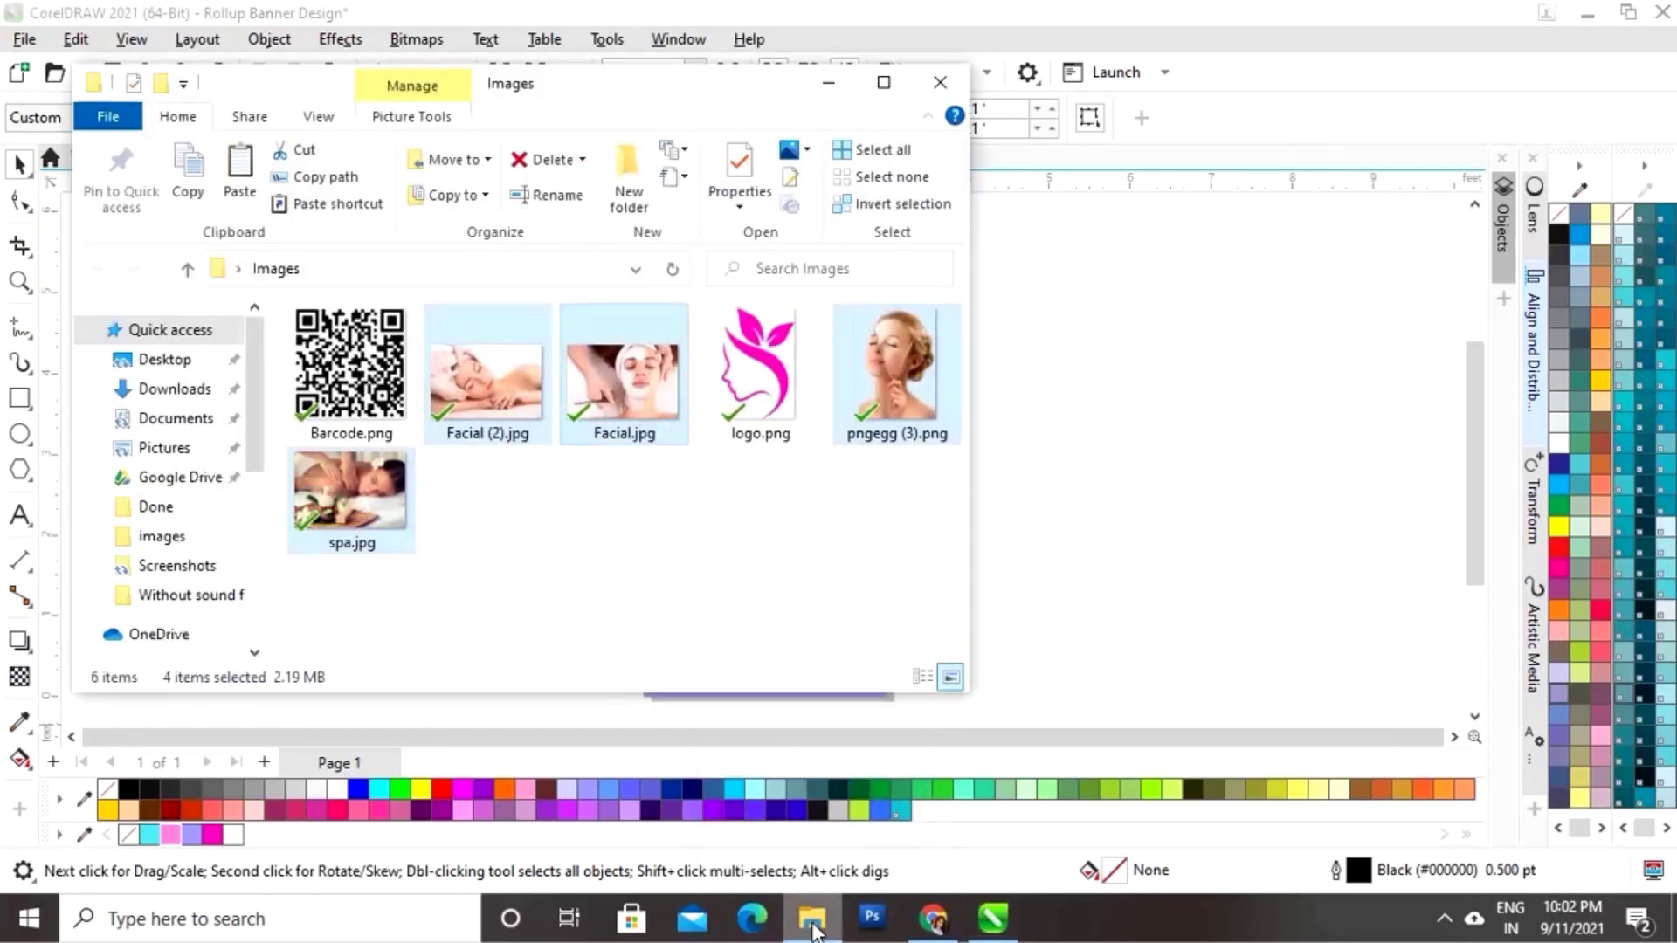
pyautogui.click(756, 388)
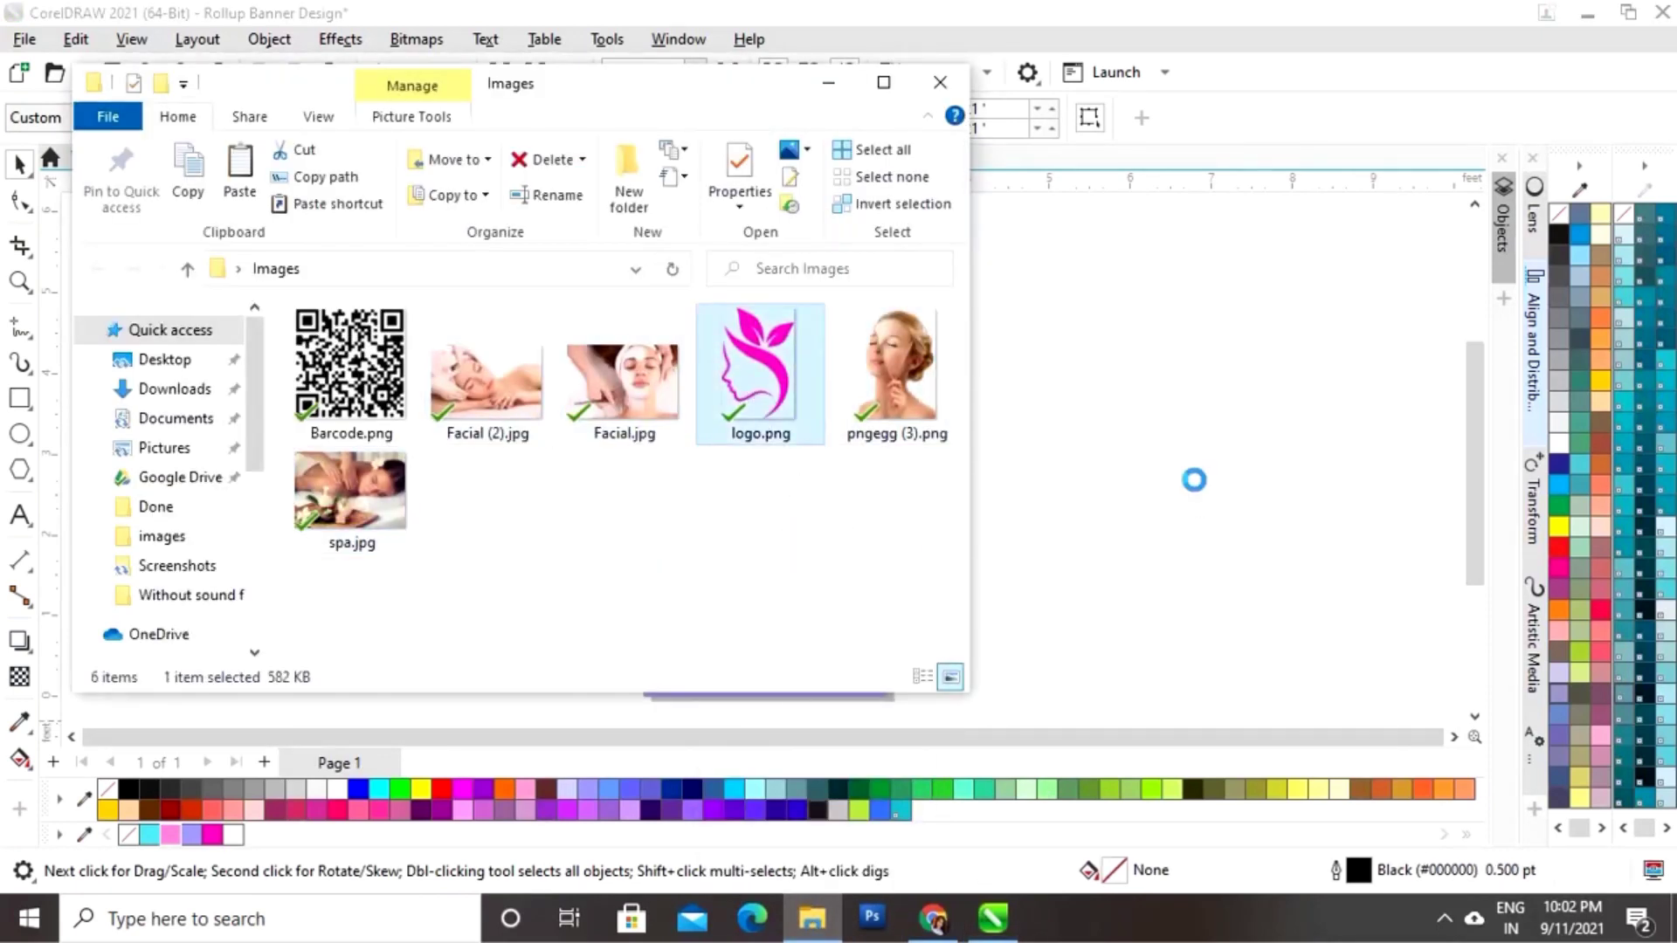
pyautogui.click(829, 82)
pyautogui.moveTo(1238, 393); pyautogui.dragTo(1193, 461)
pyautogui.moveTo(1160, 515); pyautogui.dragTo(682, 268)
# Step: Shrink the logo to about 31% and tuck it into the banner's top-left corner
pyautogui.moveTo(691, 206); pyautogui.dragTo(690, 223)
pyautogui.moveTo(672, 249); pyautogui.dragTo(669, 249)
pyautogui.press('z')
pyautogui.moveTo(599, 208); pyautogui.dragTo(732, 355)
pyautogui.press('space')
pyautogui.hotkey('shift', 'F4')
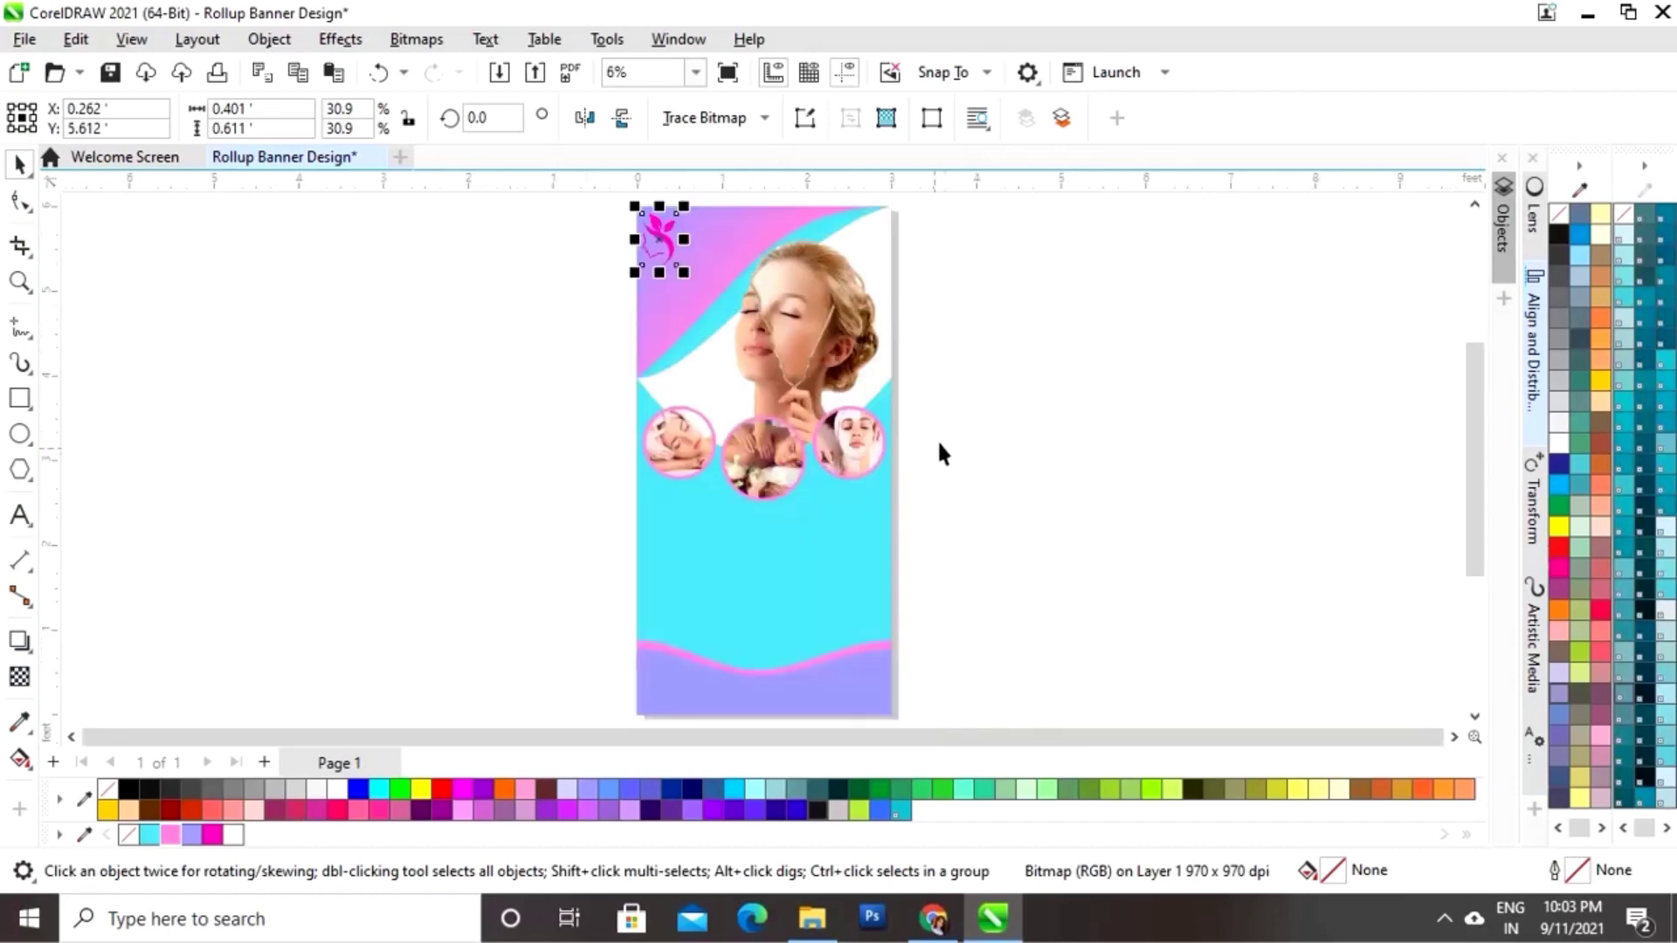
pyautogui.click(936, 439)
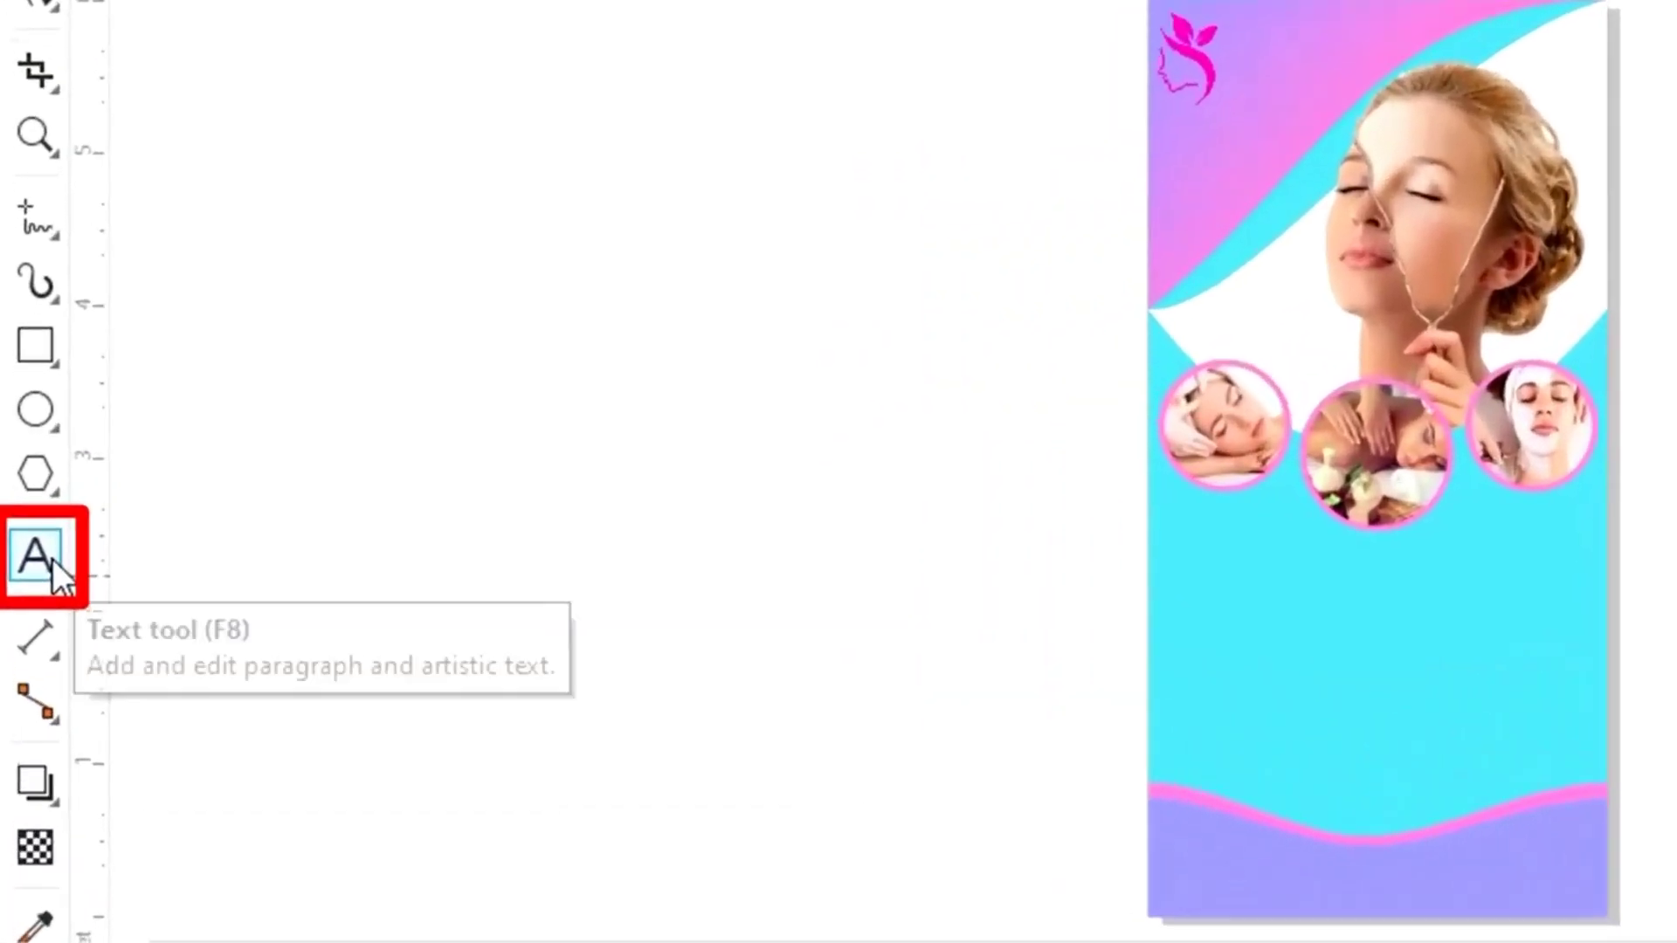
# Step: Type the word BEAUTY as 200 pt text beside the page
pyautogui.click(56, 566)
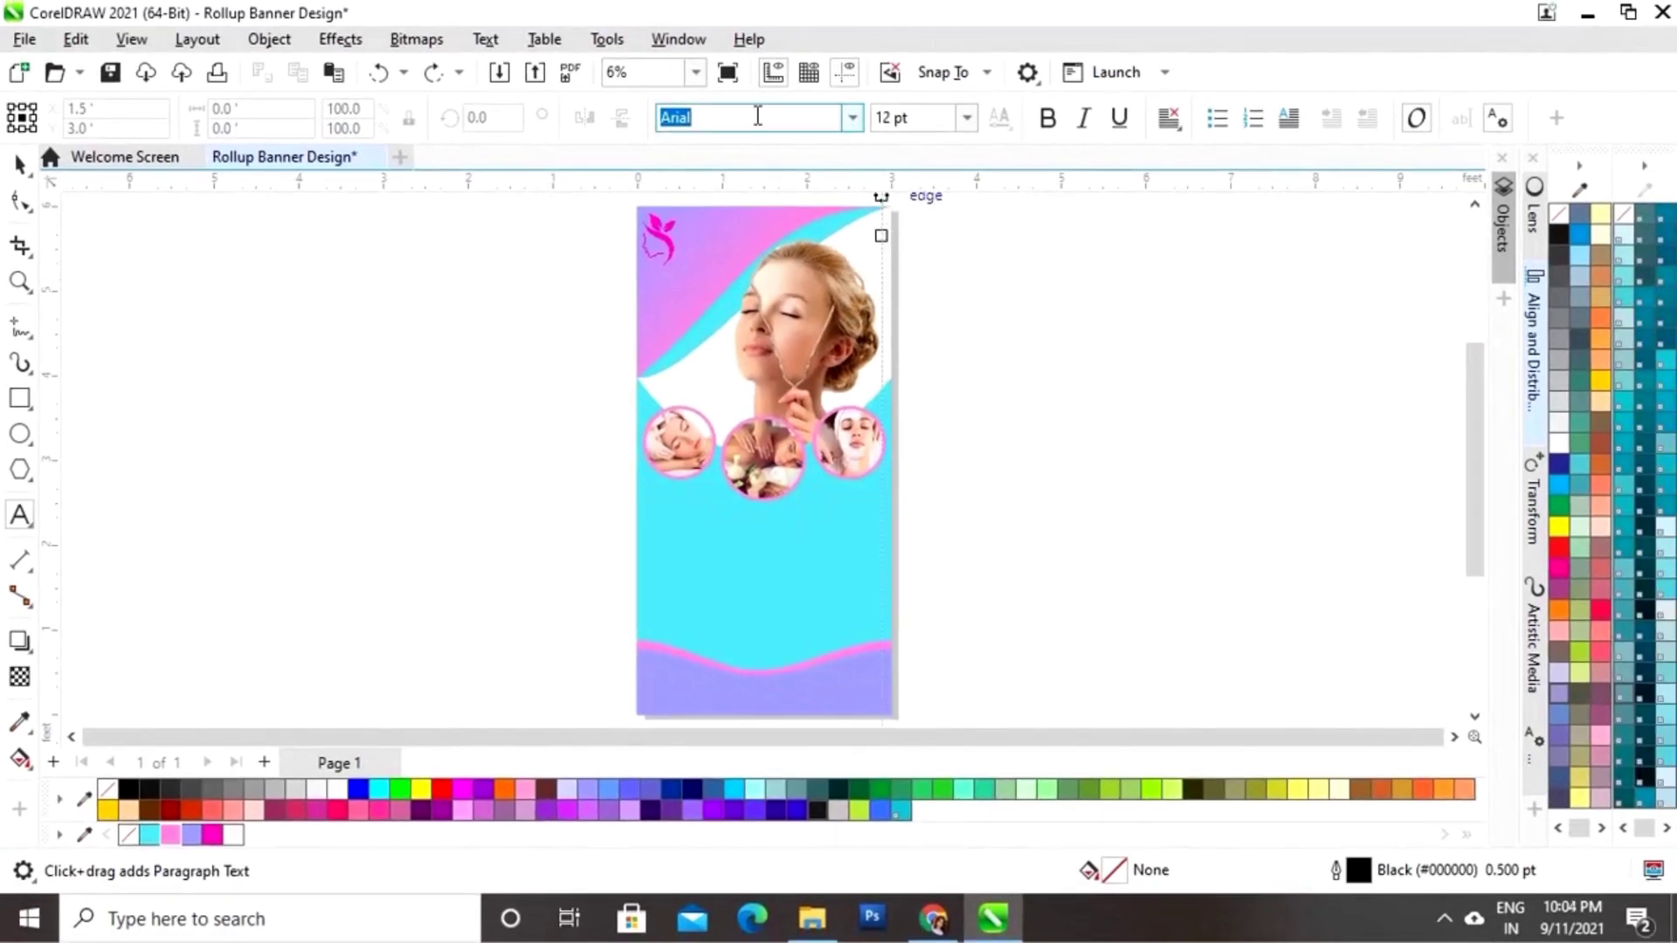
pyautogui.click(966, 117)
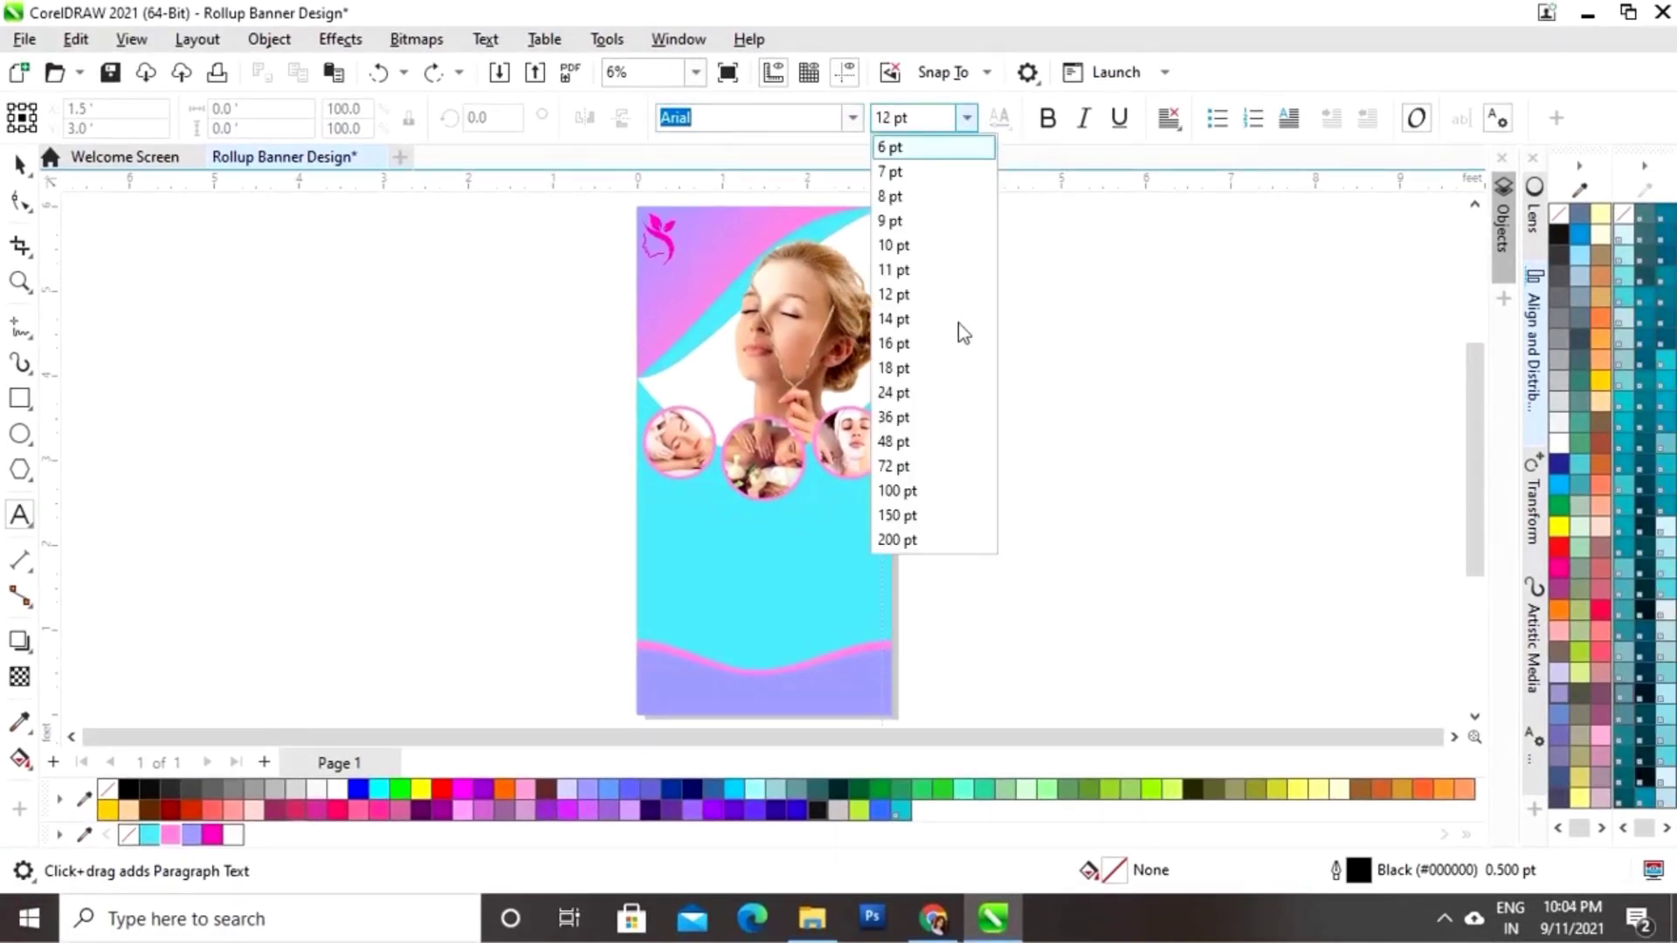
pyautogui.click(913, 541)
pyautogui.click(996, 498)
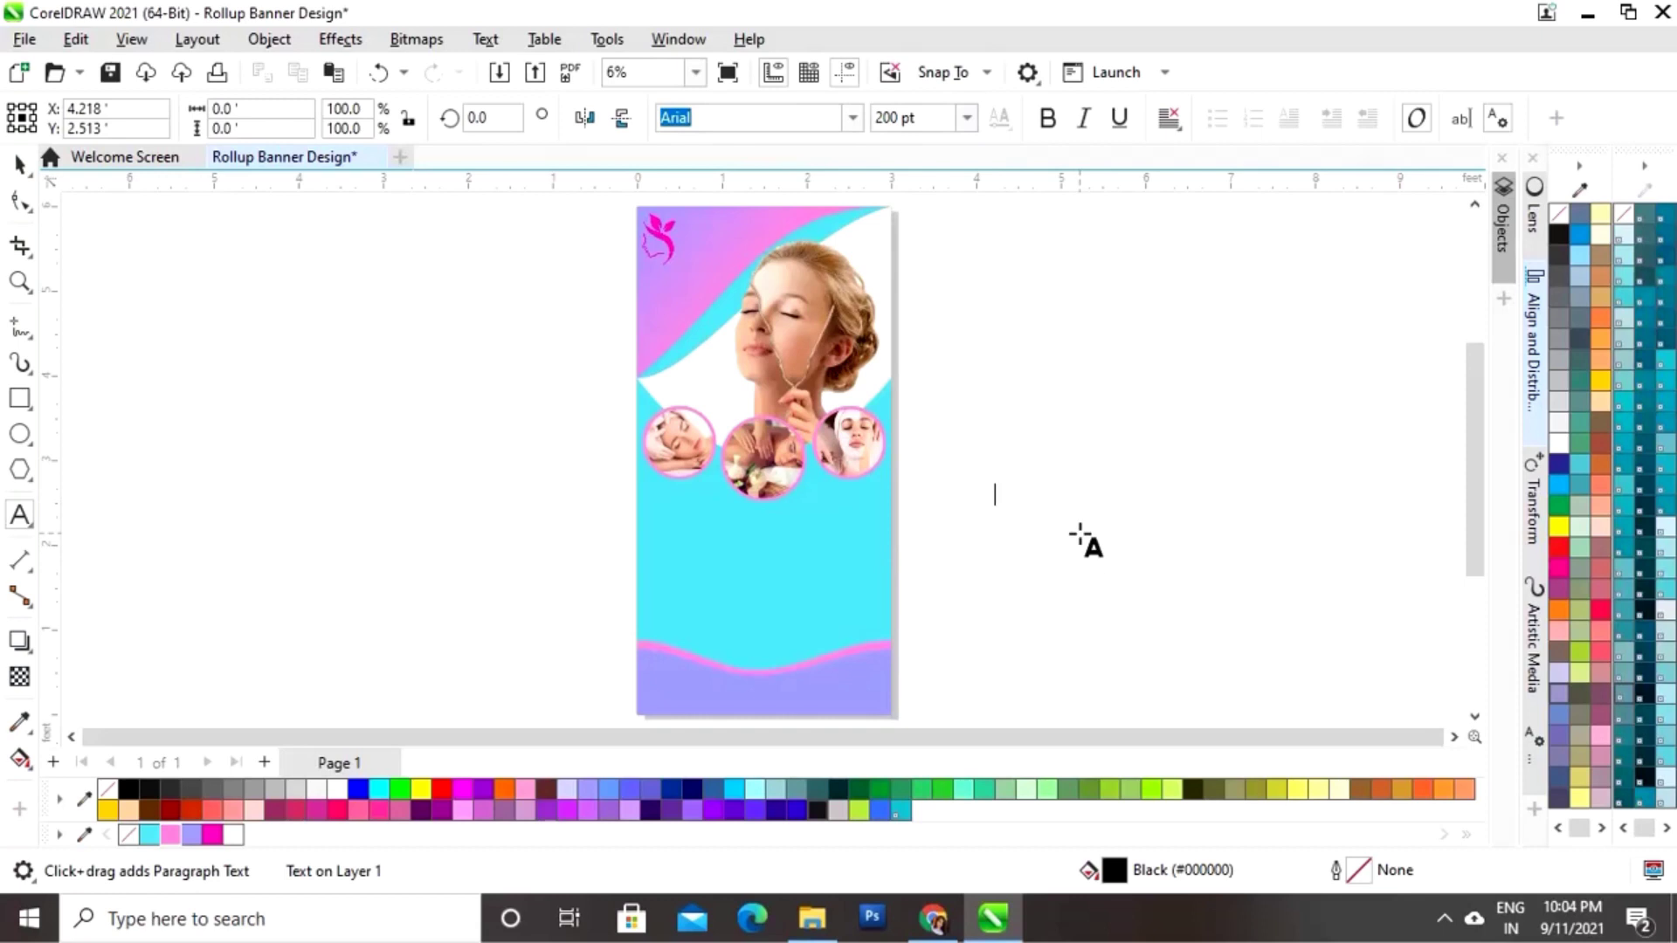
pyautogui.write('BEAUTY')
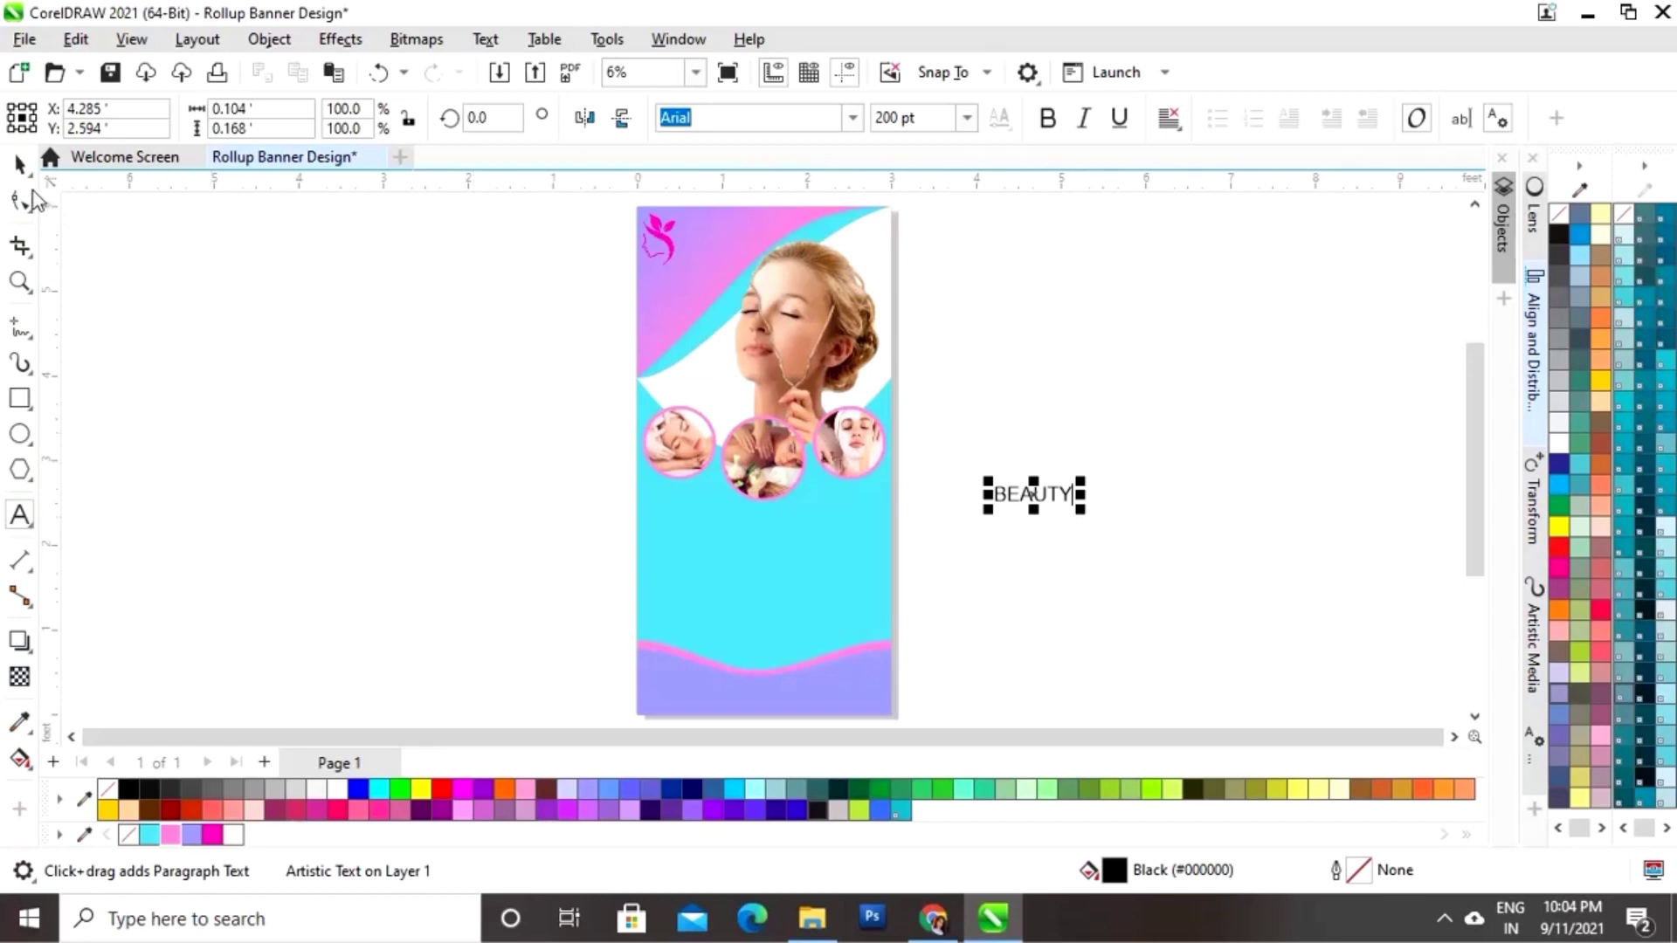
# Step: Scale BEAUTY, make it white and bold, and place it beside the logo
pyautogui.click(20, 163)
pyautogui.moveTo(1080, 480); pyautogui.dragTo(741, 233)
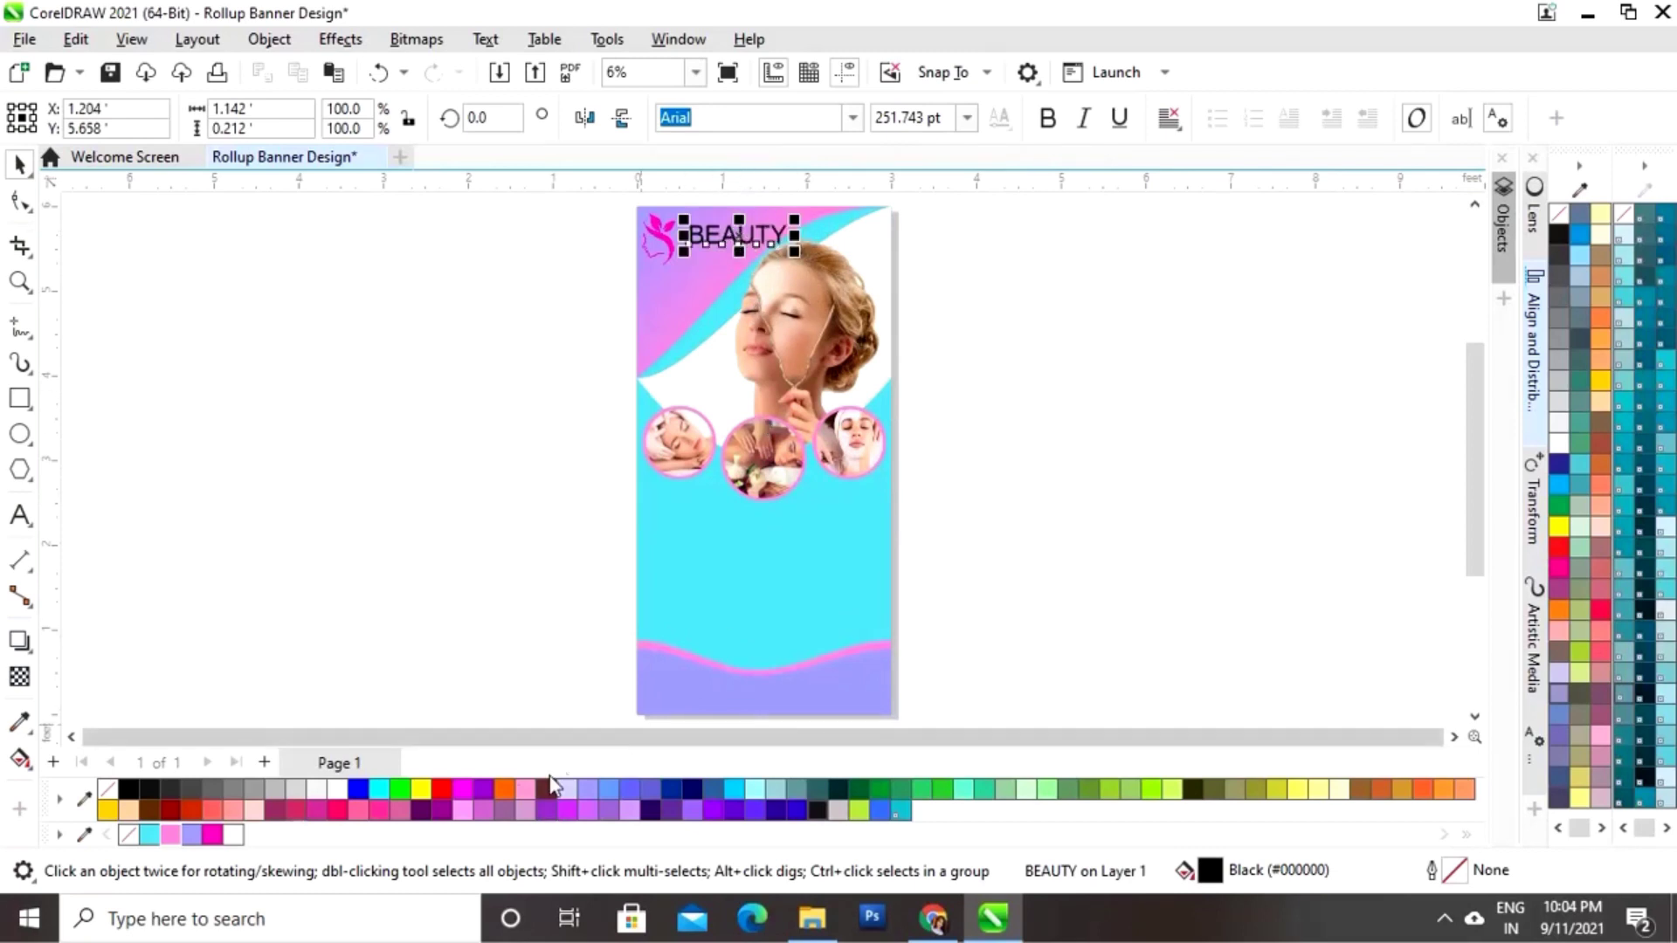
pyautogui.click(232, 835)
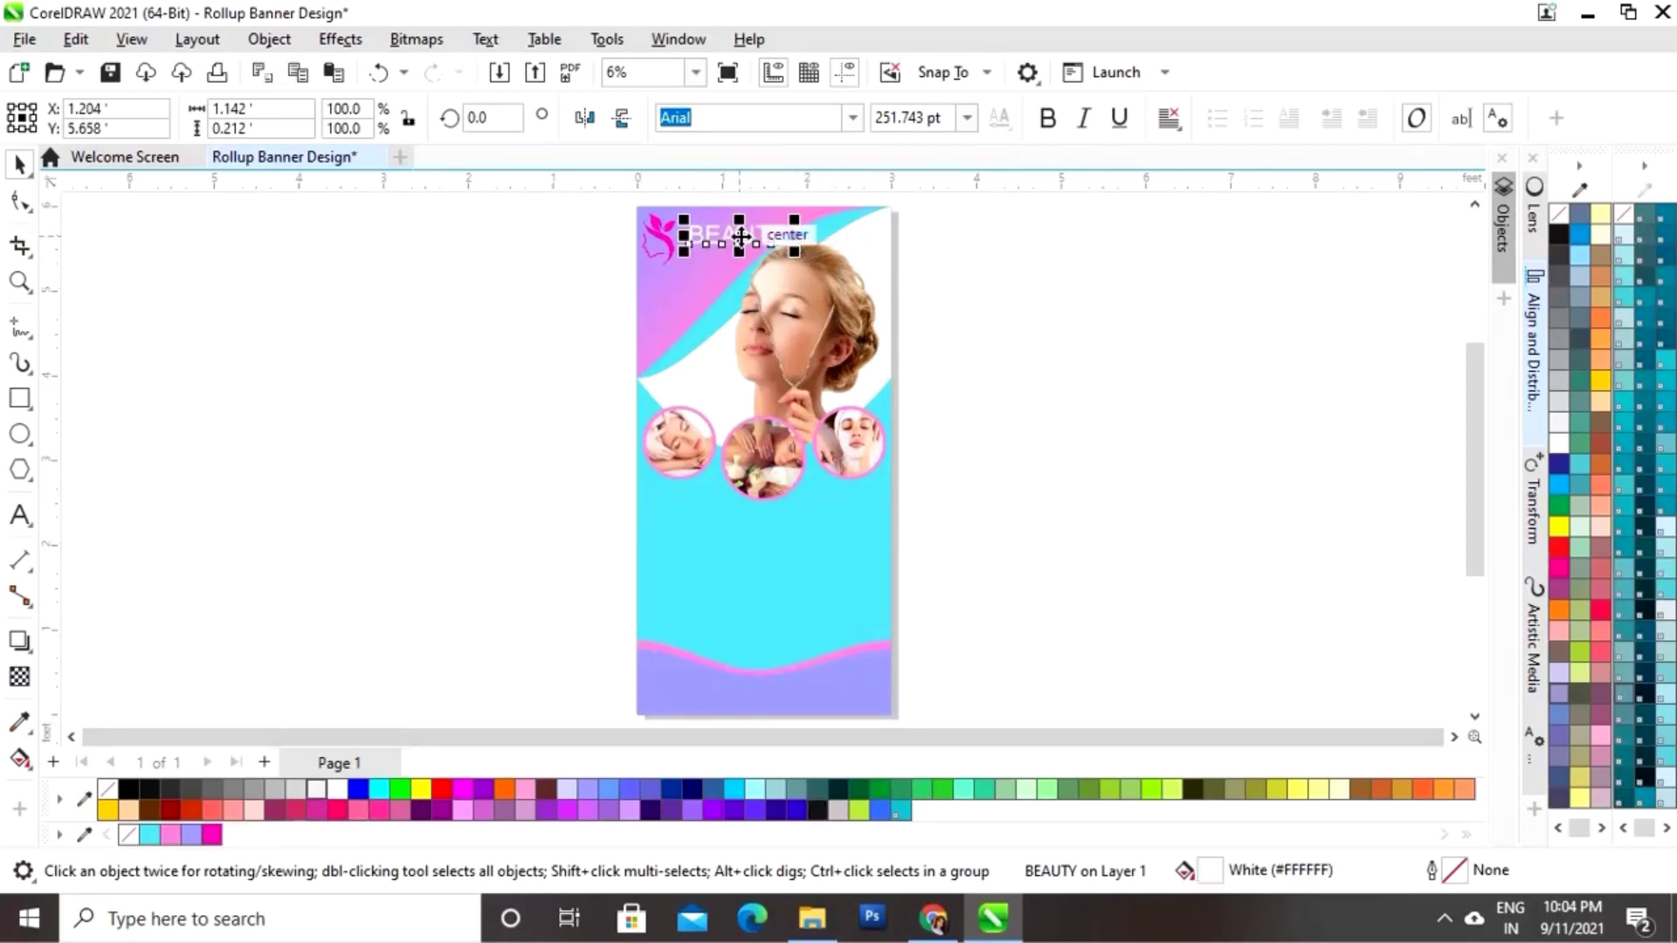
pyautogui.moveTo(740, 236); pyautogui.dragTo(739, 229)
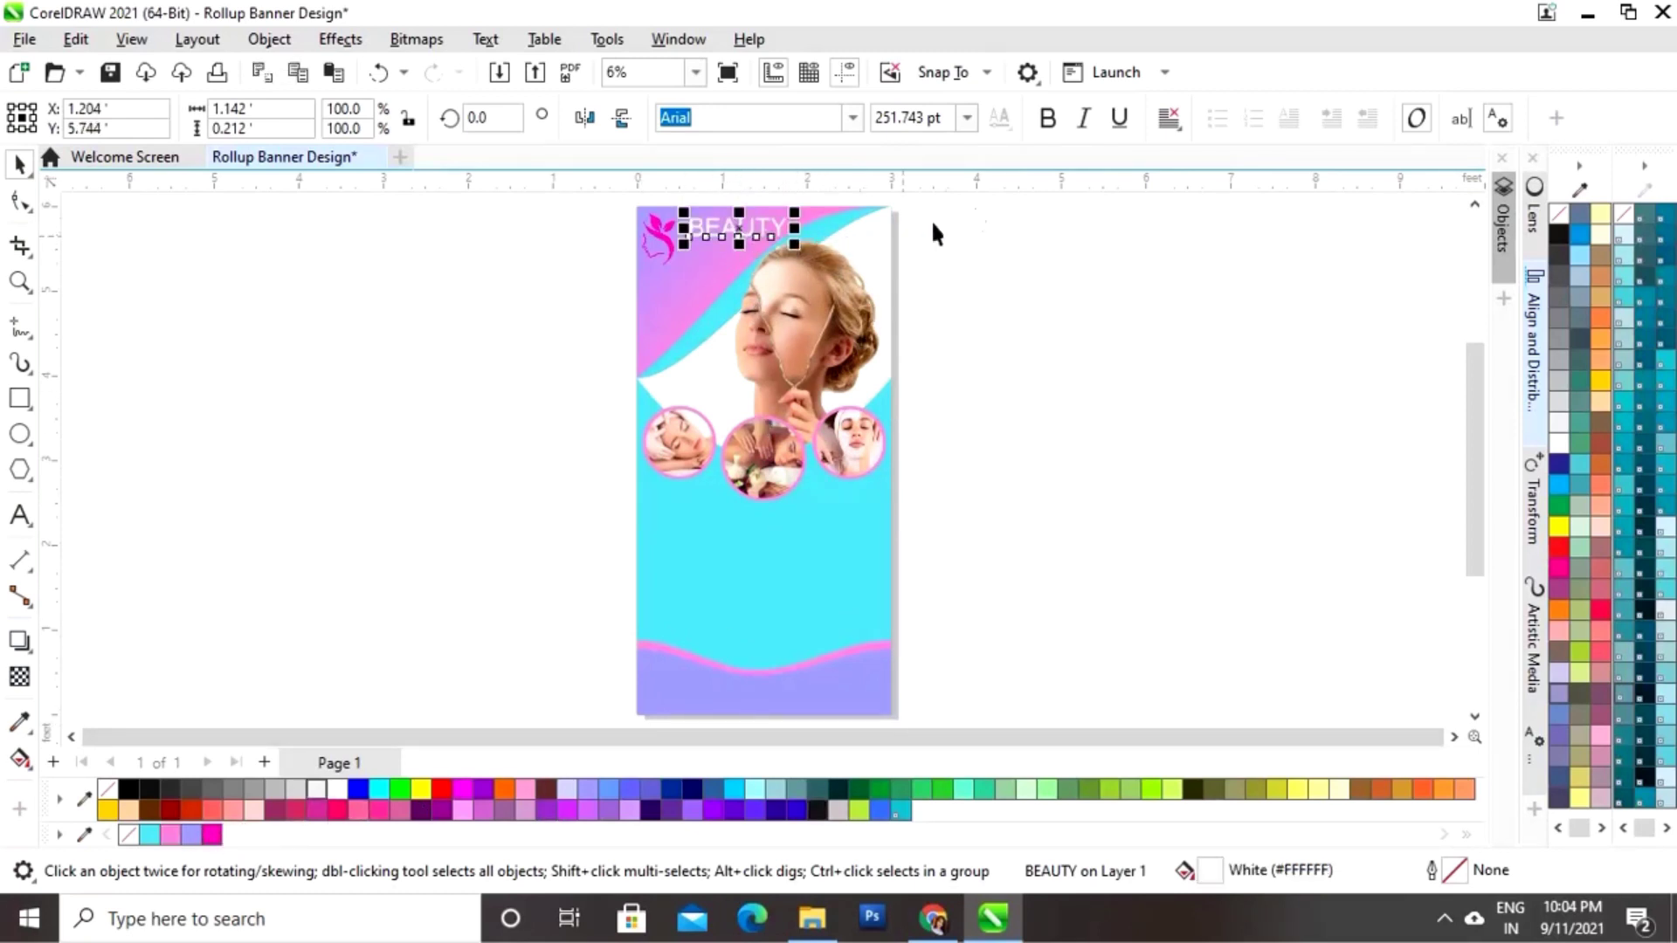
pyautogui.click(1045, 122)
pyautogui.press('Escape')
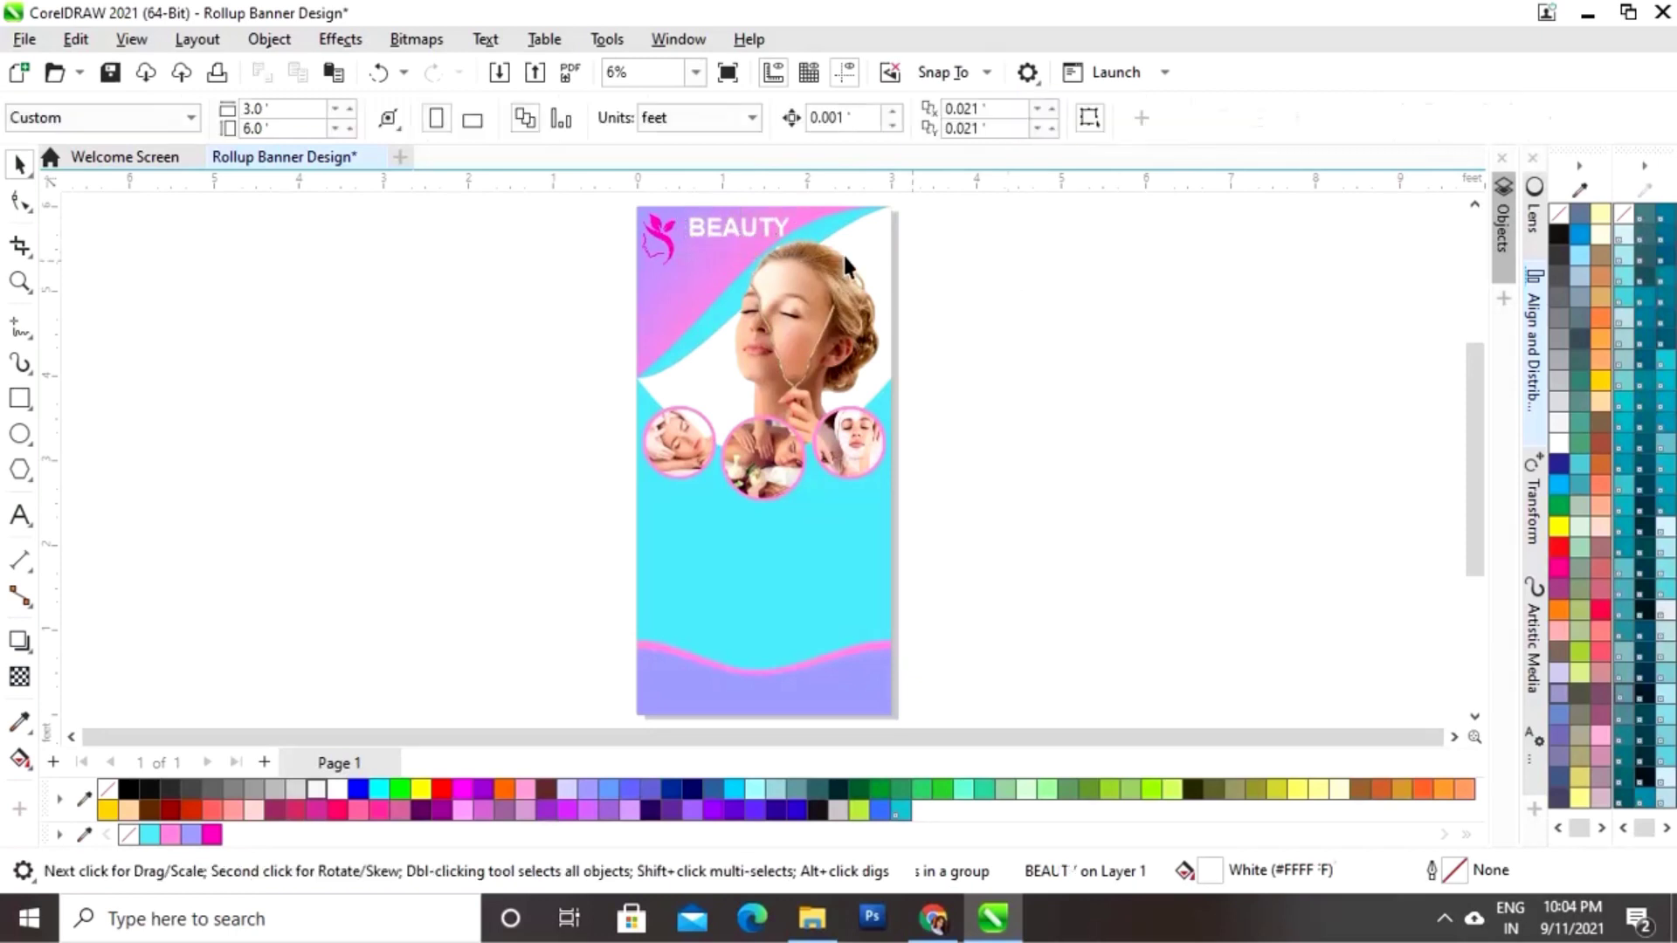
pyautogui.click(737, 223)
pyautogui.moveTo(795, 215); pyautogui.dragTo(779, 217)
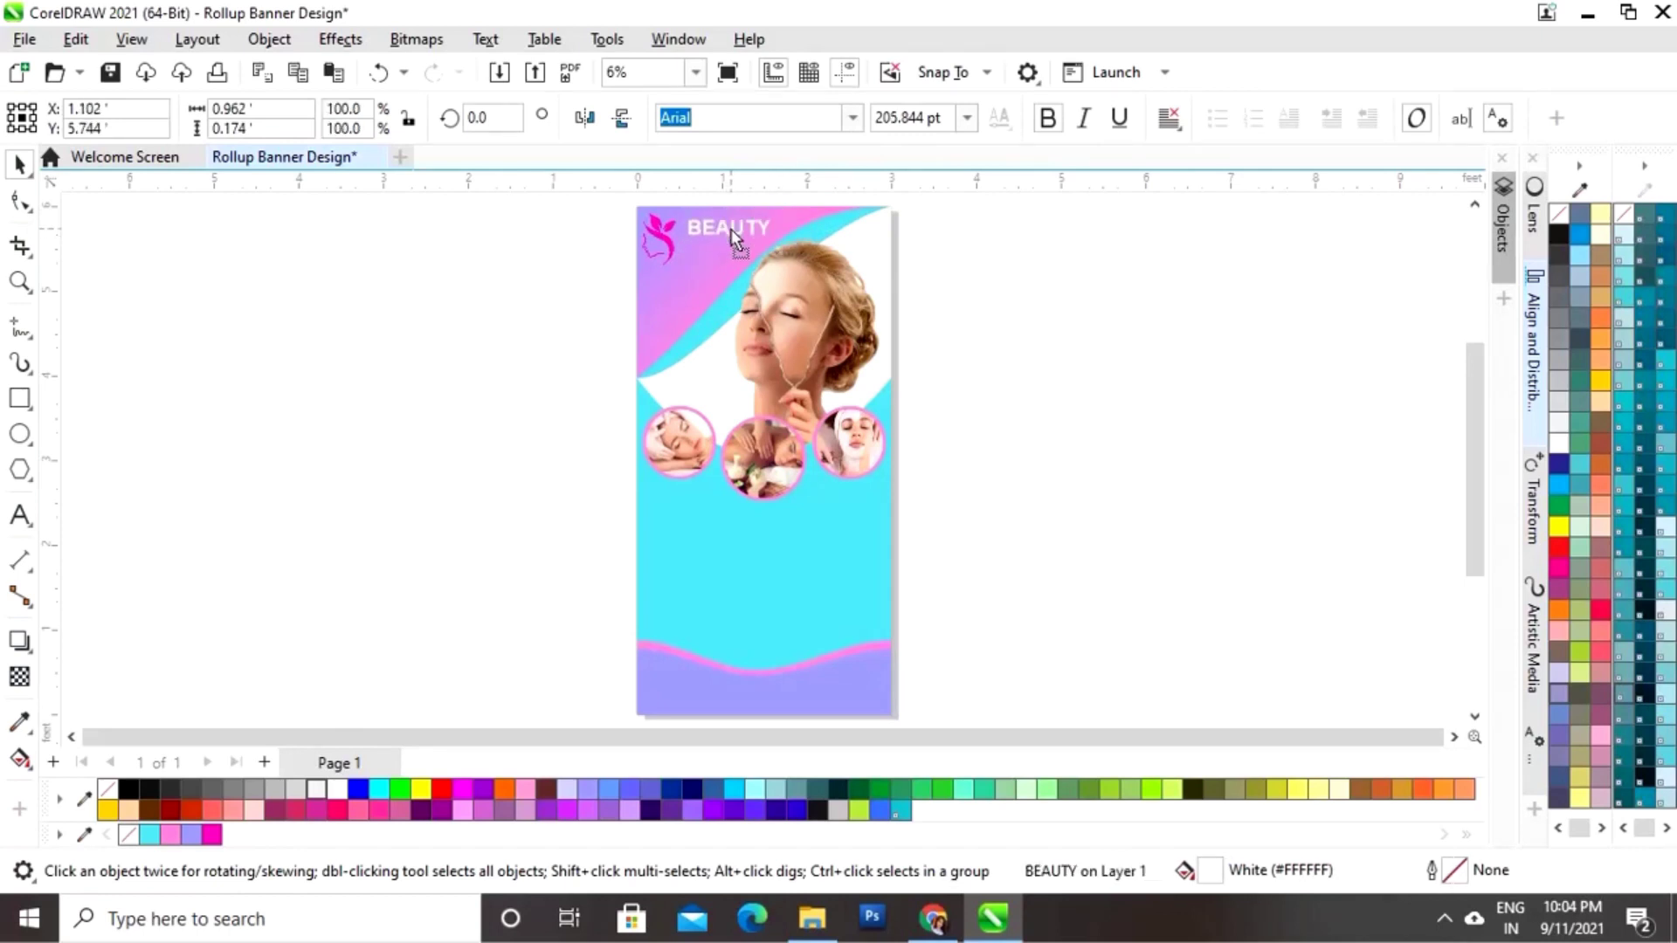
# Step: Add white AND text positioned below BEAUTY on the banner
pyautogui.click(543, 375)
pyautogui.click(20, 515)
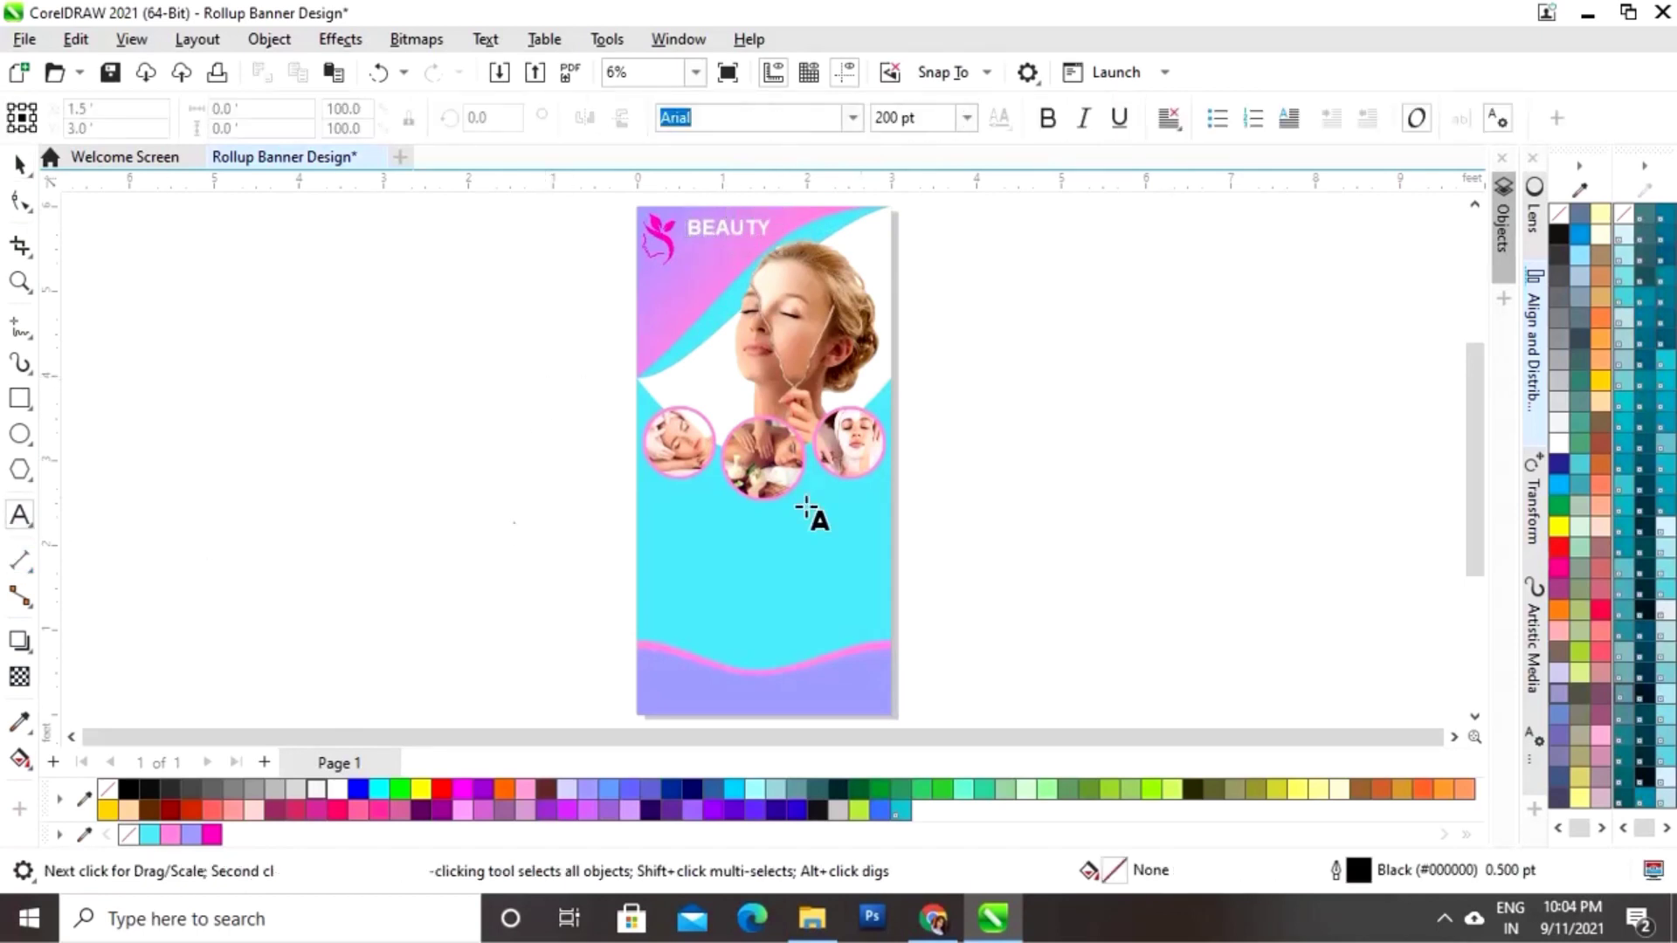
pyautogui.click(1007, 465)
pyautogui.write('AND')
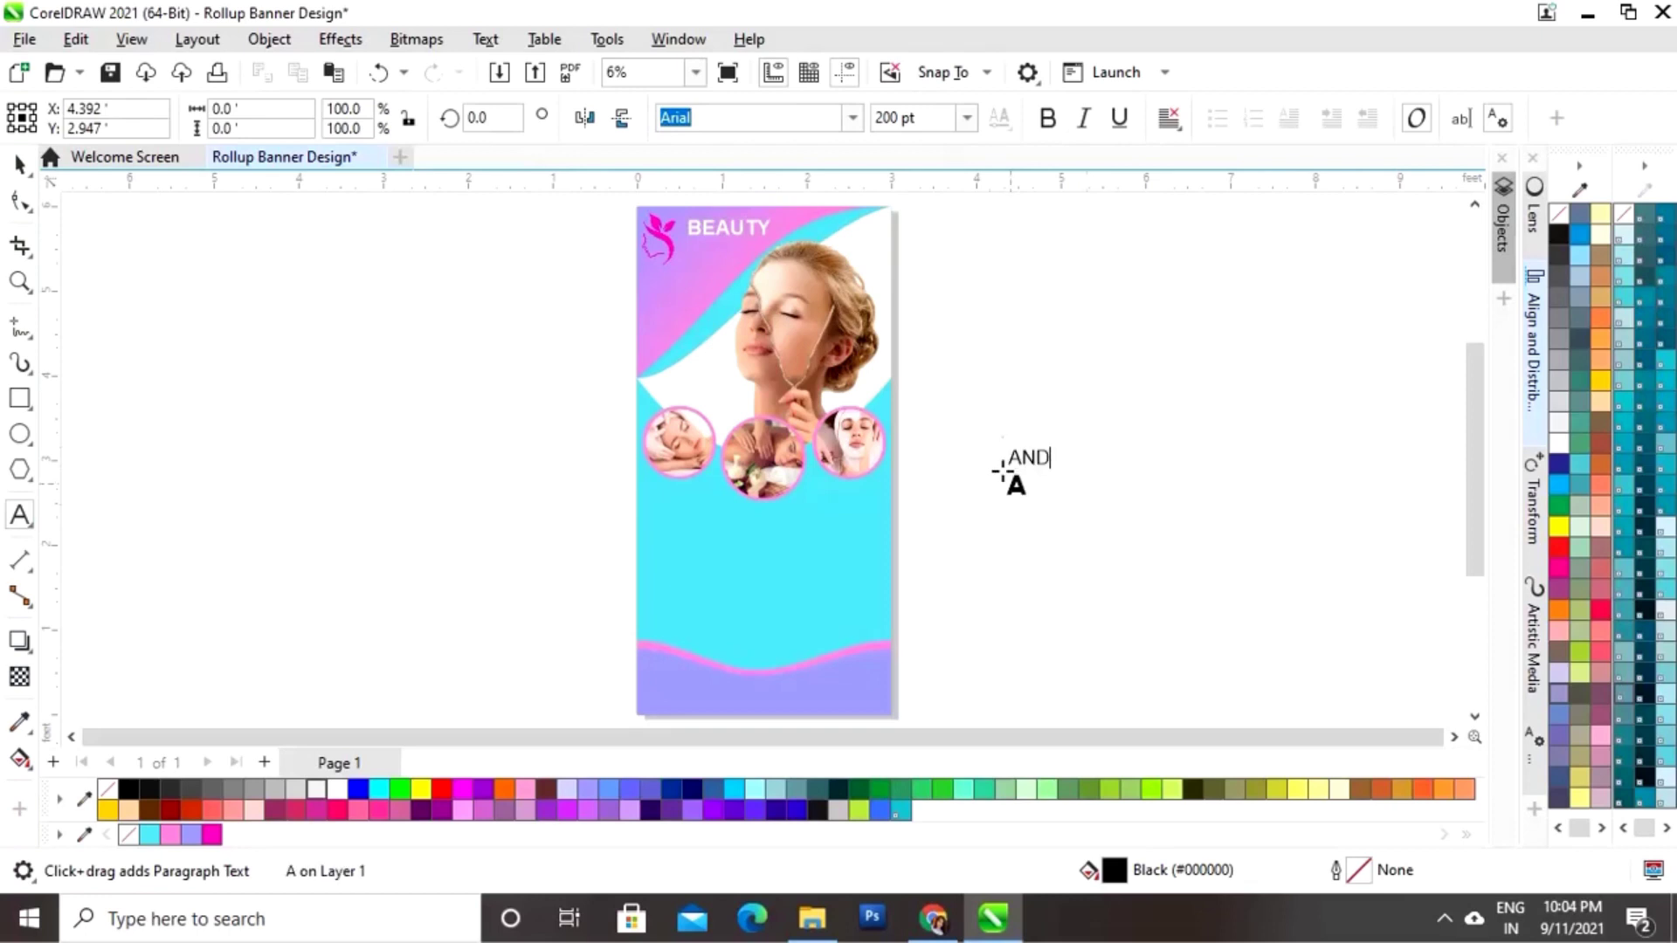
pyautogui.click(19, 164)
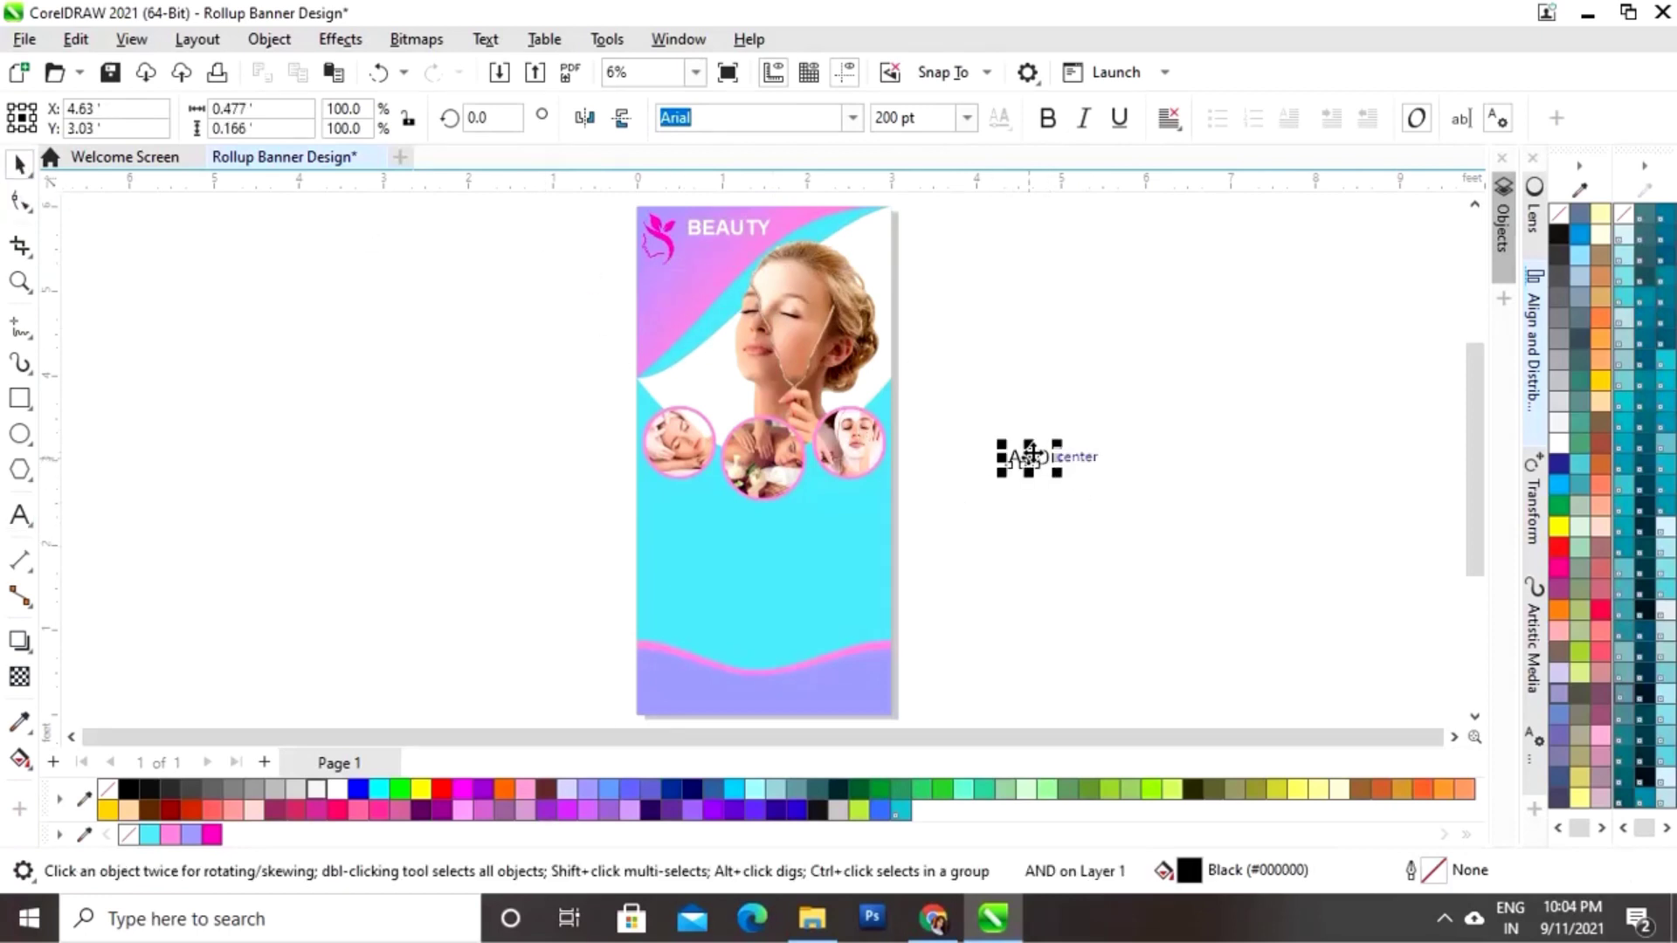
pyautogui.moveTo(1031, 456); pyautogui.dragTo(744, 250)
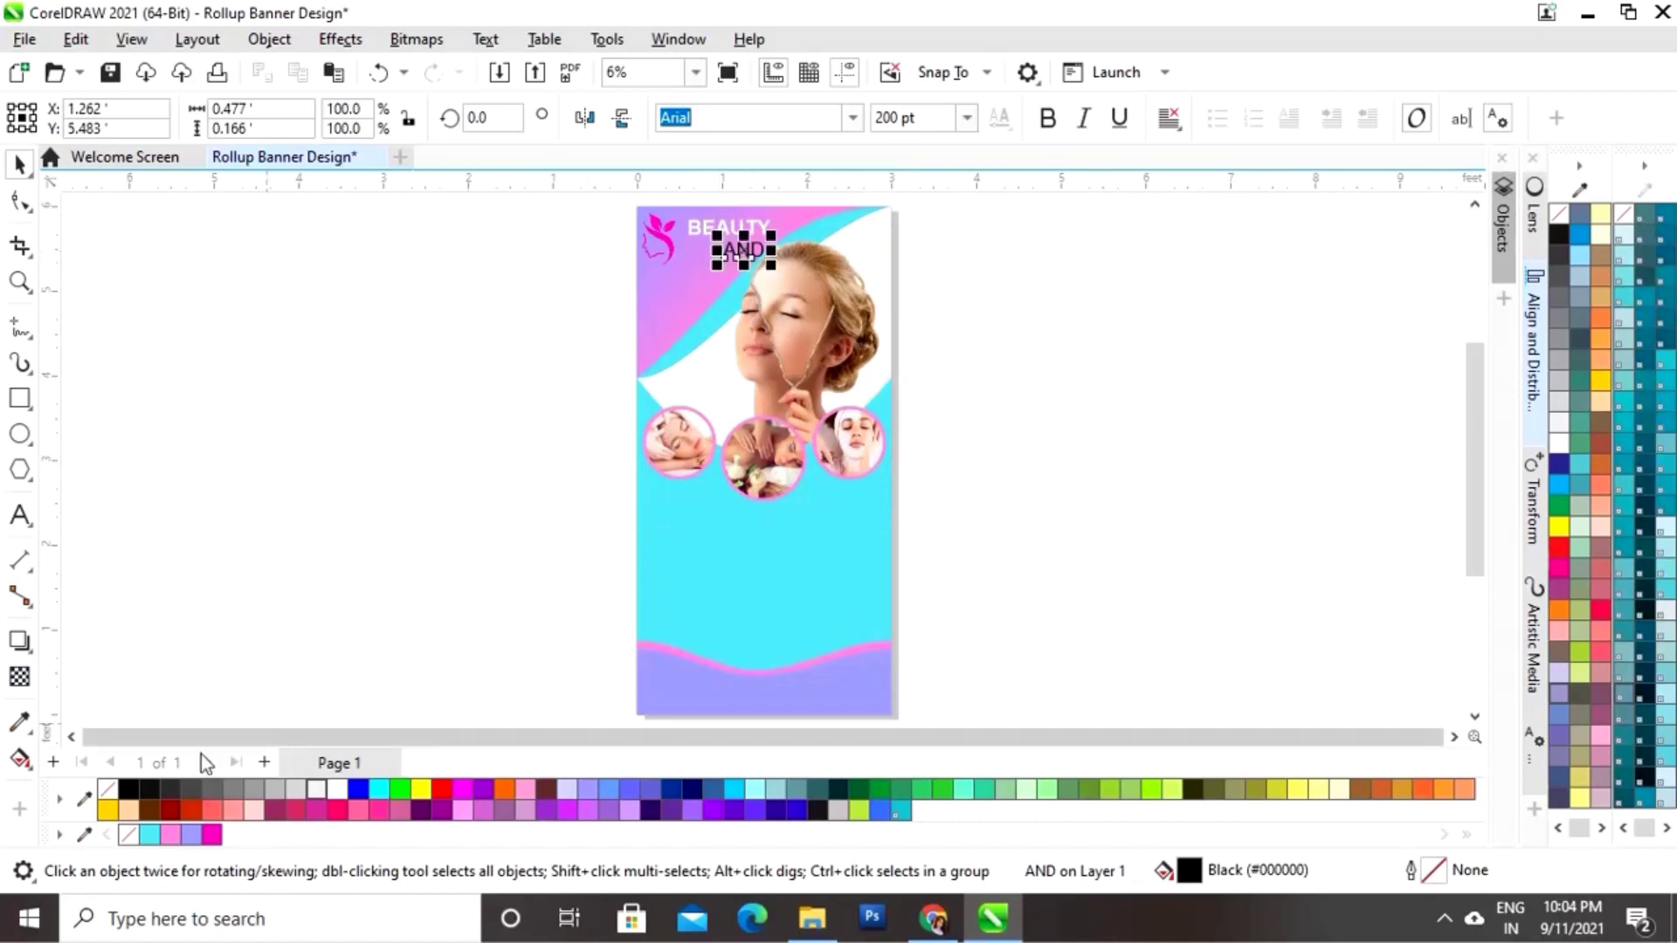
pyautogui.click(334, 788)
pyautogui.click(983, 308)
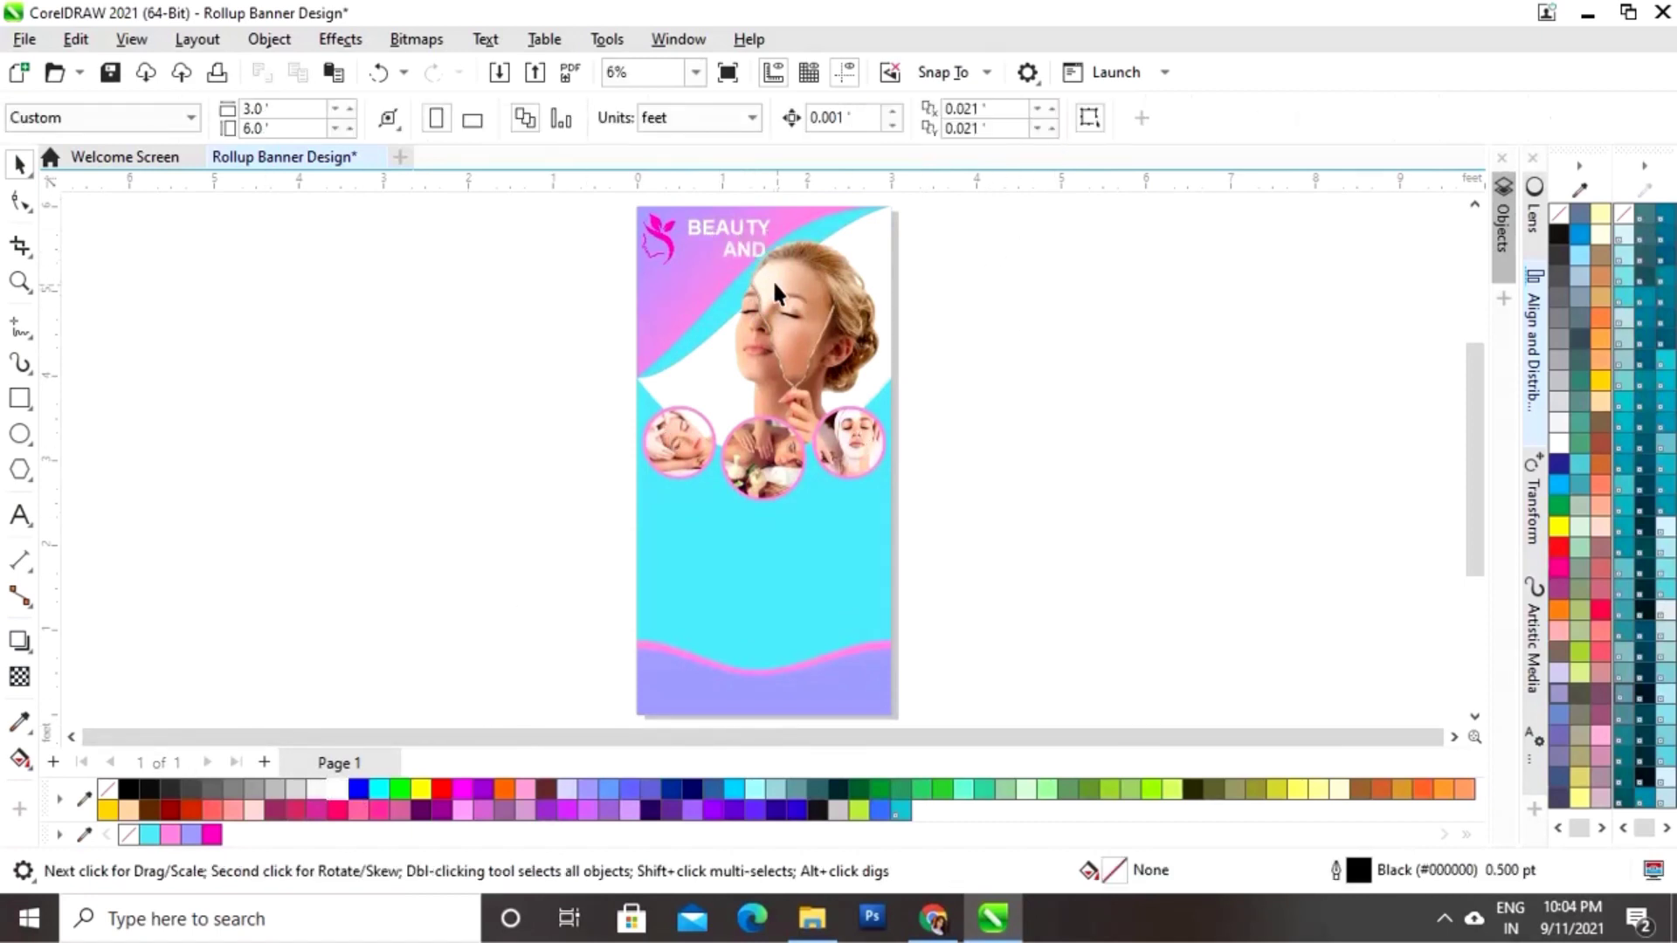
pyautogui.click(746, 250)
pyautogui.click(543, 347)
# Step: Add SPA text, enlarge it about threefold under AND, and colour it white
pyautogui.click(19, 517)
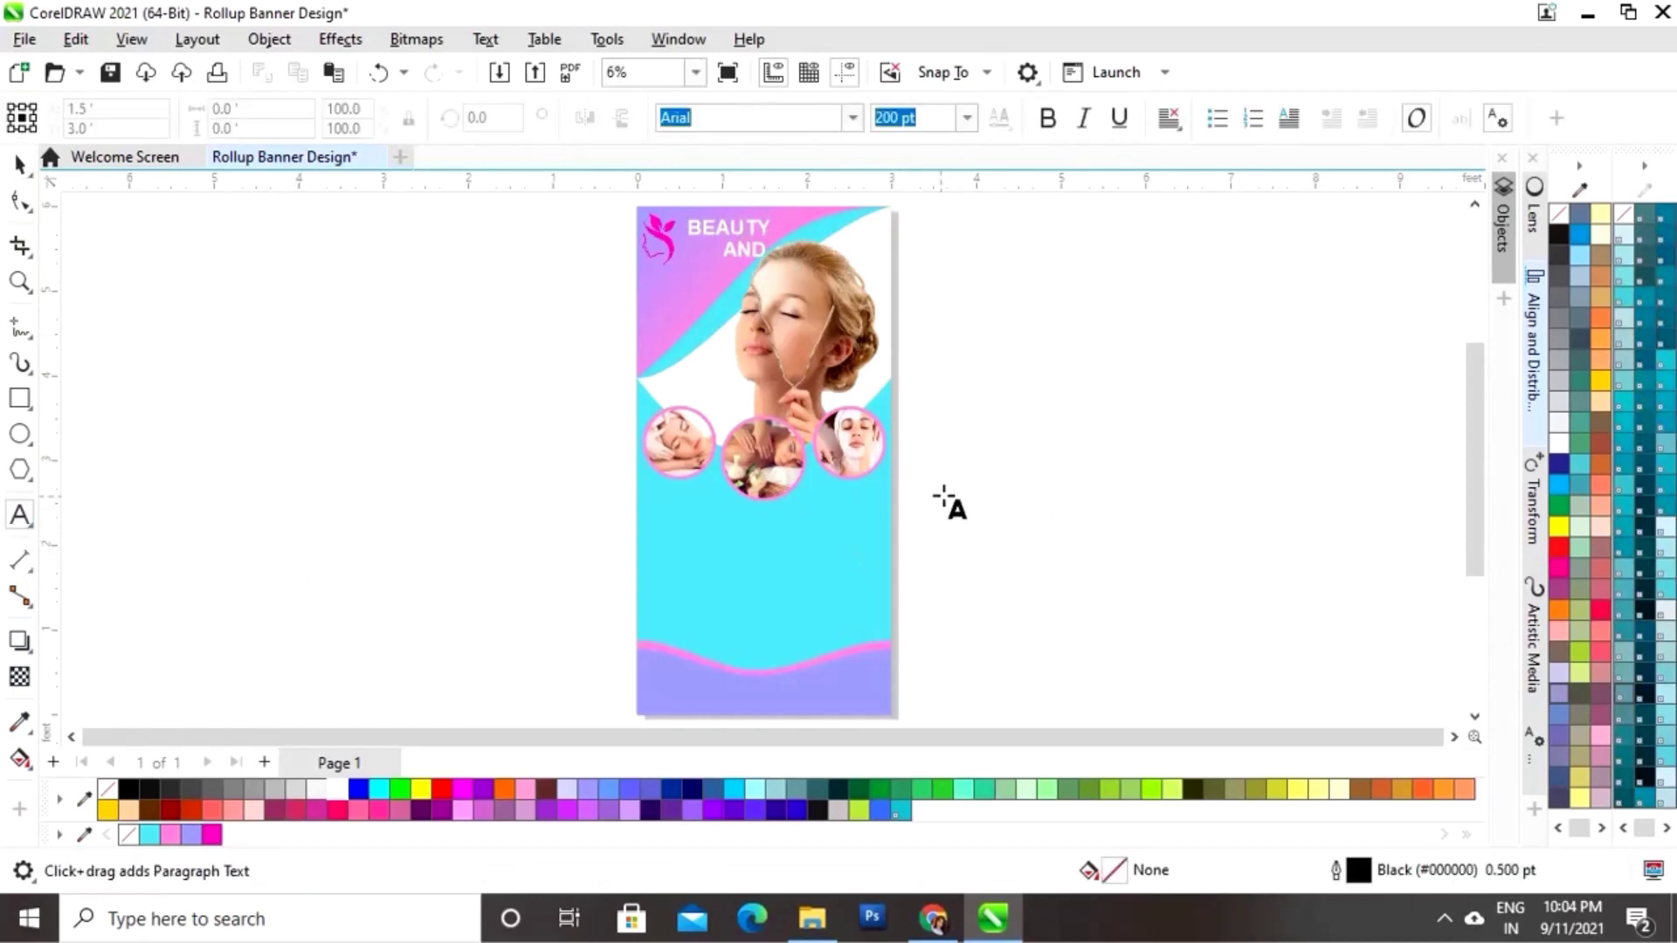
pyautogui.click(964, 488)
pyautogui.write('SPA')
pyautogui.hotkey('ctrl', 'space')
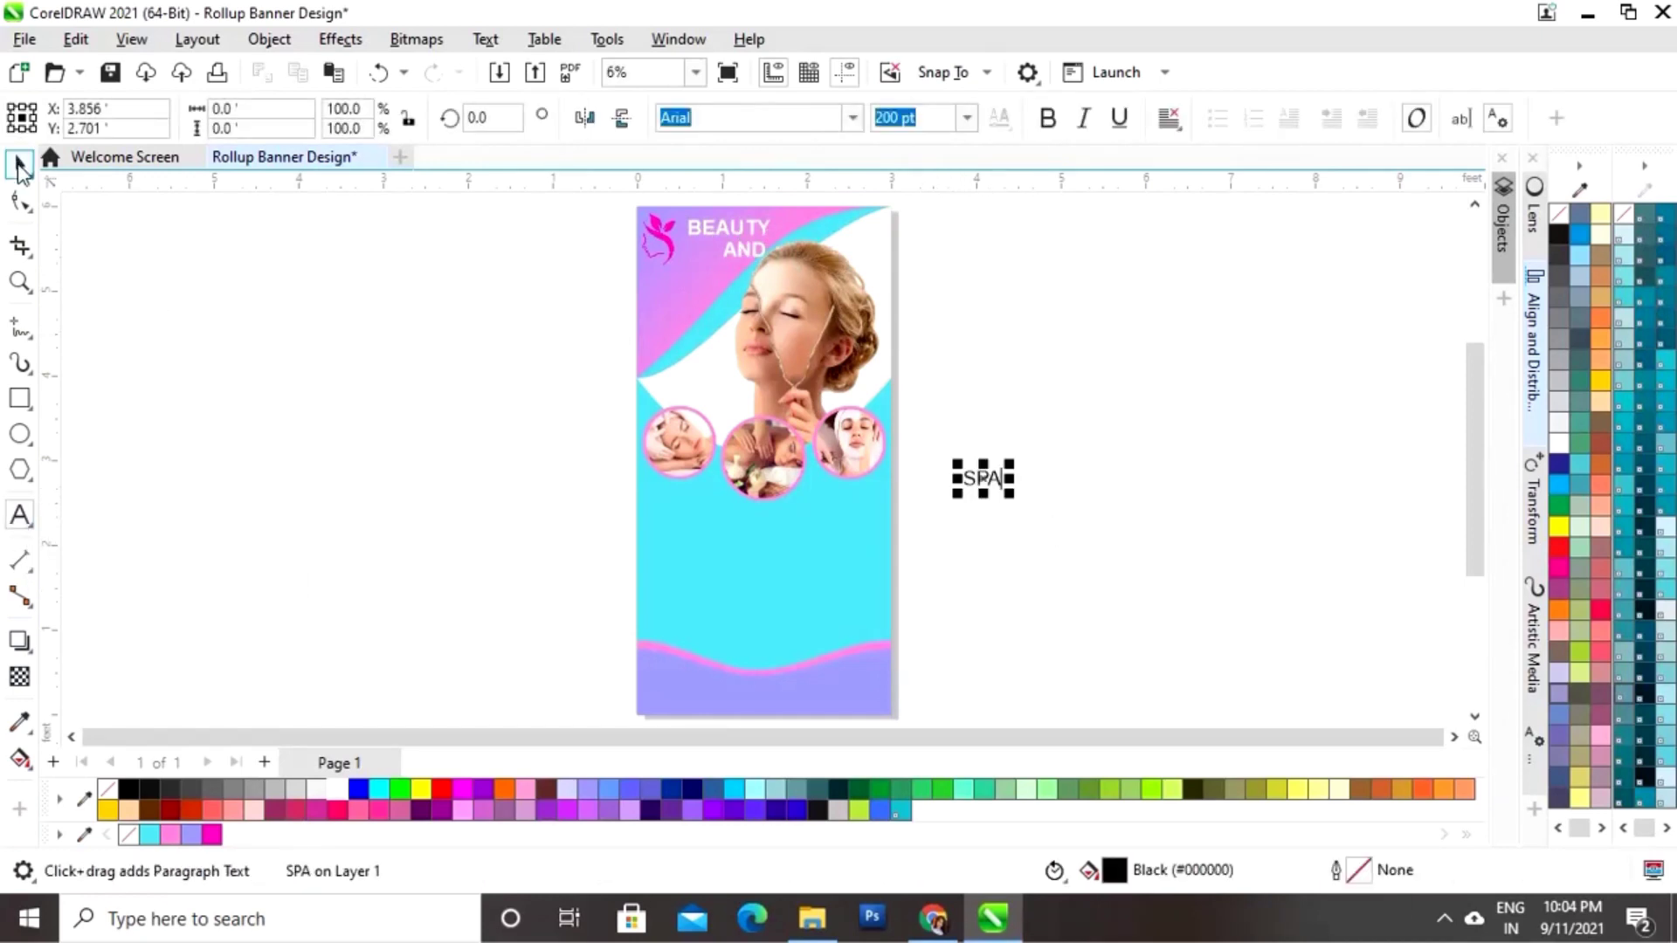
pyautogui.moveTo(1006, 465); pyautogui.dragTo(687, 290)
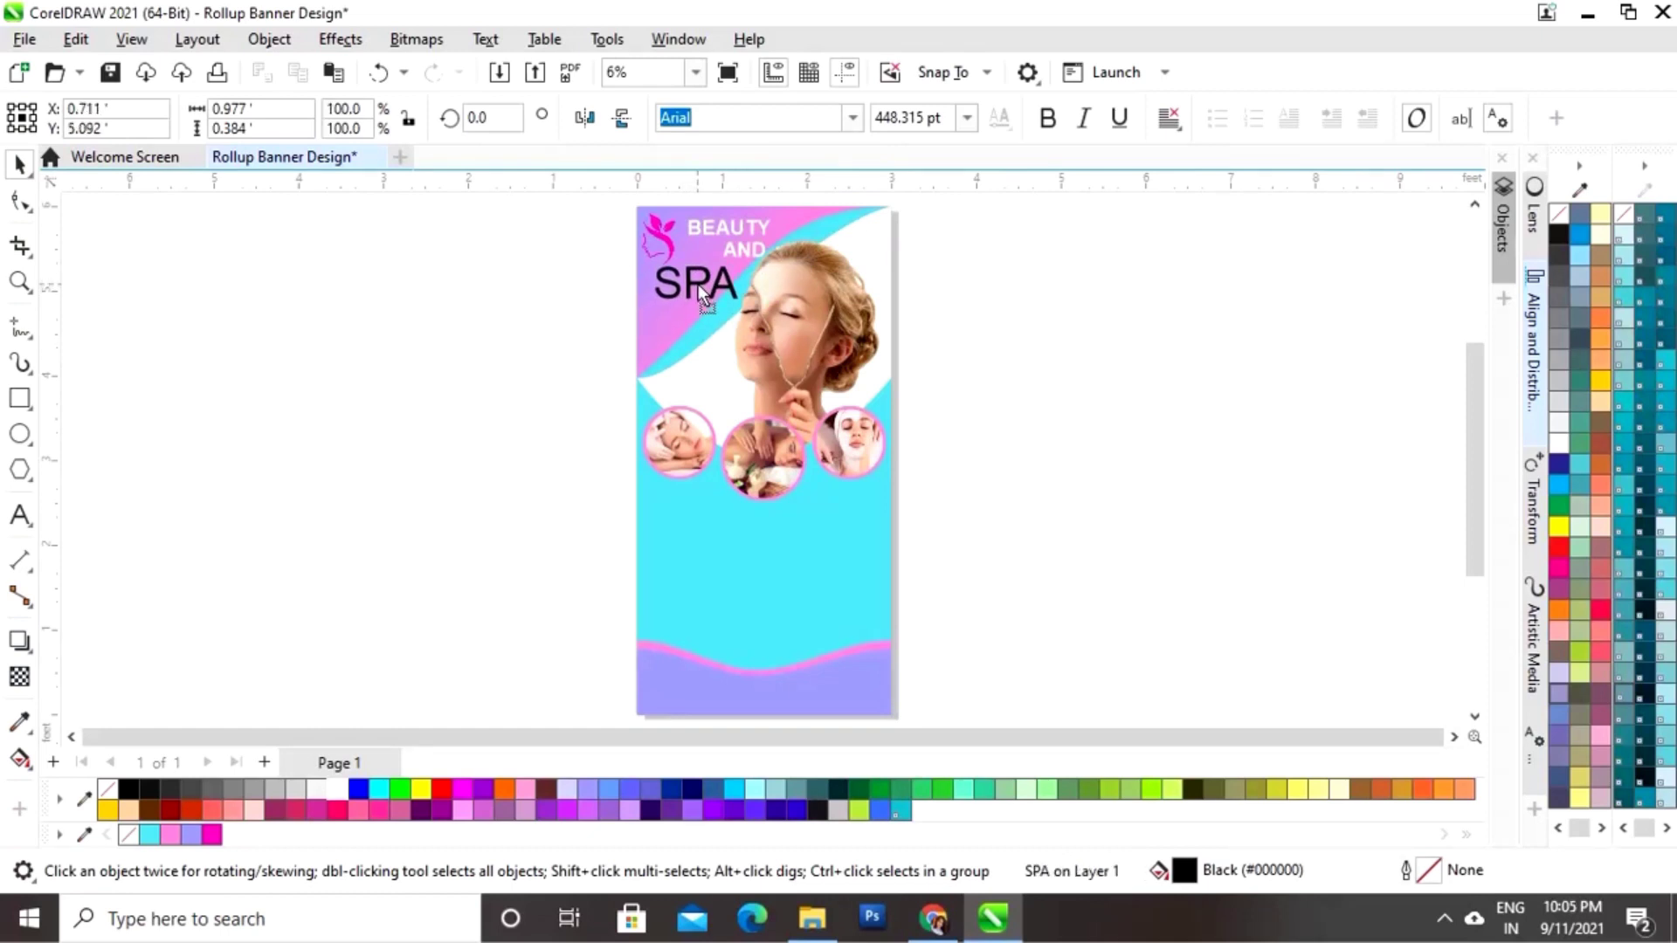
pyautogui.click(336, 789)
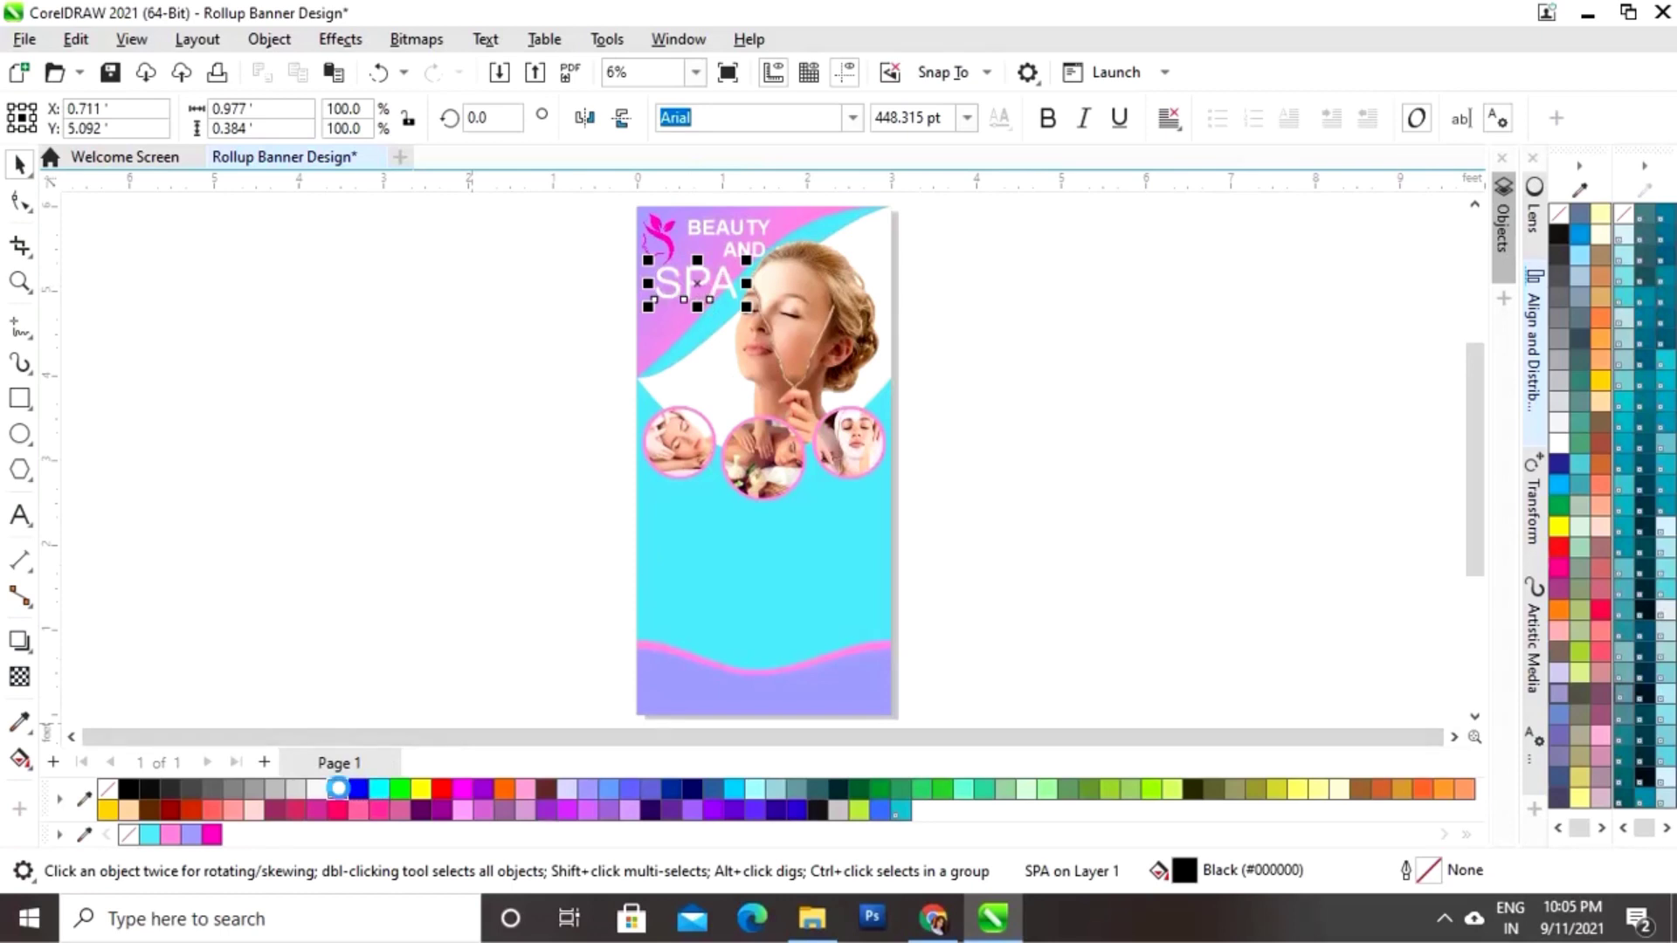
pyautogui.press('Escape')
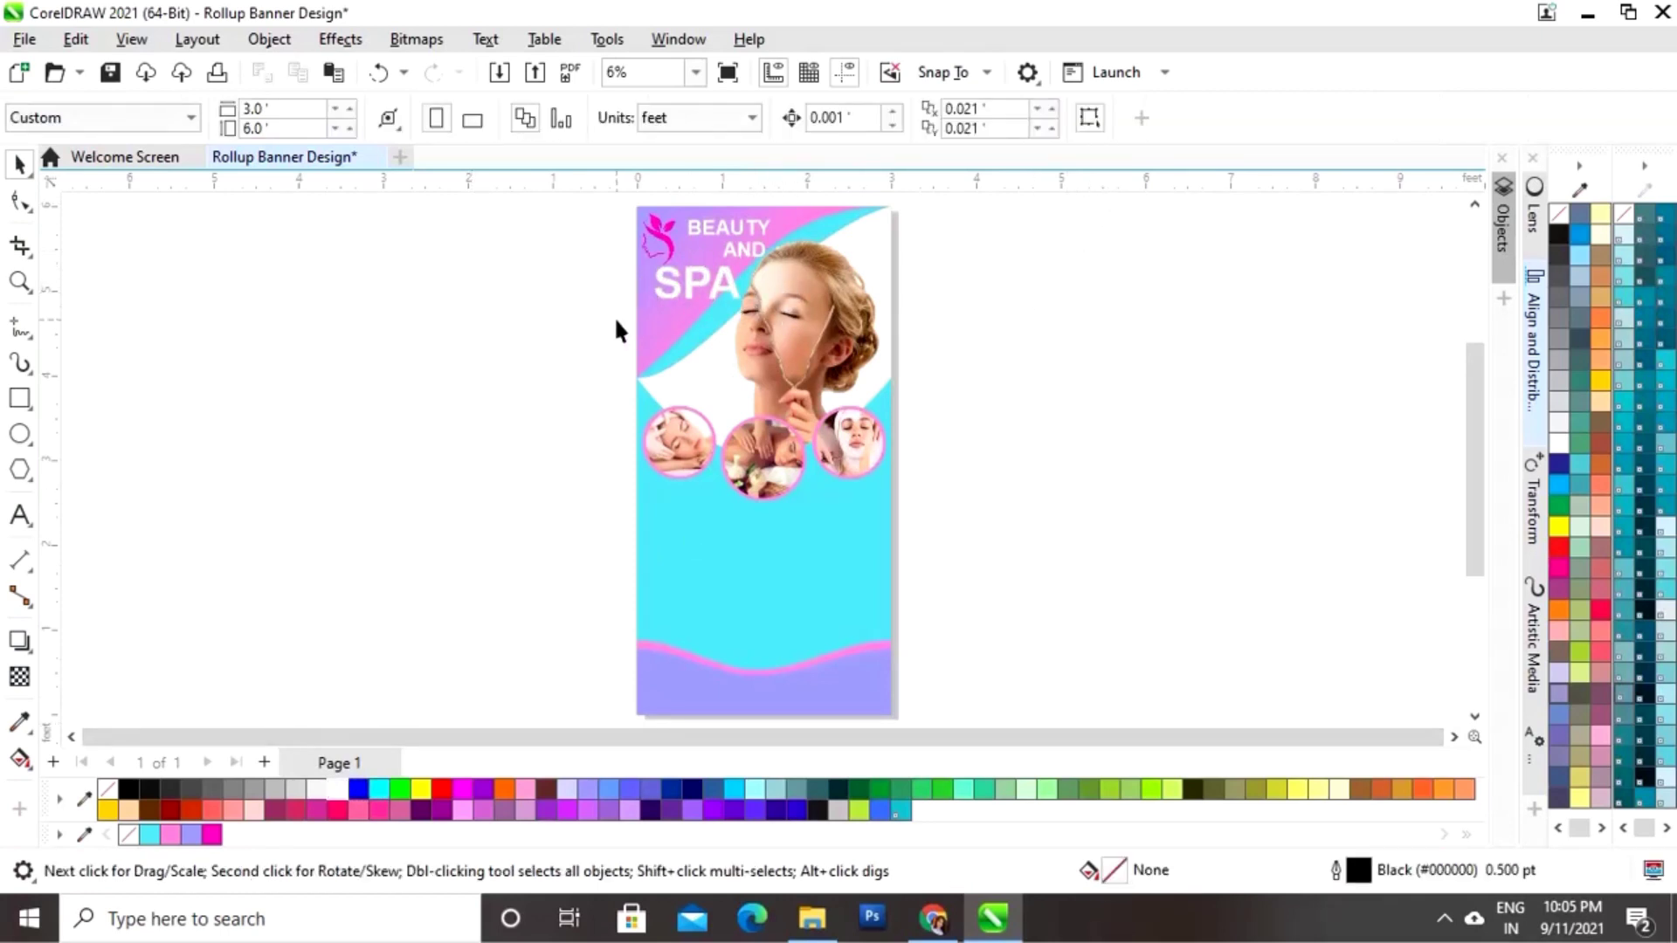
pyautogui.press('z')
pyautogui.moveTo(573, 340); pyautogui.dragTo(869, 262)
# Step: Shift BEAUTY slightly up and left and line AND up beneath it
pyautogui.doubleClick(799, 337)
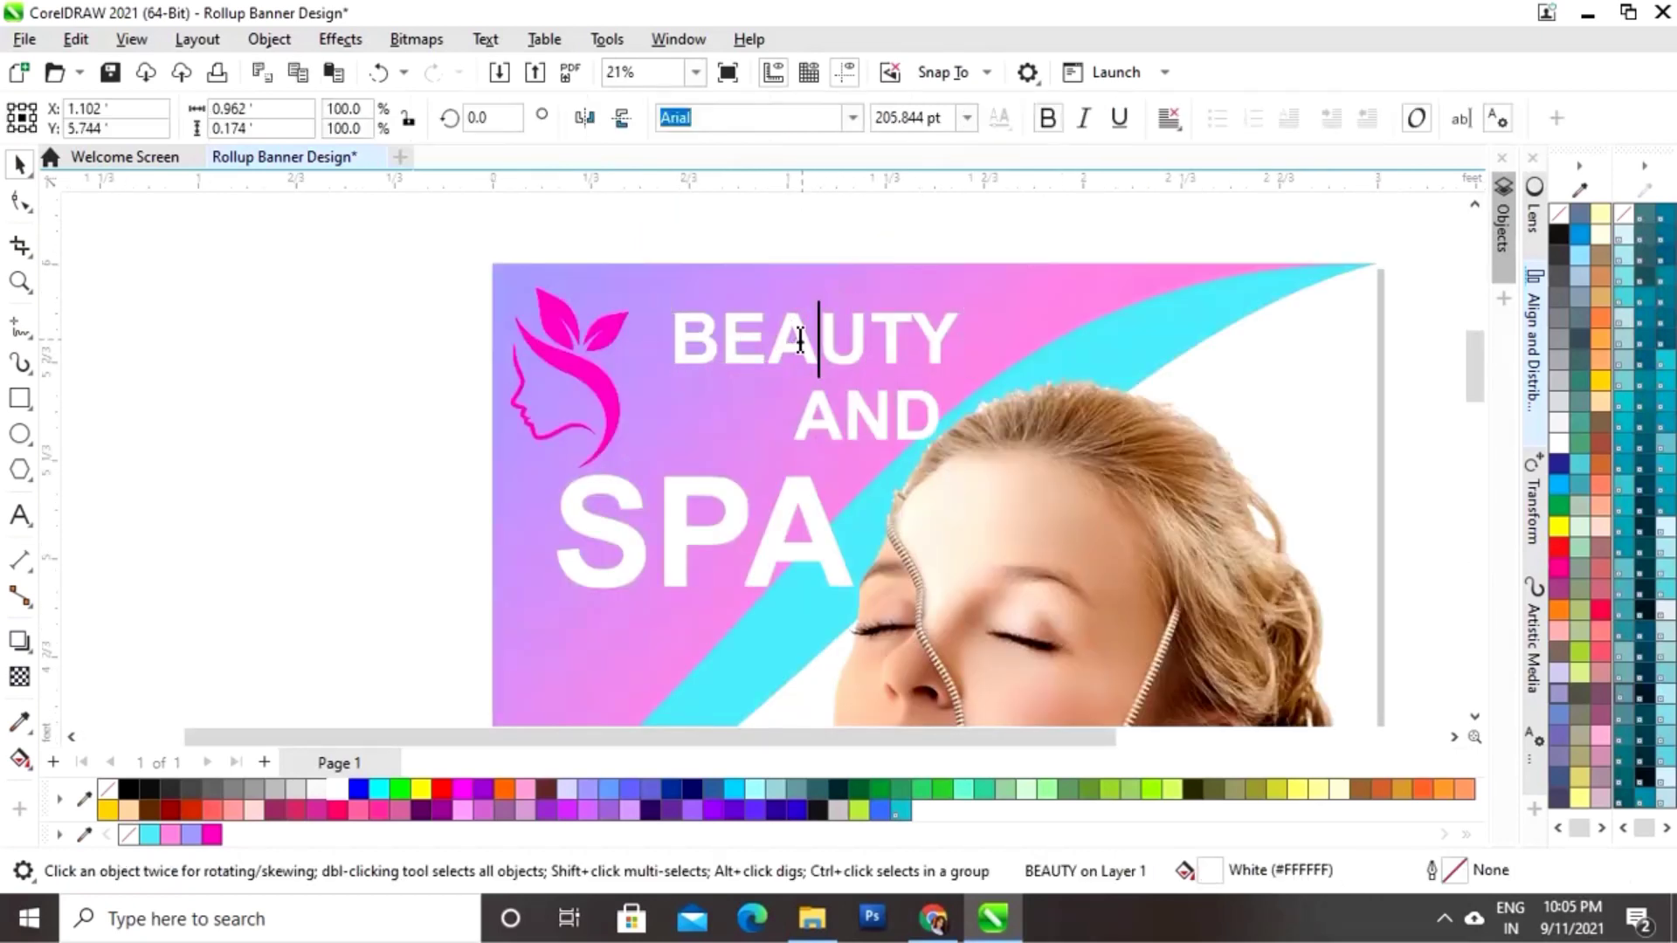
pyautogui.moveTo(820, 340); pyautogui.dragTo(771, 343)
pyautogui.click(20, 163)
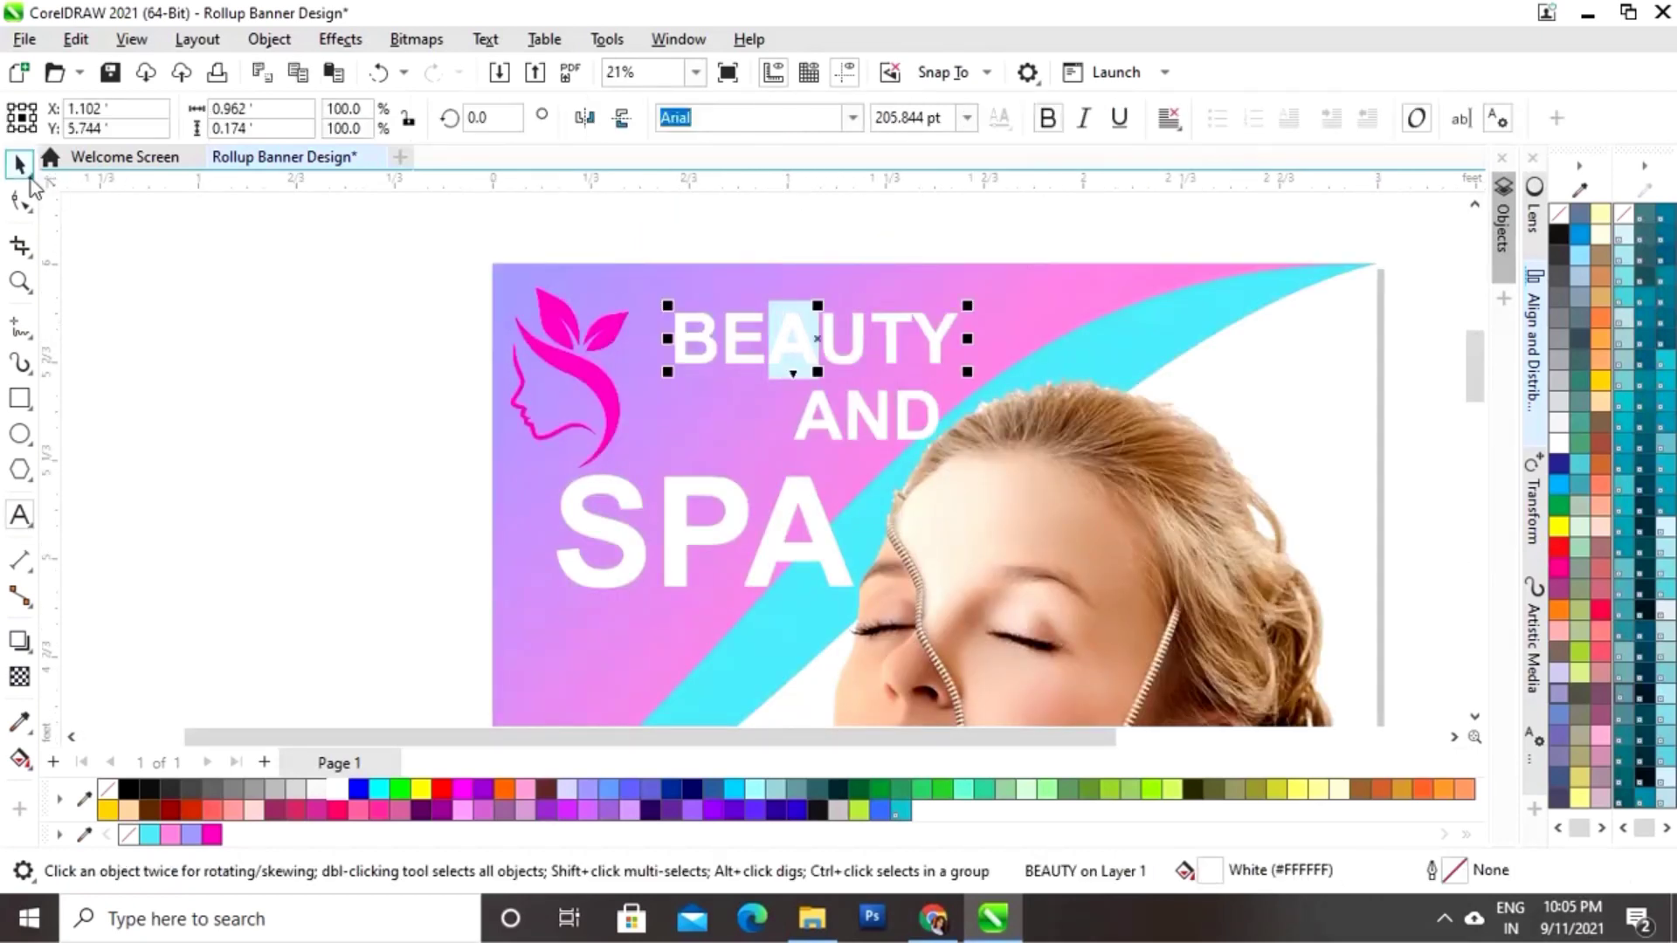
pyautogui.click(311, 329)
pyautogui.click(804, 340)
pyautogui.moveTo(805, 341); pyautogui.dragTo(782, 322)
pyautogui.click(882, 407)
pyautogui.doubleClick(882, 407)
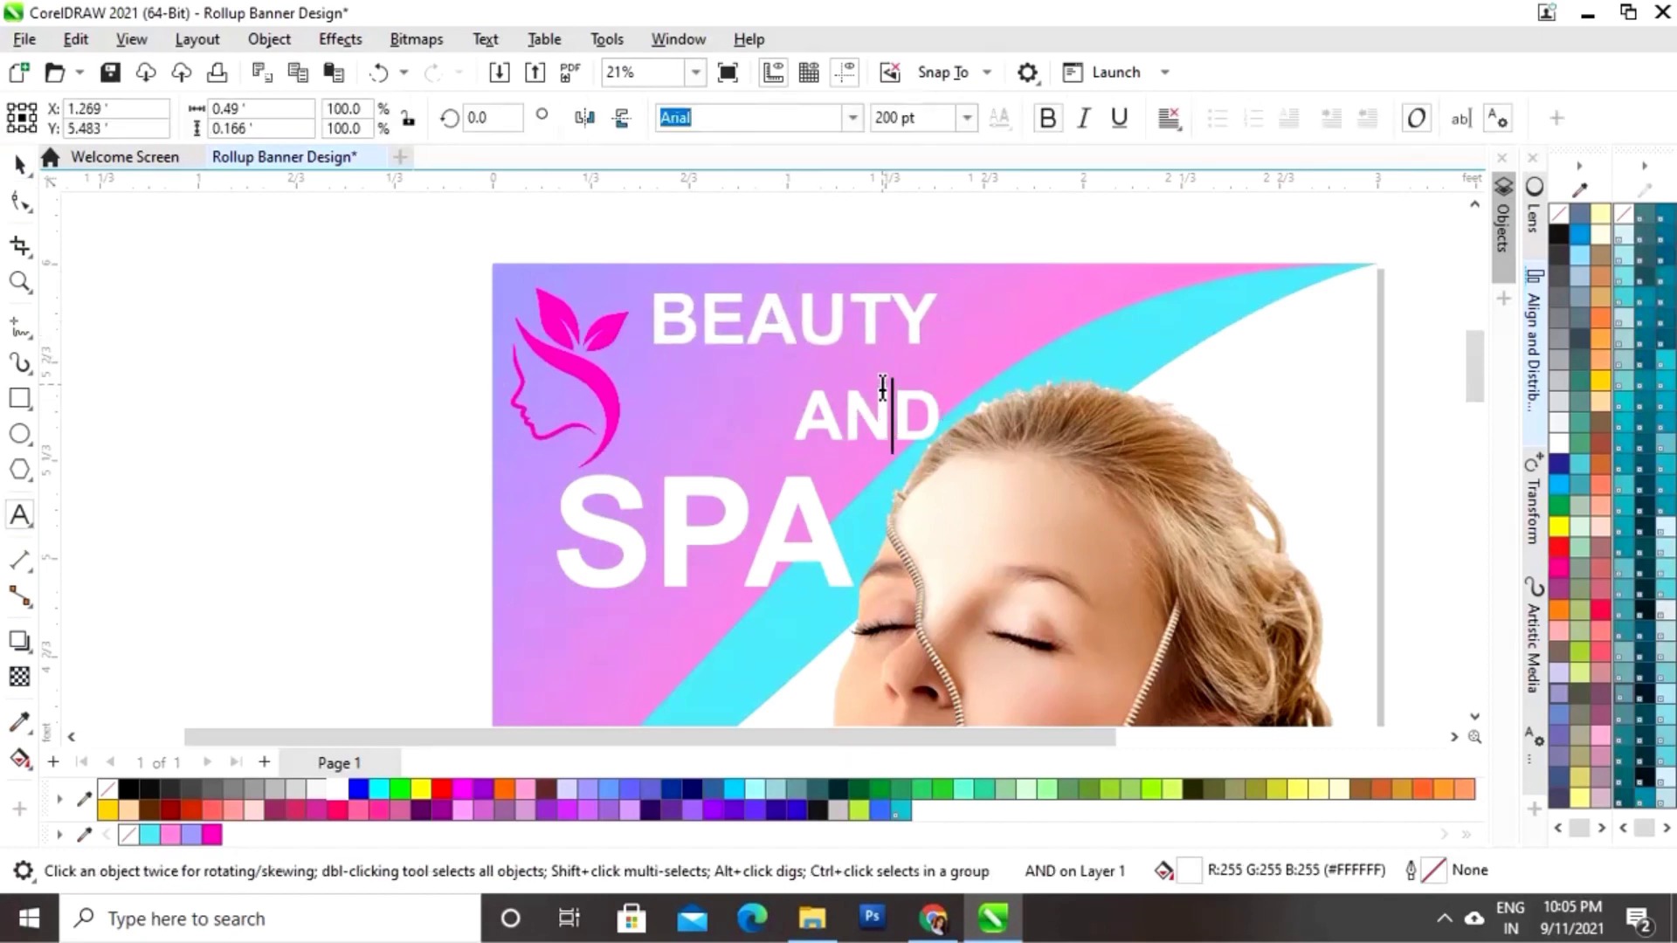
pyautogui.click(19, 163)
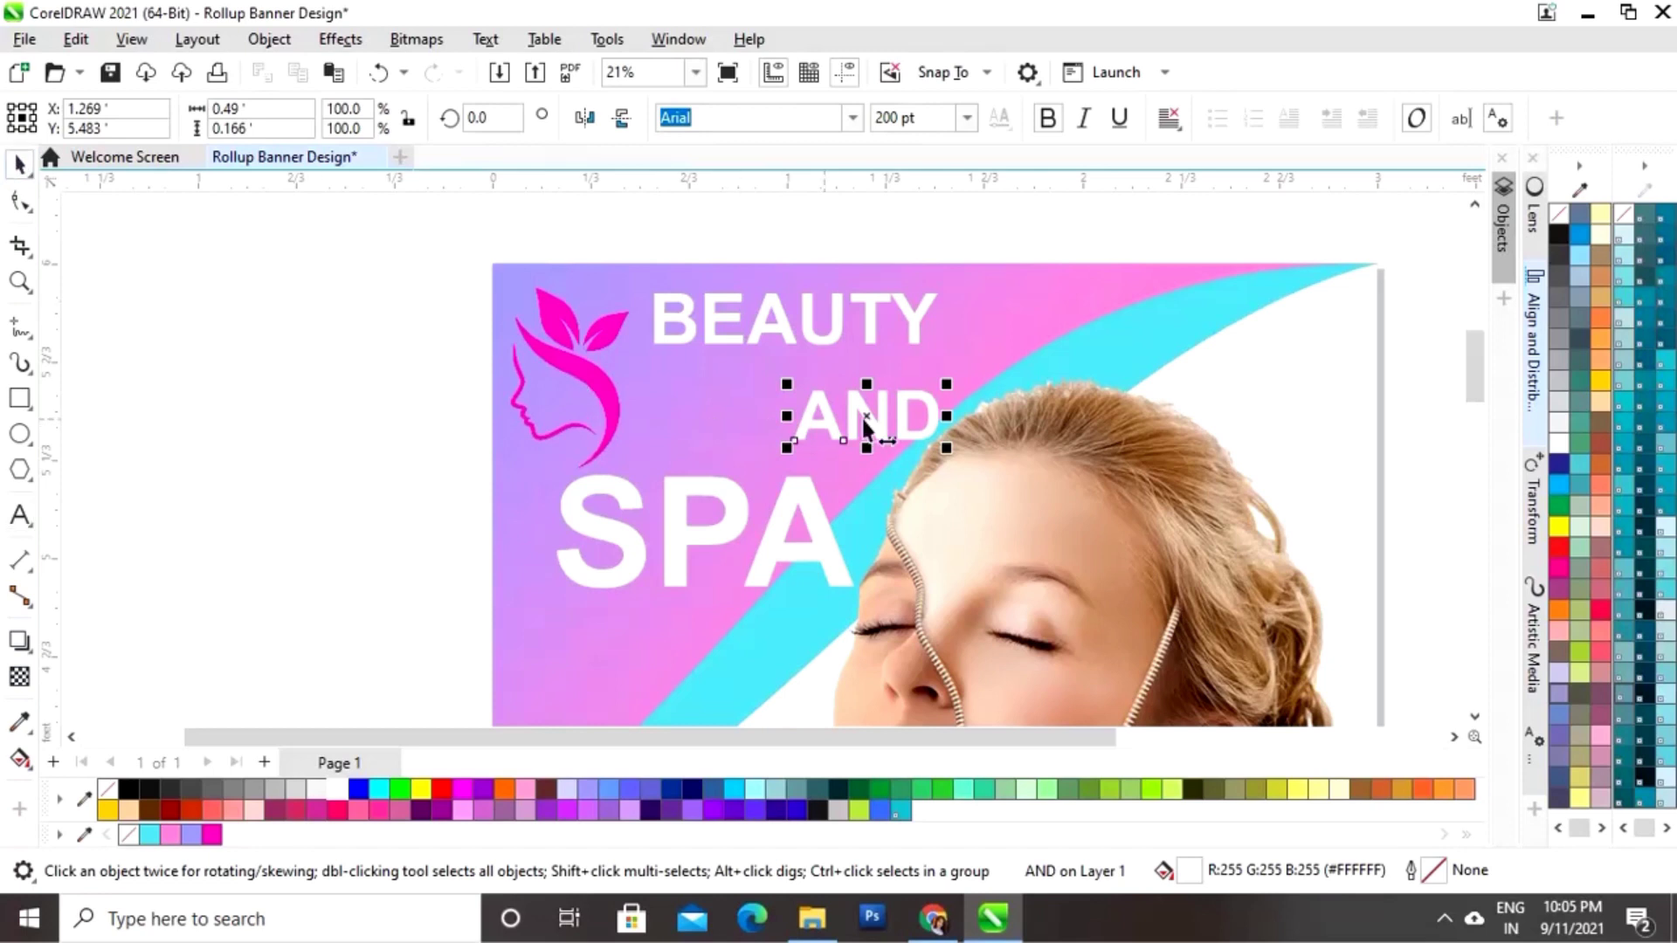
pyautogui.moveTo(867, 415); pyautogui.dragTo(857, 379)
# Step: Scale SPA down to about 335 pt and align it beneath AND
pyautogui.click(784, 526)
pyautogui.moveTo(784, 526); pyautogui.dragTo(833, 466)
pyautogui.moveTo(910, 405); pyautogui.dragTo(860, 422)
pyautogui.moveTo(729, 479); pyautogui.dragTo(749, 455)
pyautogui.moveTo(880, 401); pyautogui.dragTo(859, 409)
pyautogui.moveTo(741, 462); pyautogui.dragTo(765, 452)
pyautogui.moveTo(885, 405); pyautogui.dragTo(878, 403)
pyautogui.moveTo(754, 451); pyautogui.dragTo(758, 451)
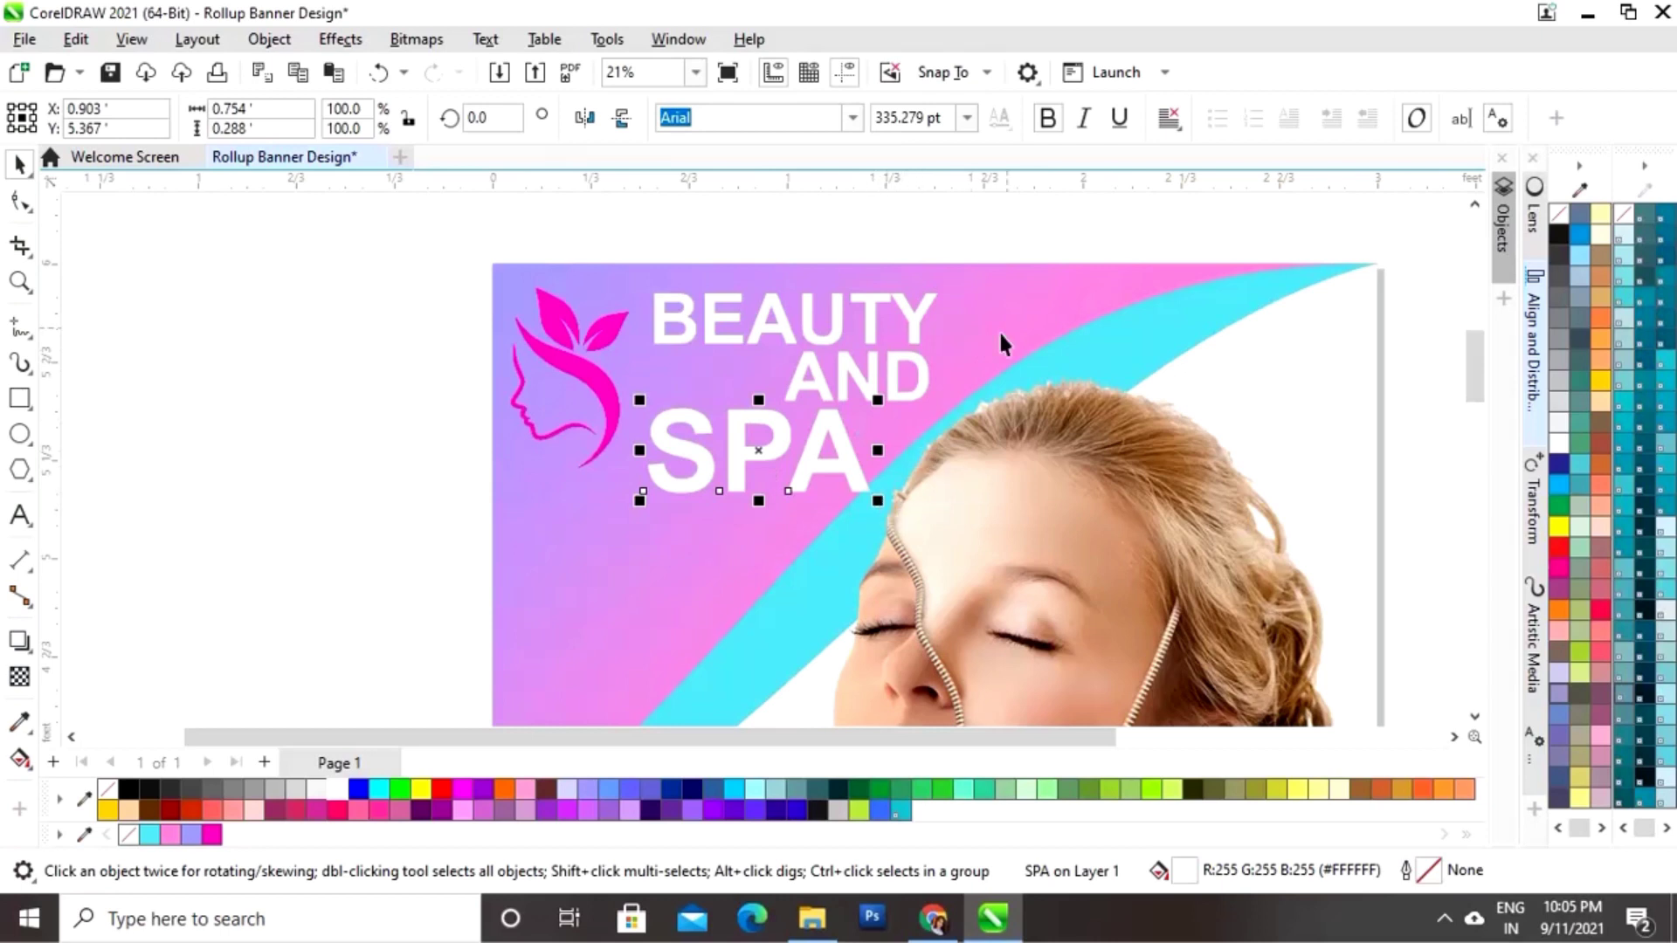
pyautogui.click(929, 428)
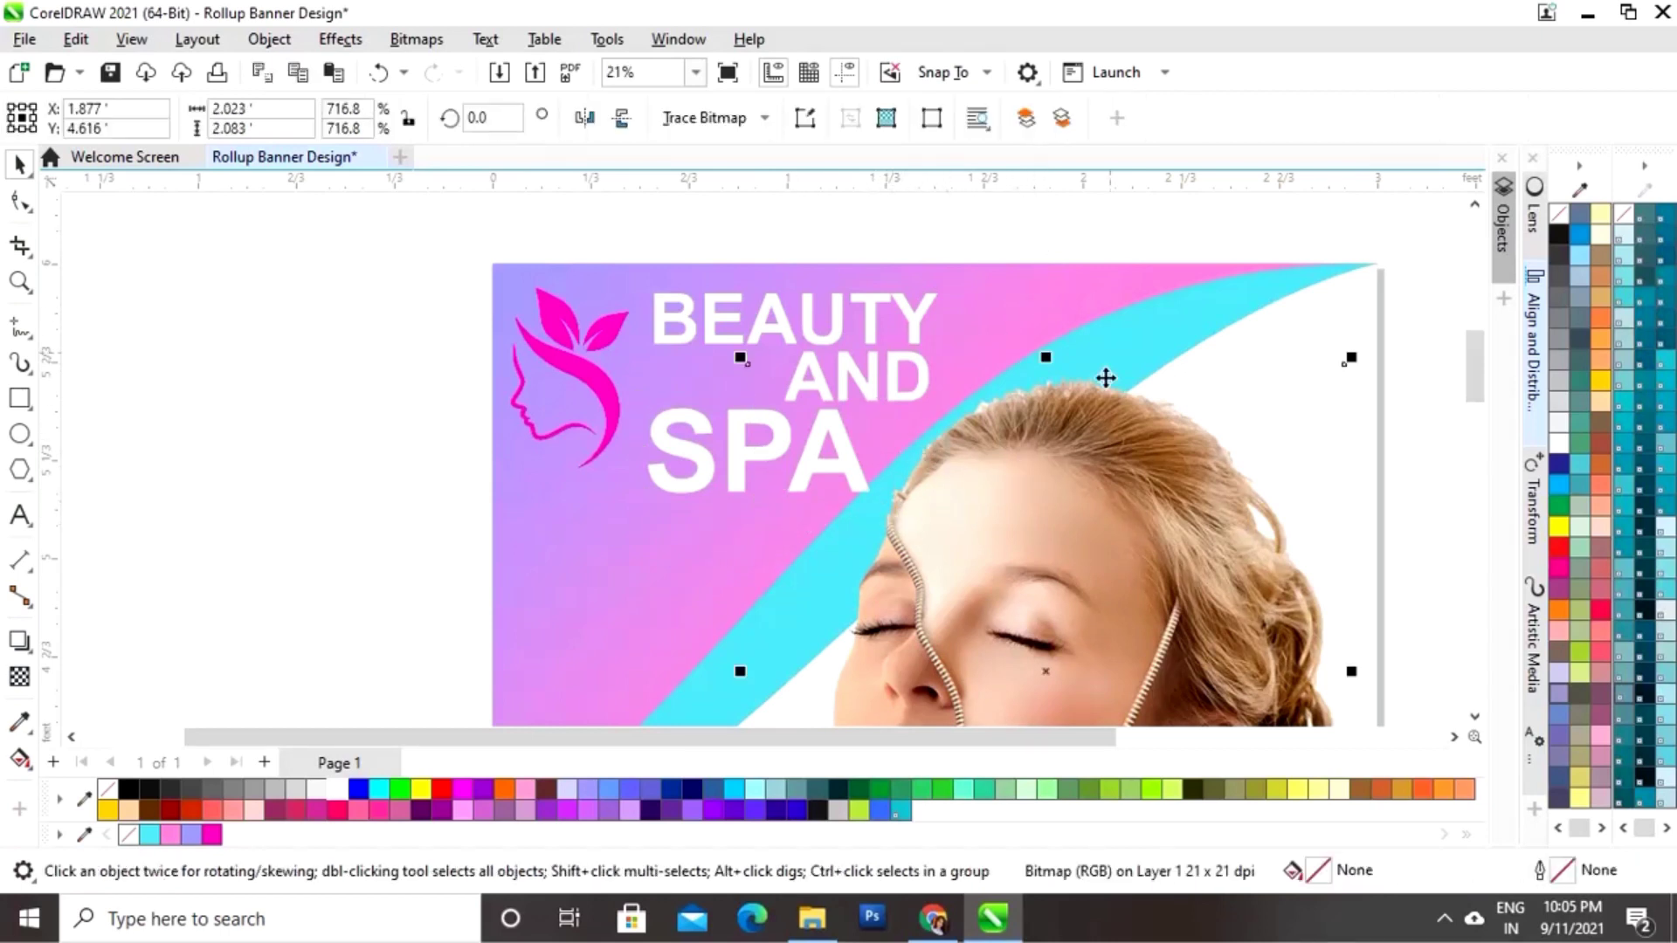
# Step: Reshape the top pink band so its upper edge curves down toward the top-right corner
pyautogui.hotkey('shift', 'F4')
pyautogui.click(1041, 454)
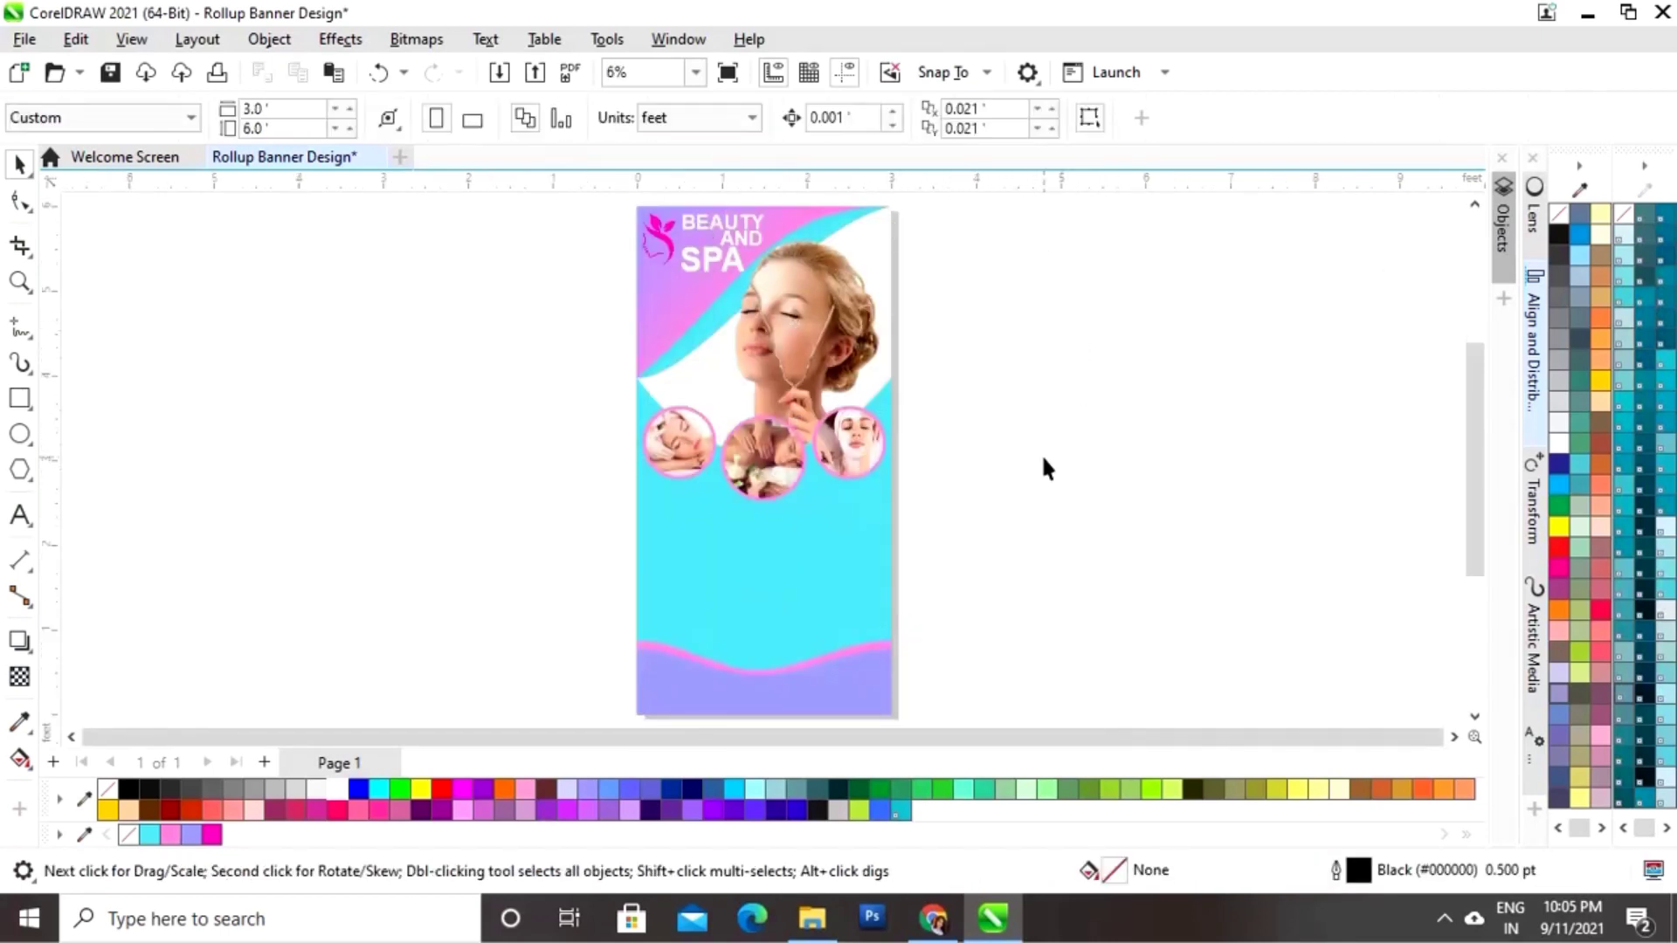
pyautogui.click(793, 223)
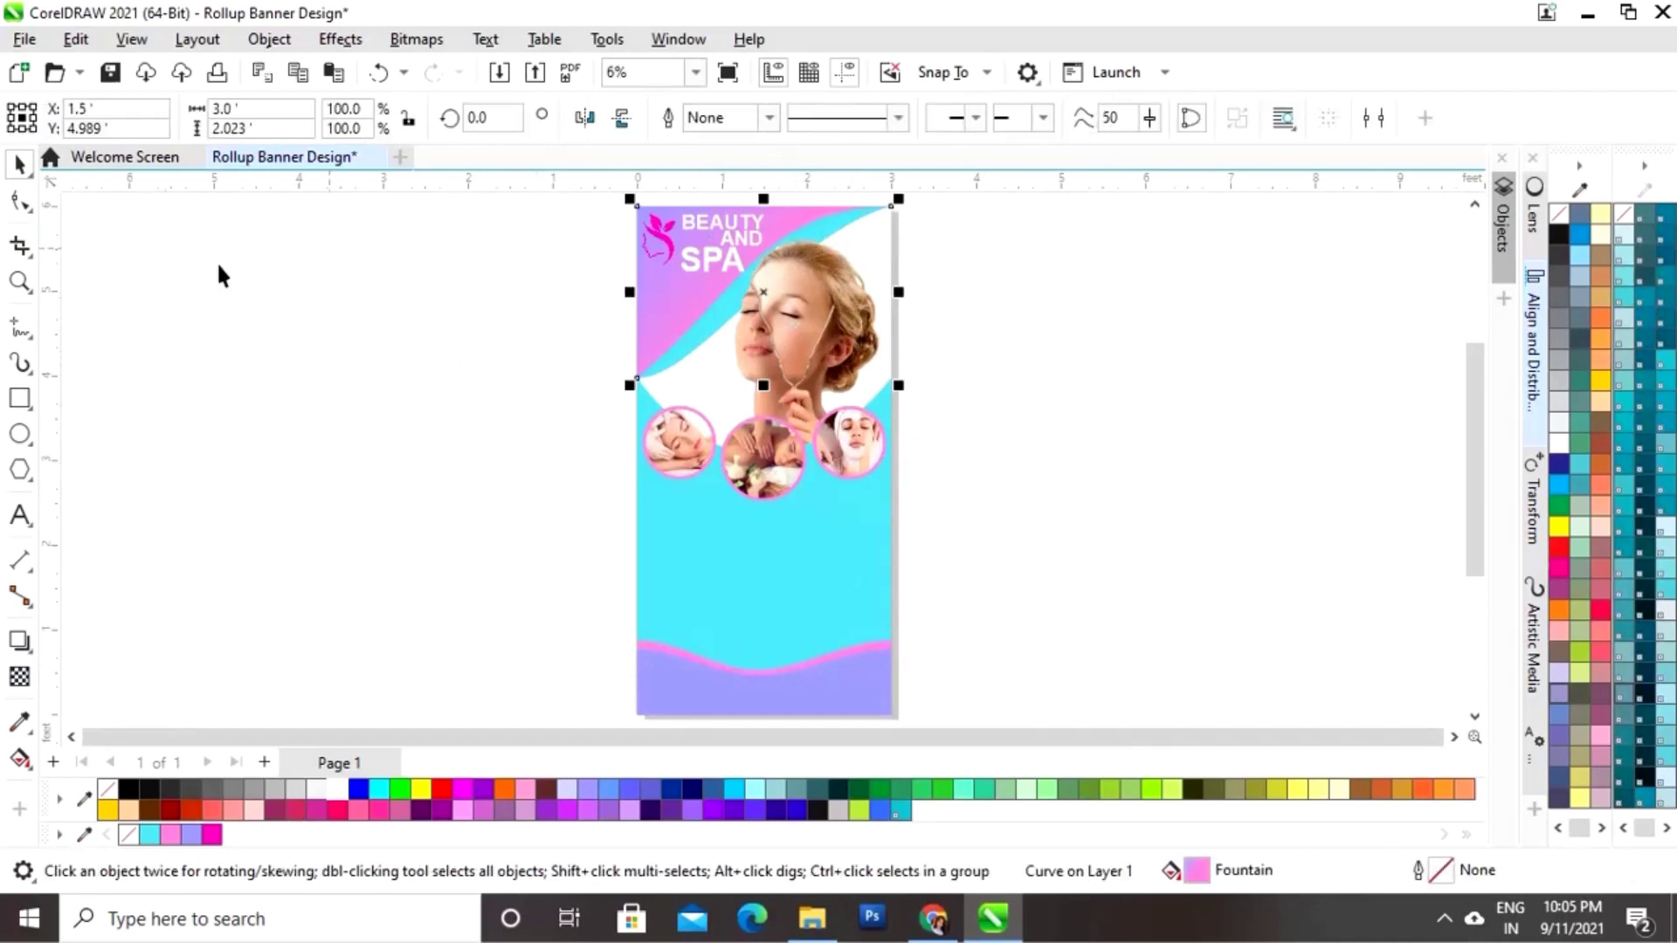
pyautogui.click(19, 201)
pyautogui.click(637, 375)
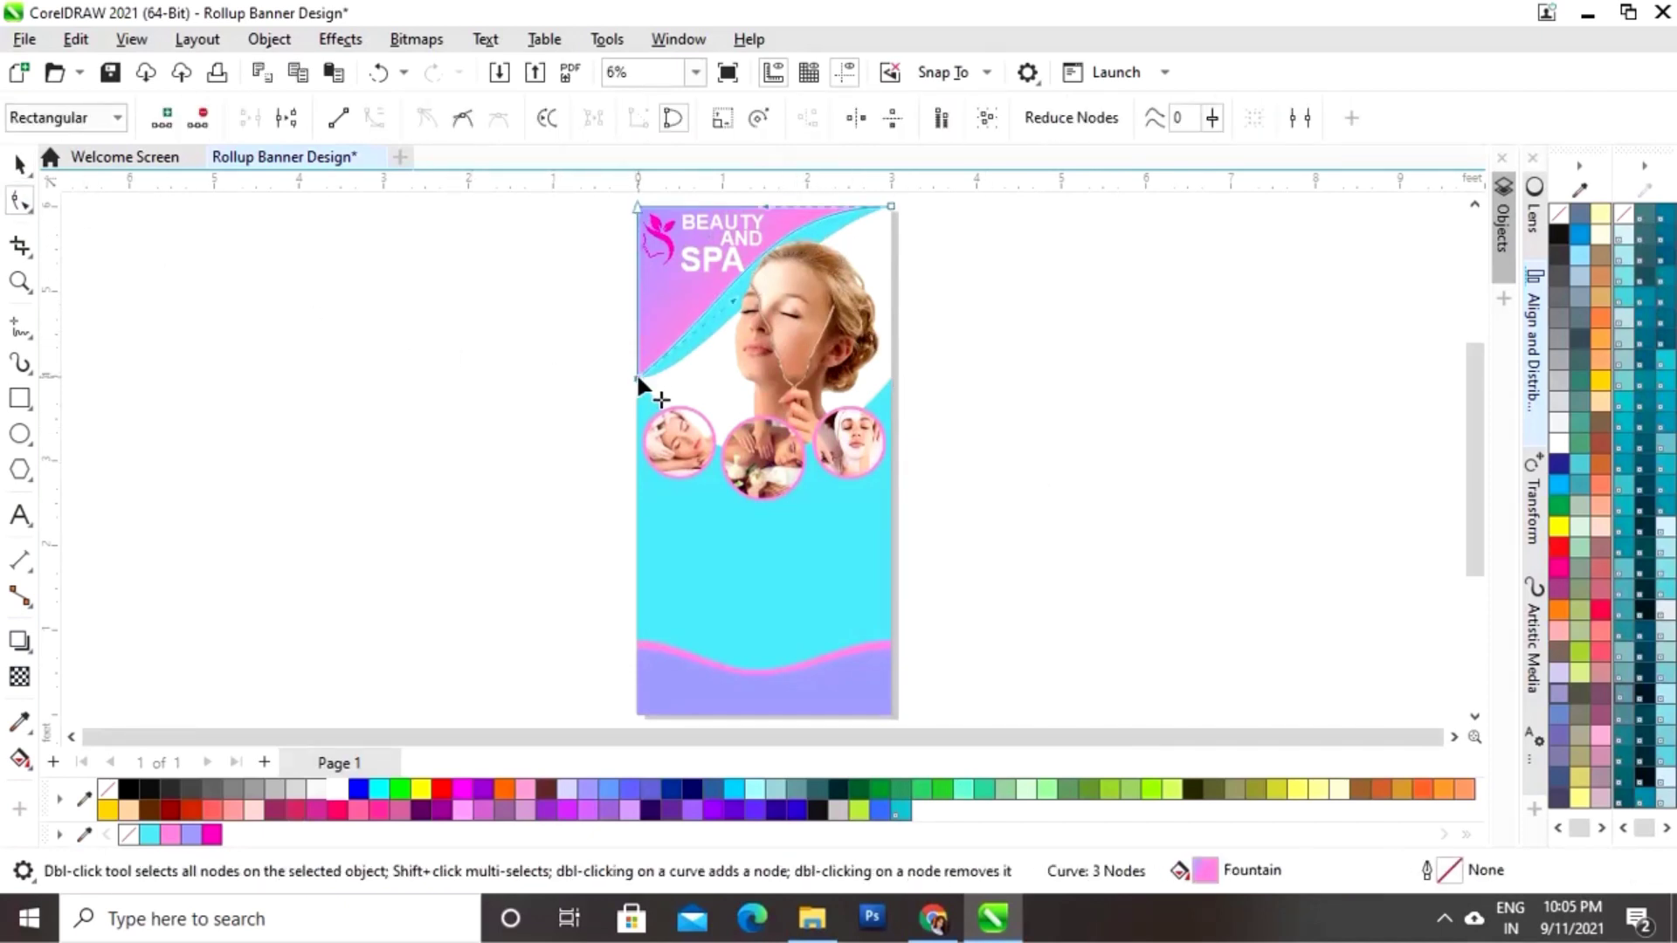
pyautogui.moveTo(731, 295); pyautogui.dragTo(737, 298)
pyautogui.moveTo(766, 208); pyautogui.dragTo(753, 289)
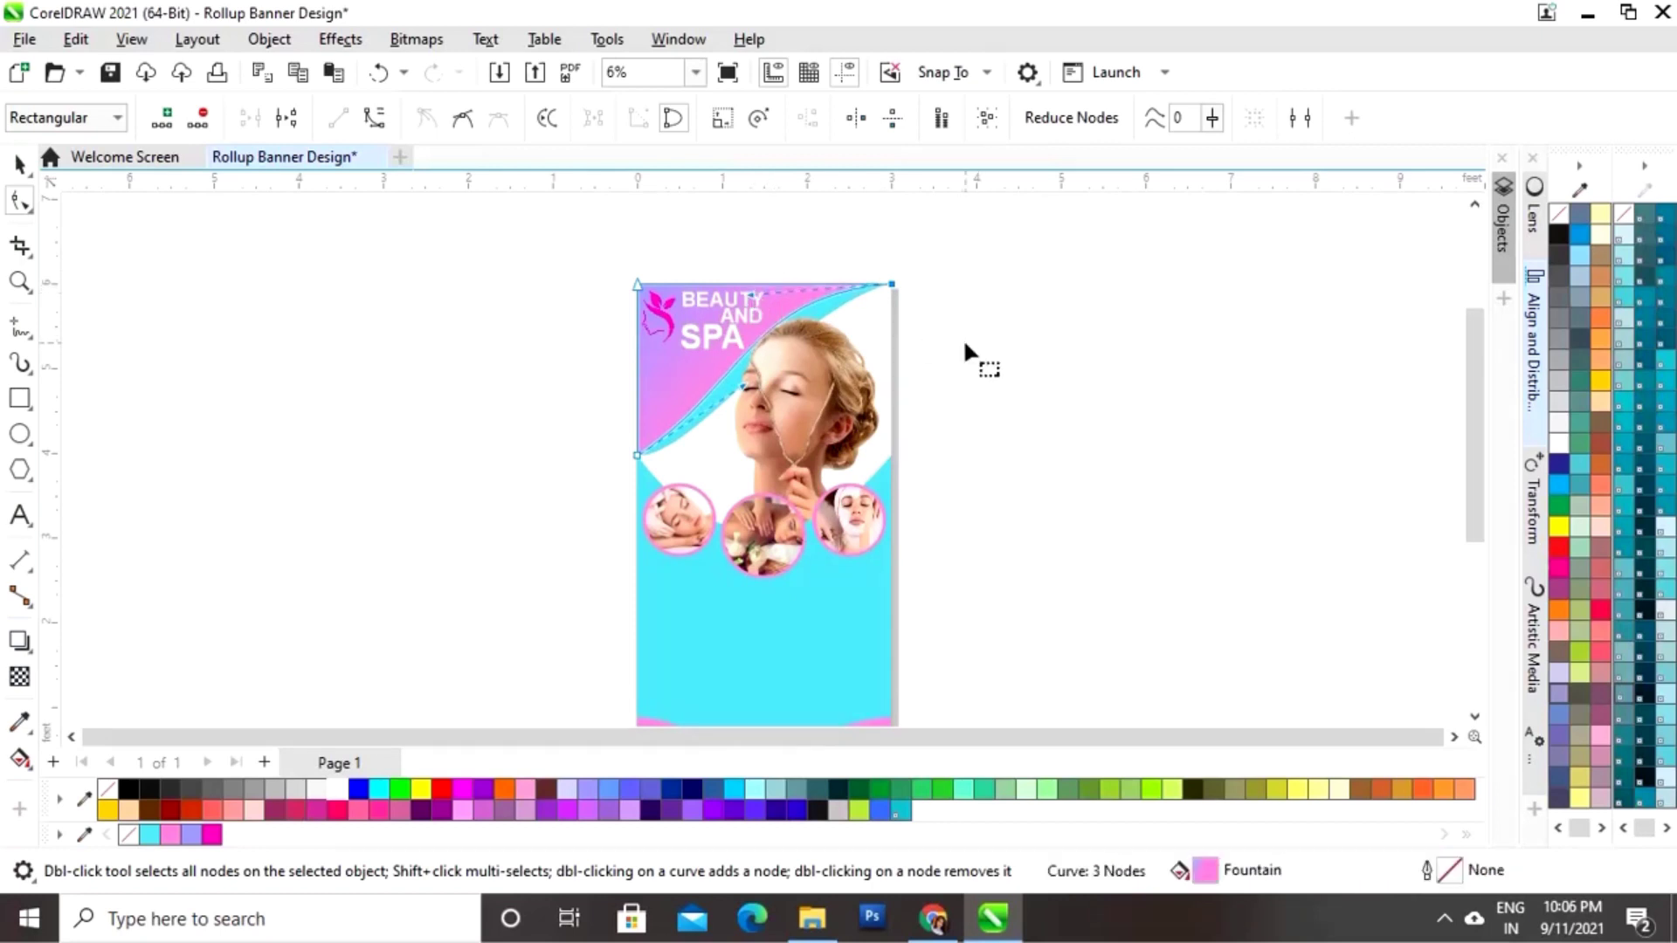
pyautogui.click(19, 163)
pyautogui.click(924, 380)
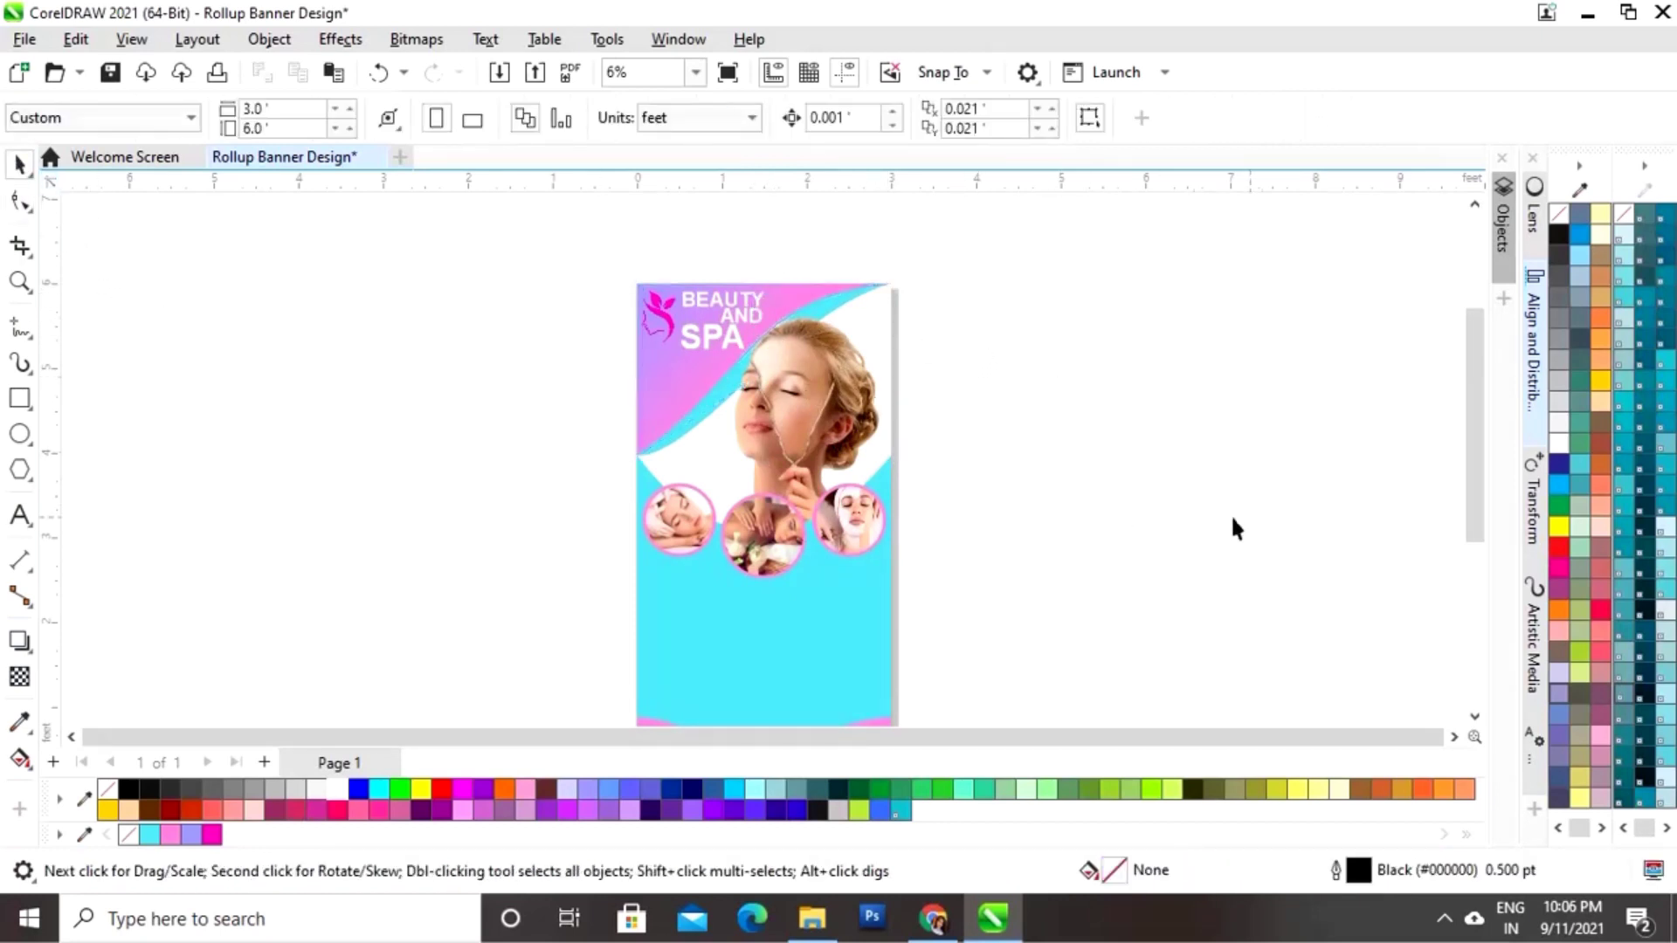
pyautogui.click(813, 302)
pyautogui.click(1135, 367)
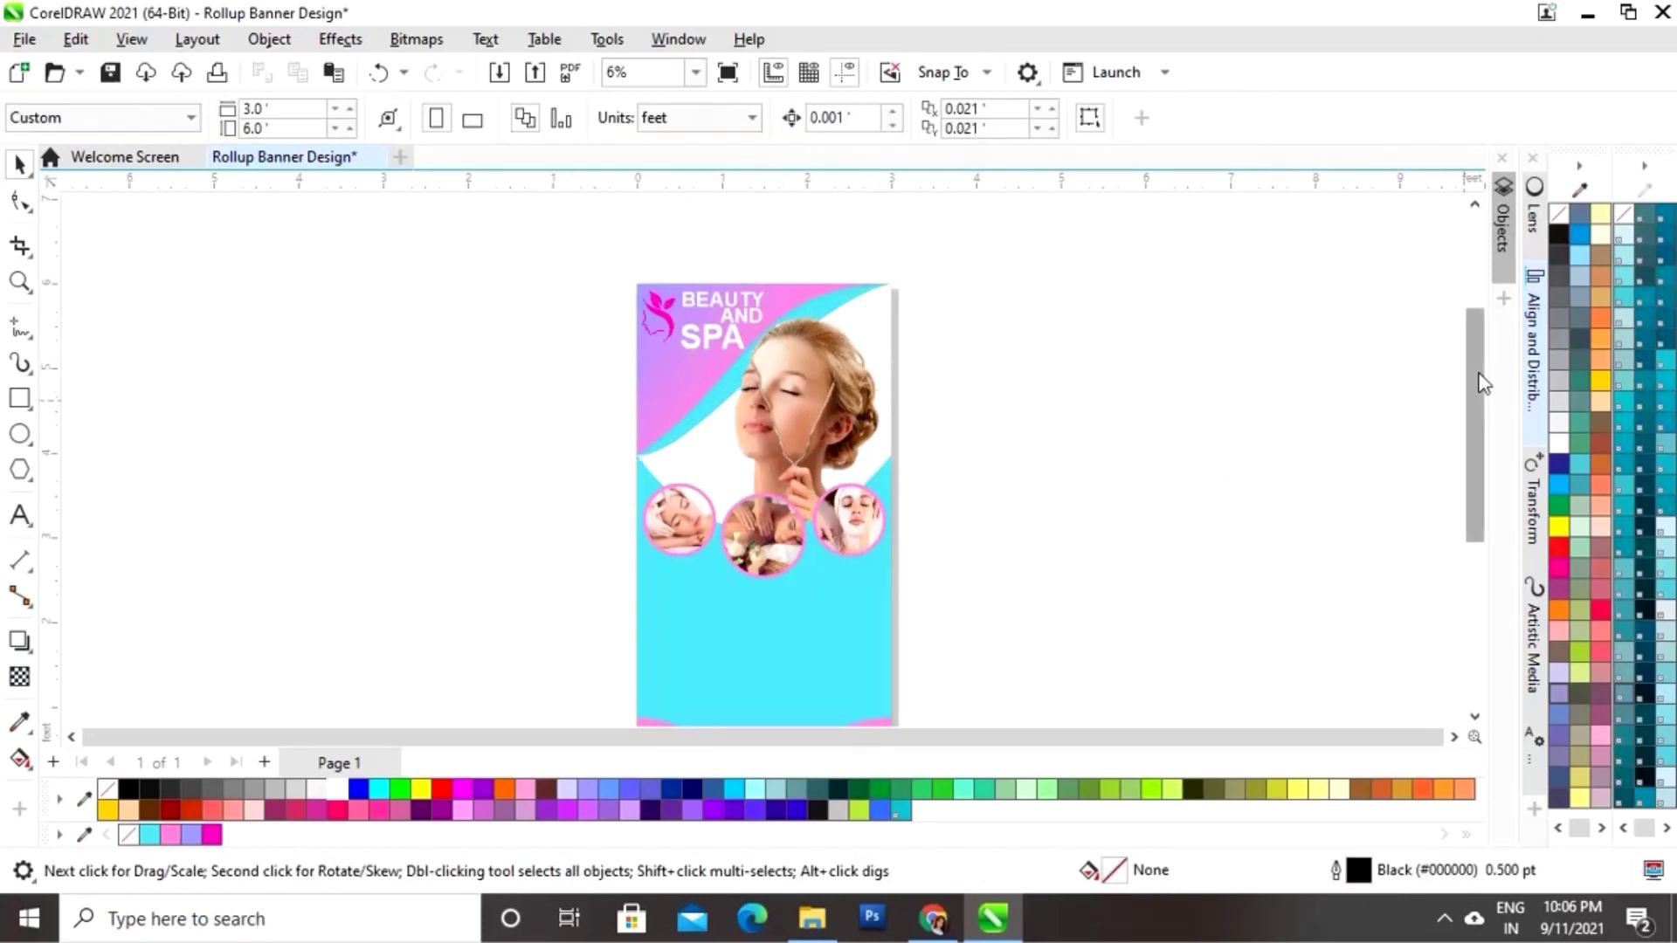
pyautogui.scroll(-1, 1482, 383)
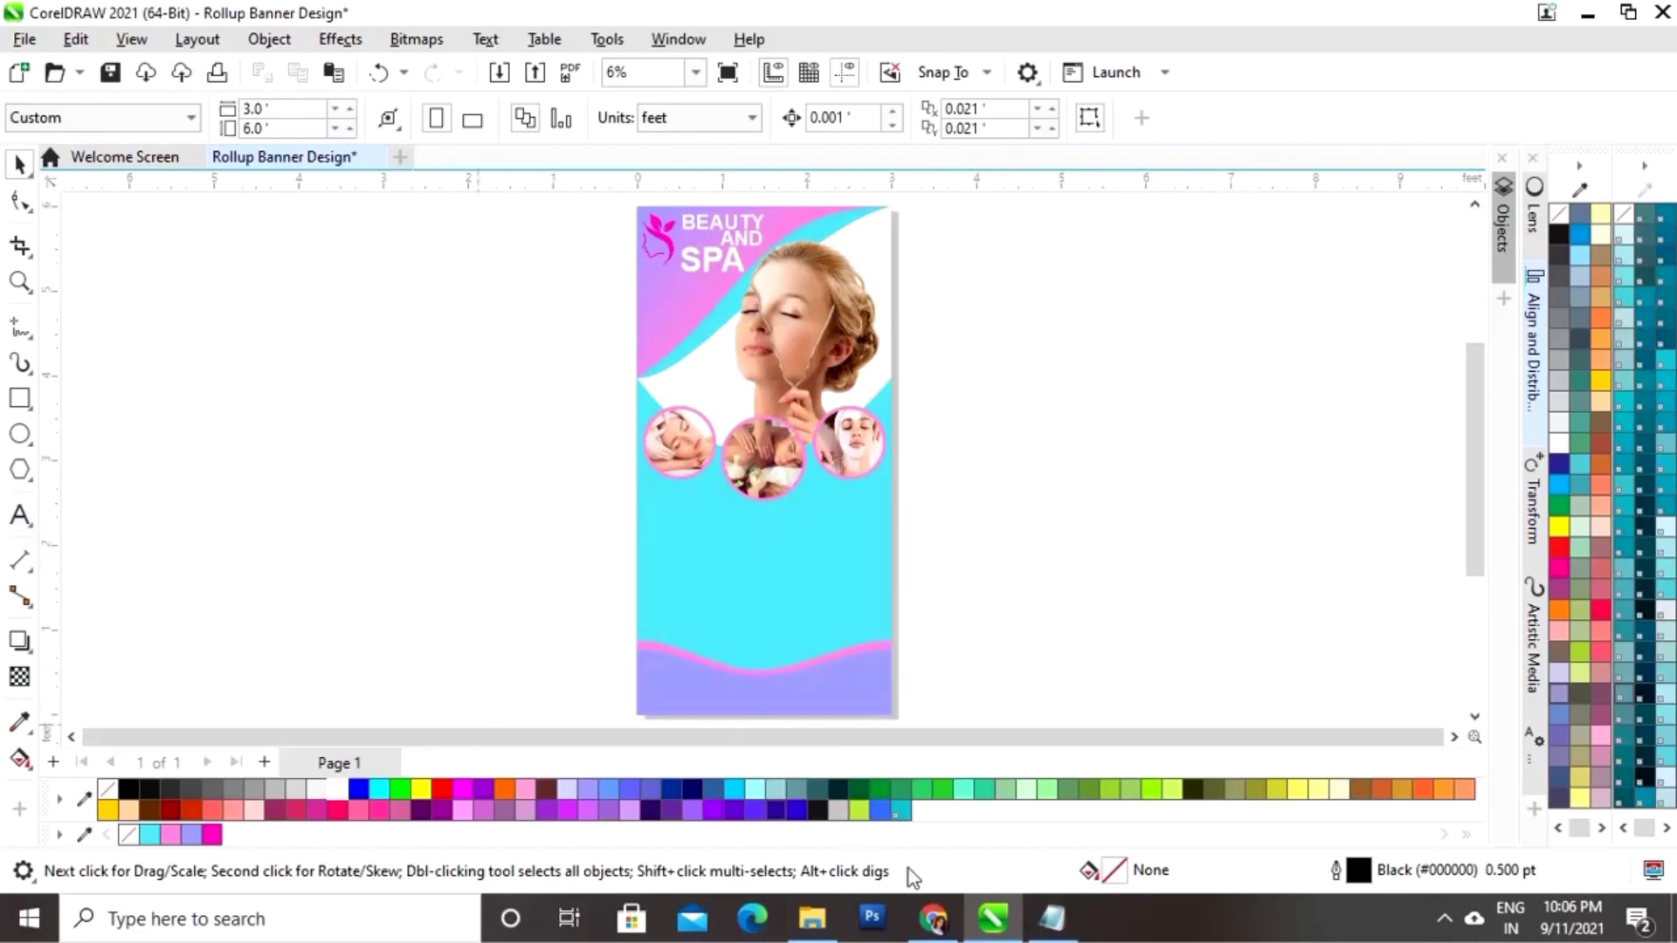
# Step: Paste the LOREM IPSUM DOLOR SIT AMET line from Notepad below the circles and scale it down
pyautogui.click(1052, 919)
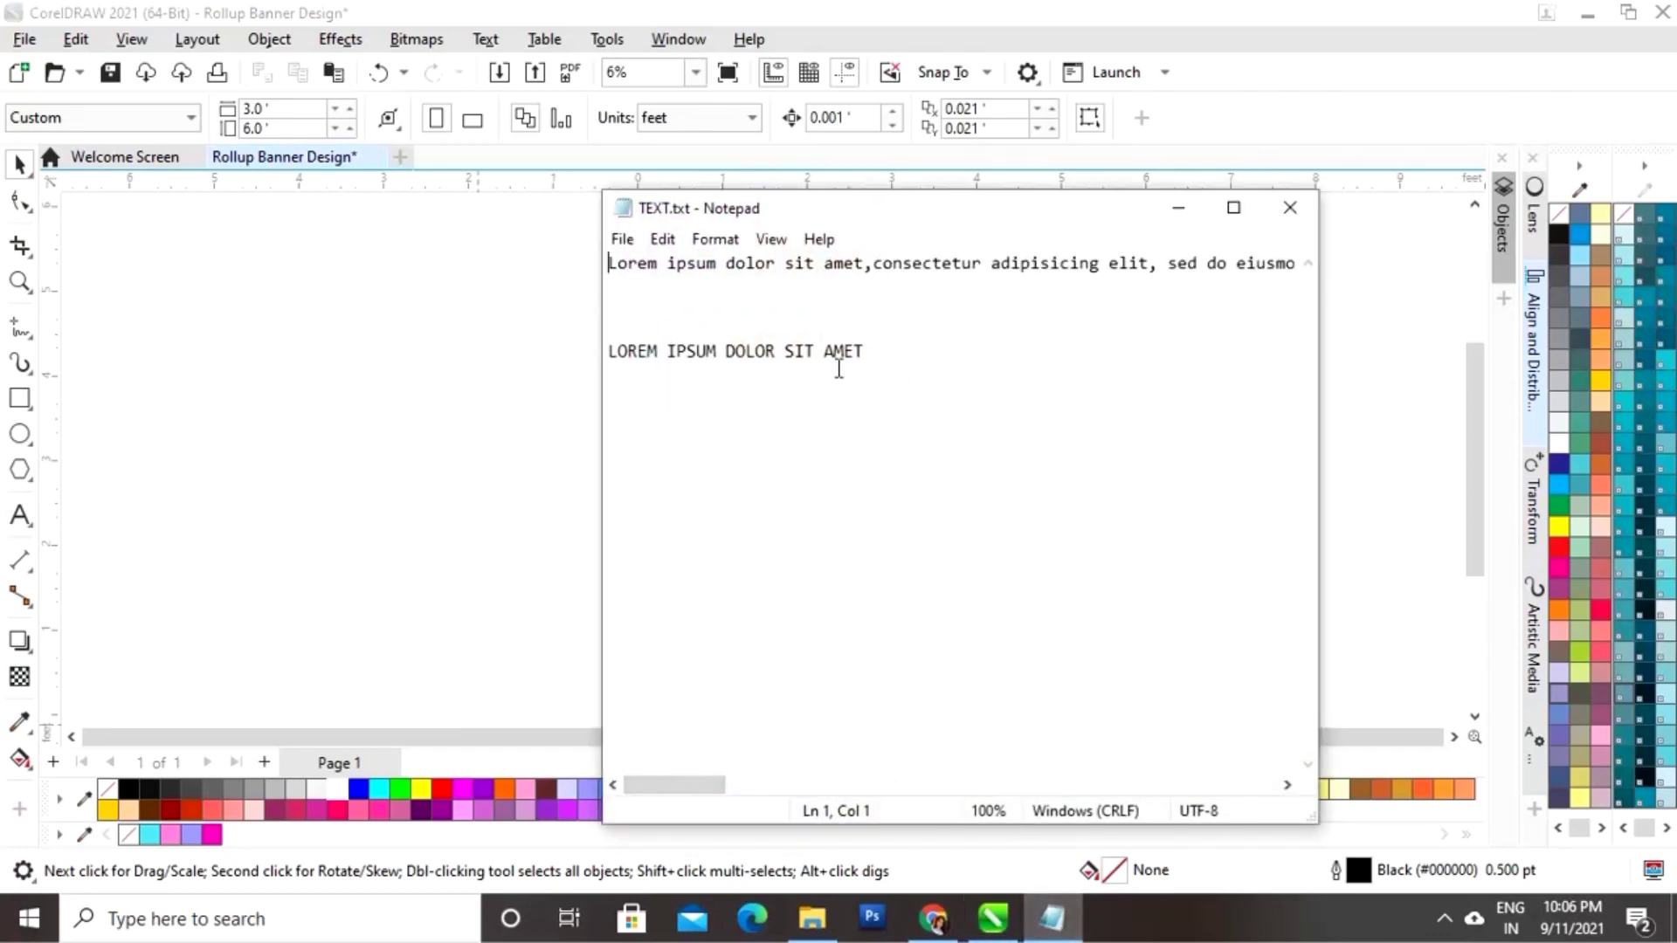
pyautogui.moveTo(870, 352); pyautogui.dragTo(575, 348)
pyautogui.hotkey('ctrl', 'c')
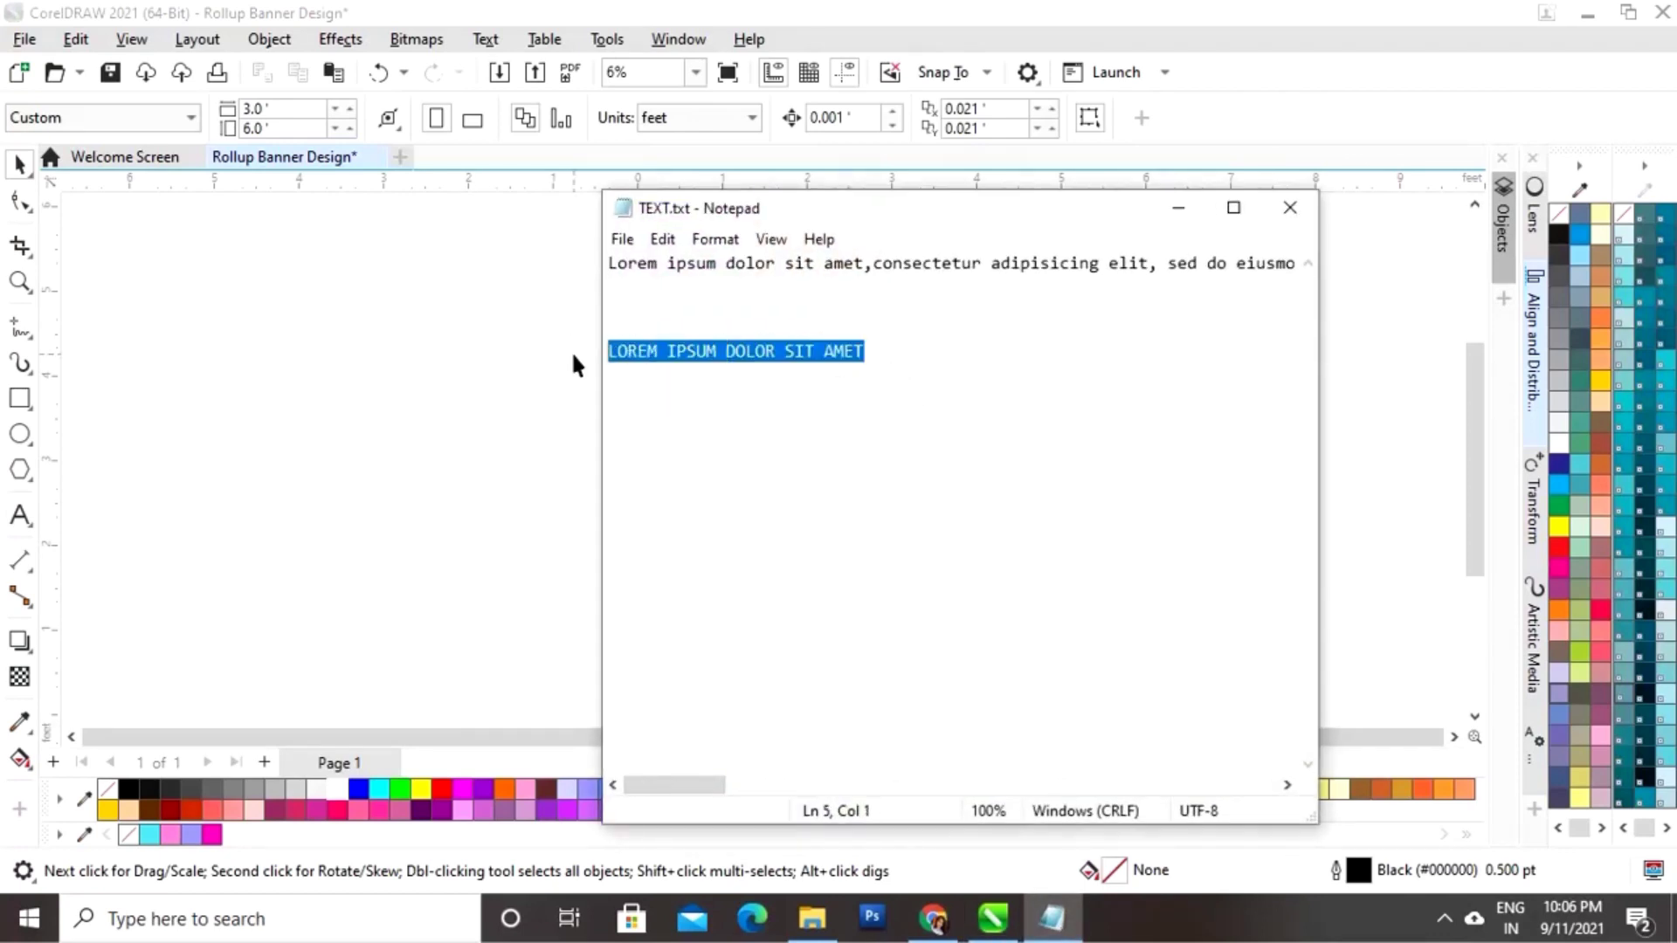
pyautogui.click(1377, 456)
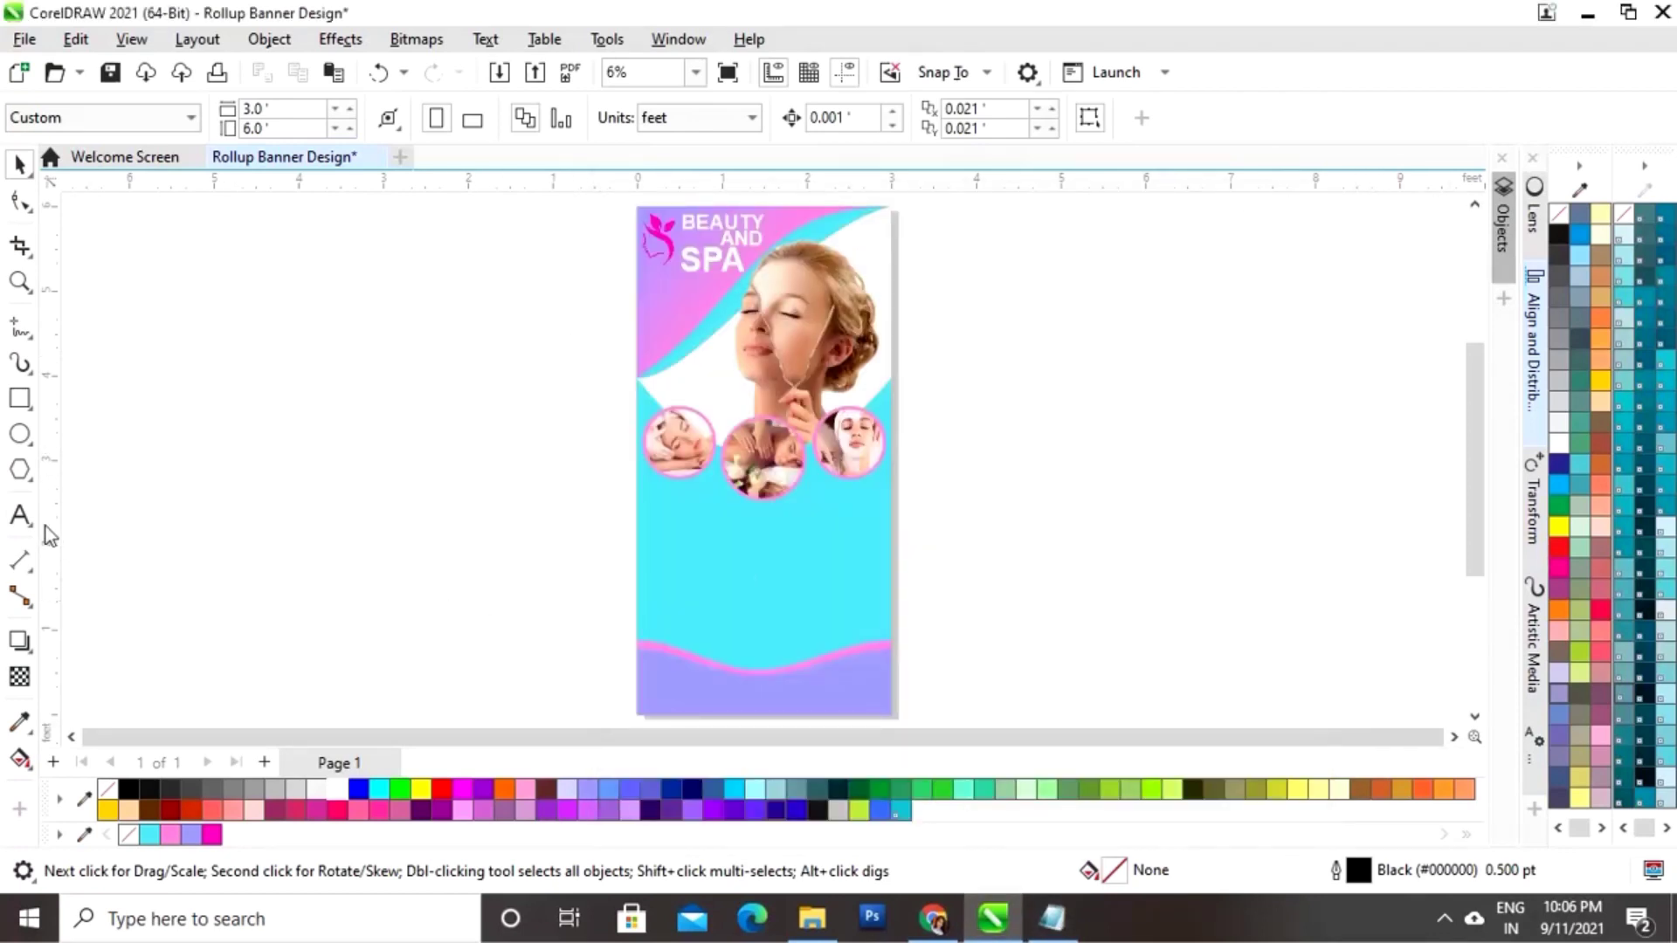
pyautogui.click(20, 515)
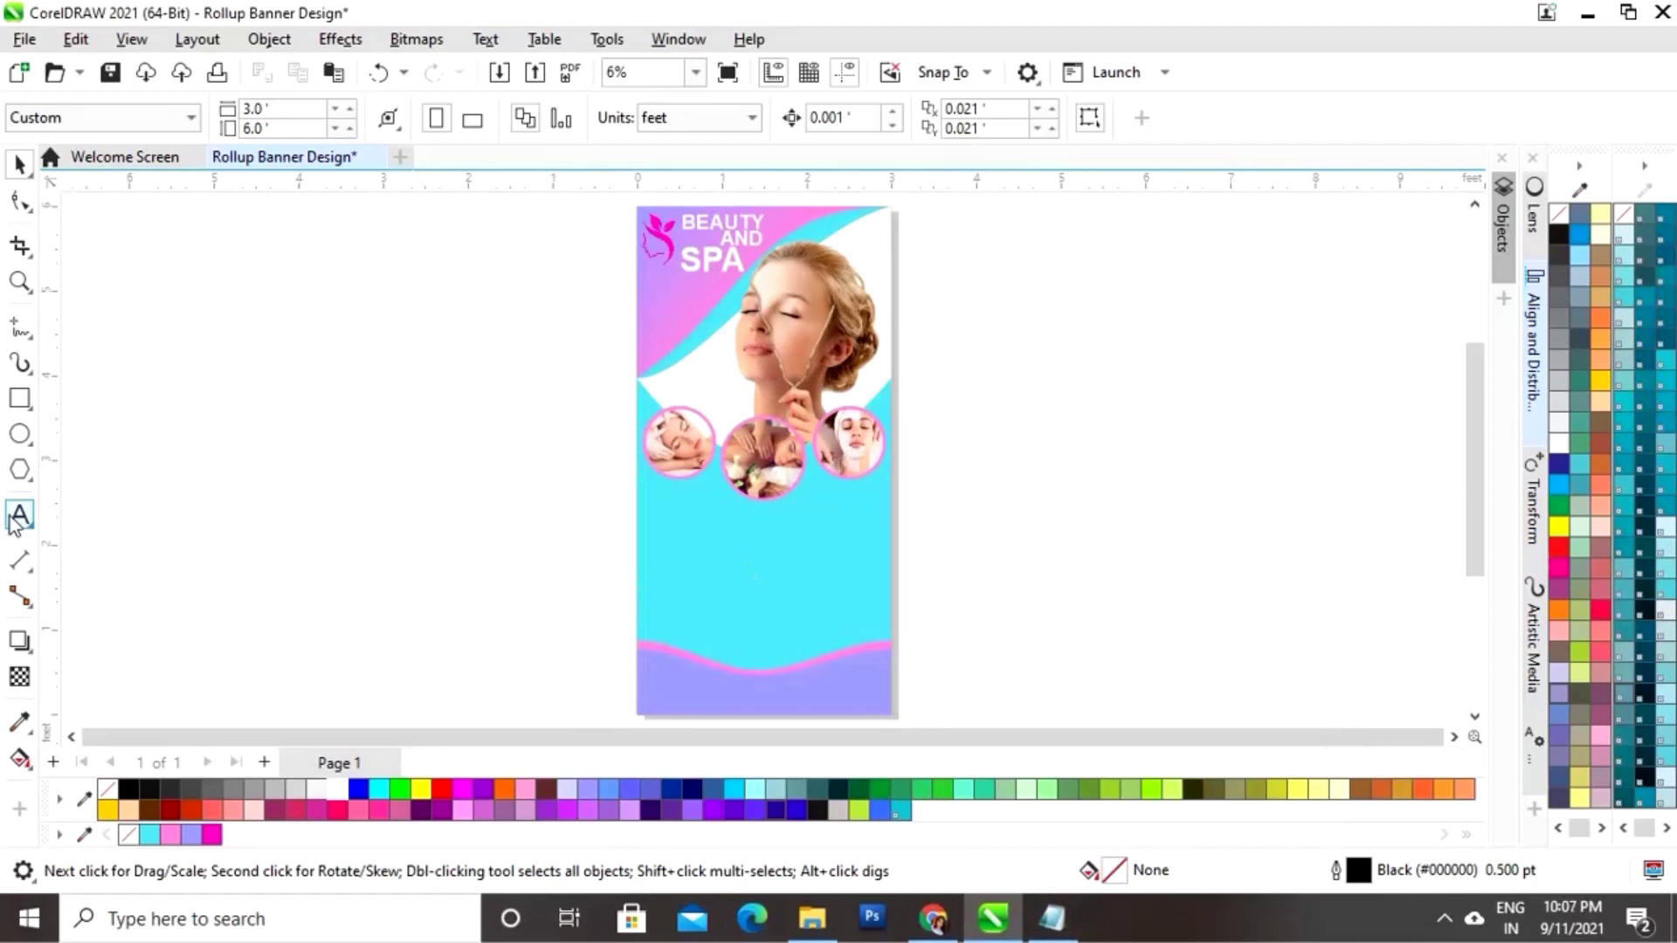
pyautogui.click(661, 547)
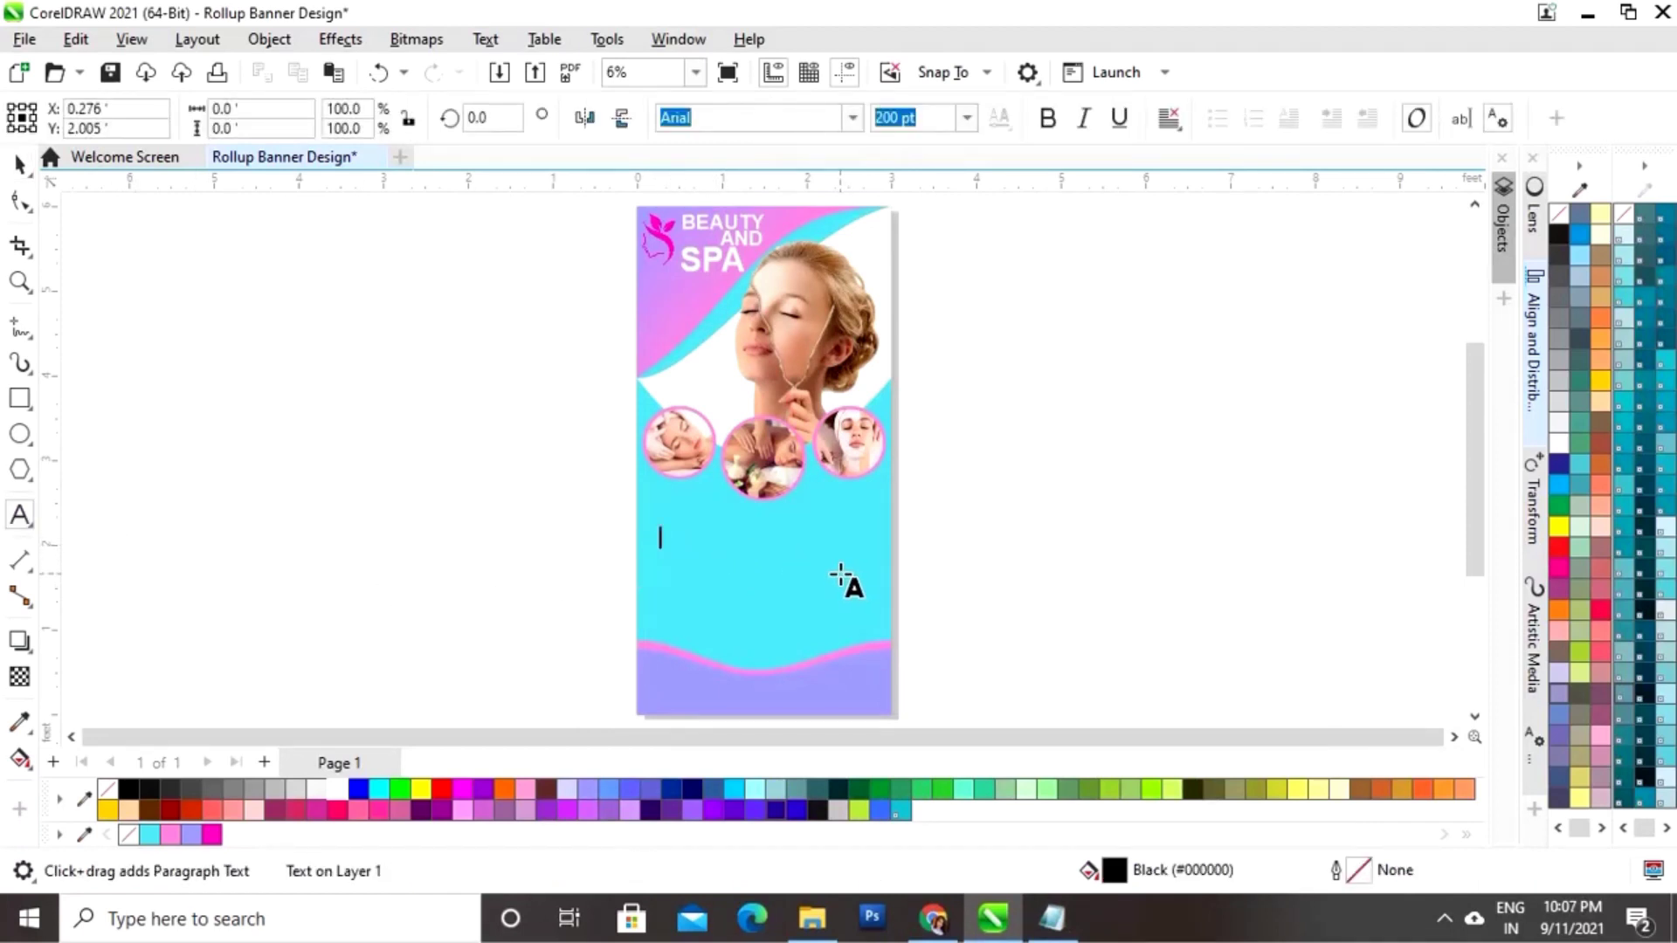
pyautogui.hotkey('ctrl', 'v')
pyautogui.click(18, 166)
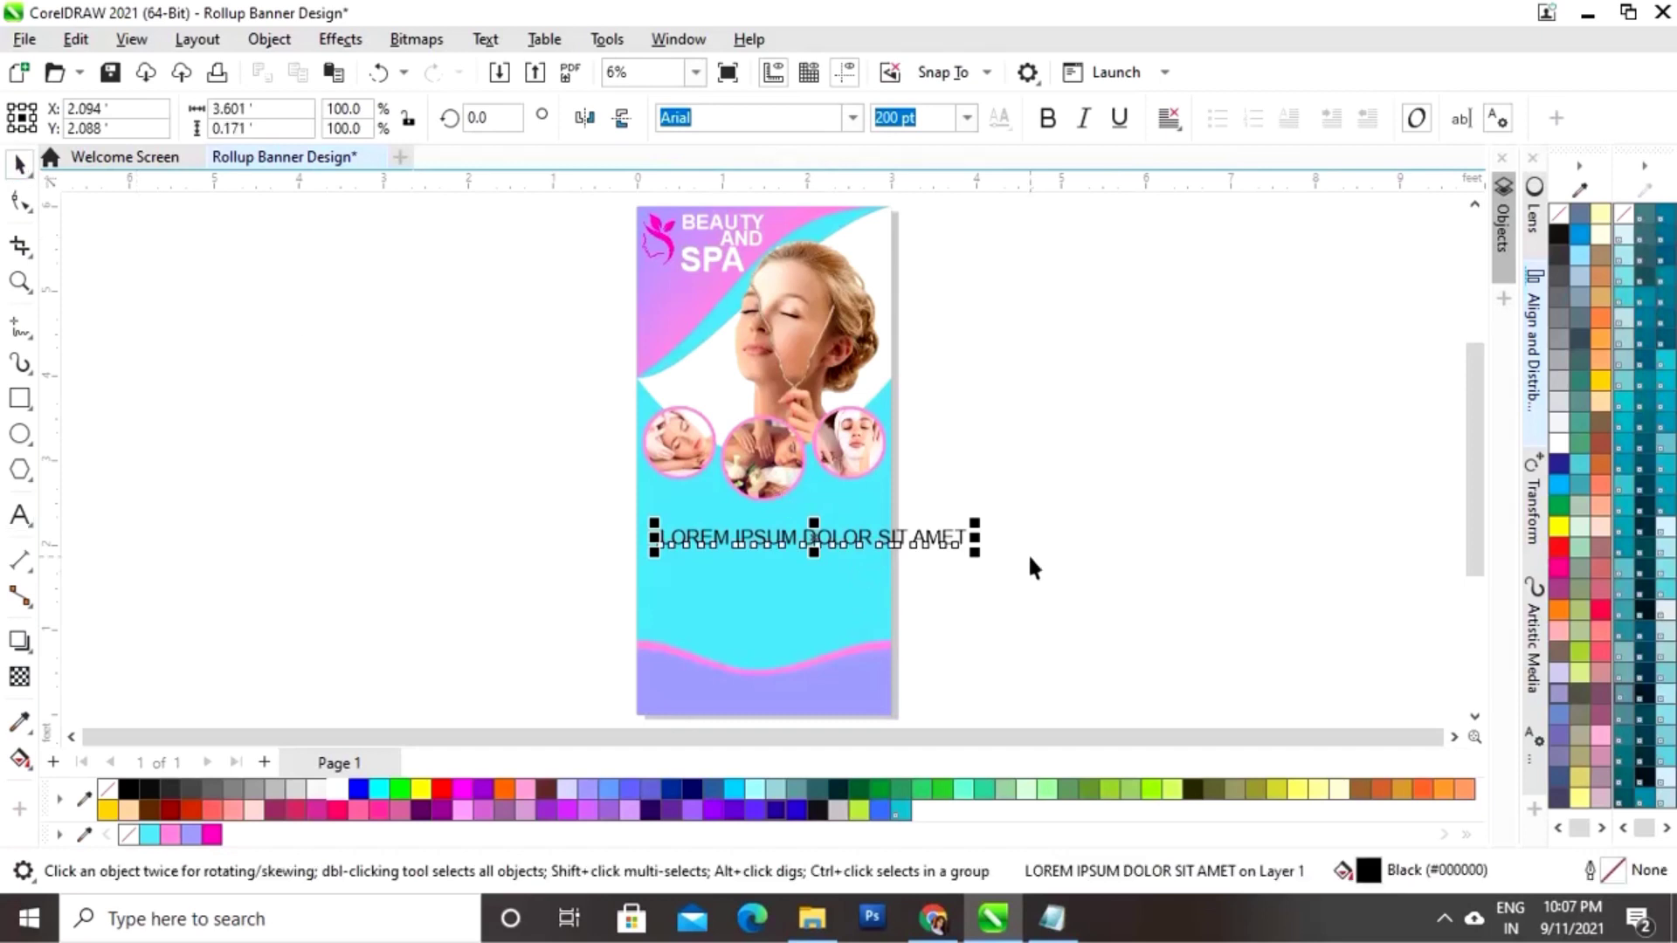
pyautogui.moveTo(977, 528); pyautogui.dragTo(912, 524)
pyautogui.moveTo(773, 538); pyautogui.dragTo(767, 526)
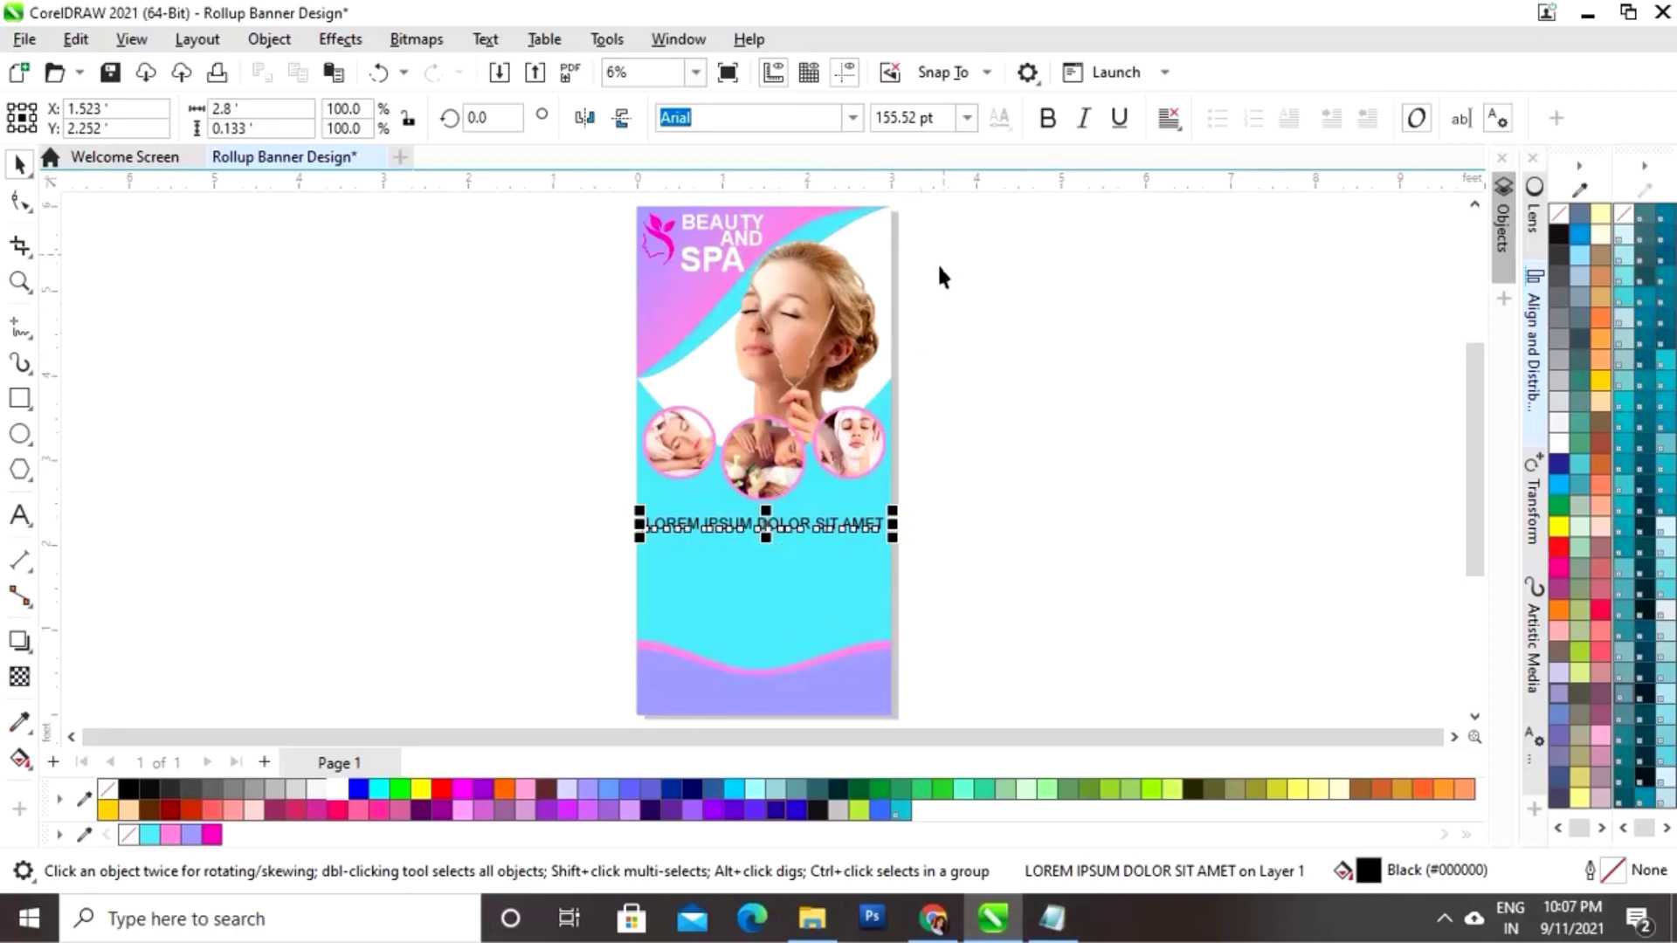
# Step: Make the line bold, underlined and magenta, about 147 pt, centred below the circles
pyautogui.click(1045, 118)
pyautogui.click(1119, 118)
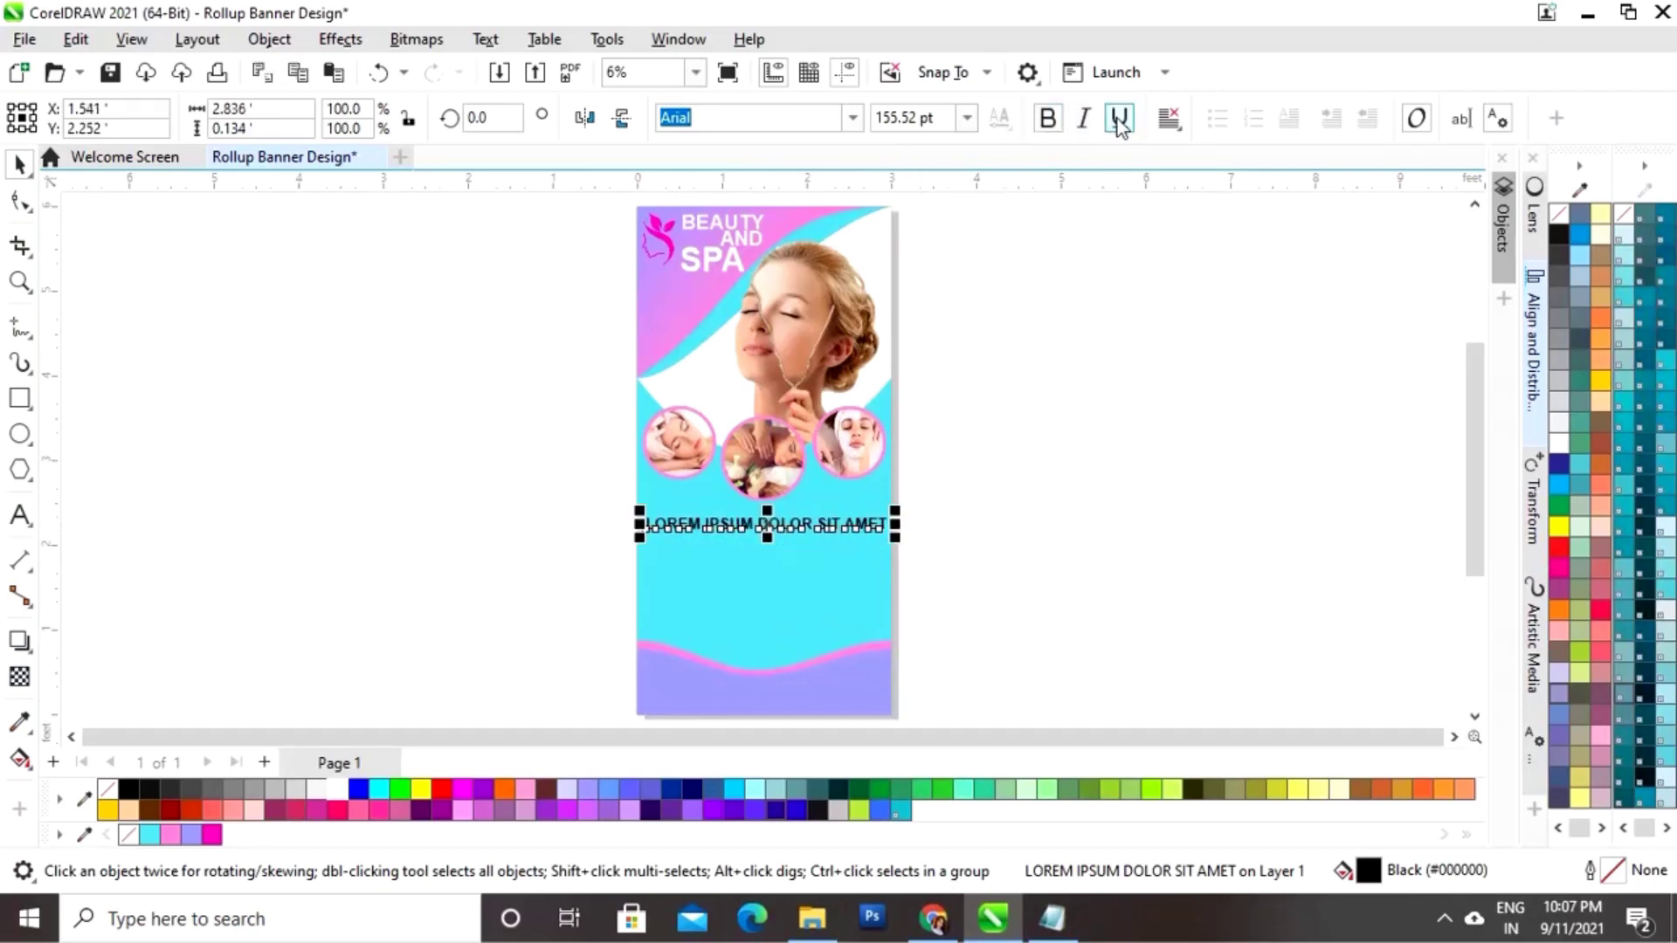
pyautogui.moveTo(556, 812); pyautogui.dragTo(242, 843)
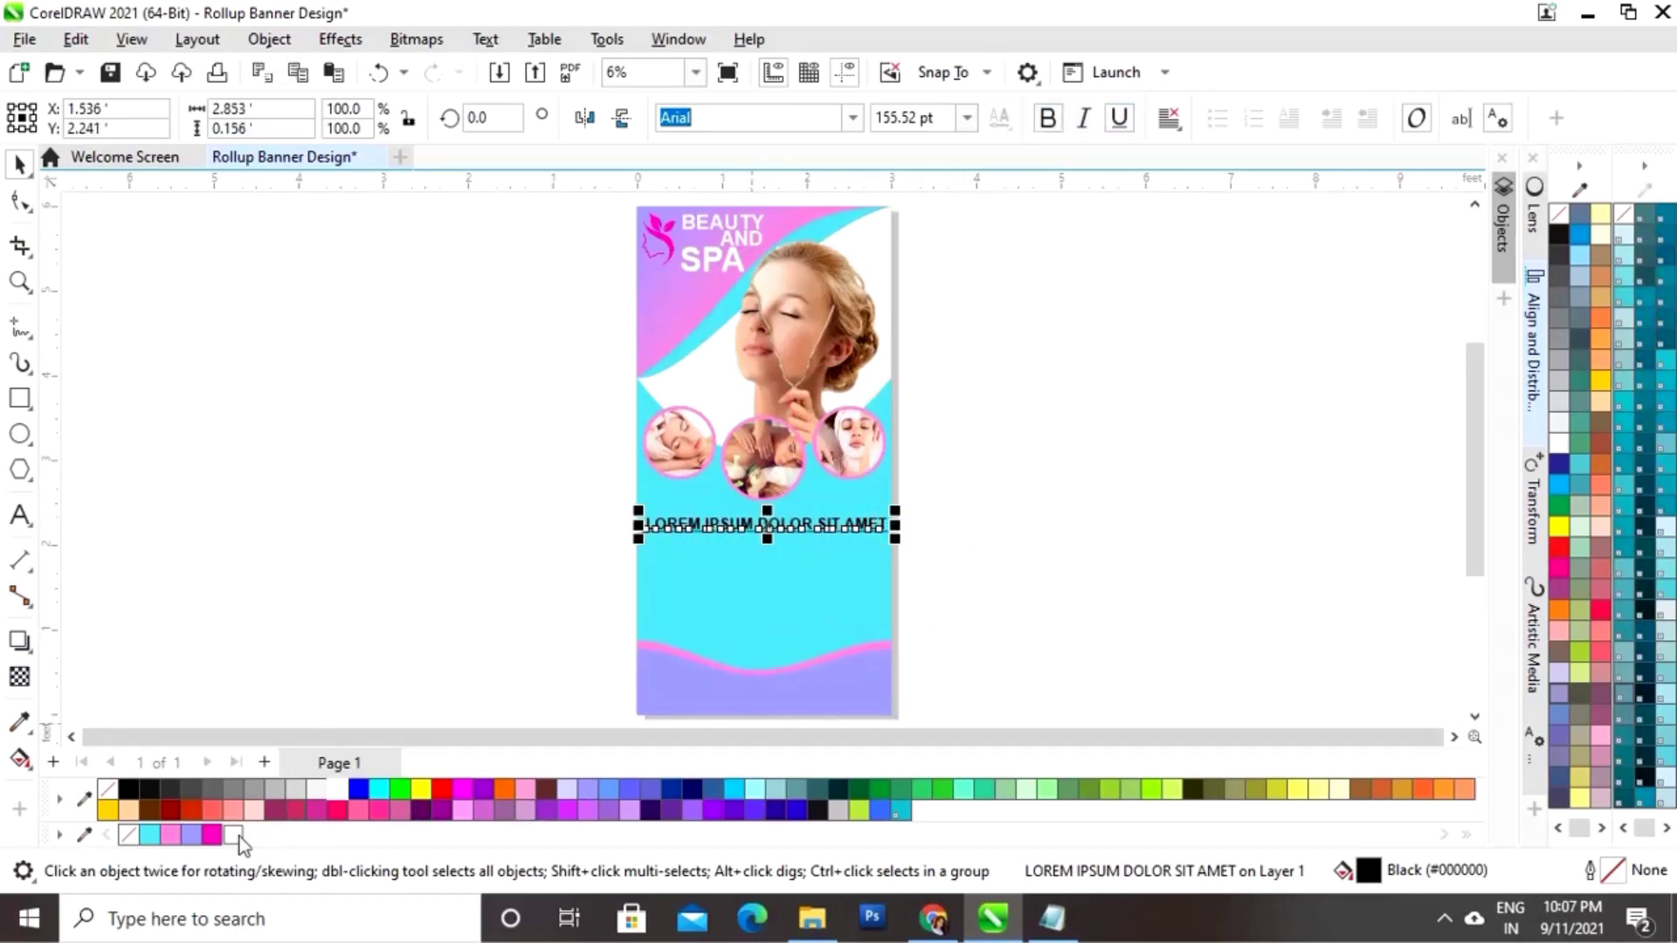
pyautogui.click(212, 836)
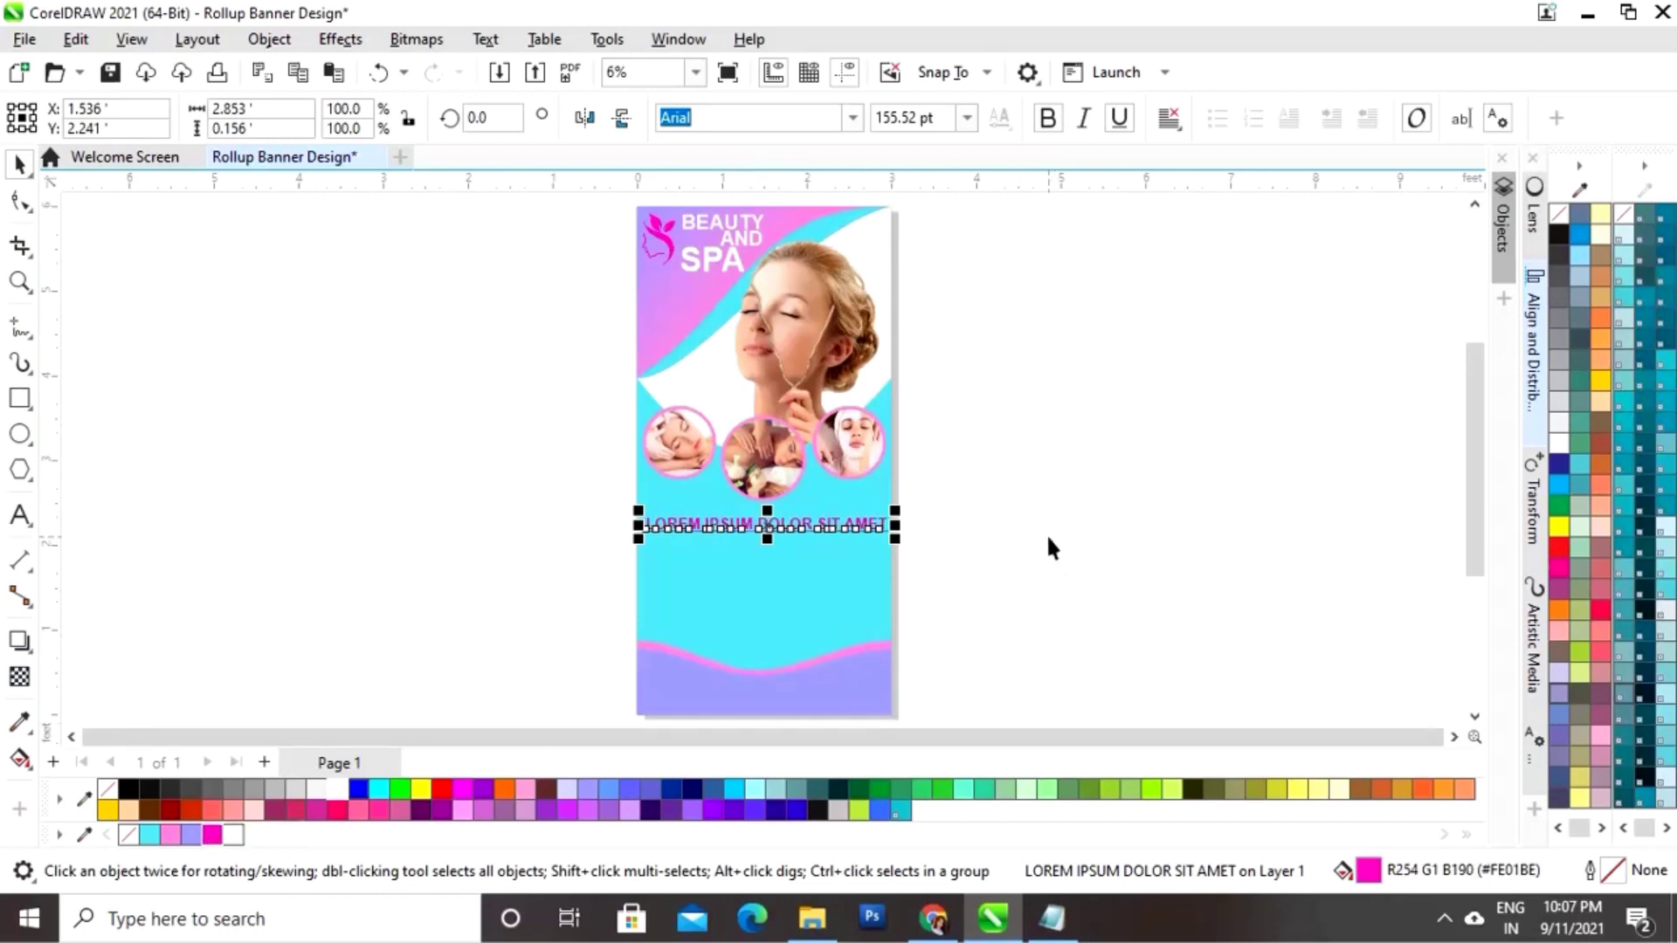
pyautogui.moveTo(902, 514); pyautogui.dragTo(880, 513)
pyautogui.moveTo(760, 529); pyautogui.dragTo(763, 527)
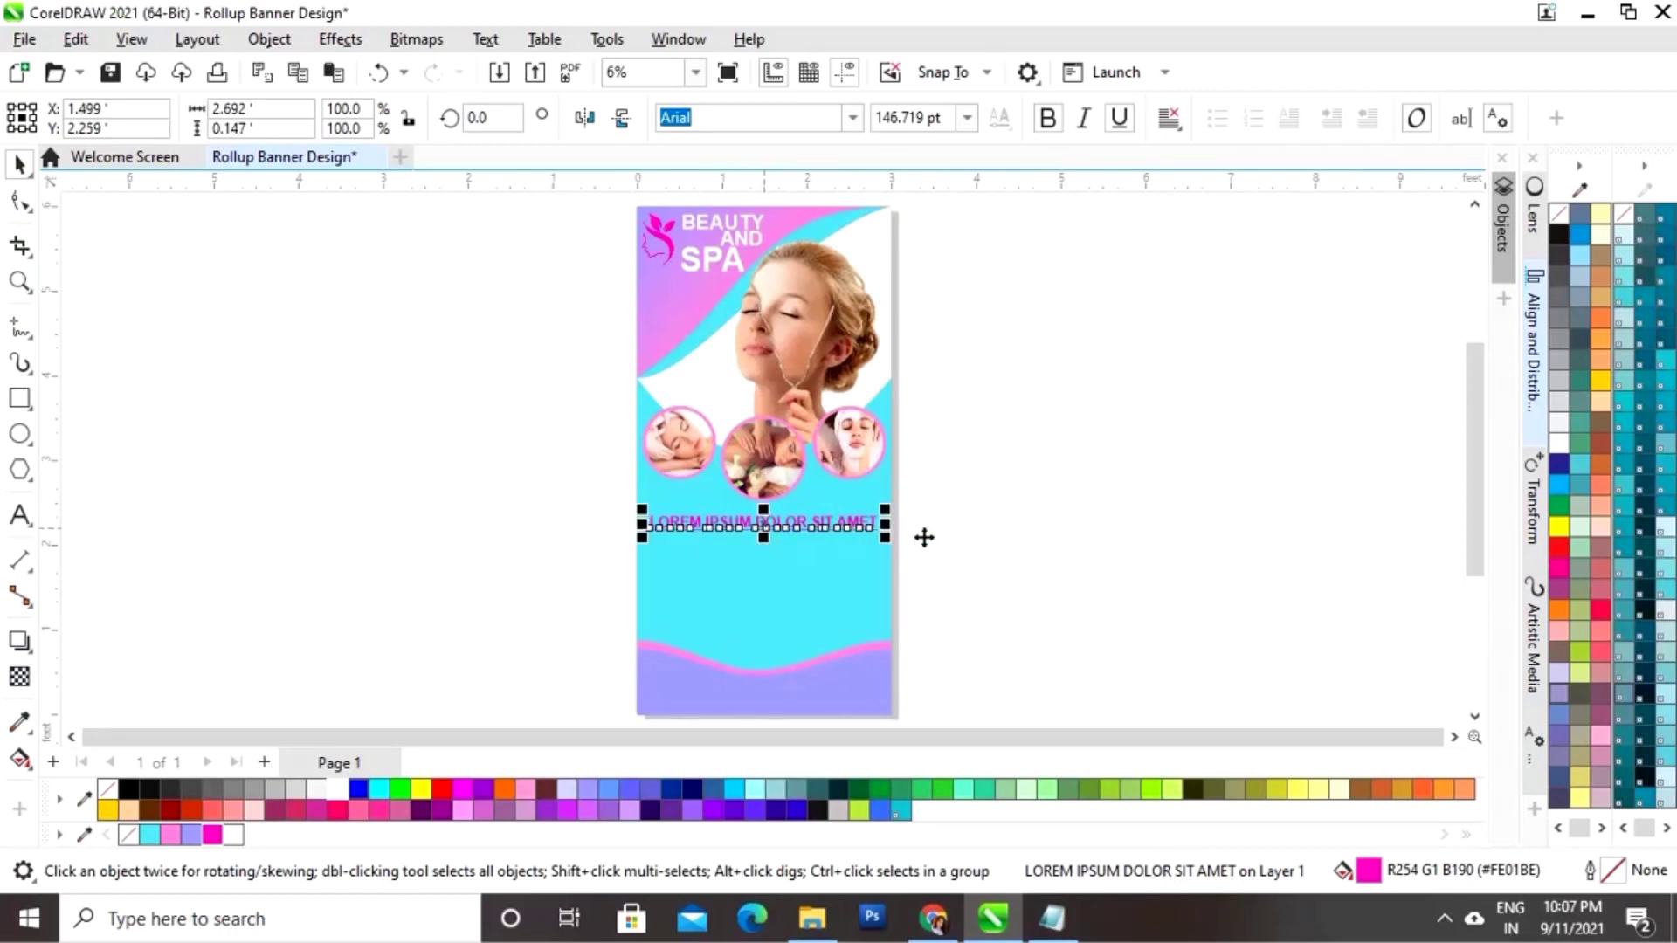
pyautogui.click(1012, 544)
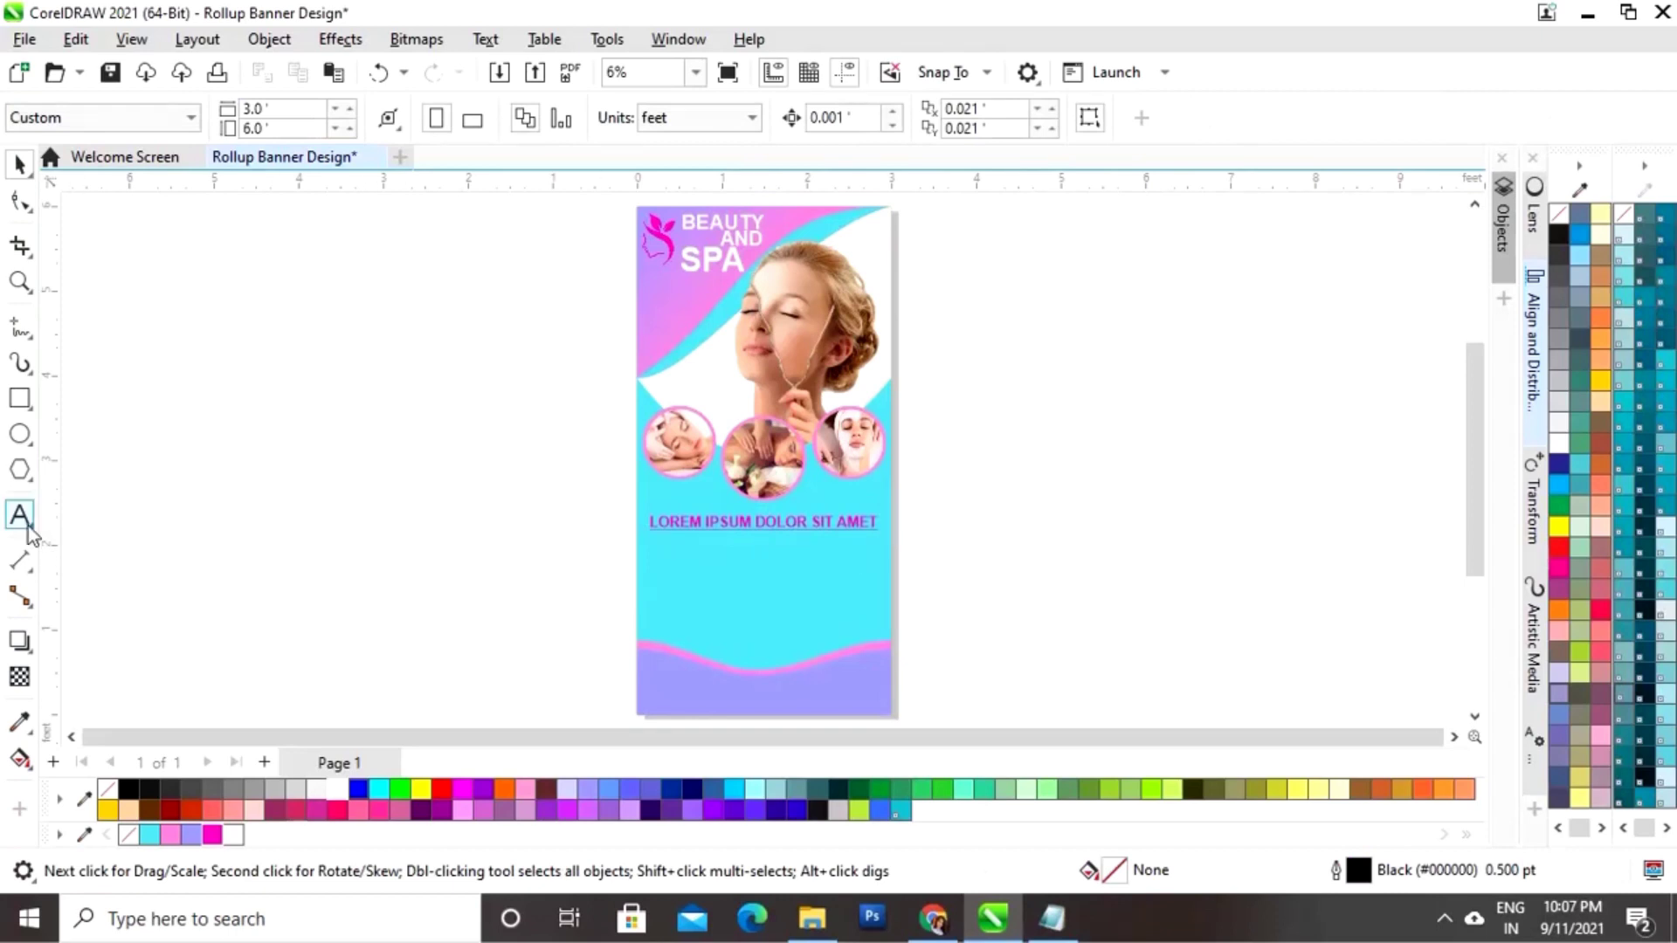
# Step: Copy the first lorem ipsum paragraph from Notepad and draw a 2.75 × 0.91 ft text frame below
pyautogui.click(1051, 932)
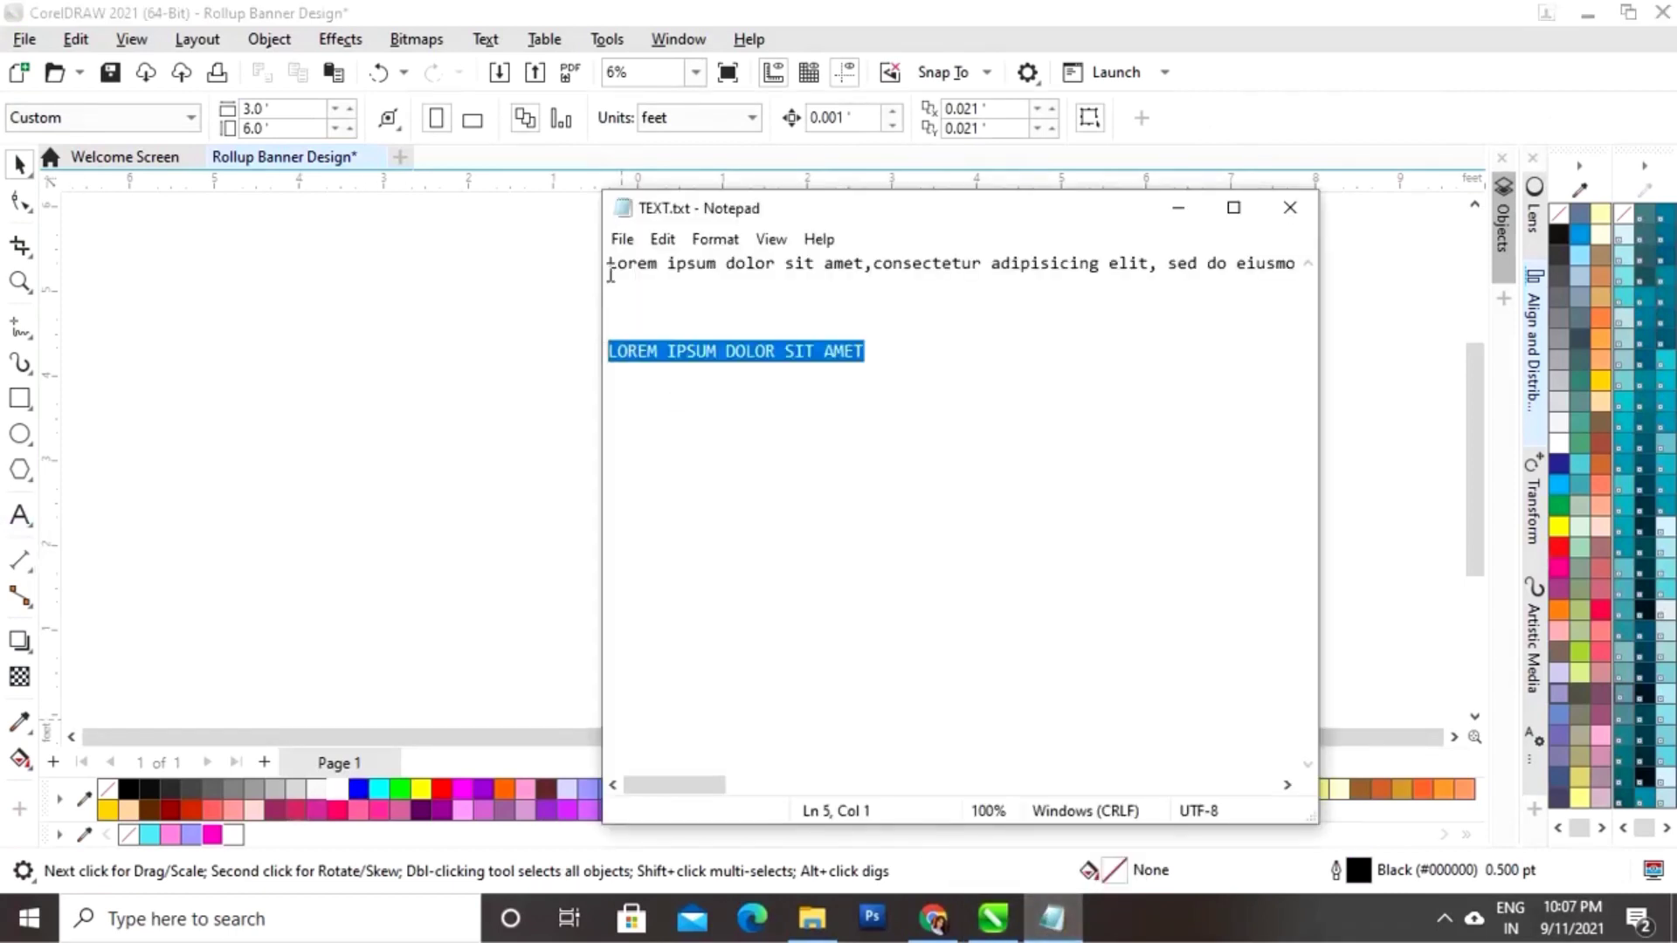
pyautogui.moveTo(611, 276); pyautogui.dragTo(1406, 260)
pyautogui.hotkey('ctrl', 'c')
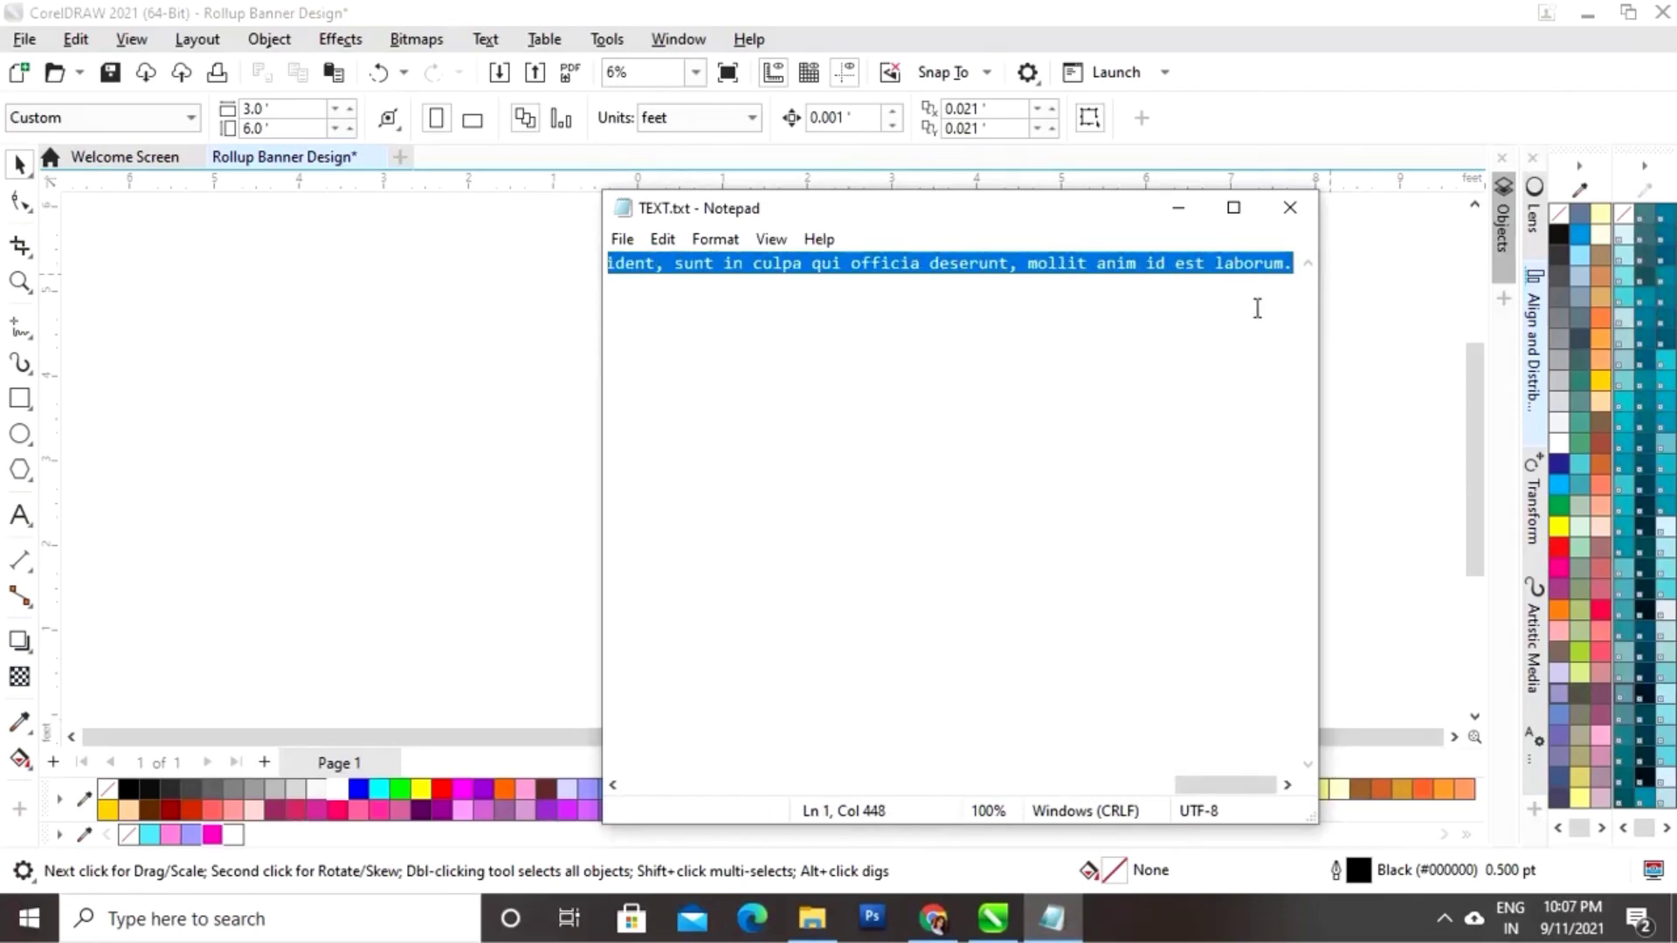
pyautogui.click(1178, 208)
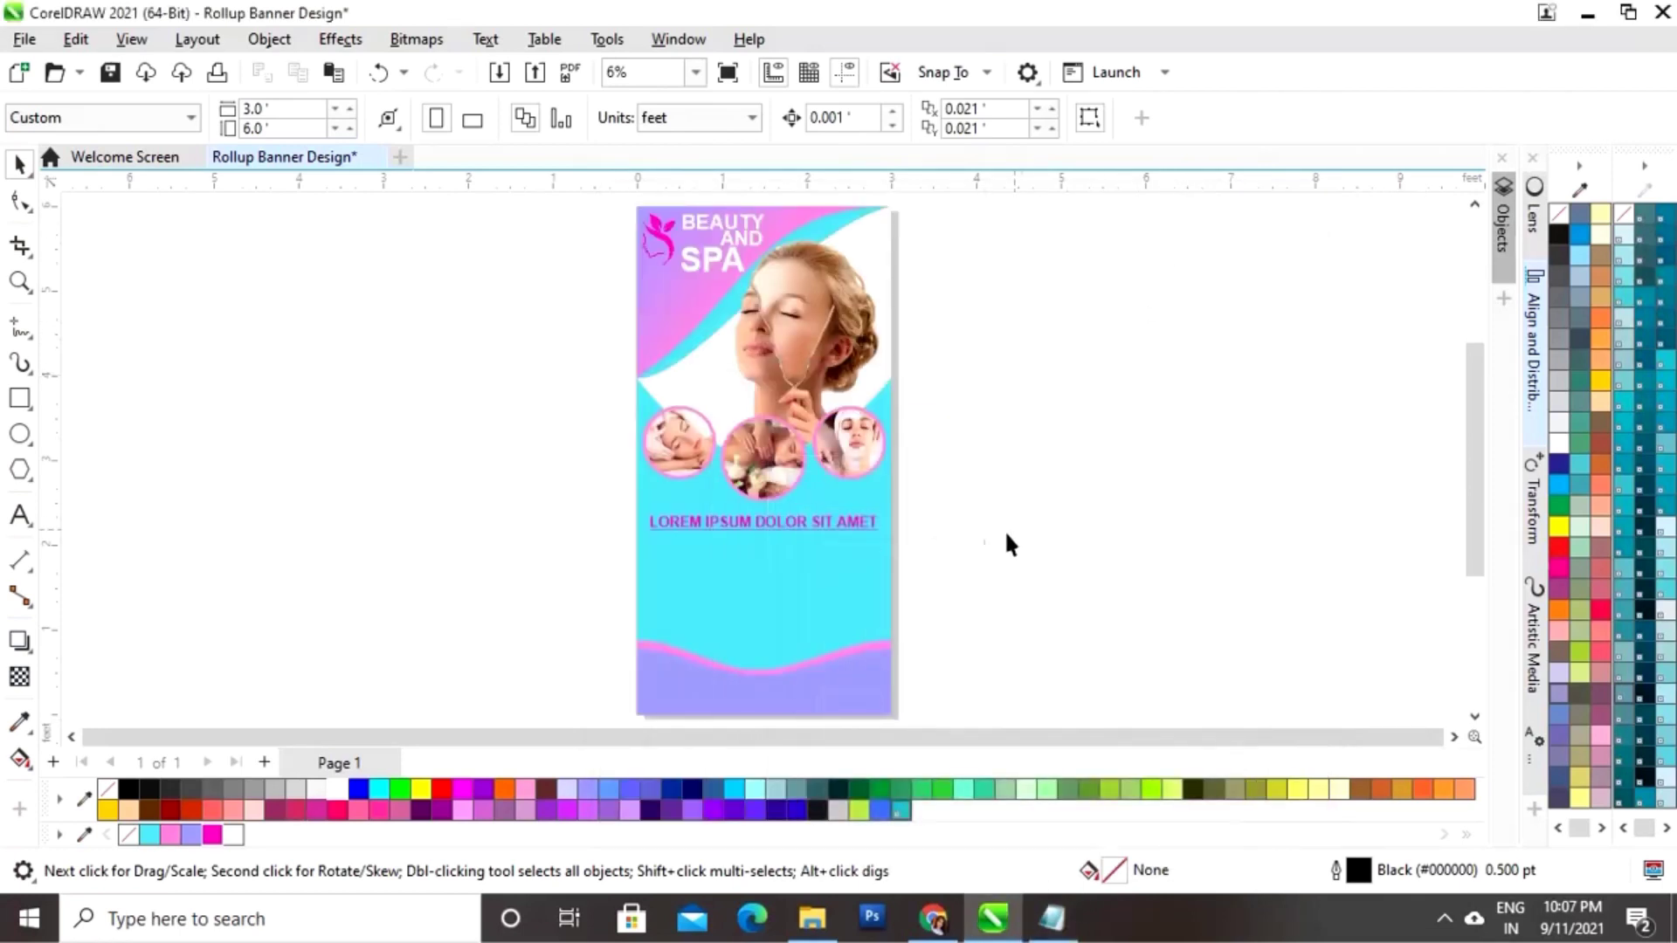
pyautogui.click(19, 515)
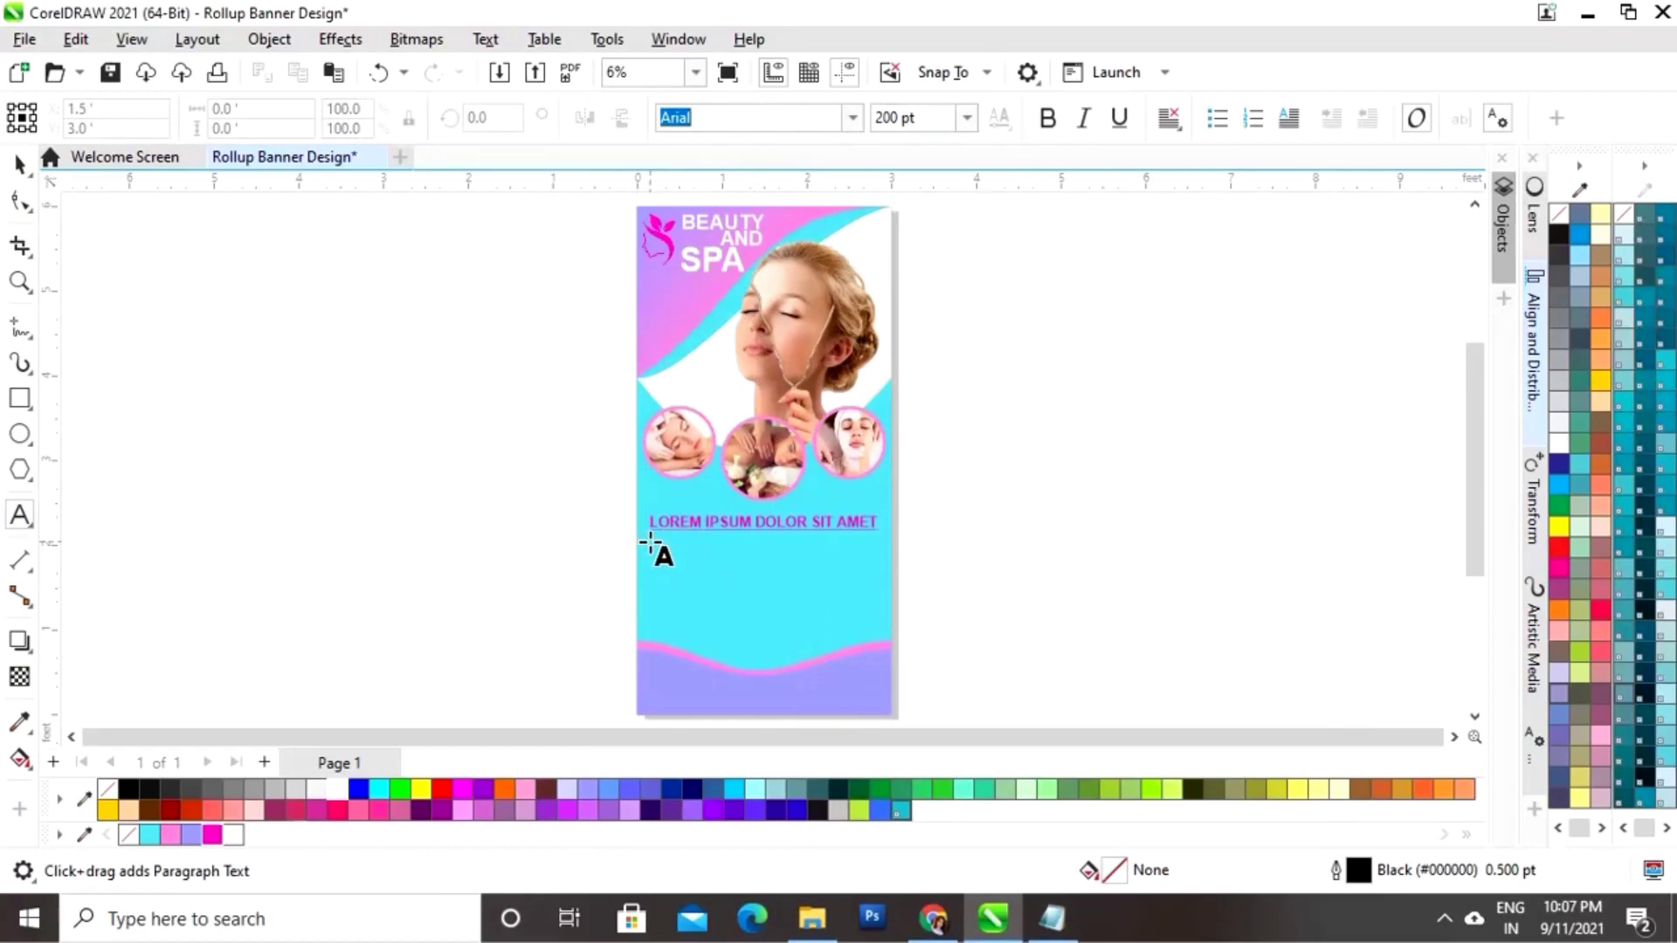
pyautogui.moveTo(647, 545); pyautogui.dragTo(882, 623)
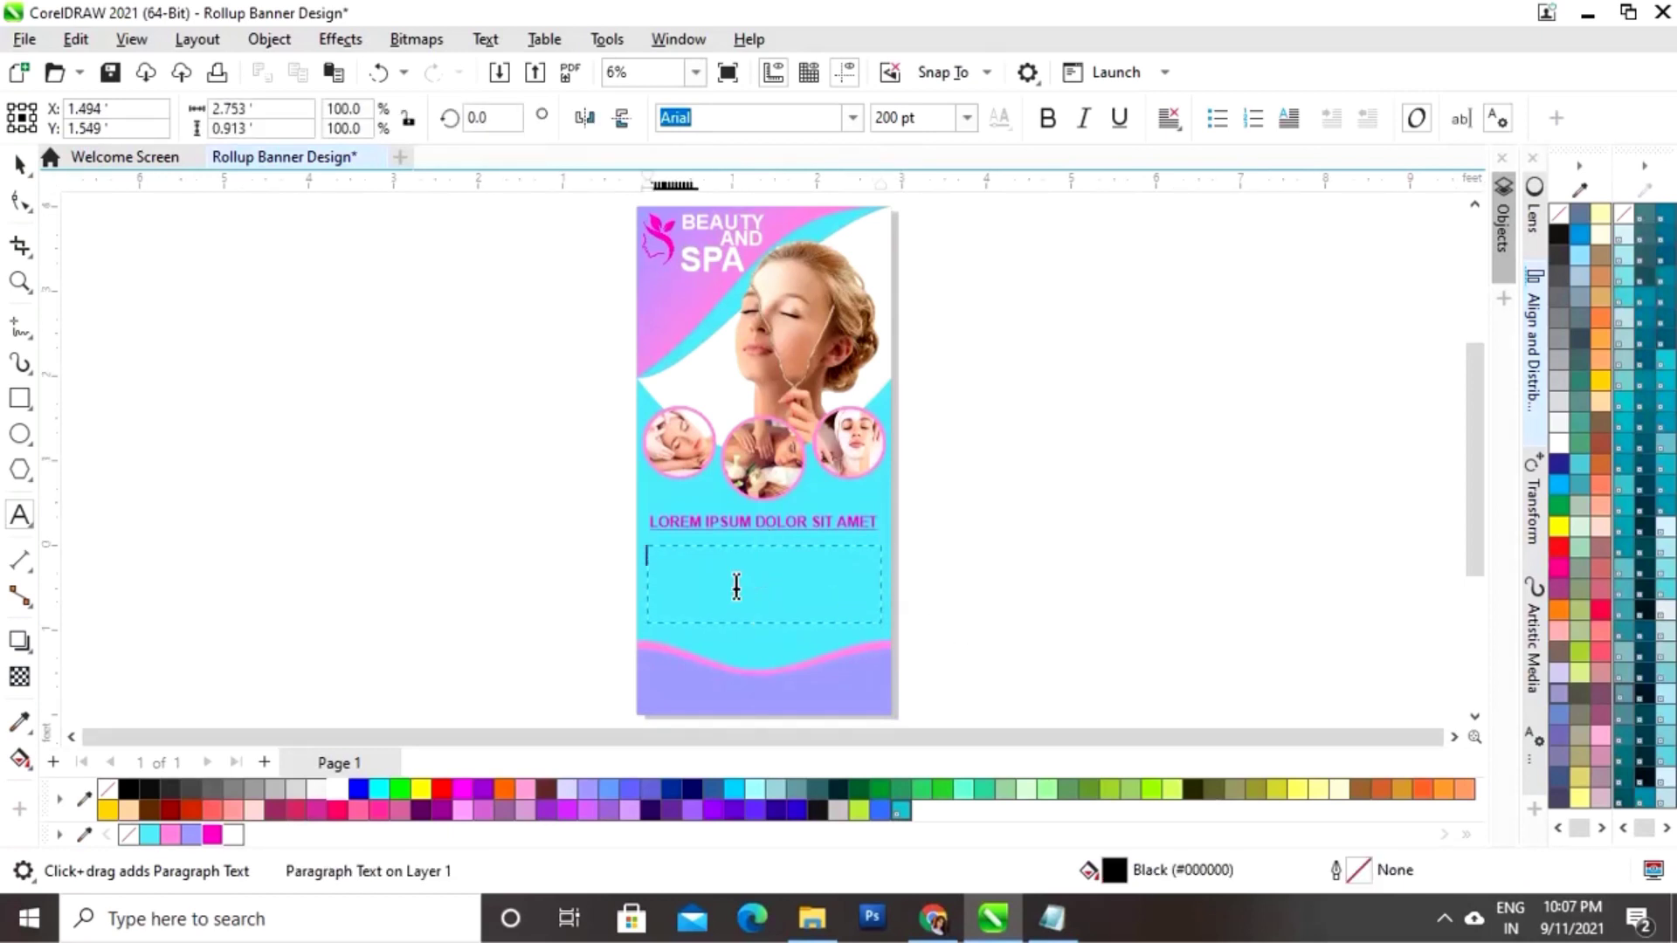
# Step: Paste the paragraph into the frame at 100 pt, fully justified and coloured white
pyautogui.hotkey('ctrl', 'v')
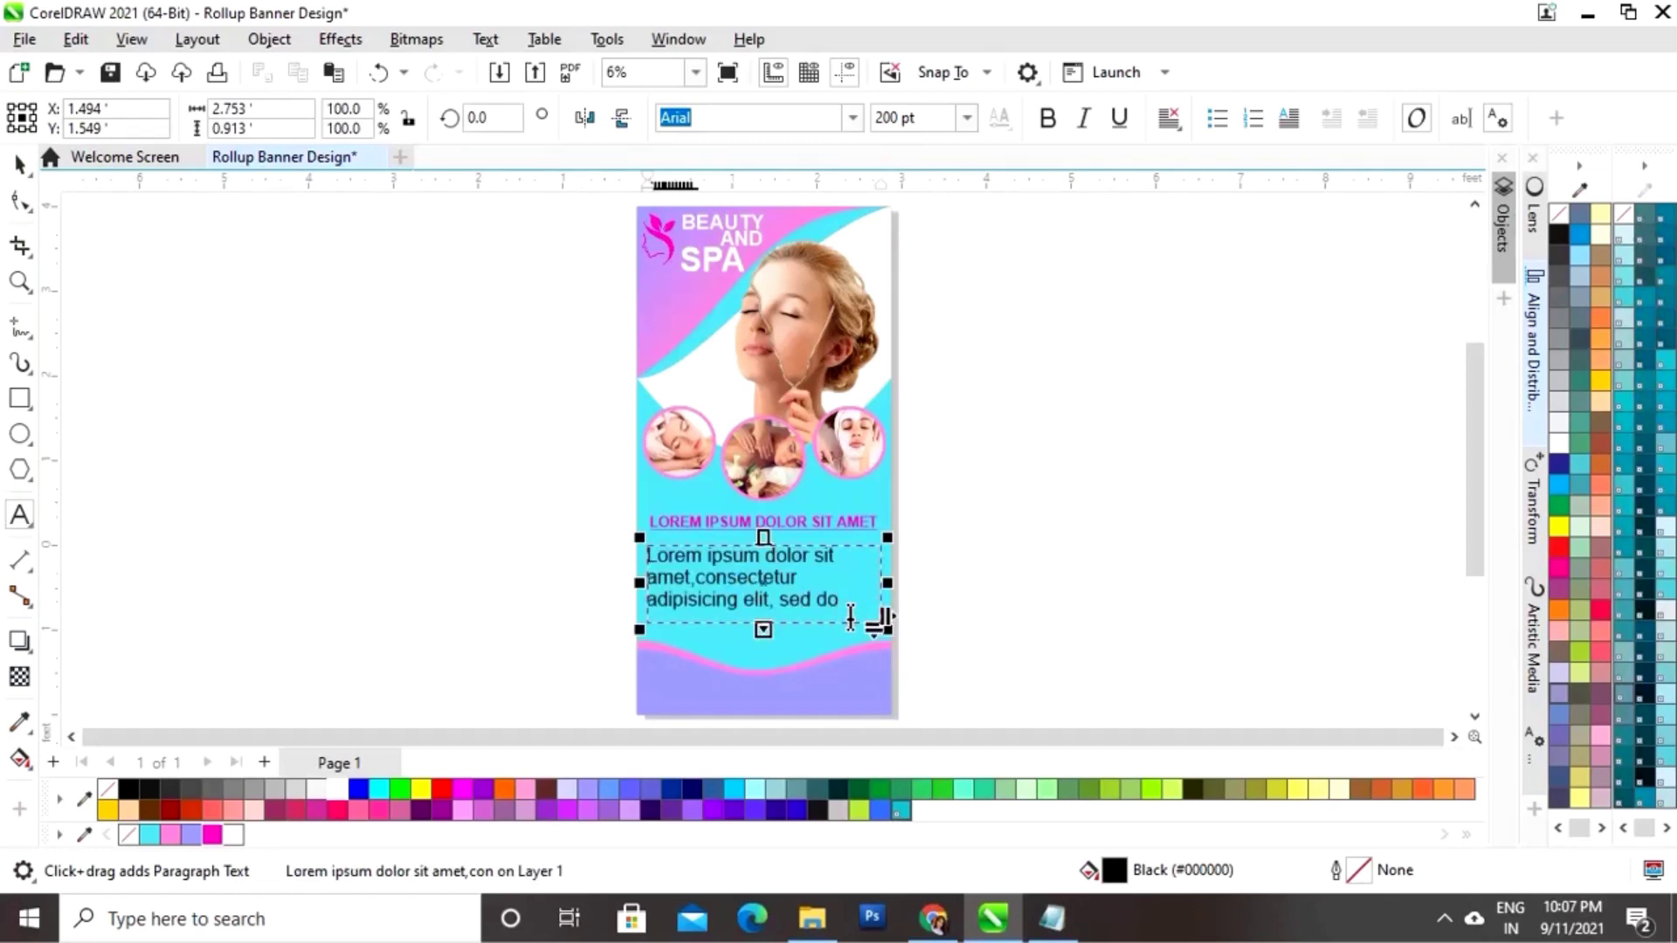
pyautogui.hotkey('ctrl', 'a')
pyautogui.click(967, 117)
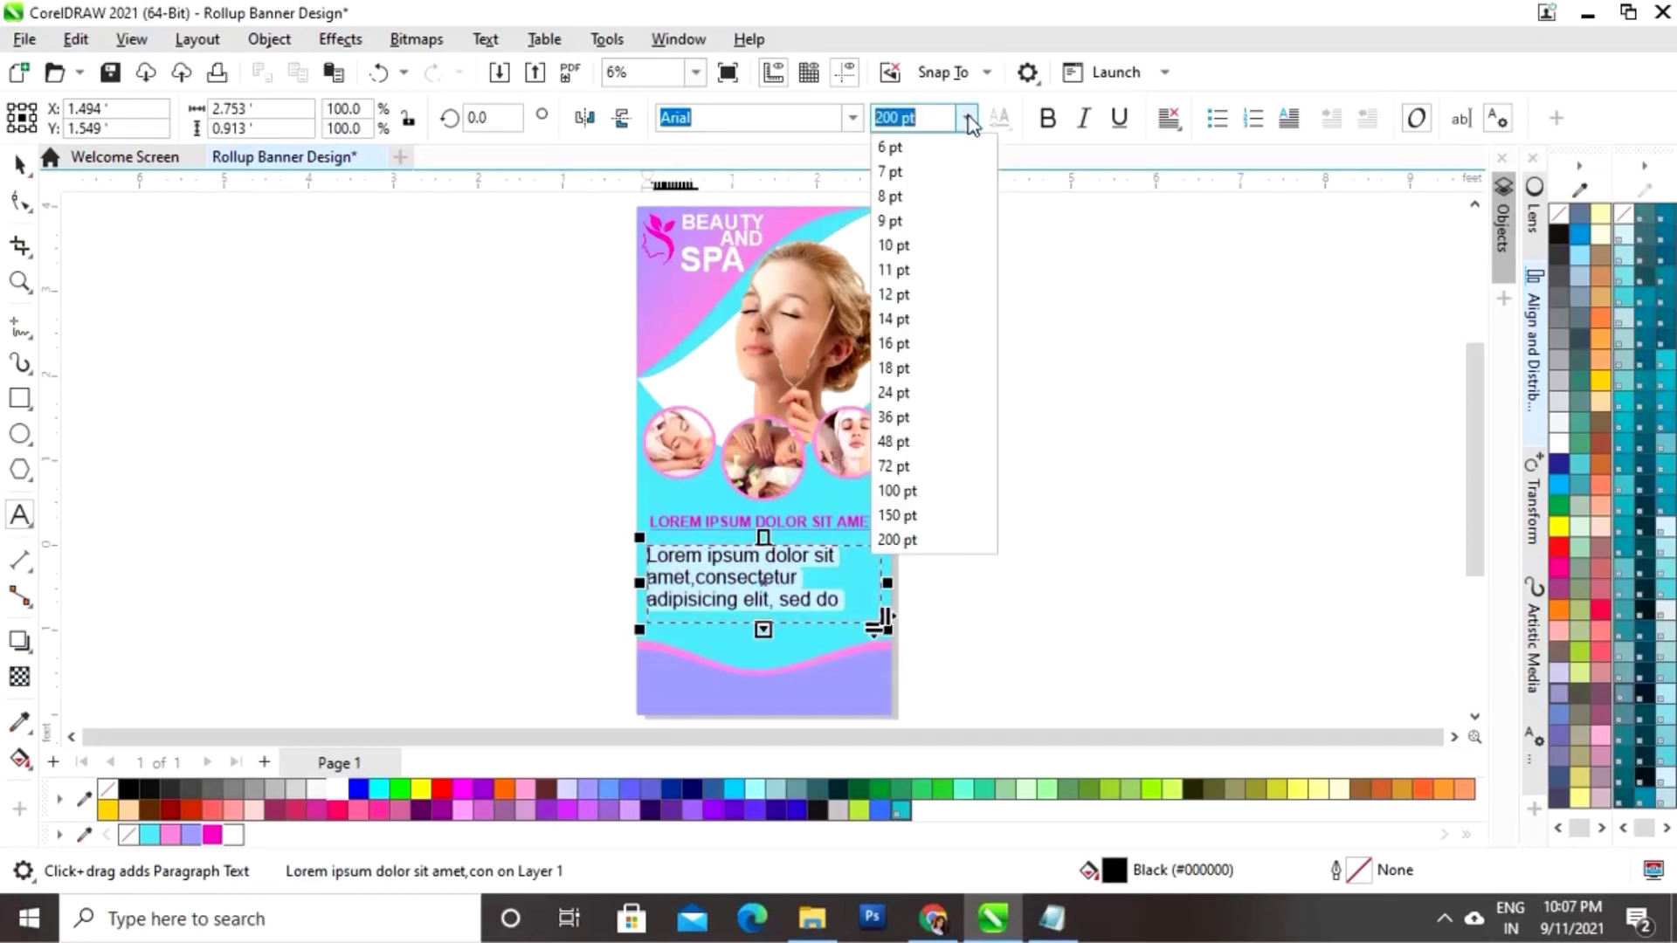
pyautogui.click(918, 494)
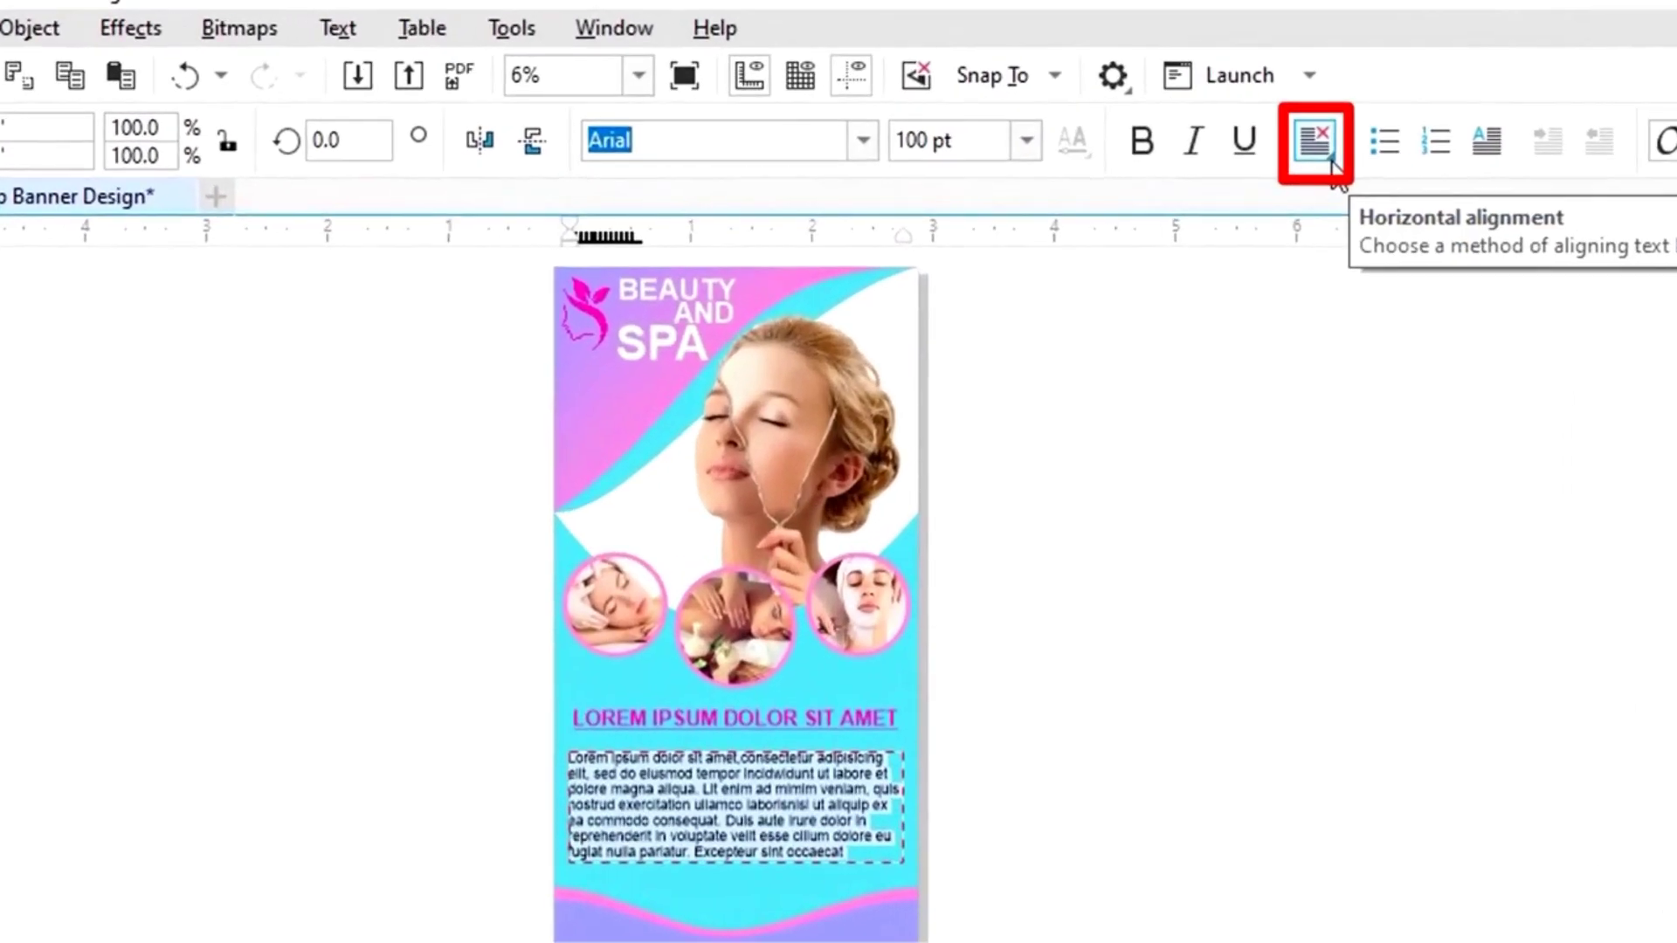
pyautogui.click(1333, 163)
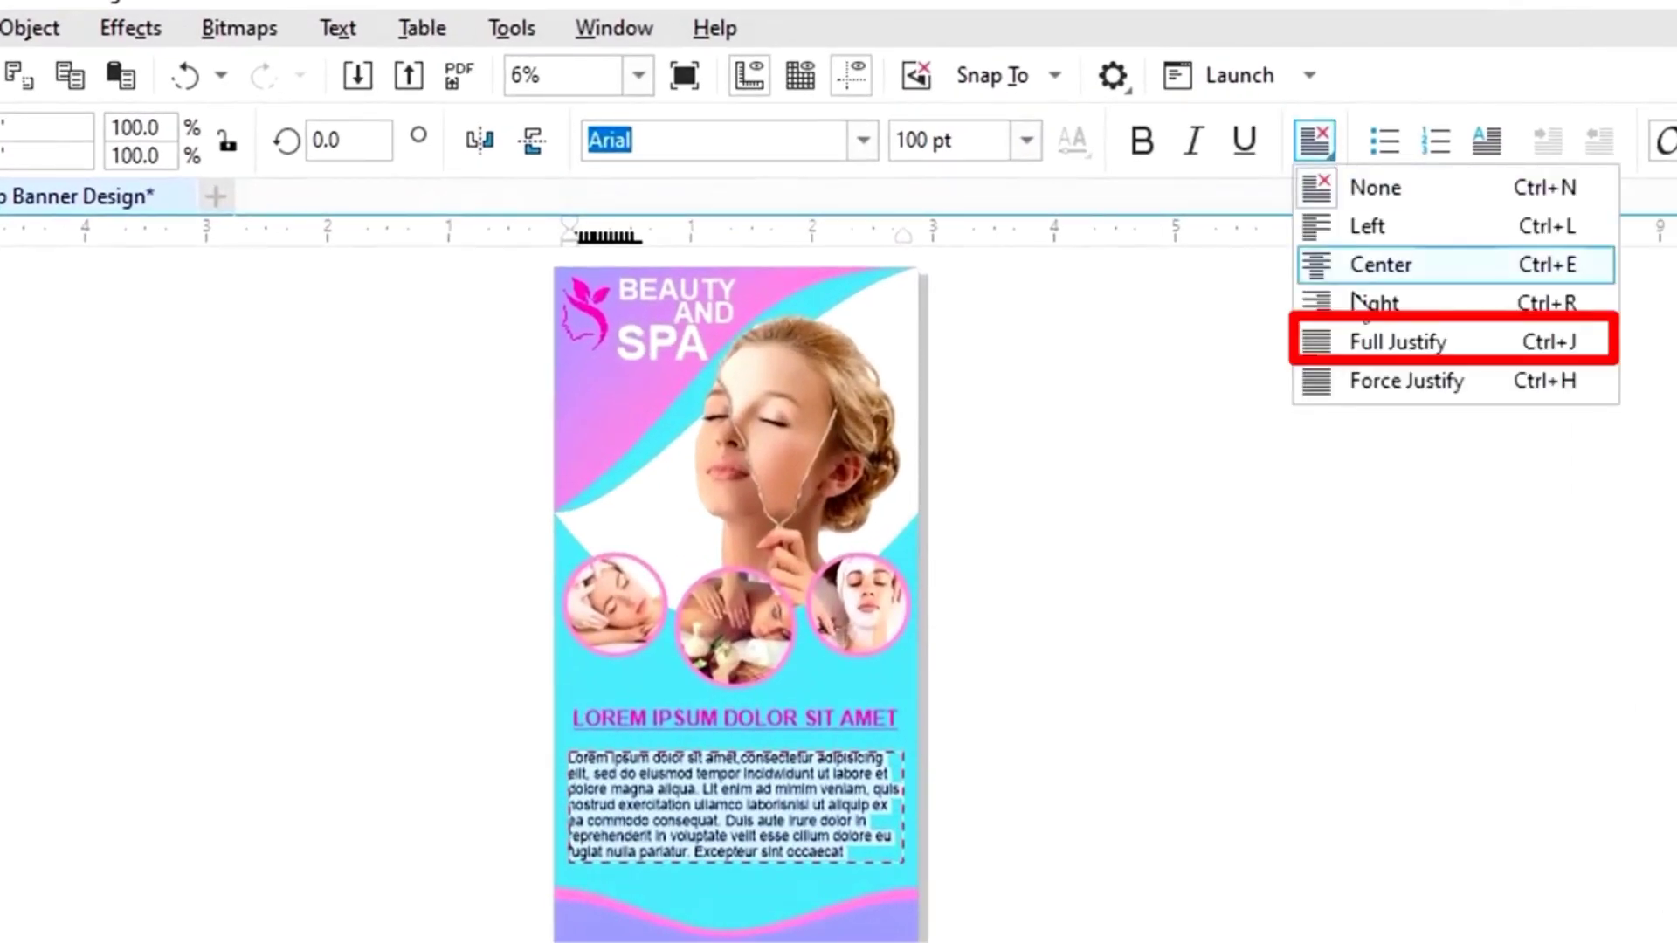
pyautogui.click(1345, 342)
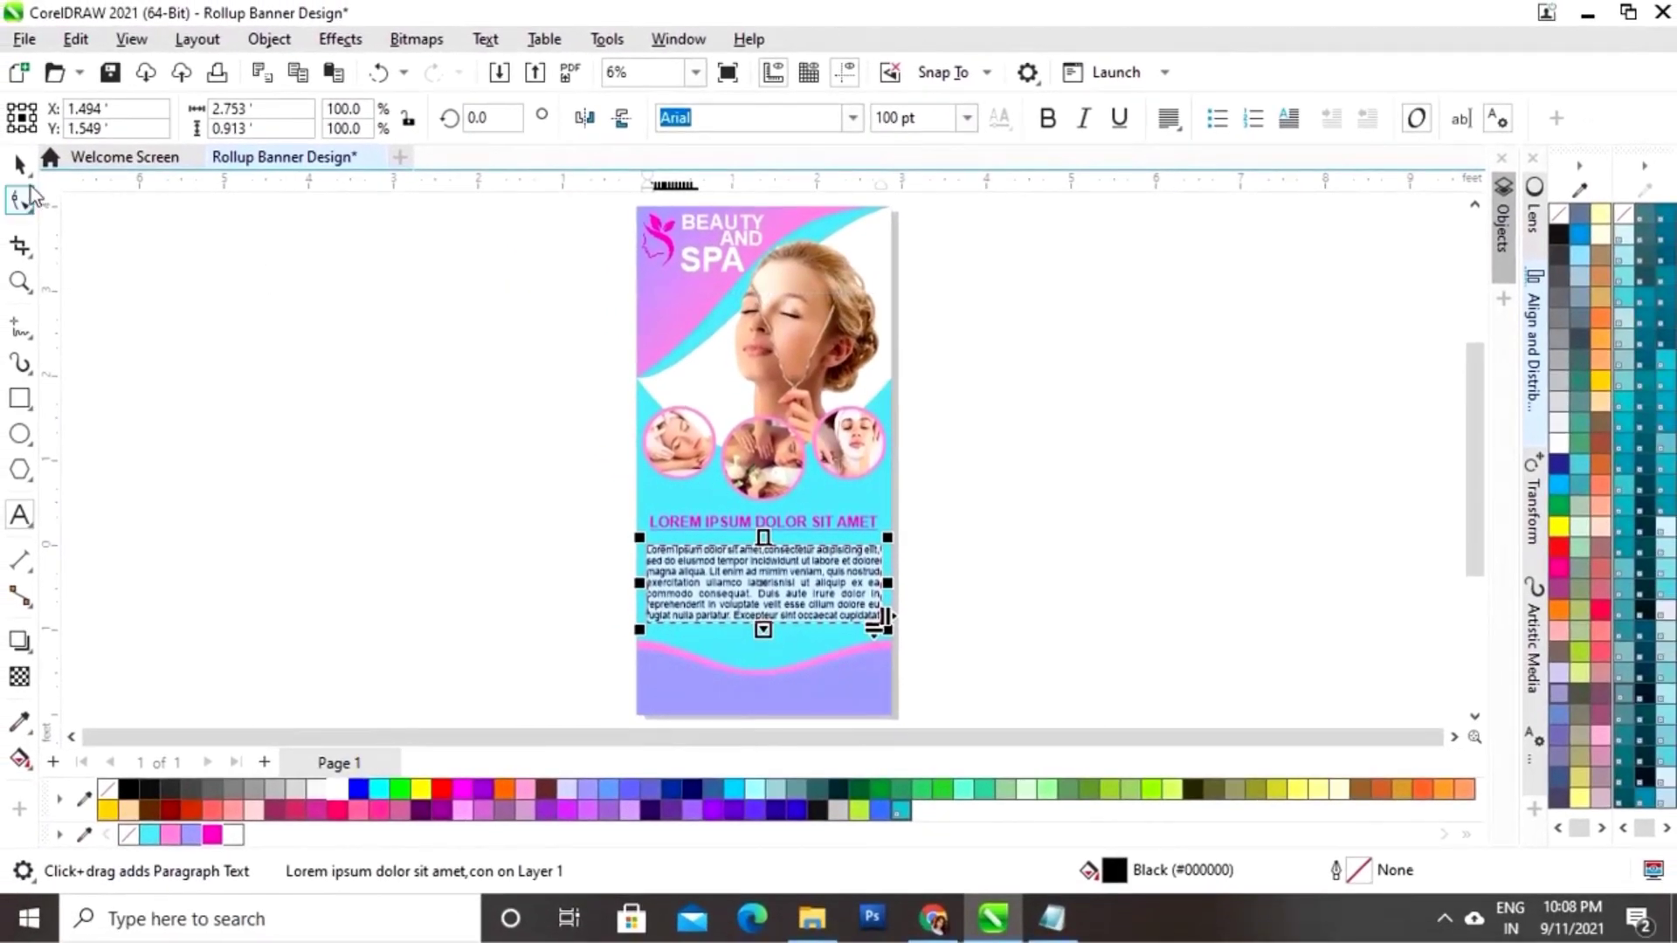
pyautogui.click(22, 166)
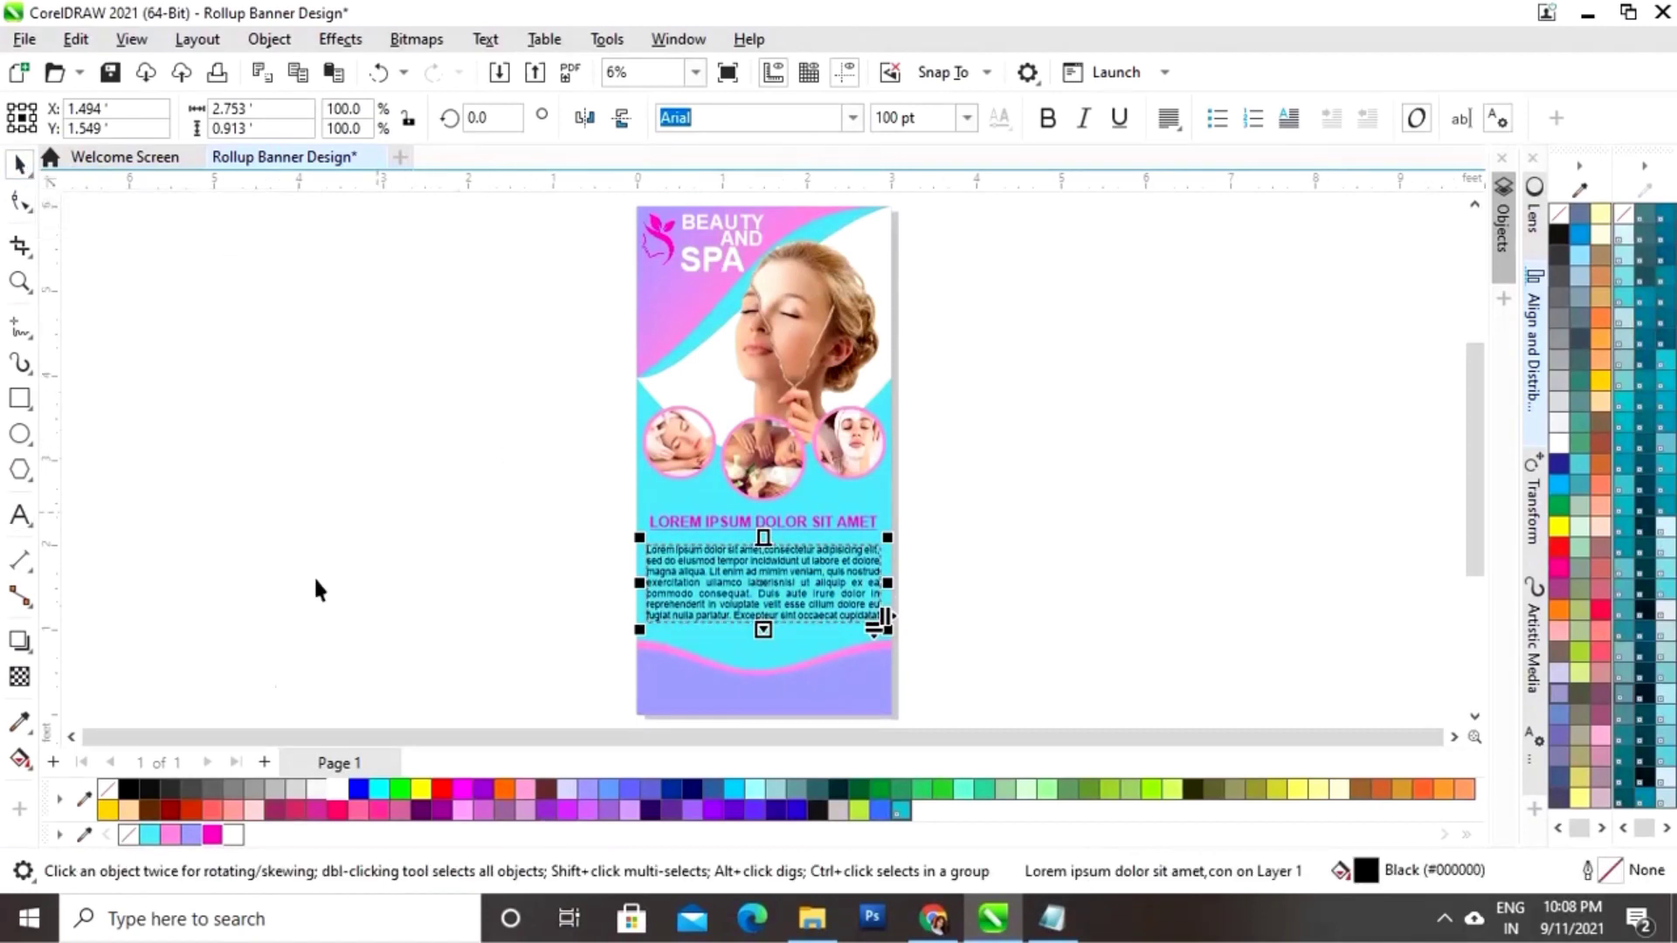
pyautogui.click(337, 791)
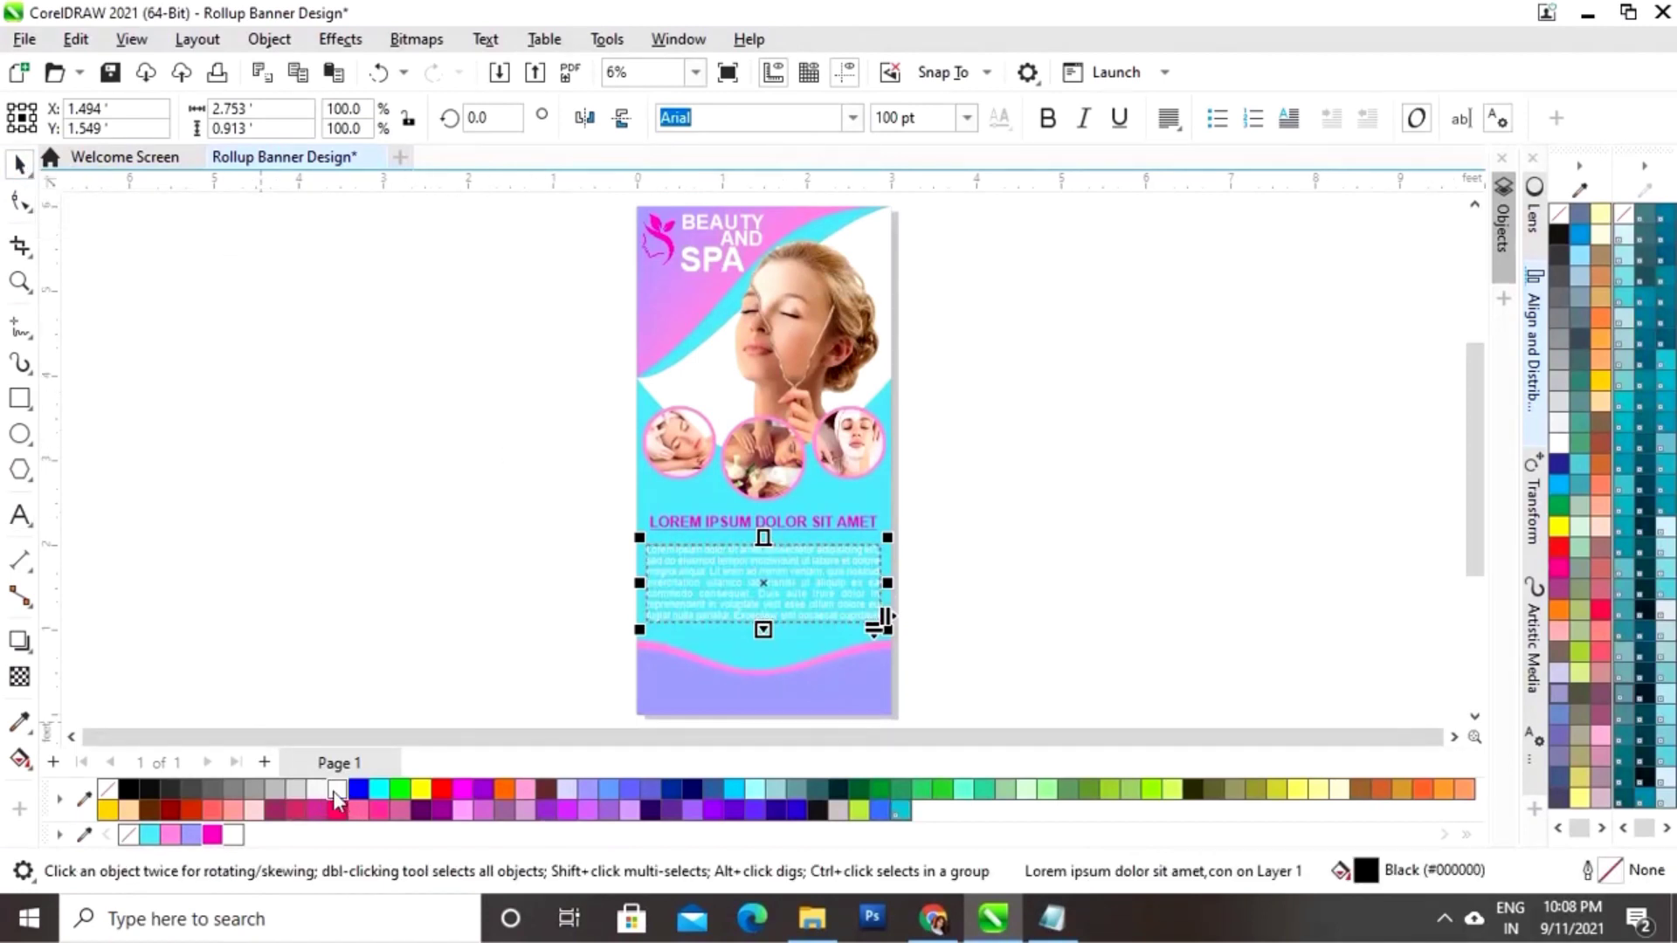
pyautogui.click(436, 601)
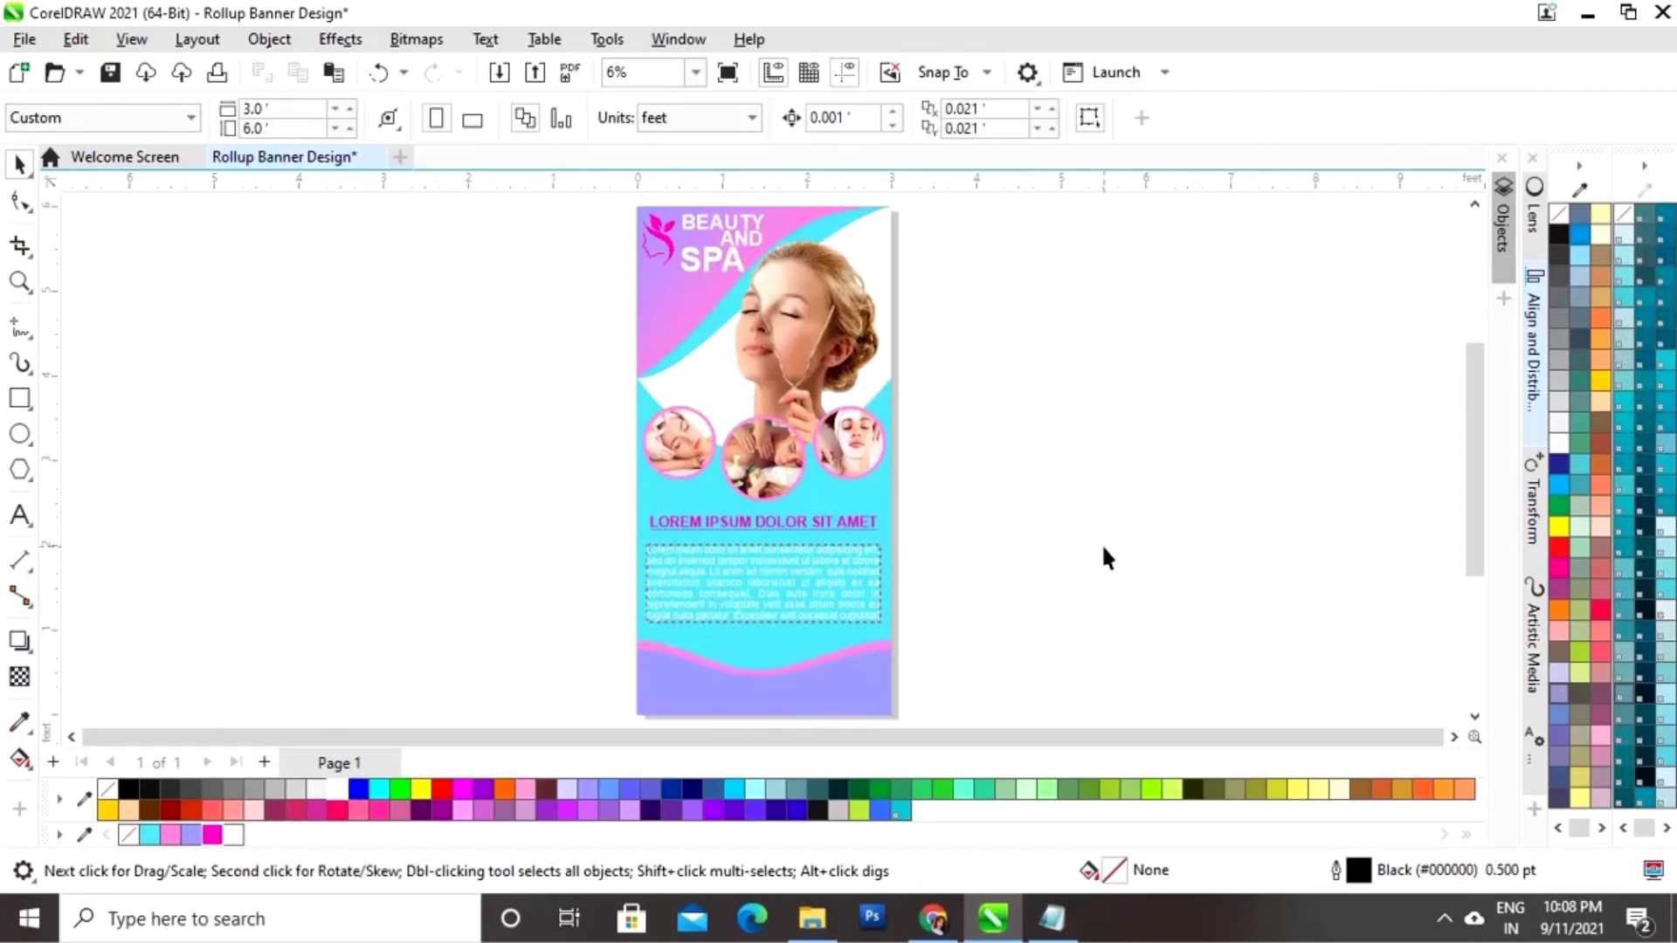
# Step: Select and check the LOREM IPSUM DOLOR SIT AMET heading, now about 135 pt
pyautogui.click(868, 527)
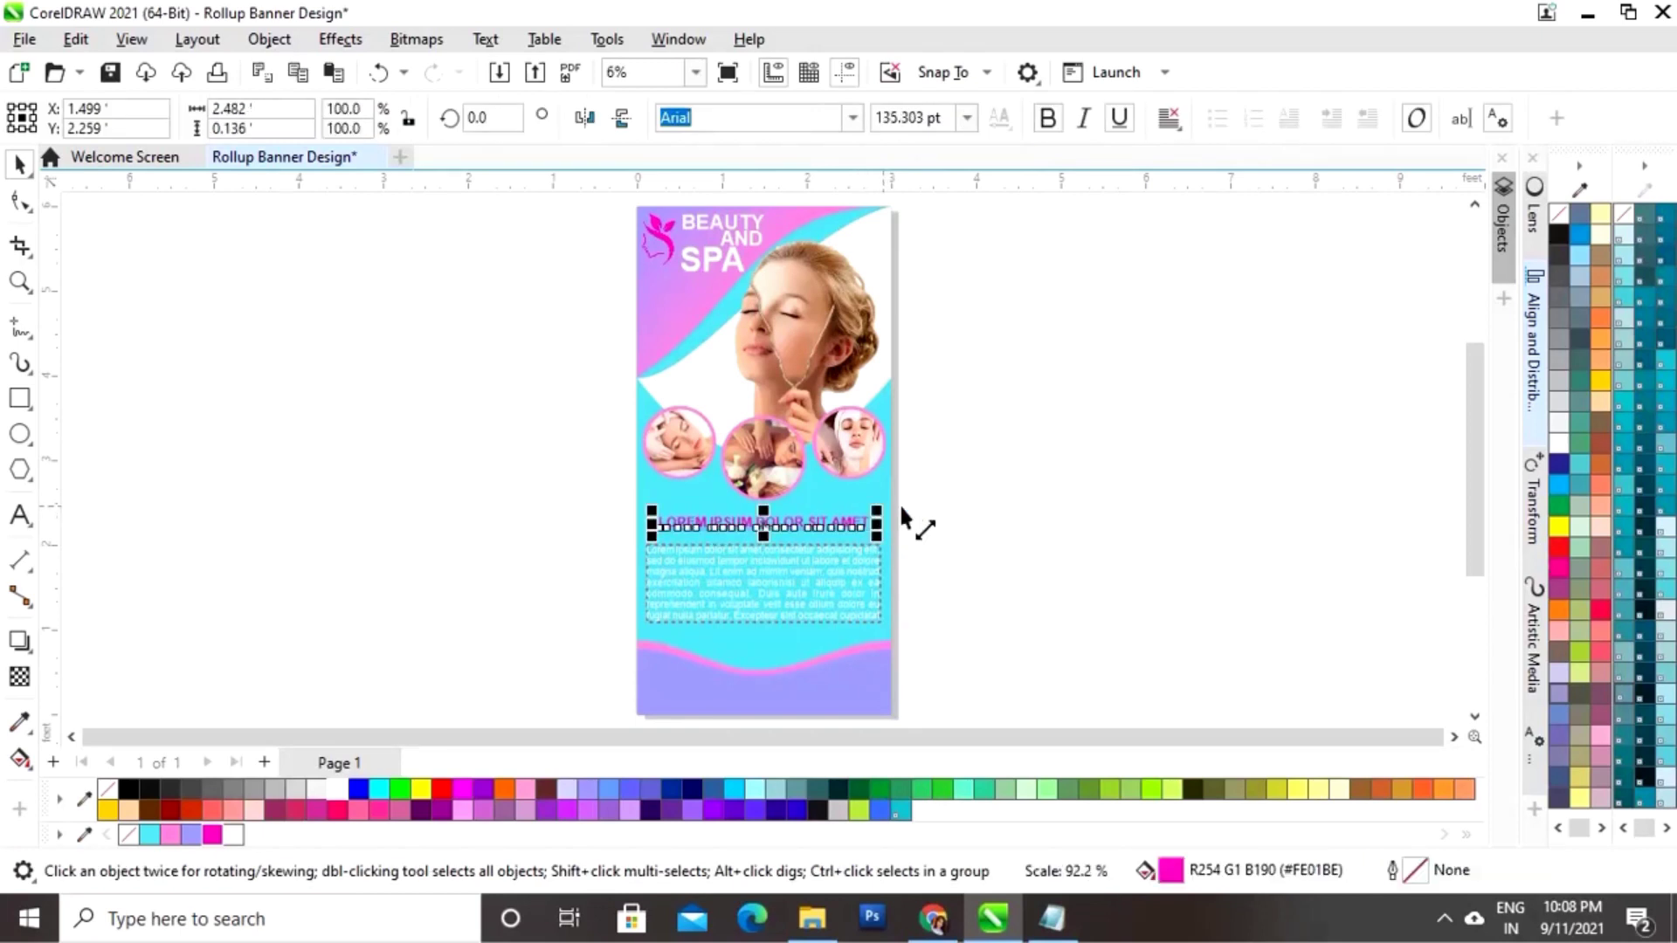
pyautogui.click(964, 612)
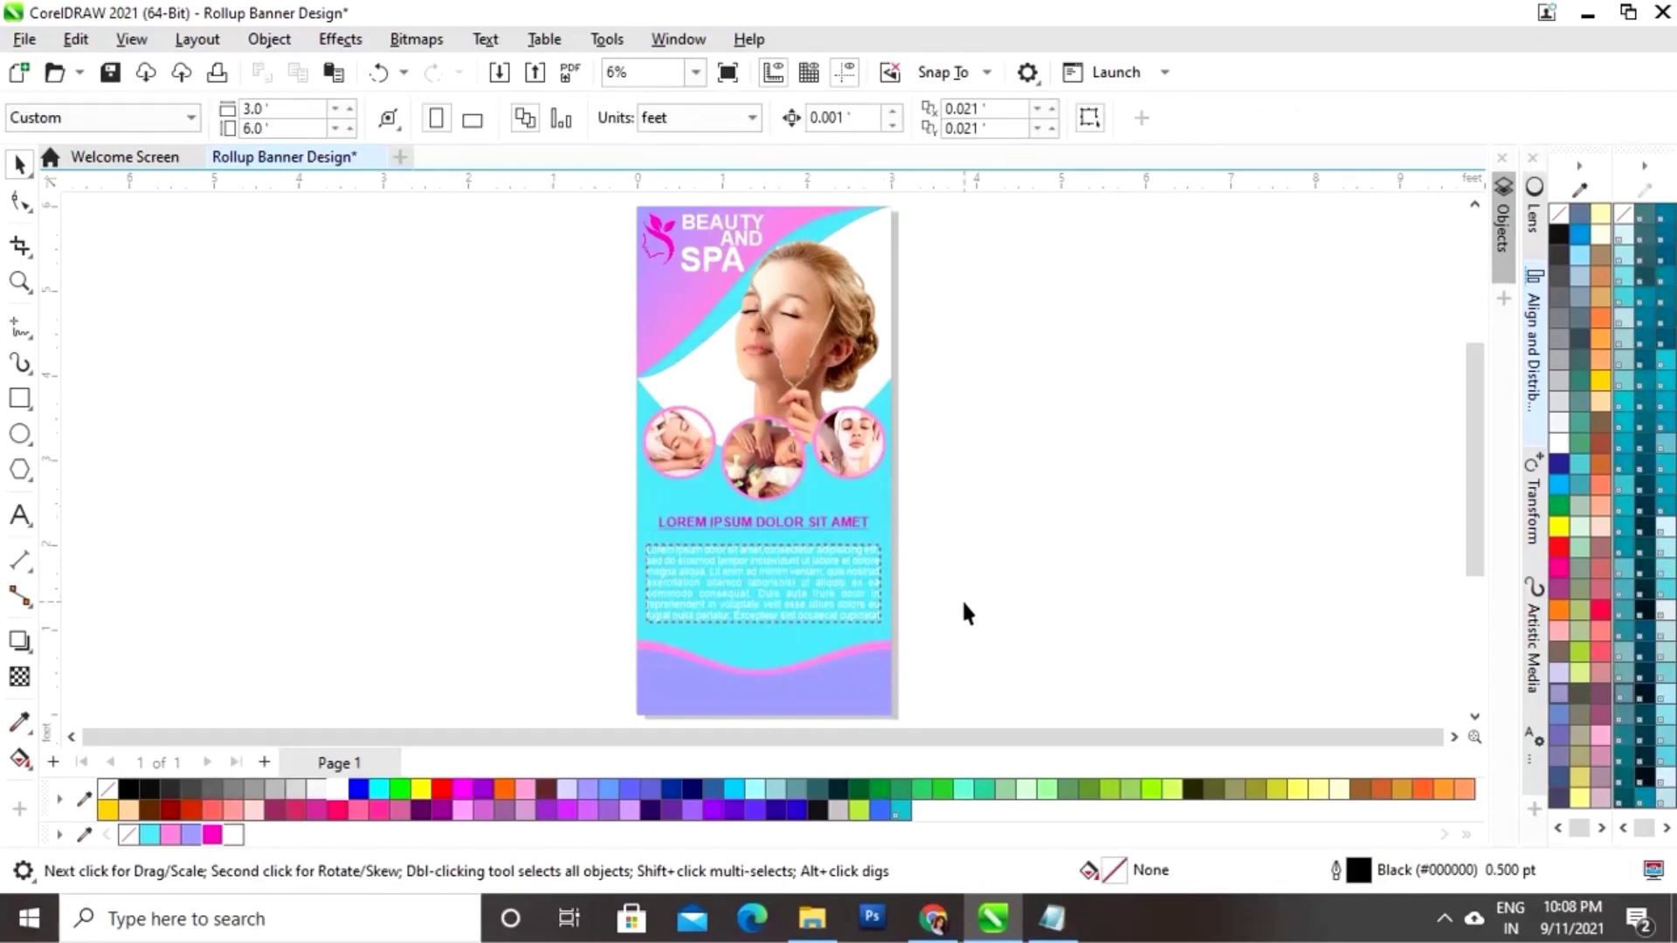
pyautogui.click(840, 521)
pyautogui.click(1014, 536)
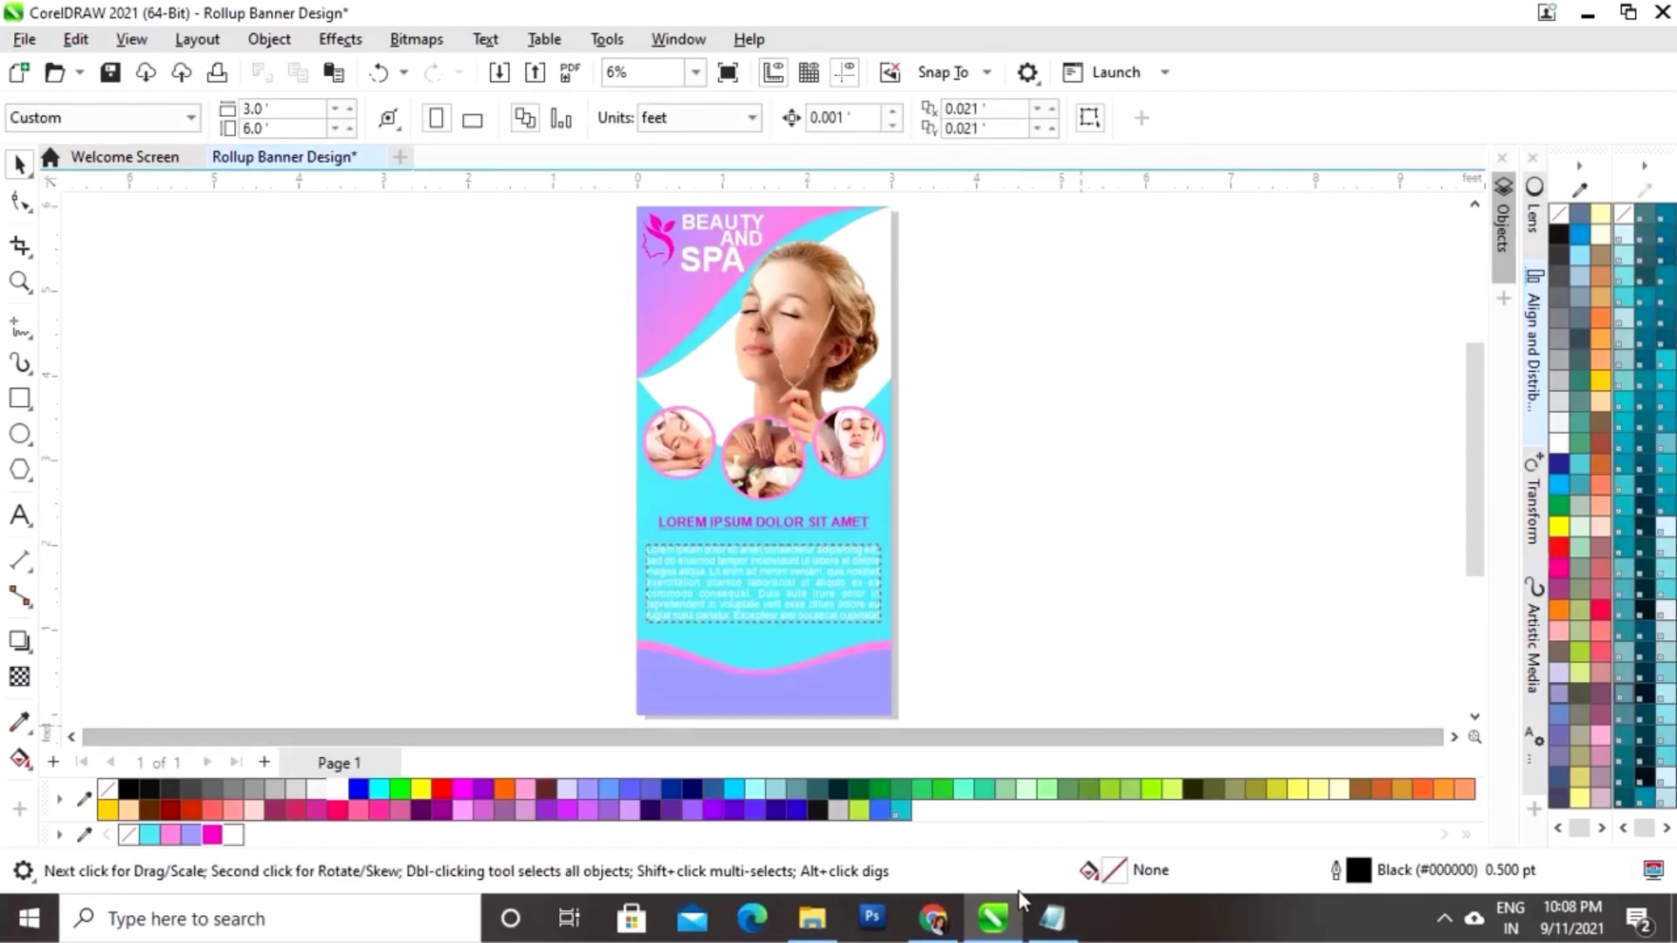
# Step: Import Barcode.png from File Explorer and place it in the banner's lower-left corner
pyautogui.click(826, 929)
pyautogui.moveTo(349, 367); pyautogui.dragTo(737, 631)
pyautogui.click(1216, 468)
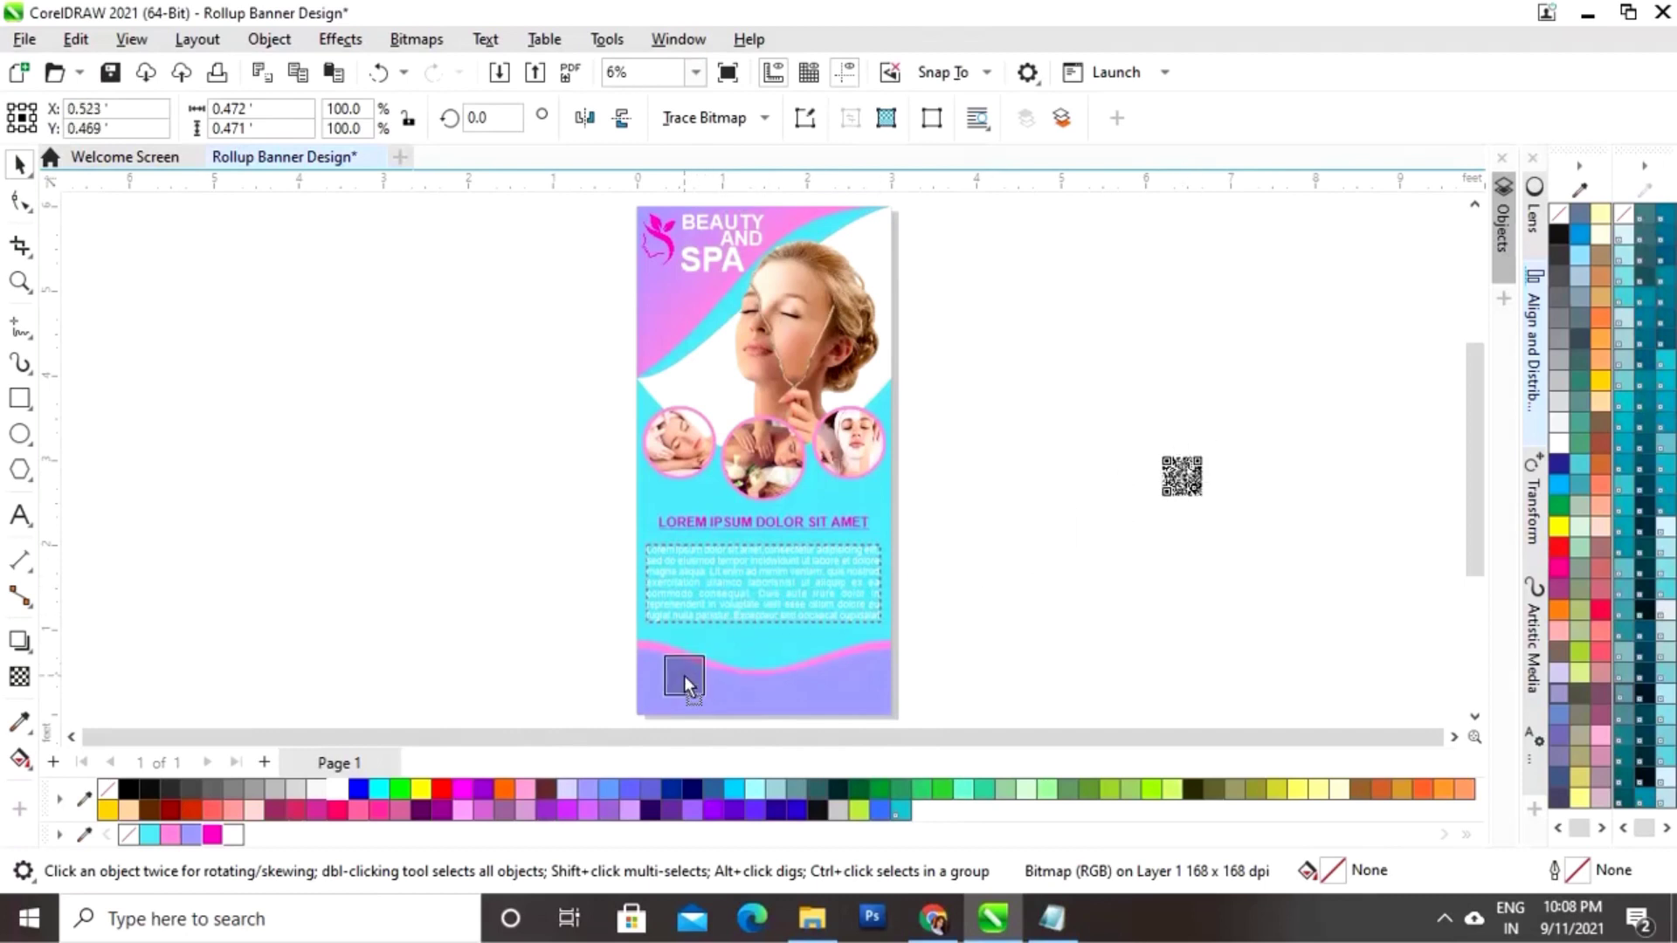
pyautogui.moveTo(672, 681); pyautogui.dragTo(673, 692)
pyautogui.click(1040, 601)
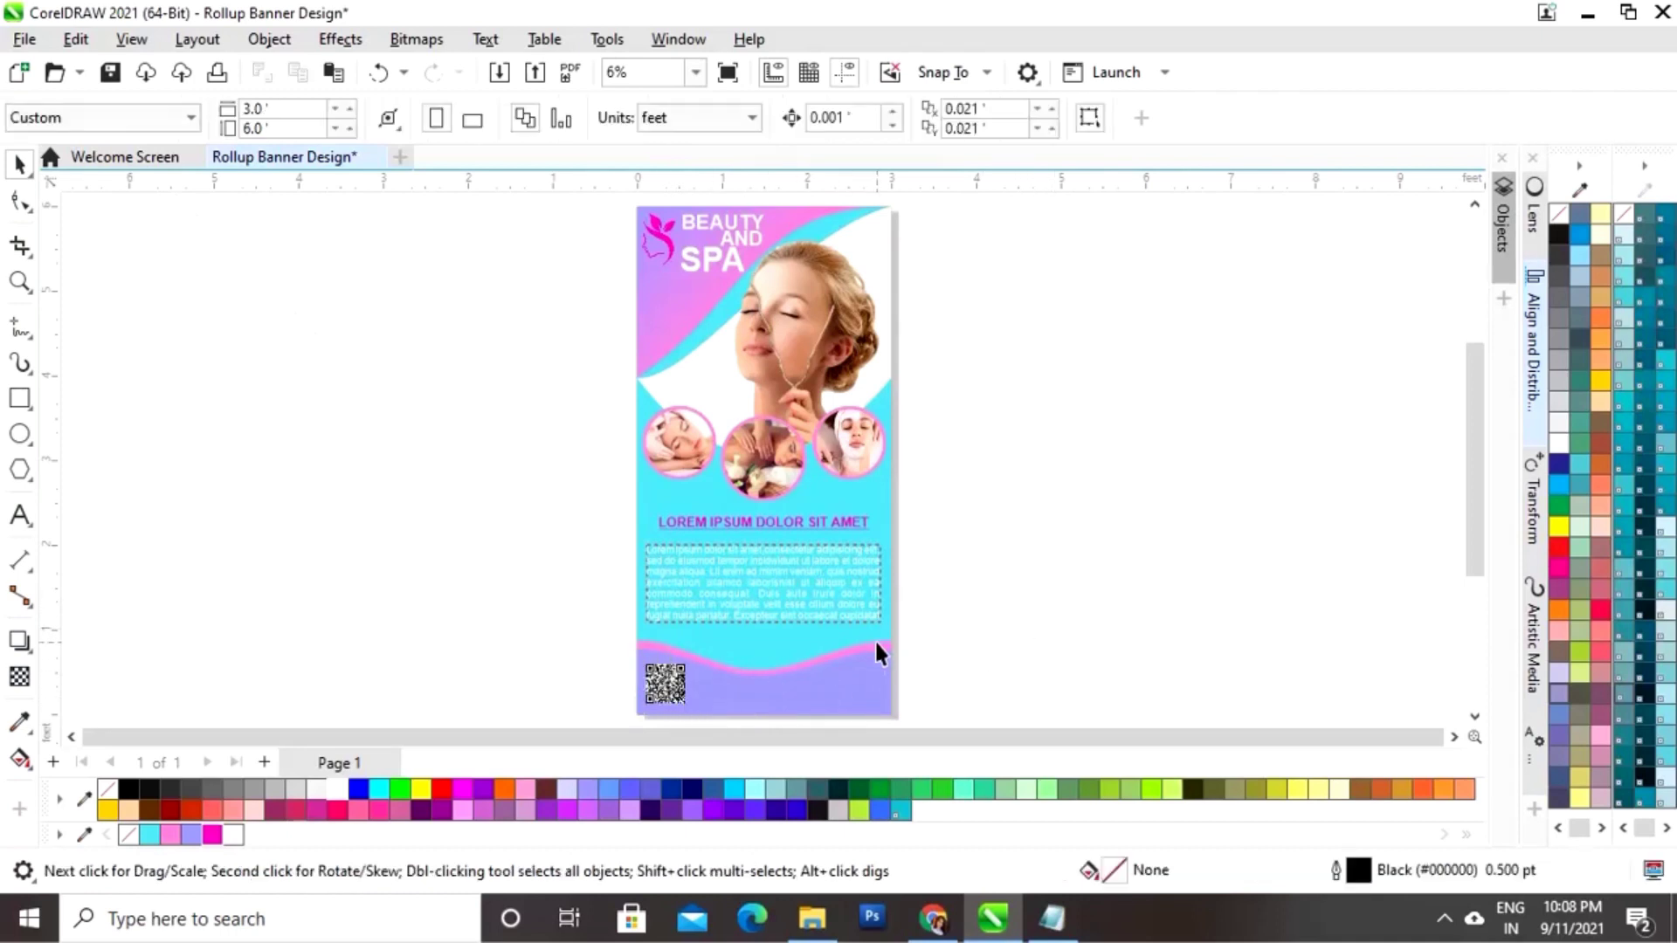
# Step: Zoom in on the bottom-left corner and nudge the QR code slightly left
pyautogui.moveTo(628, 599); pyautogui.dragTo(921, 674)
pyautogui.press('space')
pyautogui.click(390, 562)
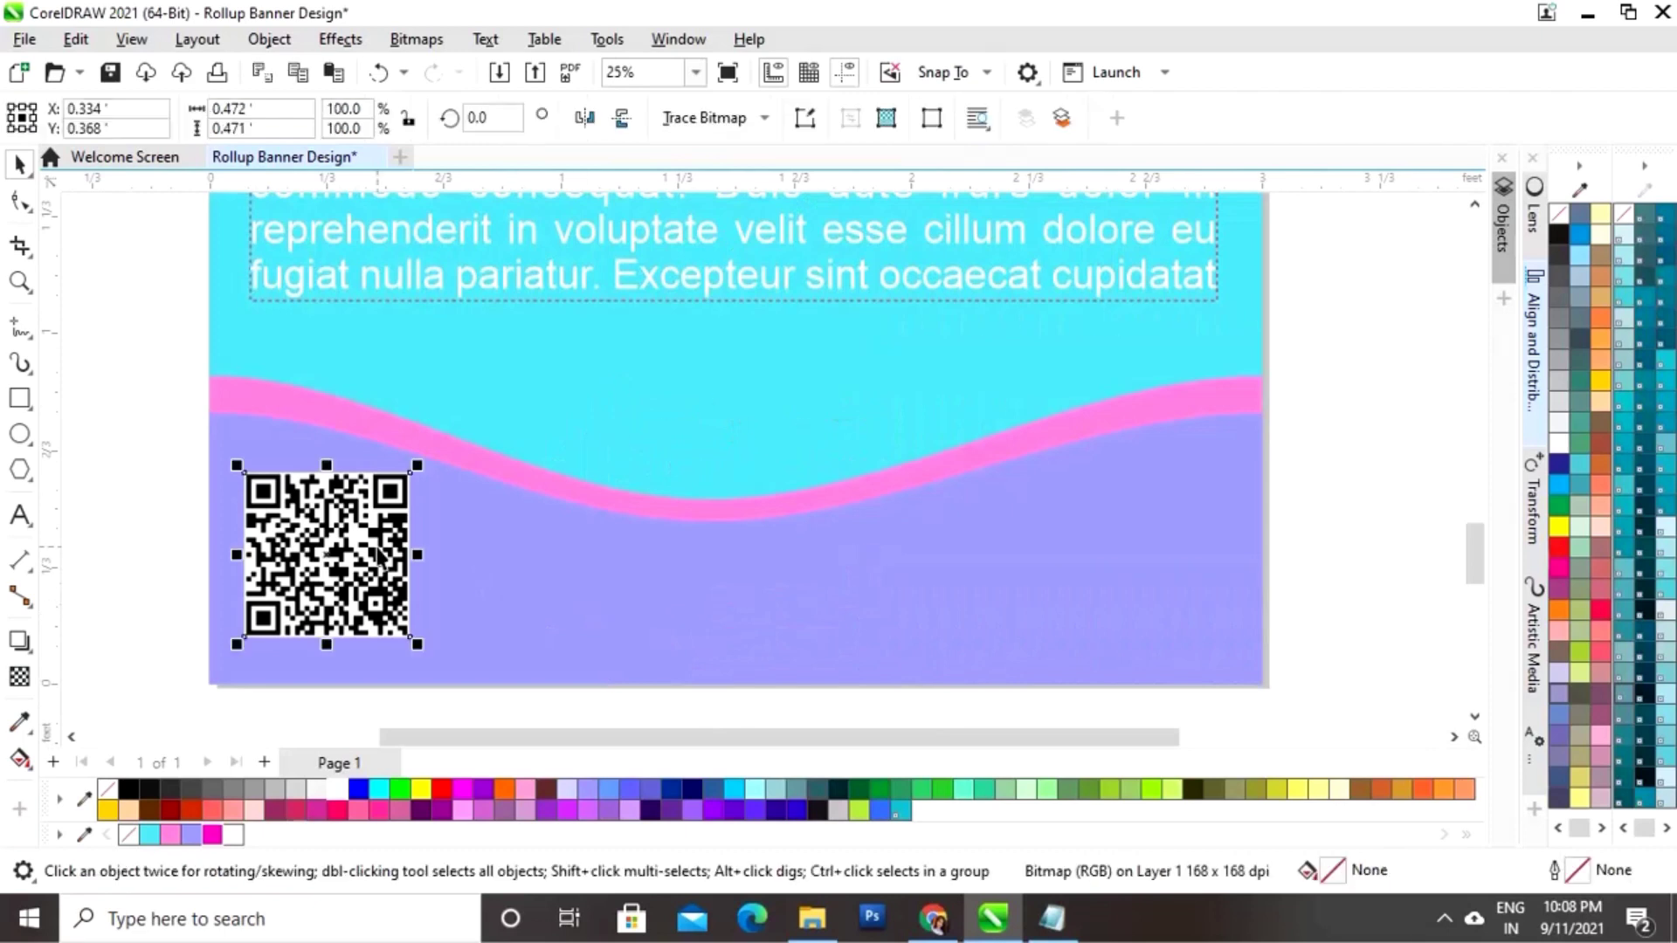
pyautogui.moveTo(377, 562); pyautogui.dragTo(365, 565)
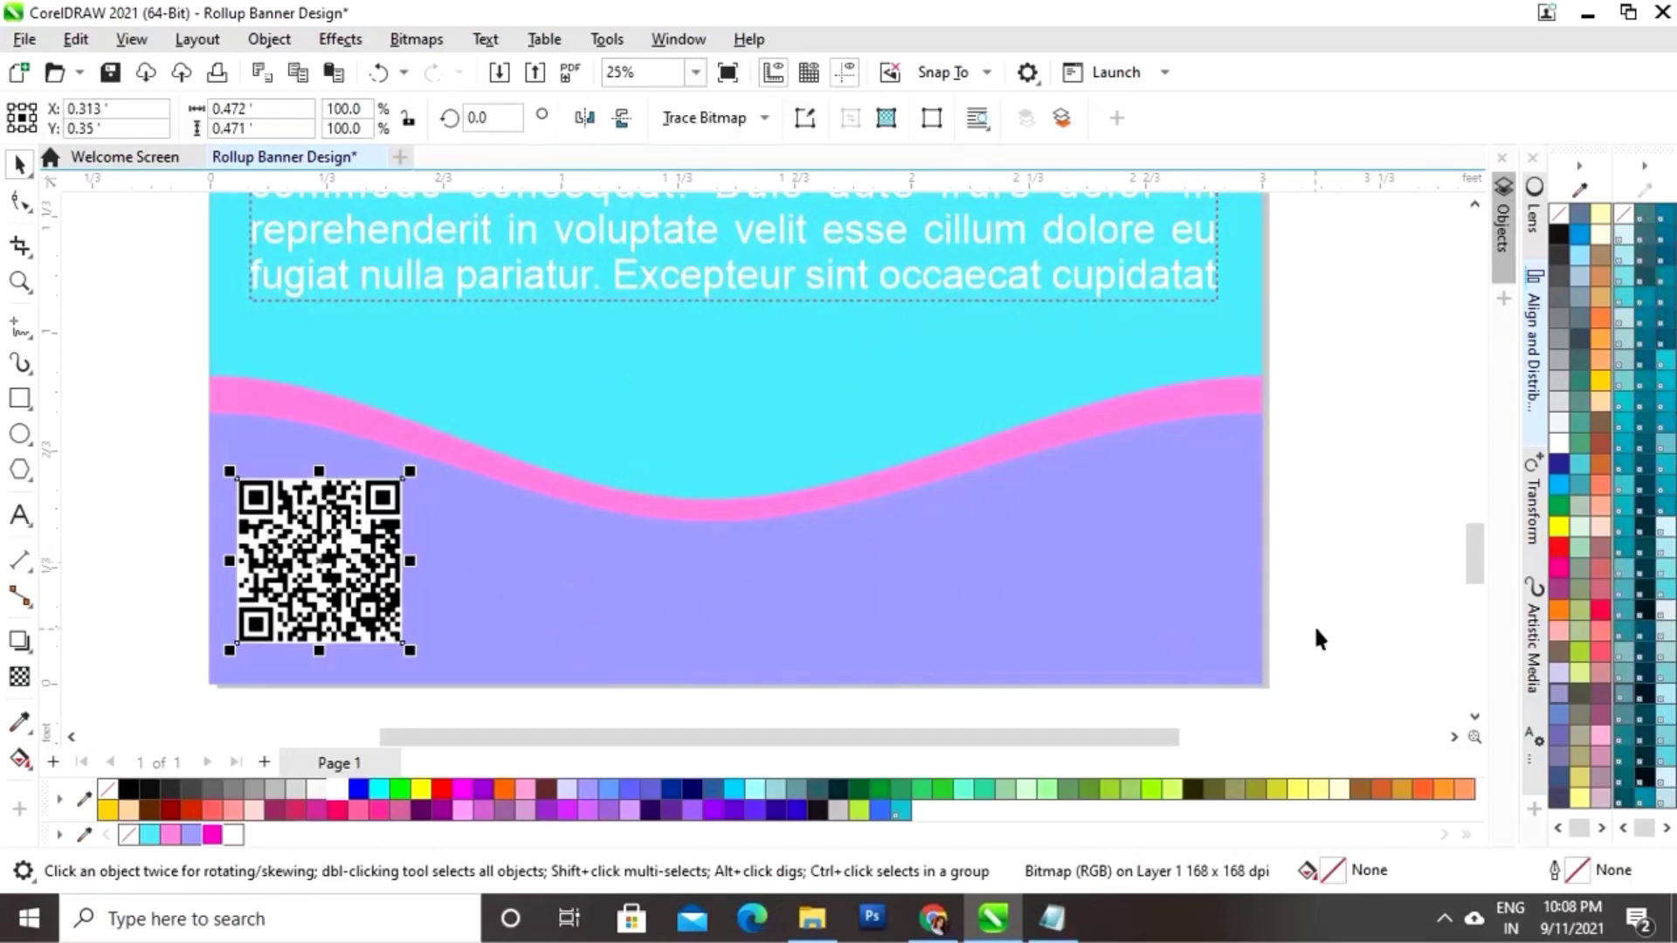
pyautogui.click(1346, 568)
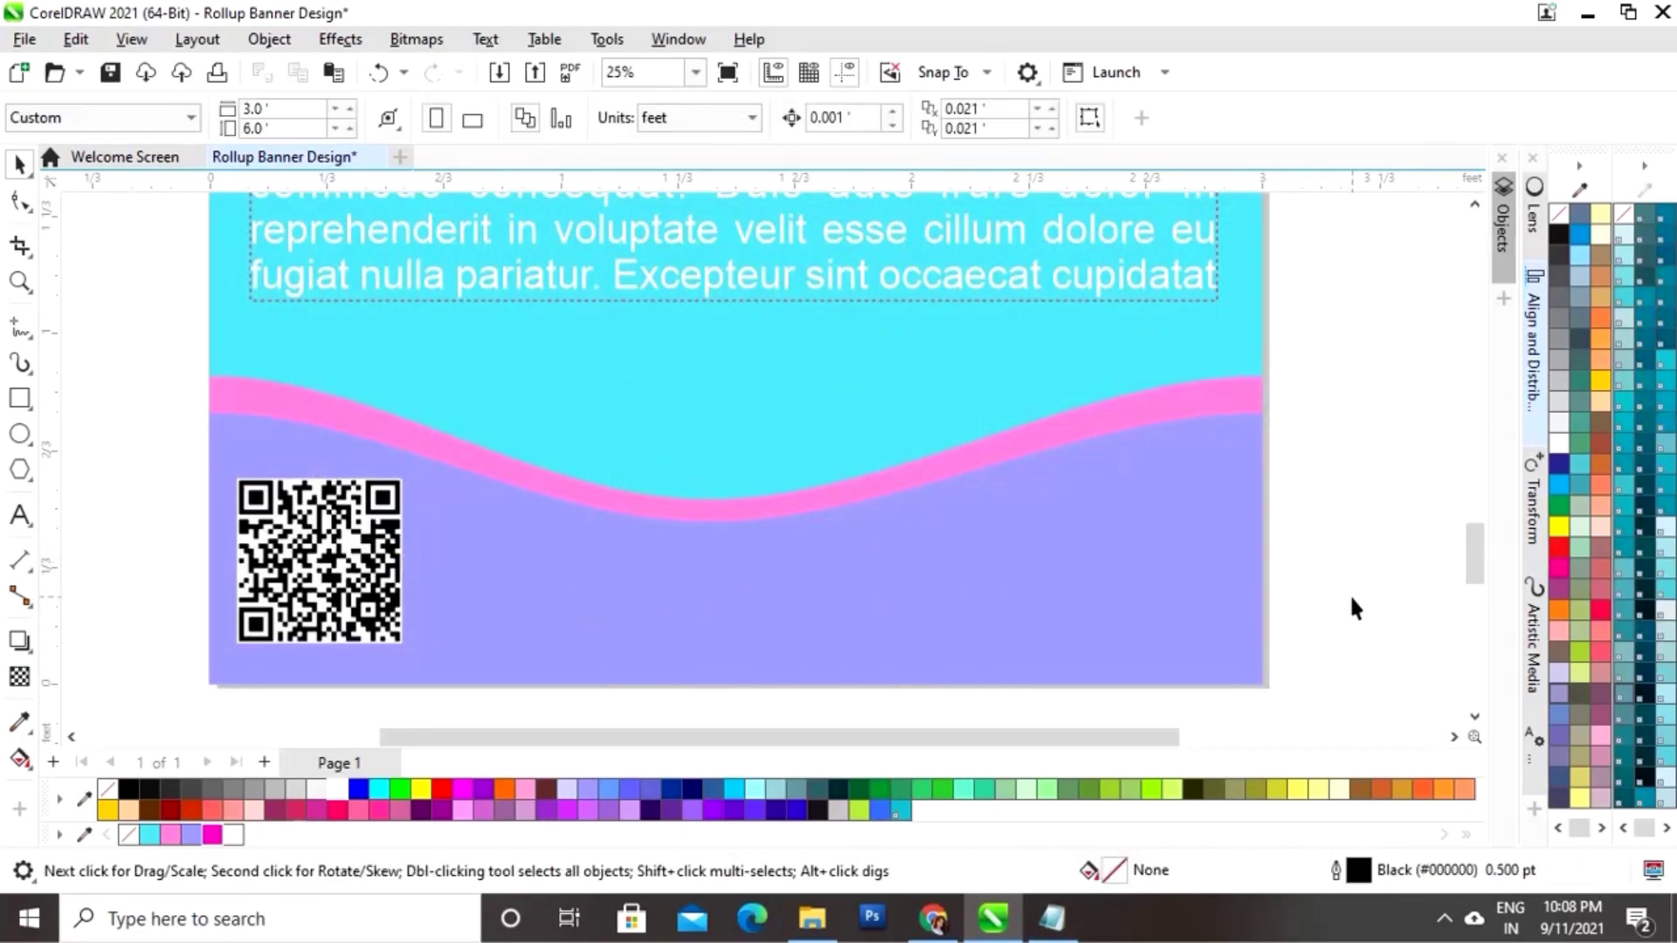
pyautogui.click(20, 515)
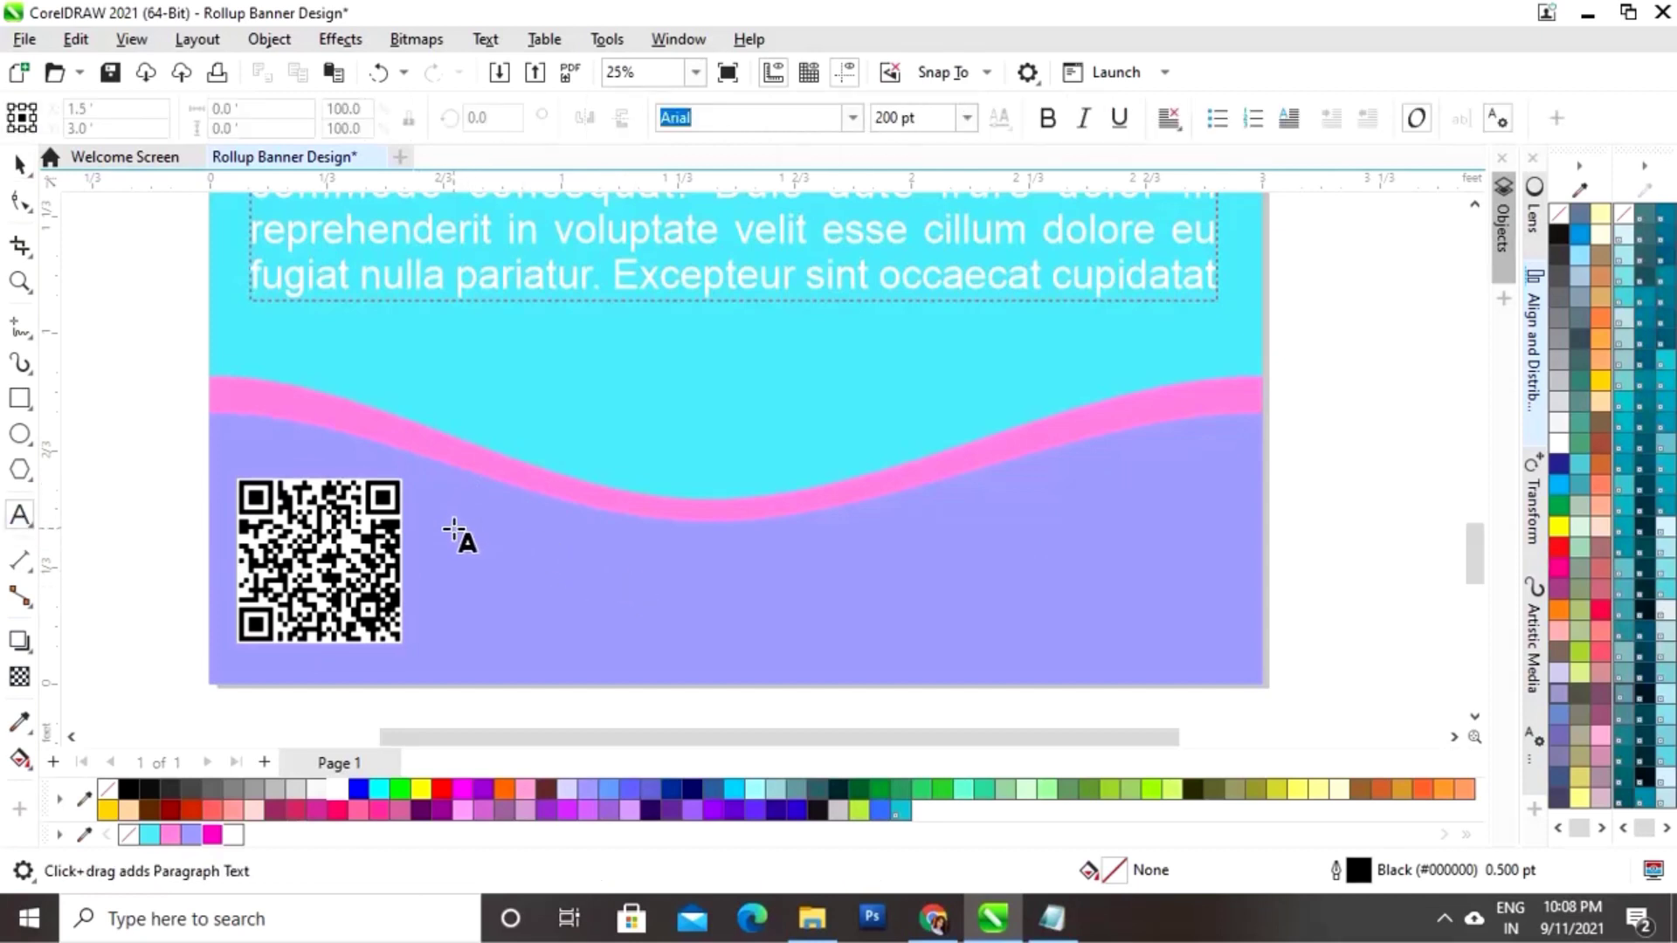
# Step: Type the phone number beside the QR code, make it bold magenta, and shrink it to 42.5%
pyautogui.click(454, 534)
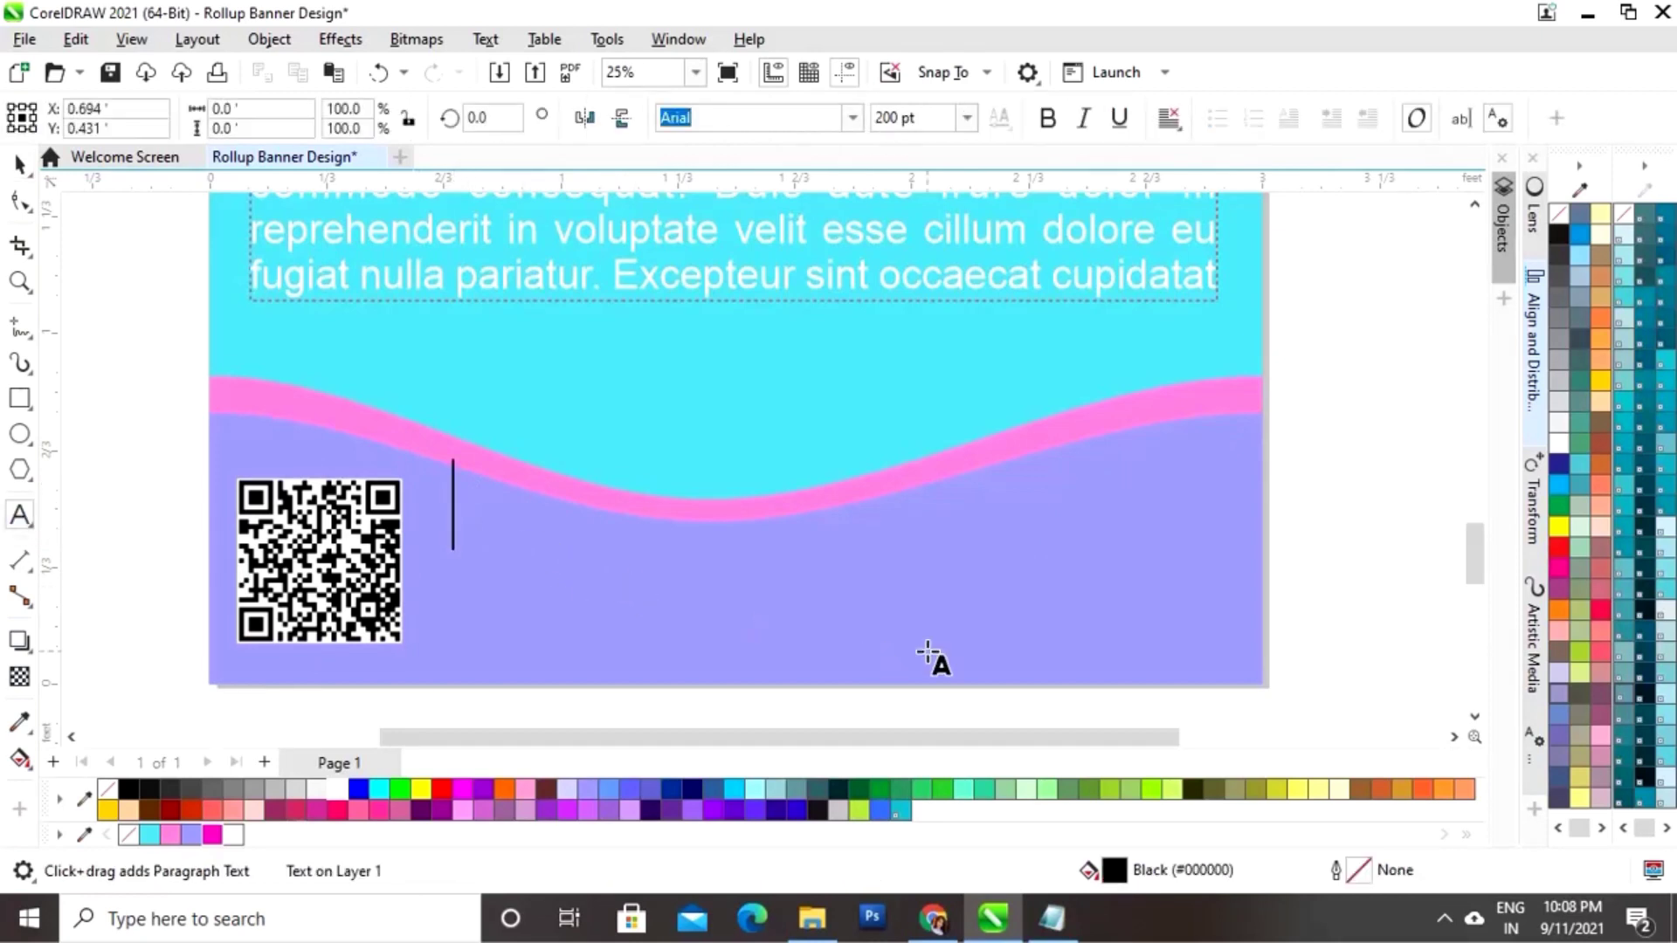
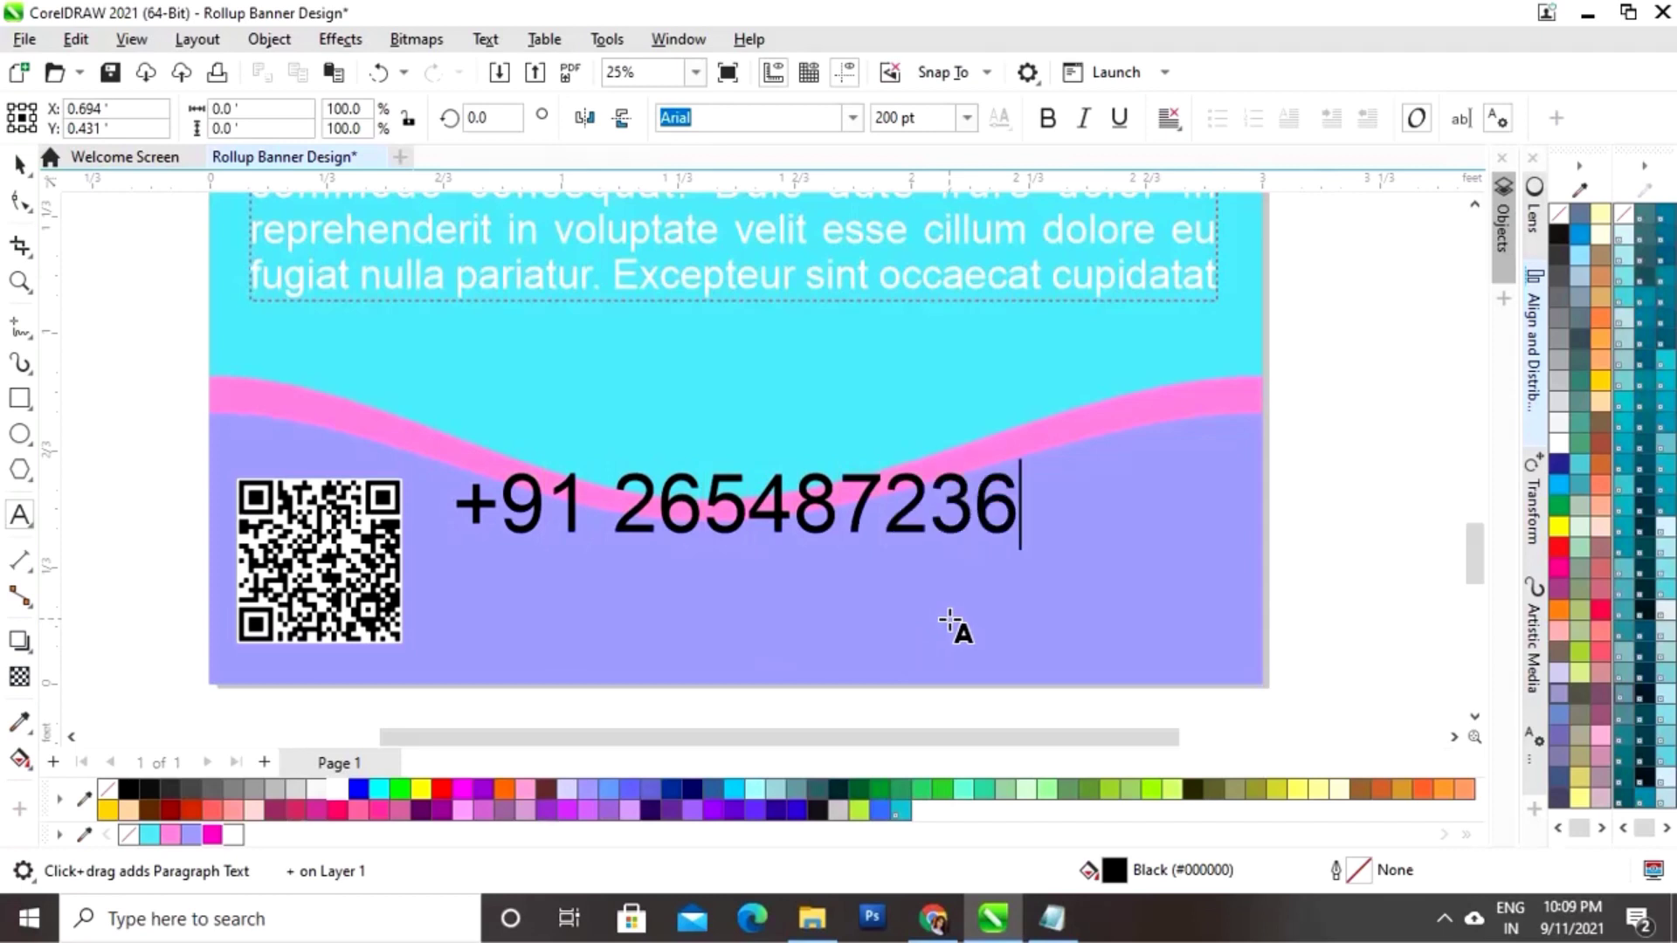
pyautogui.write('*')
pyautogui.click(19, 164)
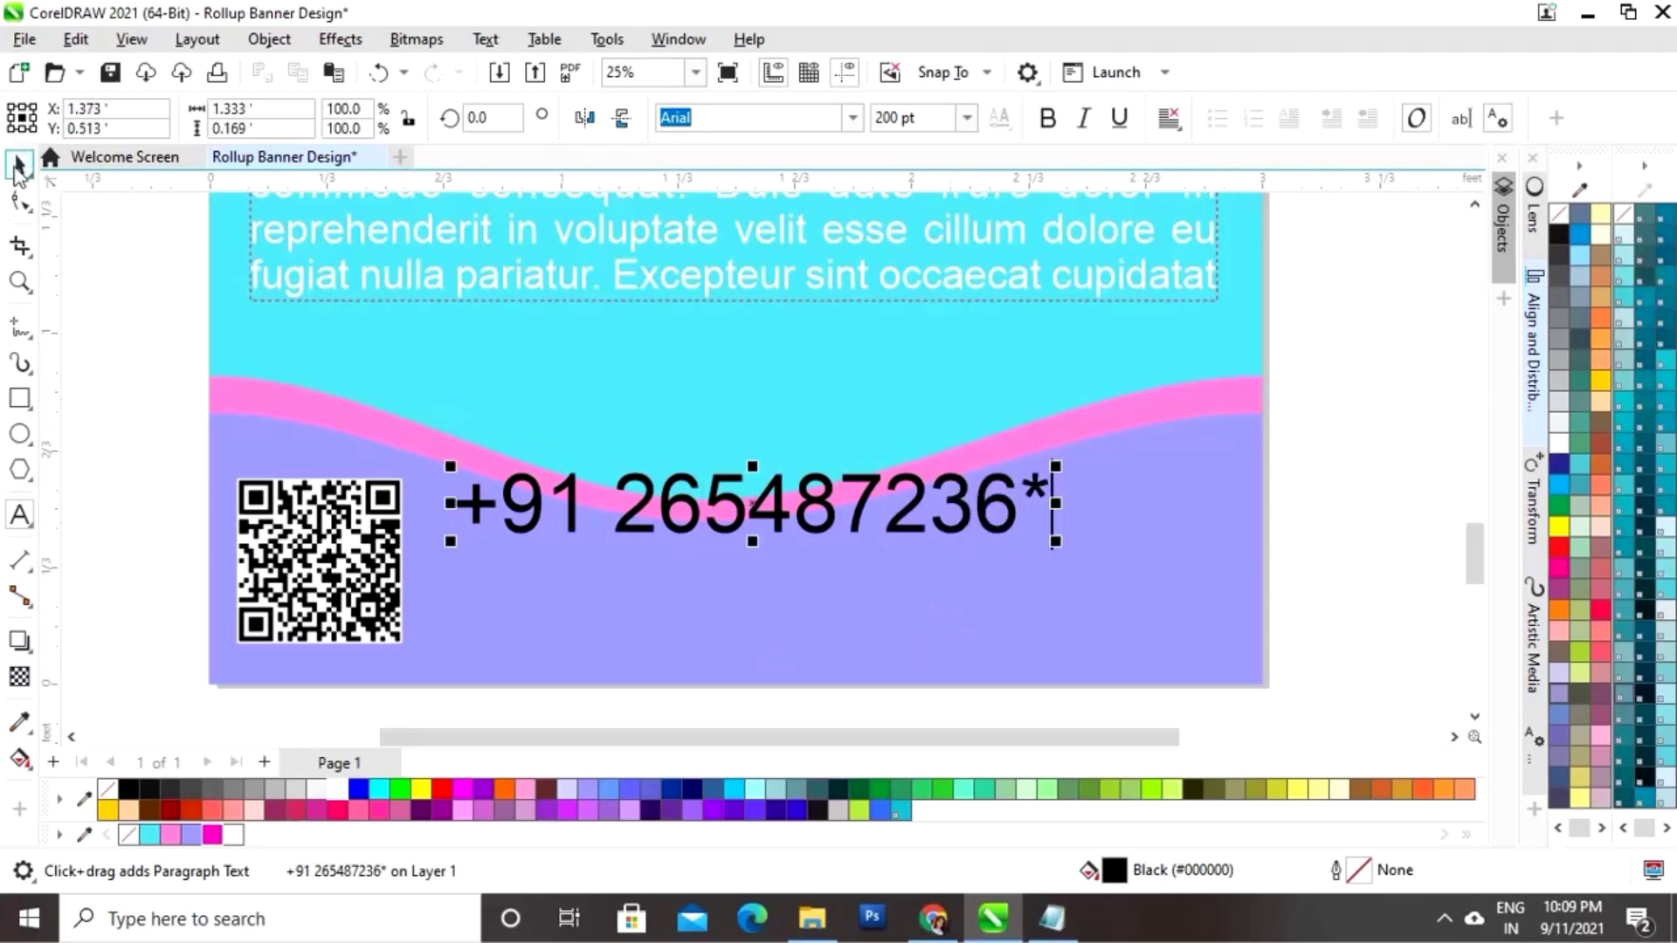
pyautogui.click(1050, 121)
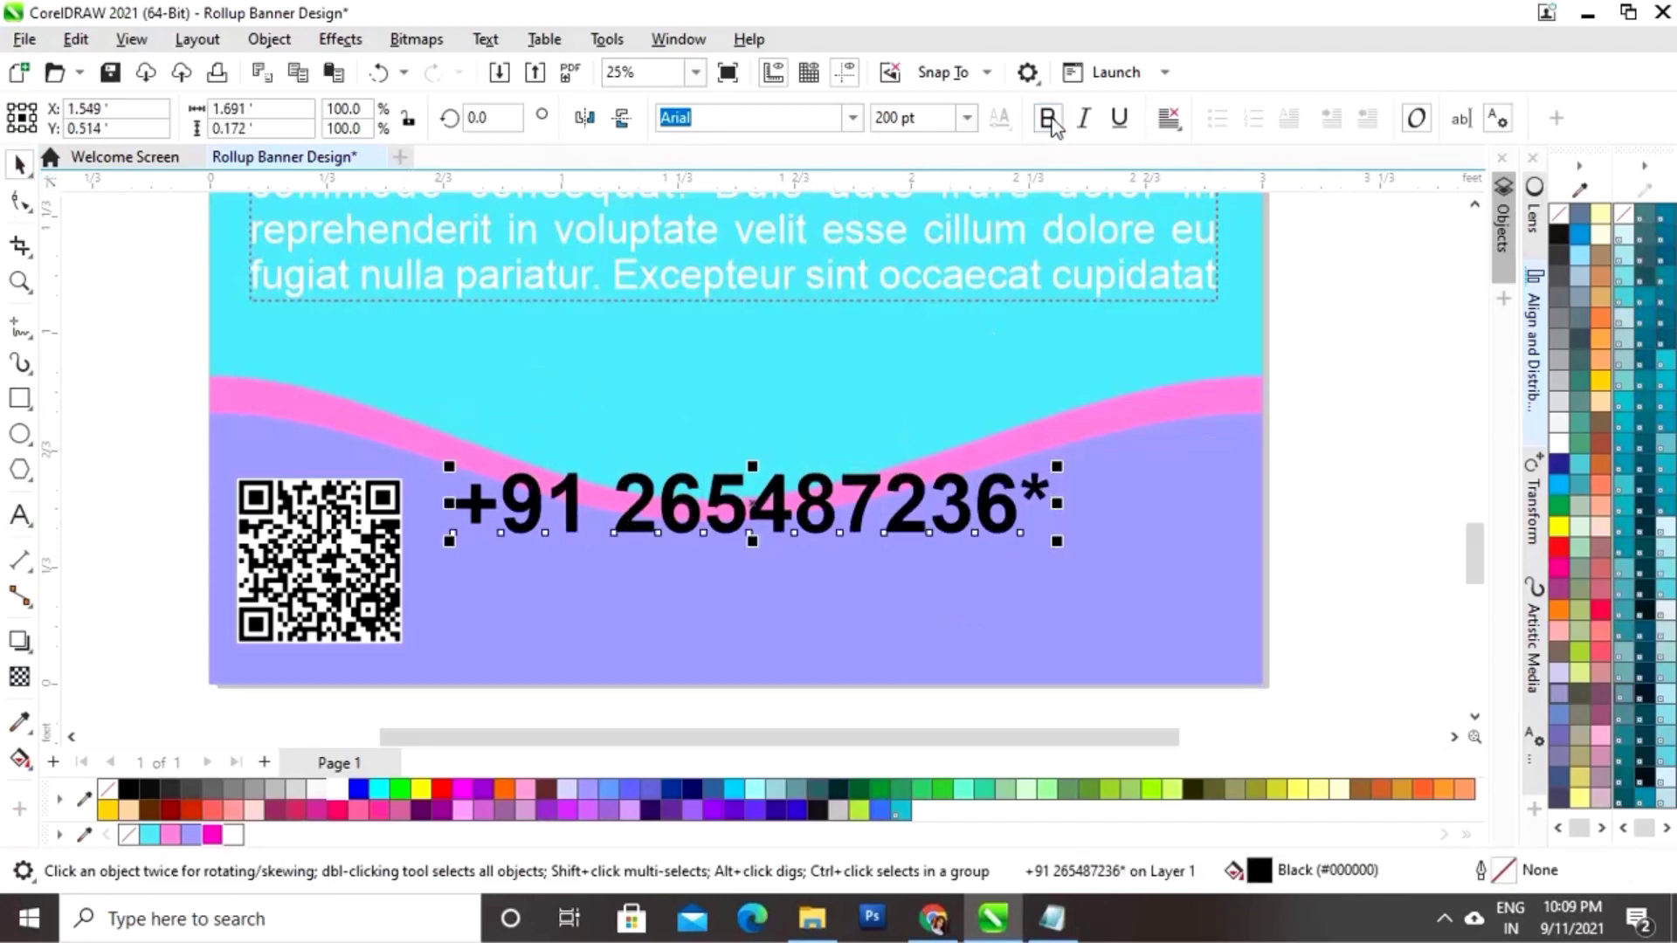
pyautogui.click(212, 836)
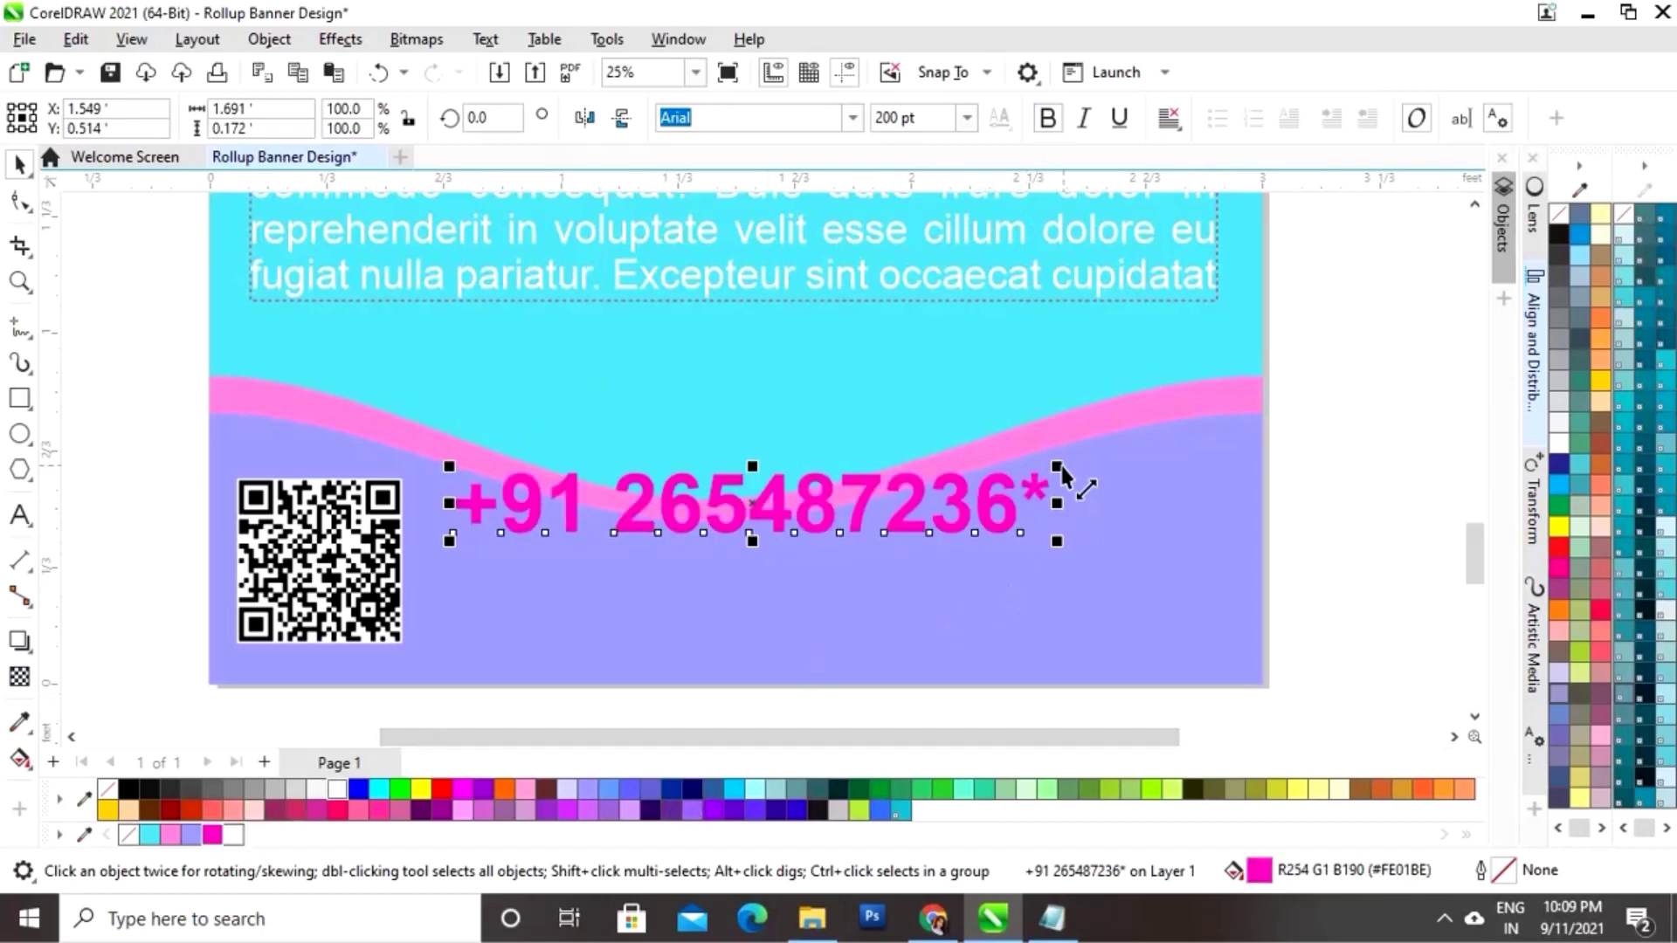
pyautogui.moveTo(1059, 468); pyautogui.dragTo(928, 505)
pyautogui.moveTo(611, 521); pyautogui.dragTo(581, 549)
pyautogui.click(101, 517)
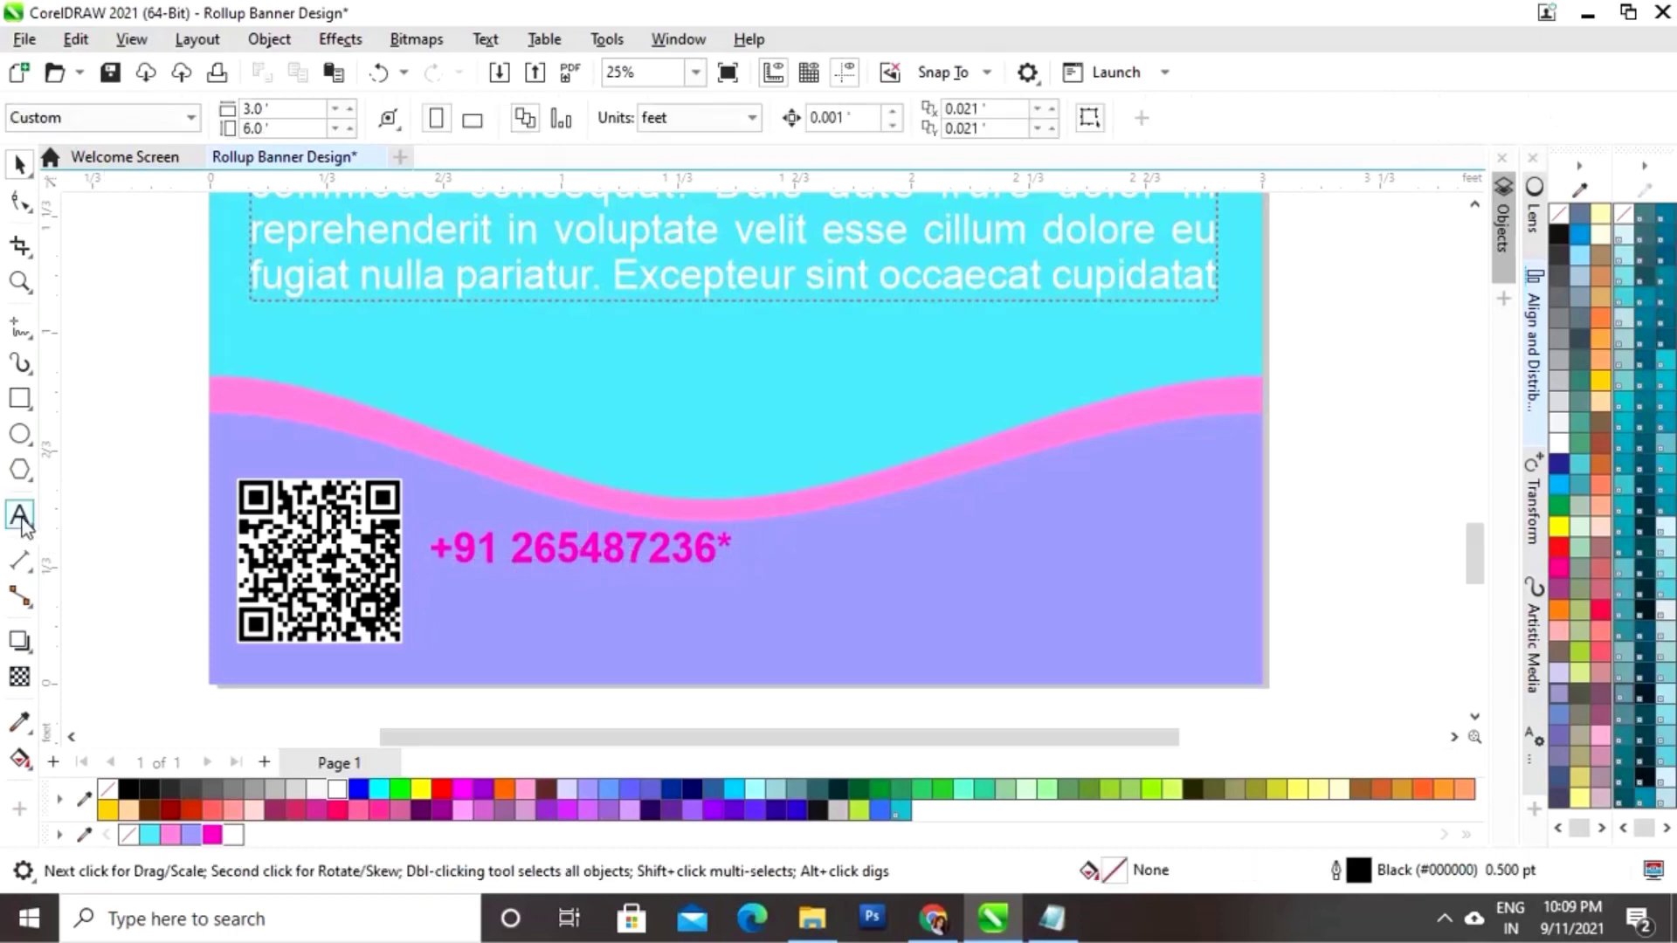
pyautogui.click(19, 515)
# Step: Type the email contact line under the phone number, scaled to about 85 pt, bold and white
pyautogui.click(447, 607)
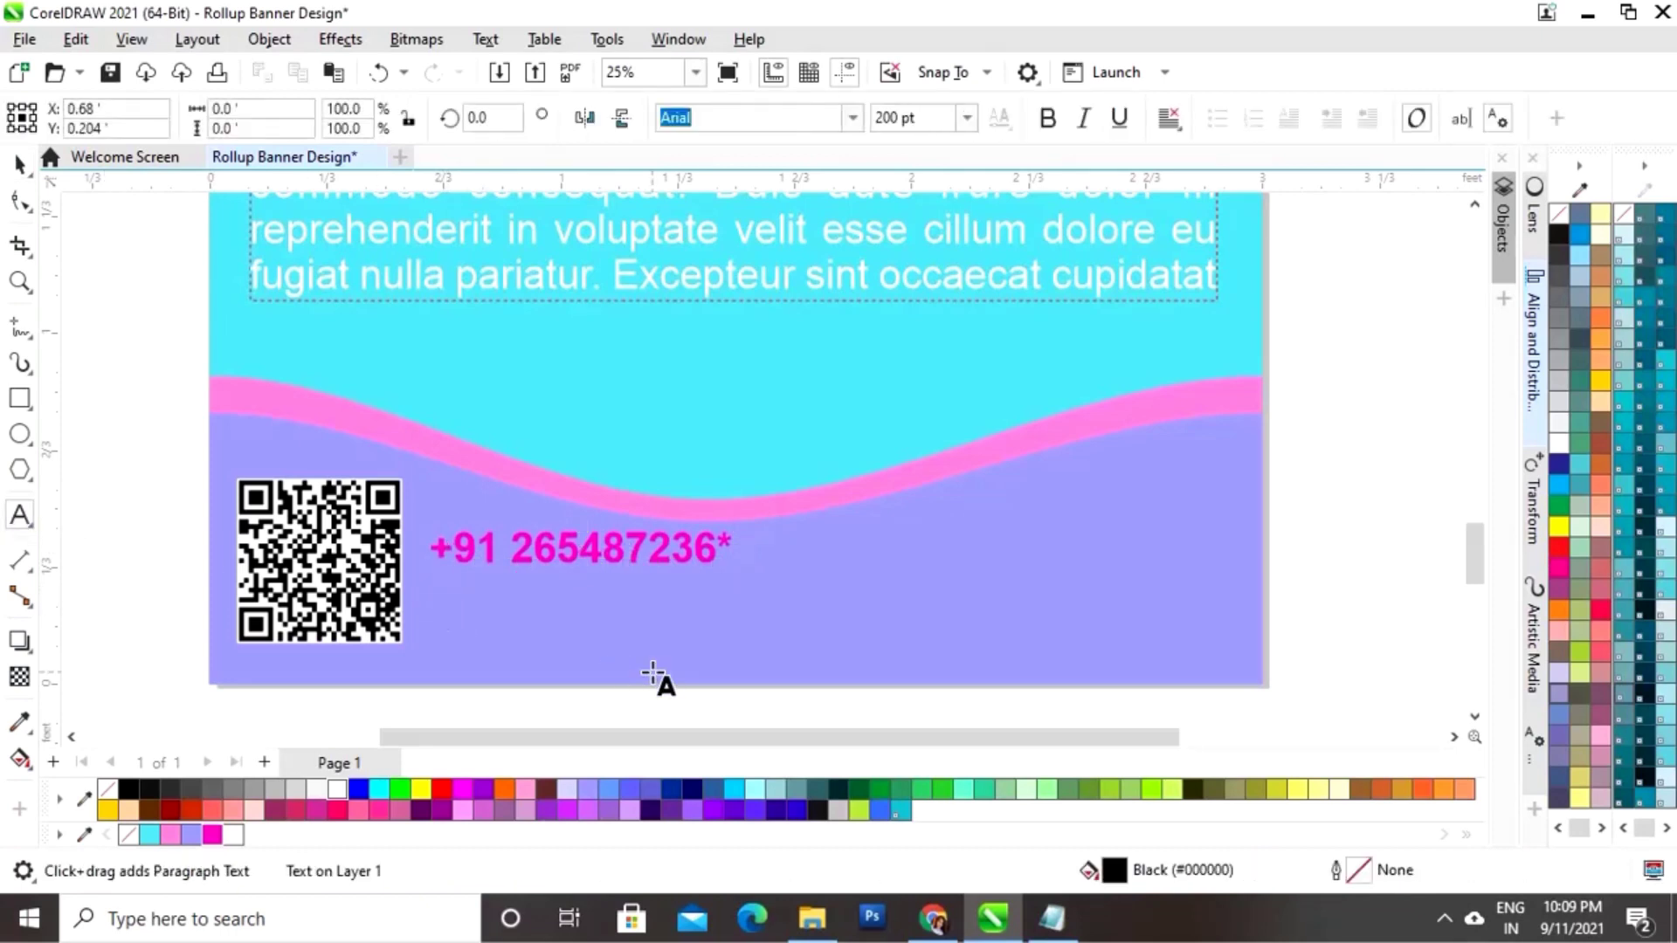
pyautogui.write('E')
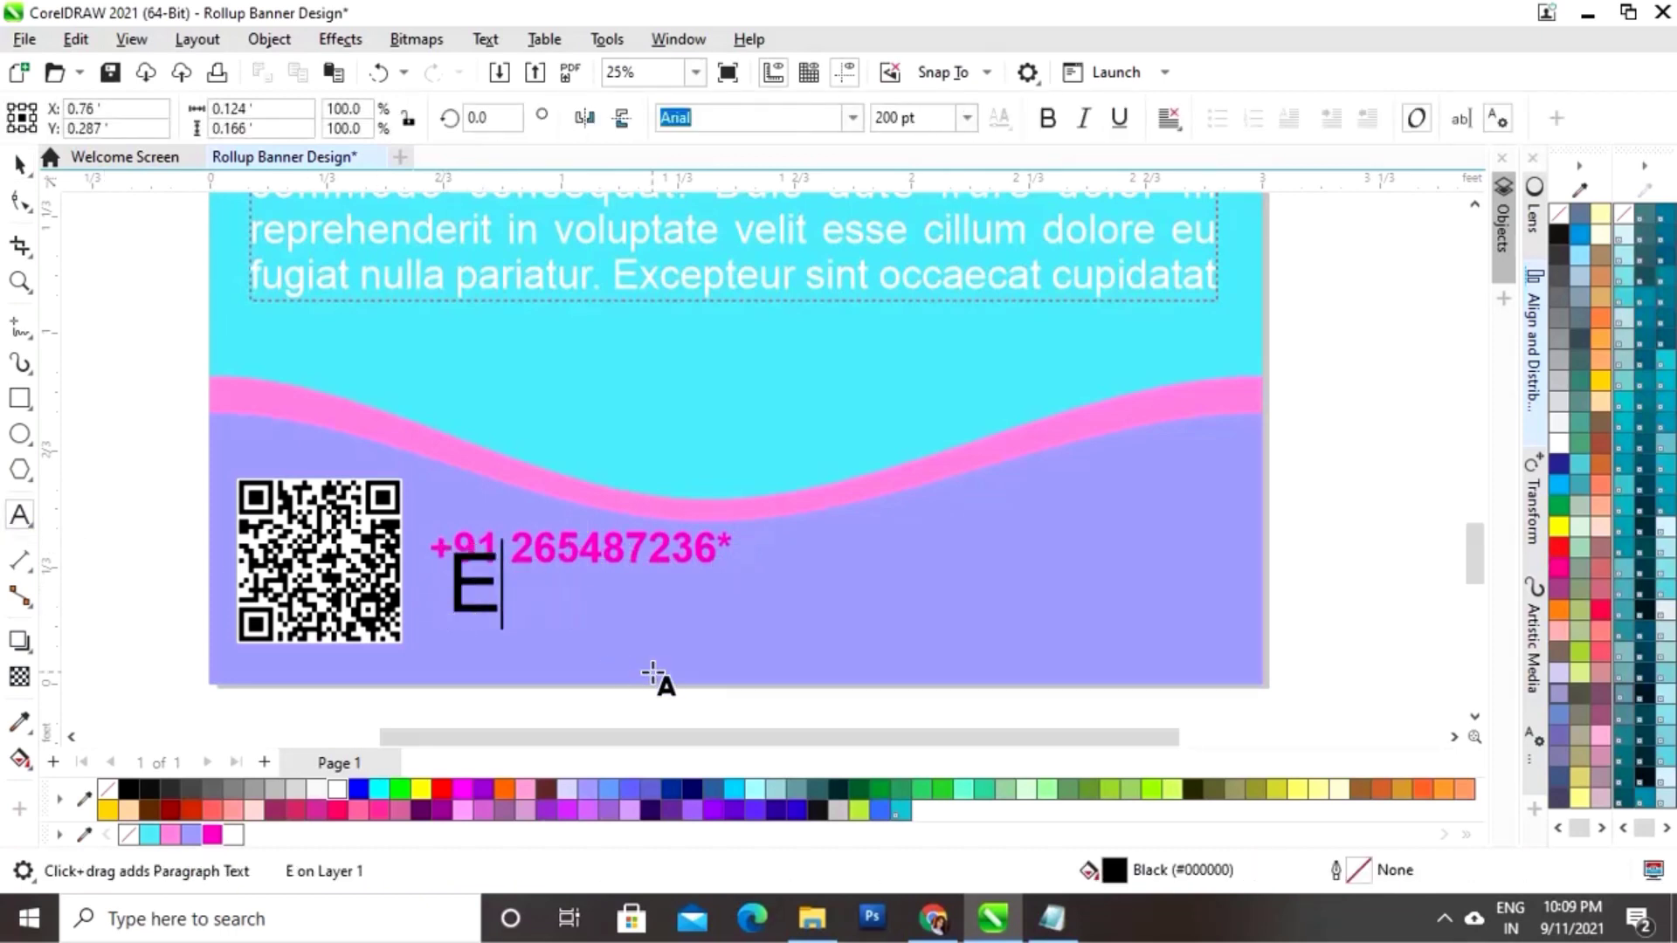
pyautogui.write('mail: e')
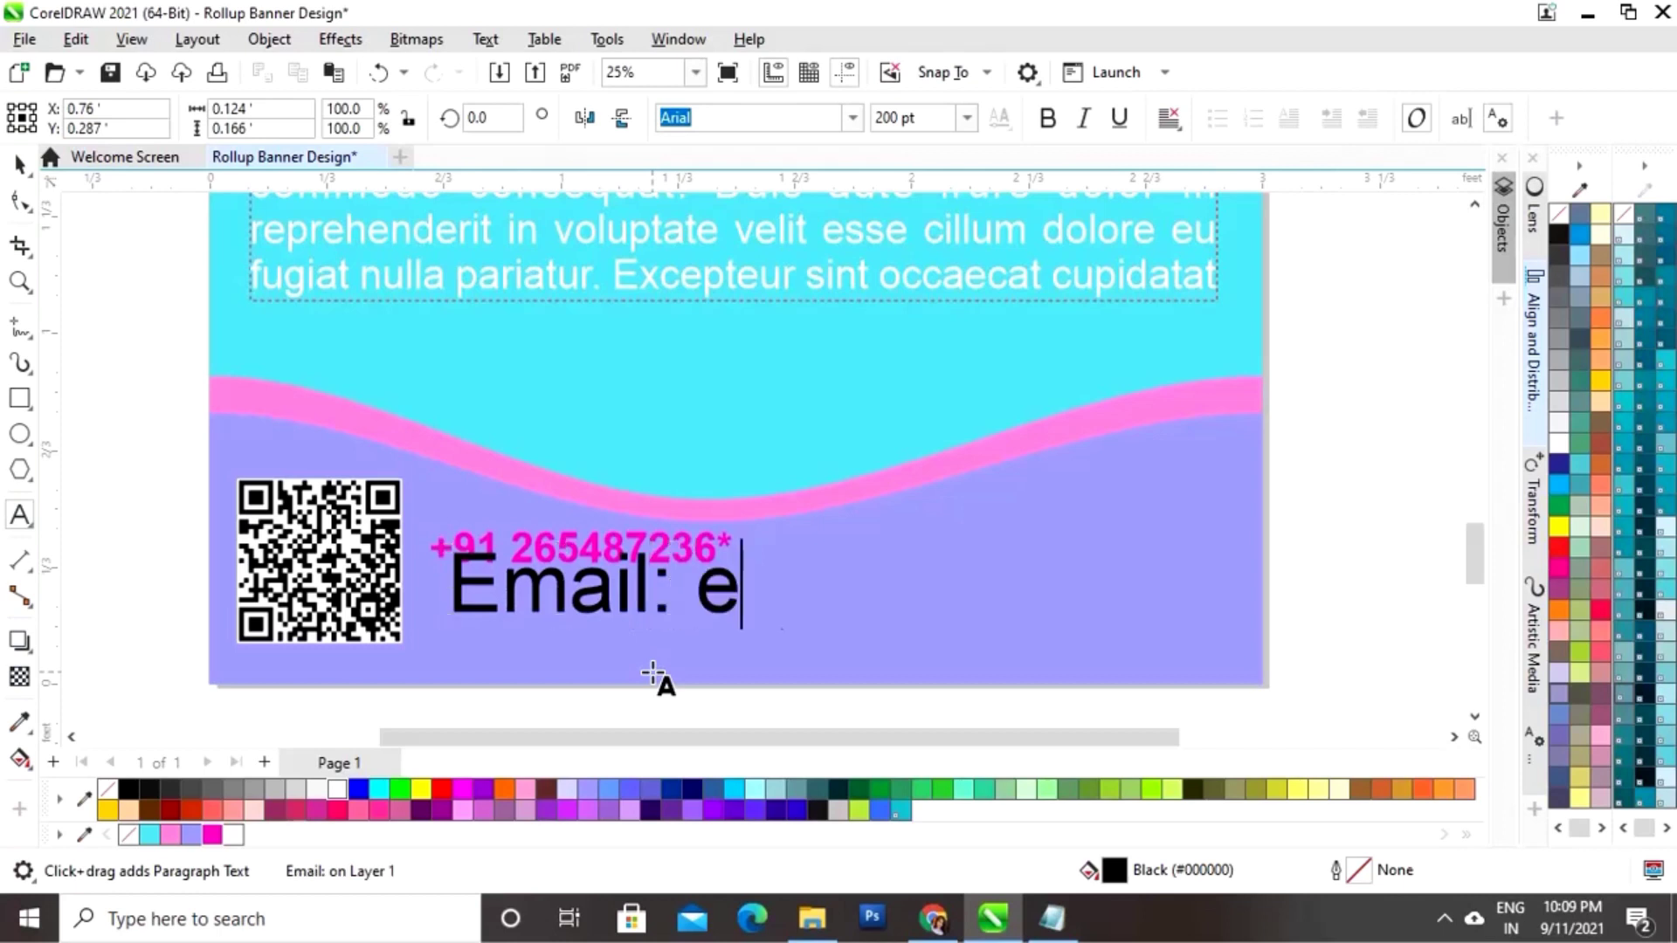
pyautogui.write('xample@example')
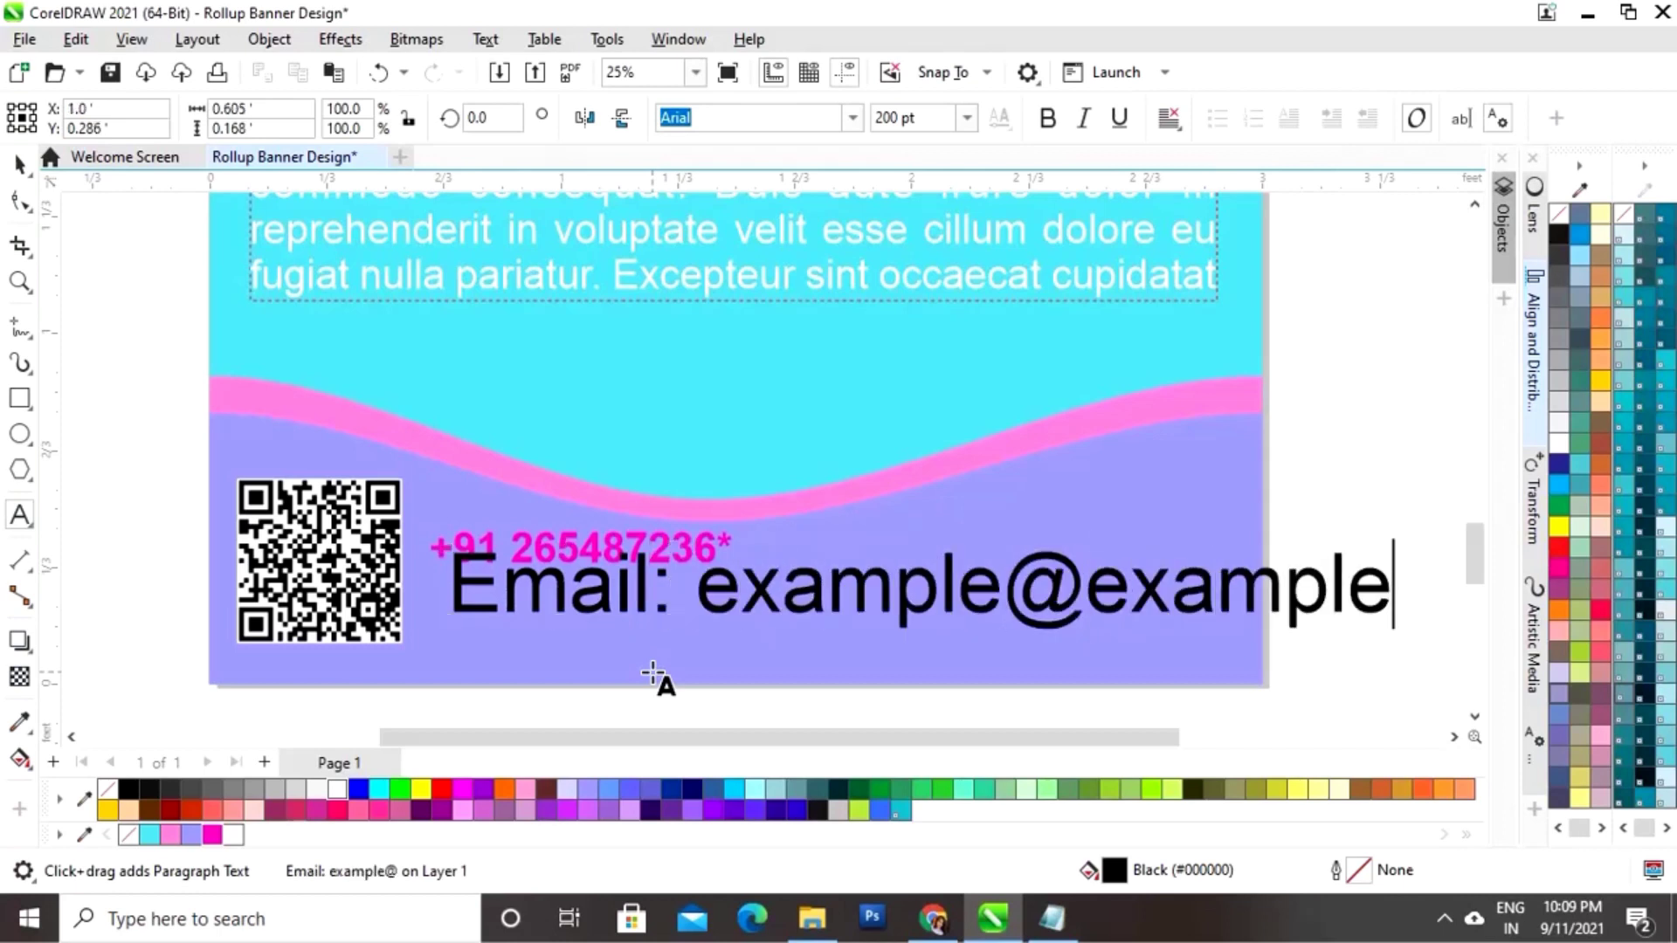
pyautogui.write('.com')
pyautogui.hotkey('ctrl', 'space')
pyautogui.moveTo(1469, 557); pyautogui.dragTo(819, 590)
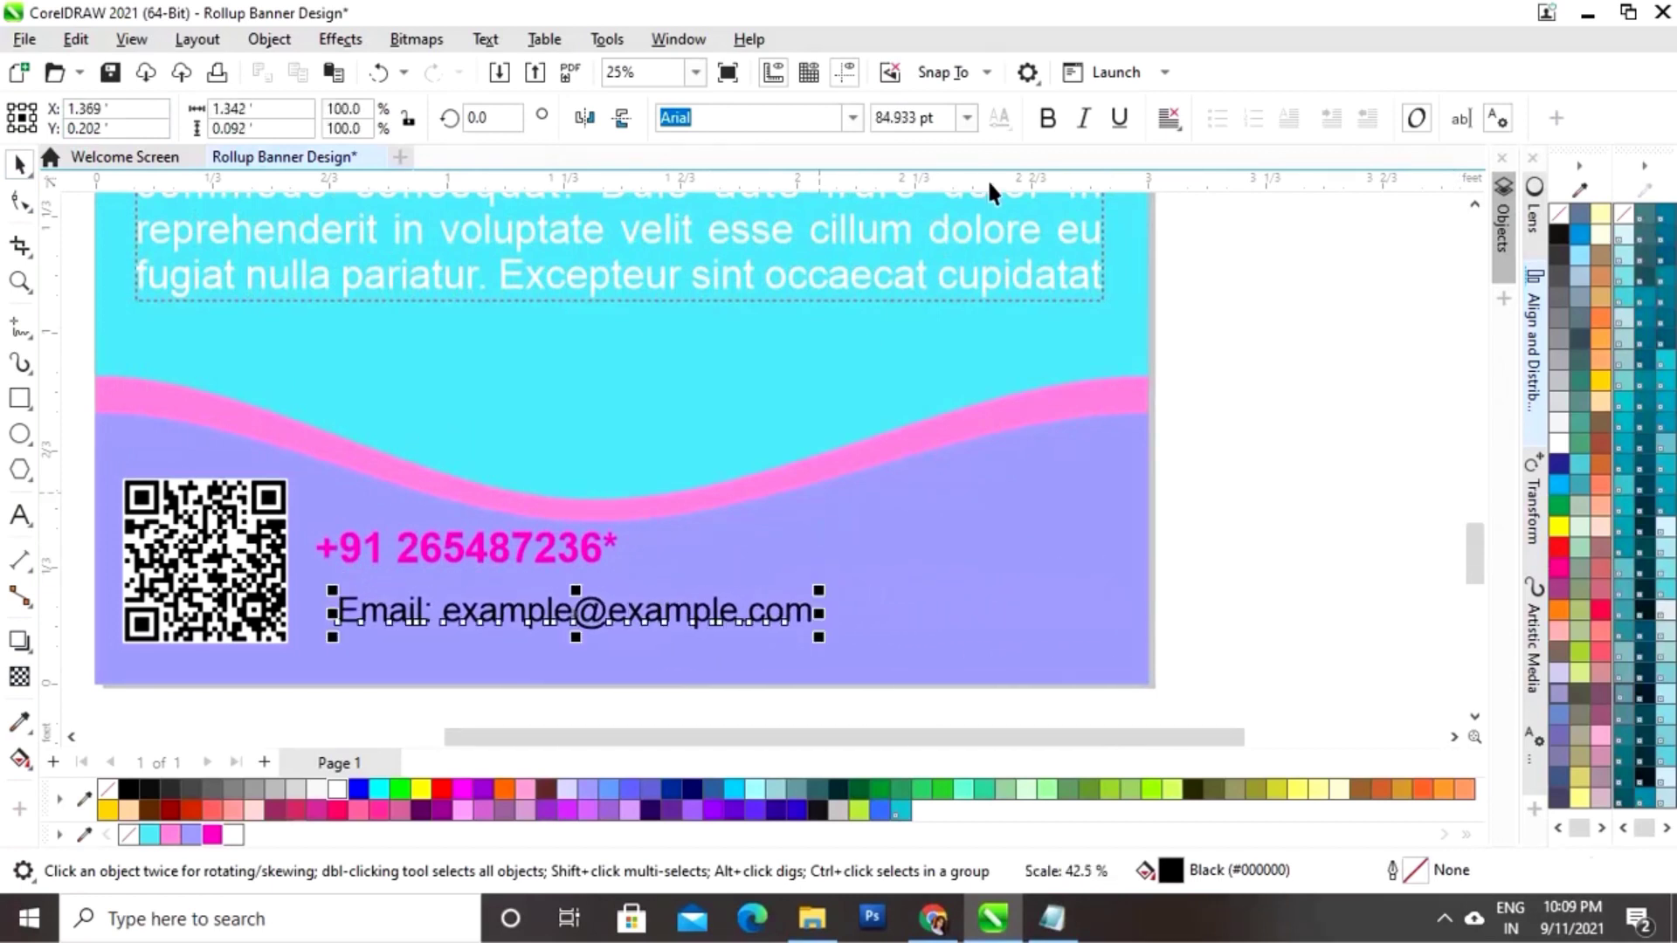
pyautogui.click(1047, 117)
pyautogui.moveTo(601, 624); pyautogui.dragTo(585, 606)
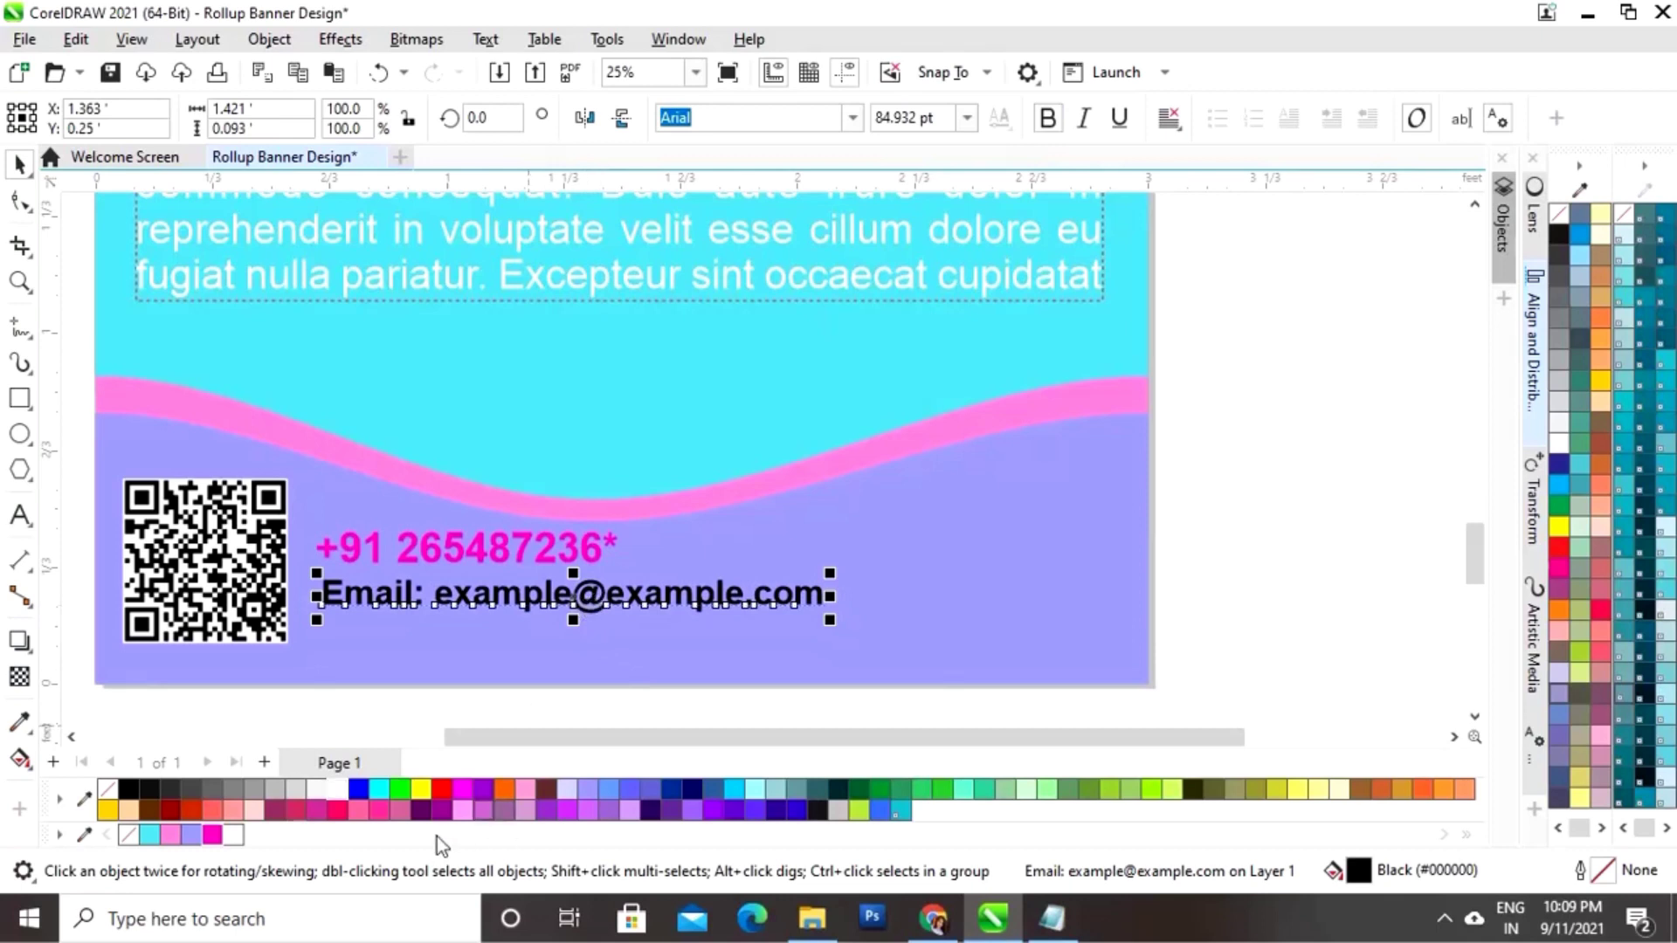
pyautogui.click(337, 789)
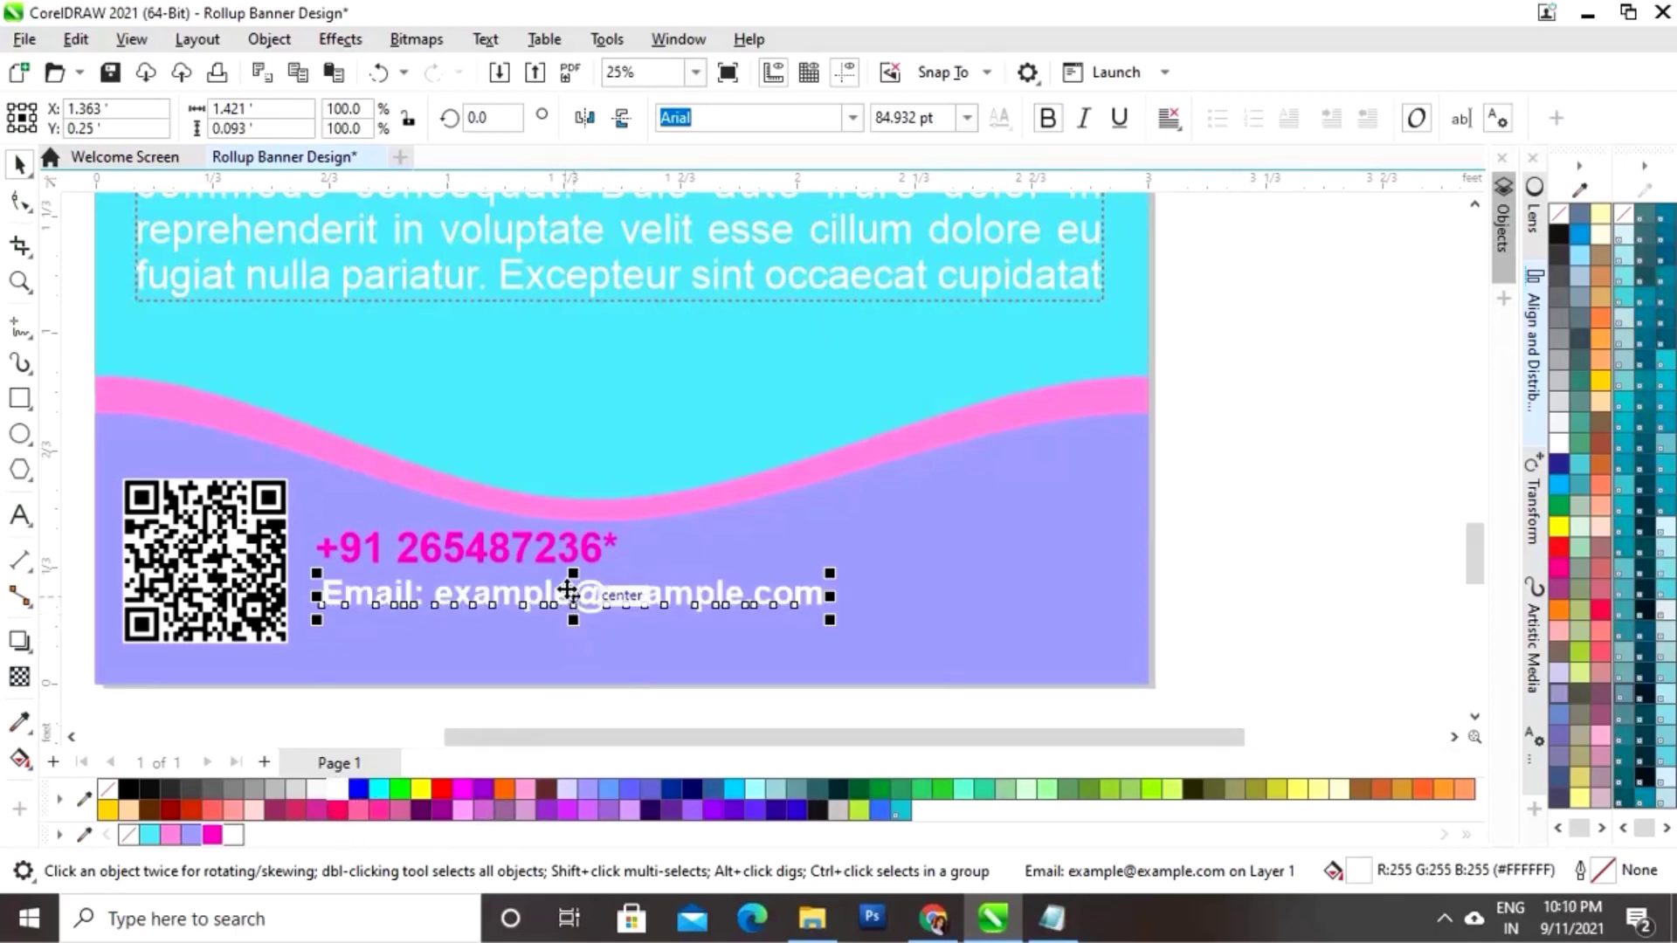
pyautogui.moveTo(571, 603); pyautogui.dragTo(564, 596)
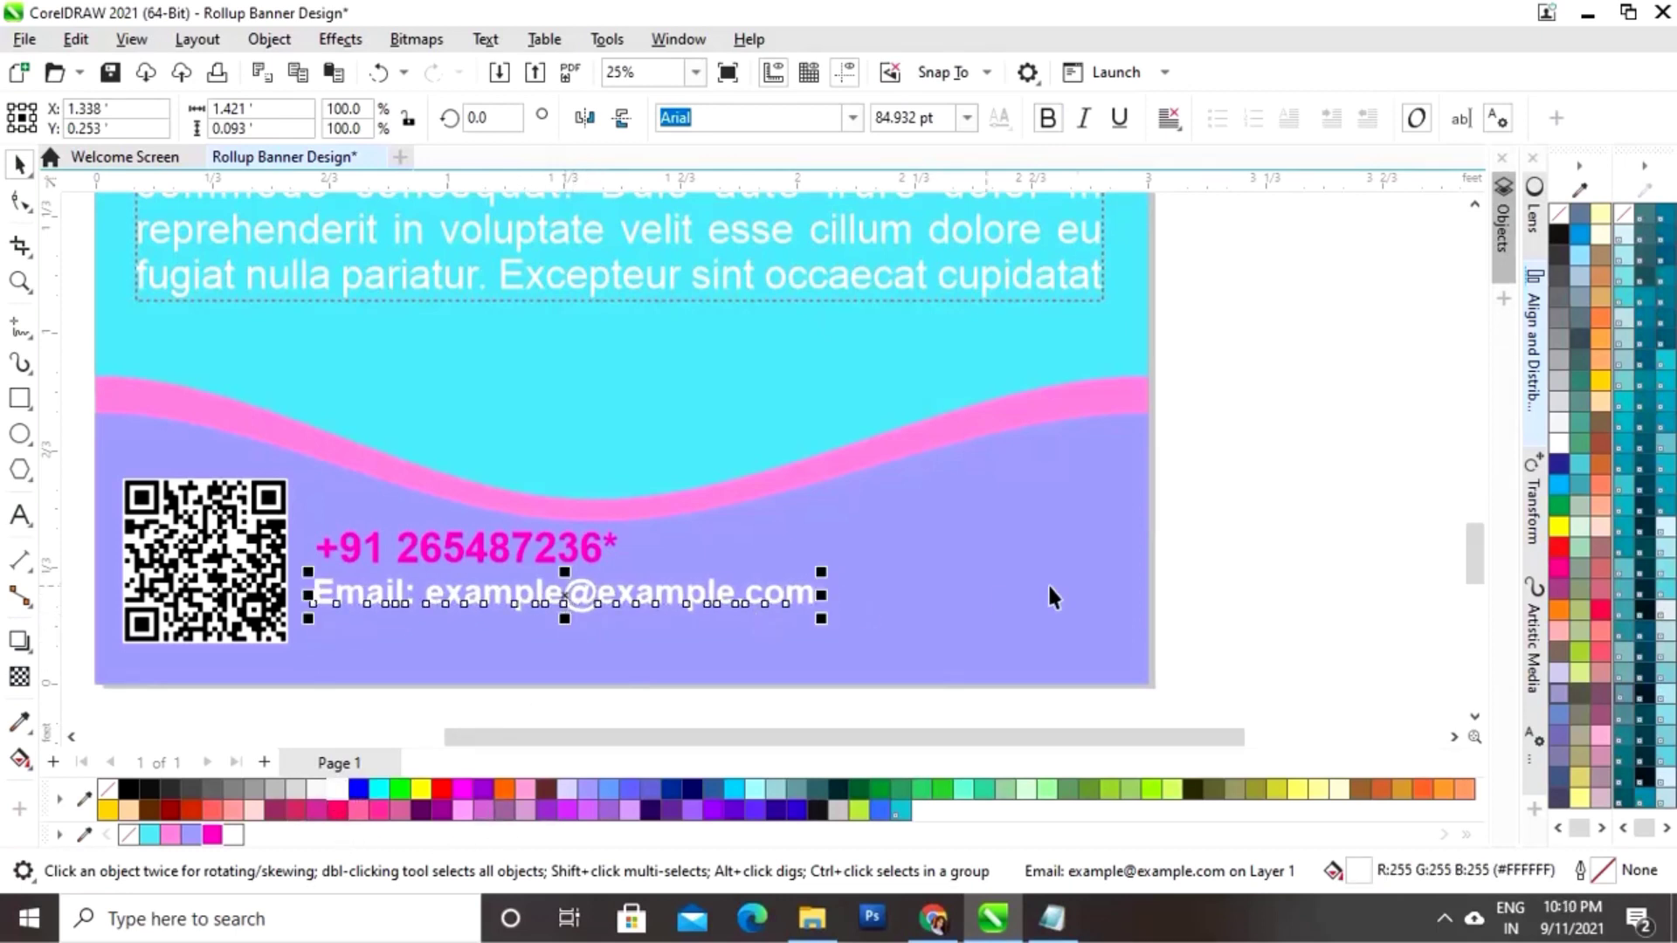
pyautogui.click(21, 517)
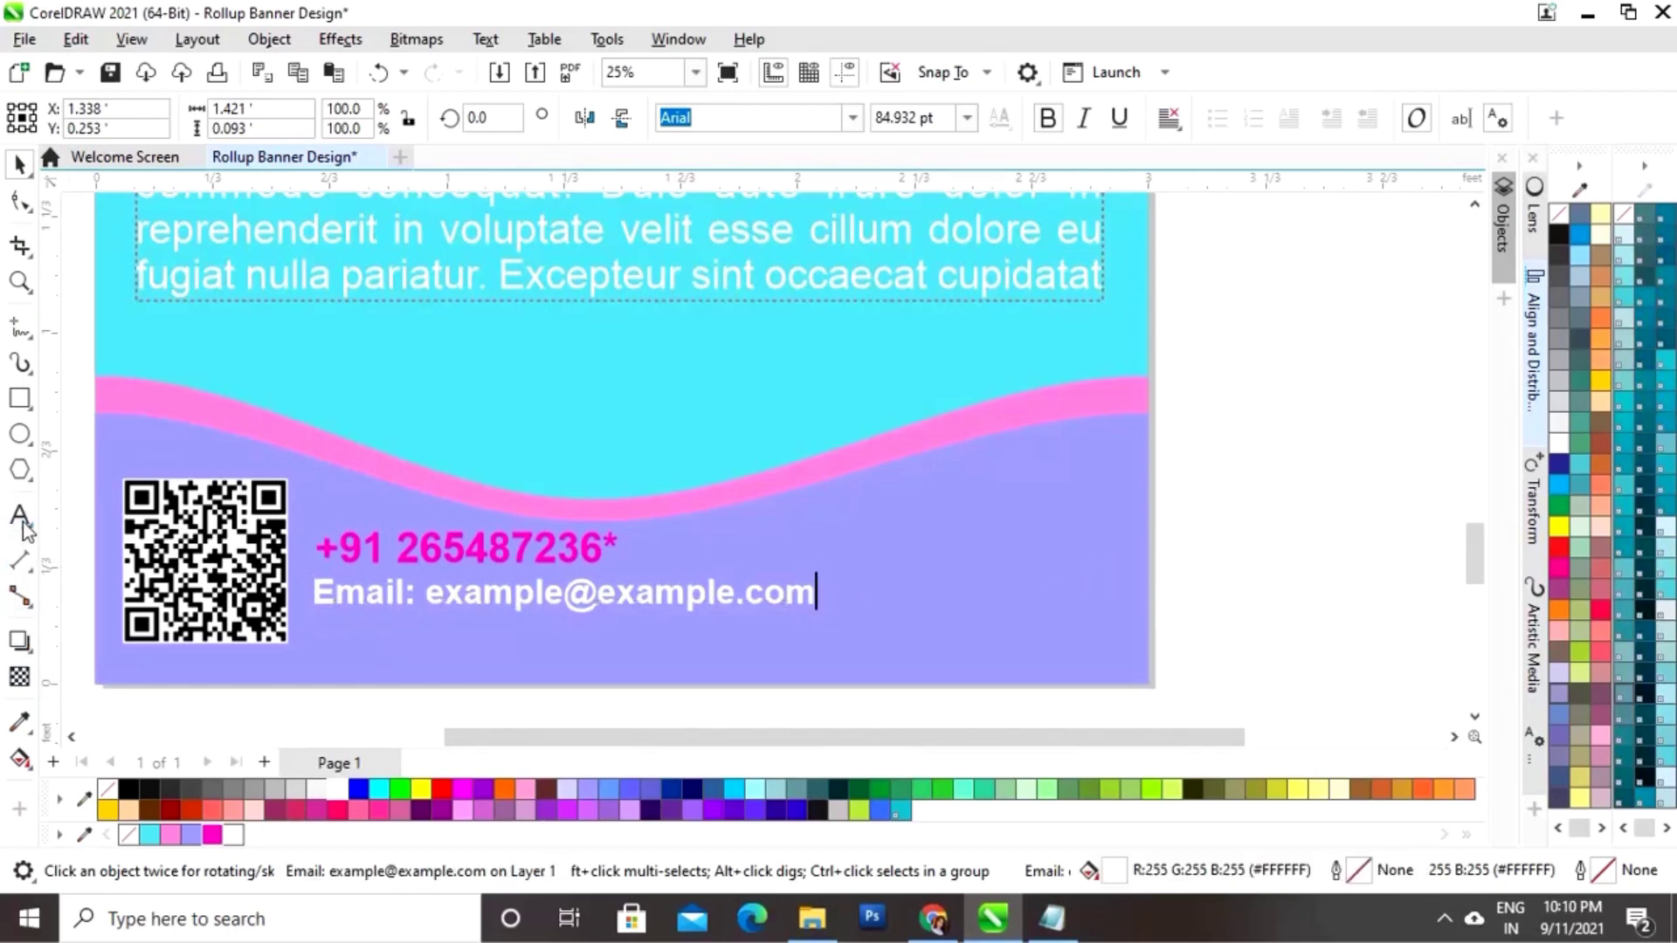
pyautogui.click(308, 668)
pyautogui.write('ww')
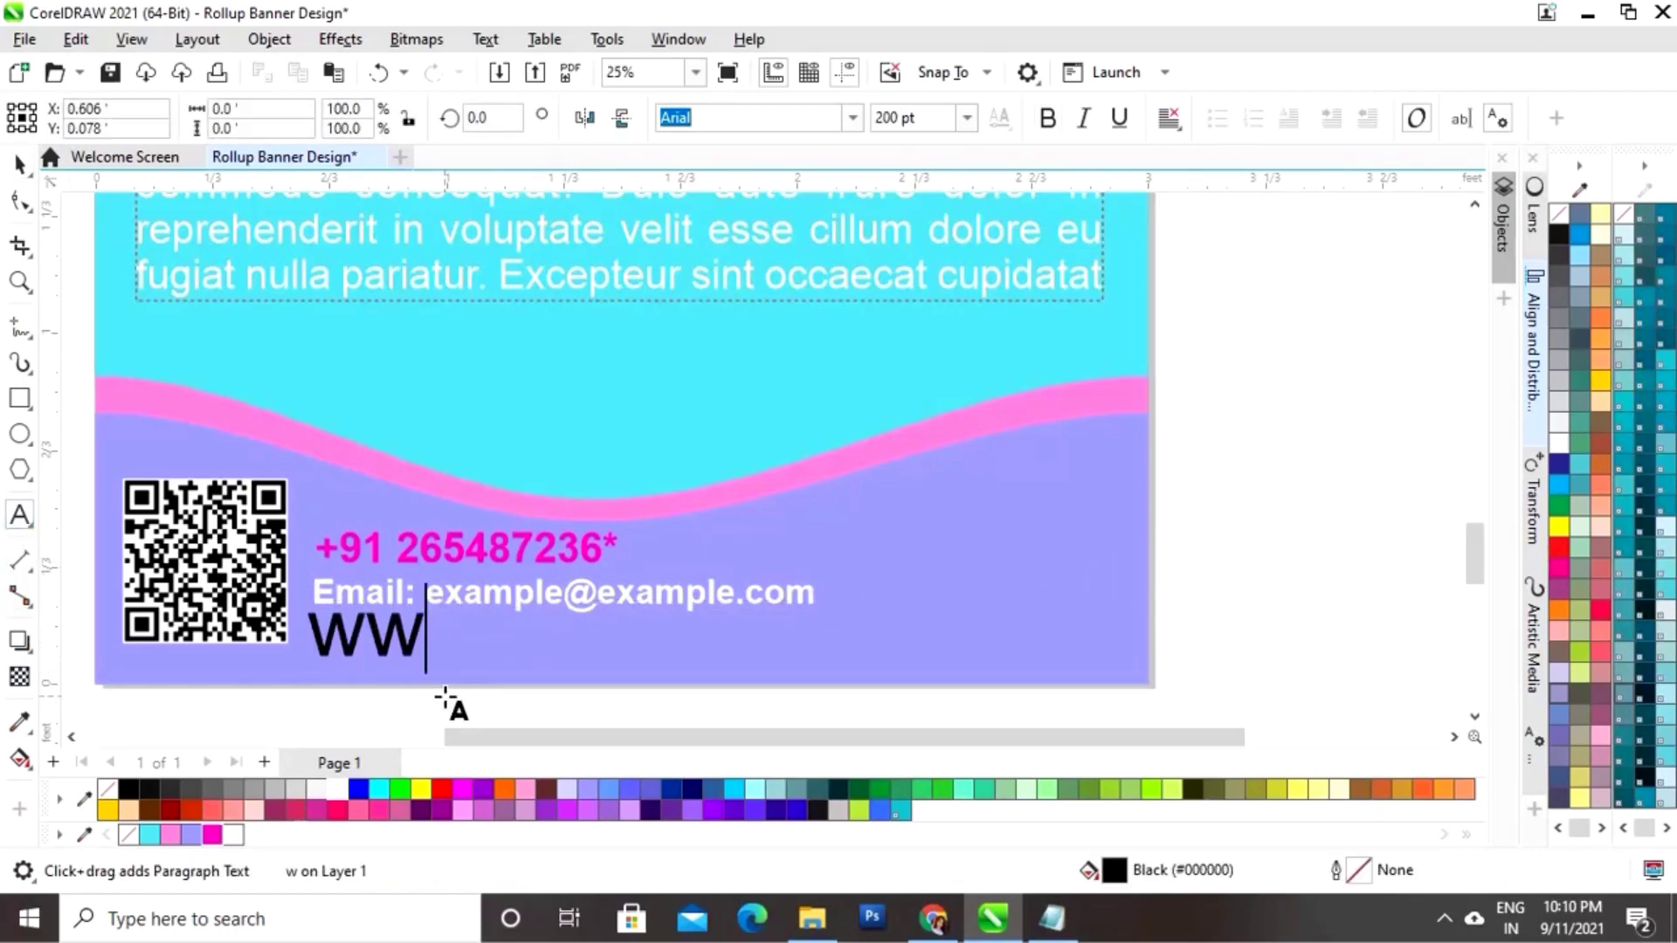
pyautogui.write('w.beaut')
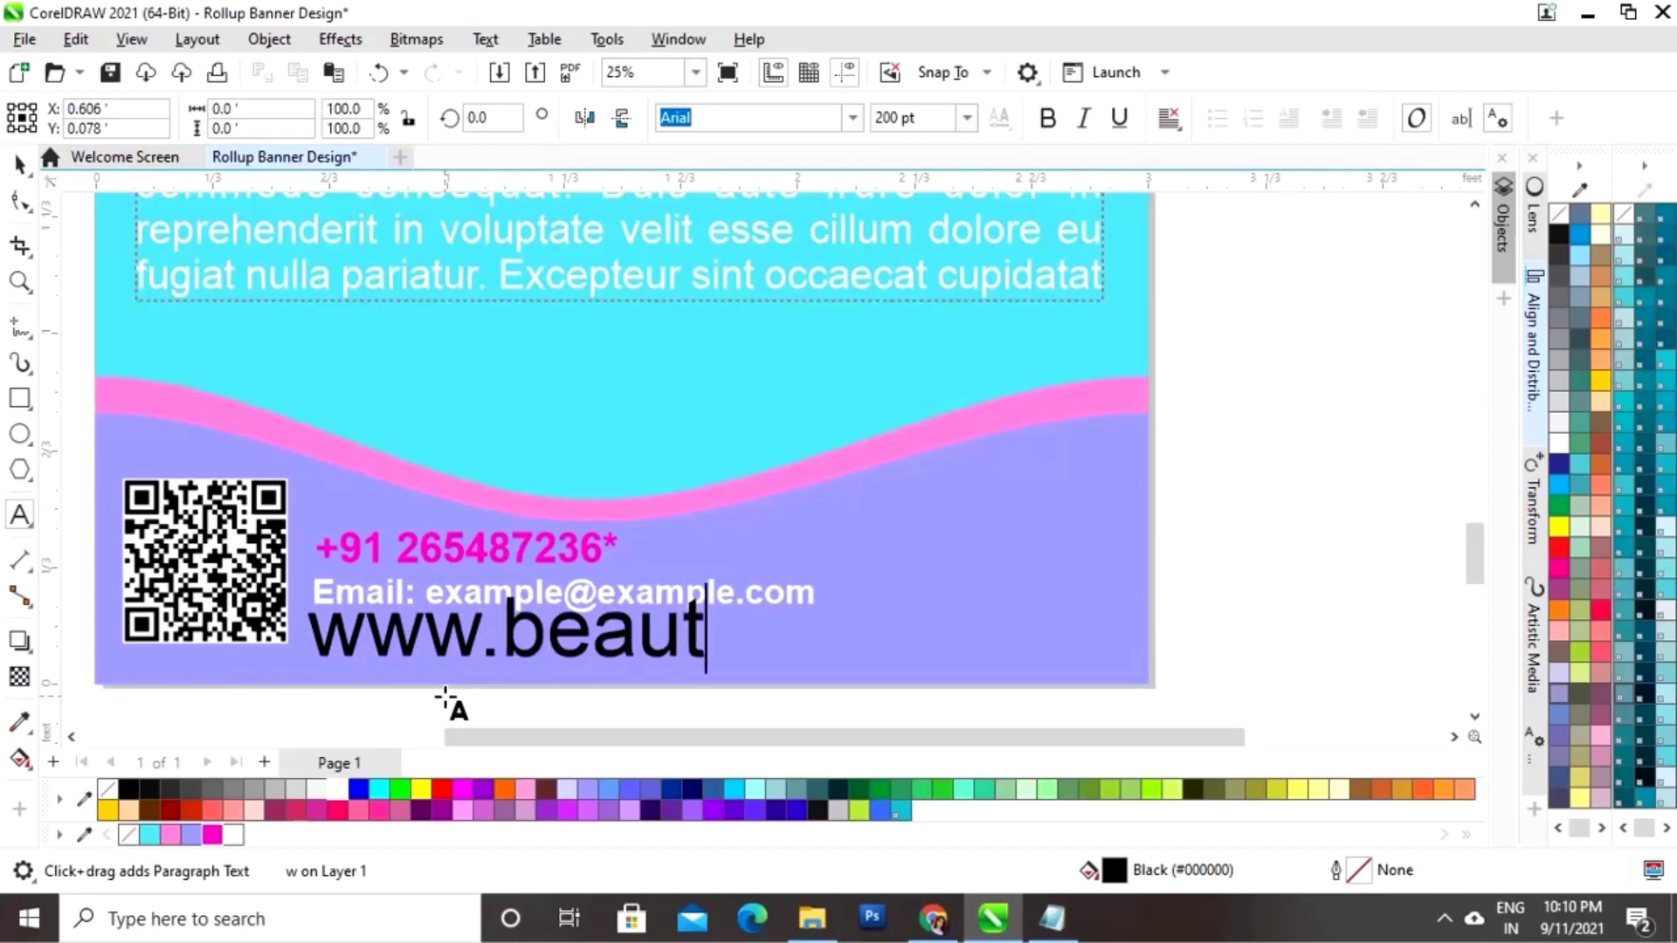
pyautogui.write('yandspa.com')
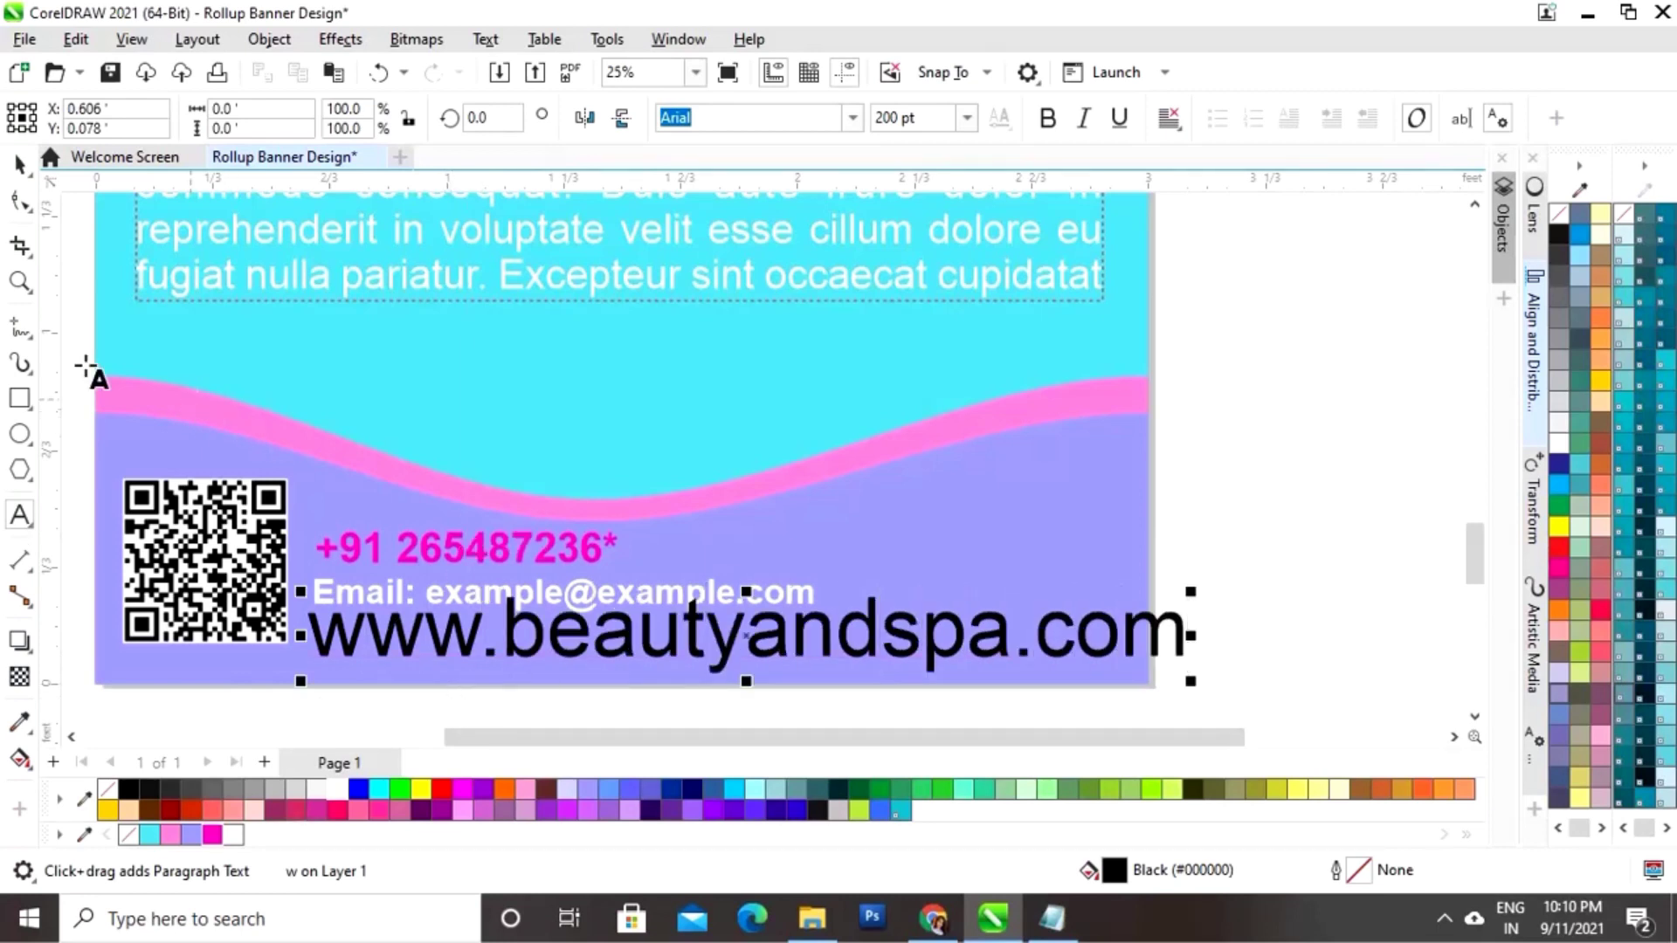
pyautogui.click(19, 164)
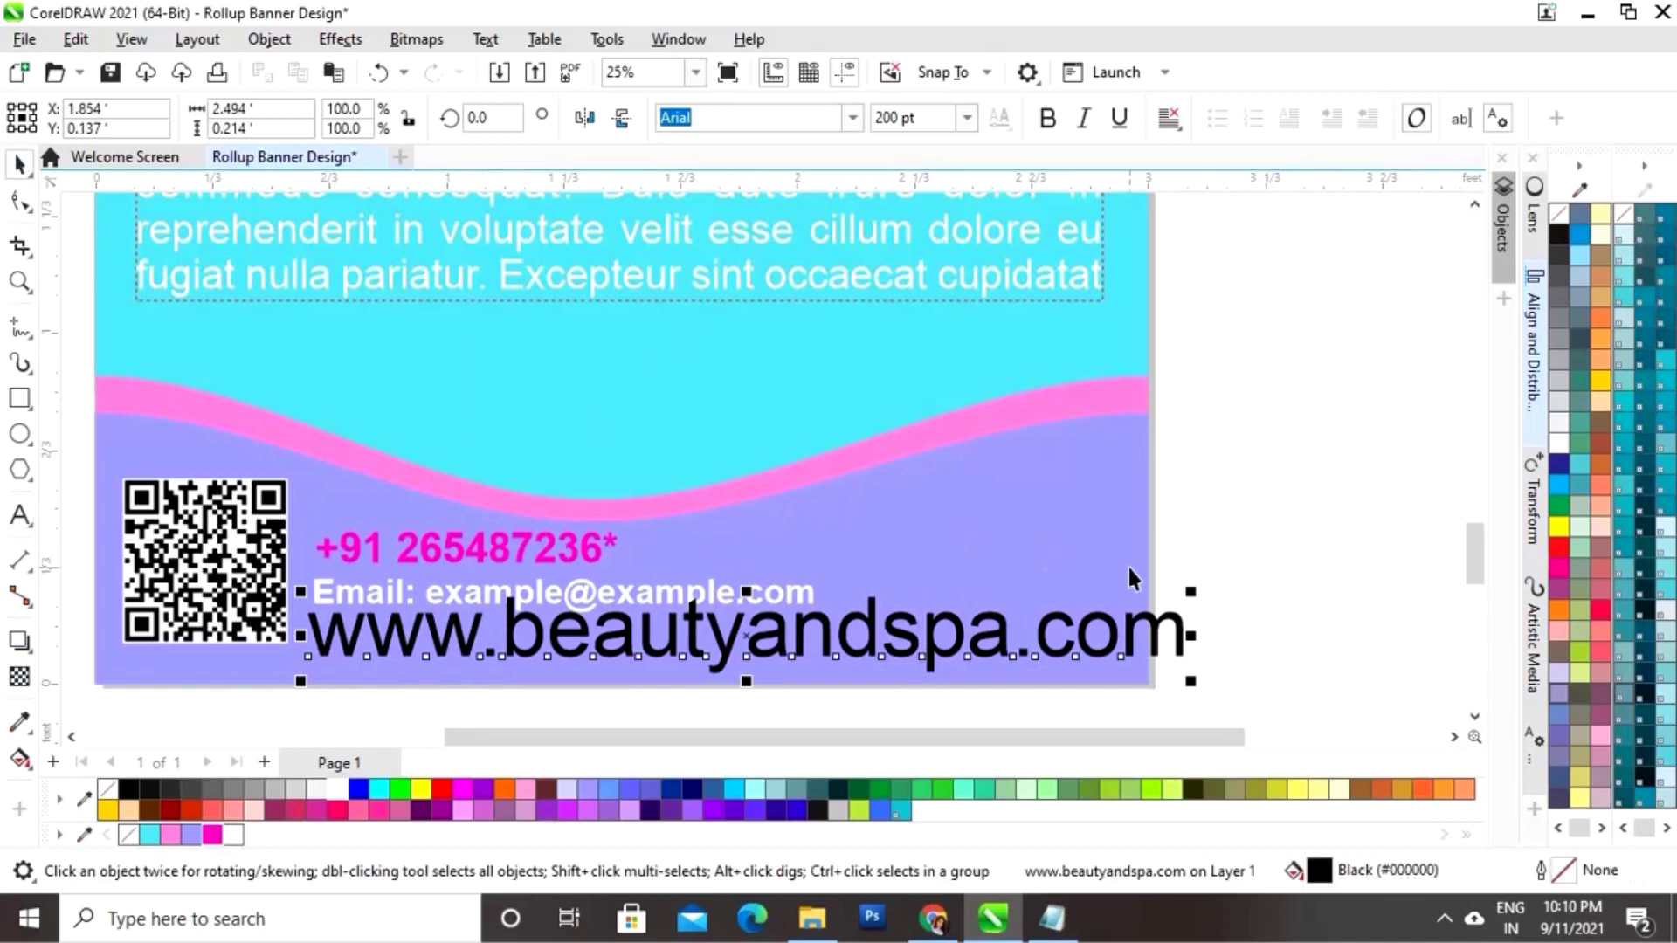
pyautogui.moveTo(1197, 594); pyautogui.dragTo(887, 627)
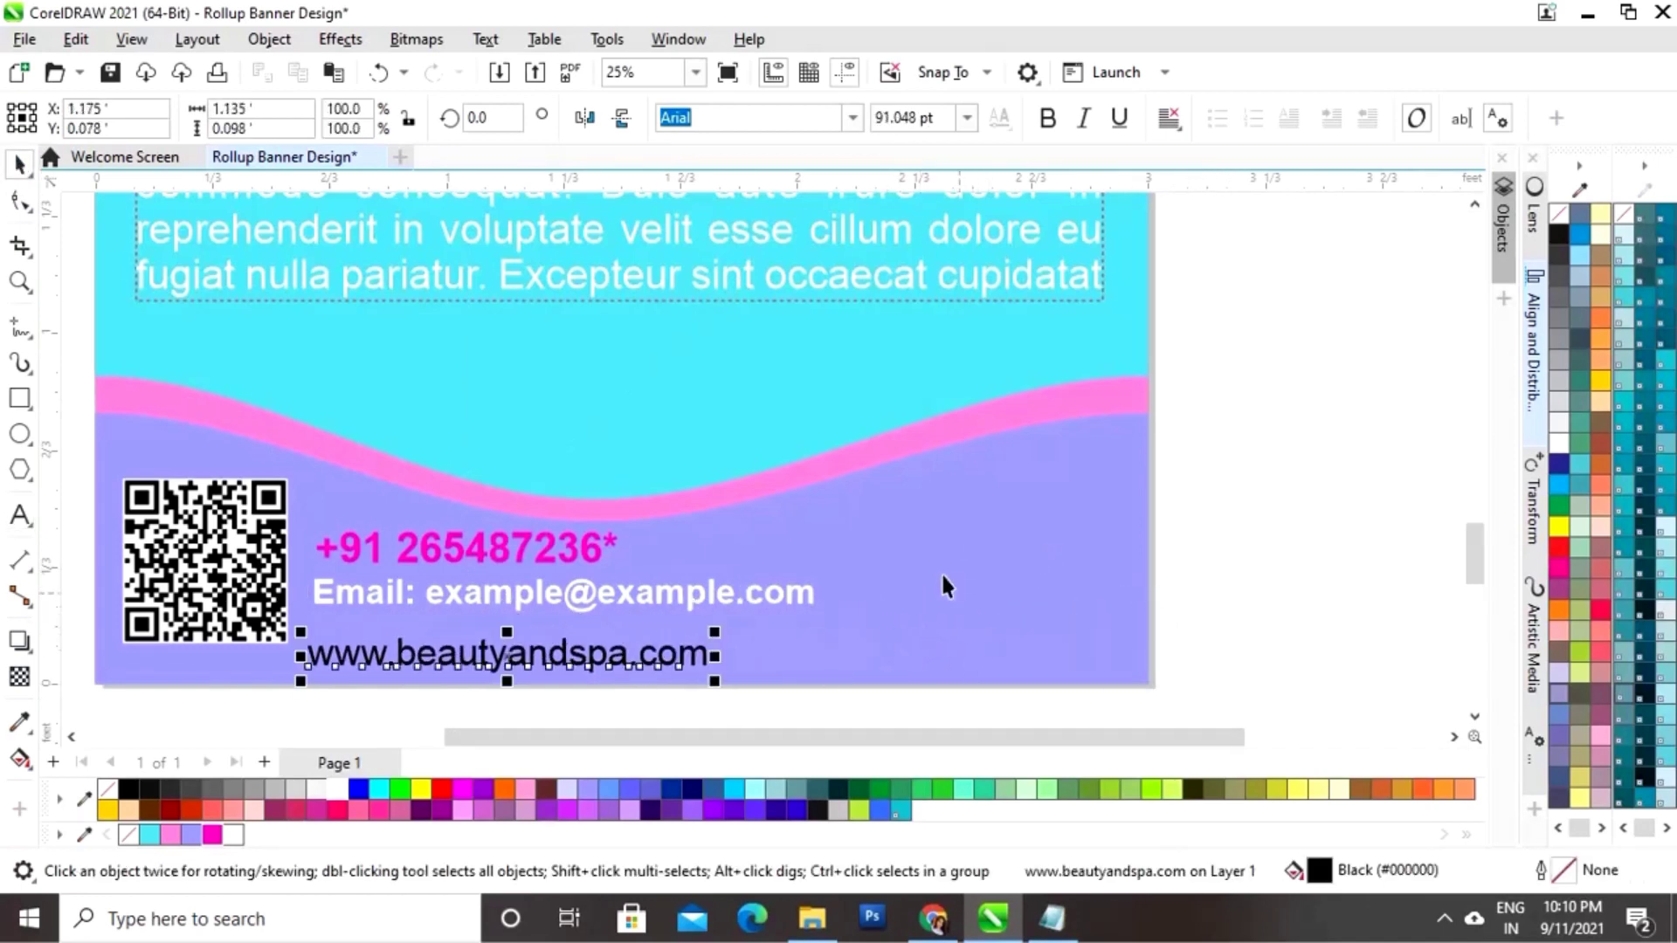
pyautogui.click(1045, 118)
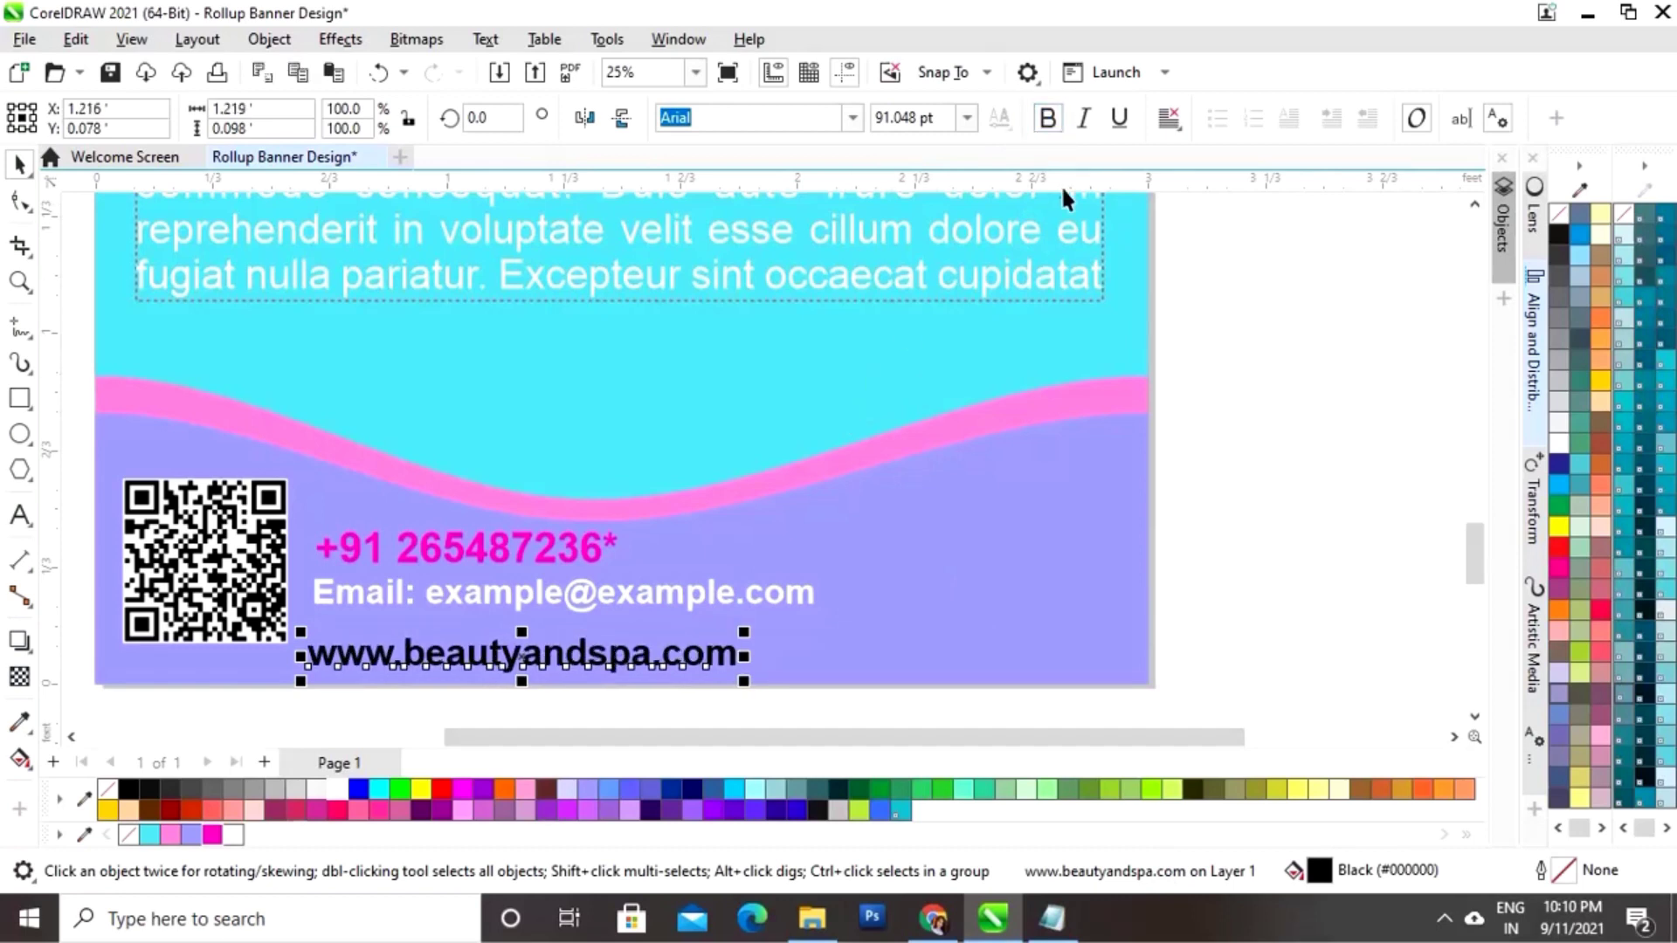
pyautogui.click(967, 117)
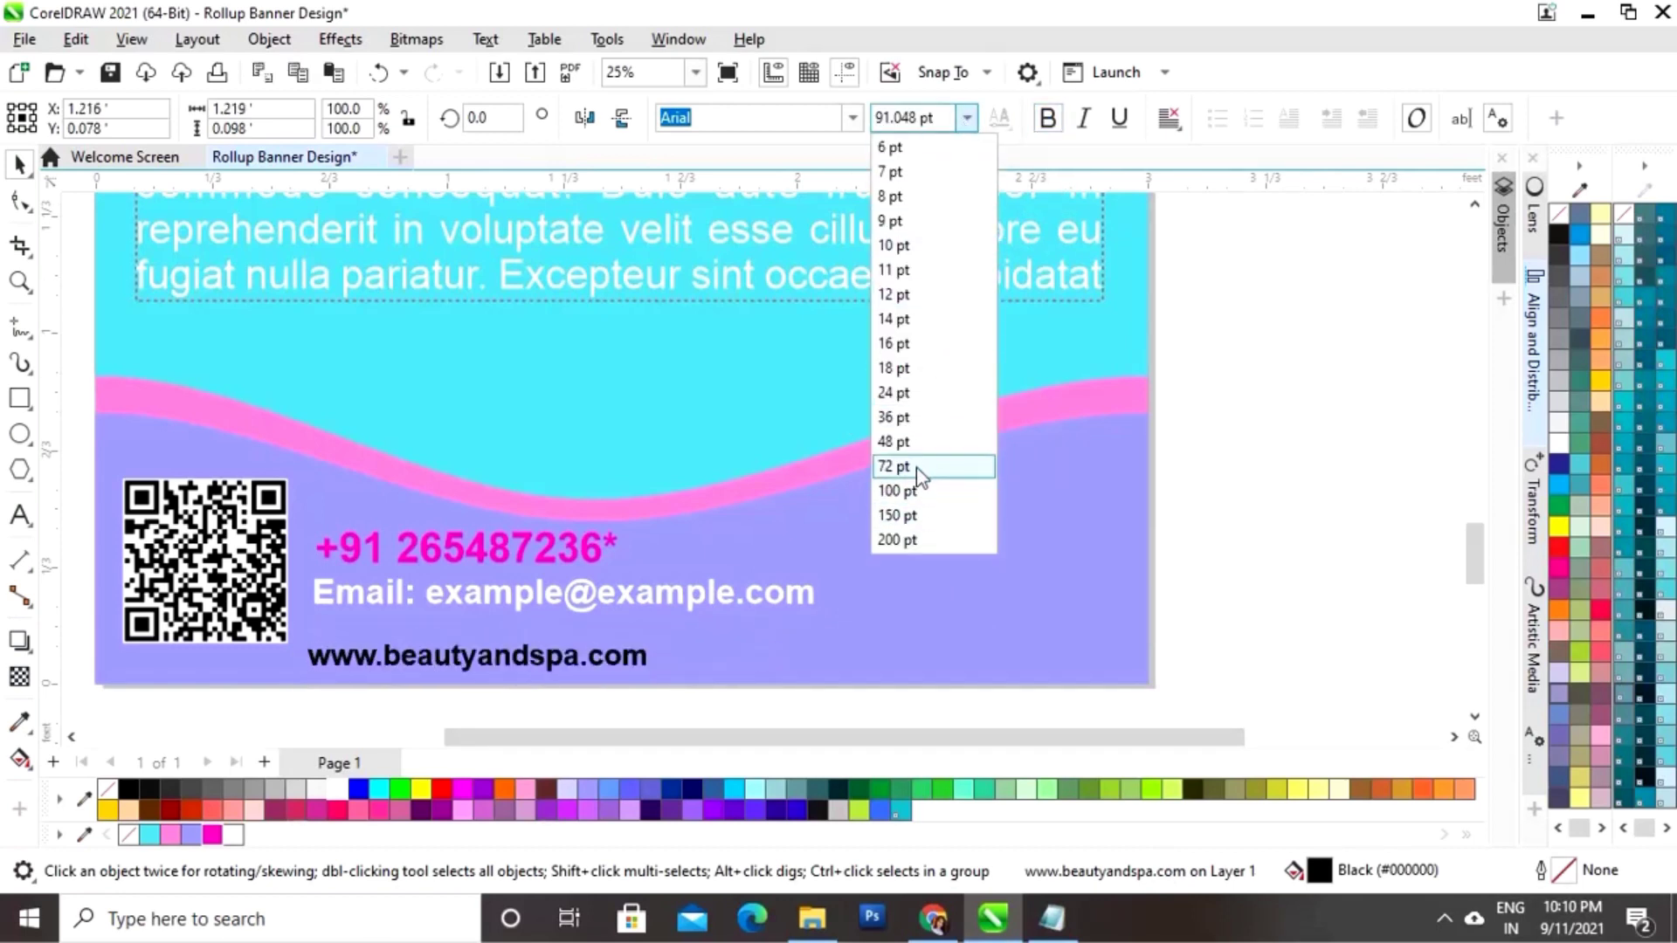
pyautogui.click(912, 503)
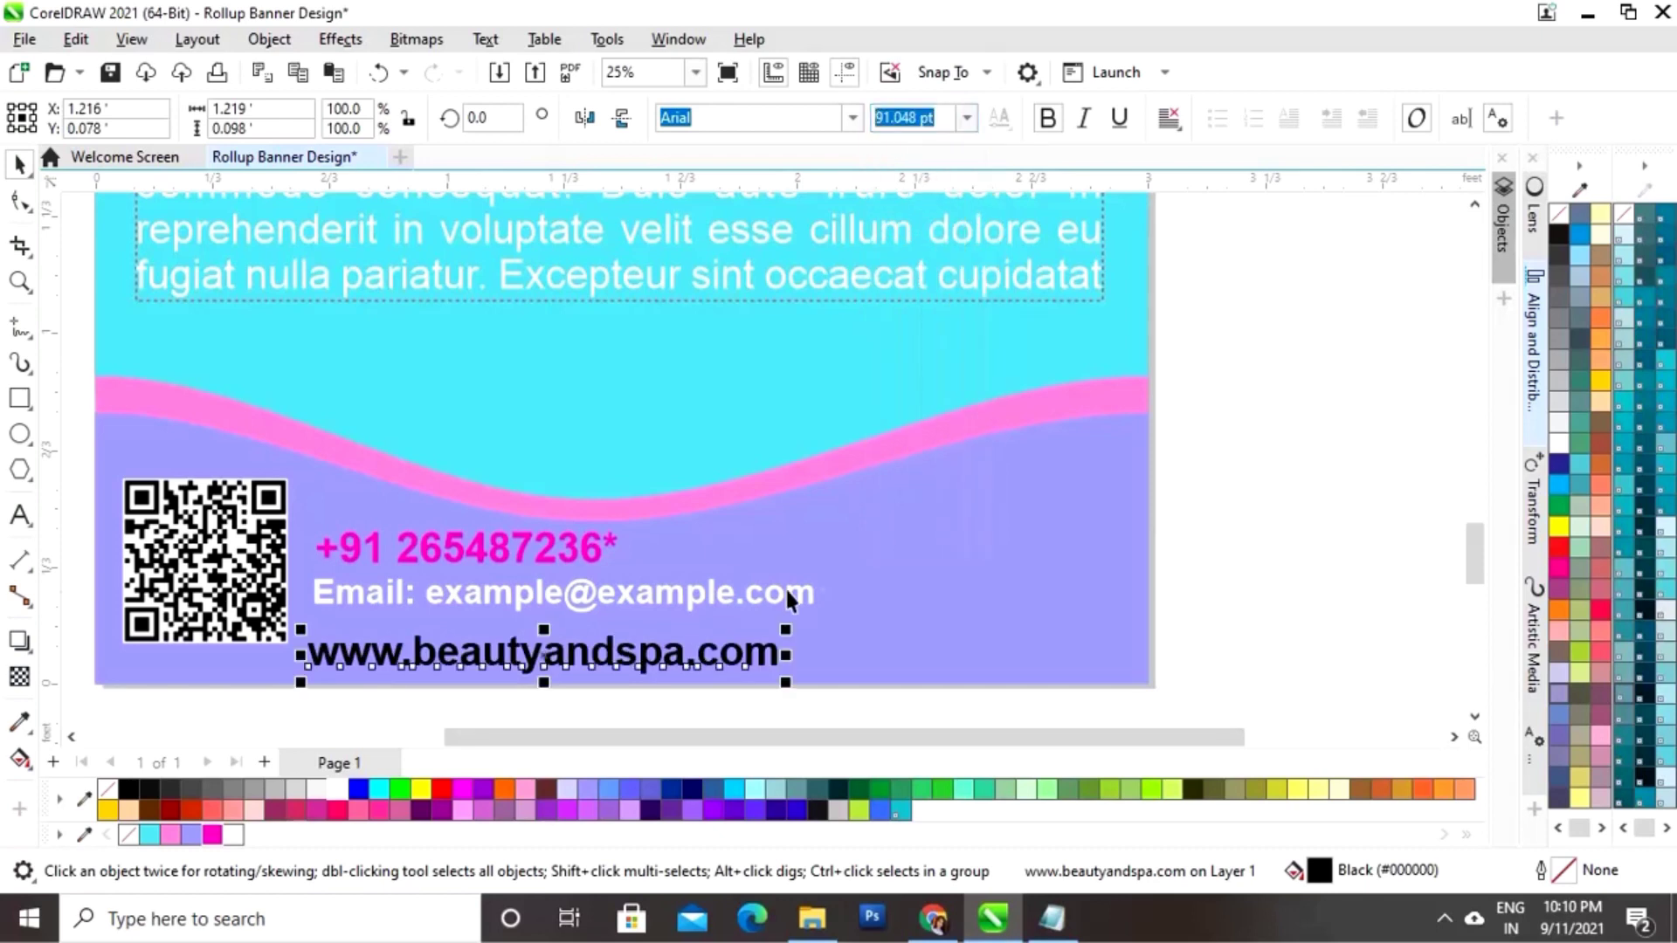
# Step: Set the email and phone number lines to 100 pt and nudge the phone number up-left
pyautogui.click(725, 590)
pyautogui.click(967, 118)
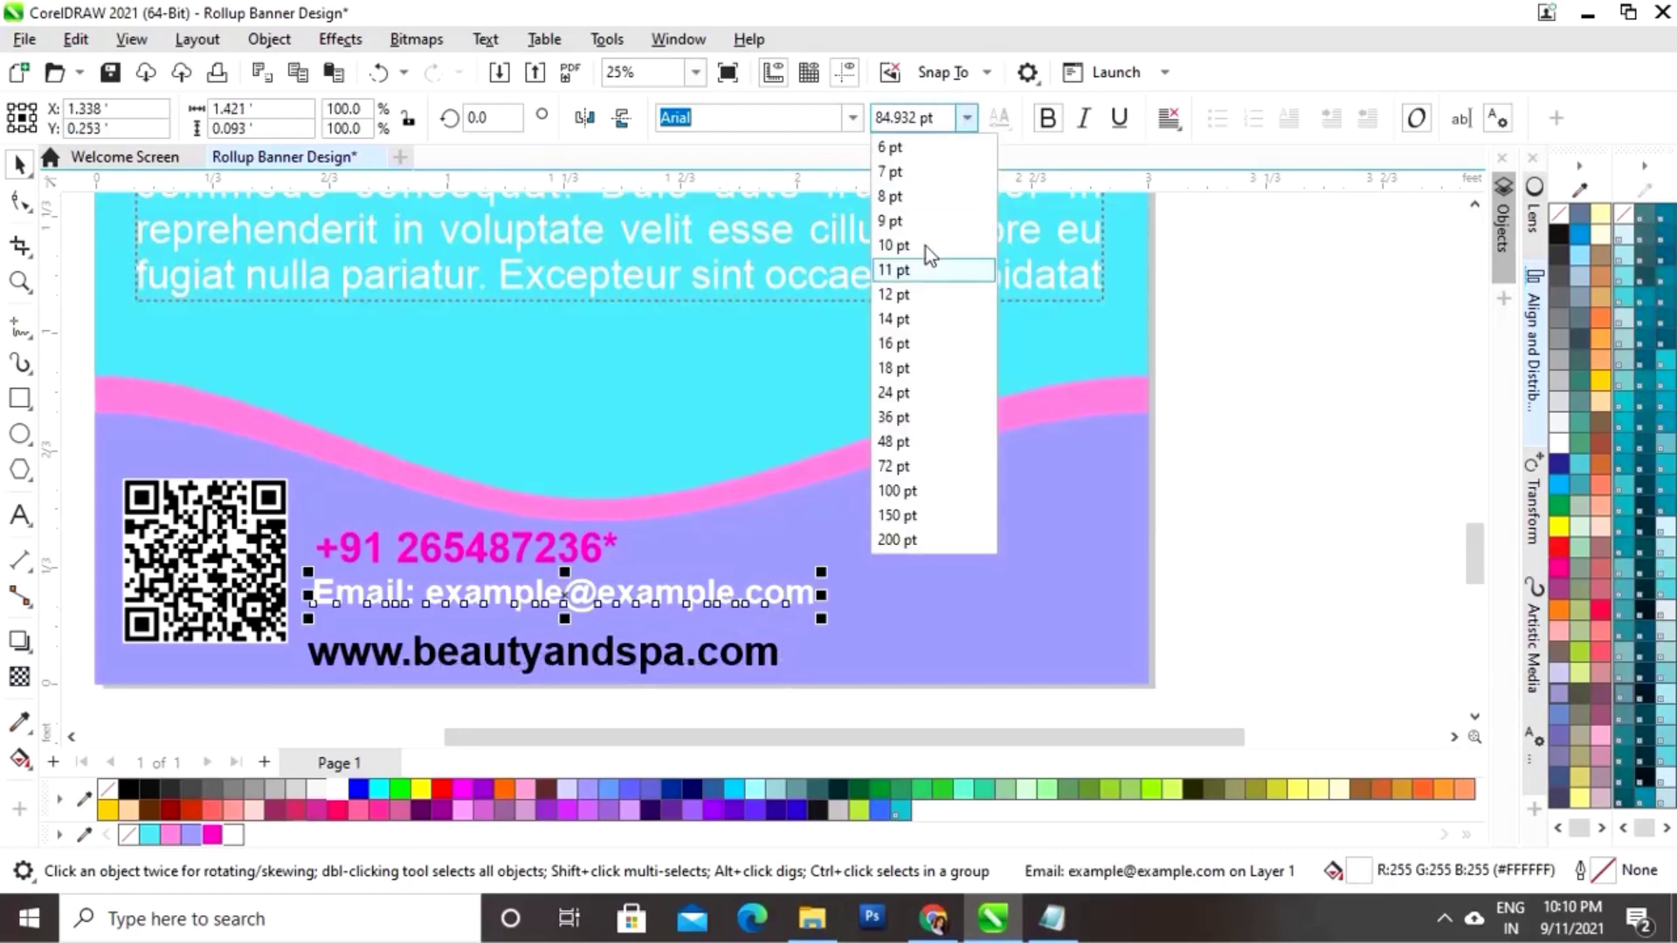
pyautogui.click(909, 491)
pyautogui.click(596, 559)
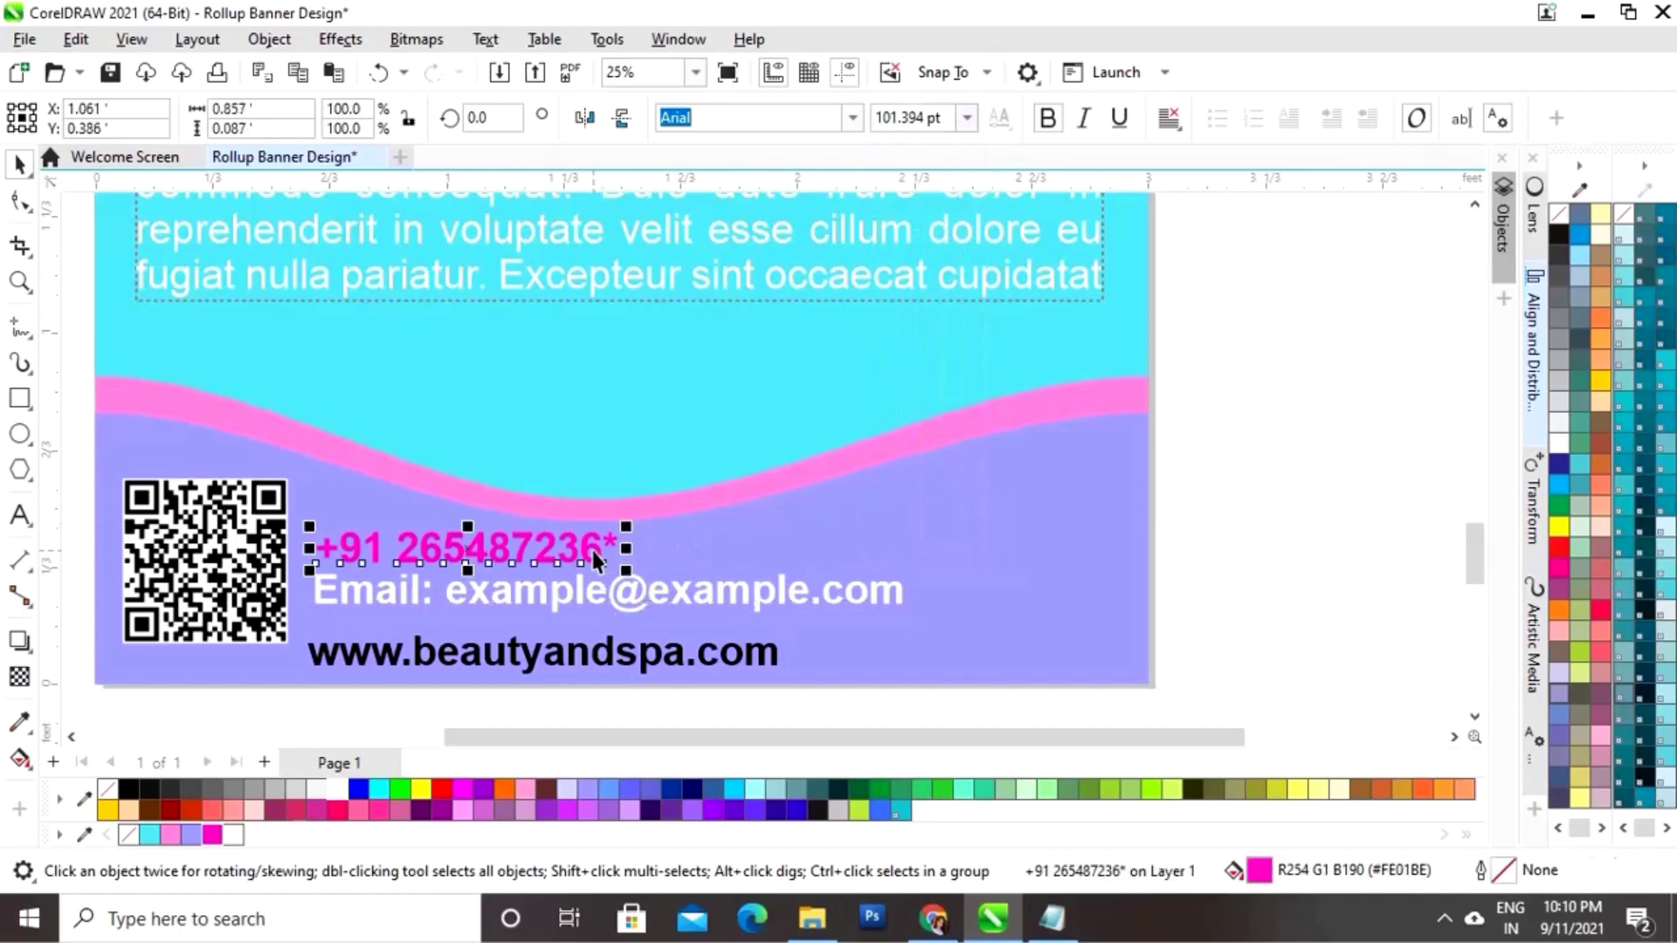
pyautogui.click(967, 118)
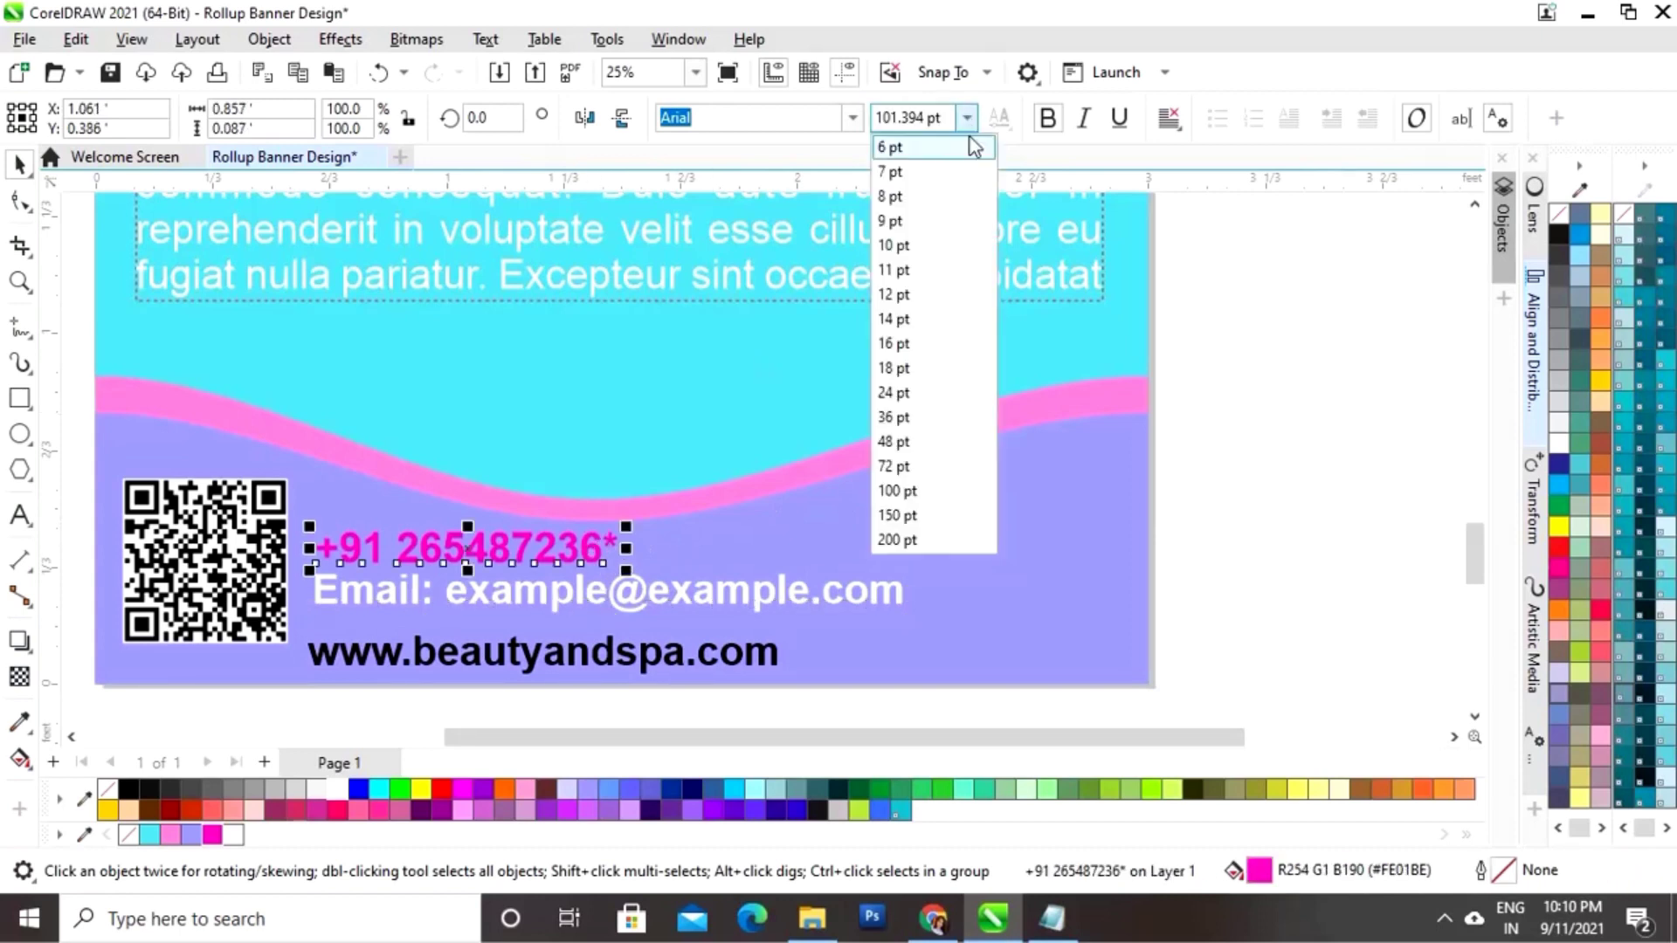
pyautogui.click(909, 490)
pyautogui.moveTo(465, 550); pyautogui.dragTo(460, 545)
# Step: Colour the website line magenta and move it up under the email
pyautogui.click(499, 591)
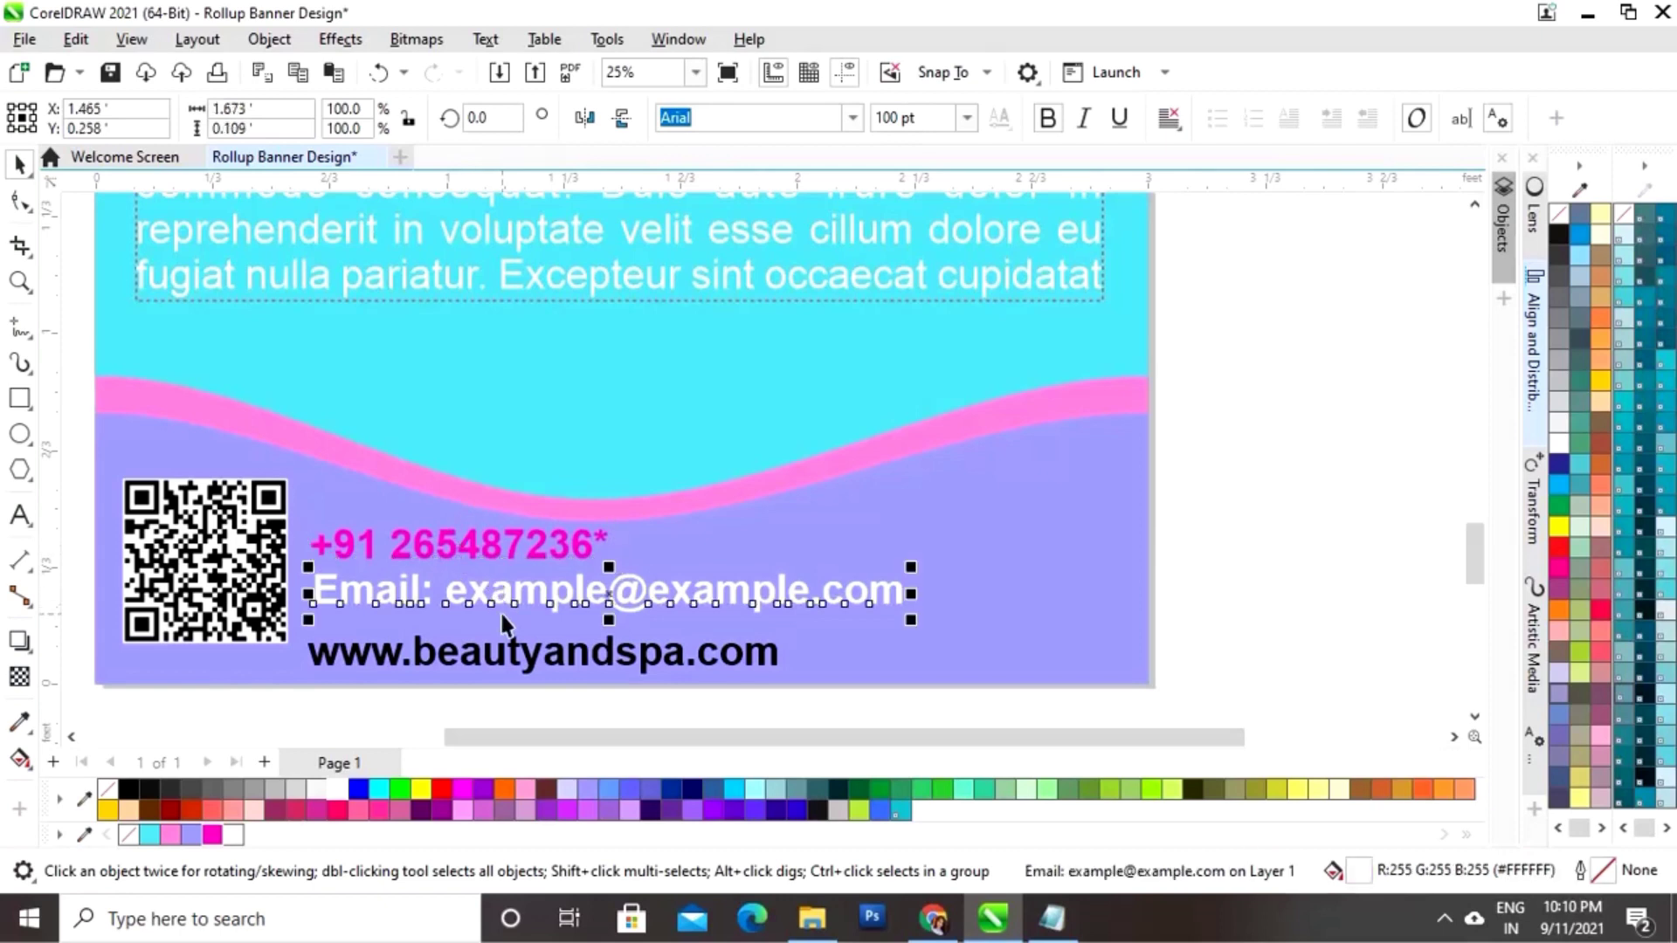
pyautogui.click(515, 665)
pyautogui.click(212, 835)
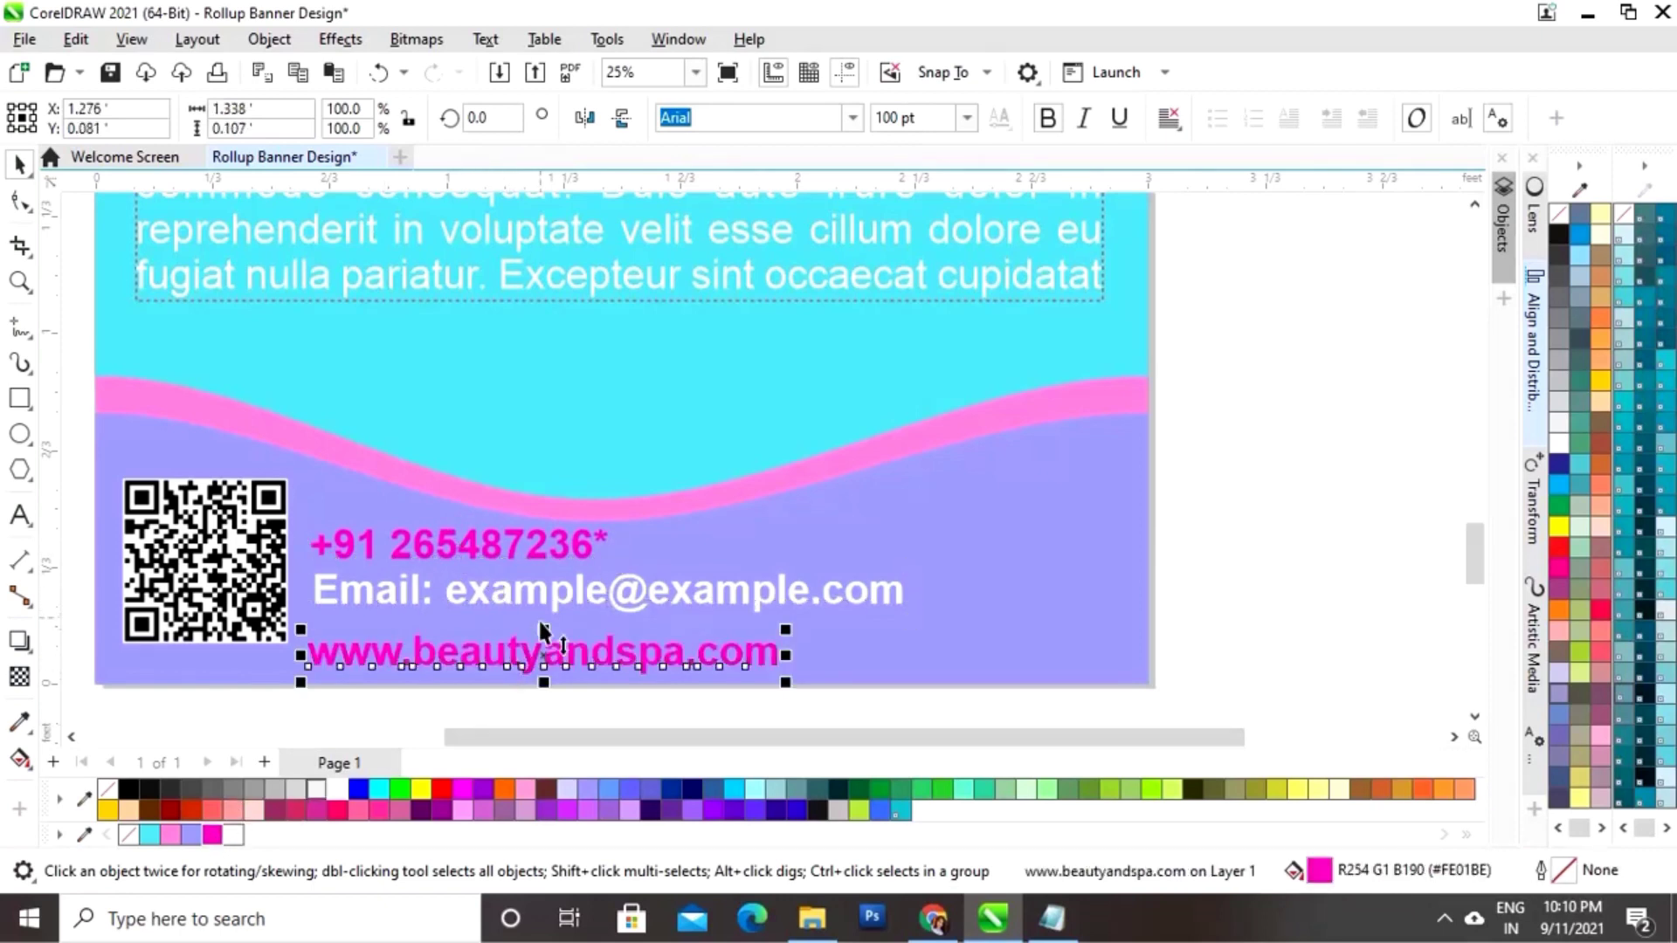
pyautogui.moveTo(534, 665); pyautogui.dragTo(544, 646)
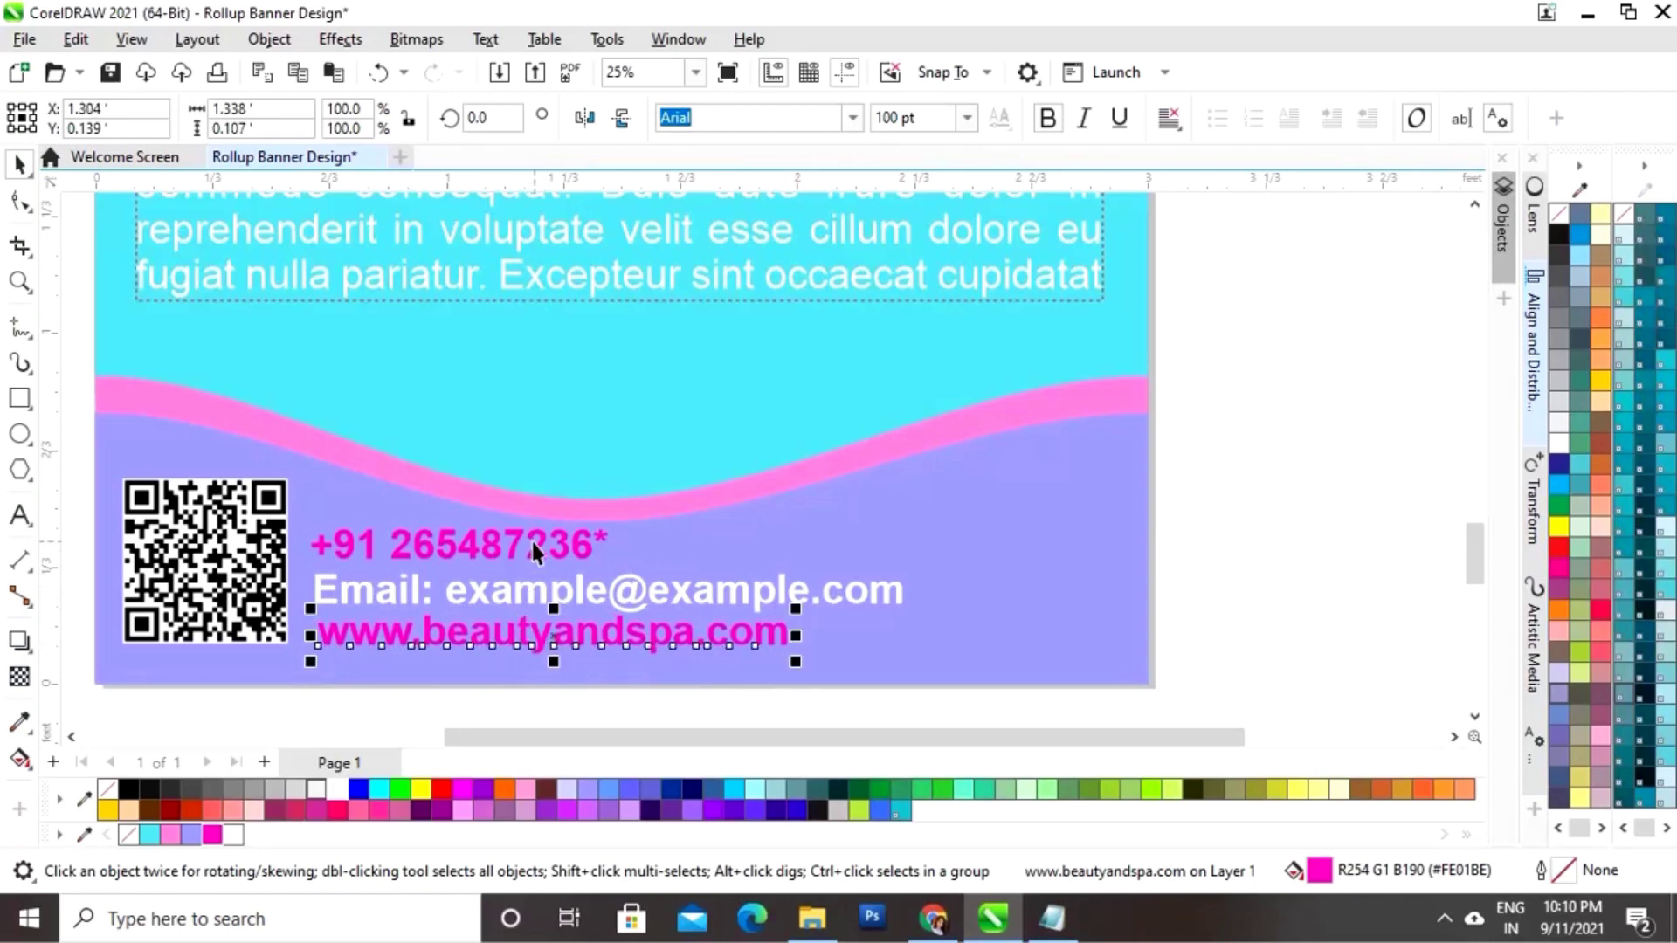
# Step: Left-align the phone, email and website lines with Align and Distribute, then zoom to page
pyautogui.click(531, 542)
pyautogui.keyDown('shift'); pyautogui.click(545, 594); pyautogui.keyUp('shift')
pyautogui.keyDown('shift'); pyautogui.click(543, 635); pyautogui.keyUp('shift')
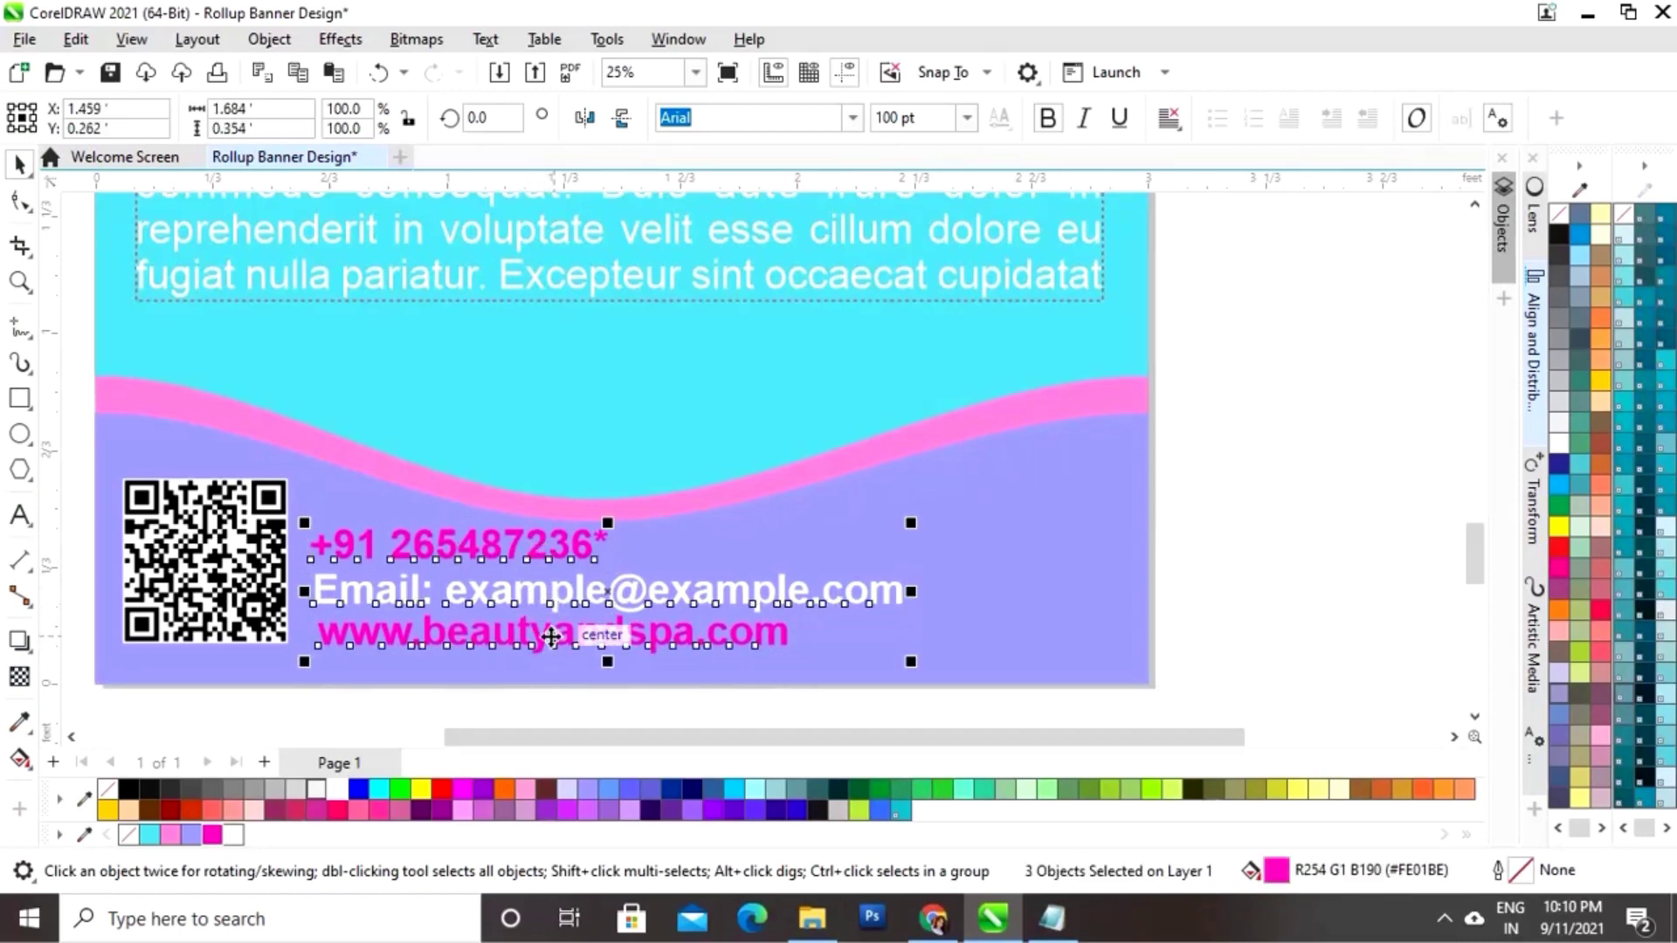
pyautogui.click(1536, 319)
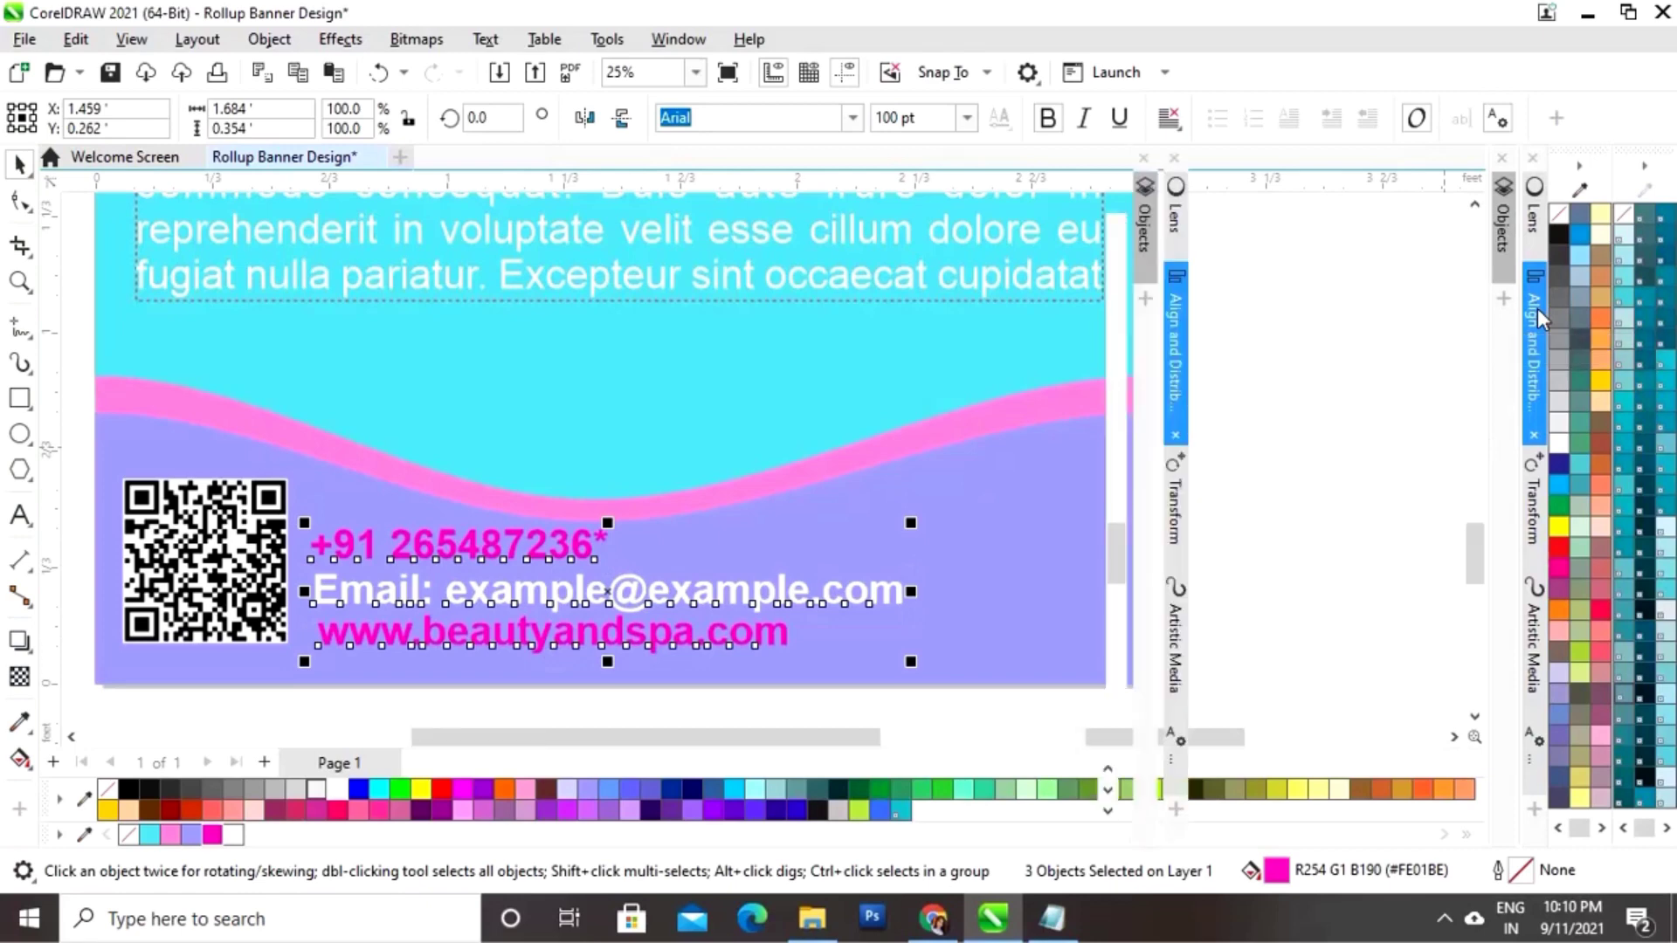
pyautogui.click(1184, 231)
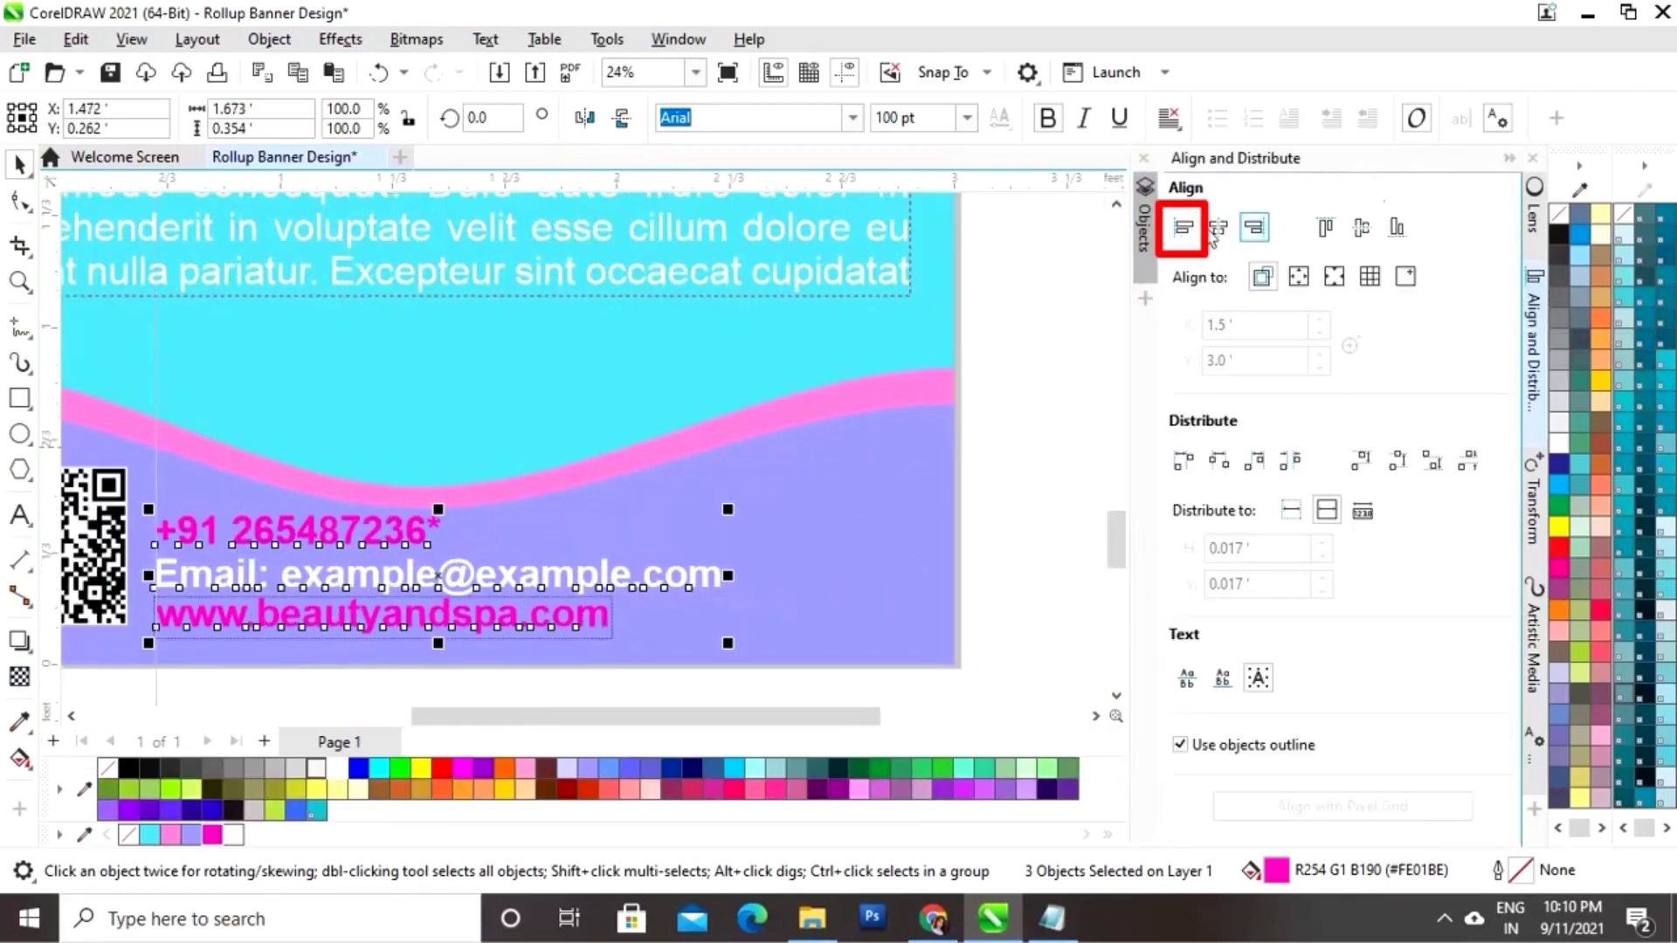
pyautogui.click(1510, 163)
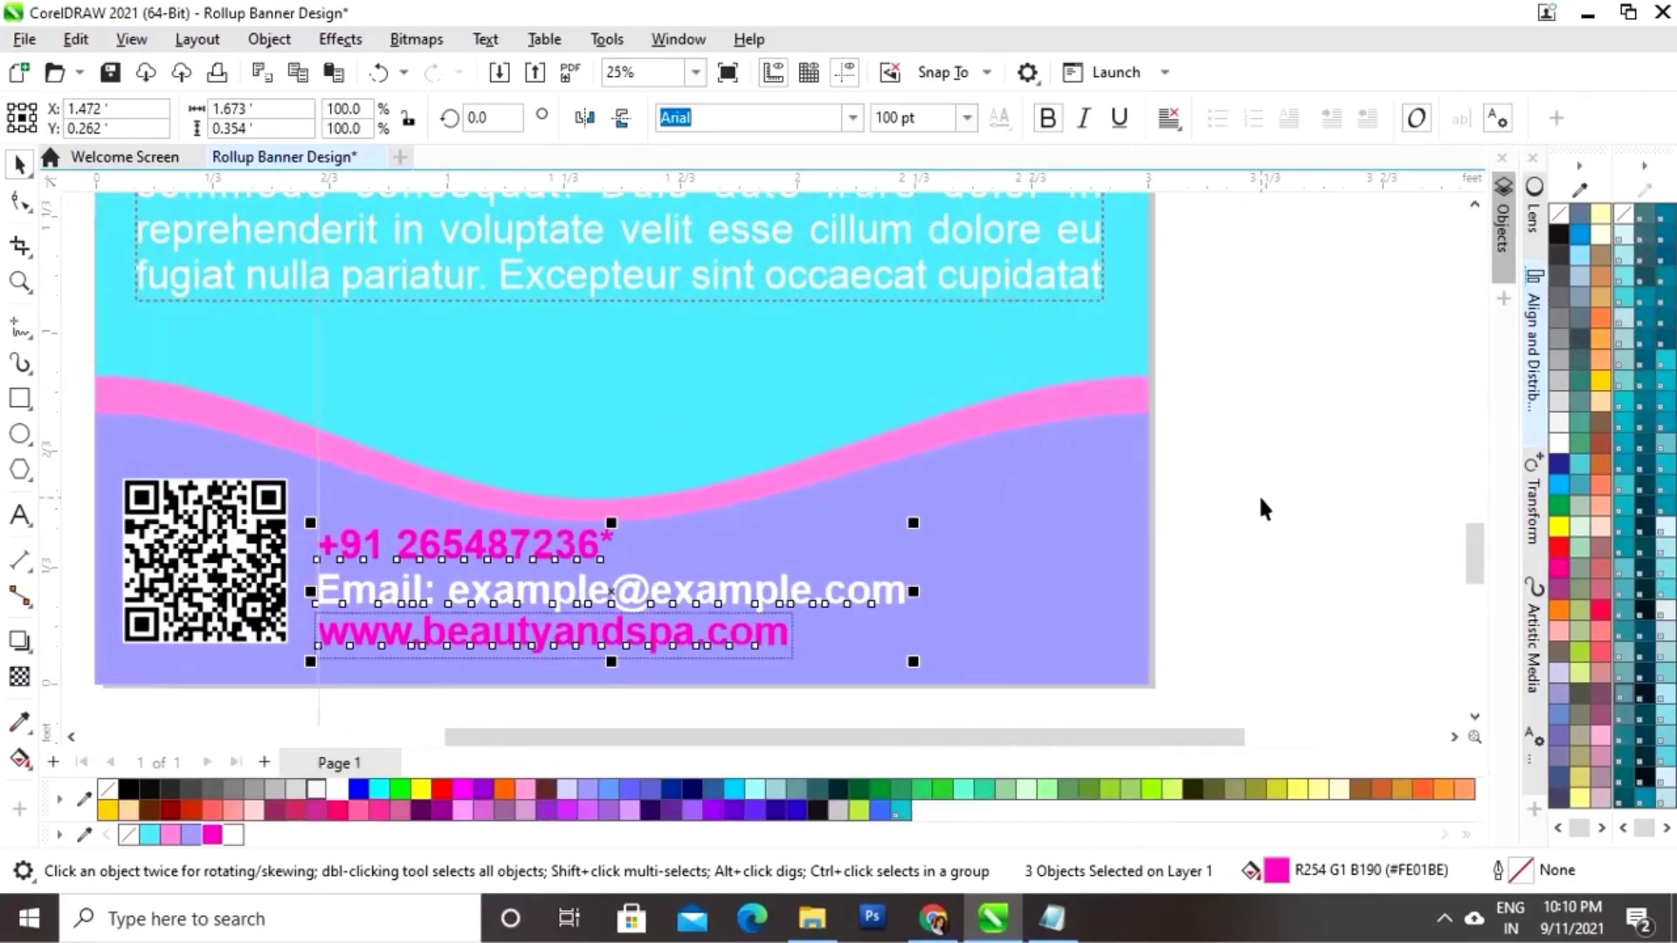
pyautogui.click(1271, 502)
pyautogui.hotkey('shift', 'F4')
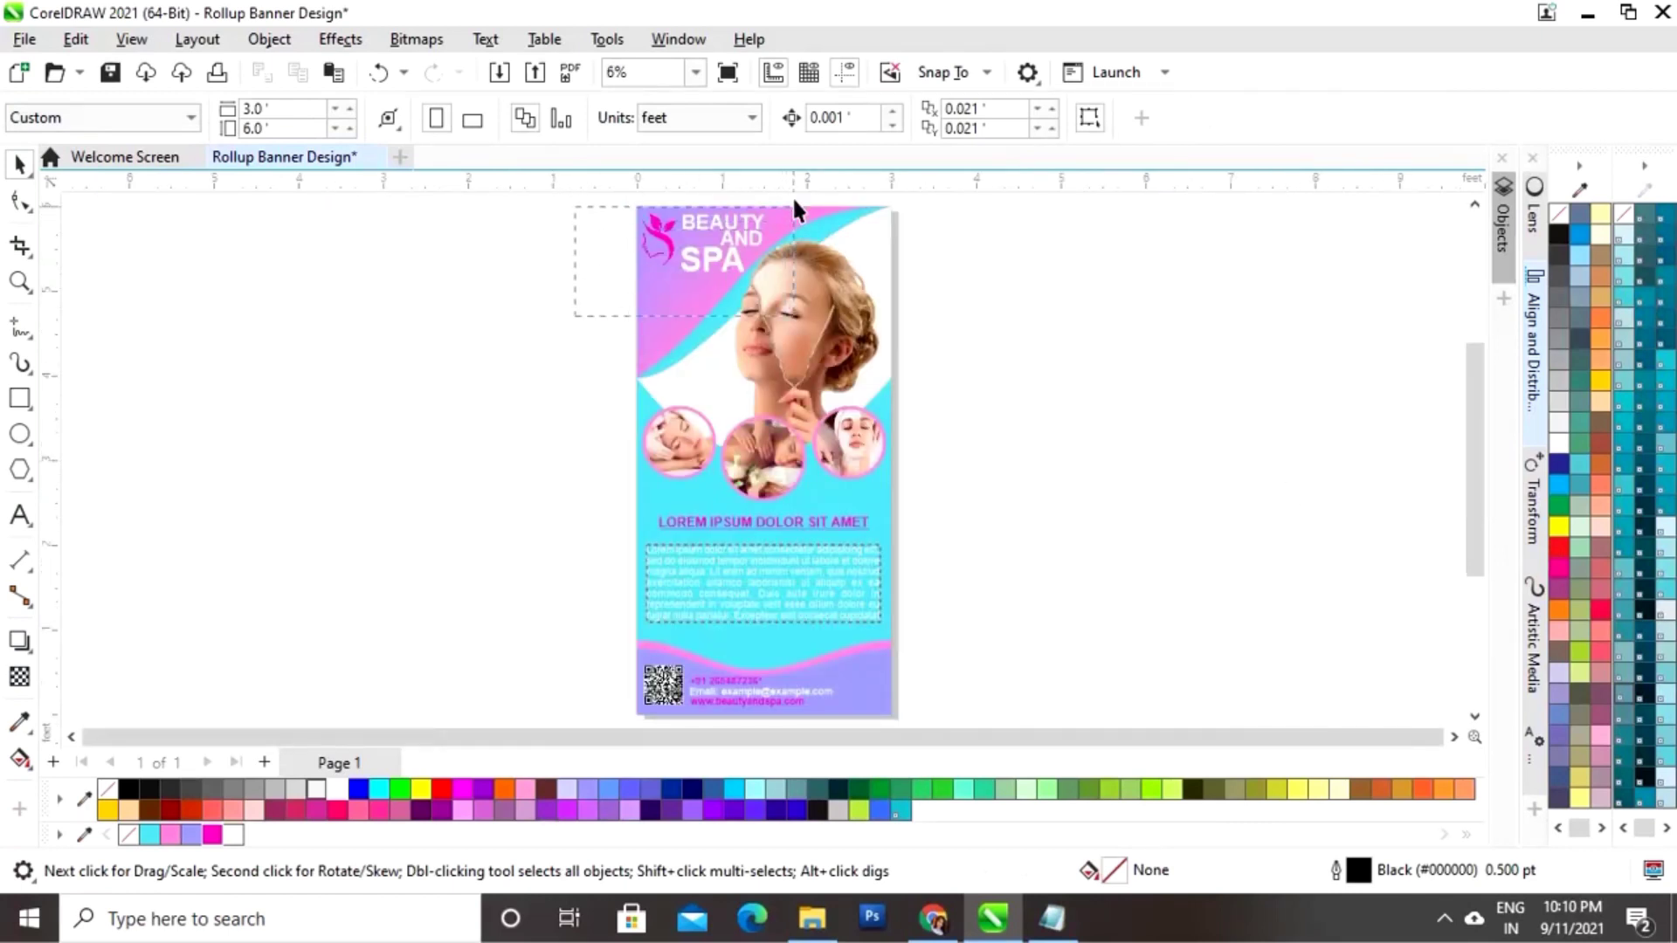
# Step: Copy the BEAUTY AND SPA logo, scale it down, and place it at the bottom strip's right end
pyautogui.moveTo(792, 196); pyautogui.dragTo(784, 218)
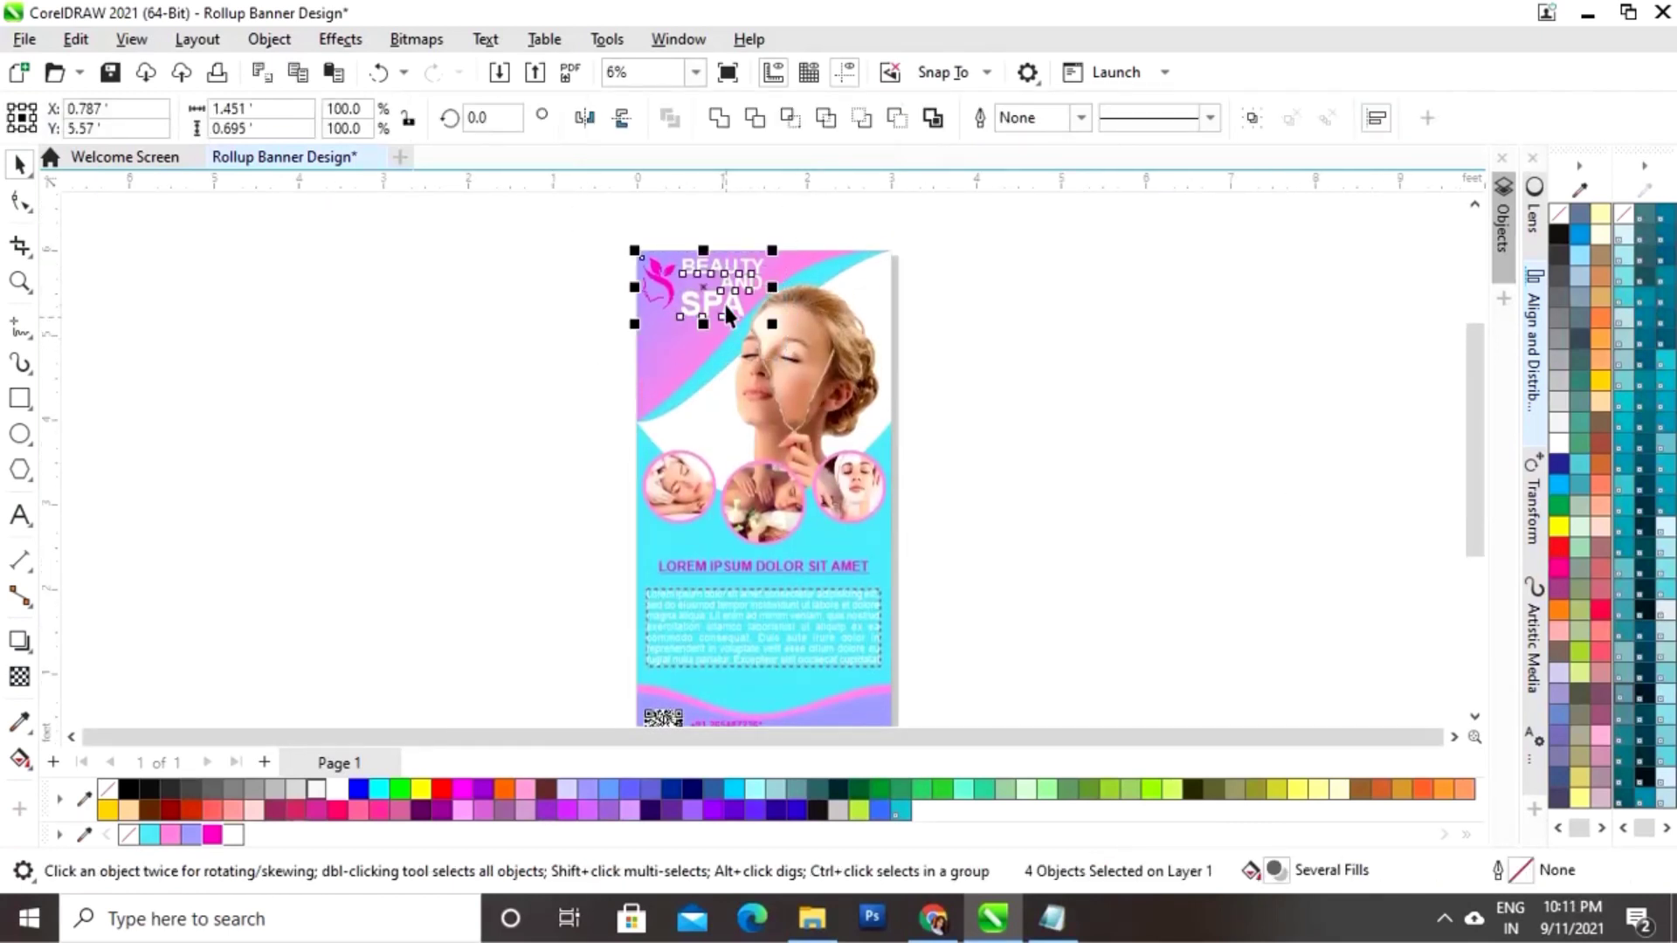
pyautogui.moveTo(706, 290); pyautogui.dragTo(1033, 668)
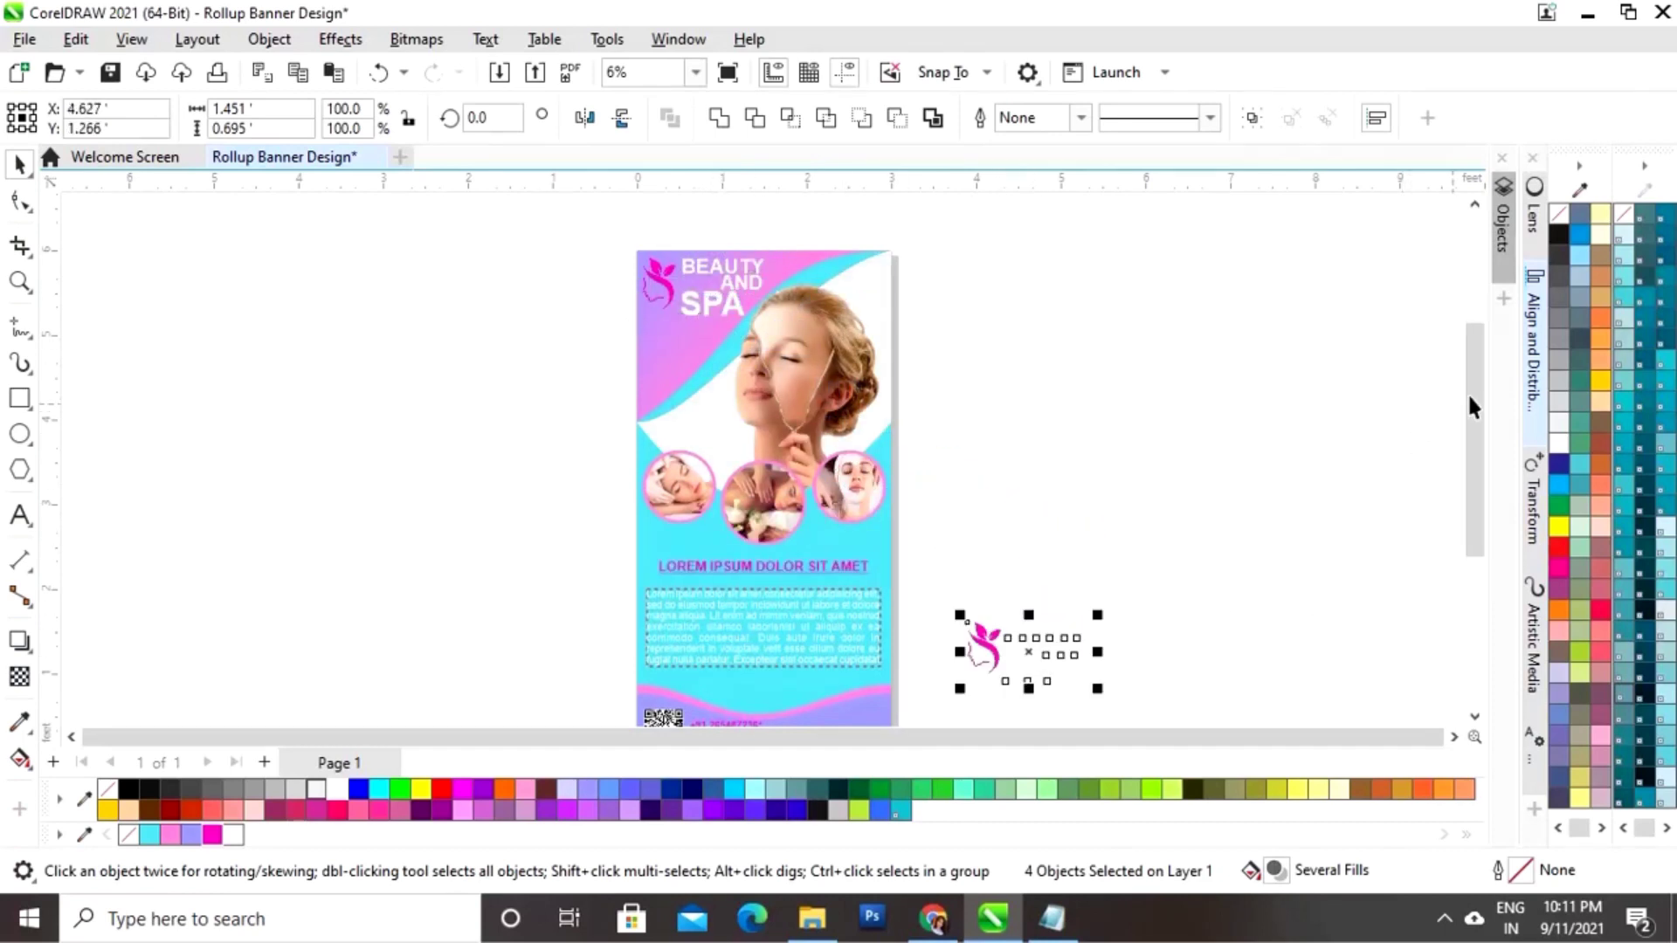
pyautogui.moveTo(1467, 391); pyautogui.dragTo(1463, 475)
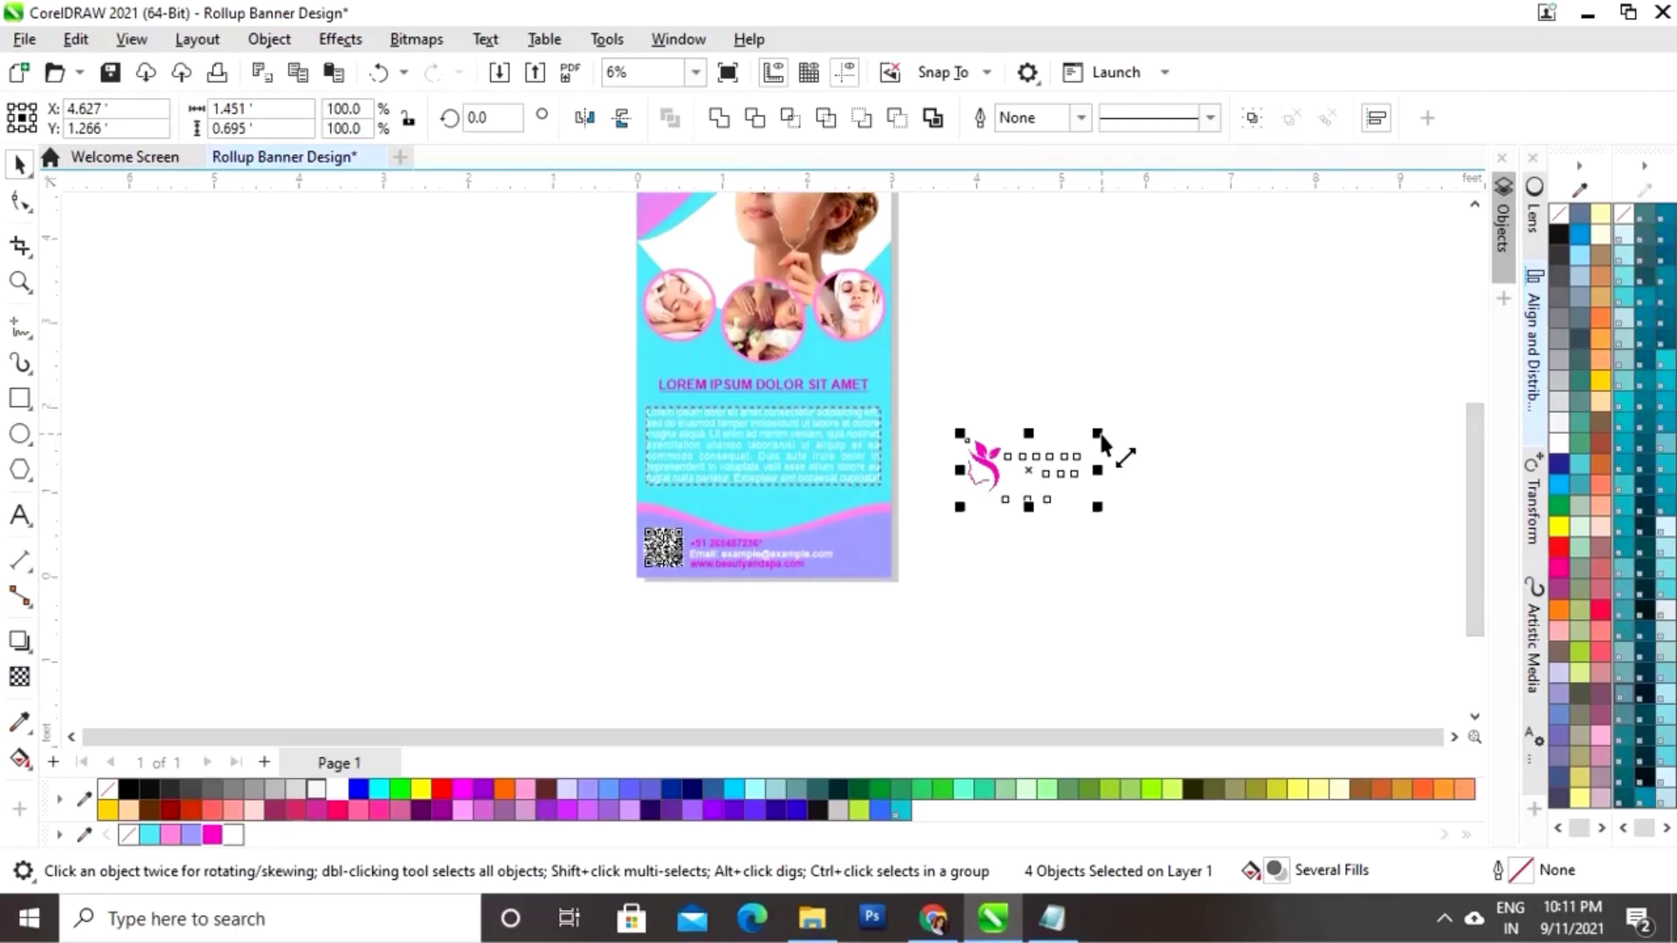
pyautogui.moveTo(1097, 433); pyautogui.dragTo(882, 561)
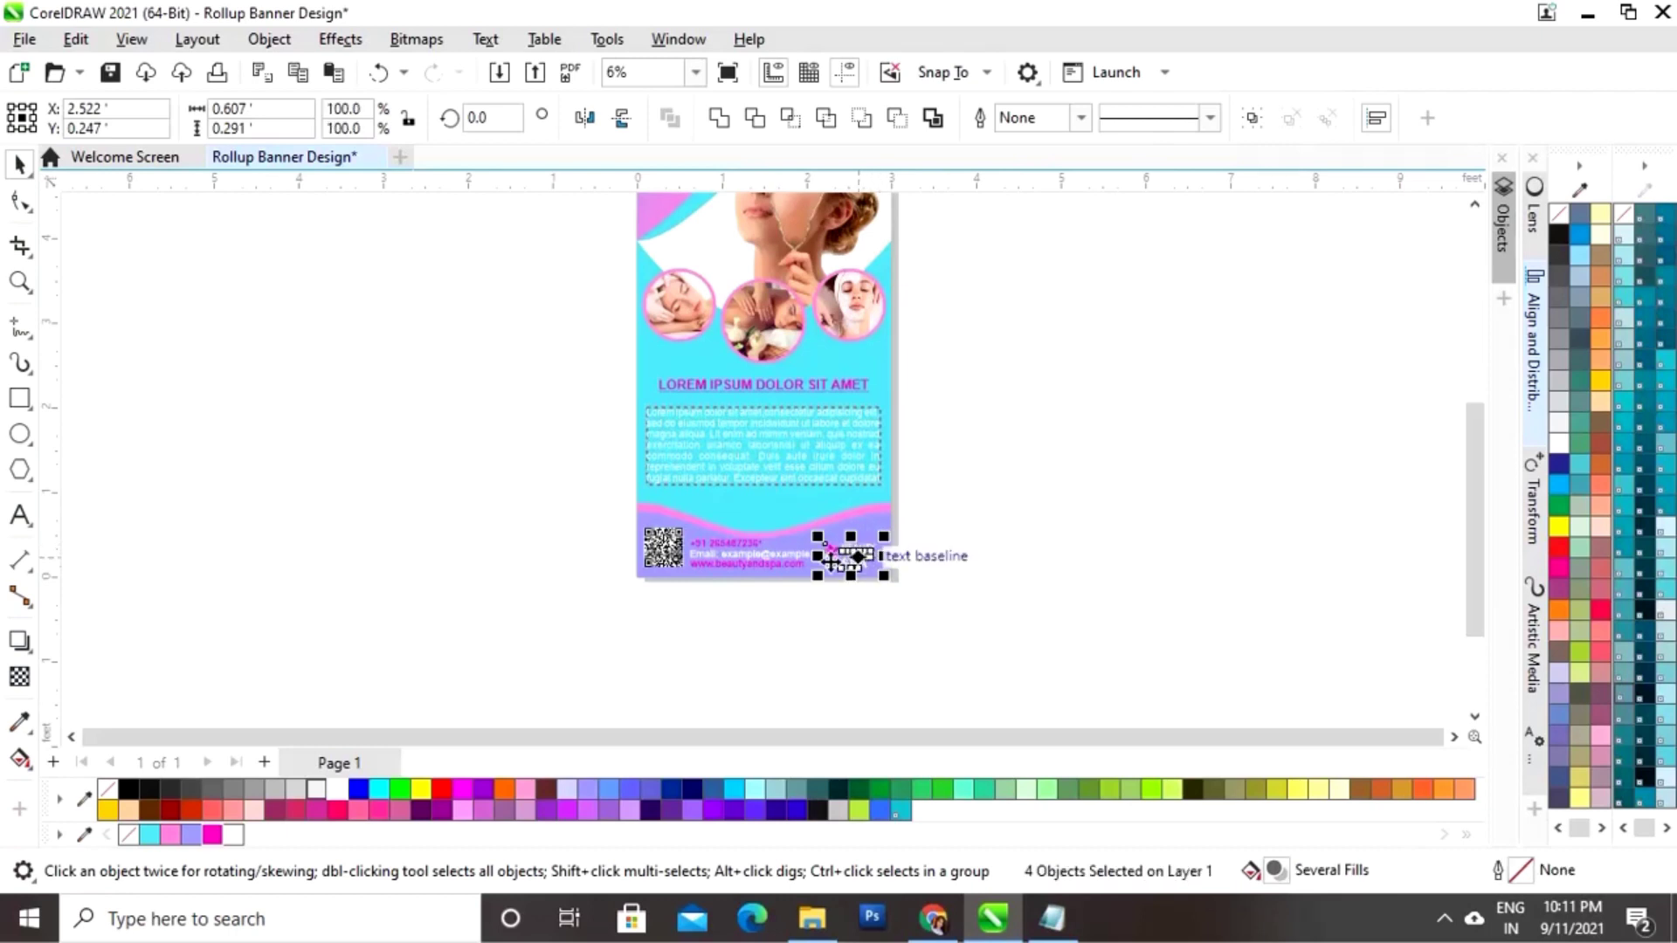
pyautogui.press('z')
pyautogui.moveTo(637, 498)
pyautogui.mouseDown()
pyautogui.moveTo(872, 603)
pyautogui.moveTo(906, 599)
pyautogui.mouseUp()
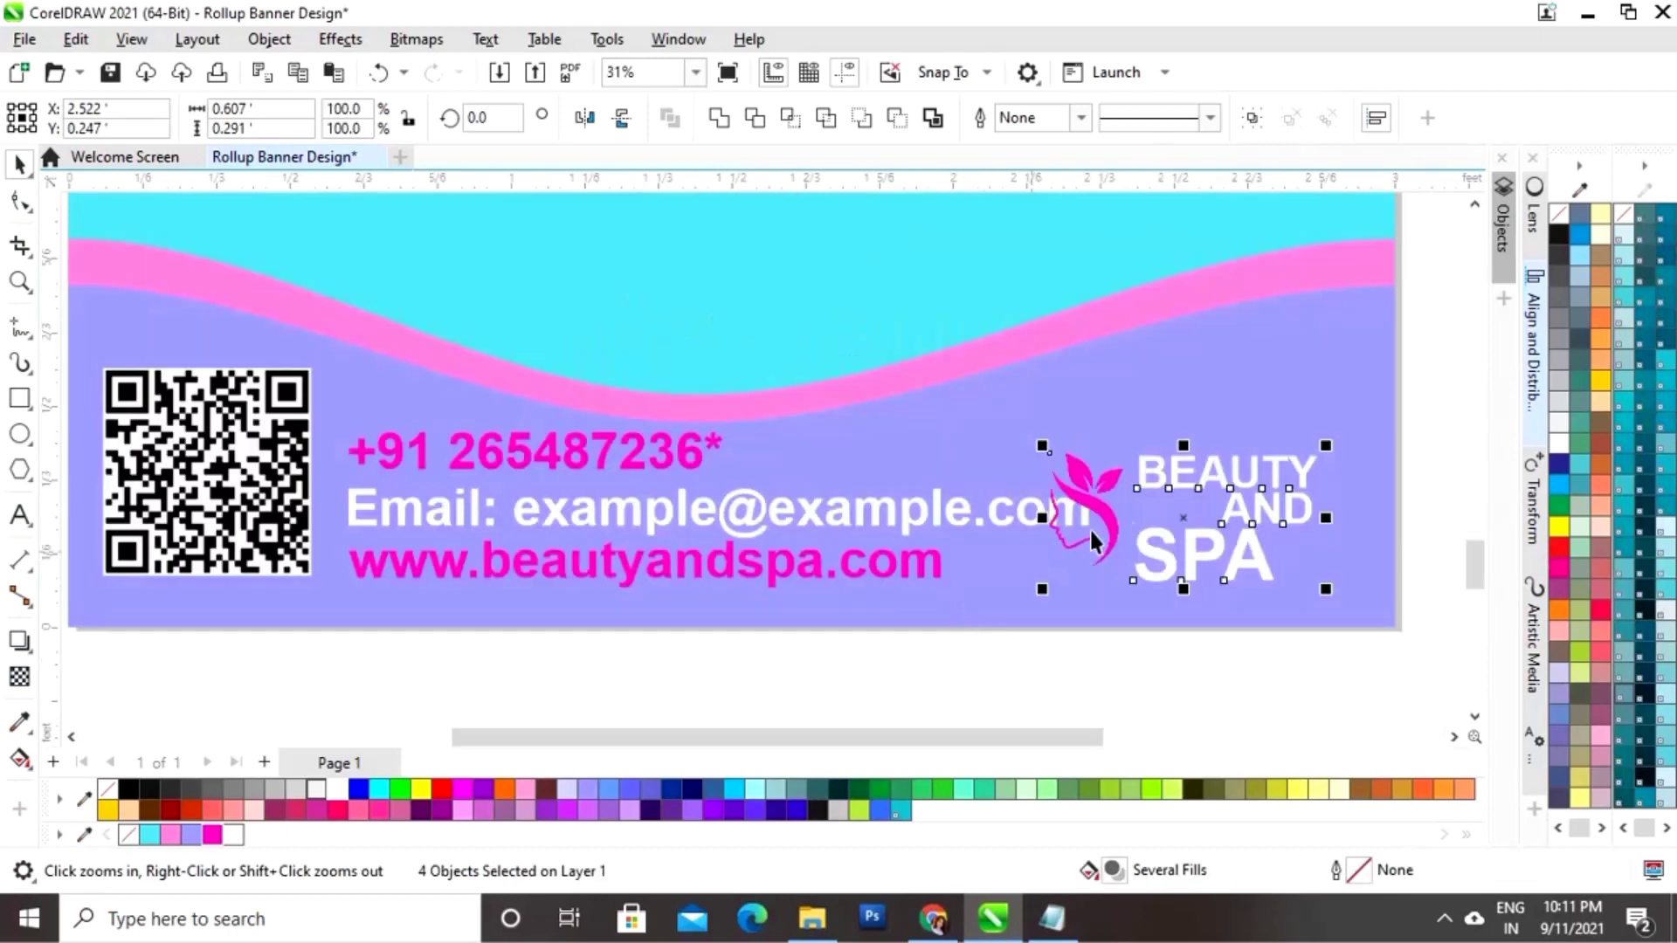
pyautogui.press('space')
pyautogui.moveTo(1186, 515); pyautogui.dragTo(1251, 510)
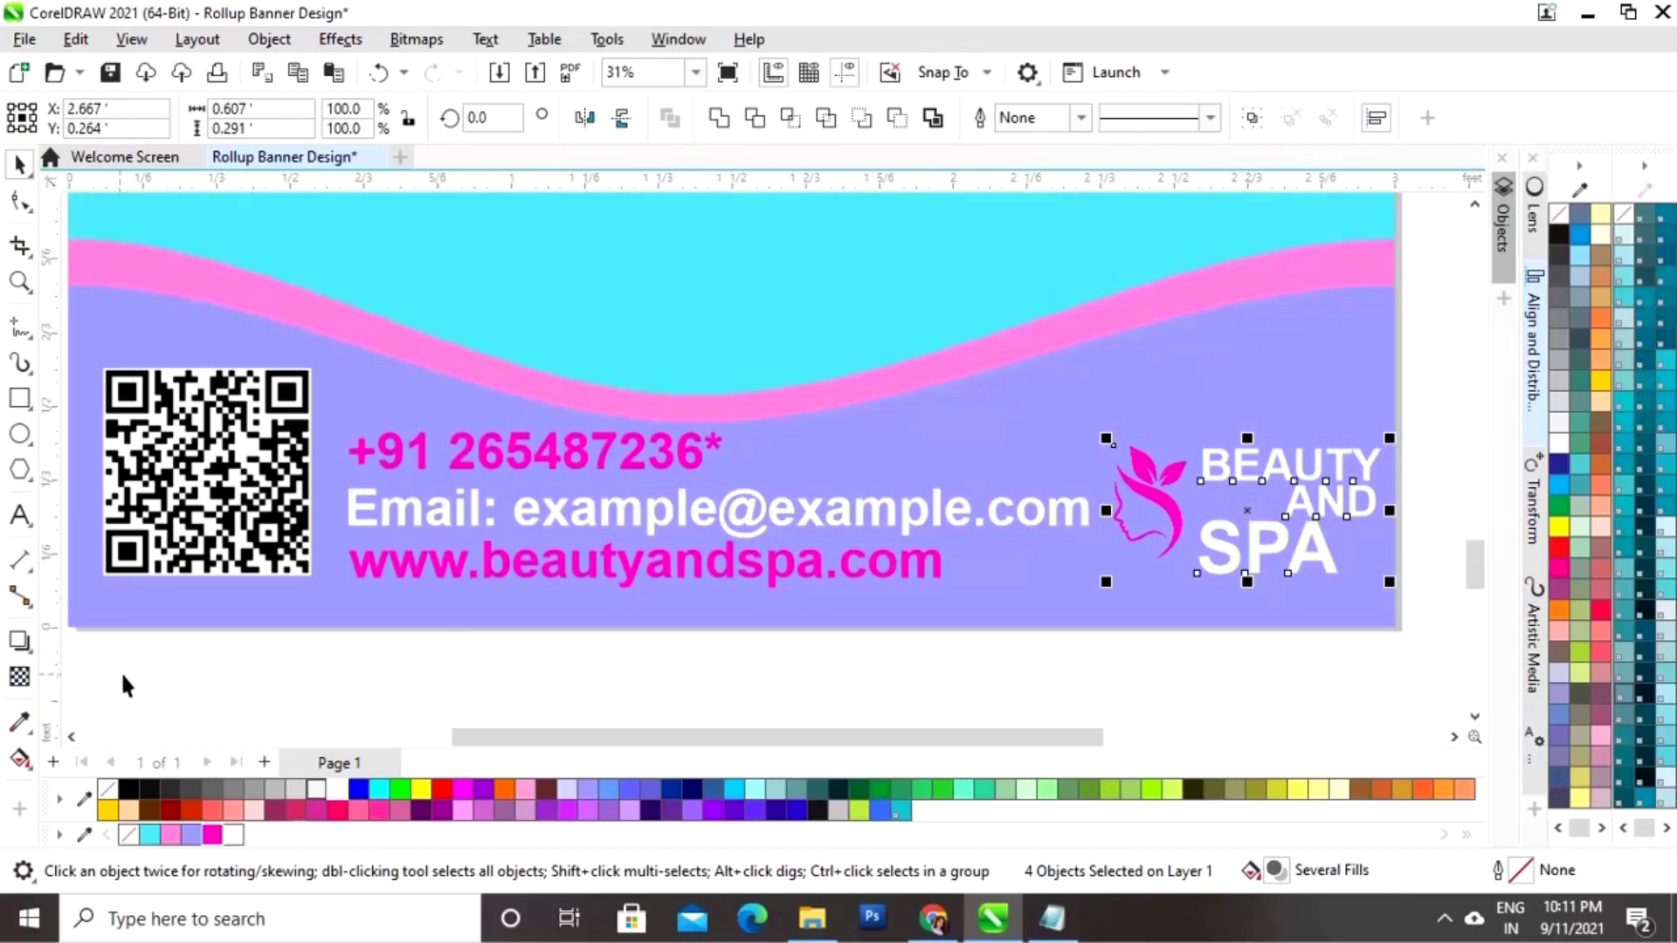
# Step: Nudge the QR code and contact lines two steps left
pyautogui.moveTo(88, 671); pyautogui.dragTo(1108, 353)
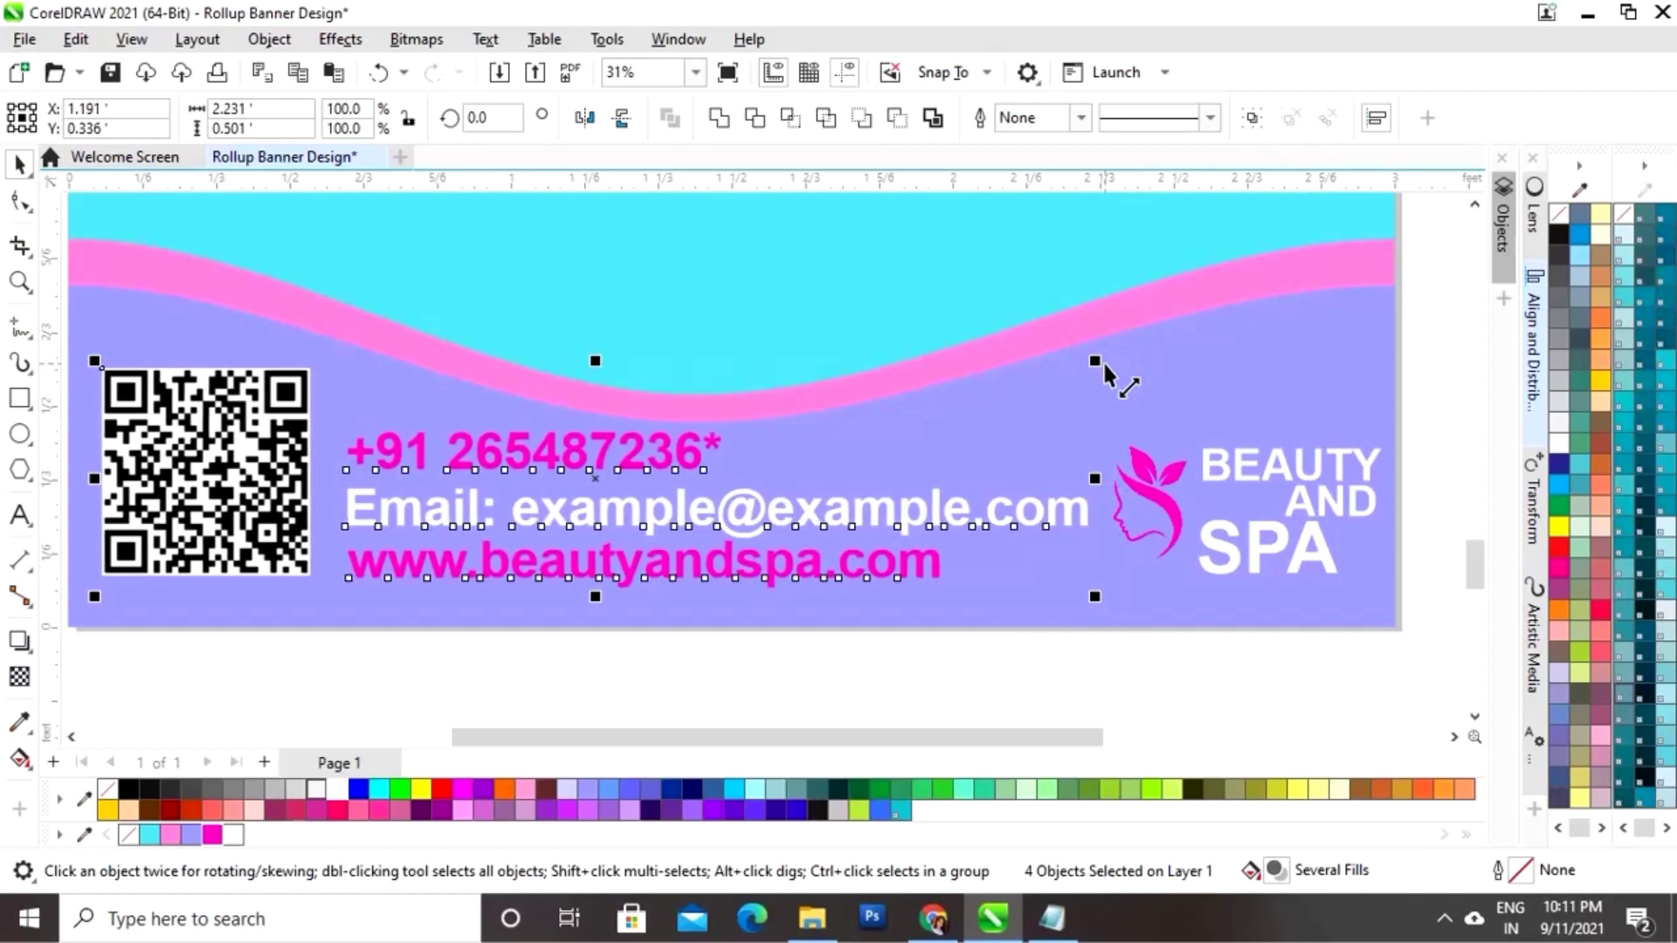
pyautogui.press('Left')
pyautogui.press('Left')
pyautogui.press('Left')
pyautogui.press('Left')
pyautogui.press('Left')
pyautogui.press('Left')
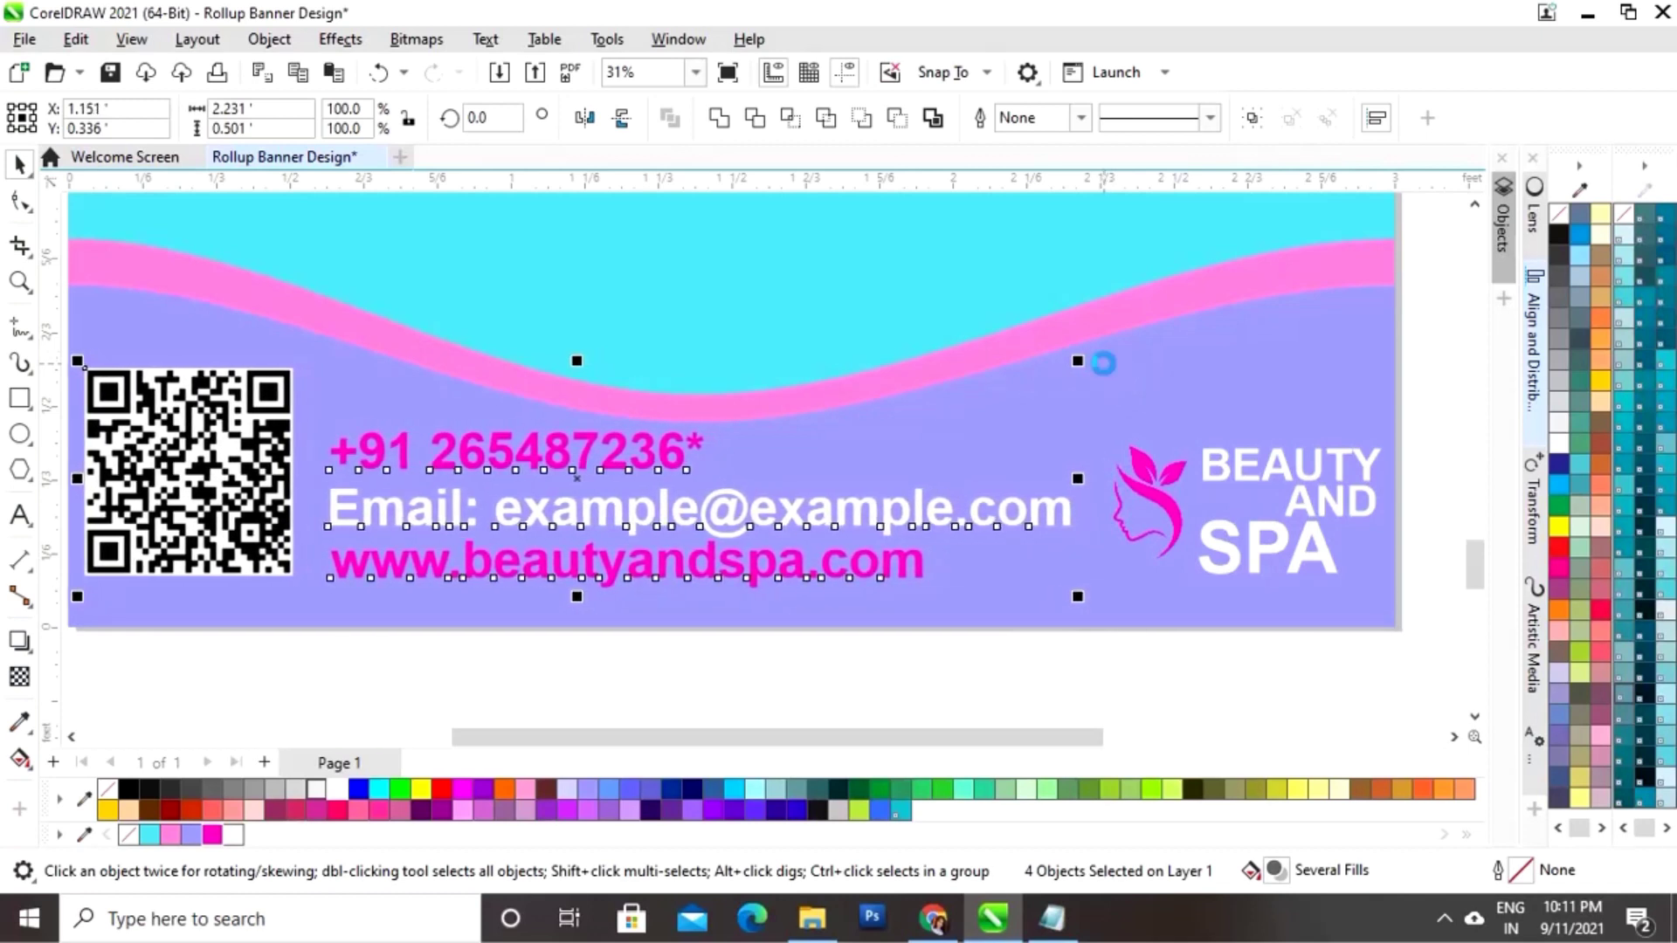
pyautogui.press('Left')
pyautogui.press('Left')
pyautogui.press('Left')
pyautogui.press('Left')
pyautogui.press('Left')
pyautogui.click(1066, 686)
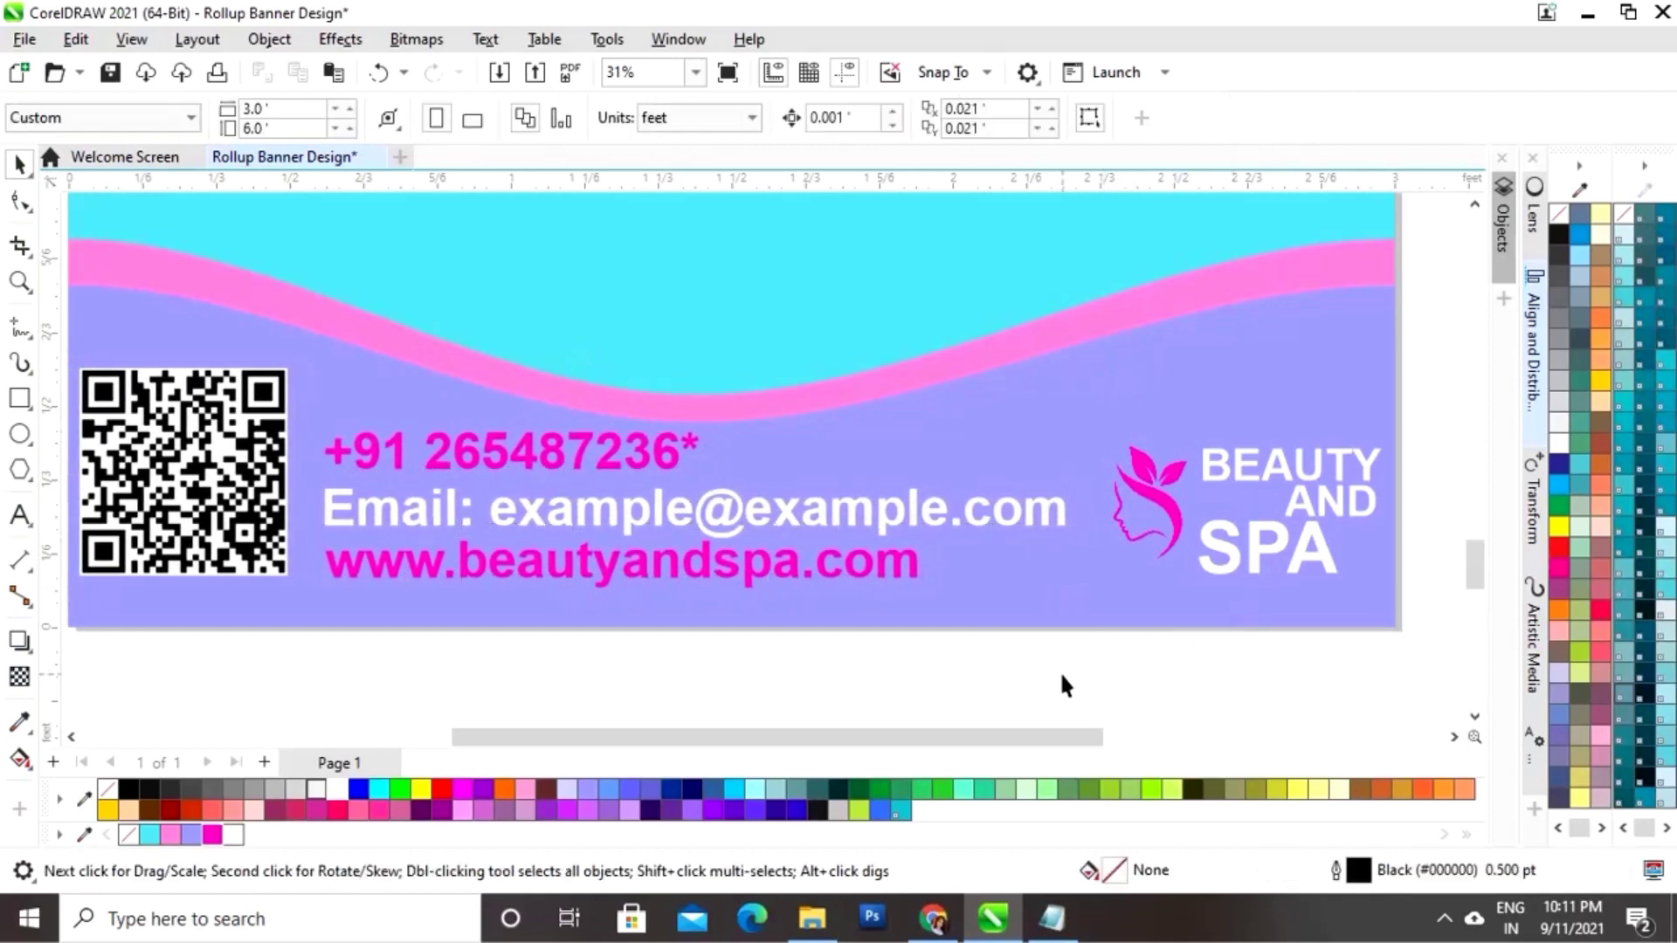
# Step: Scale the four-object bottom logo up to 111% and shift it upward
pyautogui.moveTo(1065, 685); pyautogui.dragTo(1436, 417)
pyautogui.moveTo(1279, 516); pyautogui.dragTo(1280, 519)
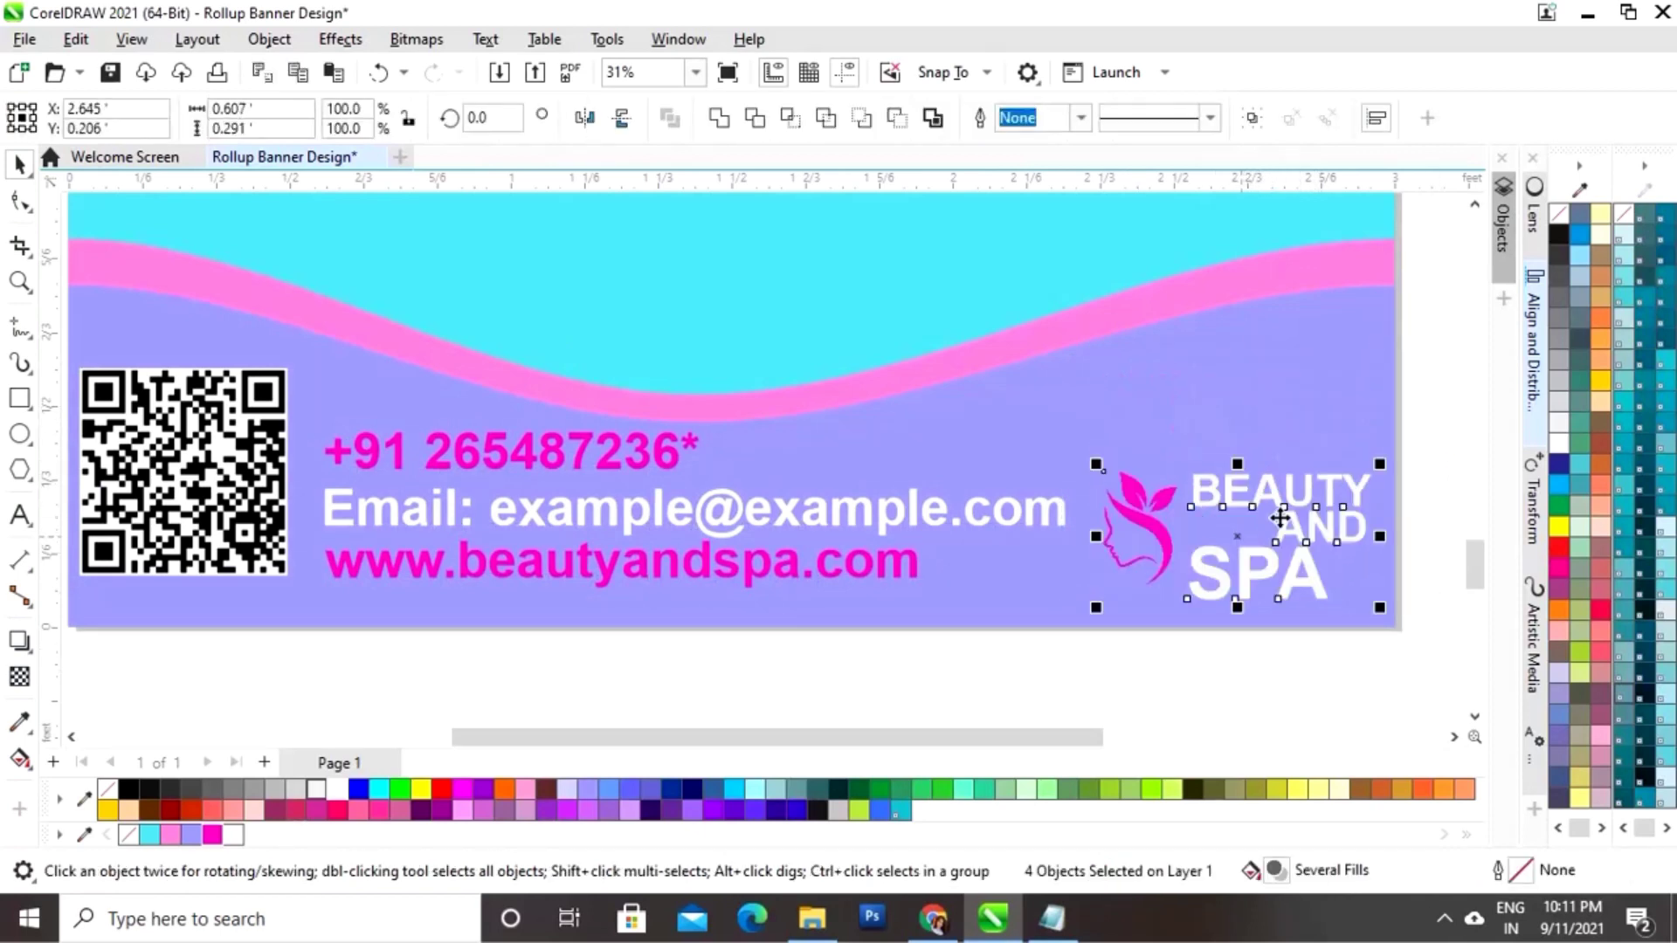
pyautogui.moveTo(1379, 464); pyautogui.dragTo(1393, 428)
pyautogui.moveTo(1250, 534); pyautogui.dragTo(1240, 520)
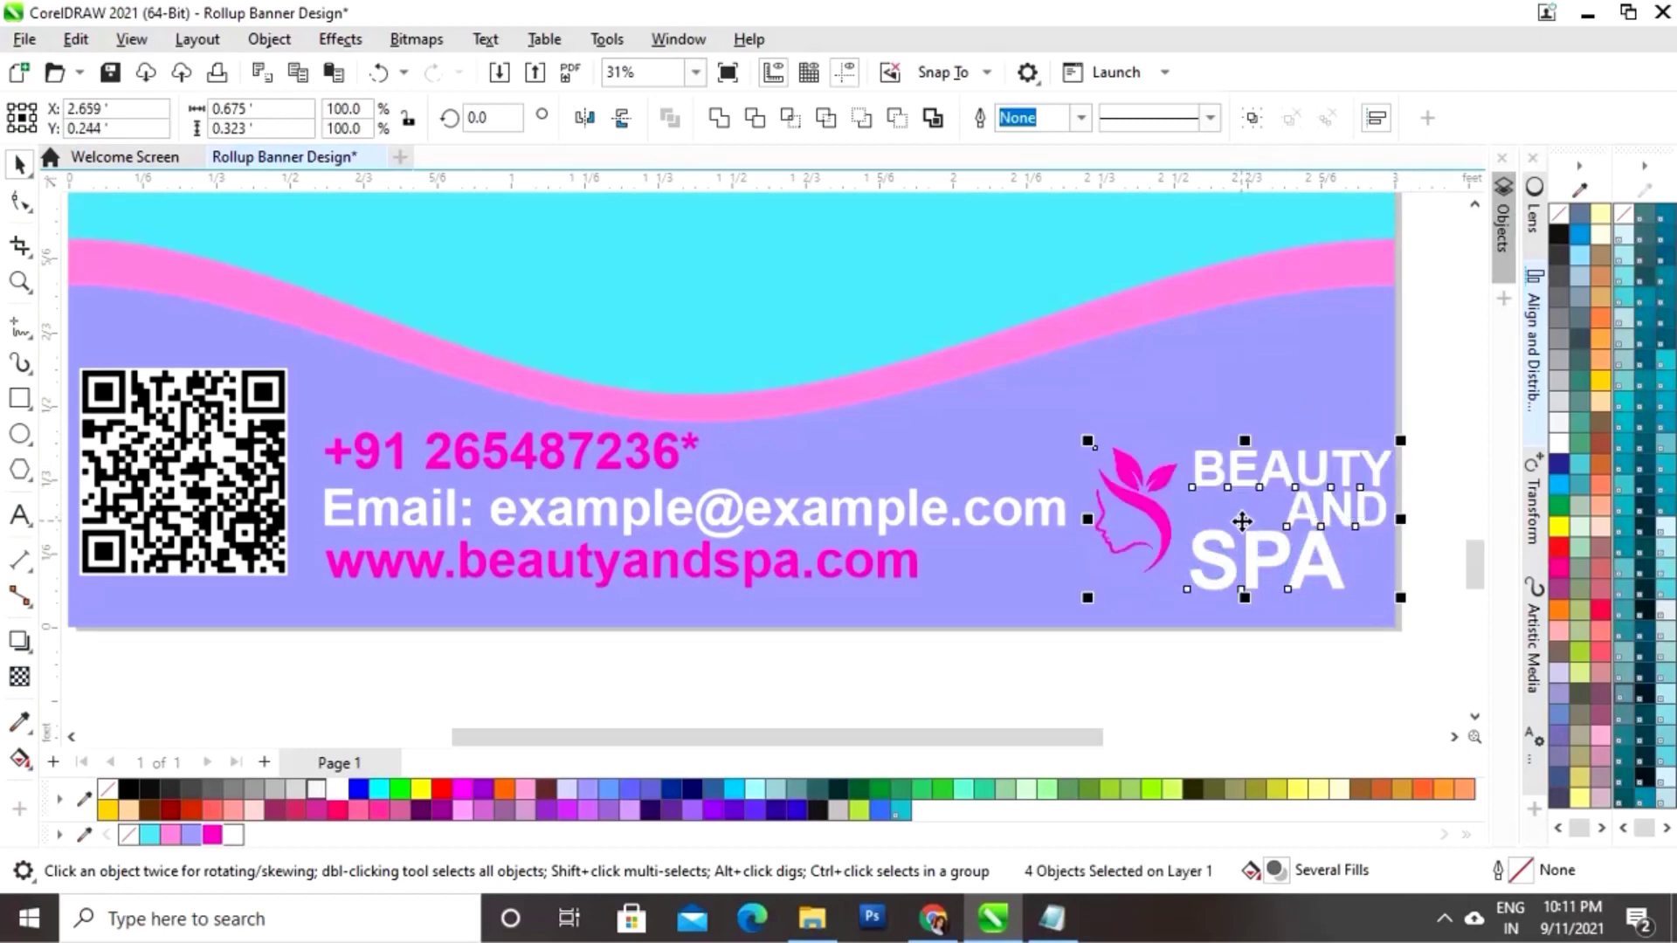
pyautogui.click(960, 663)
# Step: Set the email, phone number and website address lines to 72 pt
pyautogui.click(961, 510)
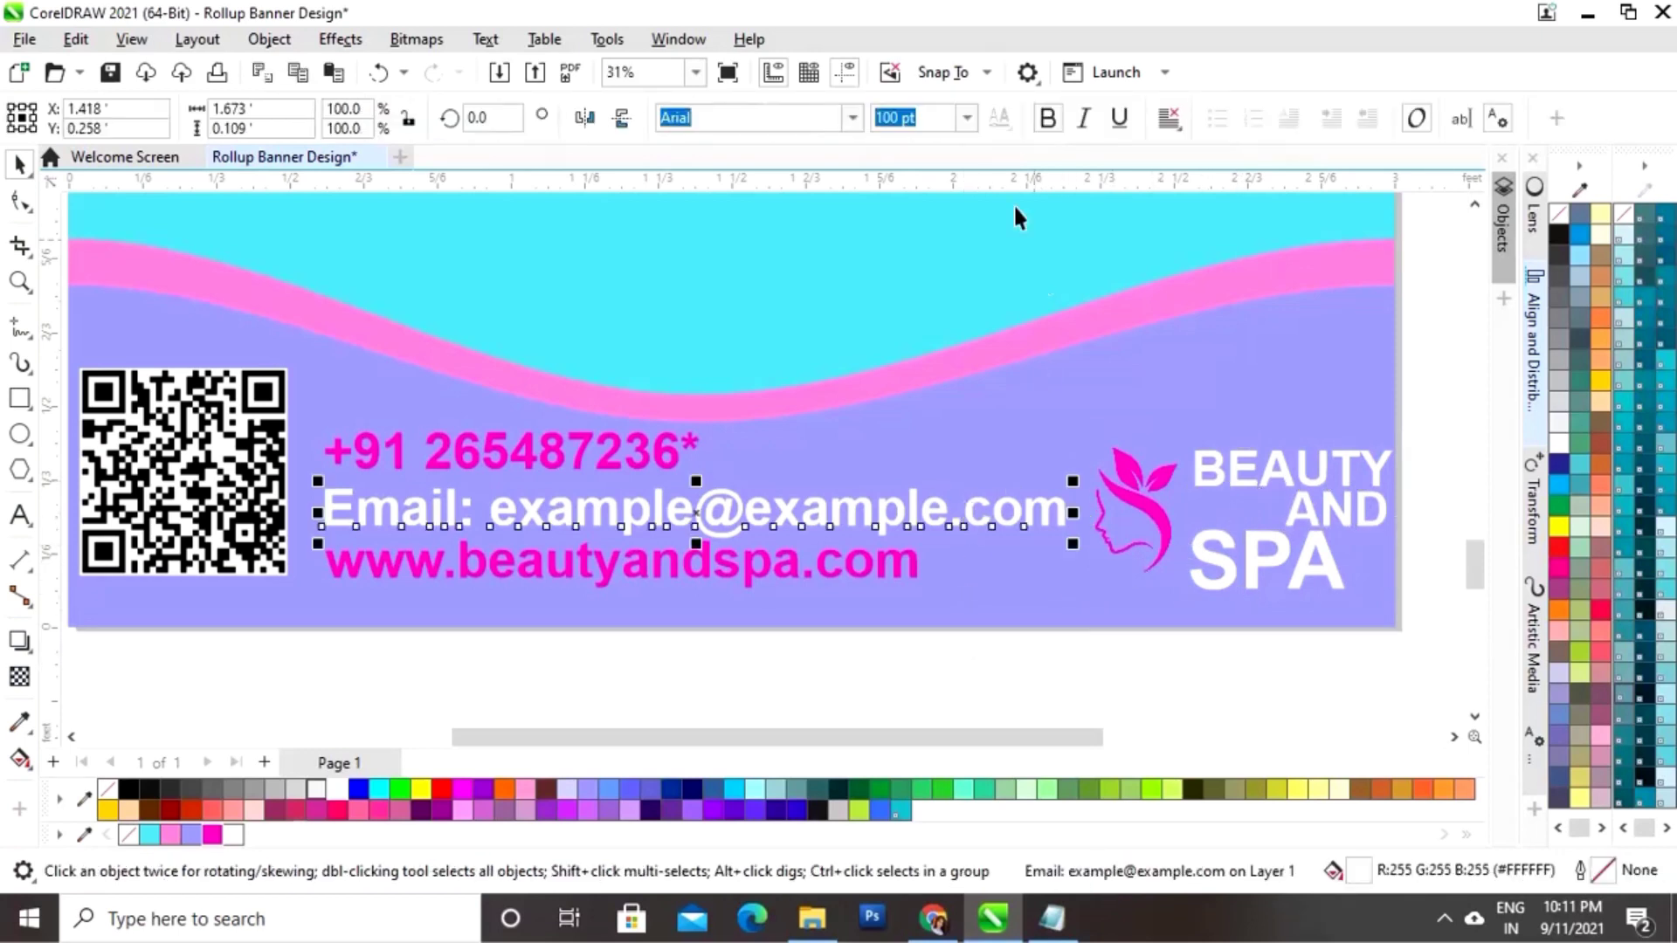
pyautogui.click(966, 118)
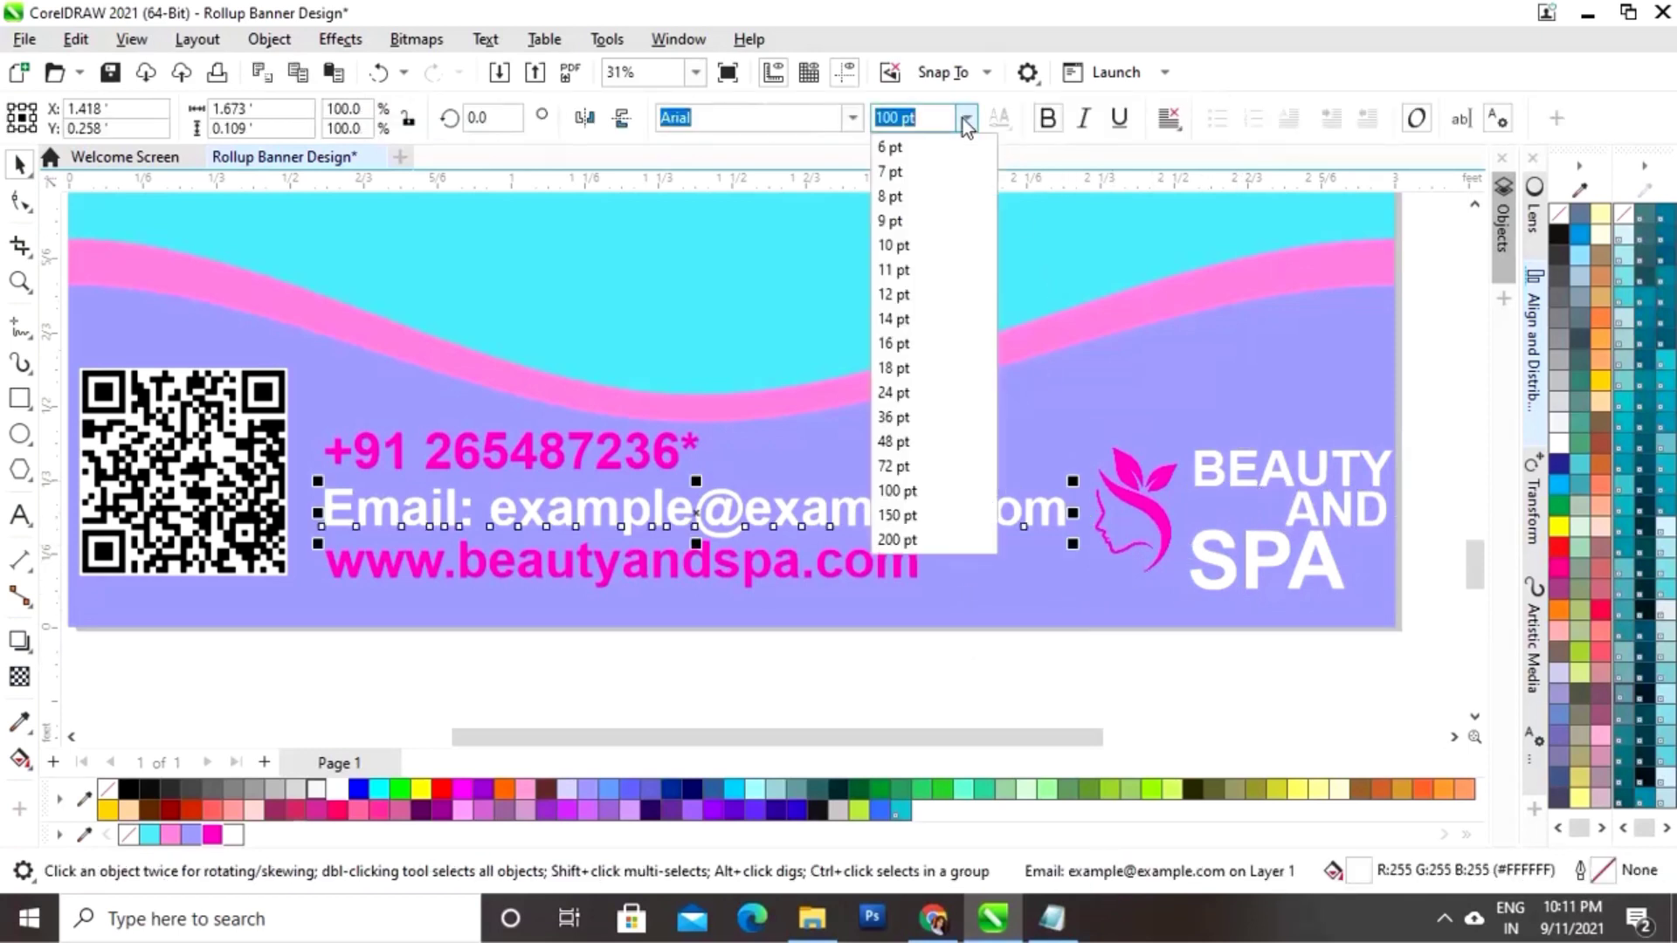
pyautogui.click(899, 466)
pyautogui.click(640, 459)
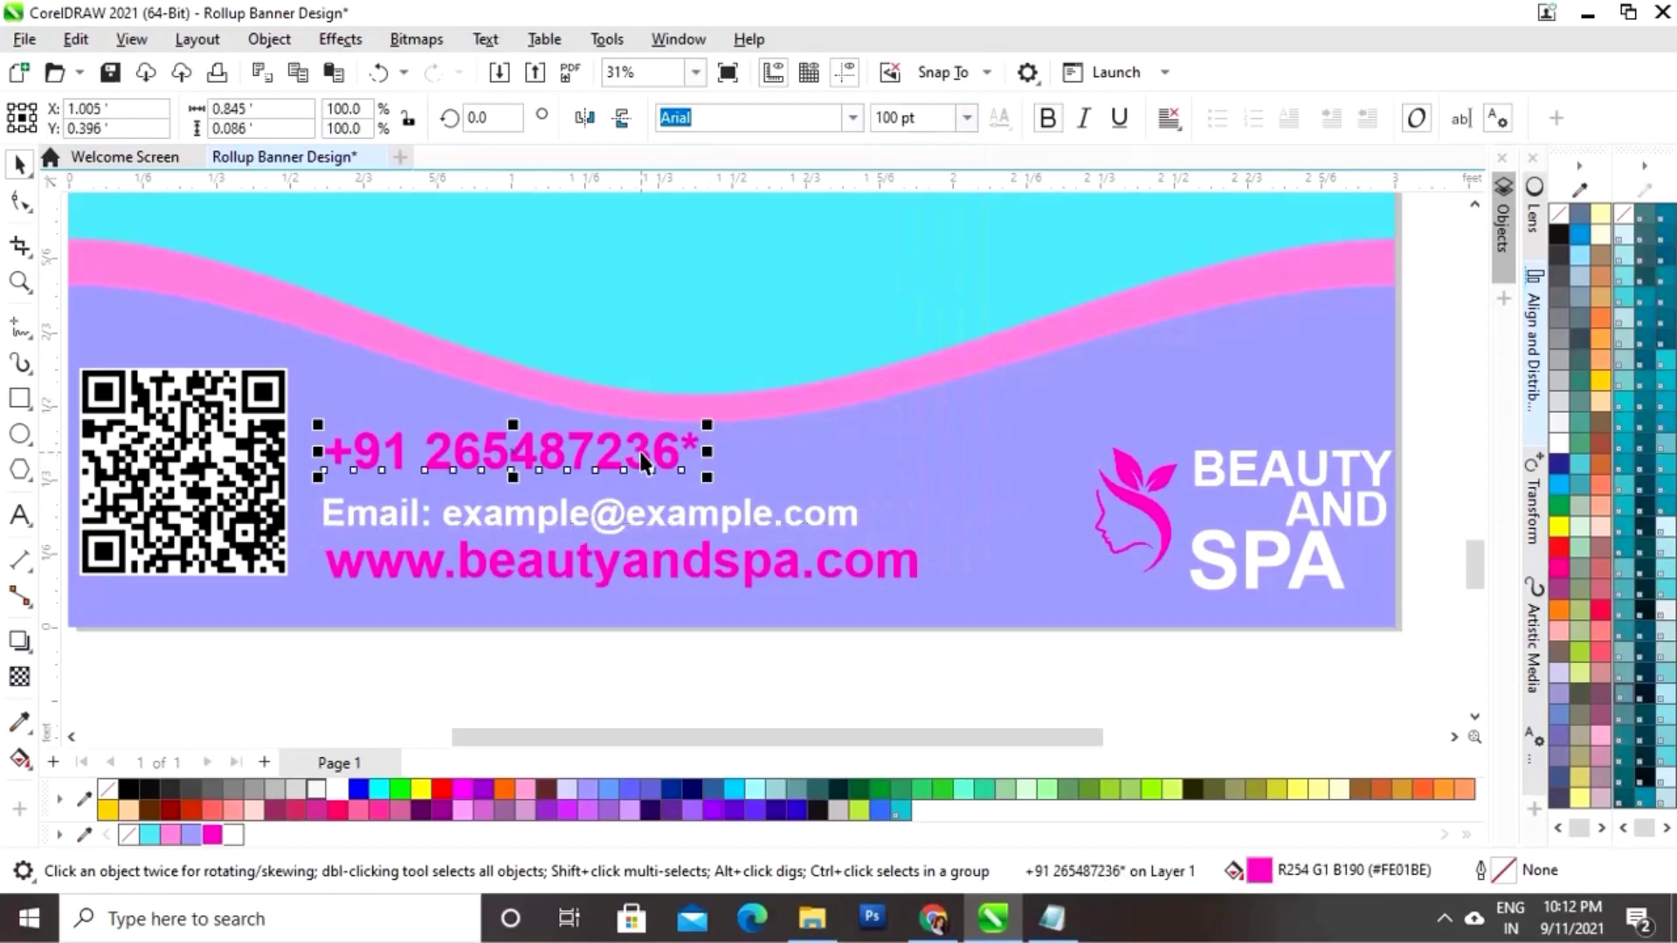
pyautogui.click(966, 118)
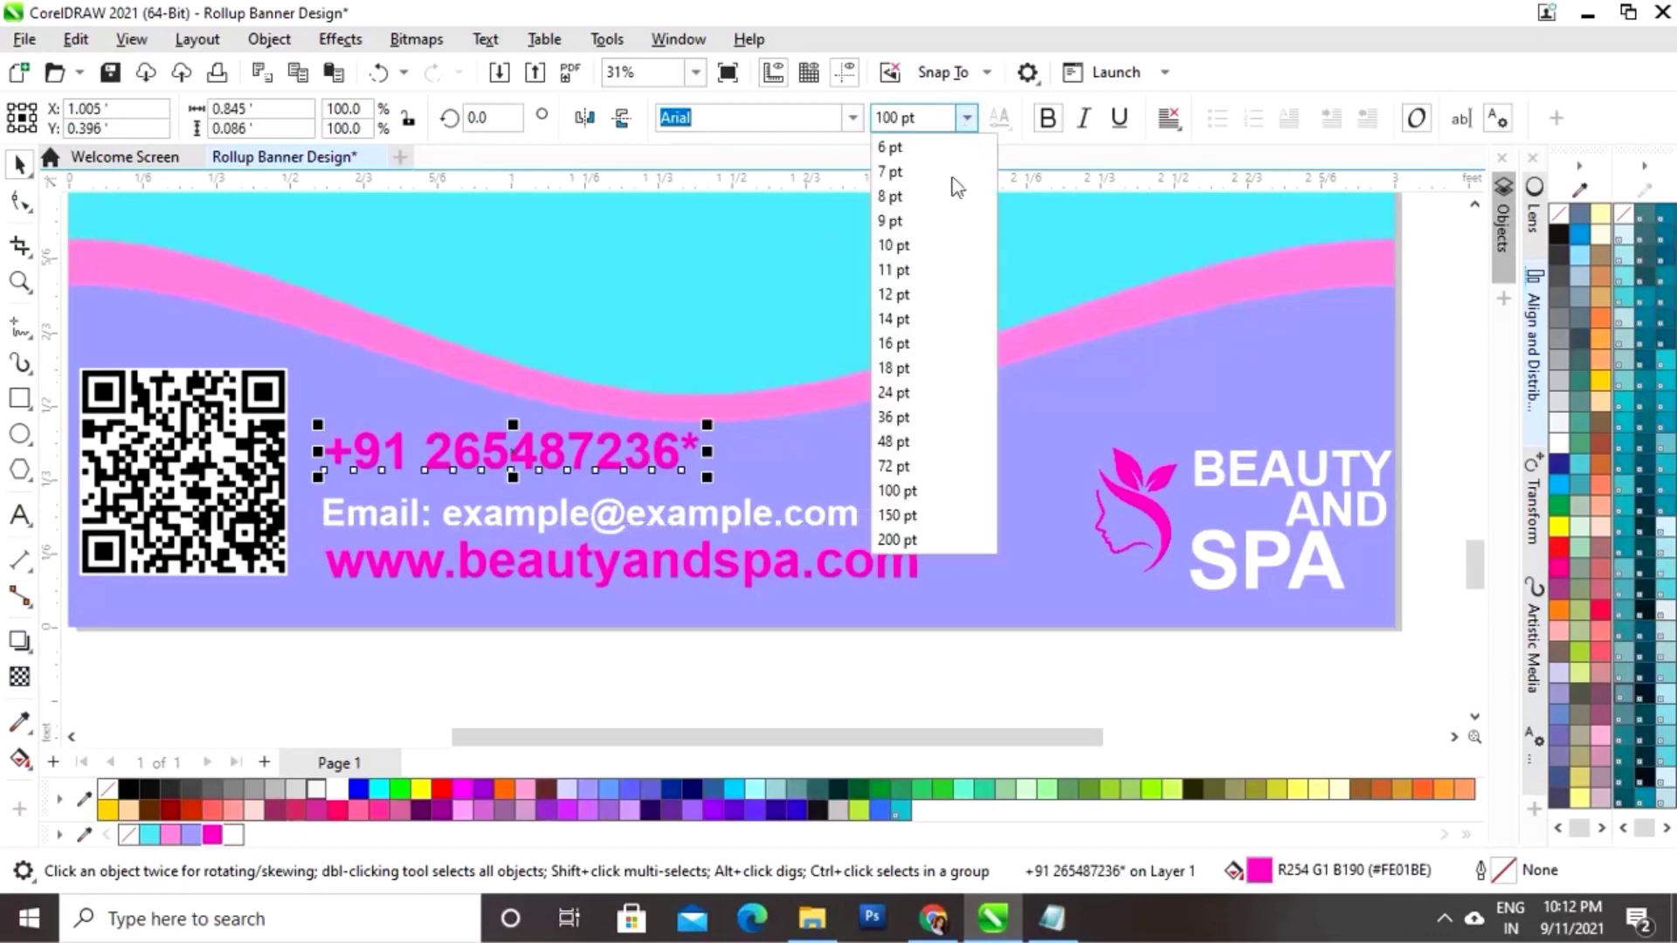
pyautogui.click(898, 472)
pyautogui.click(635, 634)
pyautogui.click(647, 570)
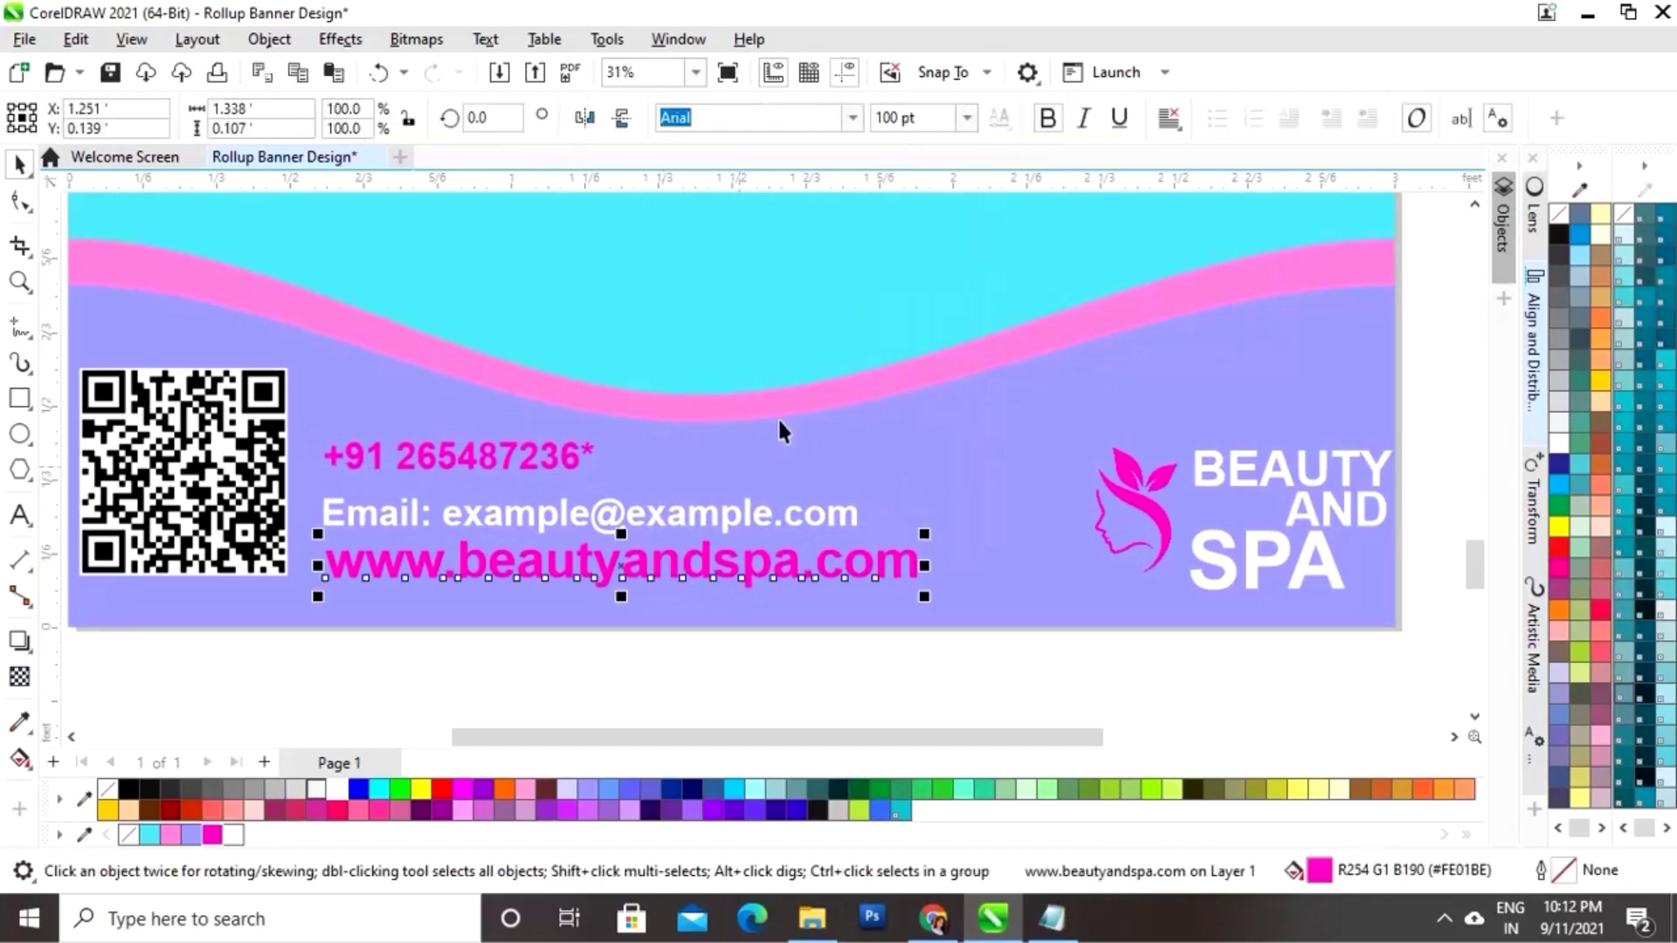
pyautogui.click(966, 118)
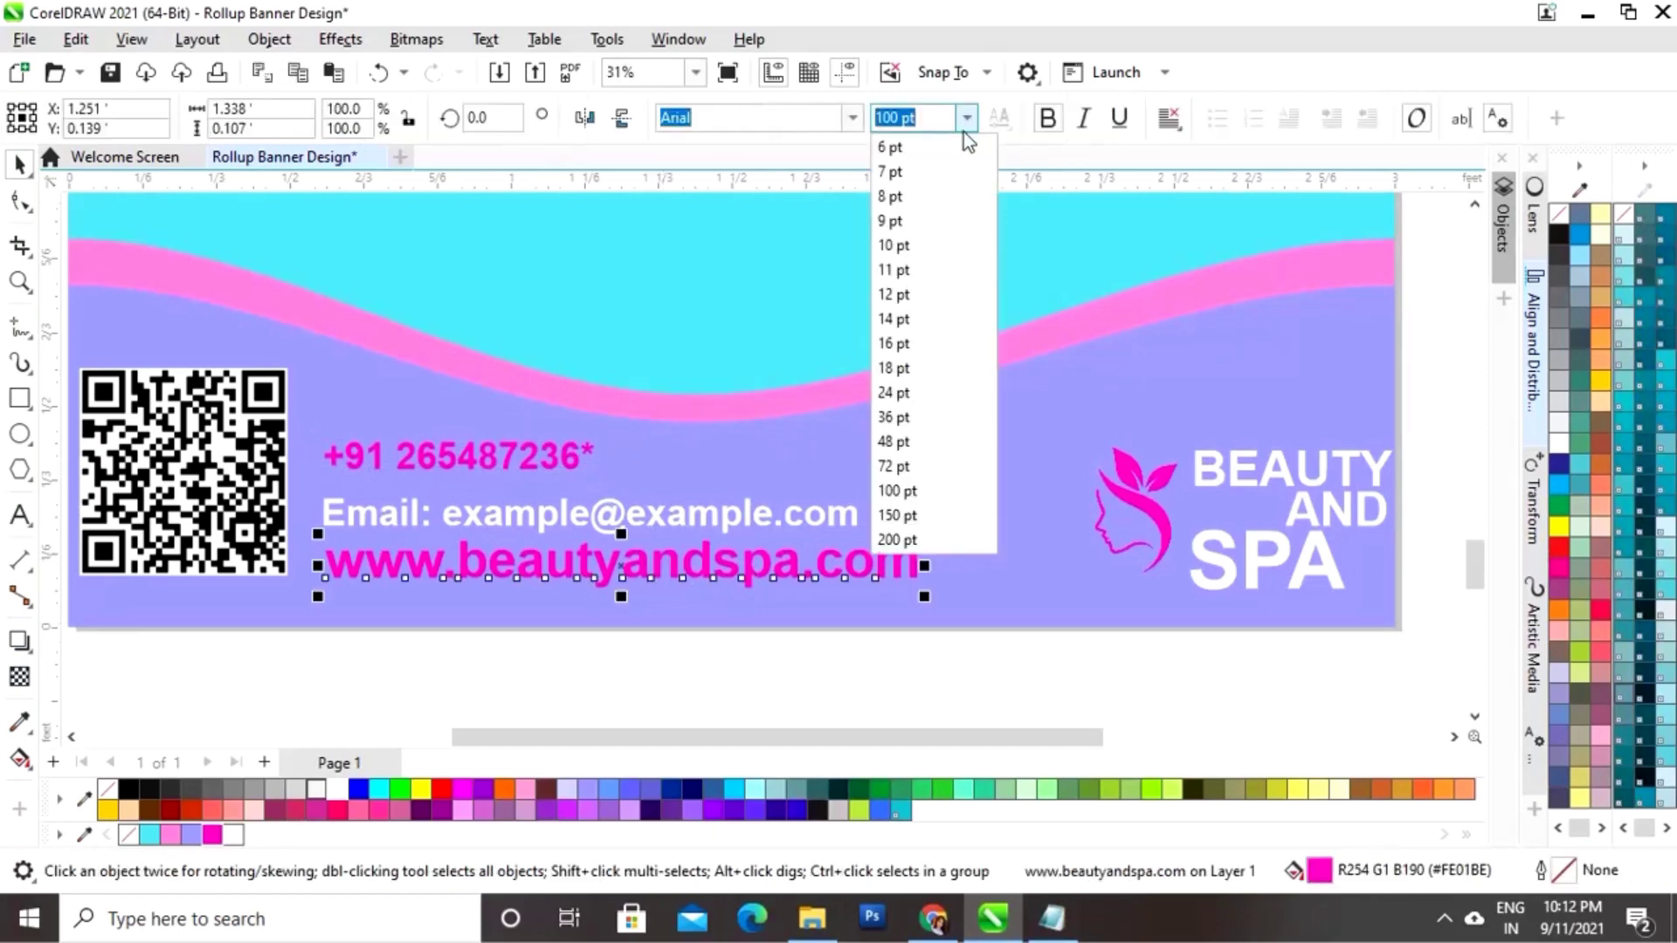
pyautogui.click(898, 466)
pyautogui.click(496, 671)
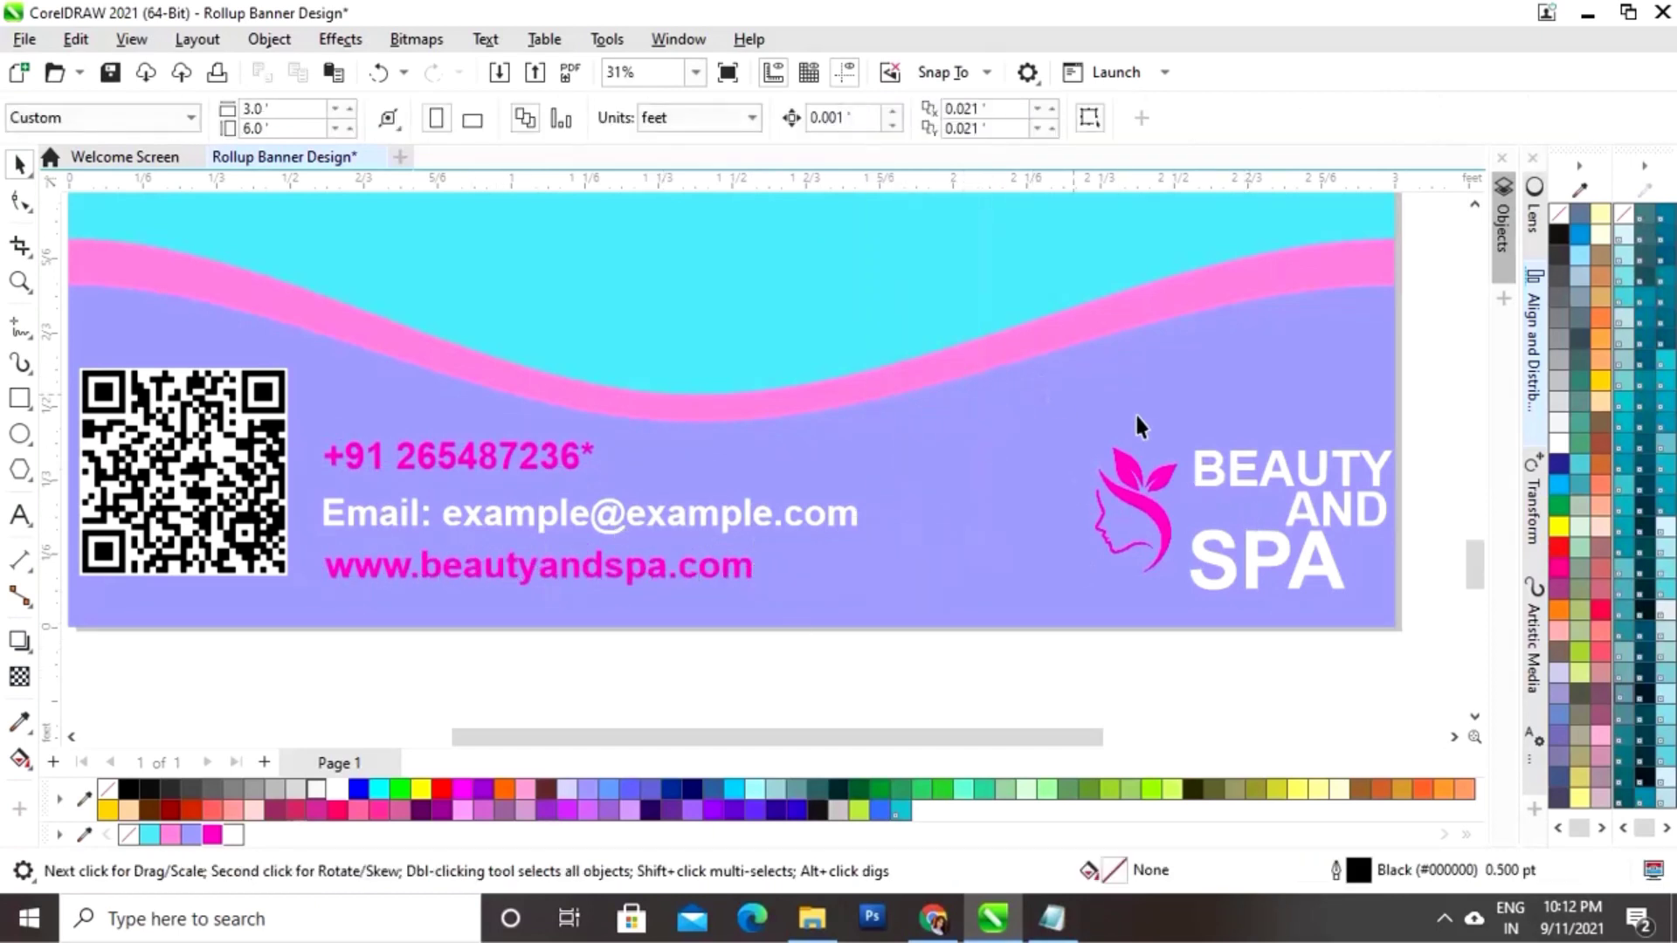
# Step: Nudge the bottom logo slightly left and enlarge it by its corner handle
pyautogui.moveTo(1457, 685); pyautogui.dragTo(1045, 381)
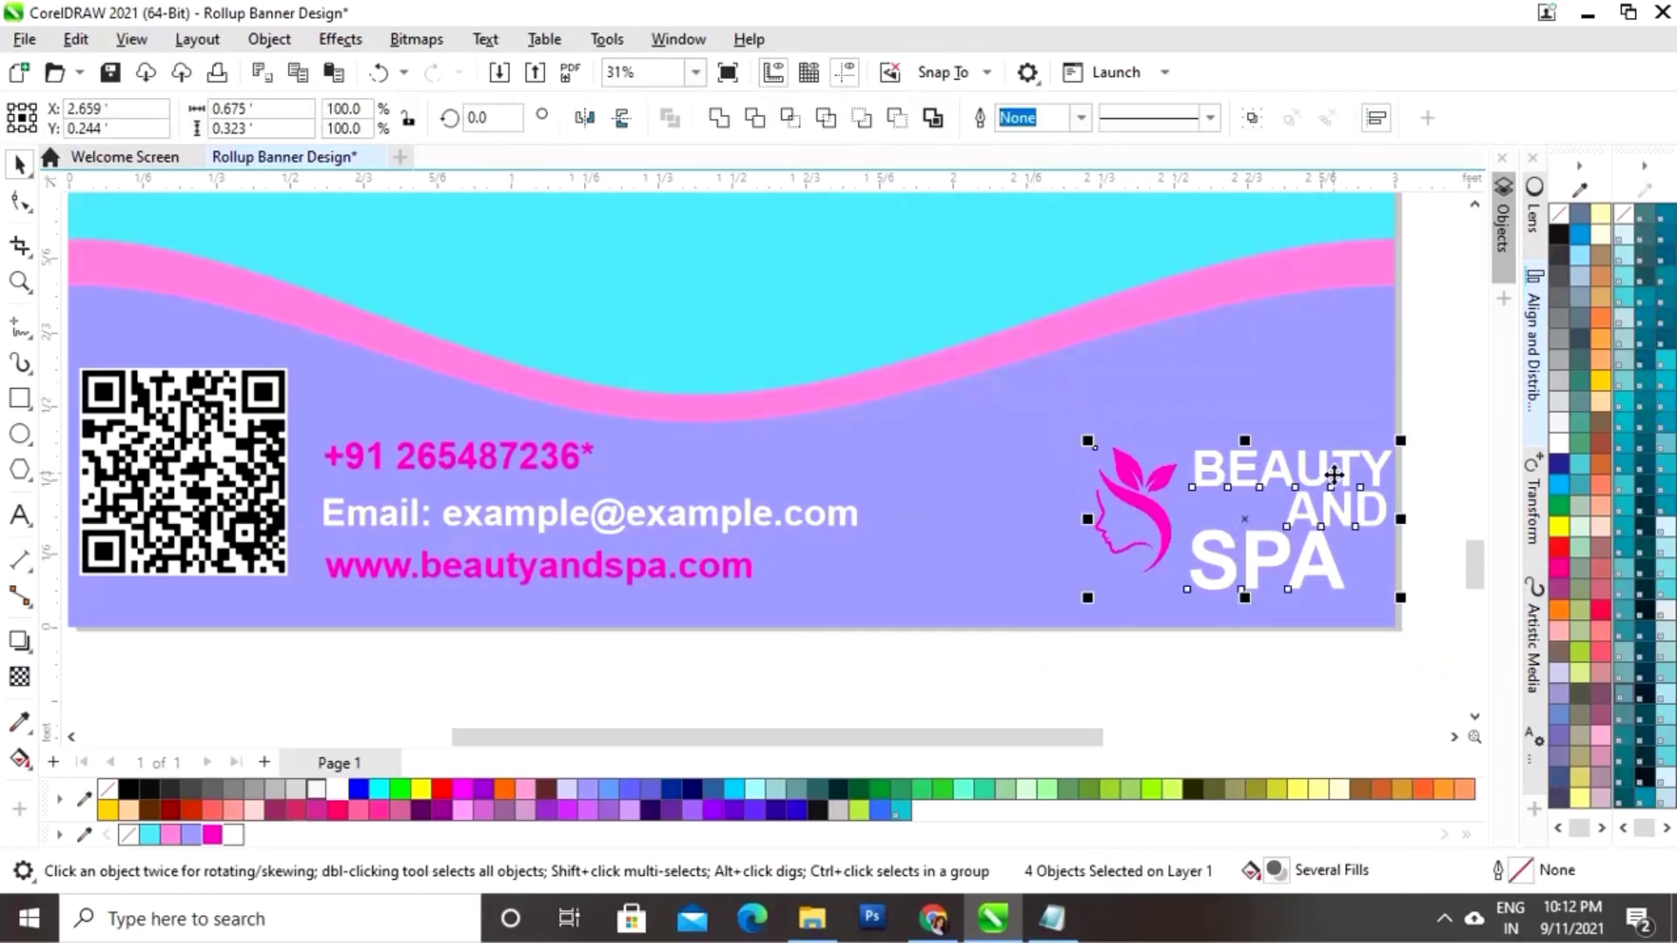
pyautogui.moveTo(1245, 513); pyautogui.dragTo(1214, 508)
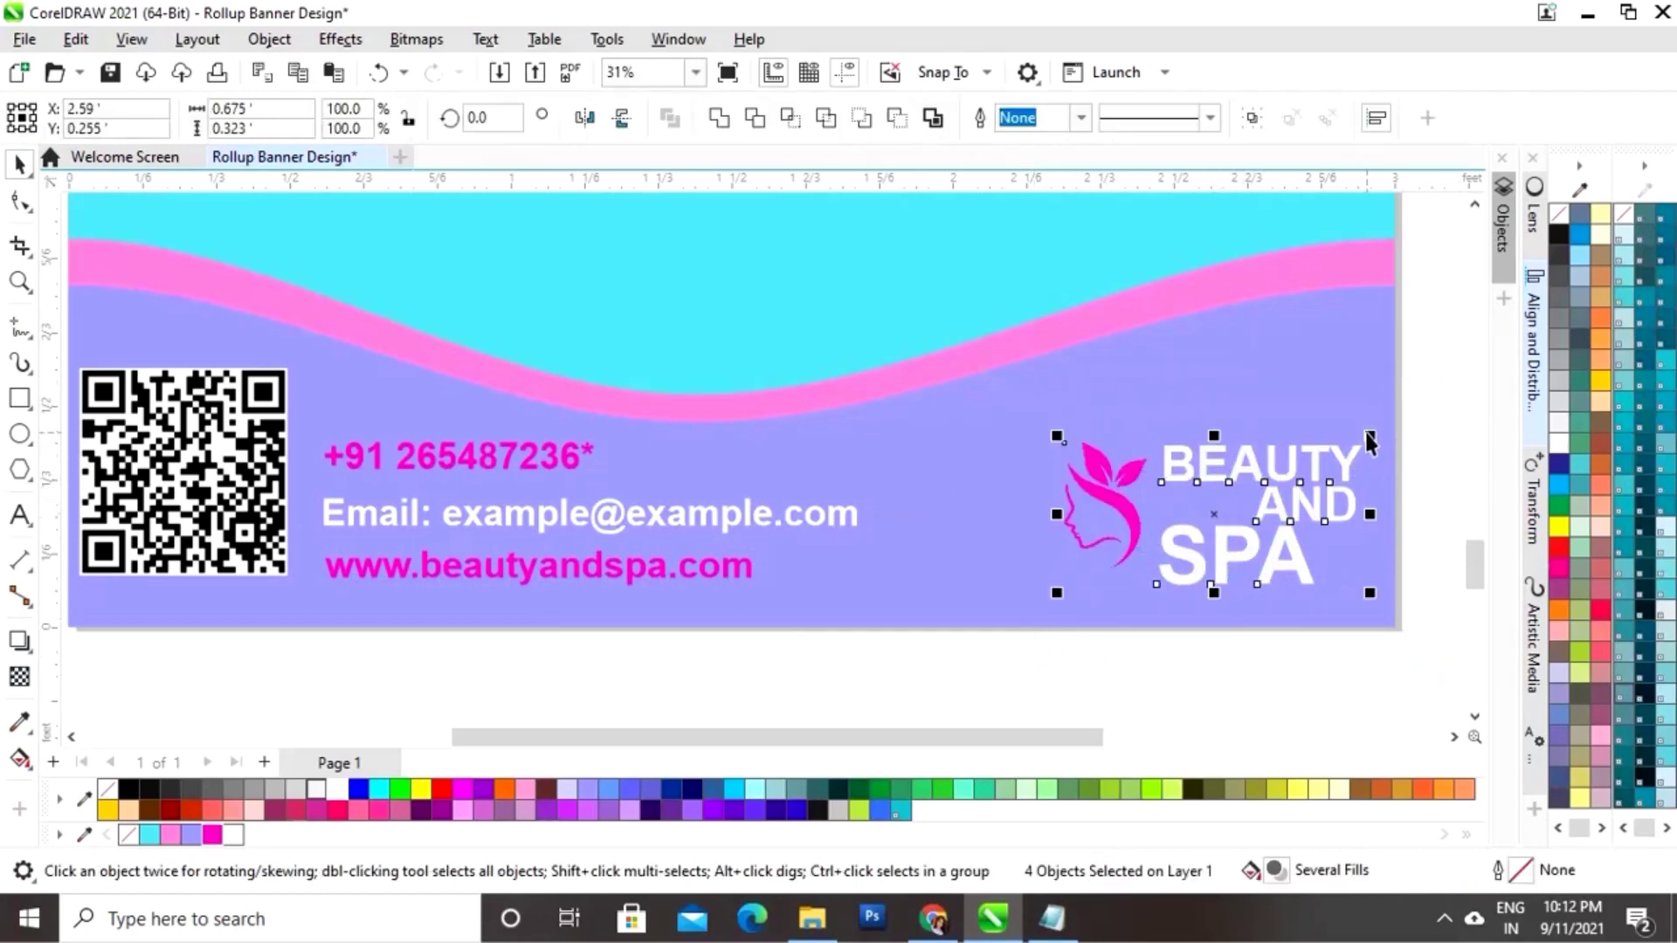
pyautogui.moveTo(1370, 441); pyautogui.dragTo(1264, 349)
pyautogui.click(1174, 507)
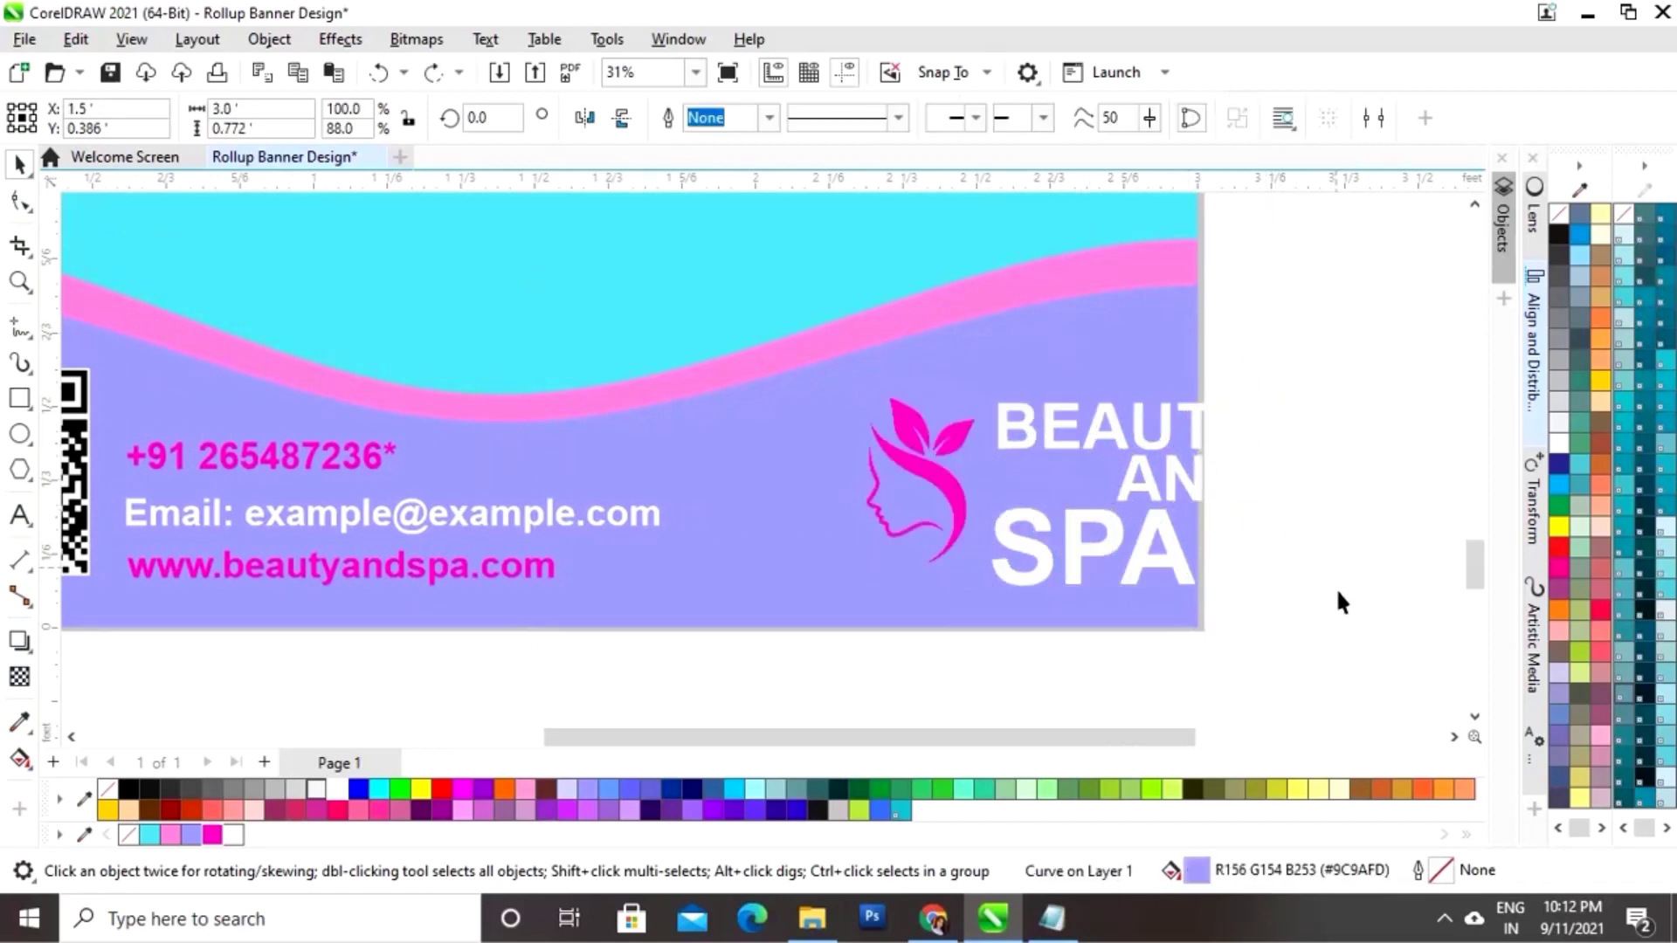
# Step: Move the logo left inside the bottom strip, then preview the whole banner full screen
pyautogui.moveTo(1336, 594); pyautogui.dragTo(763, 344)
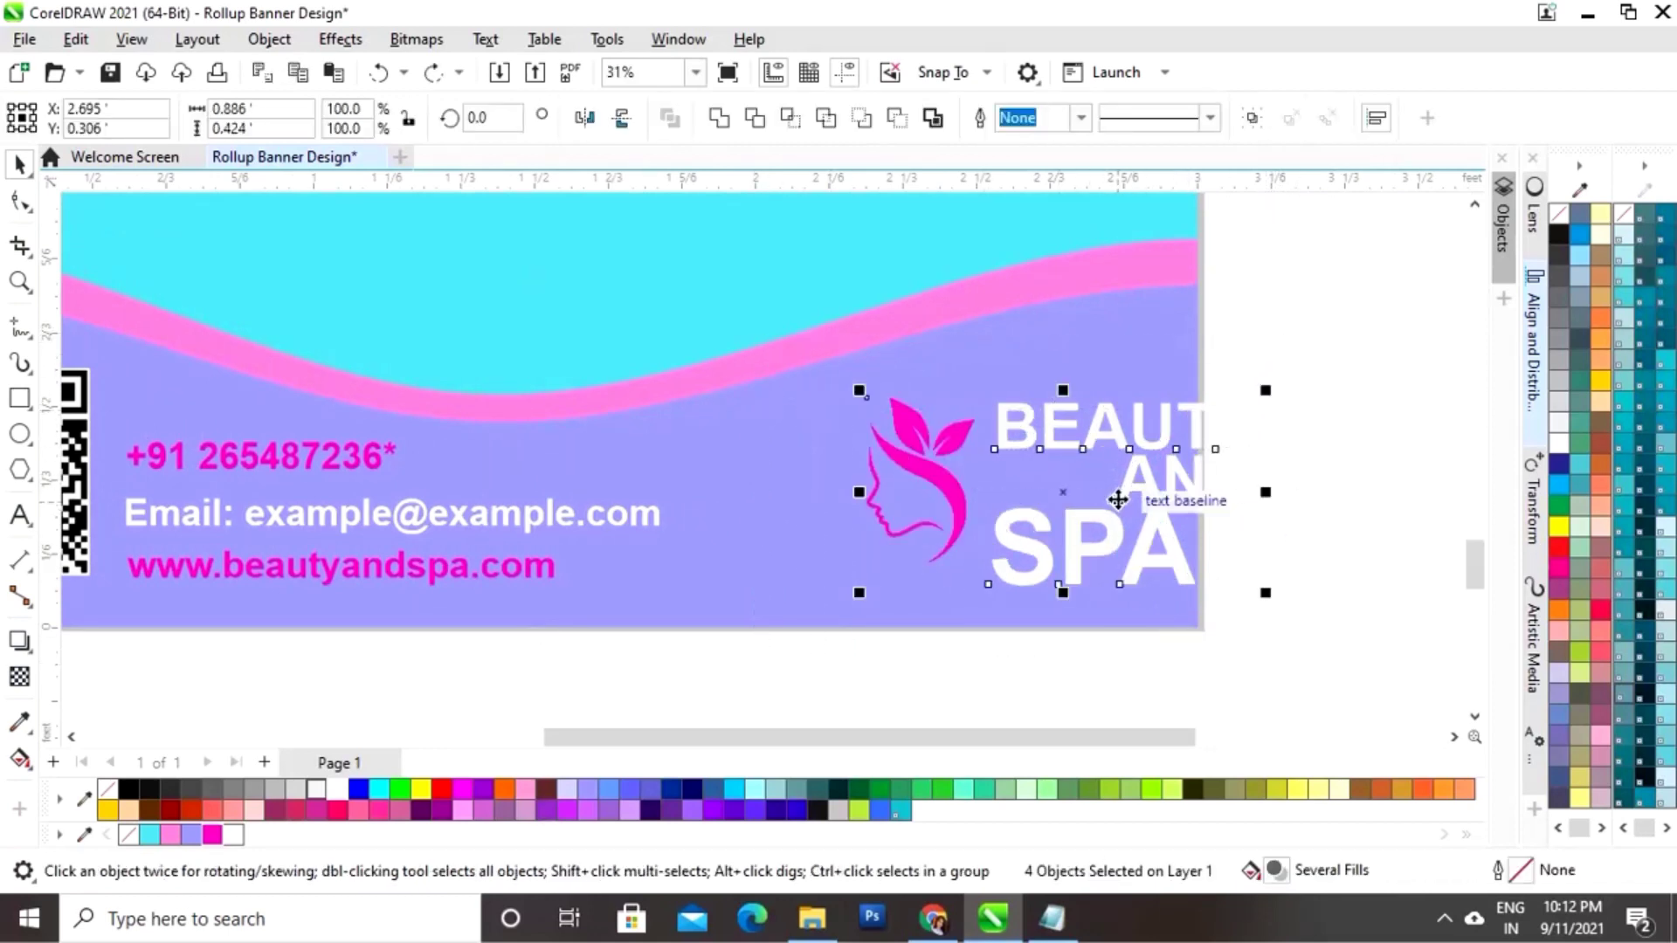
pyautogui.moveTo(1118, 499); pyautogui.dragTo(978, 485)
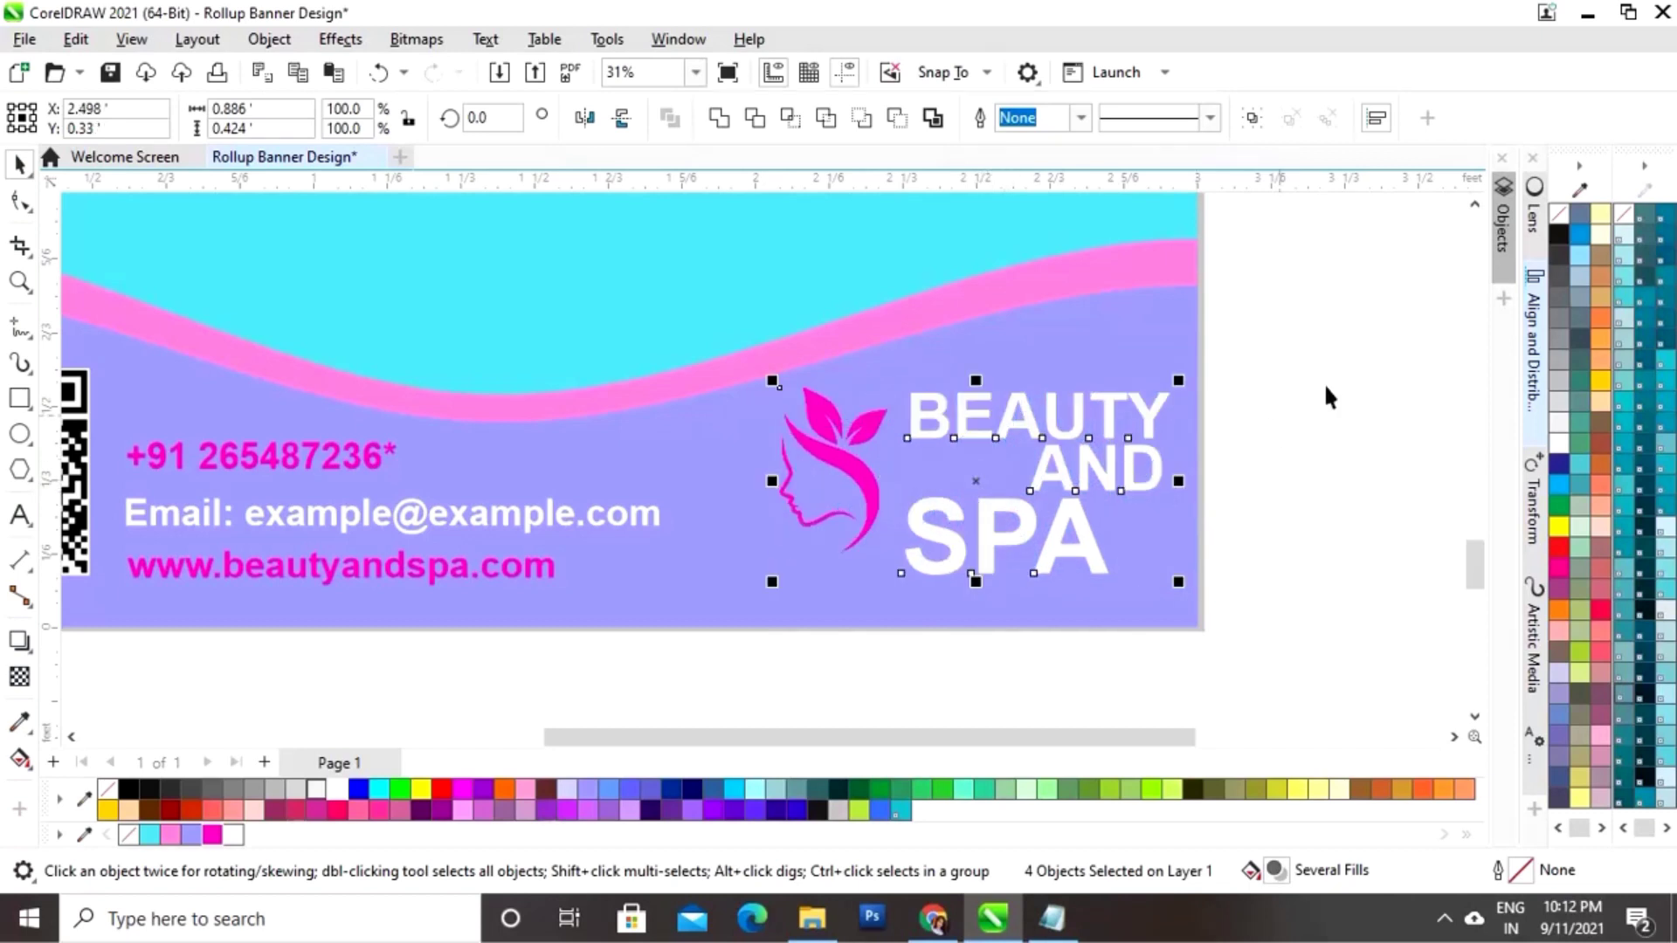
pyautogui.click(1345, 433)
pyautogui.hotkey('shift', 'F4')
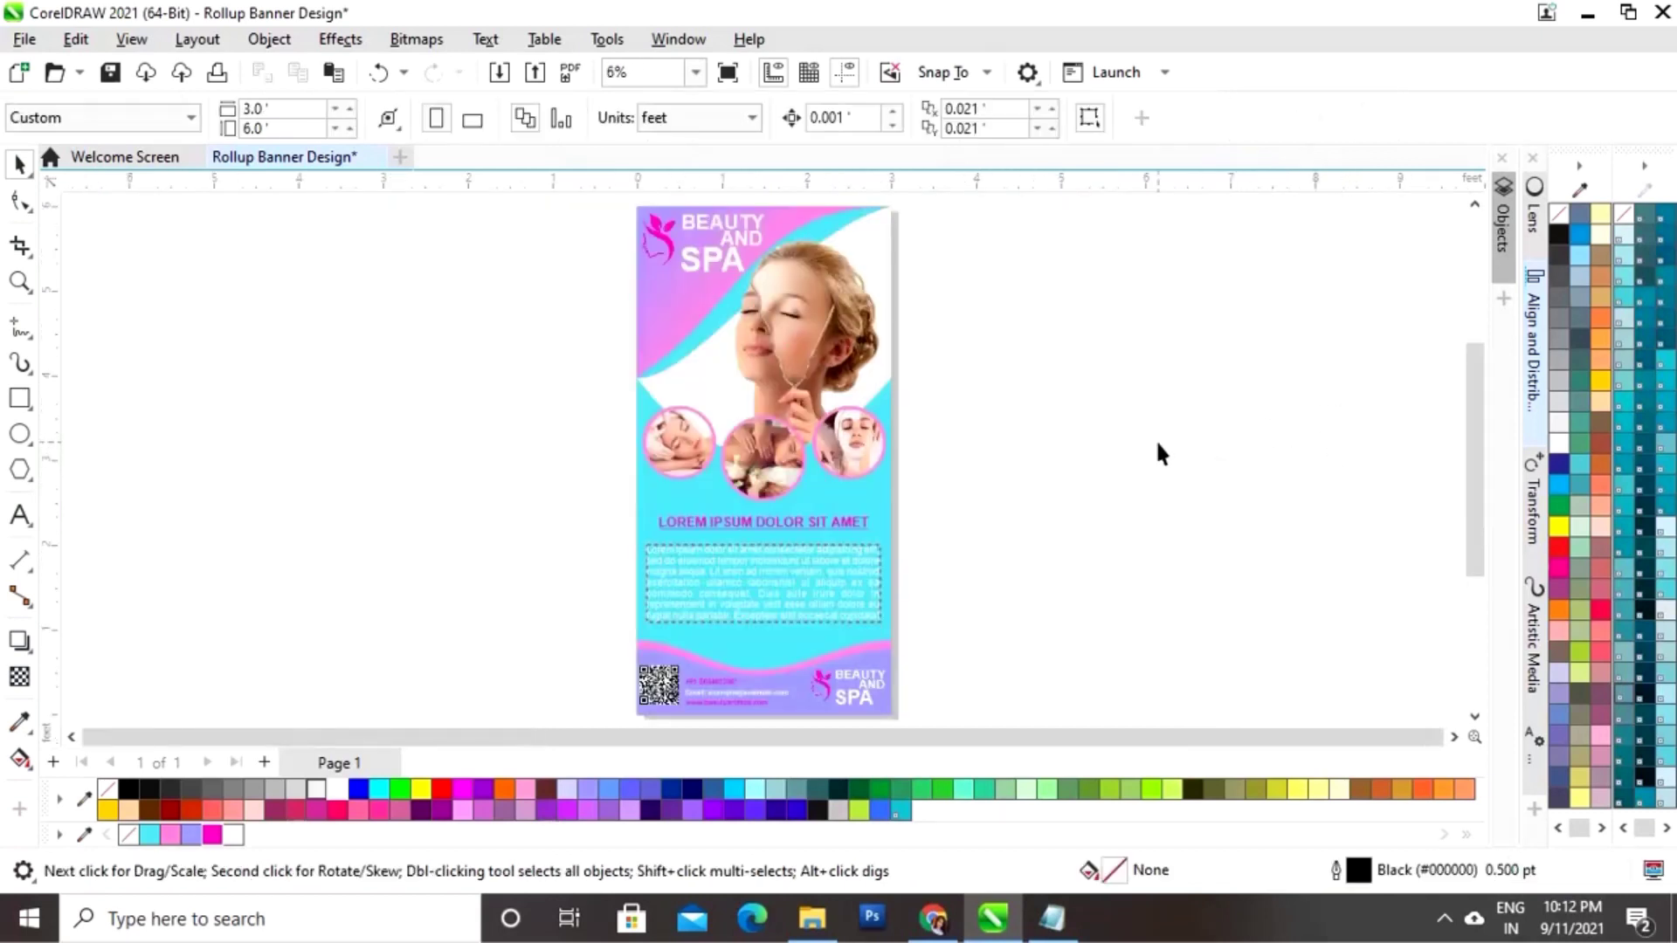
pyautogui.press('F9')
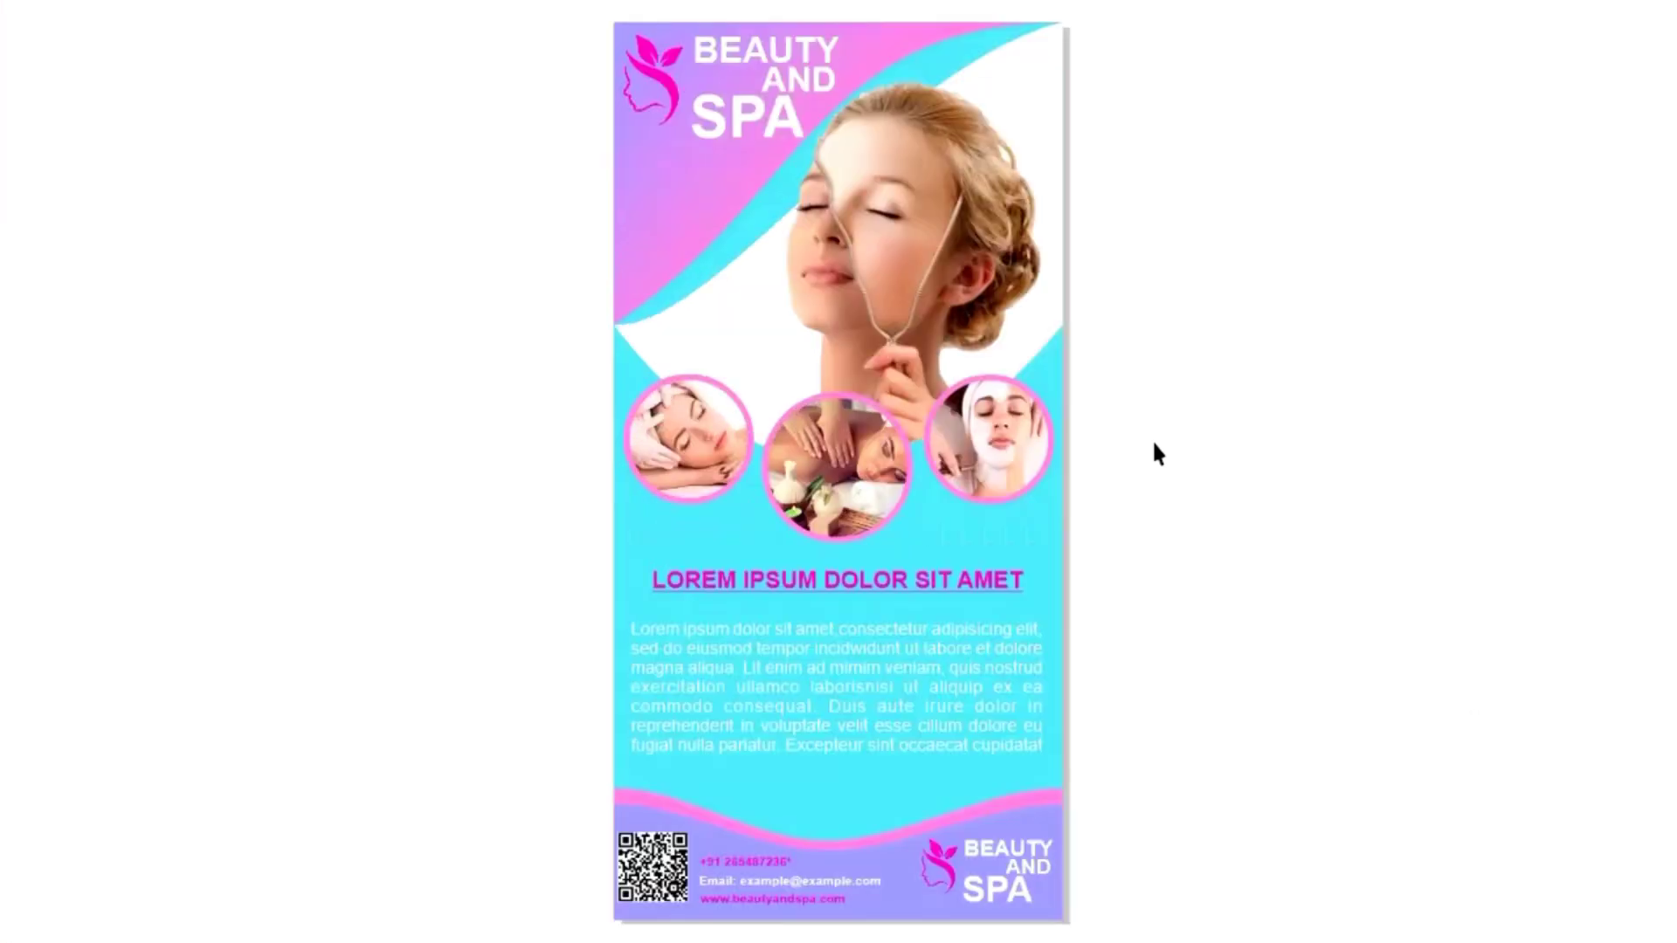